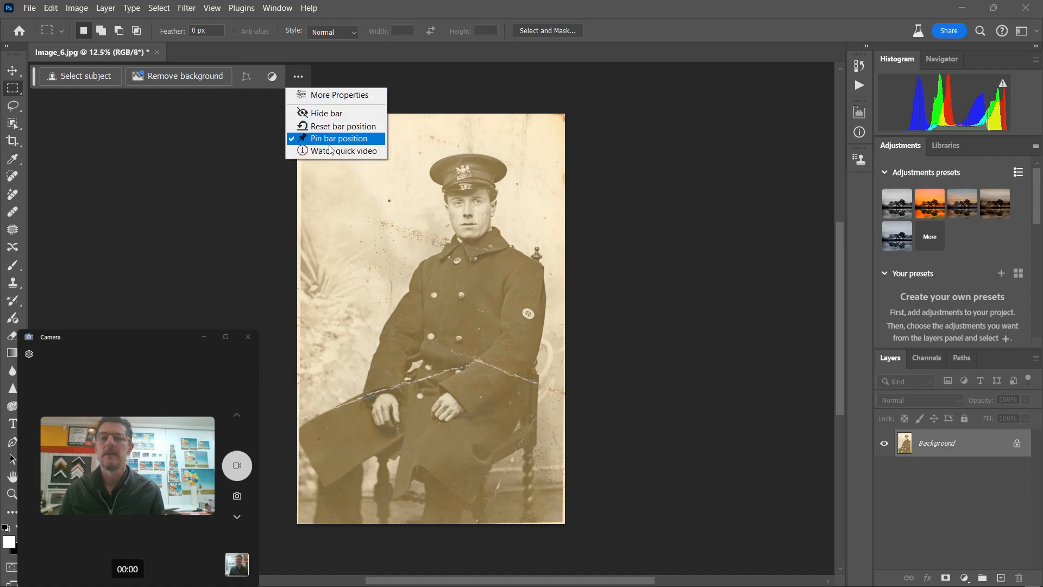
Toggle the contextual task bar's Pin bar position option and duplicate the Background layer.
click(327, 139)
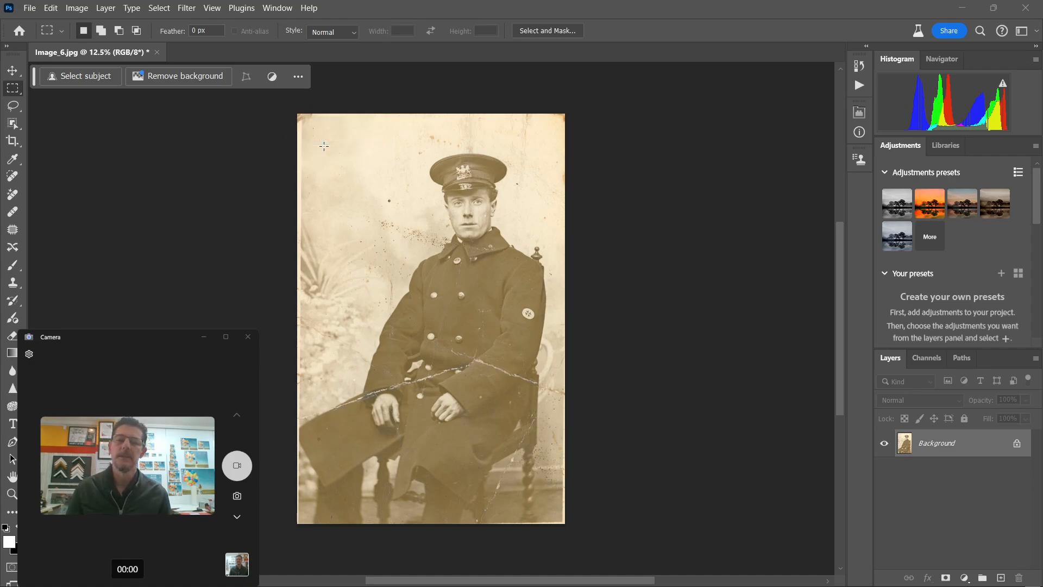
key(ctrl+j)
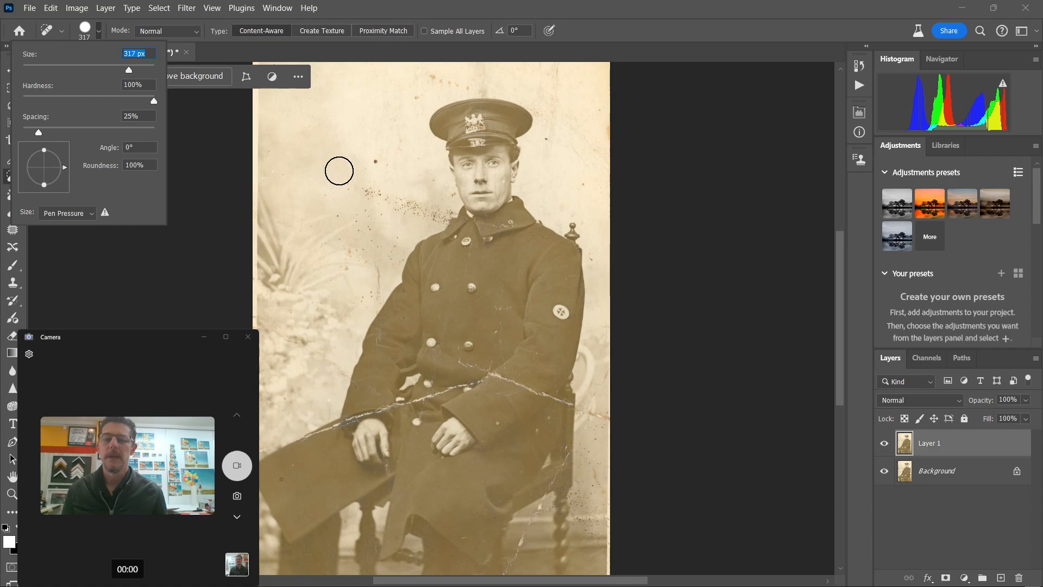
Set the Spot Healing Brush's blending mode to Luminosity.
key(ctrl+plus)
key(ctrl+plus)
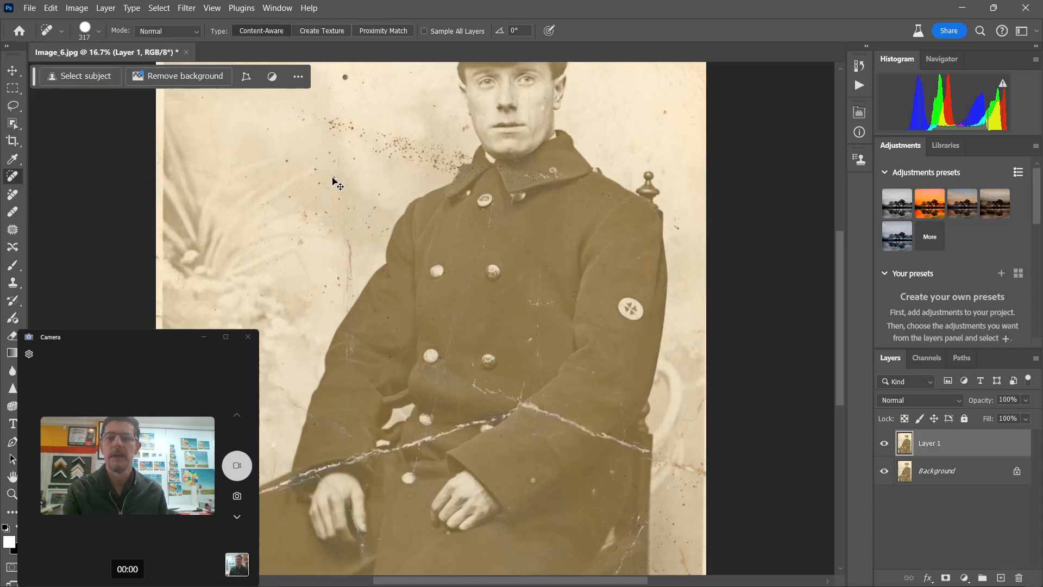
key(ctrl+minus)
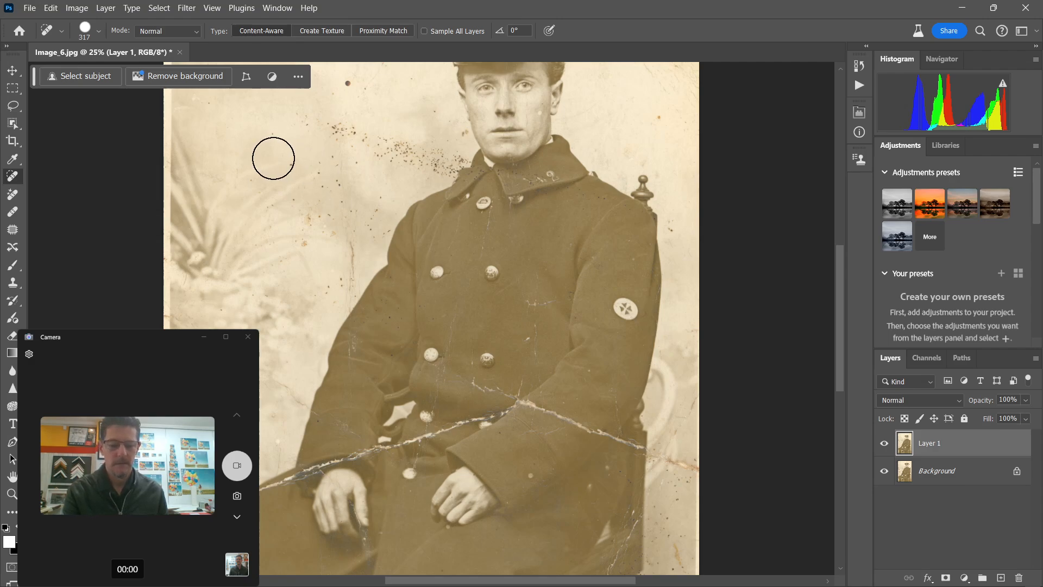
key(shift+minus)
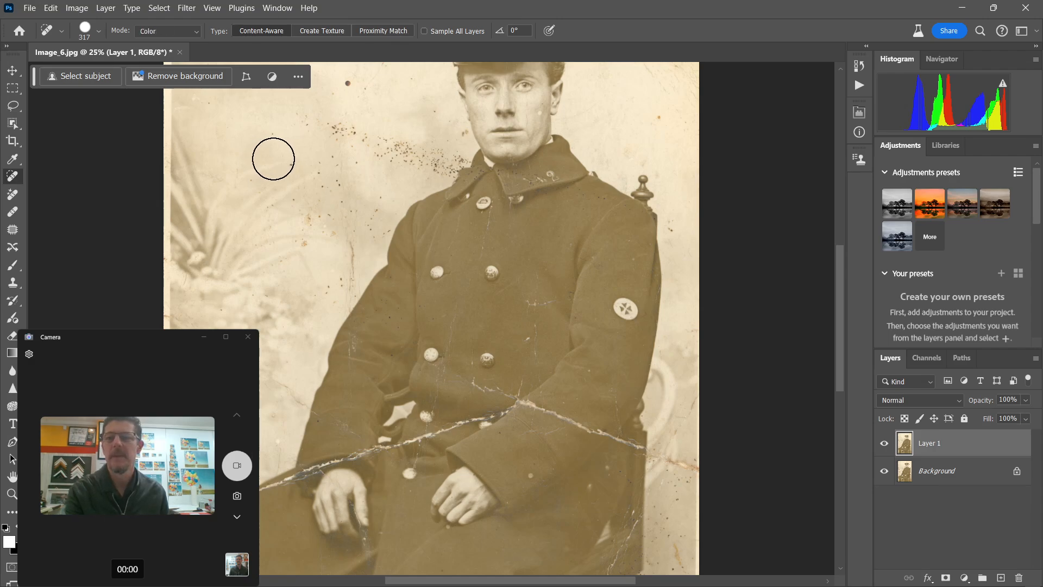
drag(235, 138, 240, 146)
key(shift+plus)
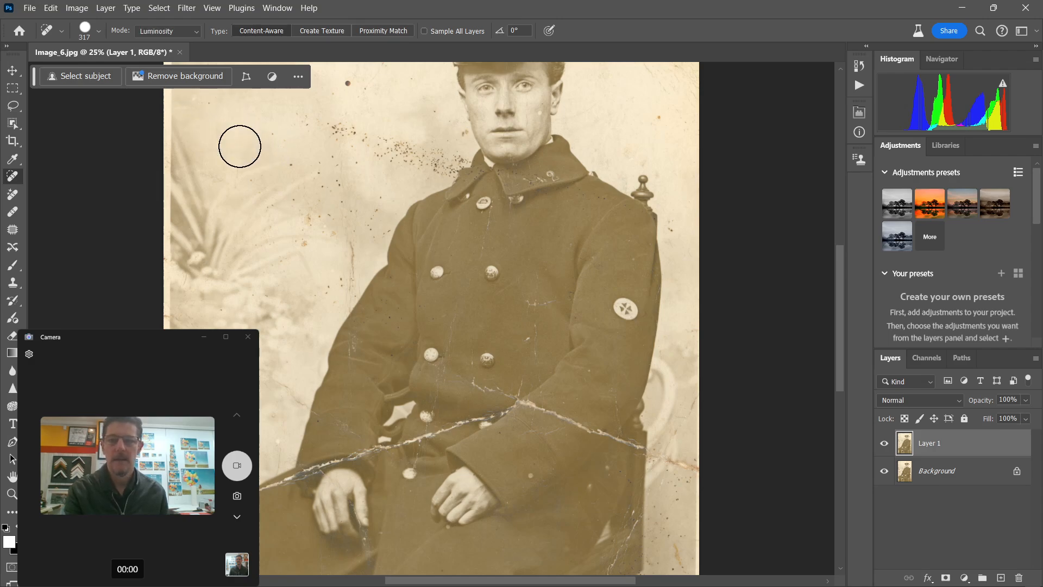
key(shift+minus)
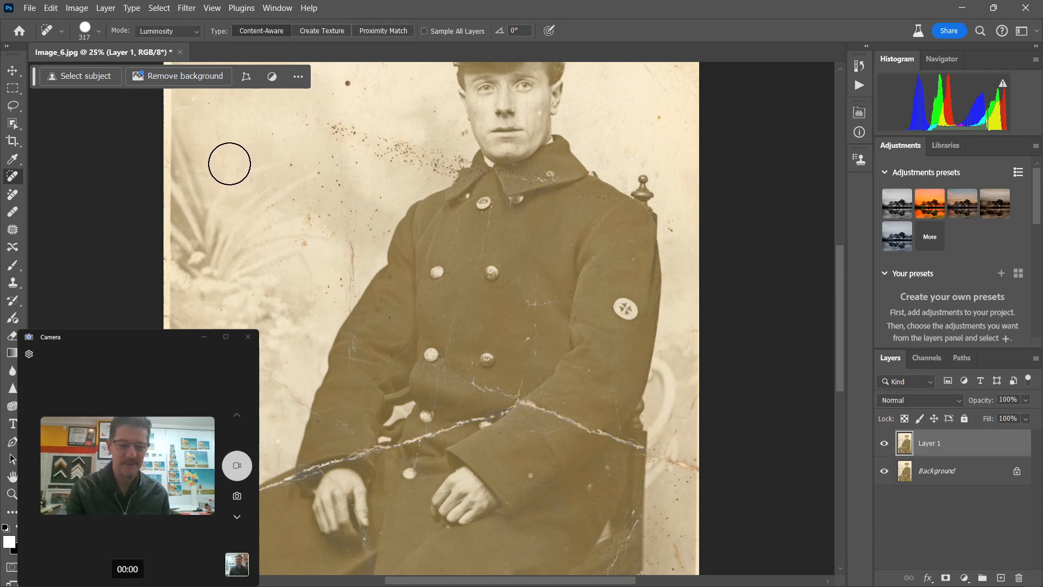
Paint a healing dab on the pale backdrop beside the soldier and reduce the healing brush to 35 px.
click(239, 171)
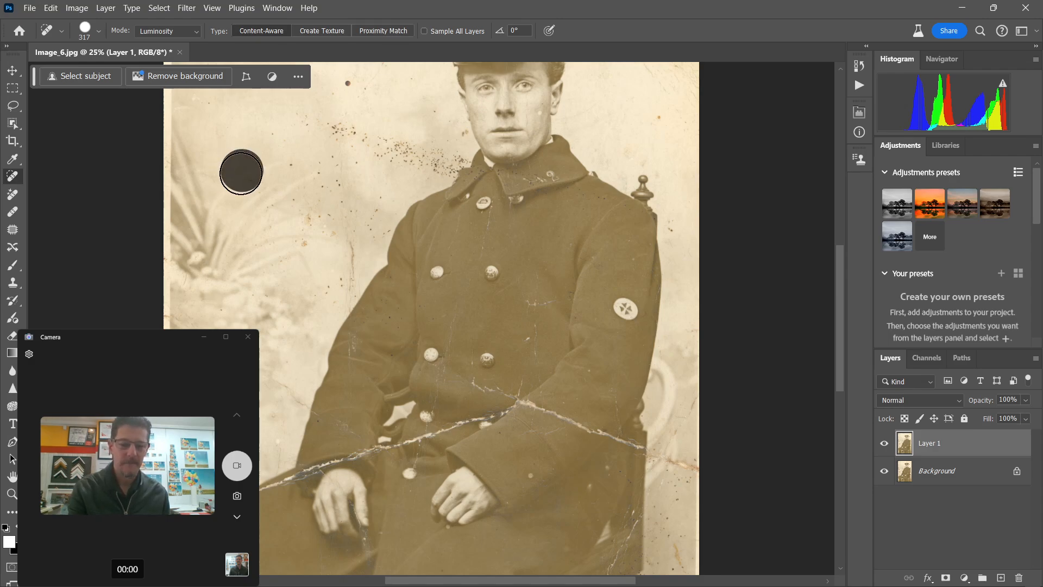
key(bracketleft)
key(bracketleft)
key(bracketleft)
key(bracketright)
key(bracketright)
key(bracketright)
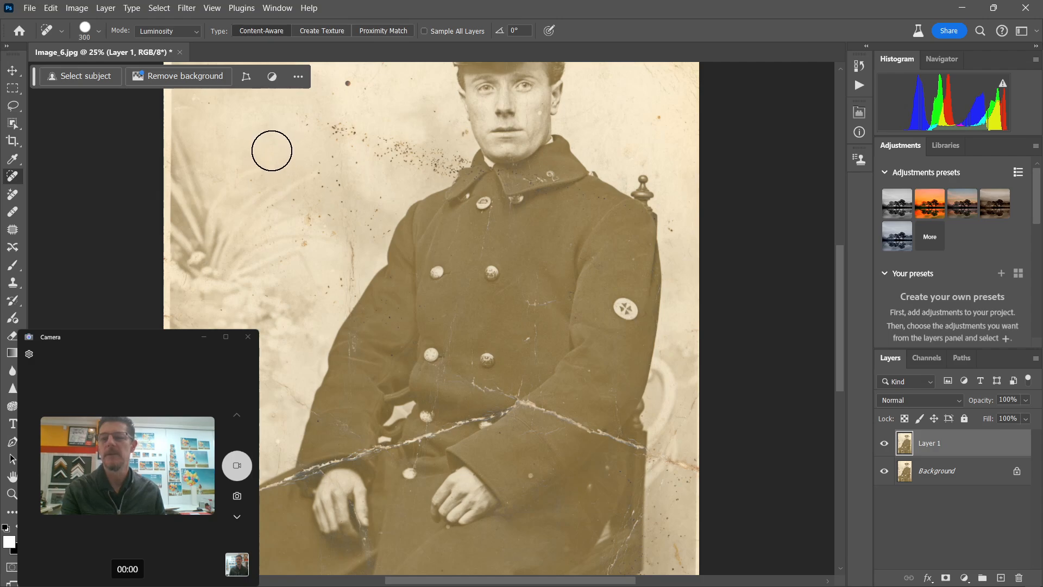
key(bracketright)
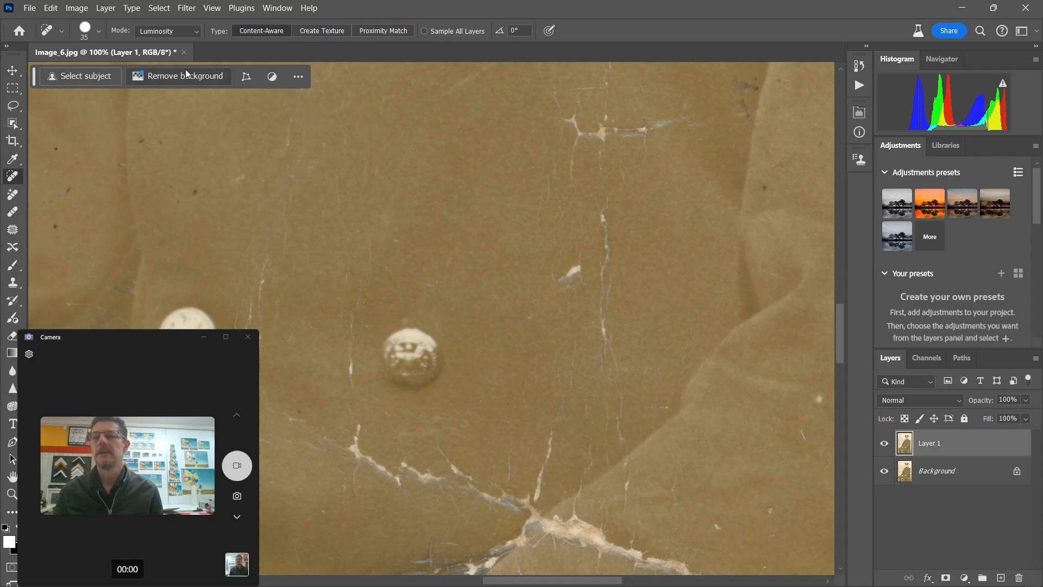
Set the healing brush hardness to 45% and paint a test stroke across the edge of a coat button.
click(99, 33)
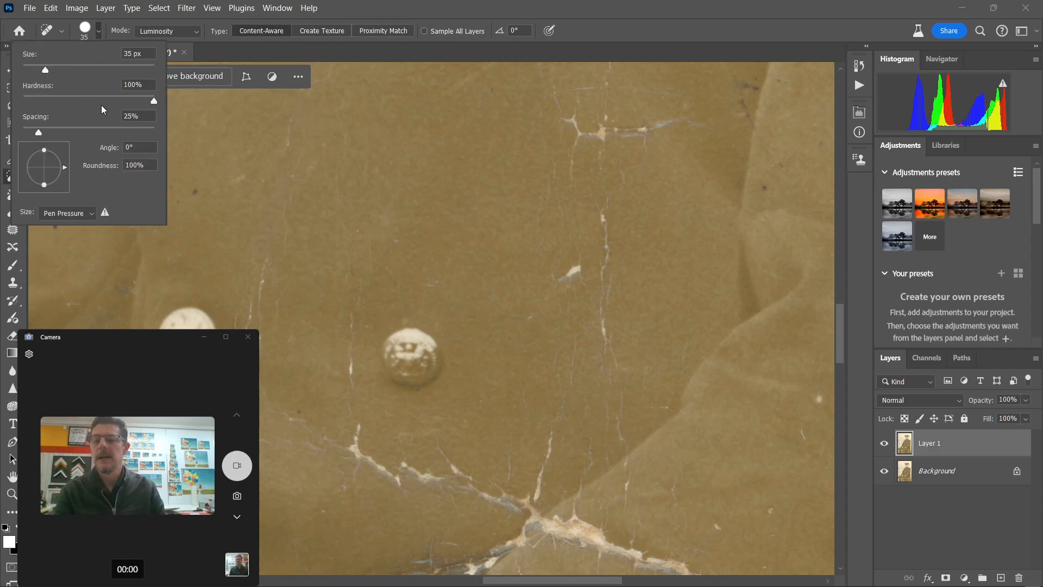
drag(154, 101, 23, 100)
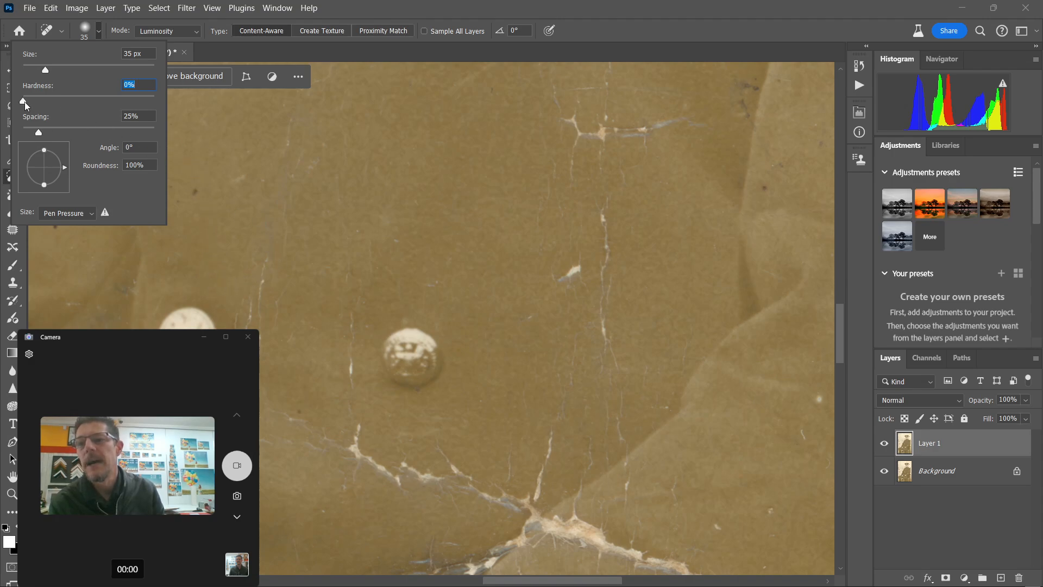
drag(25, 102, 82, 101)
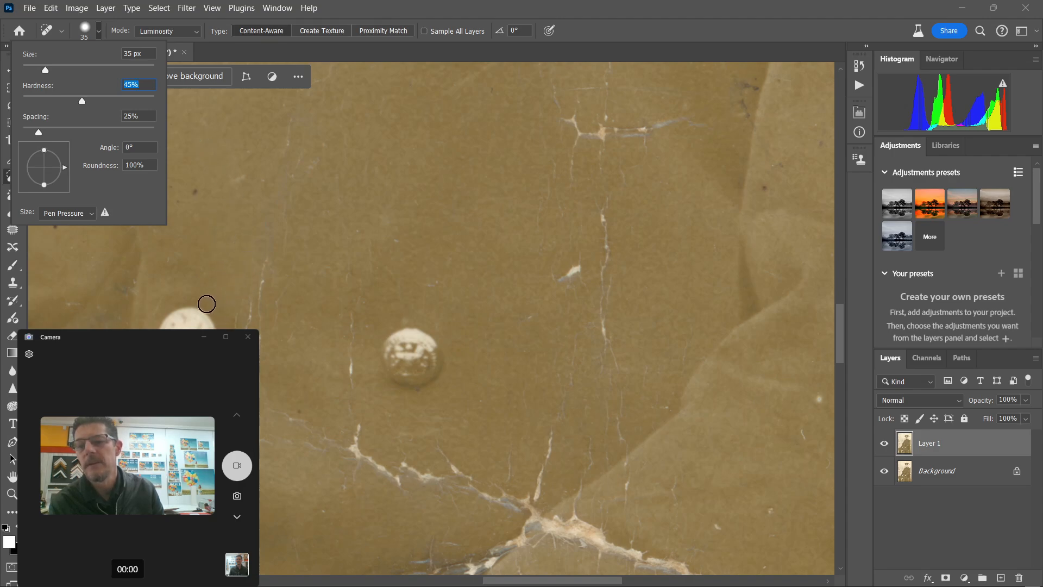
drag(205, 303, 222, 319)
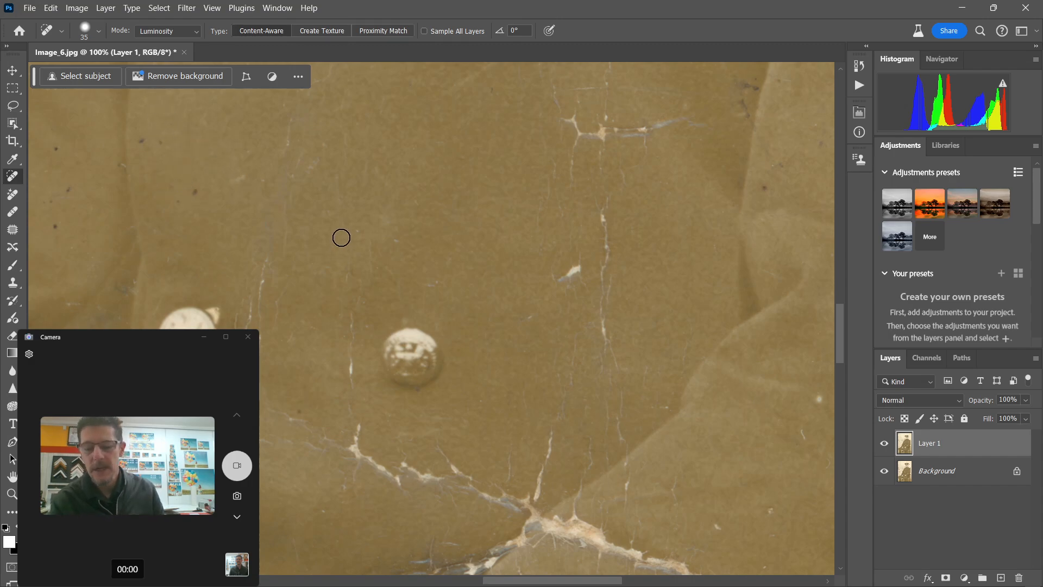
Enlarge the healing brush to 100 px and paint a test stroke across the coat's shoulder edge.
key(ctrl+minus)
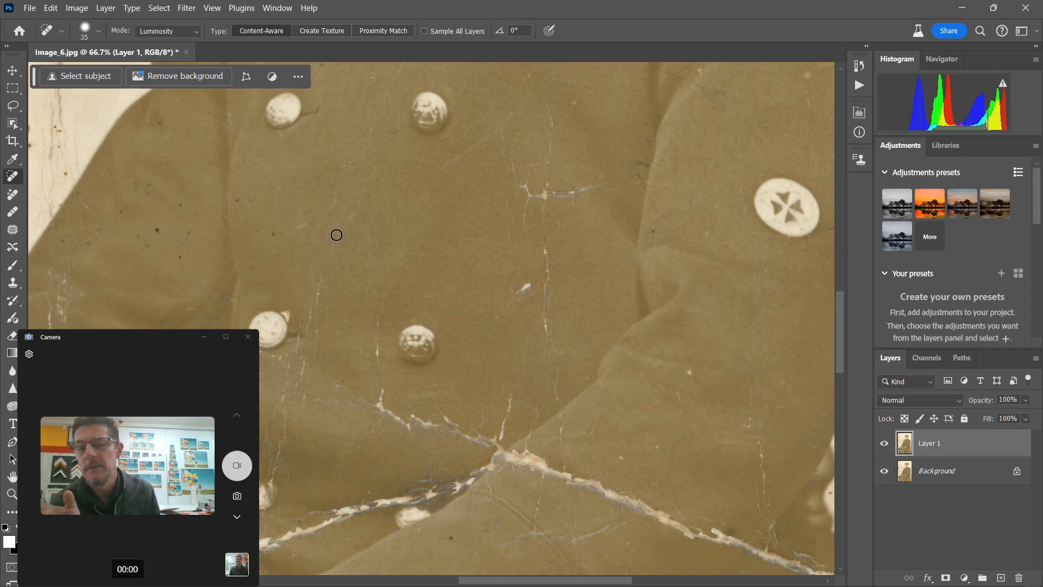
scroll(336, 230, down, 3)
key(bracketright)
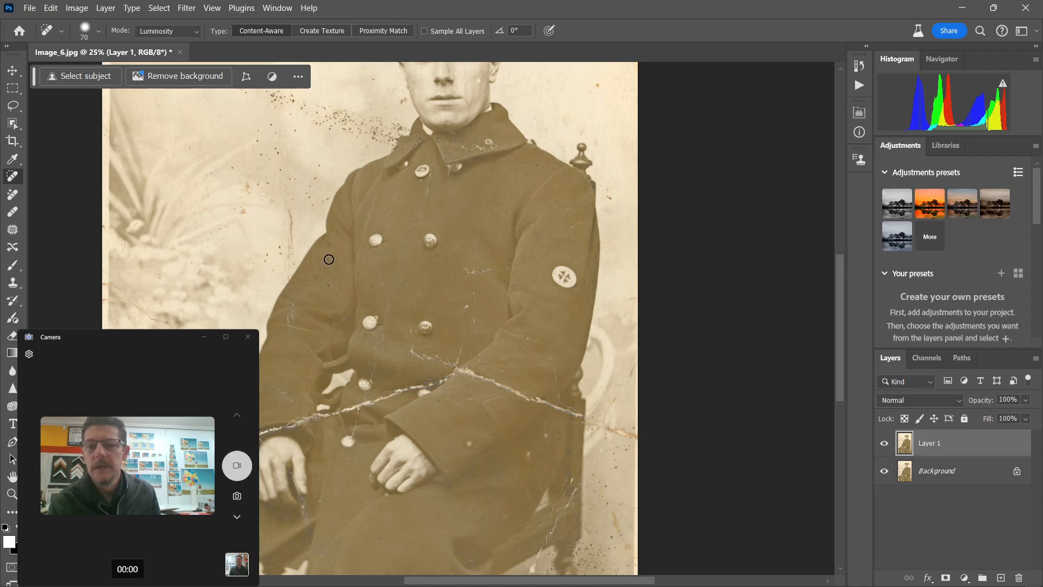
key(bracketright)
key(bracketright)
key(bracketright)
mouse_move(340, 182)
mouse_down()
mouse_move(323, 208)
mouse_move(348, 175)
mouse_up()
With a 400 px Clone Stamp, sample the coat sleeve and paint over its outer edge.
key(s)
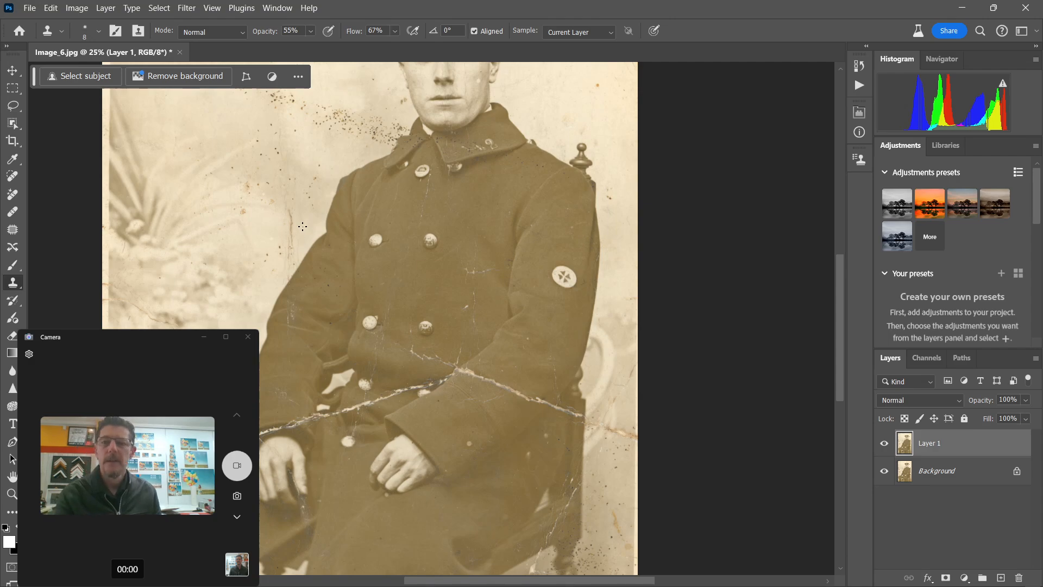
key(bracketright)
key(bracketright)
key(bracketright)
key(bracketright)
key(bracketright)
key(bracketright)
key(bracketright)
key(bracketright)
key(bracketright)
key(bracketright)
key(bracketright)
key(bracketright)
key(bracketright)
key(bracketright)
key(bracketright)
key(bracketright)
key(bracketright)
key(bracketright)
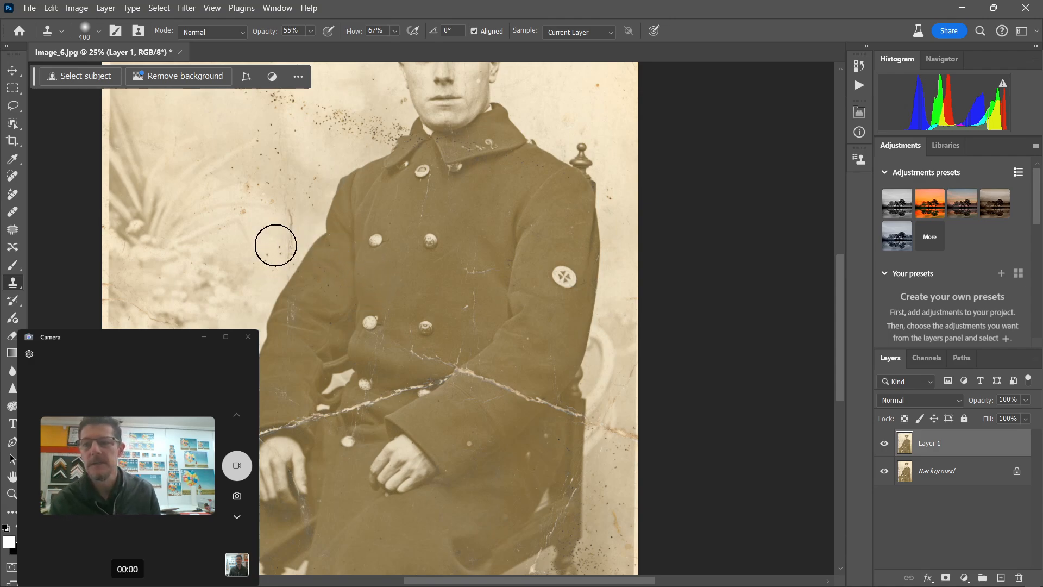
alt+click(323, 275)
drag(322, 255, 301, 275)
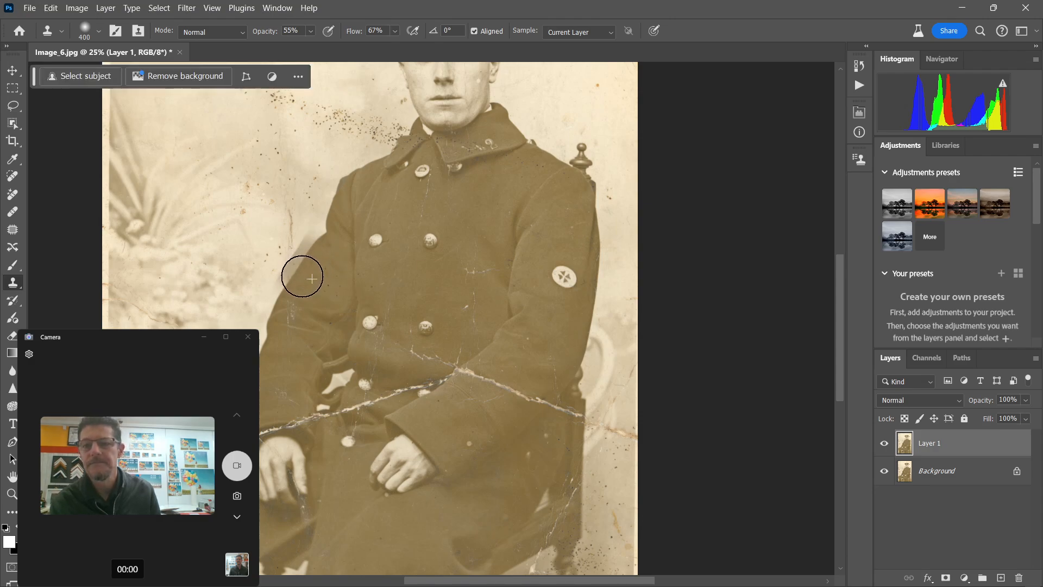
Set the Clone Stamp's opacity and flow to 100% and paint another stroke over the sleeve's outer edge.
click(314, 33)
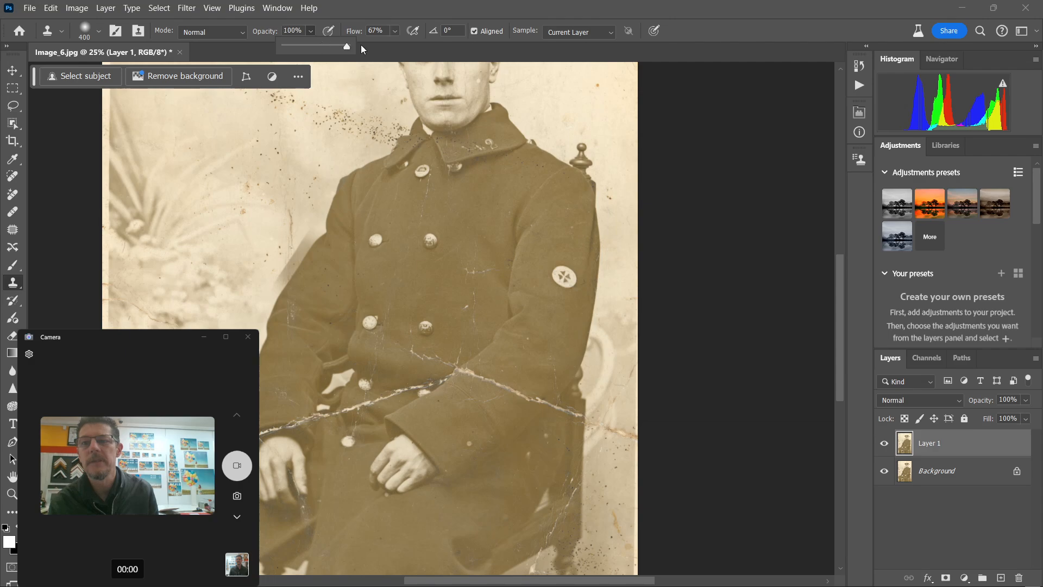
click(395, 31)
drag(406, 48, 428, 46)
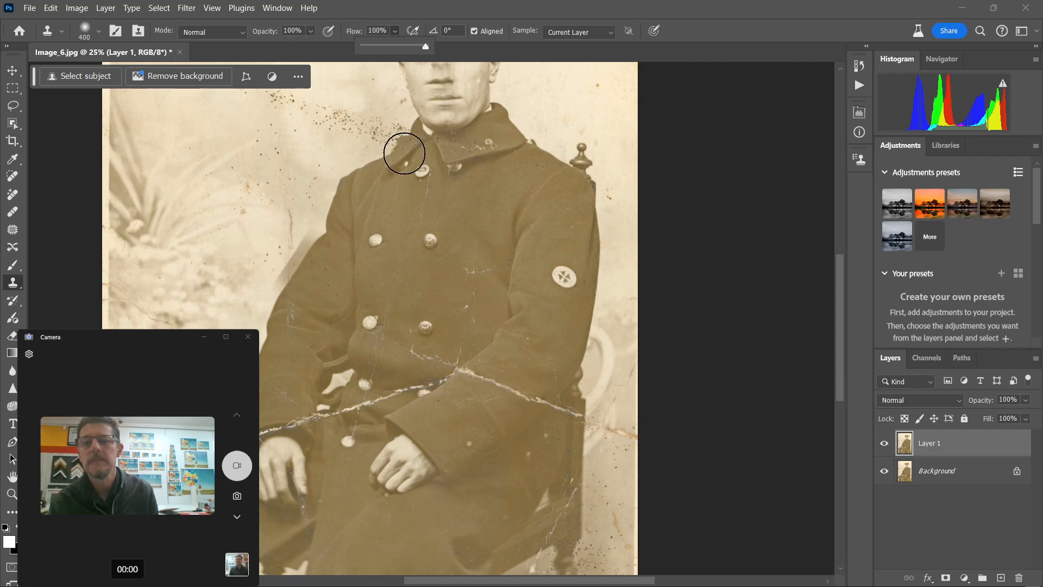
mouse_move(328, 231)
mouse_down()
mouse_move(300, 278)
mouse_move(312, 258)
mouse_move(307, 271)
mouse_move(309, 245)
mouse_move(304, 252)
mouse_move(319, 267)
mouse_up()
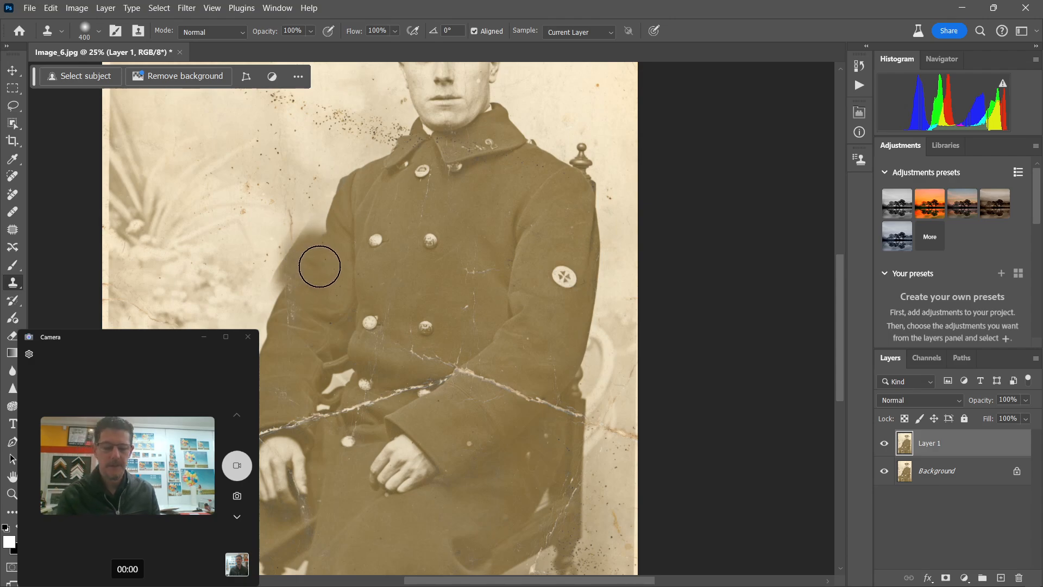
Reduce the Clone Stamp to 35 px, sample the upper sleeve and clone along its edge against the backdrop.
key(ctrl+plus)
key(ctrl+plus)
key(ctrl+plus)
key(ctrl+plus)
key(ctrl+plus)
drag(415, 410, 552, 579)
drag(304, 146, 548, 467)
drag(304, 146, 548, 467)
key(bracketleft)
key(bracketleft)
key(bracketleft)
key(bracketleft)
key(bracketleft)
key(bracketleft)
key(bracketleft)
key(bracketleft)
key(bracketleft)
key(bracketleft)
key(bracketleft)
key(bracketleft)
key(bracketleft)
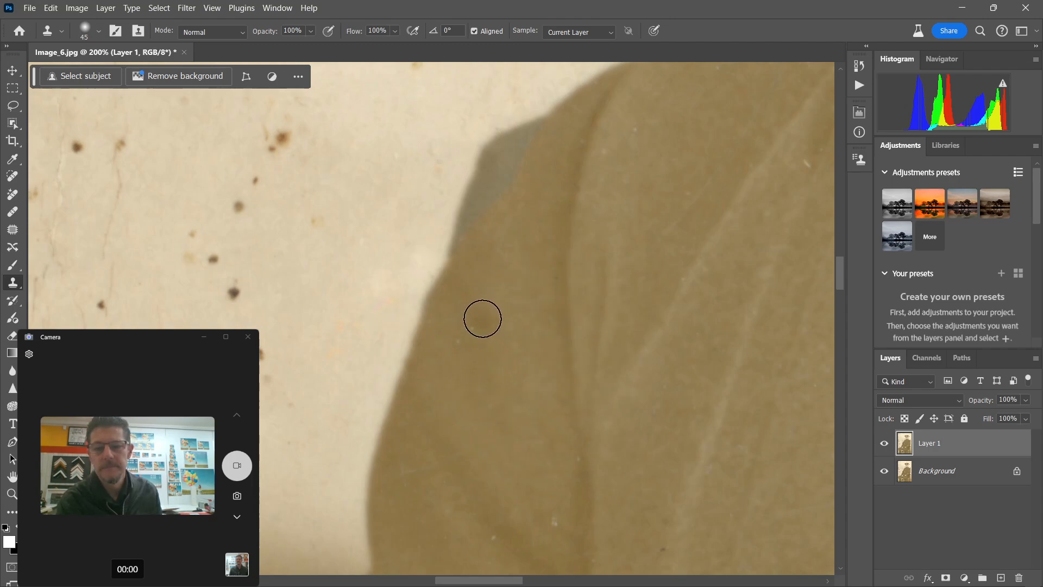
key(bracketleft)
alt+click(484, 284)
drag(448, 279, 419, 335)
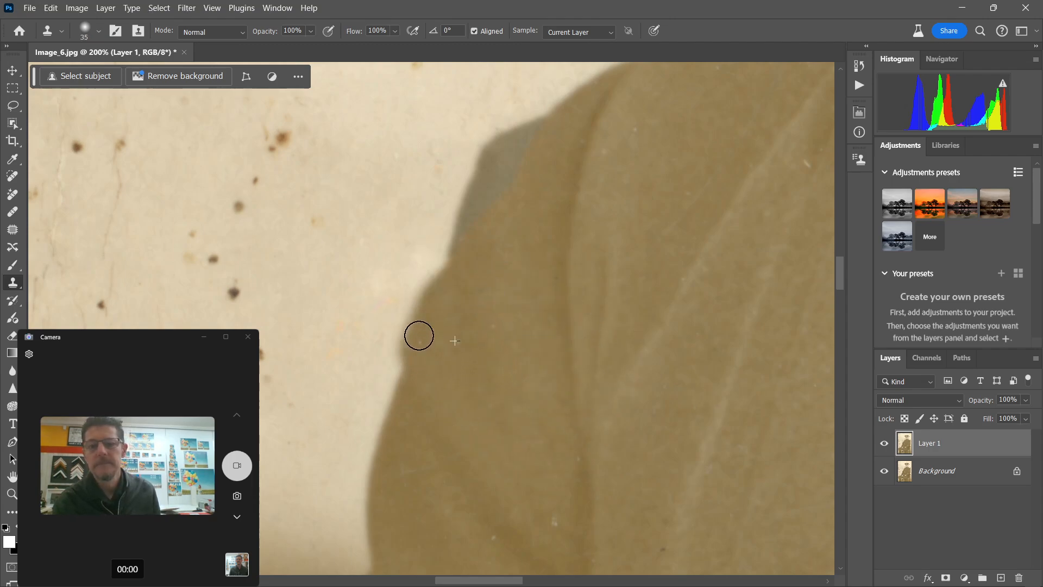
Undo the test clone strokes on the sleeve and the healing stroke on the shoulder edge.
scroll(466, 341, down, 3)
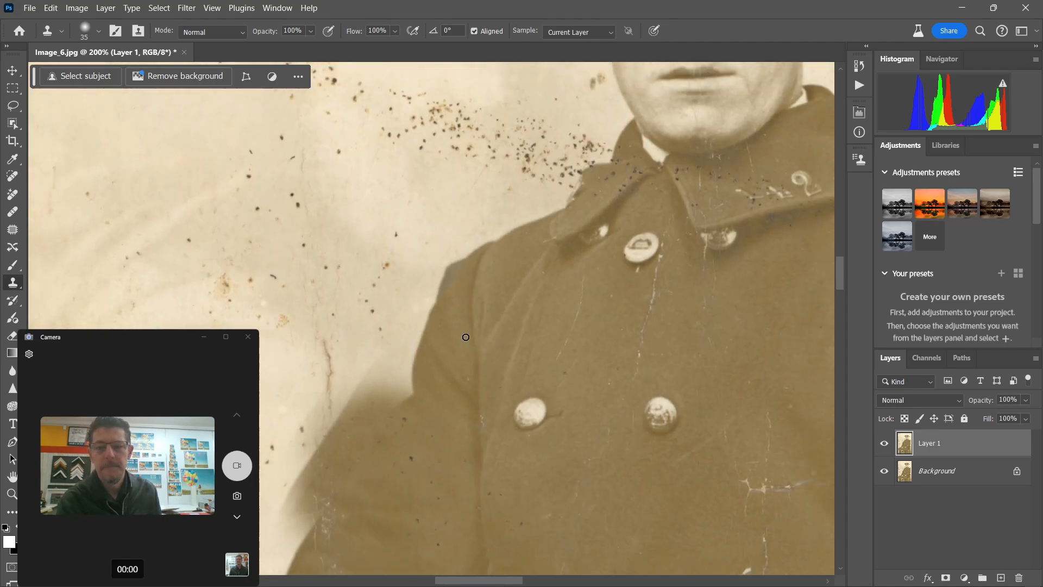
scroll(465, 337, down, 2)
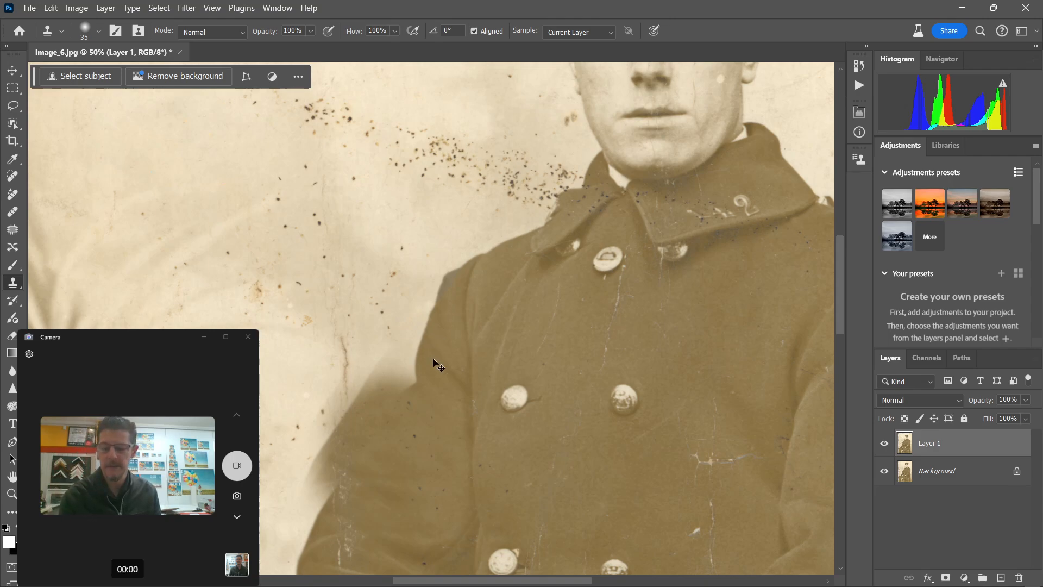
key(ctrl+z)
key(ctrl+z)
key(ctrl+z)
key(ctrl+z)
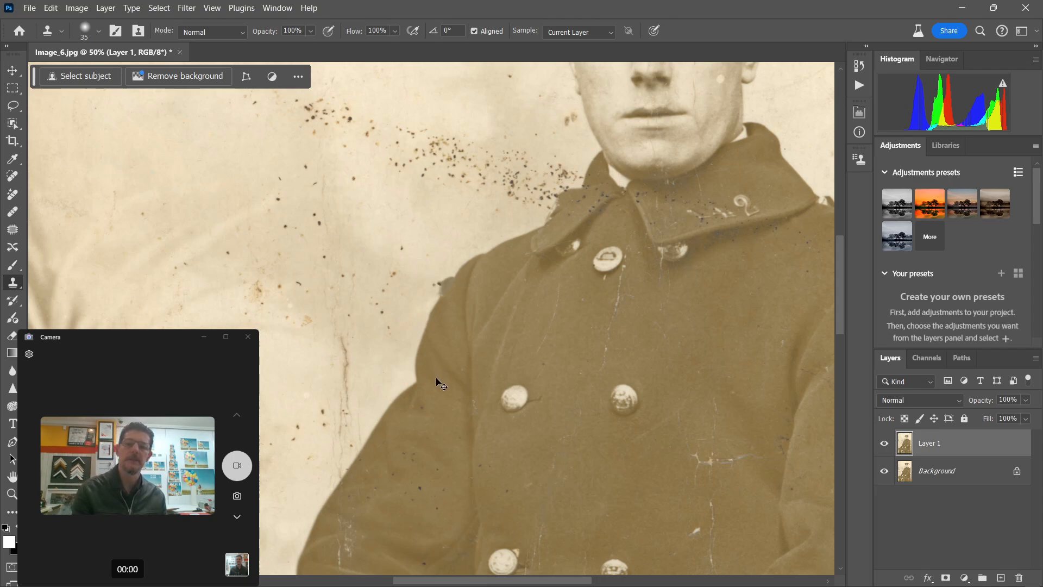
key(ctrl+z)
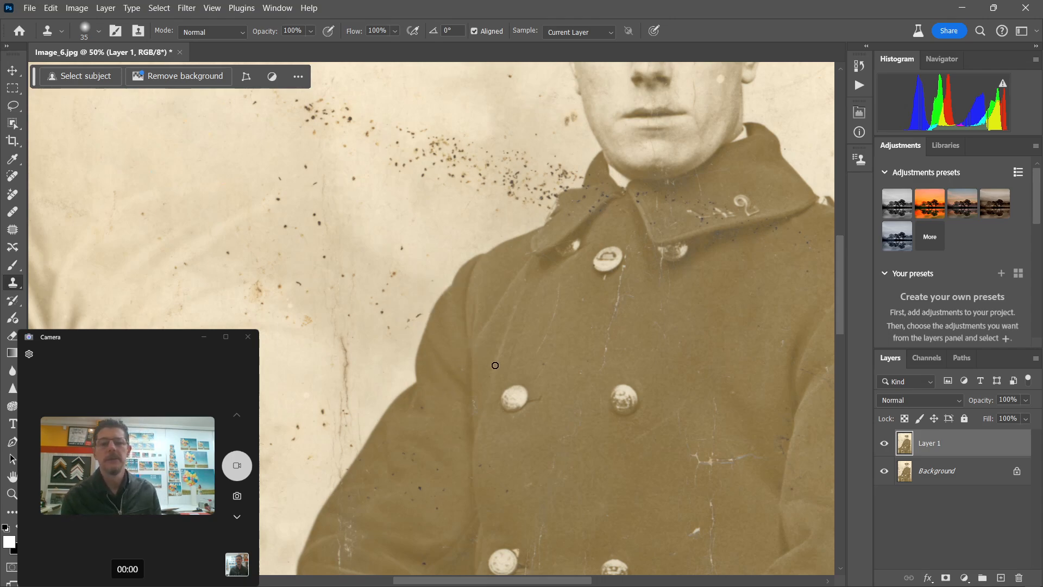
Hide and show Layer 1 to compare it with the original Background photo.
click(884, 443)
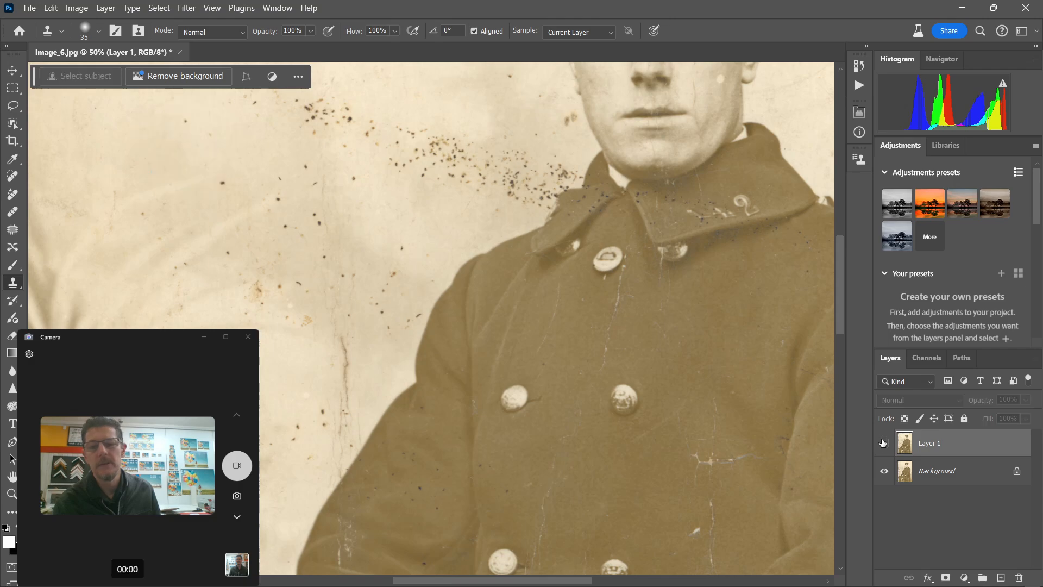
click(884, 444)
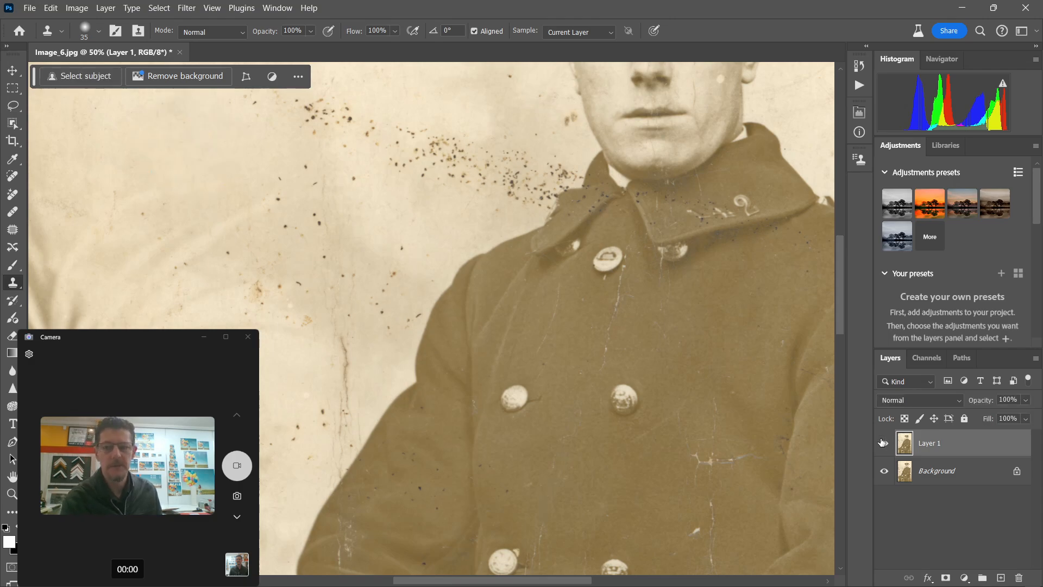
key(ctrl+minus)
click(883, 444)
click(884, 443)
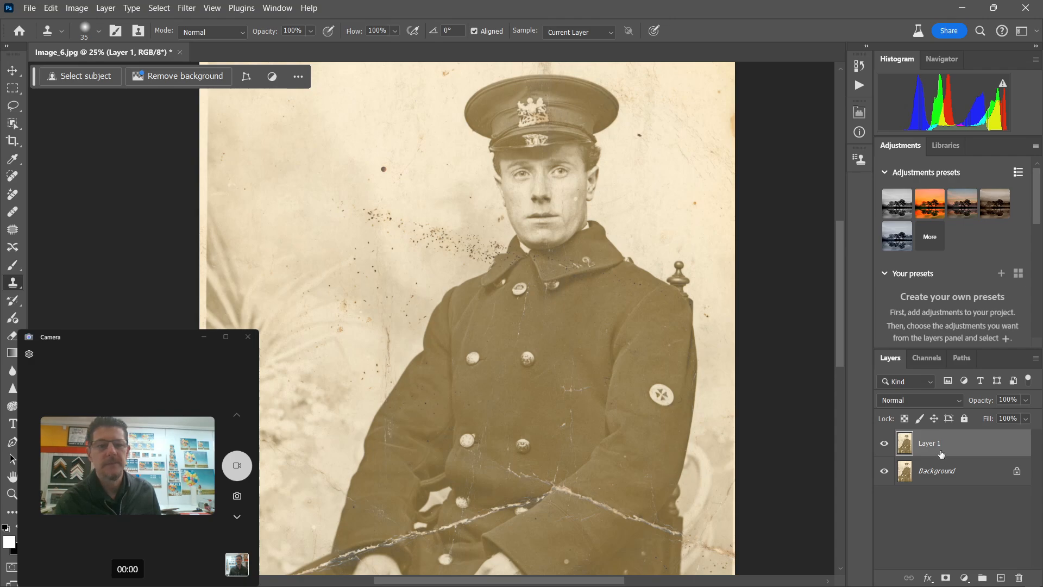
Delete Layer 1 and create a fresh duplicate of the Background layer.
drag(942, 454, 1019, 577)
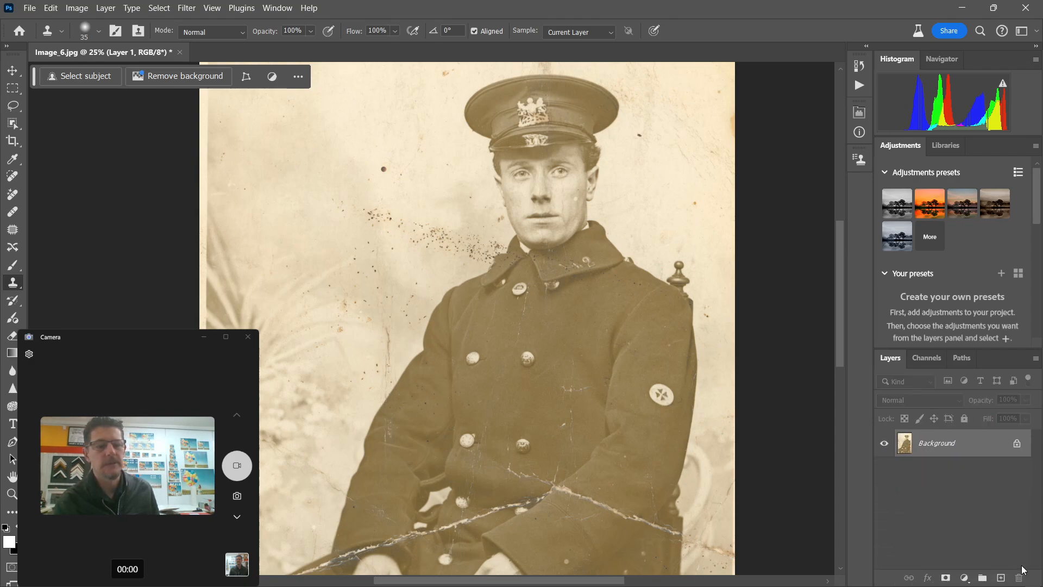
key(ctrl+j)
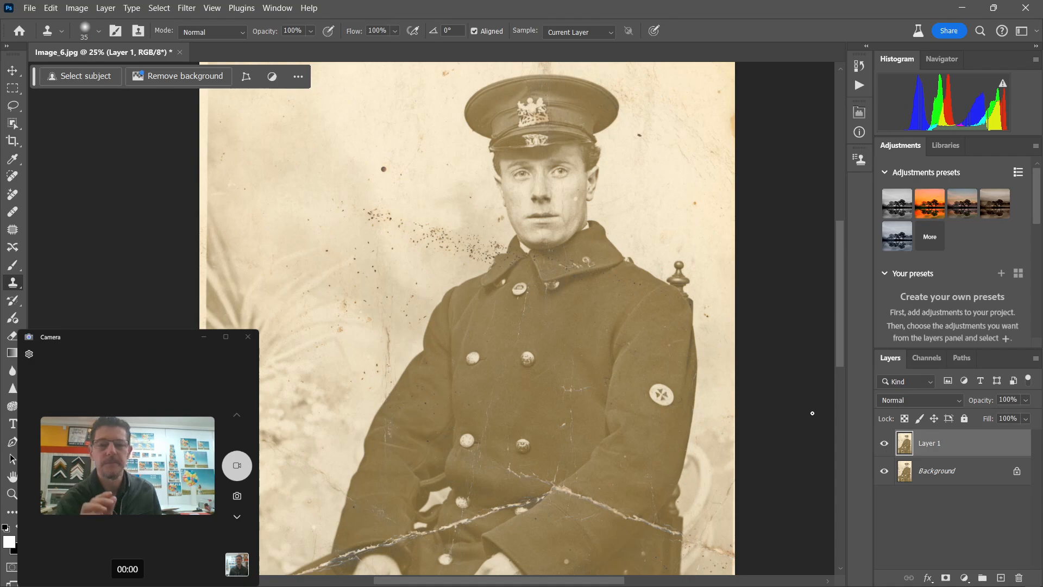
Heal the light marks on the coat's chest between the button rows with the Spot Healing Brush at 100 px.
key(j)
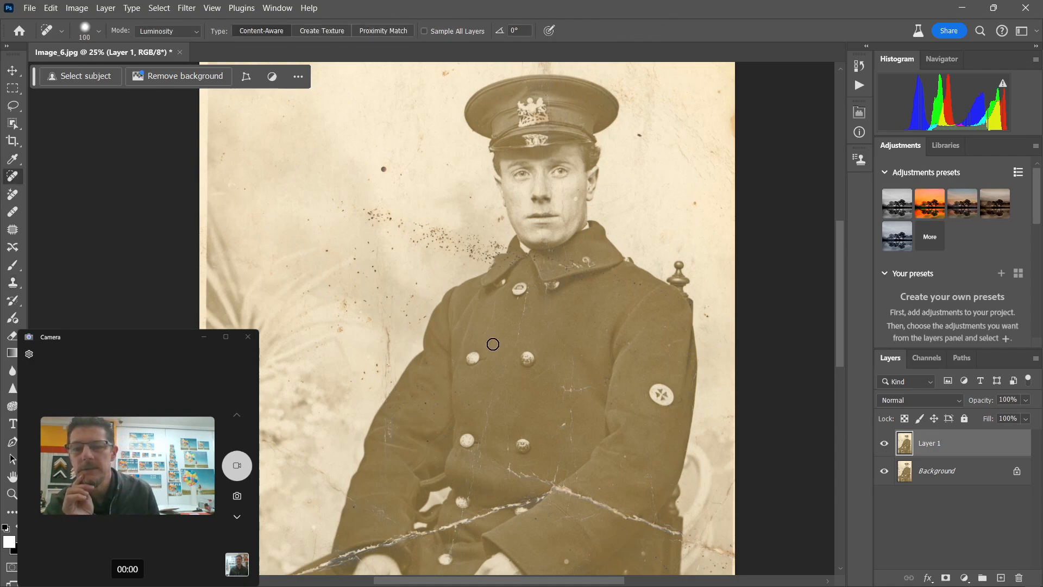
mouse_move(564, 389)
mouse_down()
mouse_move(584, 389)
mouse_move(576, 378)
mouse_move(574, 389)
mouse_up()
click(573, 389)
drag(524, 338, 524, 314)
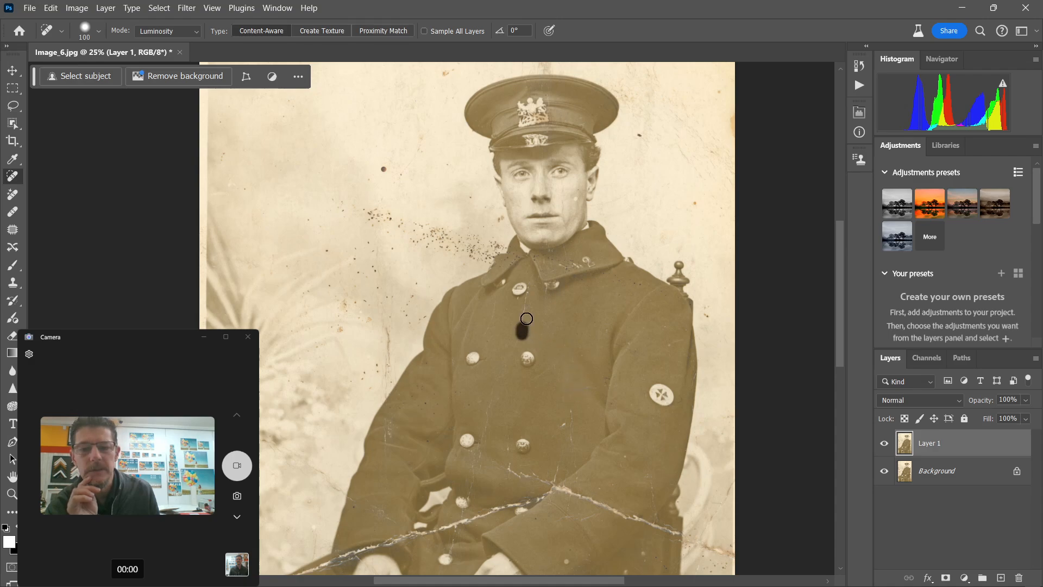
click(525, 313)
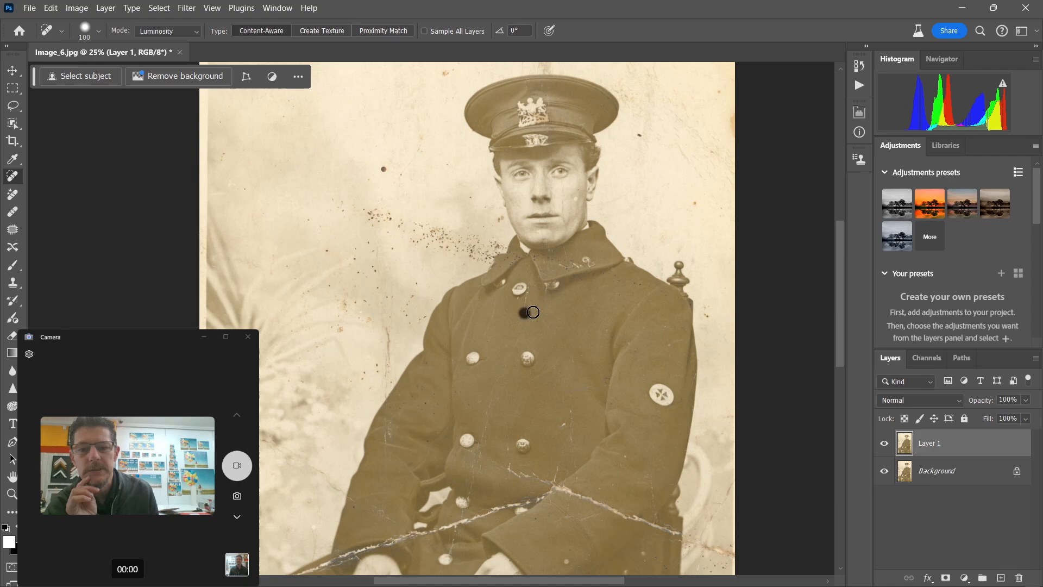
Heal the pale spot and small scratches on the coat front above the horizontal crack.
click(563, 422)
click(569, 431)
drag(569, 413, 572, 432)
click(569, 417)
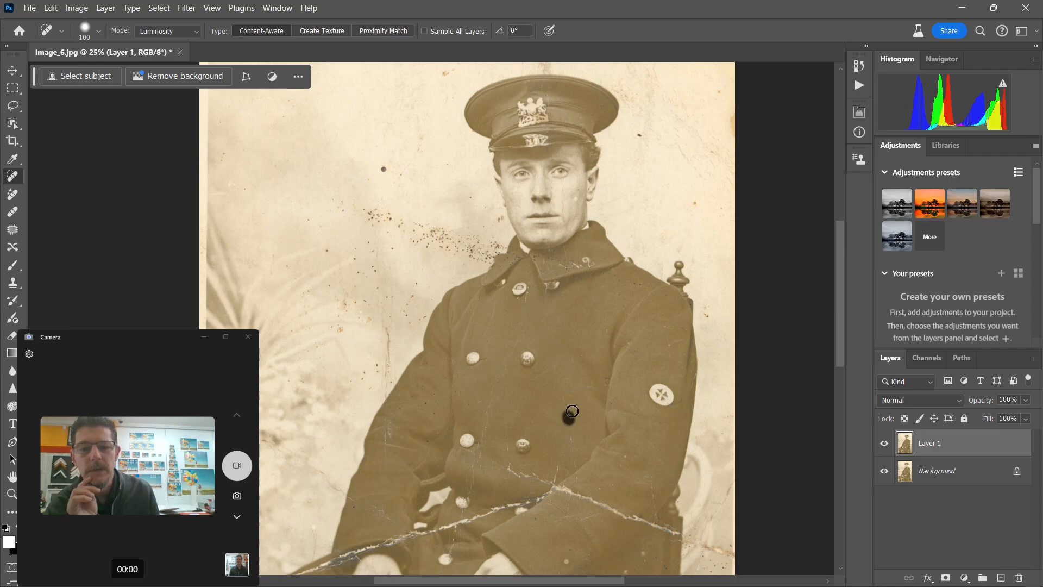
click(570, 419)
Reduce the Spot Healing Brush to 45 px and heal the thin scratch just below the coat's top button.
key(ctrl+plus)
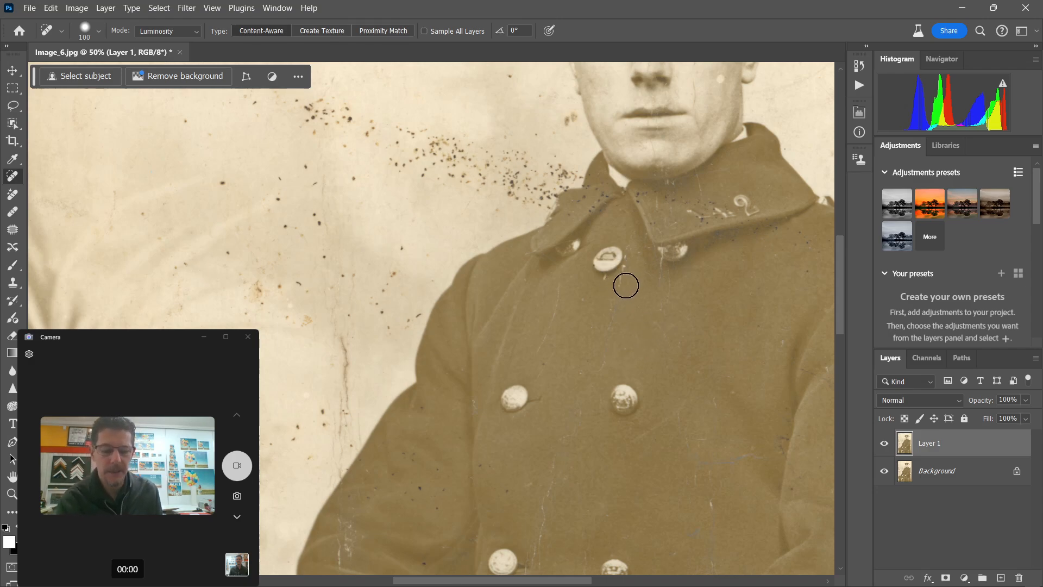
key(bracketleft)
key(bracketleft)
key(bracketleft)
click(620, 298)
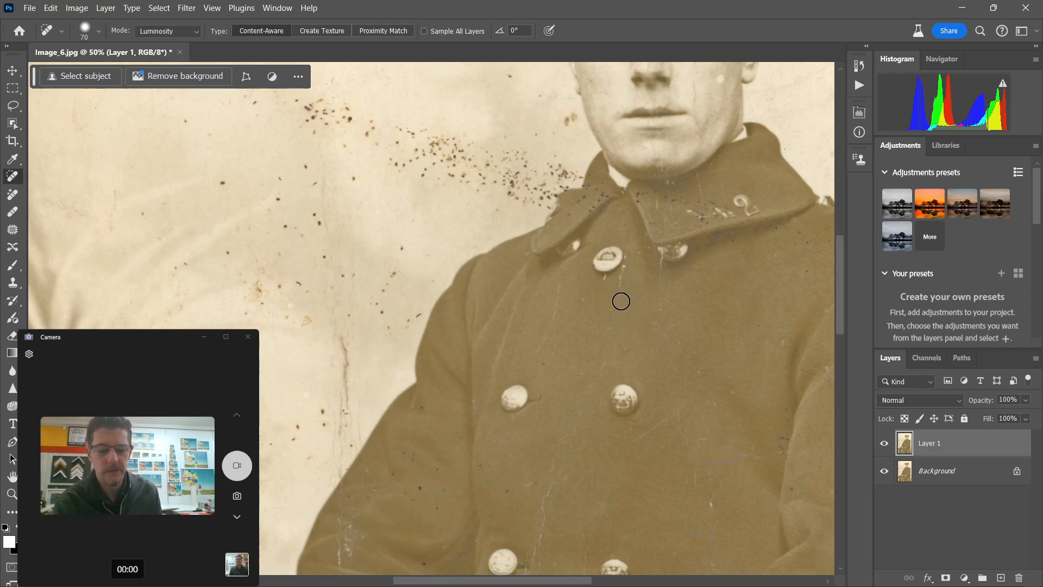
key(bracketleft)
key(bracketleft)
key(bracketleft)
click(619, 295)
drag(619, 295, 623, 279)
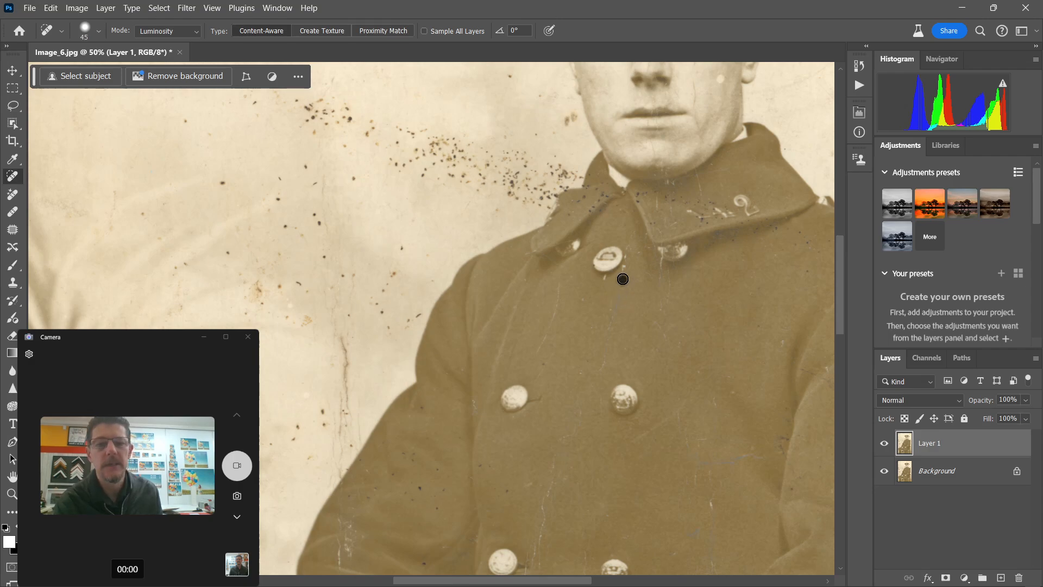
Heal the remaining specks around the top coat button, reducing the brush to 30 px.
click(638, 275)
click(625, 270)
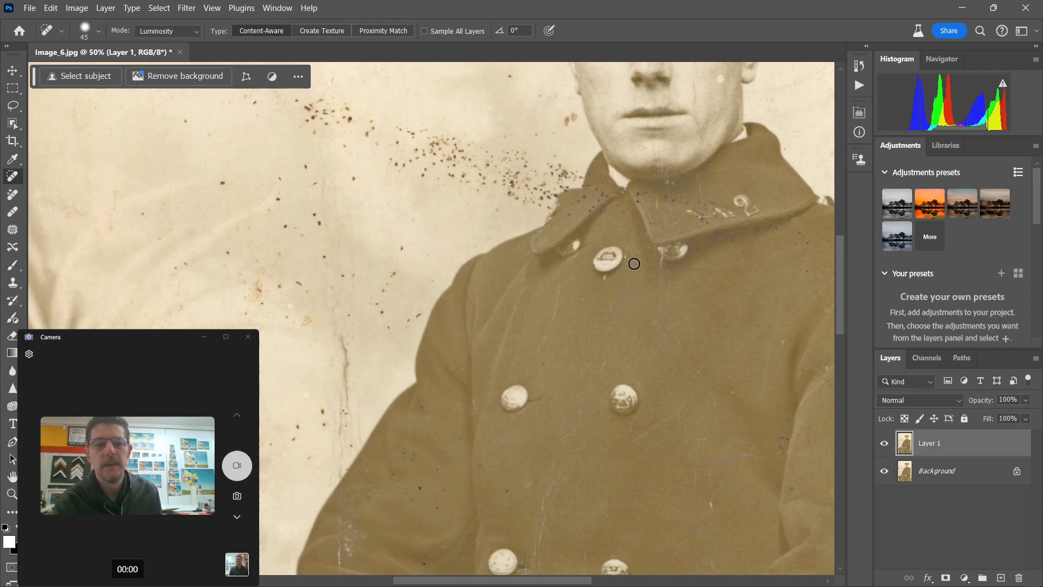
click(629, 259)
click(622, 279)
click(604, 275)
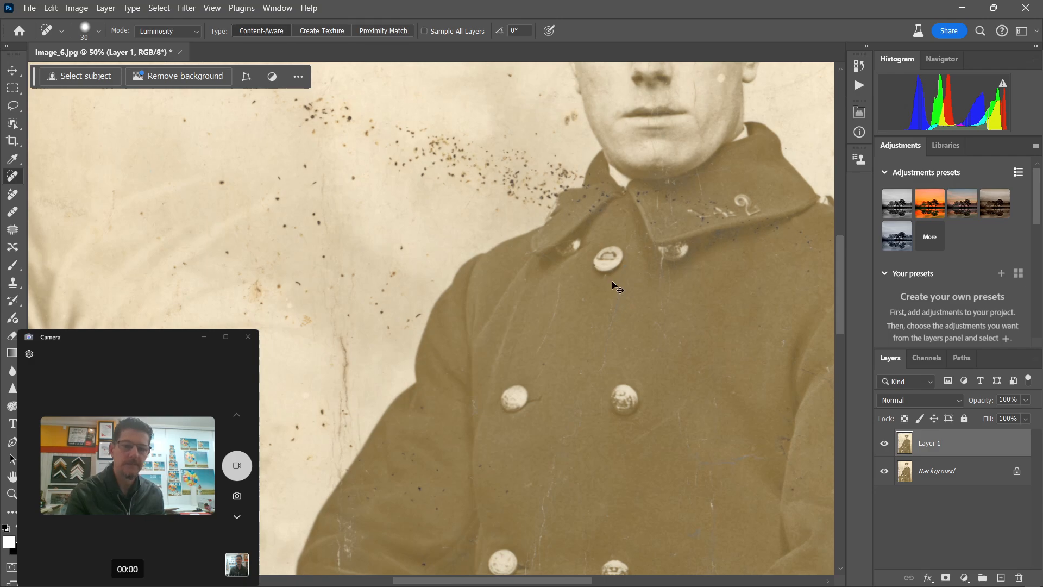
Reduce the Spot Healing Brush to 10 px and heal the mark in the shadow directly beneath the top button.
key(ctrl+plus)
key(ctrl+plus)
drag(711, 299, 403, 384)
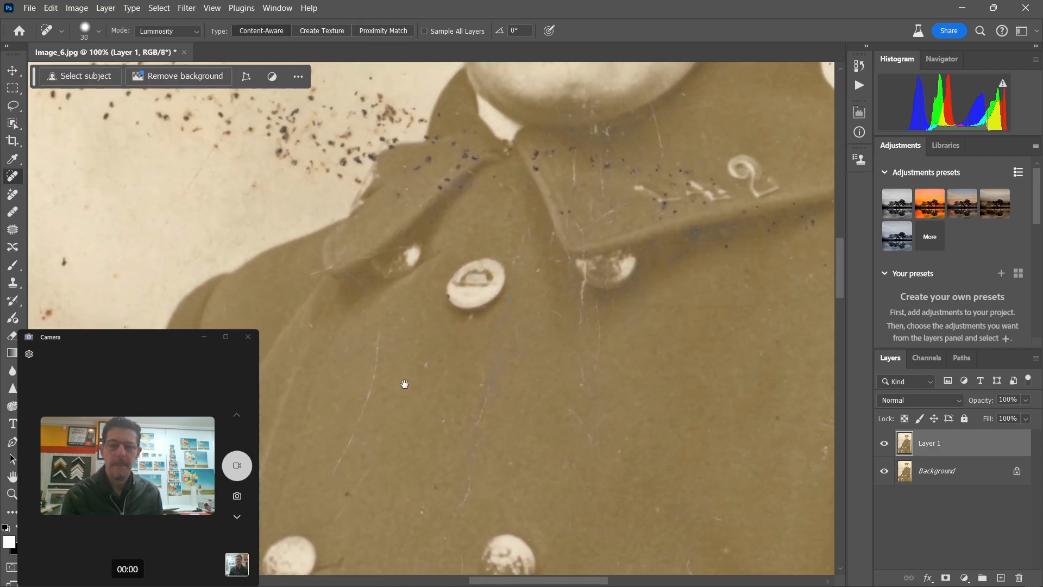
key(bracketleft)
key(bracketleft)
key(bracketleft)
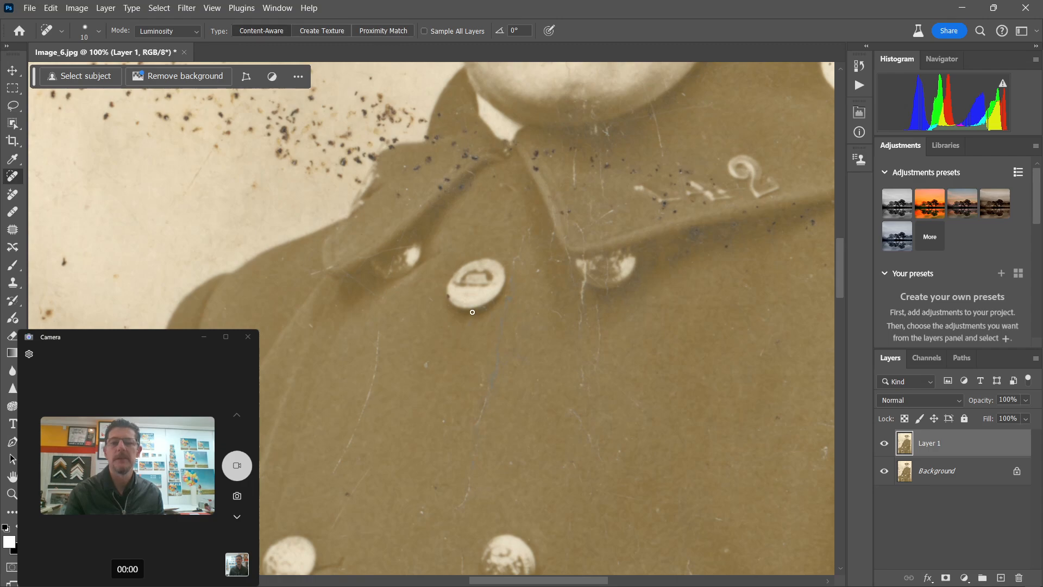
drag(468, 321, 471, 315)
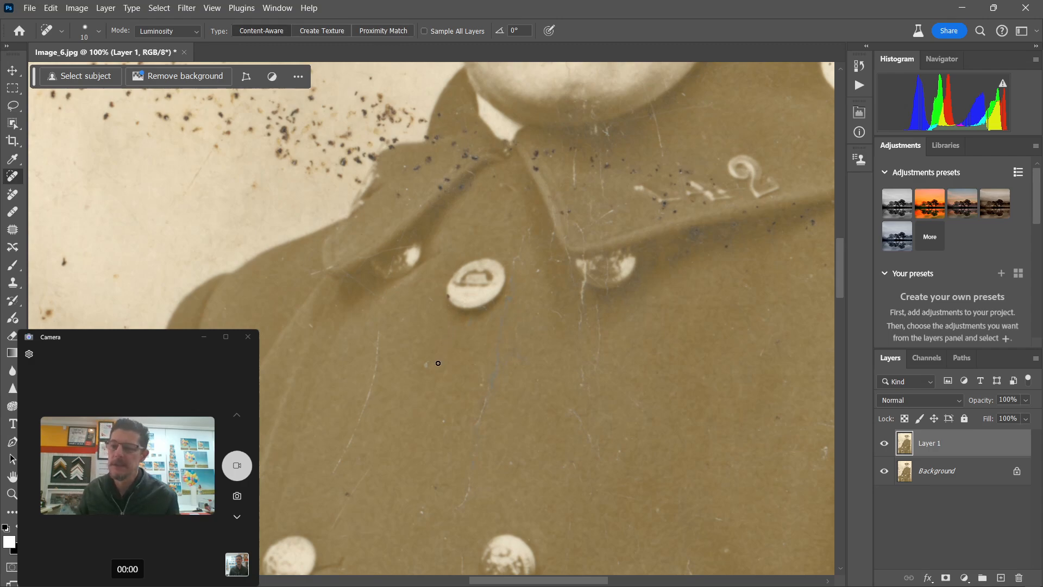
Clone clean coat fabric over the long thin scratch beside the top button, using the Clone Stamp at 35 px.
click(13, 282)
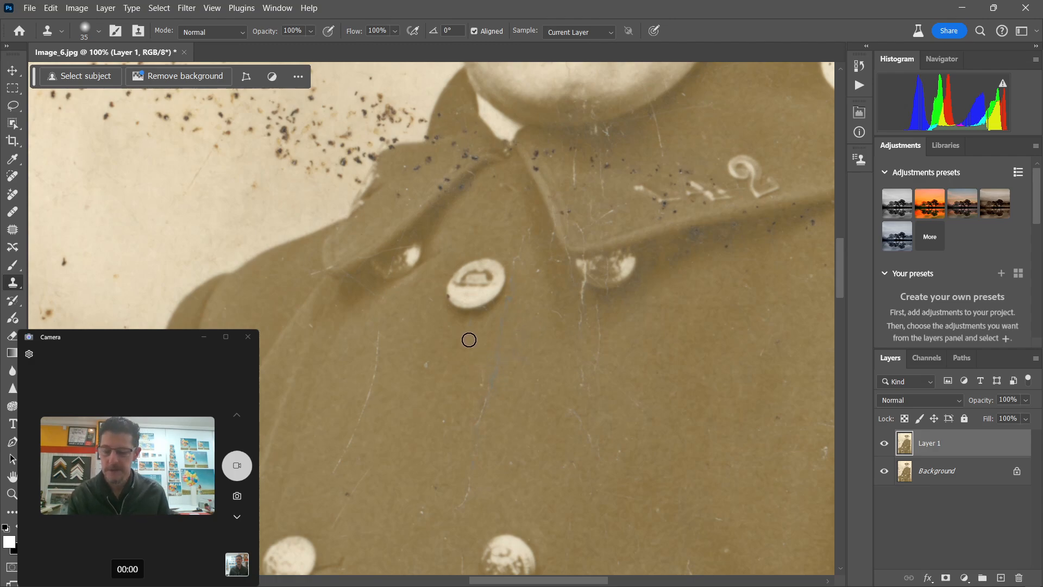
alt+click(397, 337)
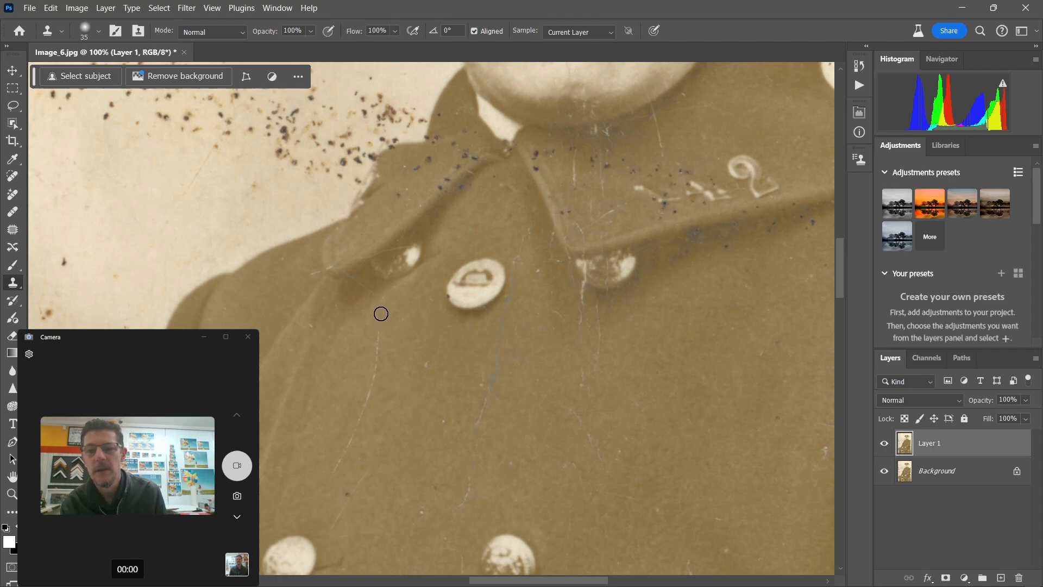
mouse_move(380, 322)
mouse_down()
mouse_move(376, 373)
mouse_move(334, 469)
mouse_up()
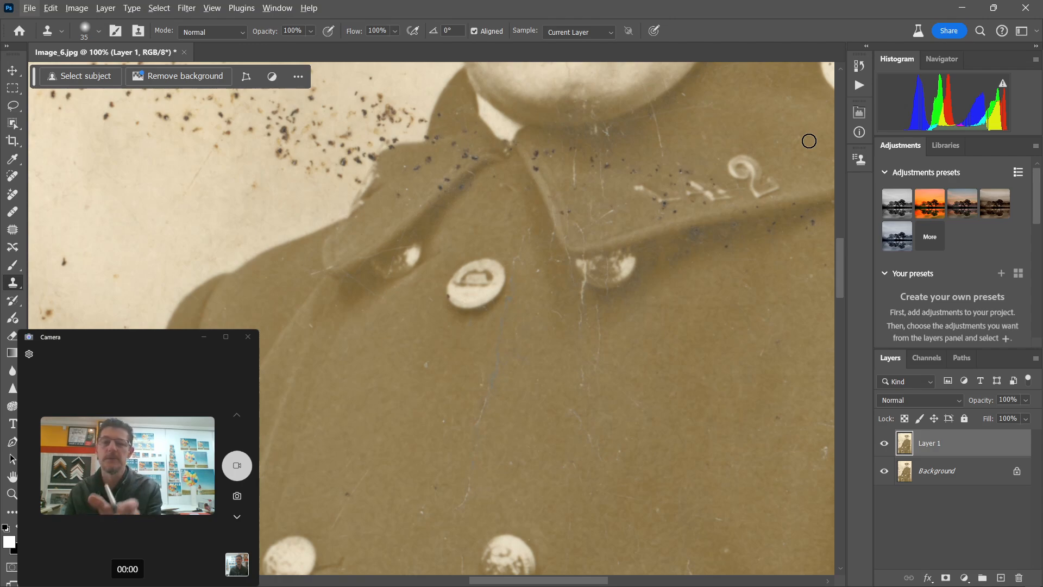
Heal the vertical scratches across the lips, chin and lower cheek with the 10 px Spot Healing Brush.
drag(732, 265, 592, 375)
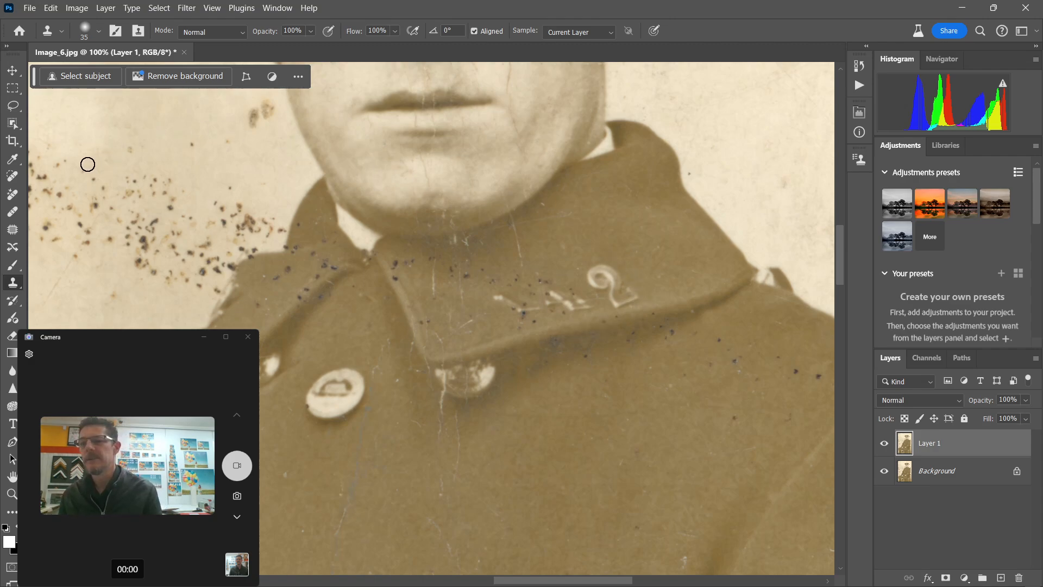
click(13, 176)
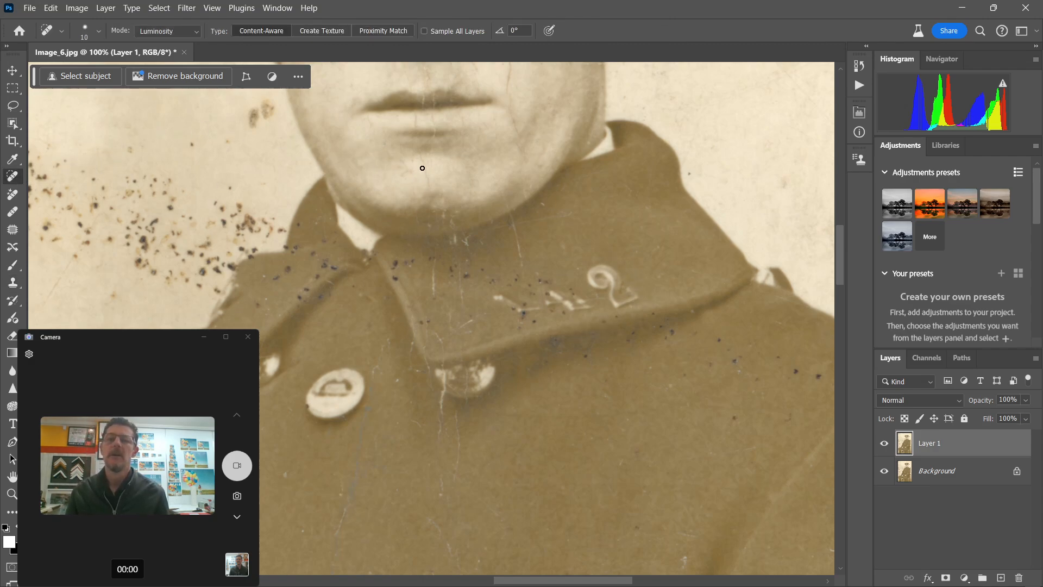
drag(422, 163, 422, 193)
mouse_move(416, 118)
mouse_down()
mouse_move(416, 133)
mouse_move(432, 138)
mouse_move(423, 188)
mouse_up()
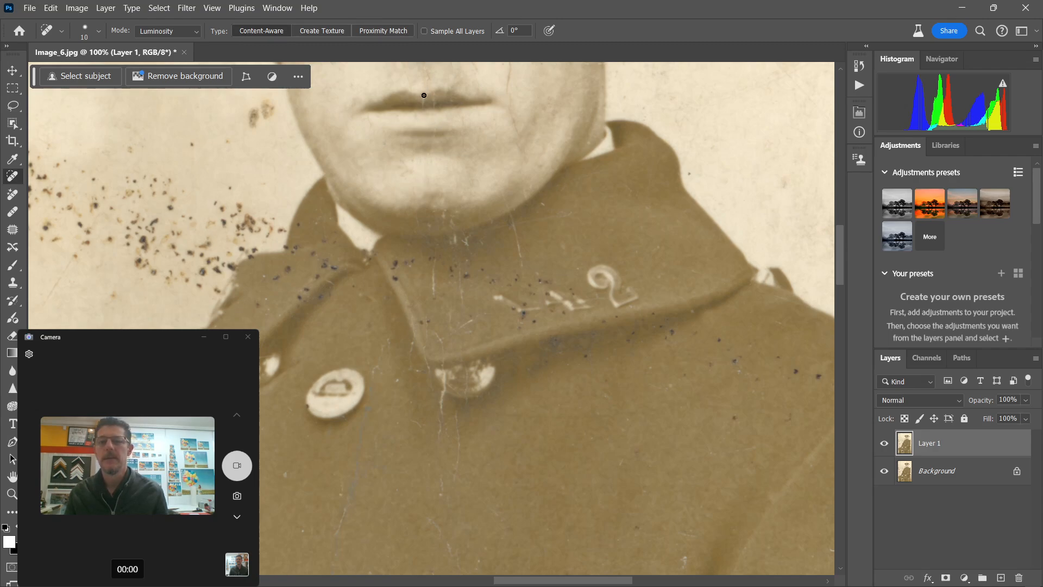
drag(424, 95, 437, 136)
drag(510, 70, 511, 93)
drag(510, 101, 514, 132)
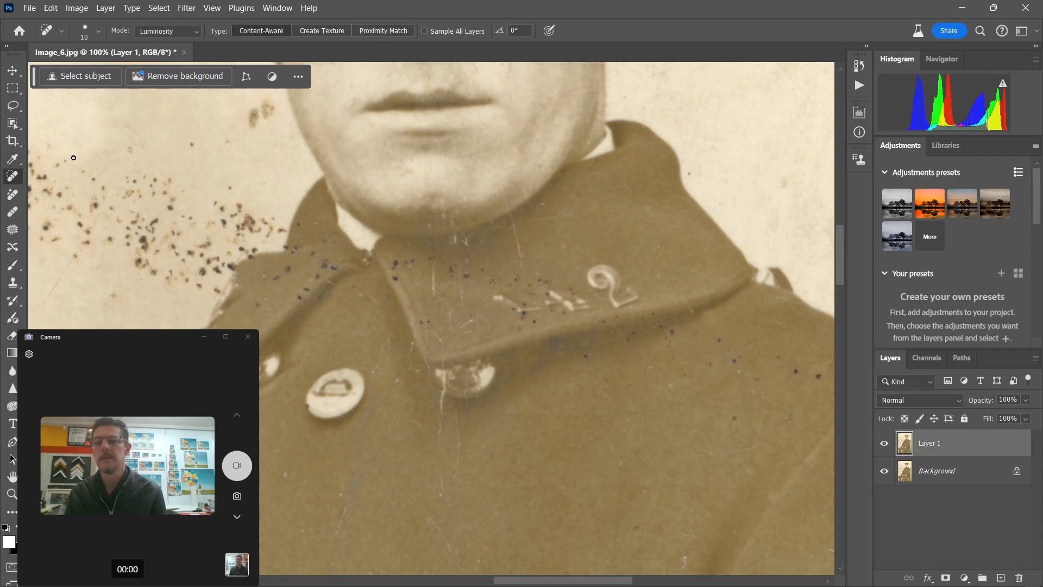
Heal the specks along the underside of the chin and the scratches on the upper collar below it.
click(444, 215)
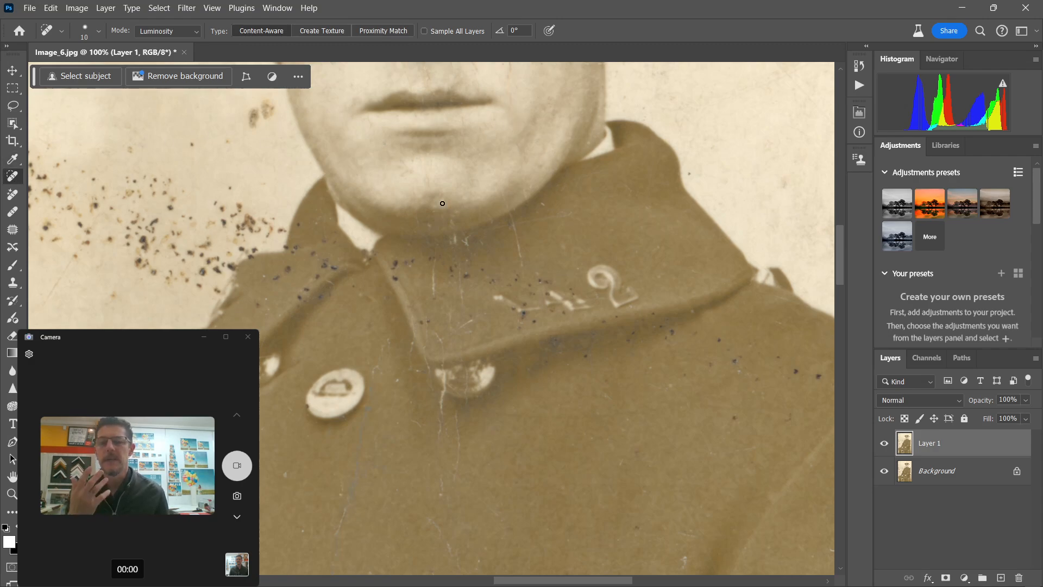
mouse_move(431, 224)
mouse_down()
mouse_move(453, 219)
mouse_move(419, 227)
mouse_up()
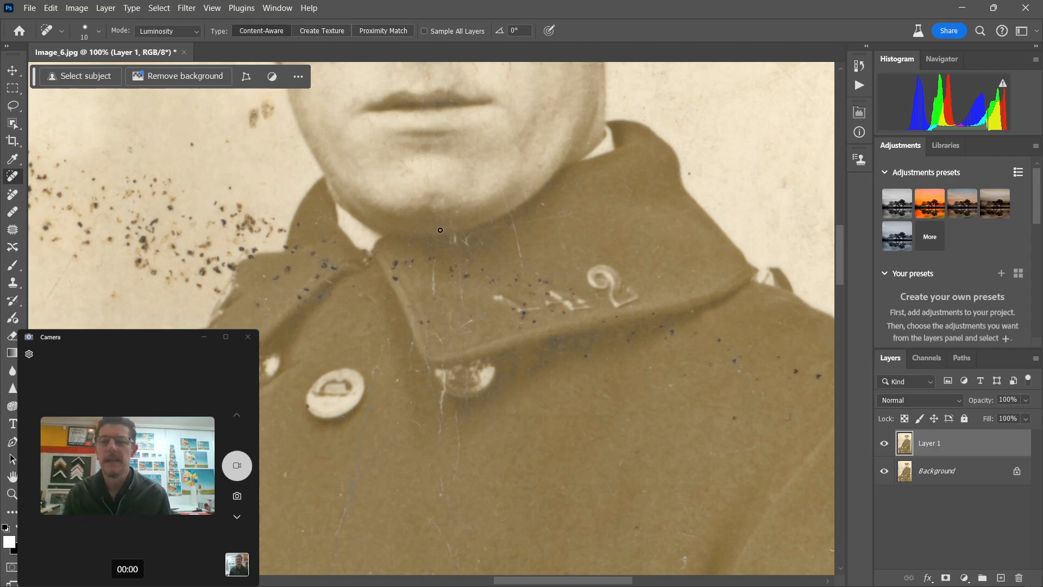
drag(453, 229, 453, 234)
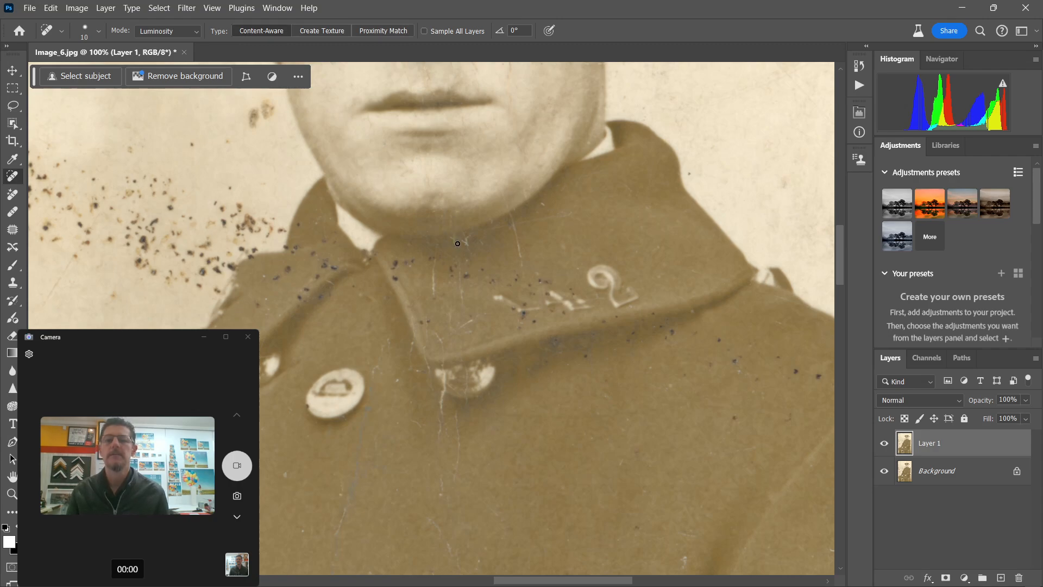
drag(509, 214, 521, 267)
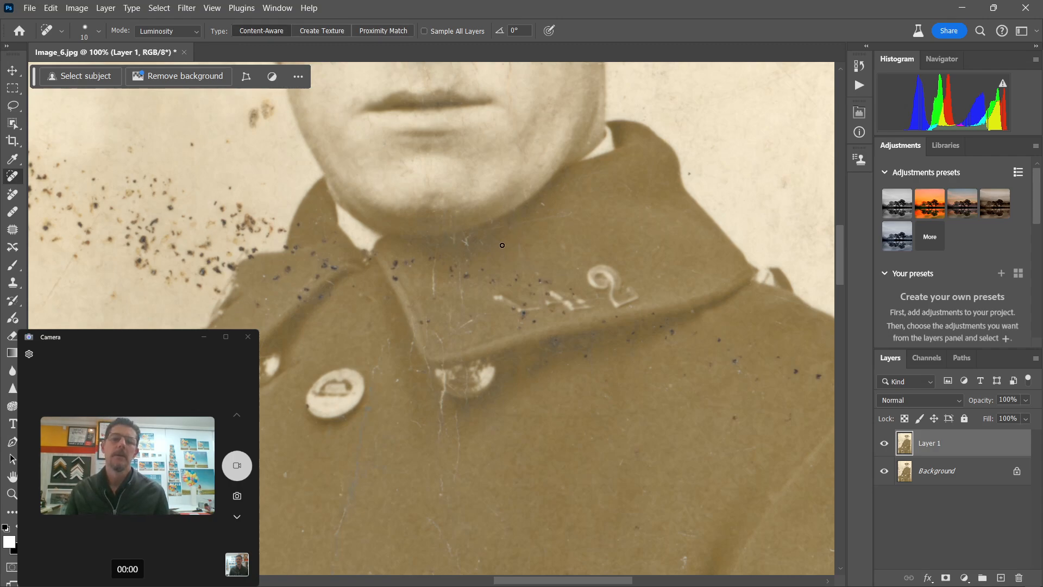
mouse_move(494, 228)
mouse_down()
mouse_move(522, 223)
mouse_move(468, 249)
mouse_up()
mouse_move(454, 228)
mouse_down()
mouse_move(453, 242)
mouse_move(455, 223)
mouse_move(493, 190)
mouse_move(461, 263)
mouse_up()
Heal the pale round spot on the cheek near the ear, plus the blemishes on the opposite cheek and nose.
drag(483, 207, 465, 317)
drag(370, 391, 357, 372)
drag(470, 290, 466, 258)
mouse_move(470, 218)
mouse_down()
mouse_move(472, 193)
mouse_move(465, 201)
mouse_up()
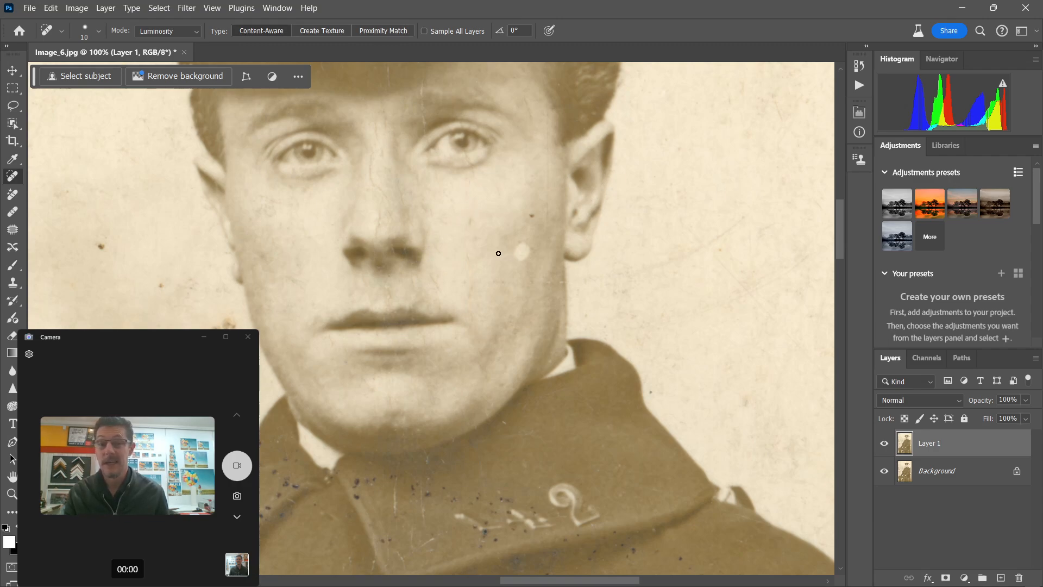
mouse_move(525, 255)
mouse_down()
mouse_move(521, 239)
mouse_move(523, 250)
mouse_up()
drag(529, 224, 465, 218)
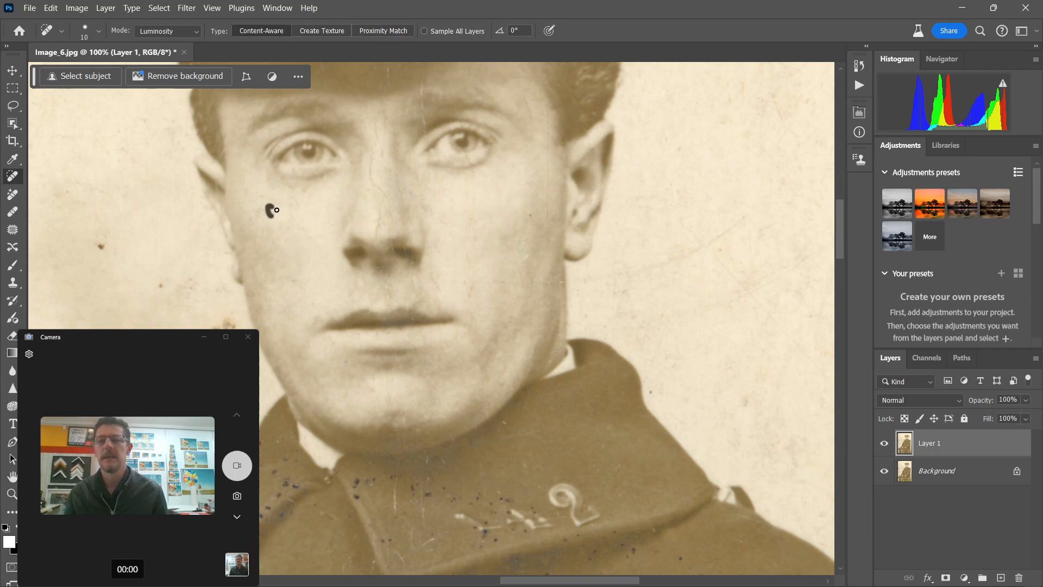
drag(256, 199, 265, 210)
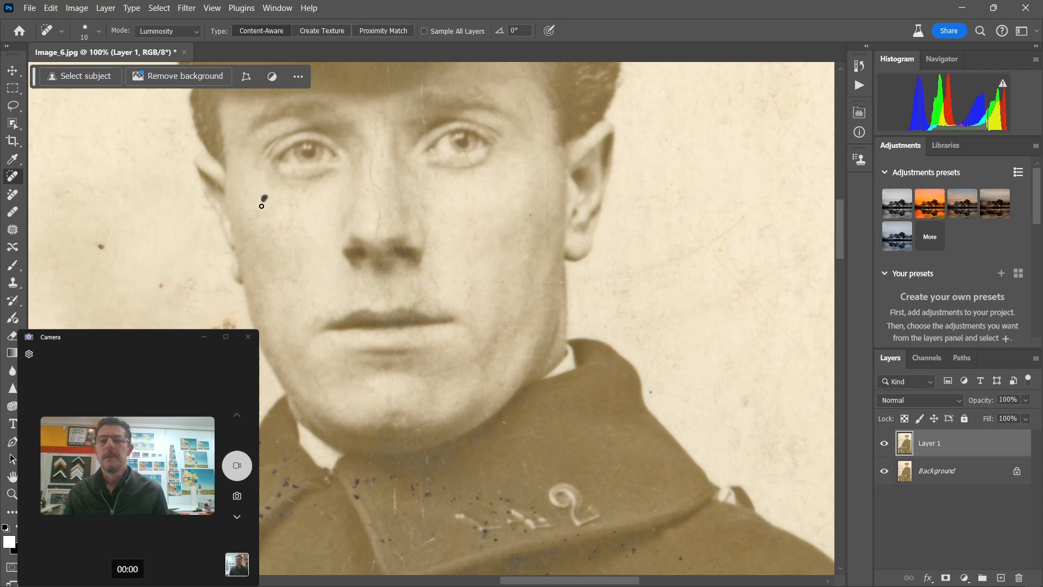
drag(378, 233, 382, 209)
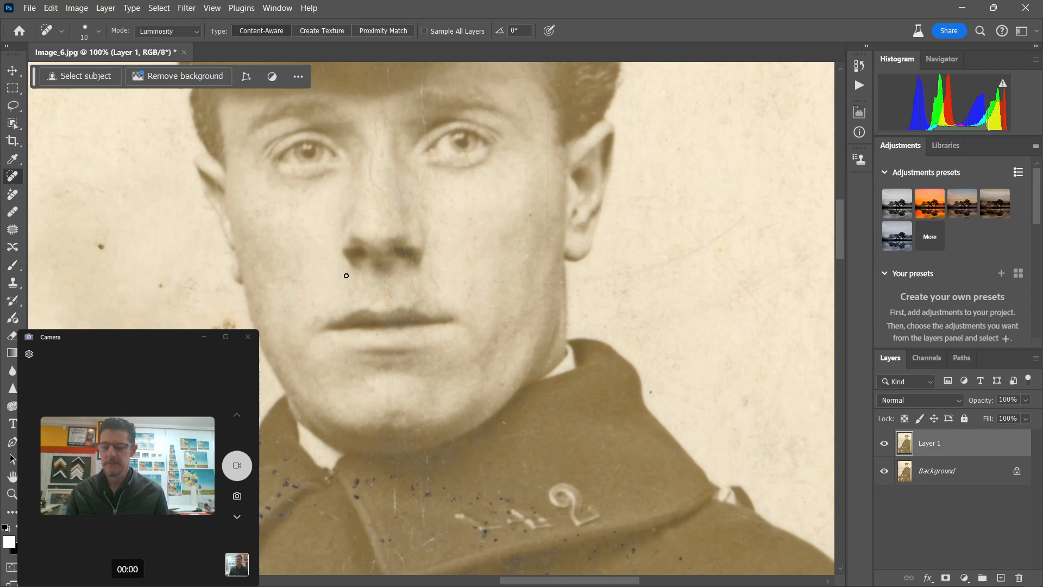
Save the document as Image_6.psd in Photoshop format in Downloads with Maximize Compatibility enabled.
key(ctrl+shift+s)
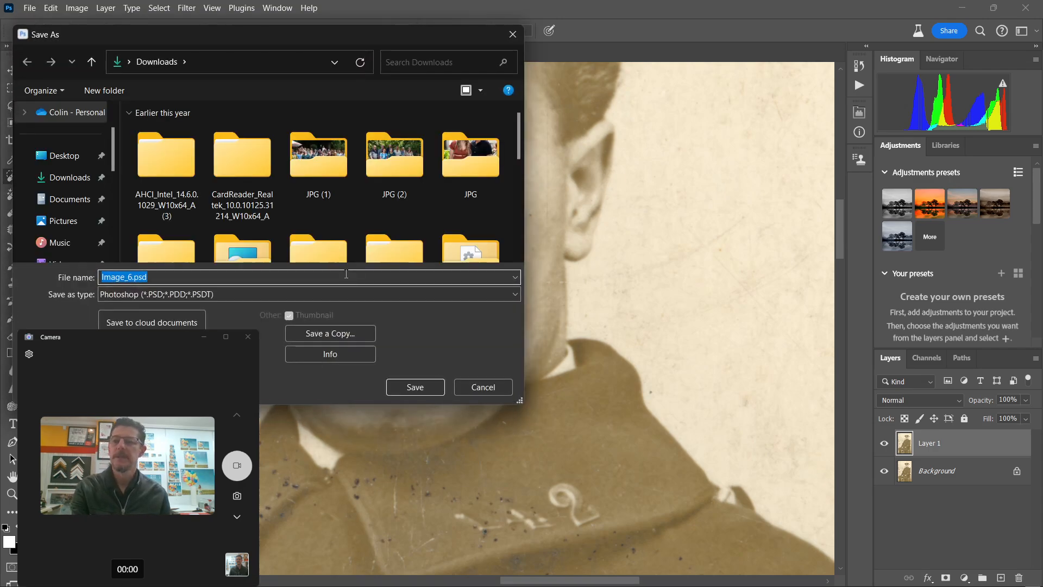
key(Return)
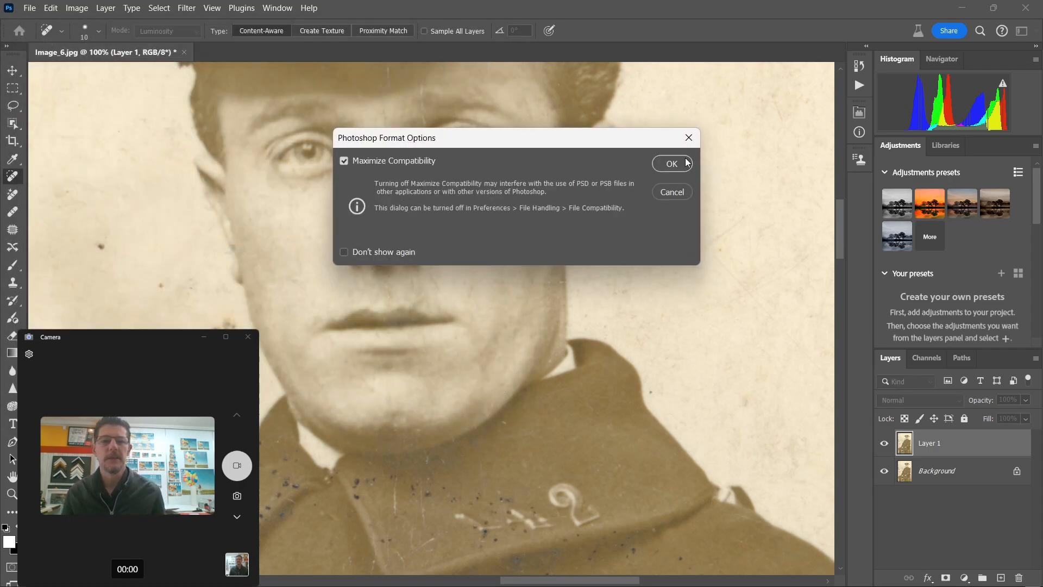
click(672, 163)
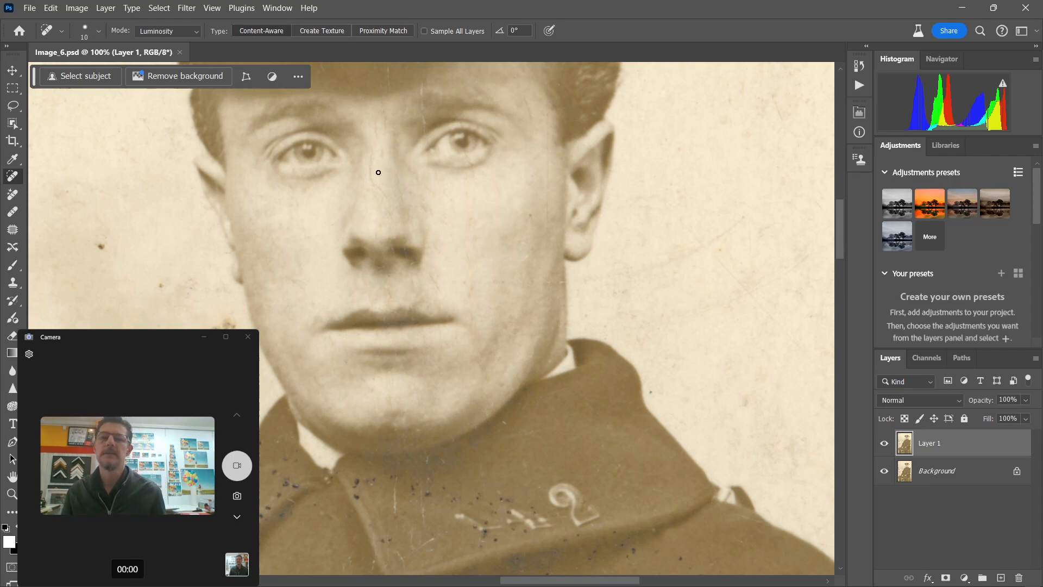
Heal the fine scratches on the nose bridge and forehead and the small spots around the eye and cheek.
mouse_move(384, 196)
mouse_down()
mouse_move(375, 130)
mouse_move(373, 185)
mouse_up()
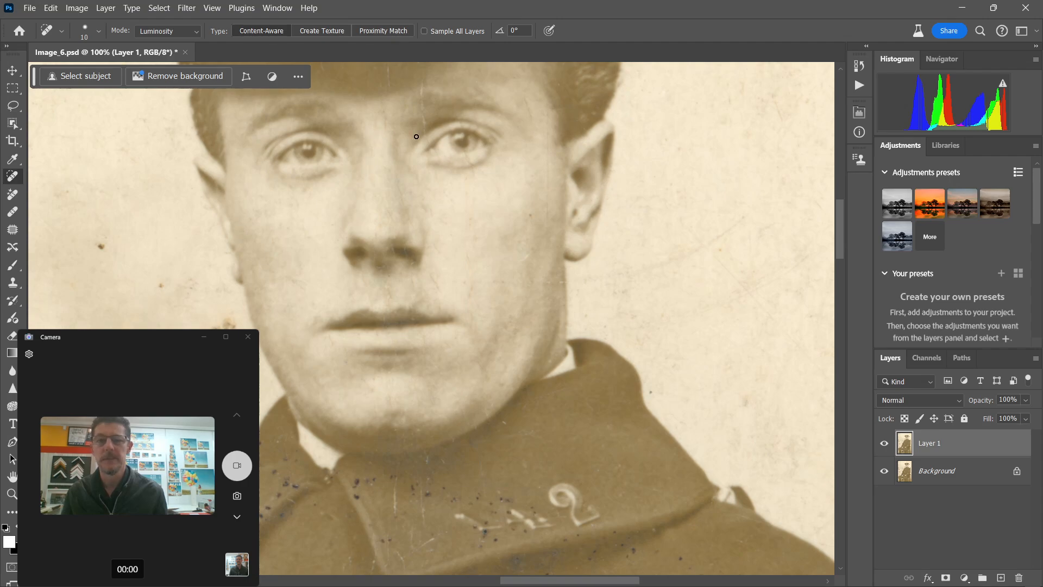
mouse_move(426, 132)
mouse_down()
mouse_move(421, 93)
mouse_move(387, 66)
mouse_up()
drag(466, 153, 471, 164)
click(530, 215)
drag(471, 231, 470, 242)
drag(442, 278, 435, 286)
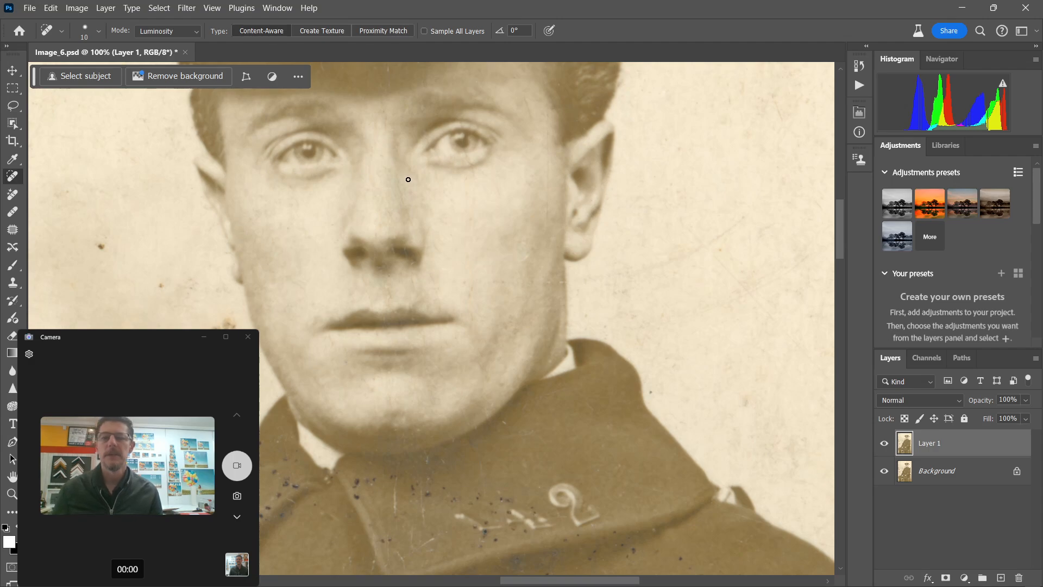
click(383, 154)
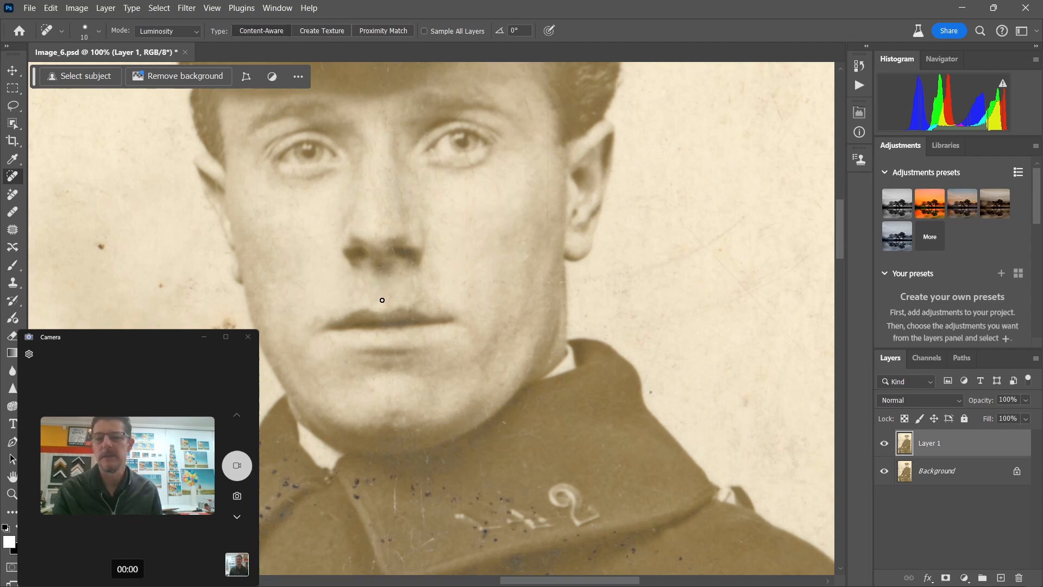
Heal the specks and fine lines on the shaded forehead below the cap's peak and around the lower peak badge.
scroll(334, 326, up, 3)
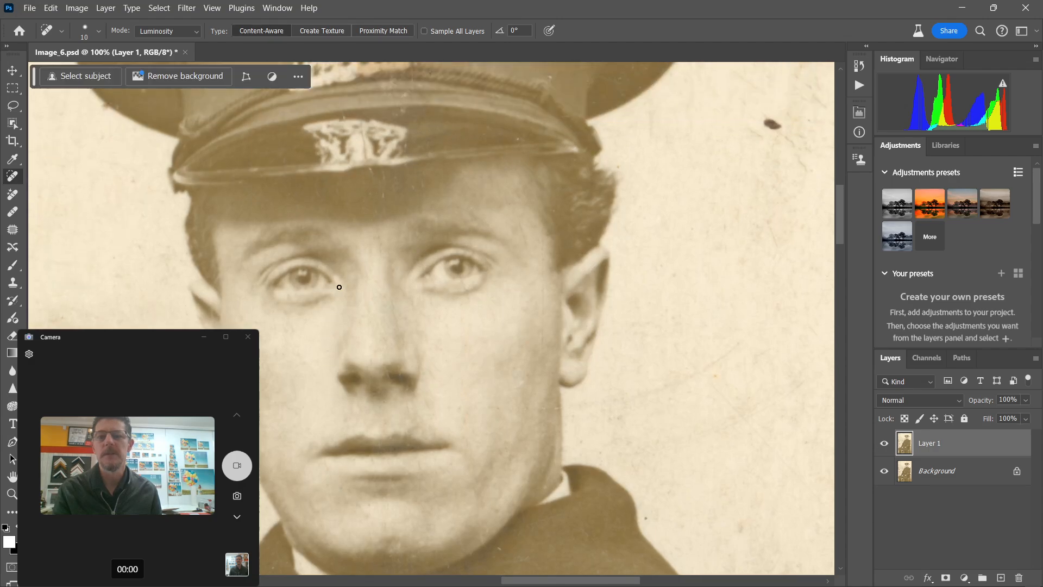
click(383, 190)
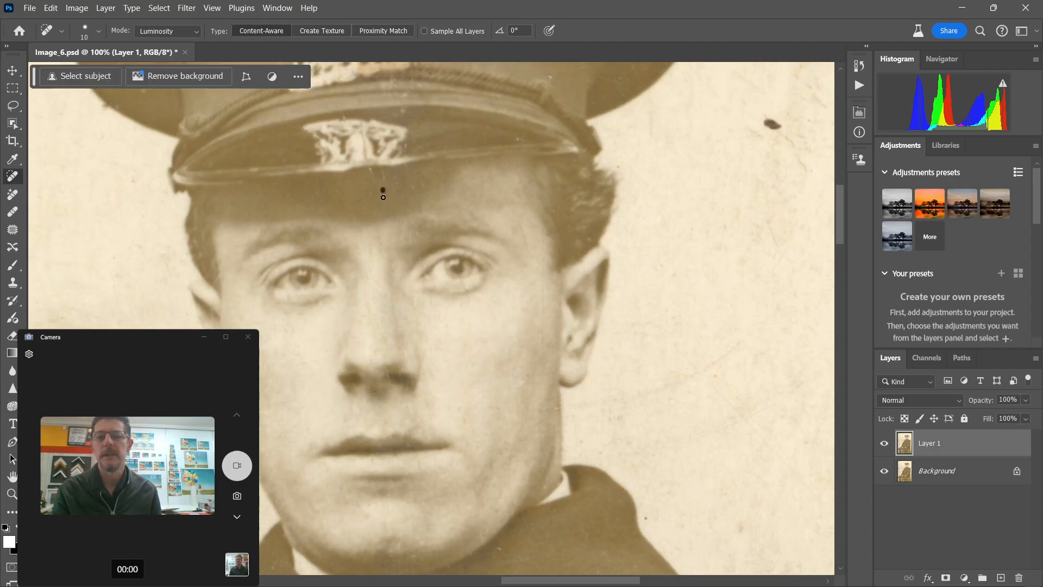
drag(373, 173, 406, 141)
click(366, 168)
drag(410, 172, 415, 190)
drag(531, 137, 512, 140)
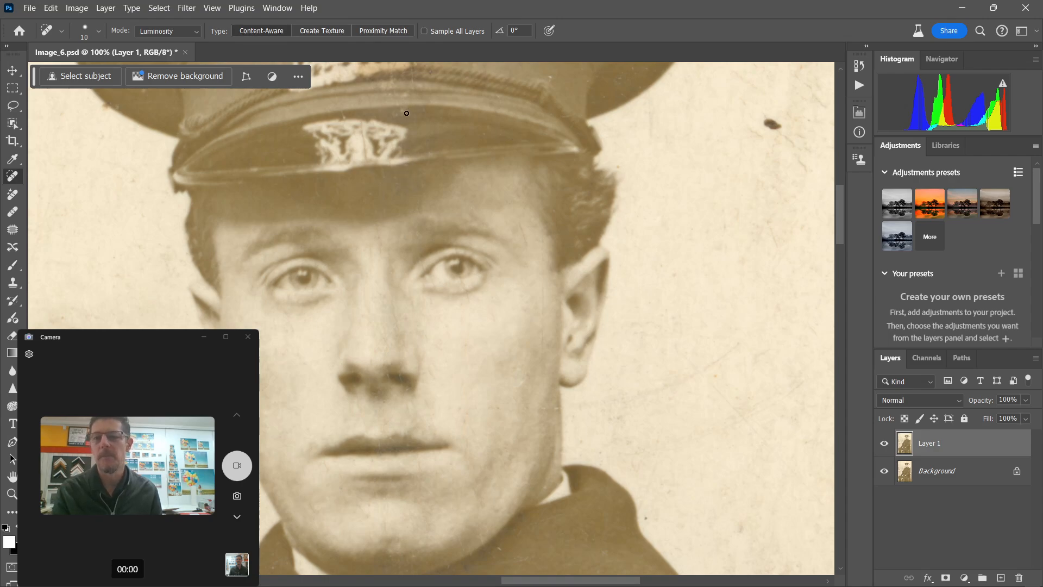
mouse_move(407, 113)
mouse_down()
mouse_move(339, 114)
mouse_move(405, 92)
mouse_up()
drag(403, 111, 395, 114)
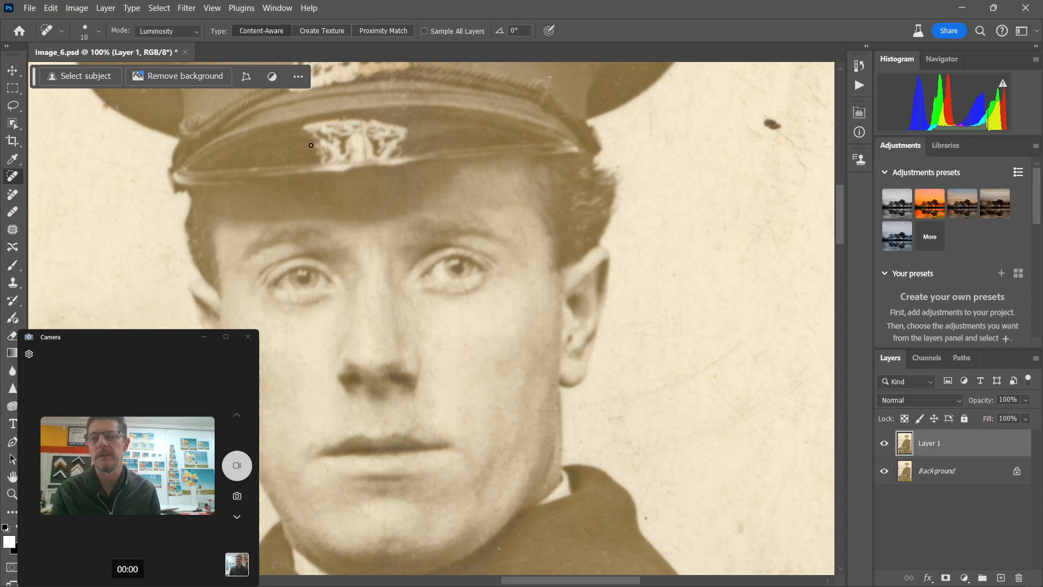
drag(277, 161, 291, 148)
Heal the vertical scratch running down the cap beside the large crest badge.
drag(474, 128, 445, 293)
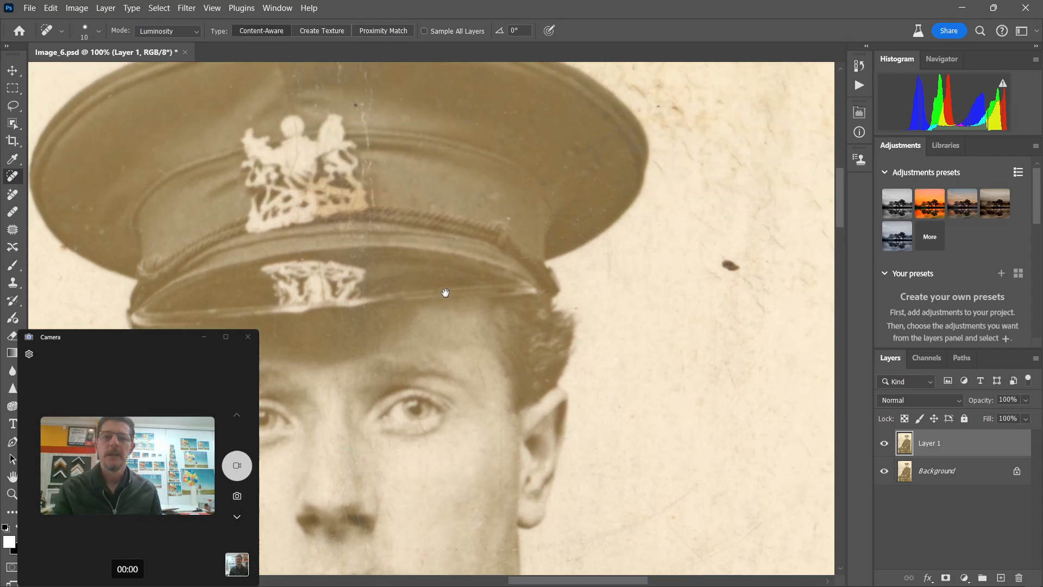
mouse_move(364, 171)
mouse_down()
mouse_move(366, 159)
mouse_move(373, 205)
mouse_up()
mouse_move(368, 143)
mouse_down()
mouse_move(361, 107)
mouse_move(368, 112)
mouse_move(375, 93)
mouse_move(377, 171)
mouse_up()
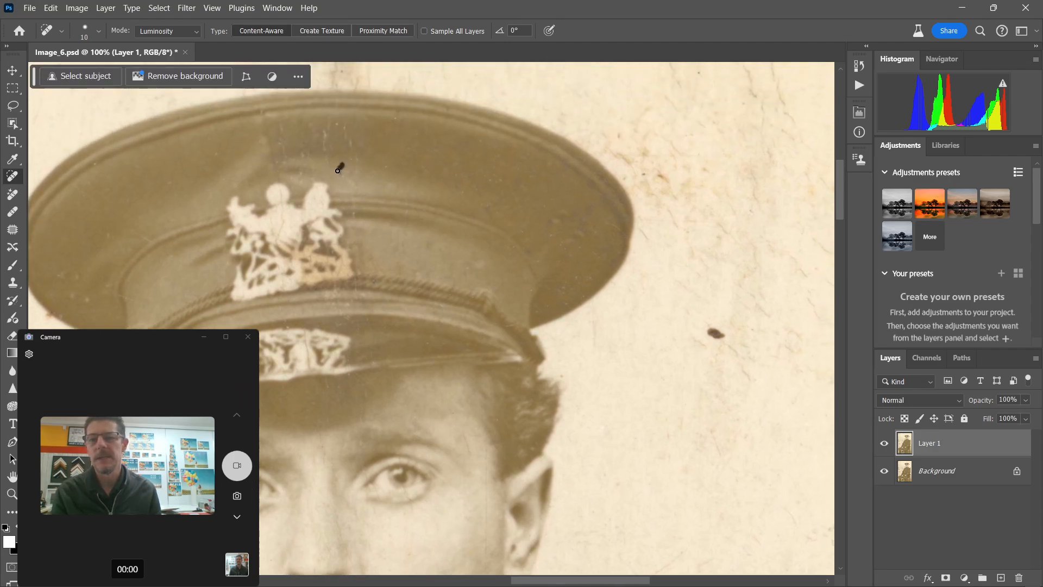
Heal the scratches and pale marks on the cap's crown above the crest badge.
mouse_move(347, 124)
mouse_down()
mouse_move(355, 157)
mouse_move(334, 175)
mouse_move(283, 148)
mouse_move(298, 171)
mouse_move(276, 136)
mouse_up()
drag(294, 140, 327, 126)
mouse_move(332, 130)
mouse_down()
mouse_move(340, 119)
mouse_move(349, 132)
mouse_move(324, 133)
mouse_move(330, 127)
mouse_up()
click(352, 124)
click(309, 166)
click(305, 165)
click(290, 143)
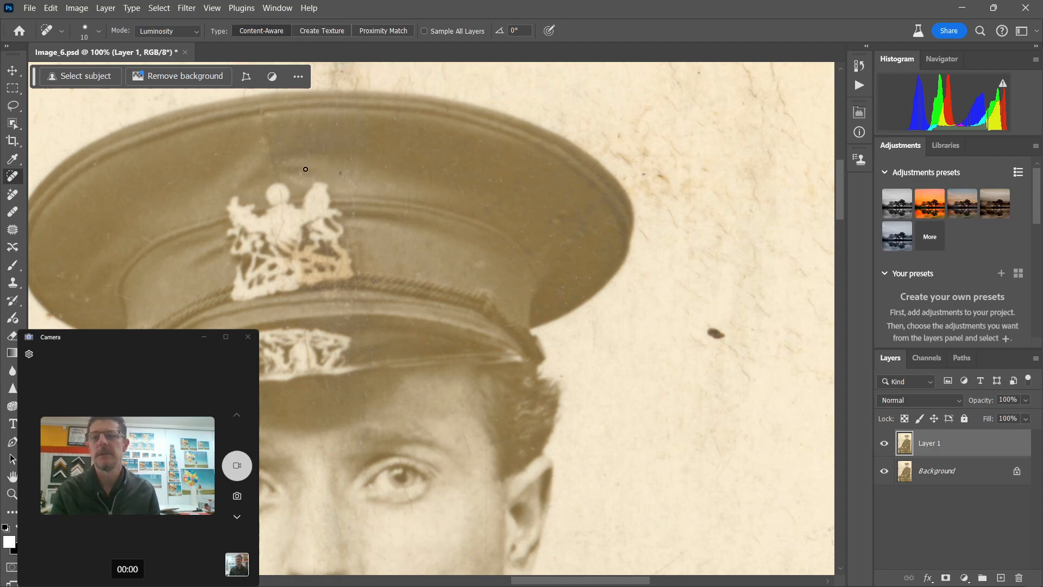
click(301, 168)
click(268, 116)
click(343, 173)
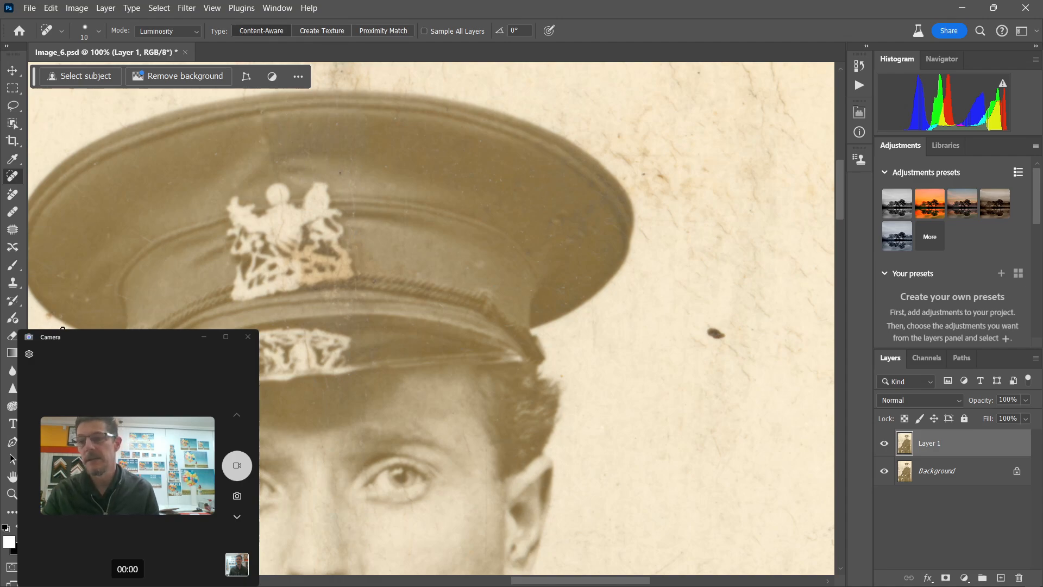
Heal the small specks scattered over the left half of the cap's crown and its rim.
click(74, 282)
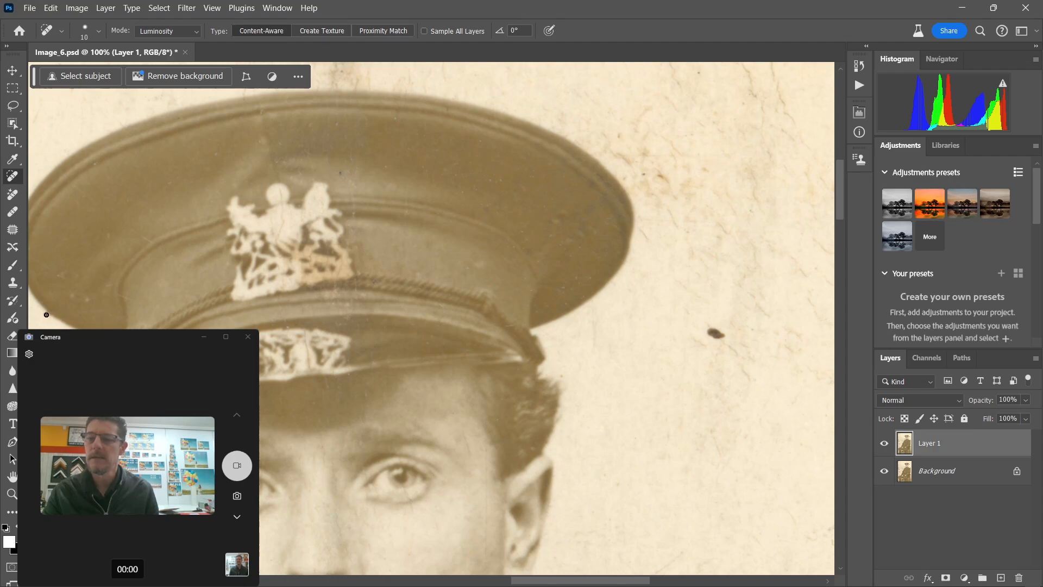
drag(69, 282, 59, 277)
click(72, 301)
drag(98, 248, 110, 237)
drag(111, 284, 108, 293)
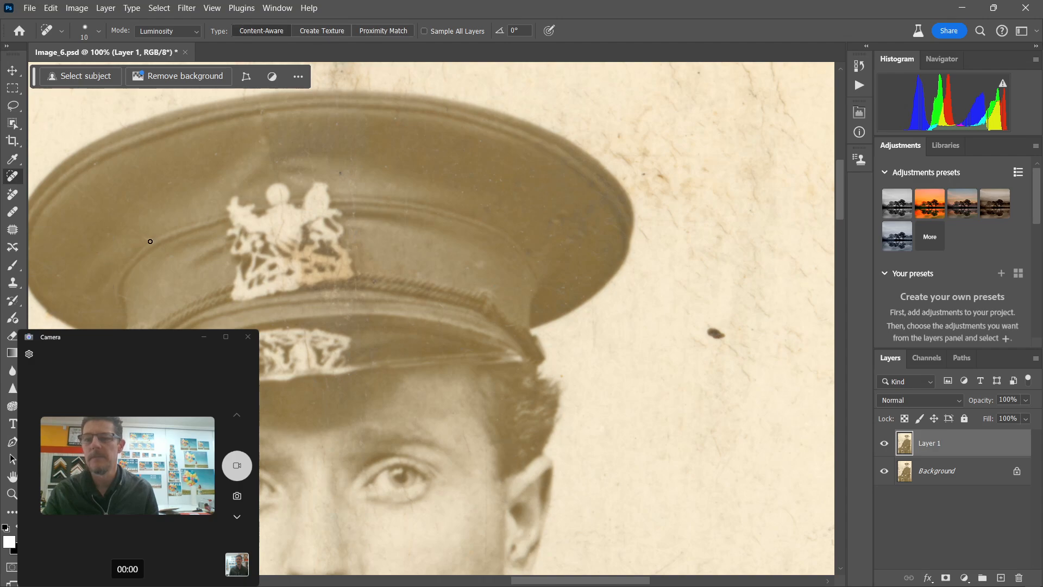
drag(150, 241, 145, 233)
drag(120, 294, 131, 298)
drag(105, 239, 124, 233)
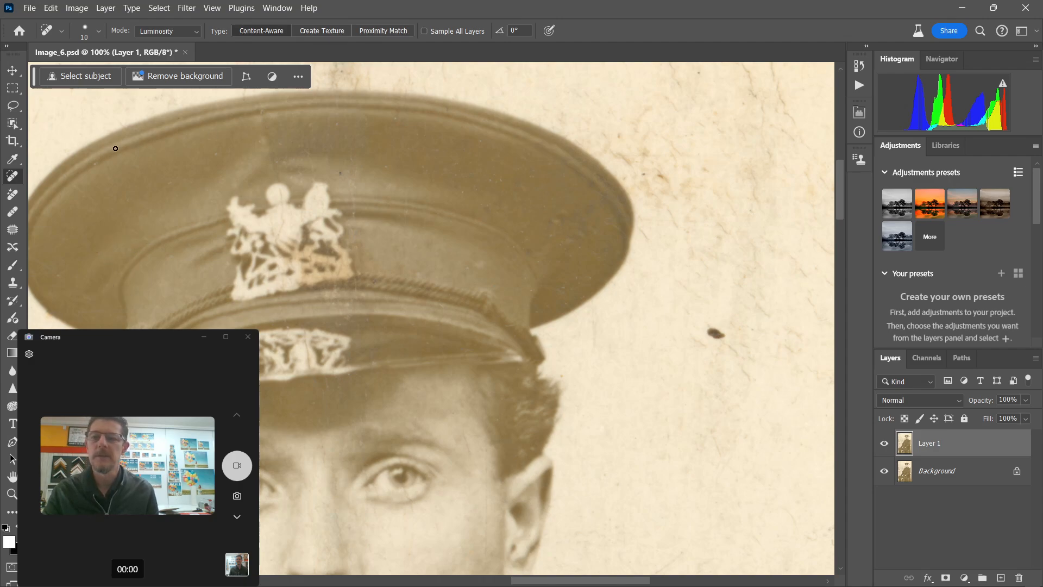
click(89, 167)
drag(232, 159, 214, 155)
Heal the dark speck and faint marks above the crest badge, plus the spots on the band beside it.
drag(341, 174, 328, 133)
drag(326, 123, 329, 127)
click(342, 129)
drag(443, 255, 435, 249)
drag(363, 221, 354, 209)
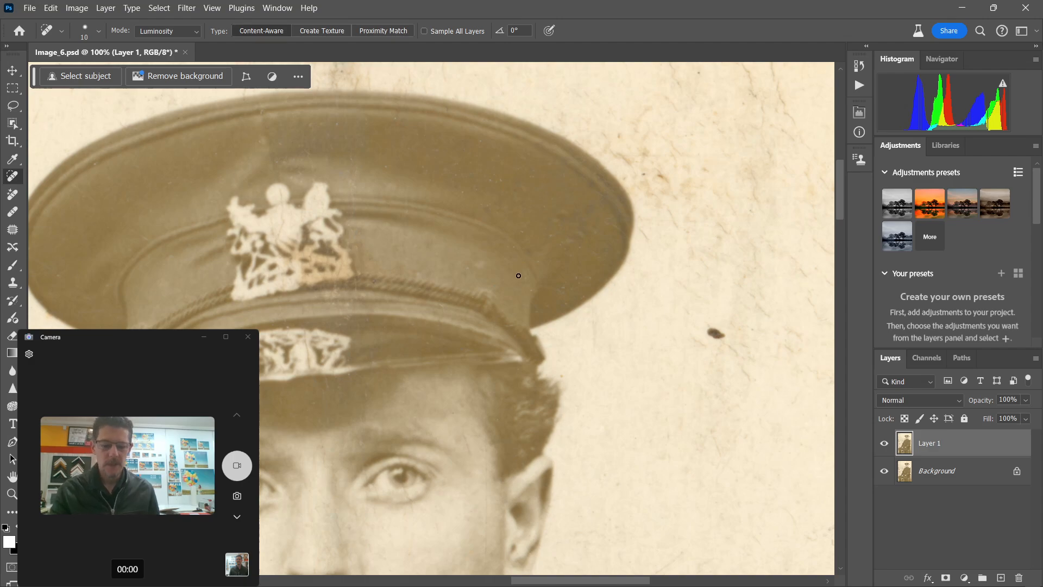
Heal the spots on the right half of the cap, then the faint patch above the badge with brush size 15.
drag(486, 267, 435, 240)
mouse_move(552, 237)
mouse_down()
mouse_move(568, 215)
mouse_move(579, 235)
mouse_move(539, 247)
mouse_move(522, 232)
mouse_up()
click(577, 239)
drag(573, 231, 576, 228)
drag(511, 209, 498, 205)
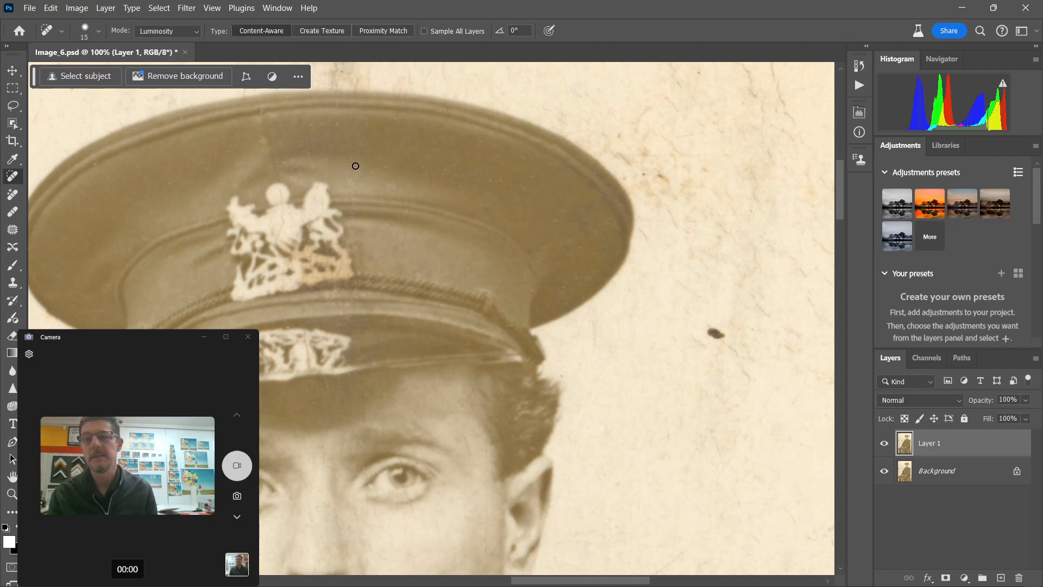
drag(307, 124, 303, 136)
click(261, 143)
Compare the healed cap with the original by toggling the visibility of Layer 1.
mouse_move(408, 288)
mouse_down()
mouse_move(429, 272)
mouse_move(421, 372)
mouse_move(424, 365)
mouse_up()
click(884, 443)
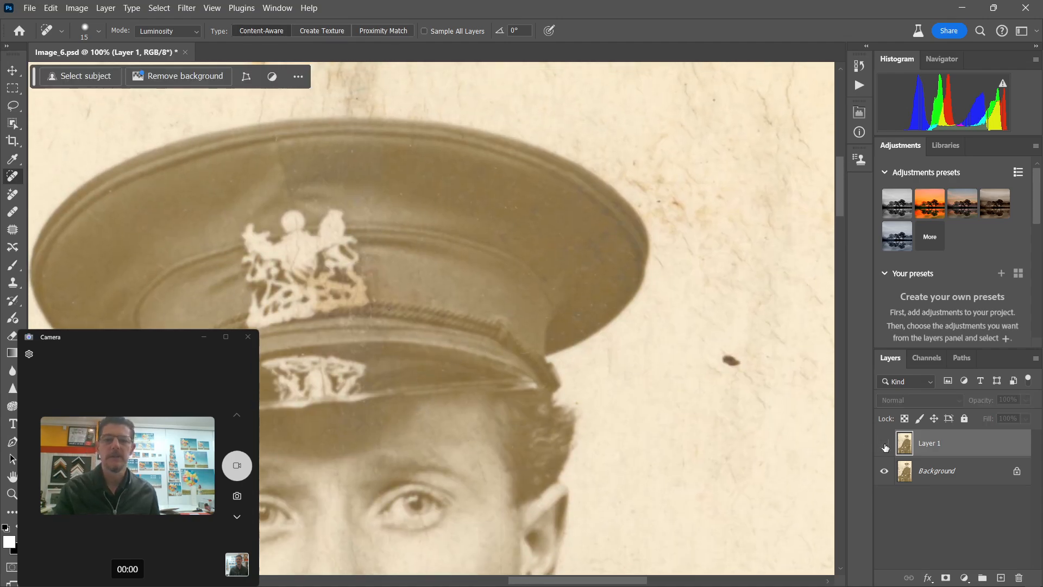
click(885, 444)
click(885, 445)
click(885, 443)
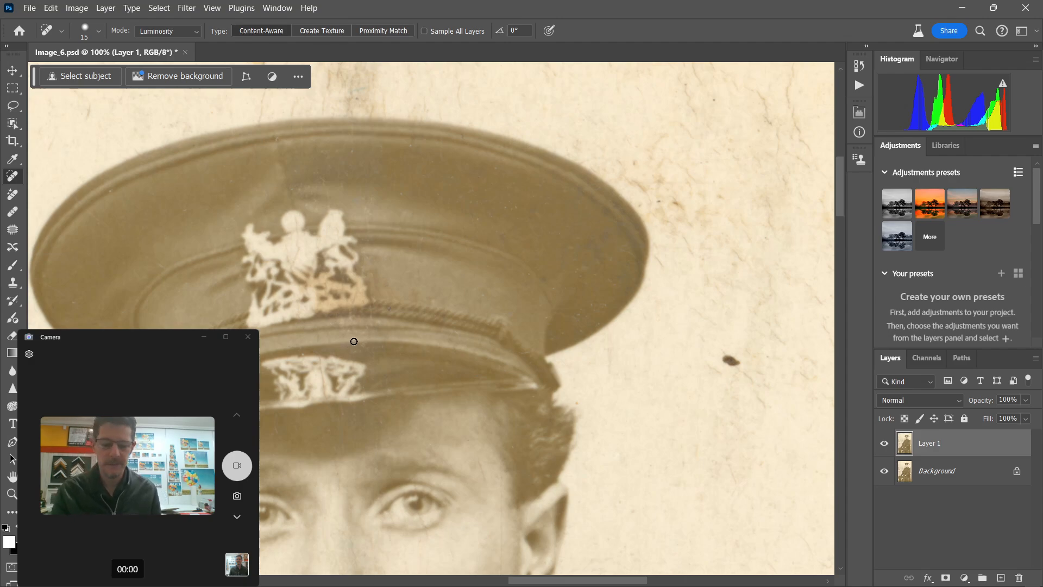
scroll(358, 346, down, 4)
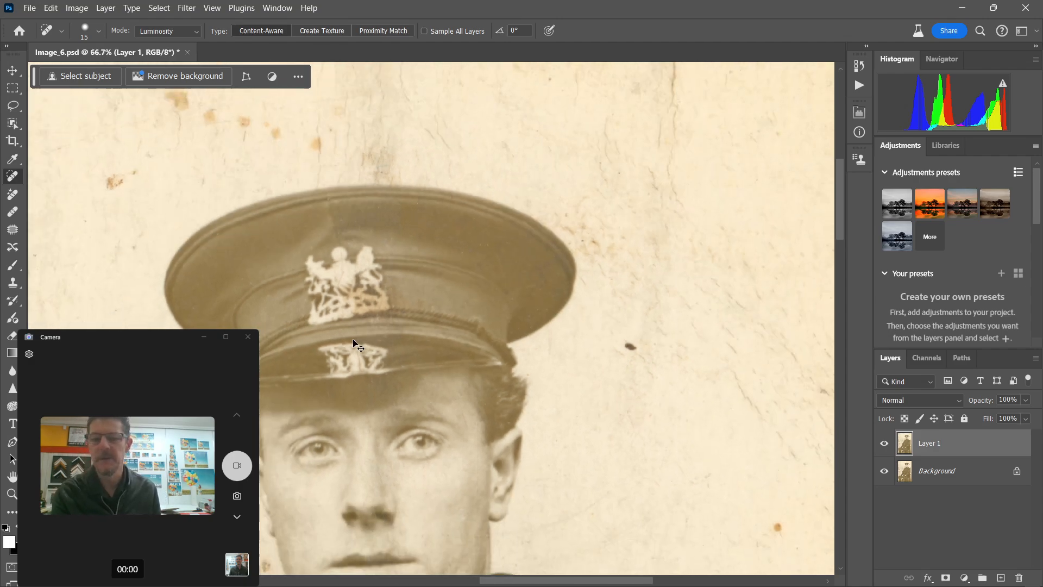
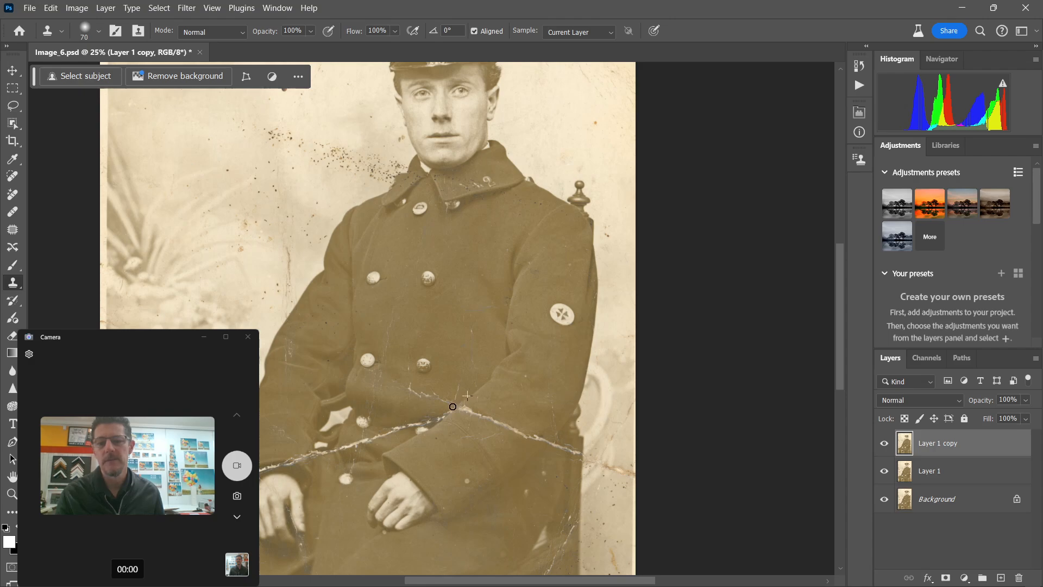
Clone away the fine crack branch on the coat front and the main crack running across the sleeve.
drag(456, 396, 424, 392)
drag(419, 395, 412, 388)
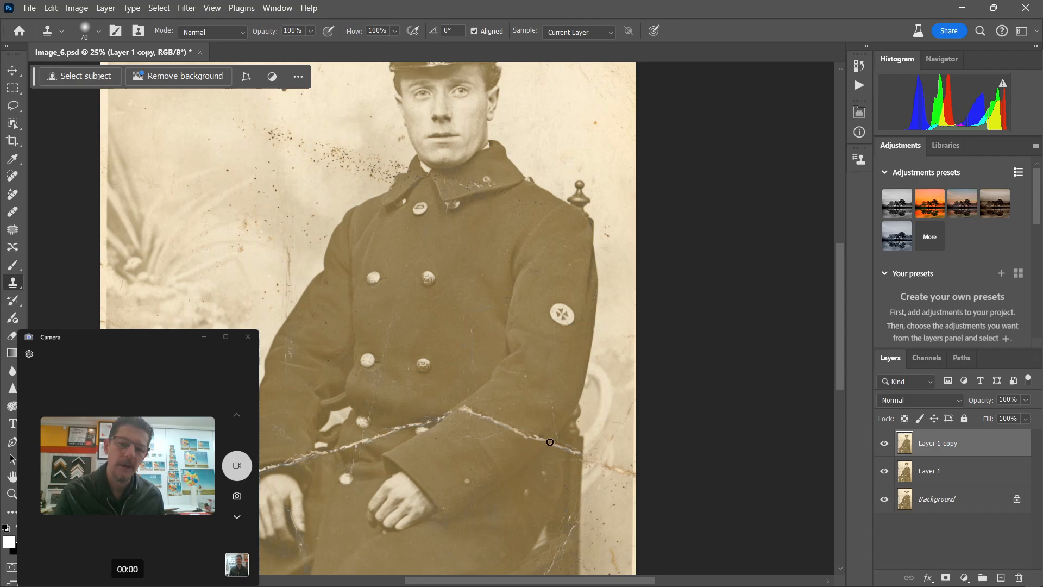
mouse_move(543, 447)
mouse_down()
mouse_move(549, 439)
mouse_move(489, 432)
mouse_move(467, 414)
mouse_move(470, 403)
mouse_up()
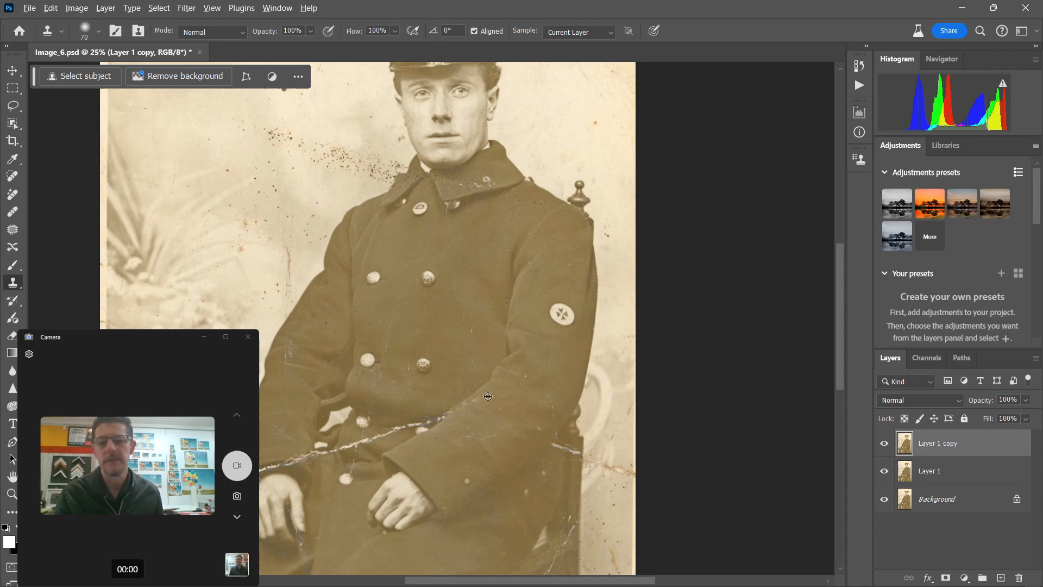
Clone away the pale spot on the lower sleeve and the remaining crack at the sleeve's edge beside the chair.
alt+click(487, 395)
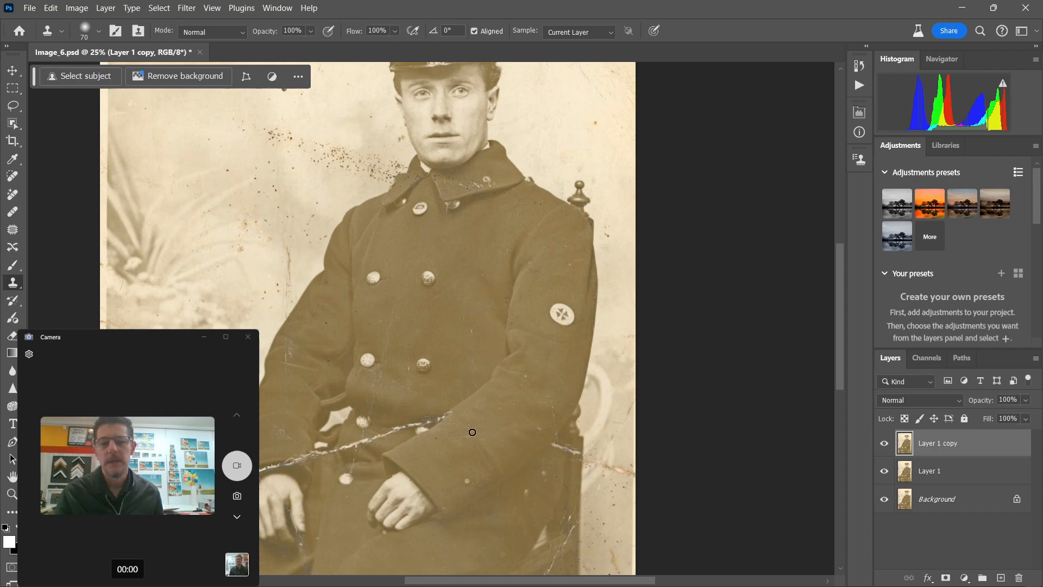
click(467, 480)
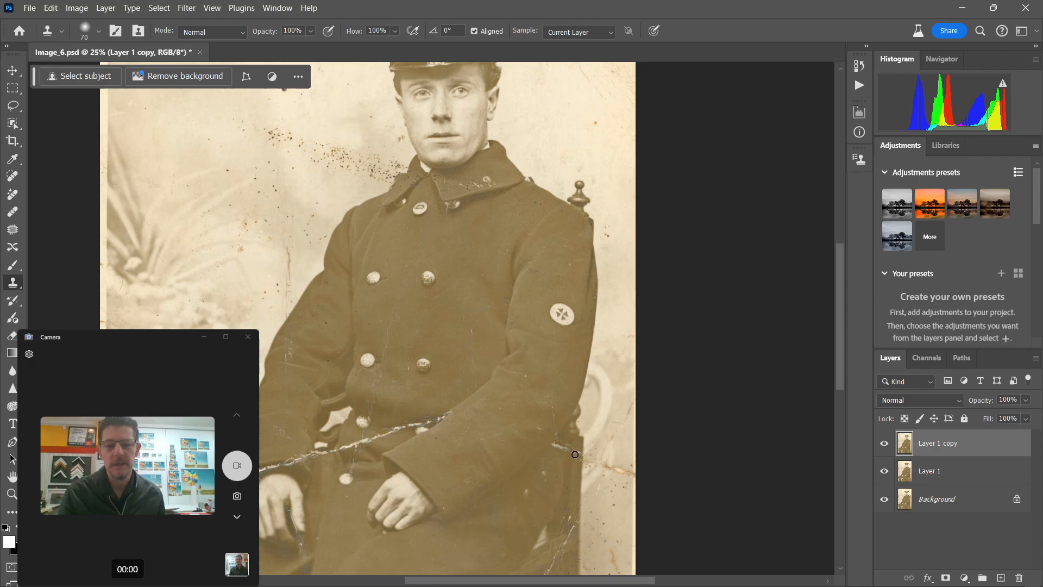
click(575, 459)
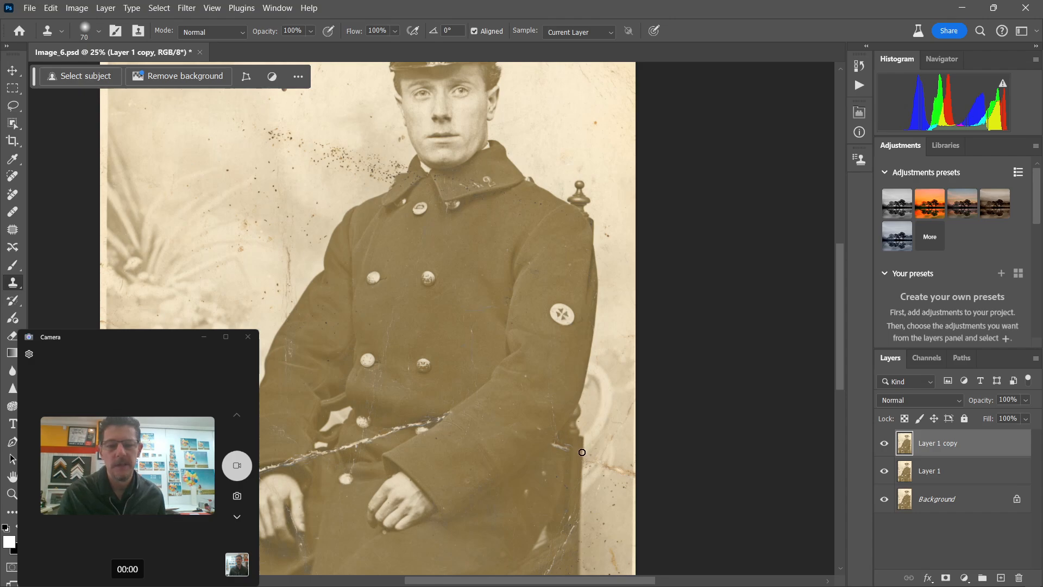
mouse_move(583, 453)
mouse_down()
mouse_move(569, 445)
mouse_move(566, 459)
mouse_move(560, 439)
mouse_up()
alt+click(562, 443)
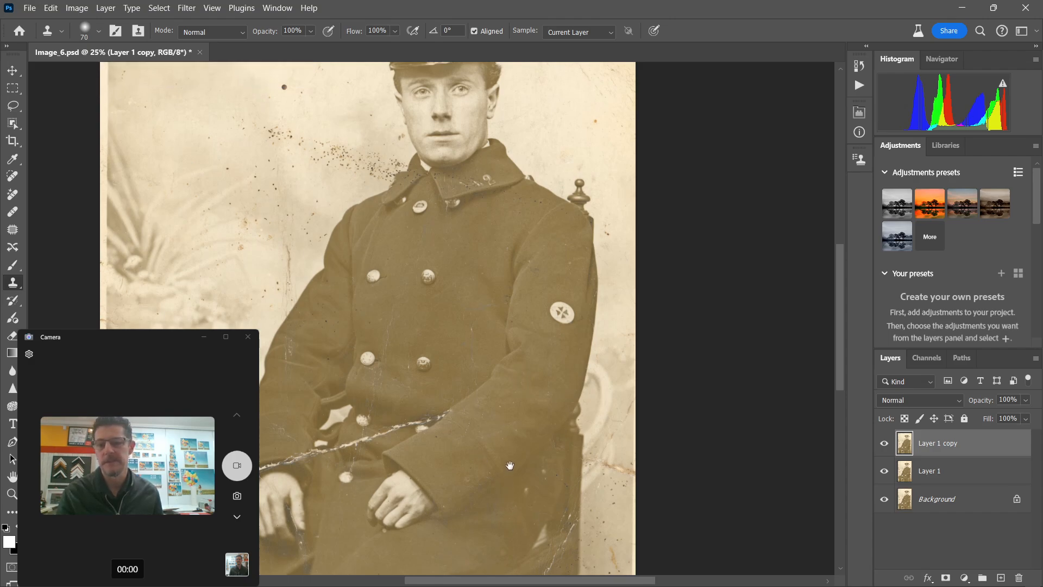
Open Neural Filters for the Layer 1 copy layer.
mouse_move(509, 468)
mouse_down()
mouse_move(576, 370)
mouse_move(639, 401)
mouse_move(640, 359)
mouse_up()
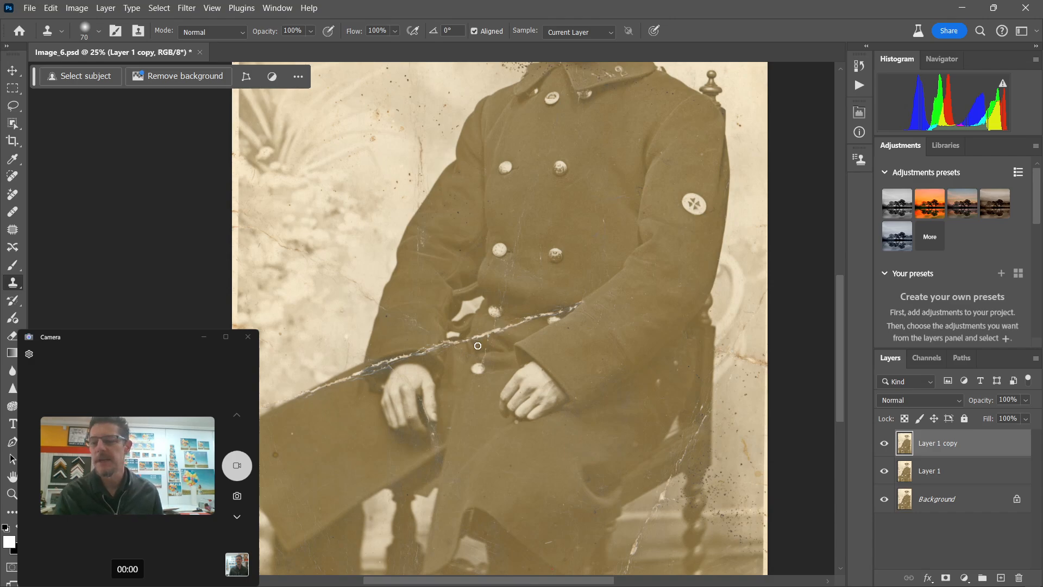
scroll(499, 334, down, 1)
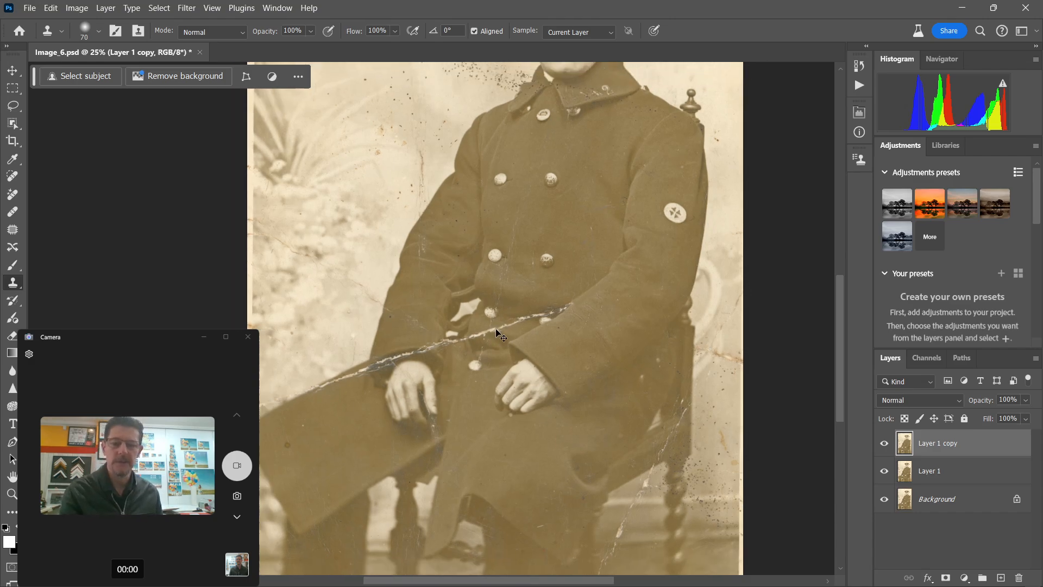
scroll(498, 333, down, 1)
drag(557, 272, 469, 355)
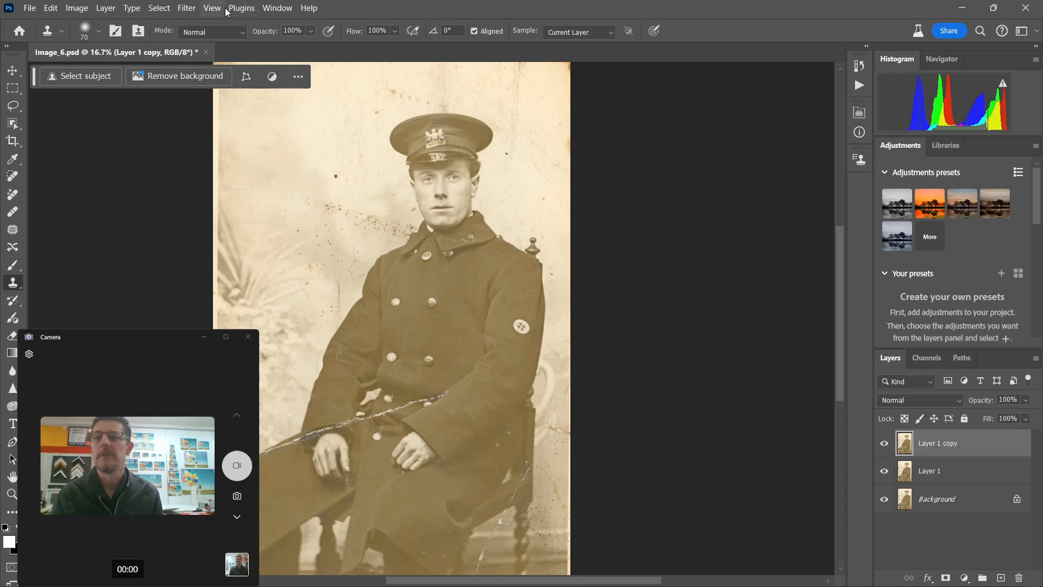
click(241, 8)
click(190, 8)
click(188, 8)
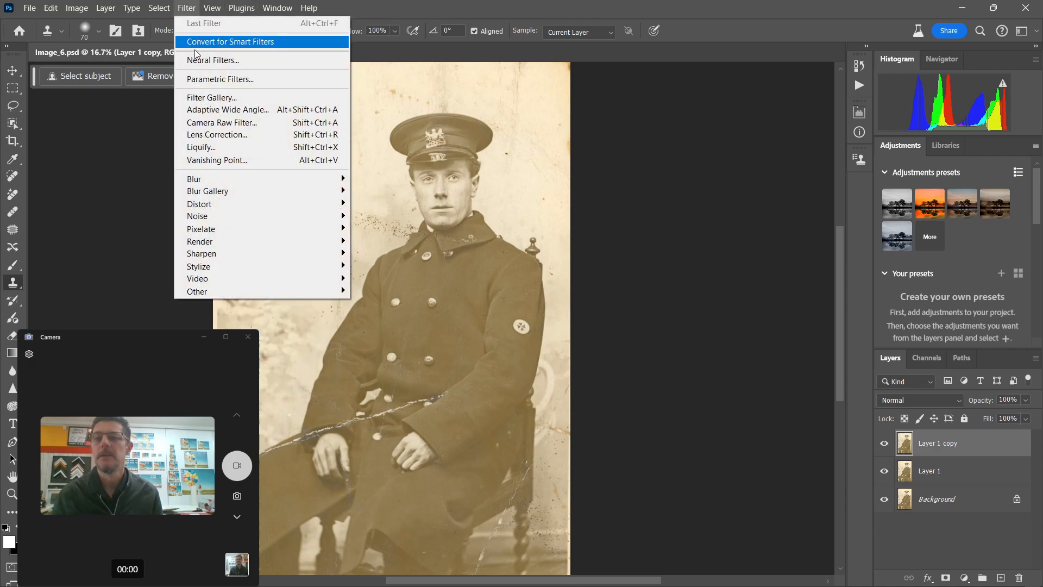
click(220, 61)
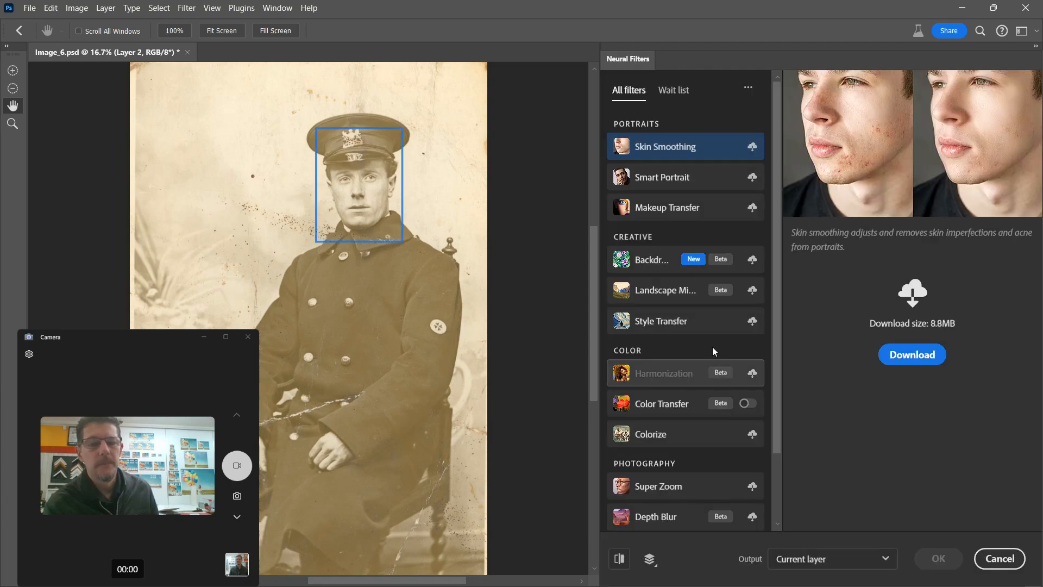
Set the Neural Filters output to New layer and enable the Photo Restoration filter.
scroll(771, 420, down, 1)
scroll(772, 420, down, 1)
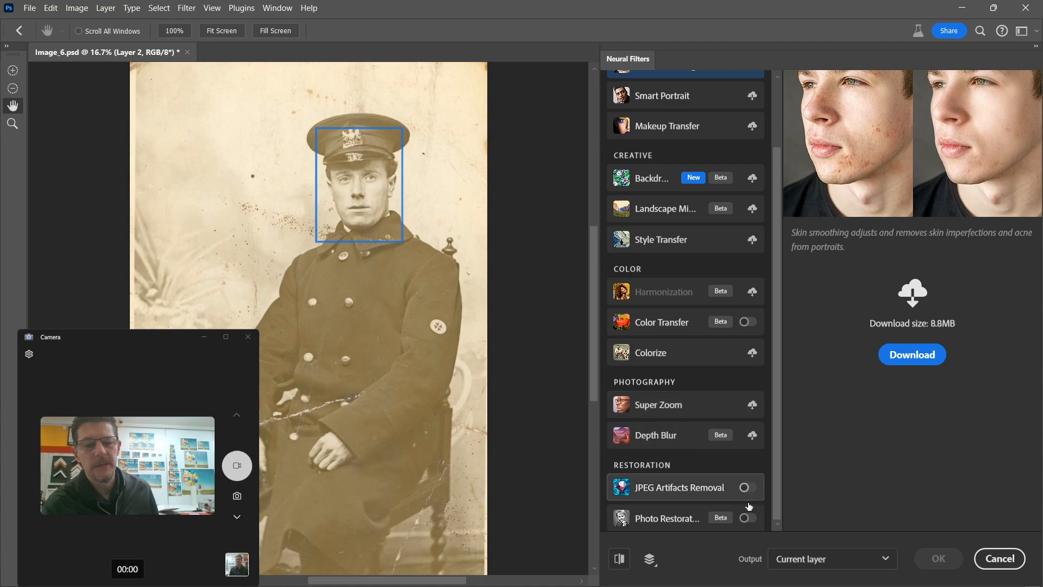
click(798, 559)
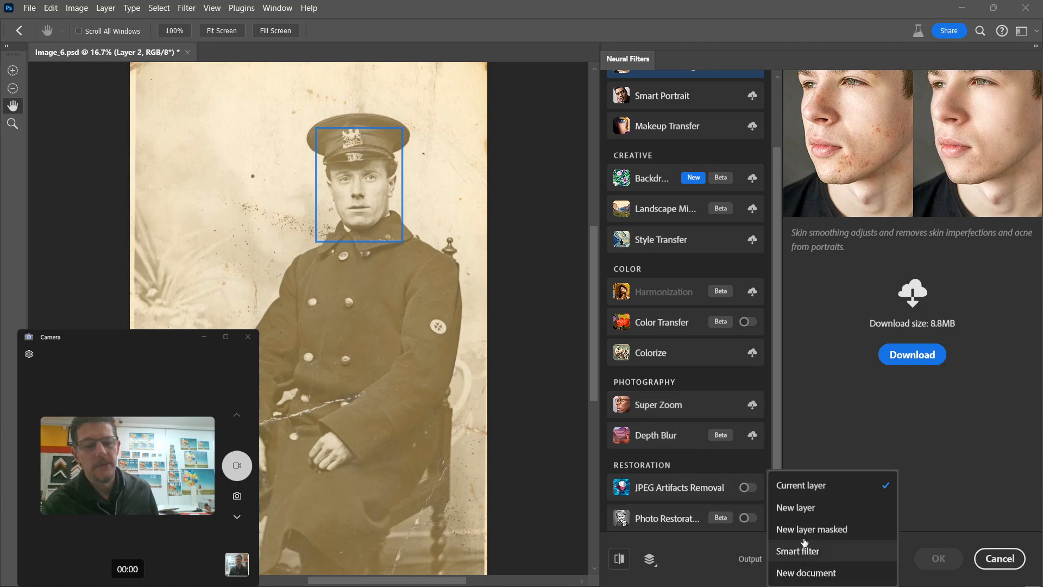
click(810, 506)
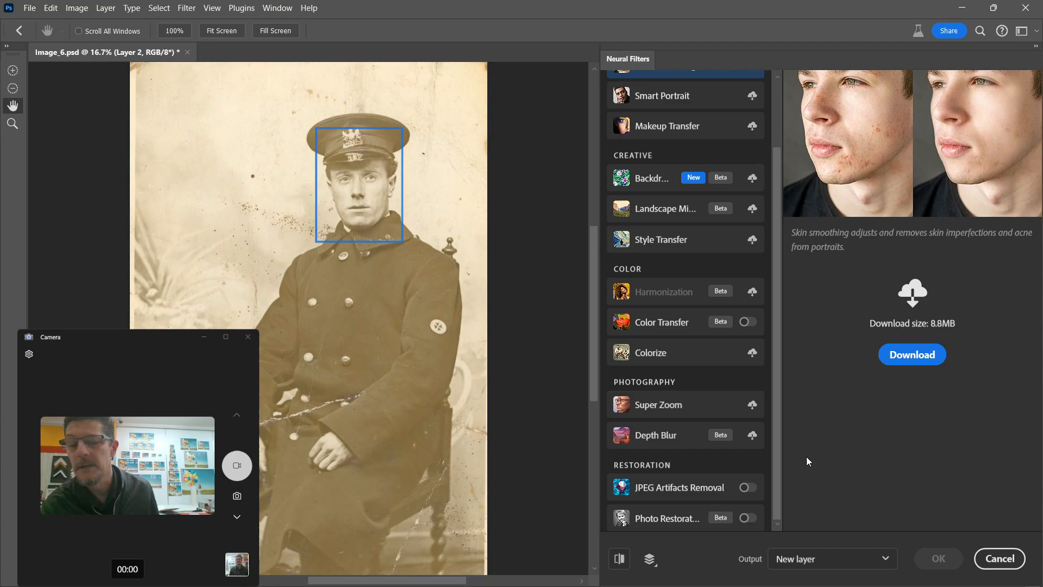
click(744, 518)
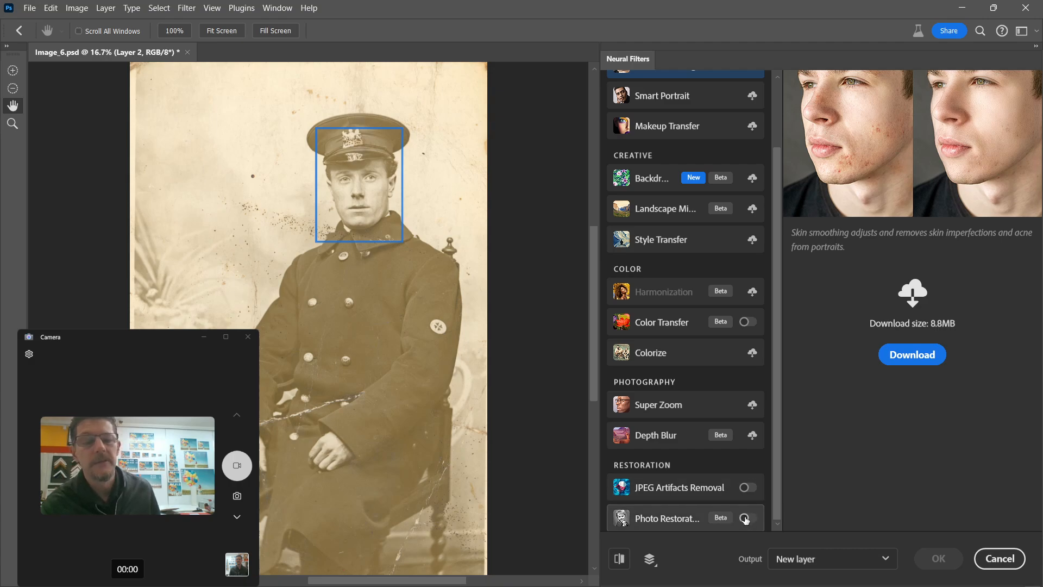
Set Photo Restoration to Photo enhancement 0, Enhance face 0 and Scratch reduction 100.
drag(913, 148, 751, 158)
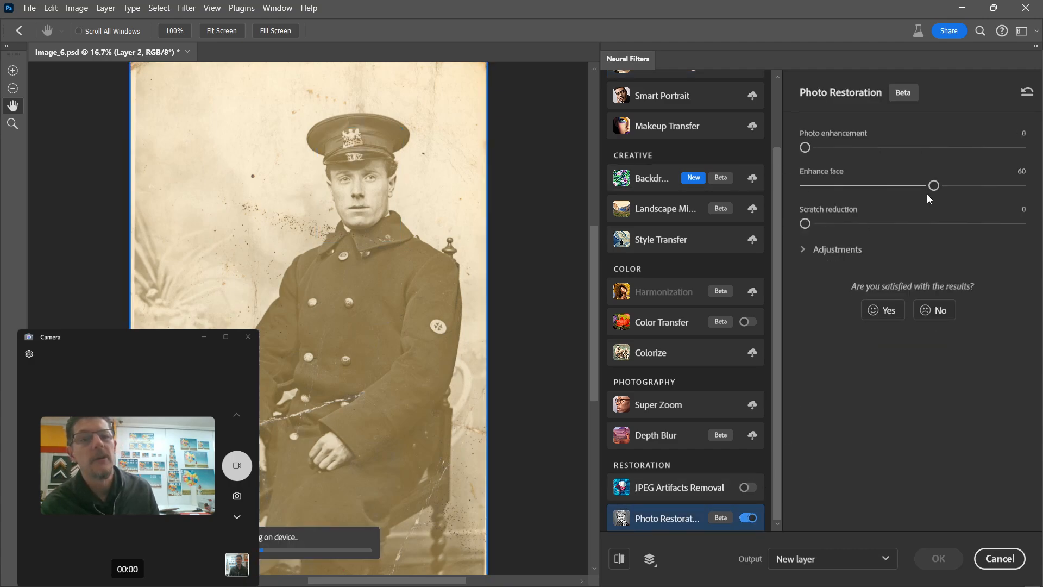
drag(934, 186, 802, 186)
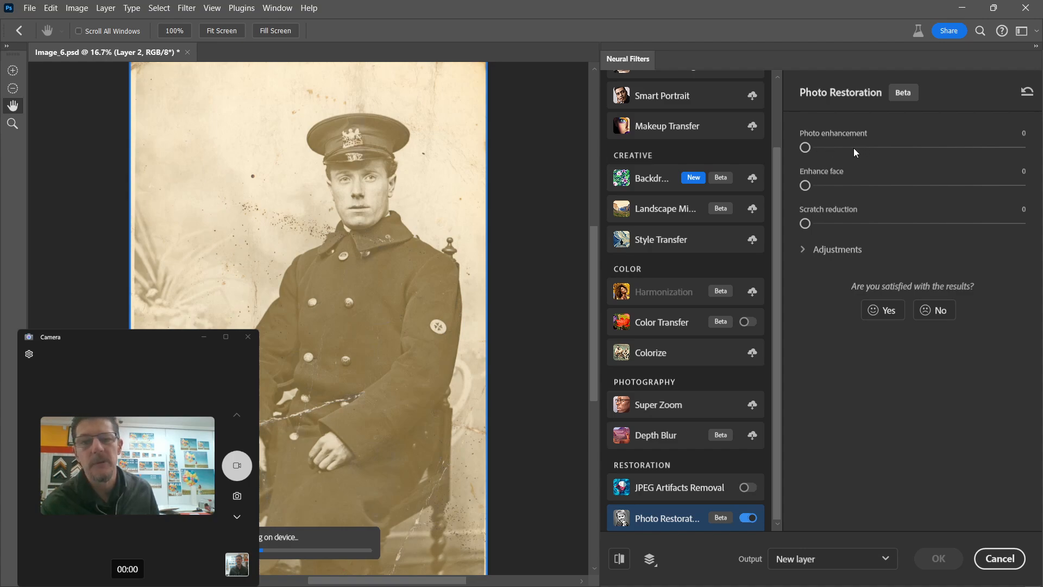
drag(805, 223, 1020, 223)
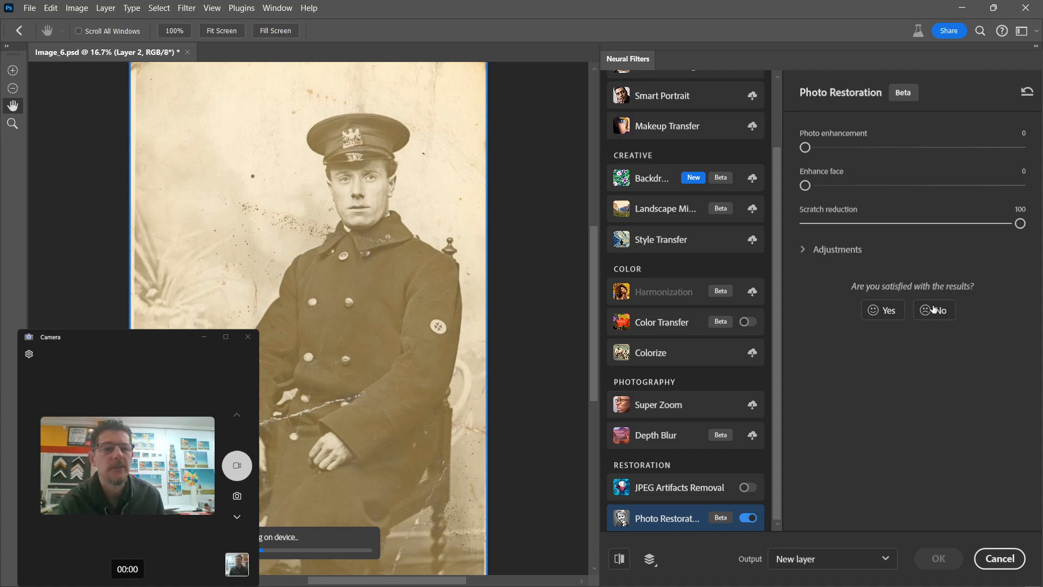
Apply the Photo Restoration filter with its additional adjustments left at 0, outputting to a new layer.
click(804, 250)
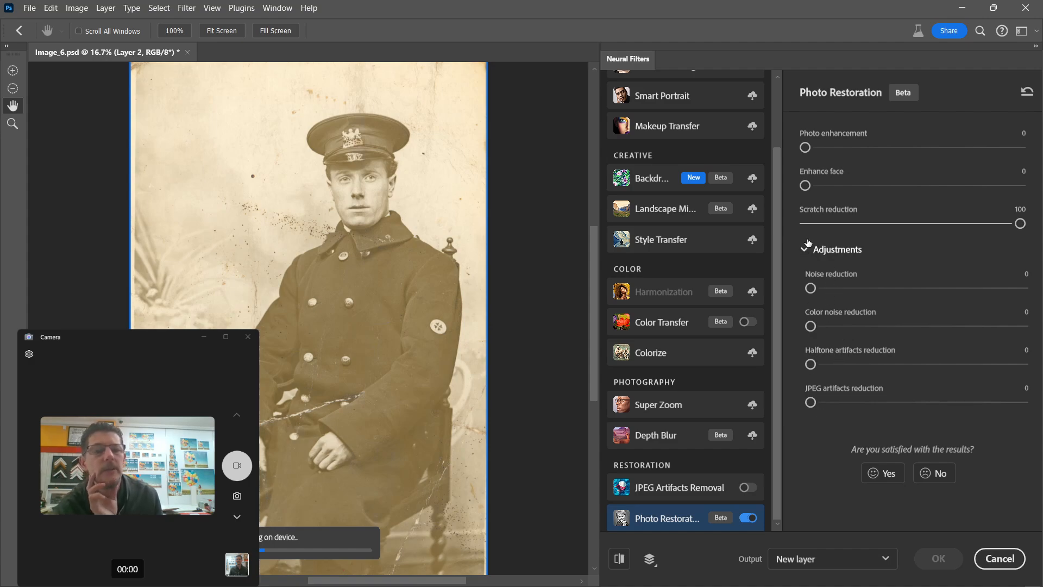
click(808, 247)
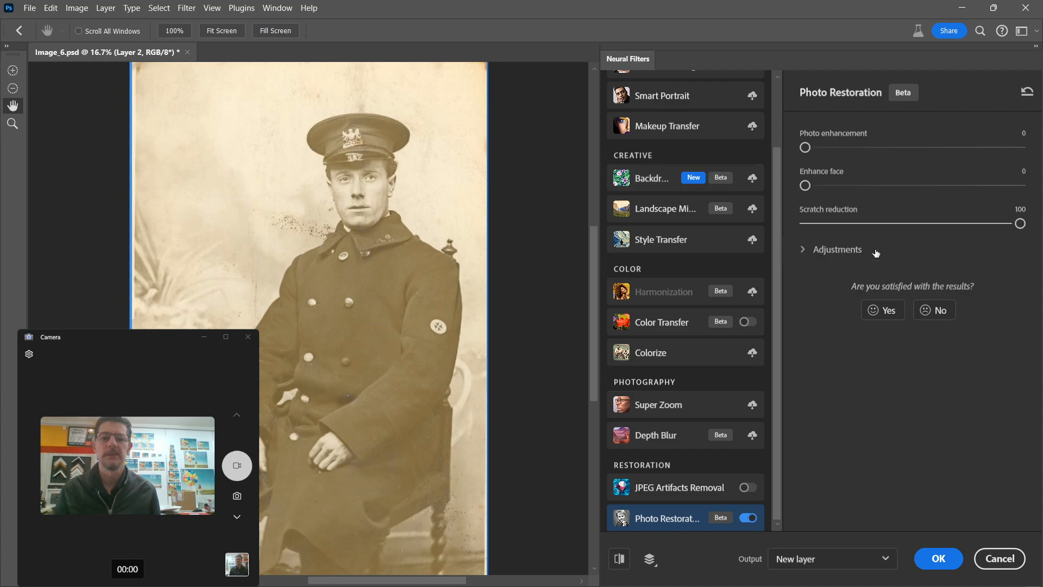
click(933, 561)
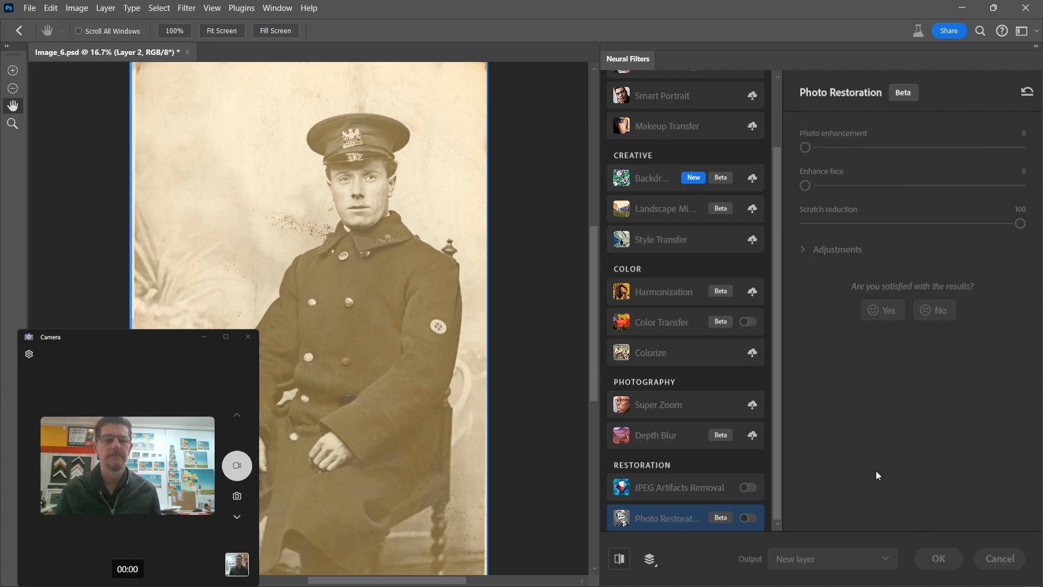
Compare the coat and the diagonal tear with Layer 2 hidden and shown to examine the scratch reduction.
key(s)
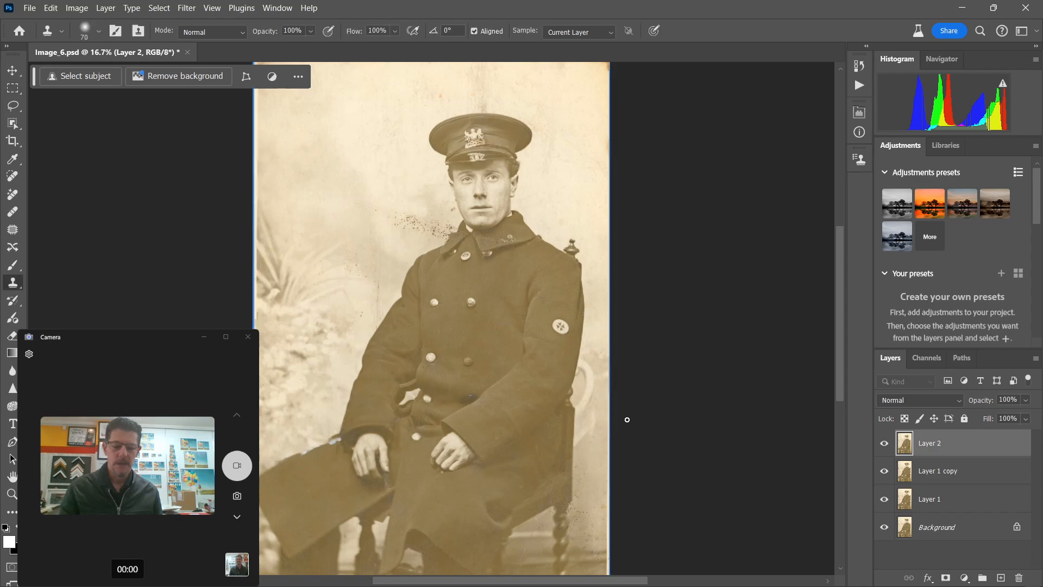
key(ctrl+plus)
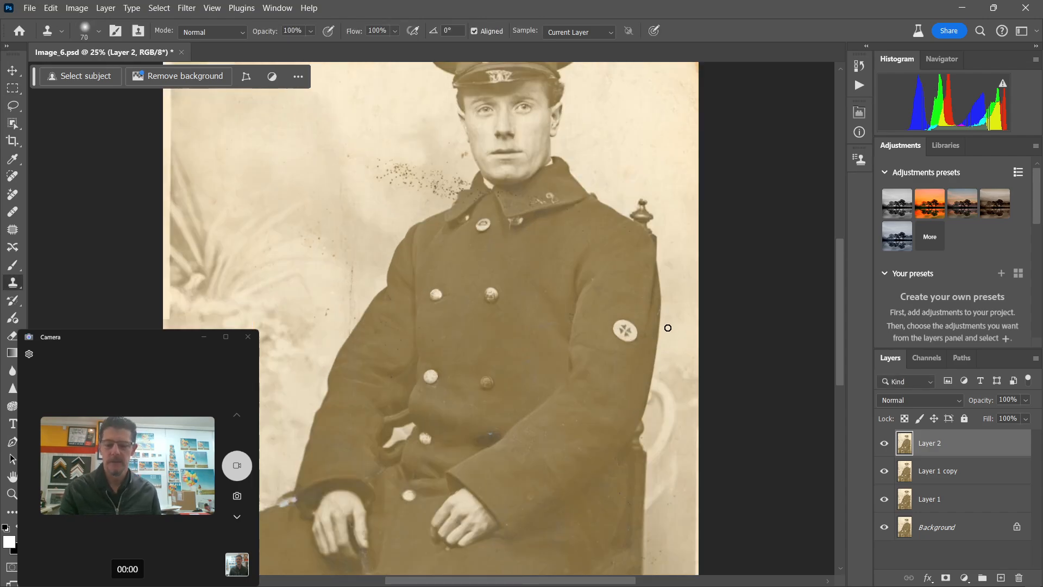
drag(657, 308, 637, 235)
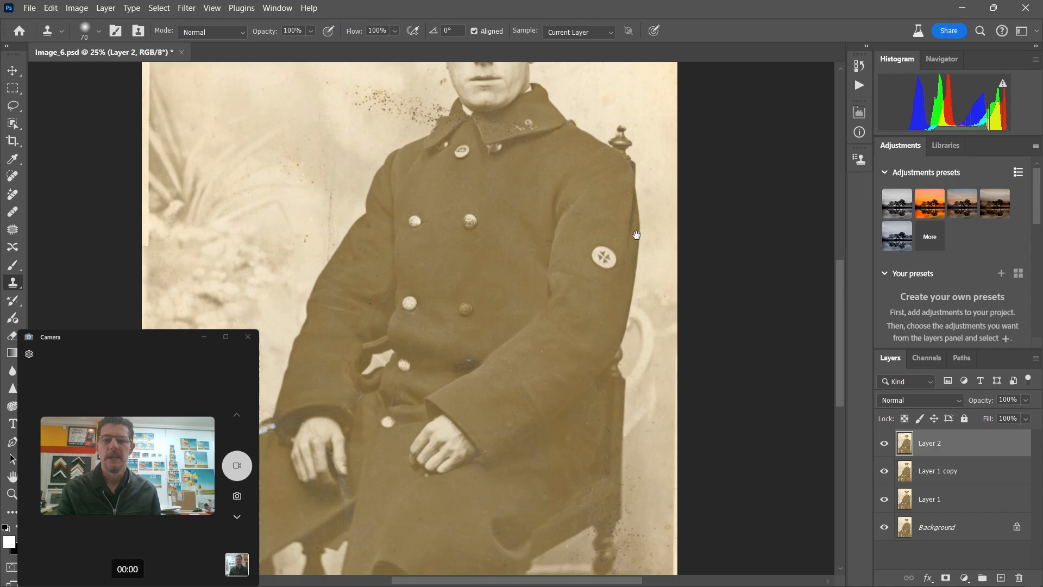
click(884, 444)
click(884, 444)
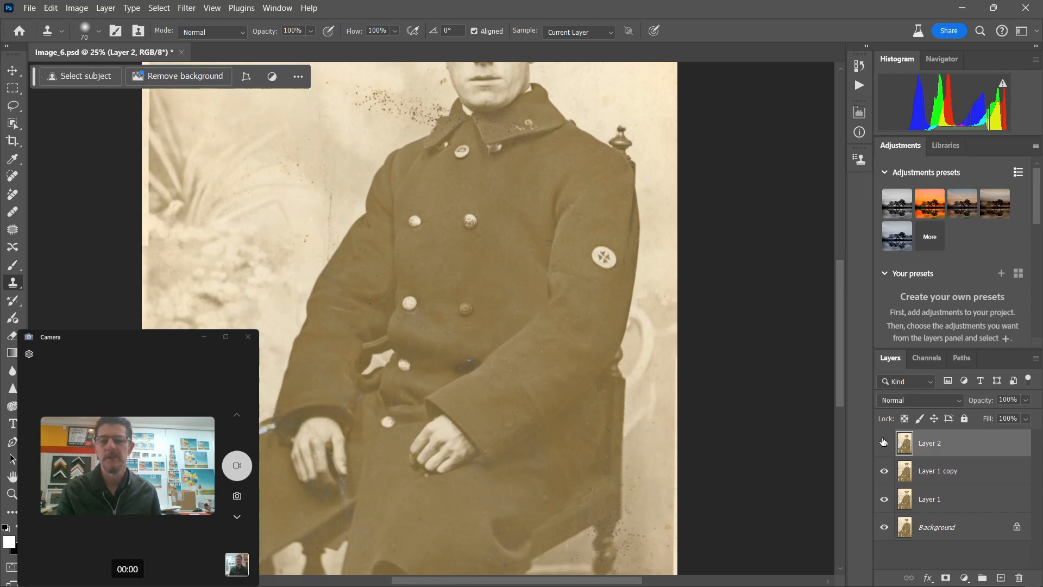
click(883, 444)
click(883, 443)
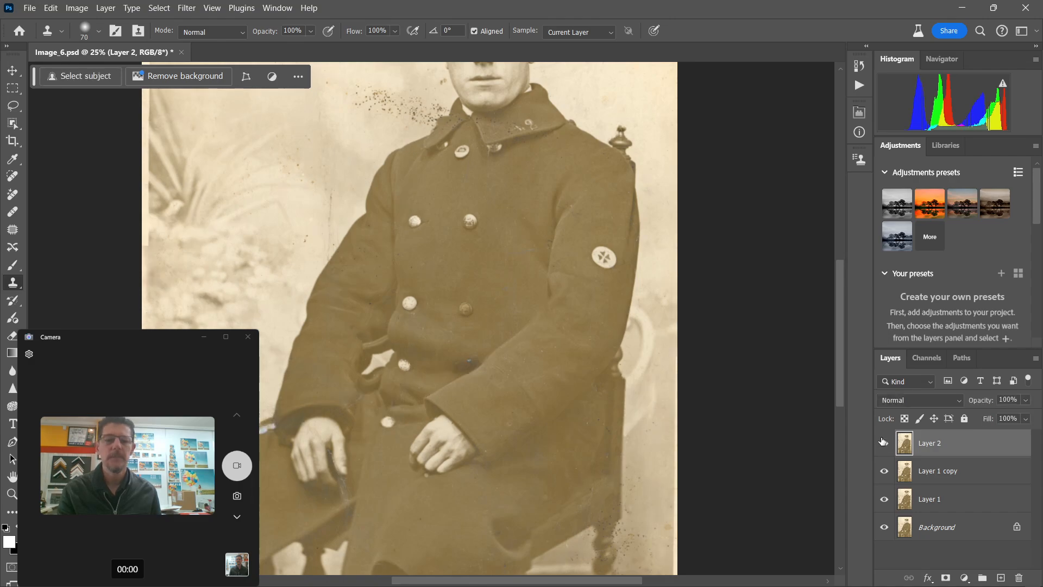
click(883, 443)
click(882, 442)
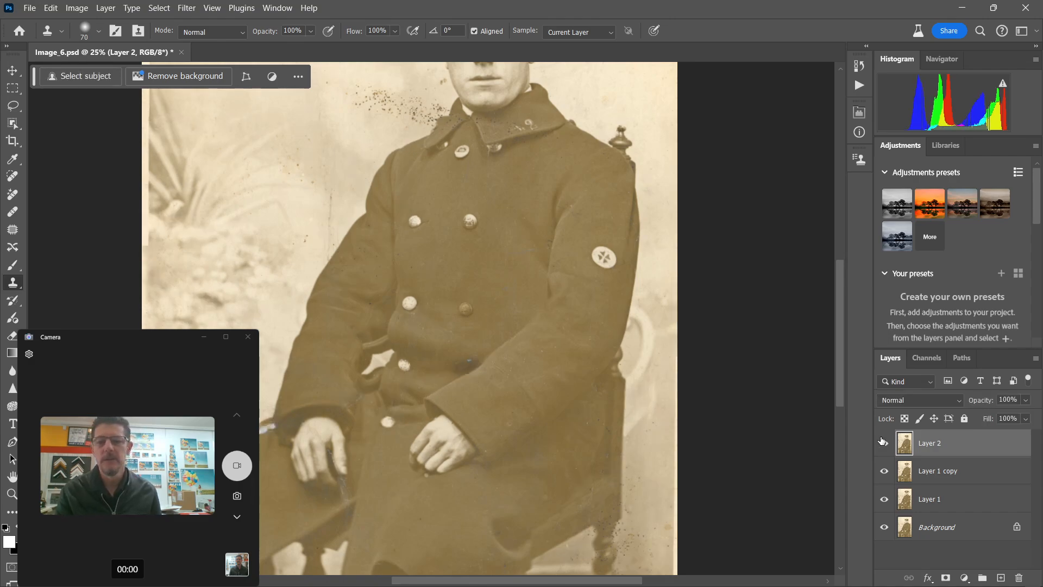
click(883, 442)
click(882, 442)
click(883, 441)
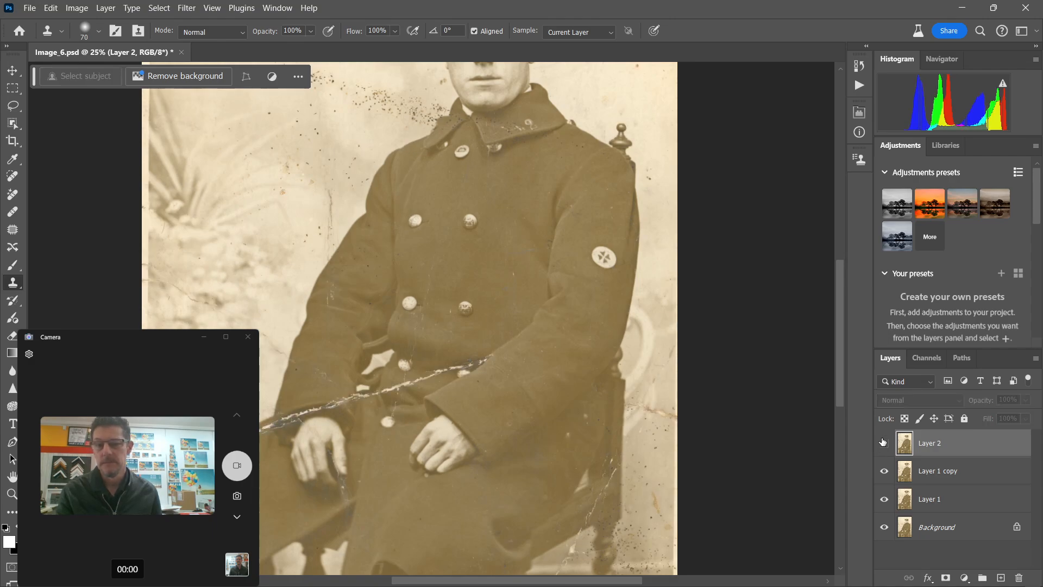
click(882, 441)
click(882, 441)
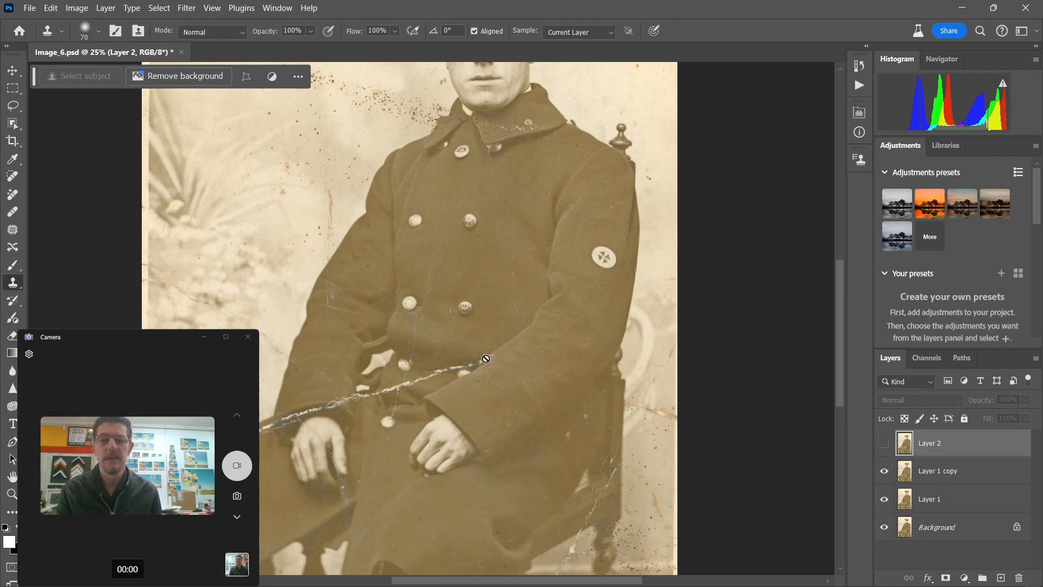
click(883, 443)
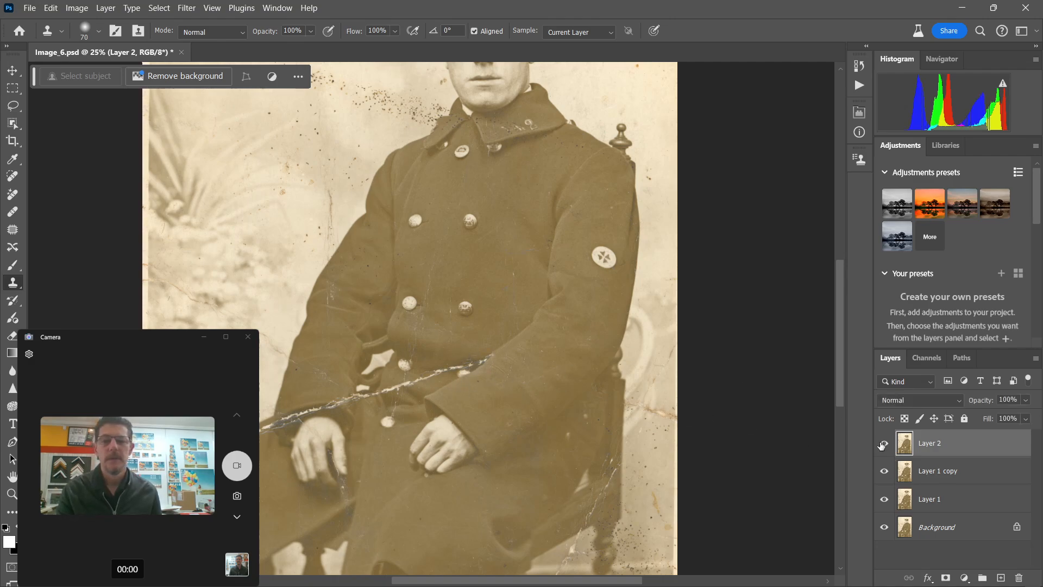
Lower Layer 2's opacity to 54% and ready the Eraser with a brush size of 100.
click(1026, 400)
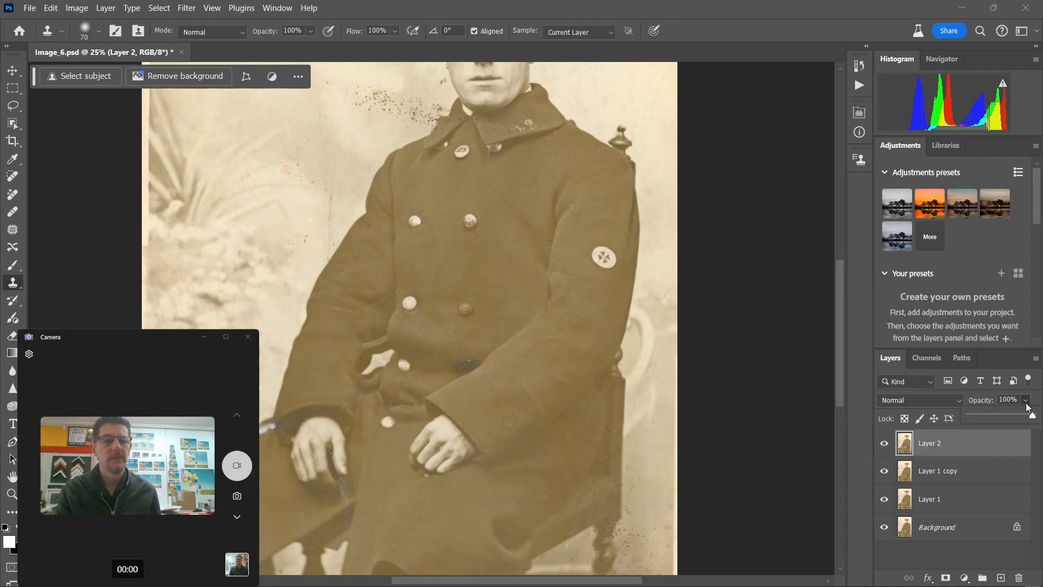
drag(1032, 417, 1005, 417)
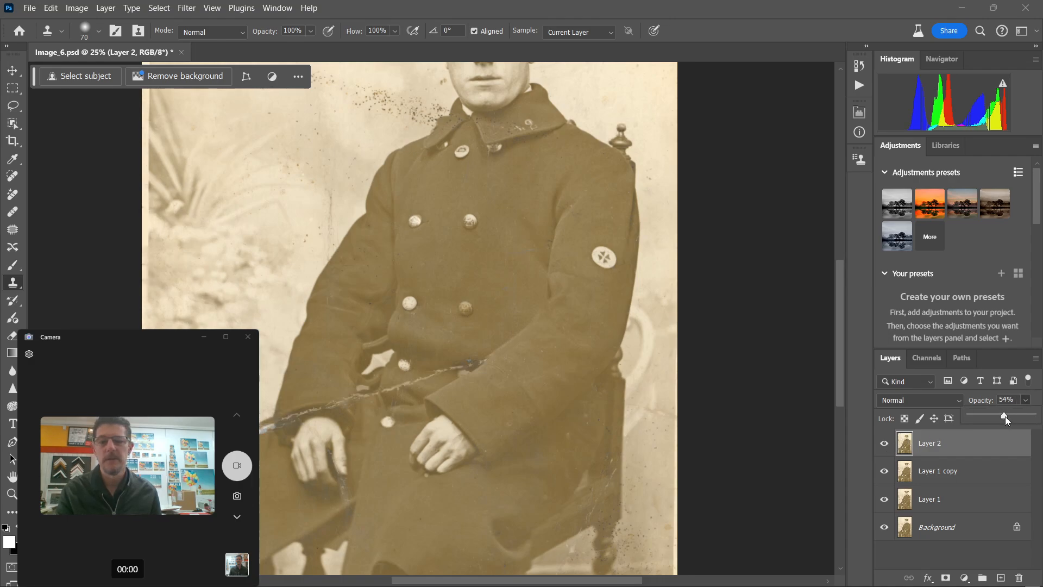
key(e)
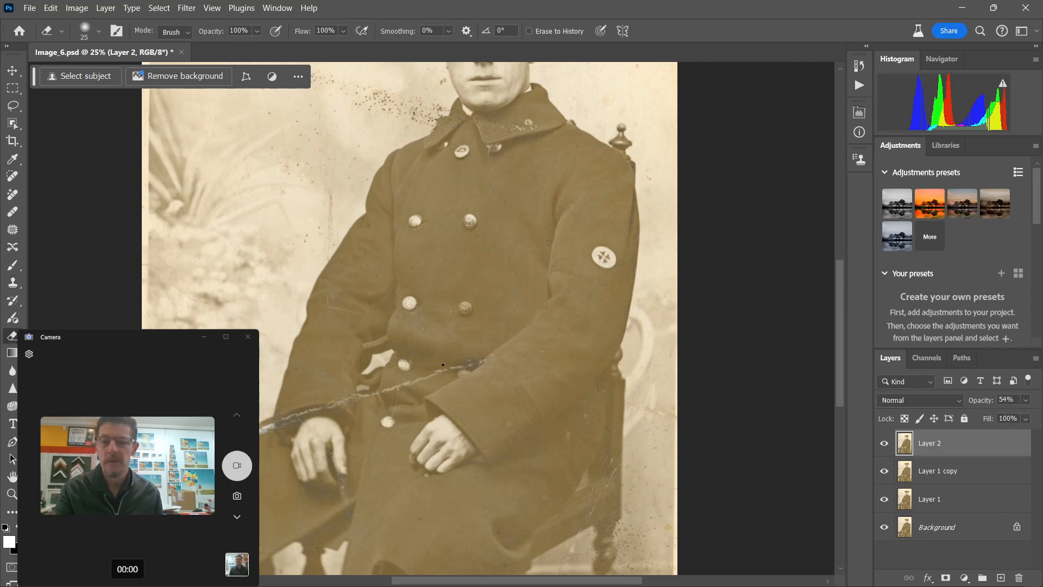
key(bracketright)
key(bracketright)
key(bracketright)
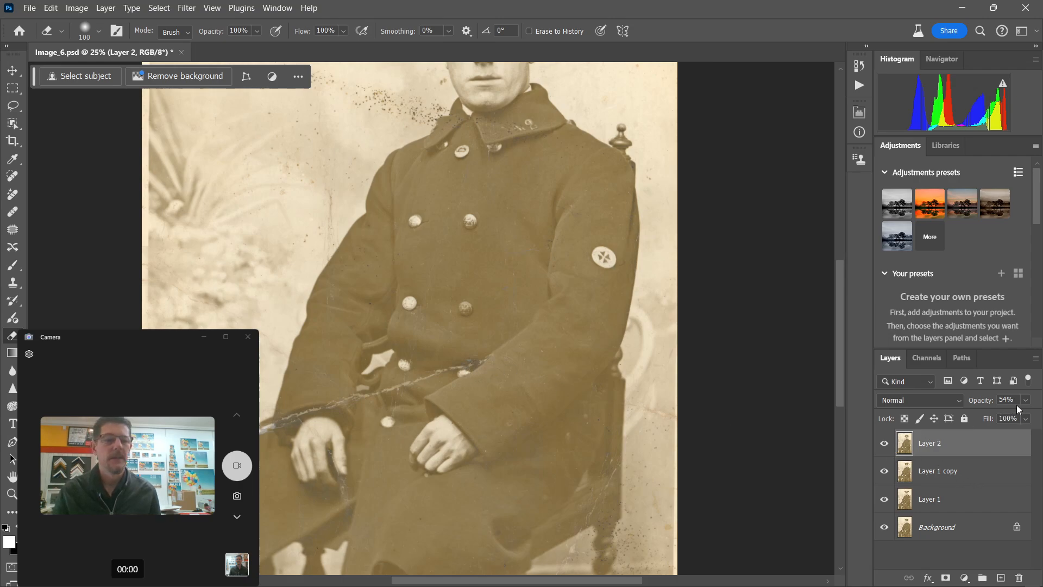
Examine the coat, collar and face with the semi-transparent Layer 2 hidden and shown.
click(884, 445)
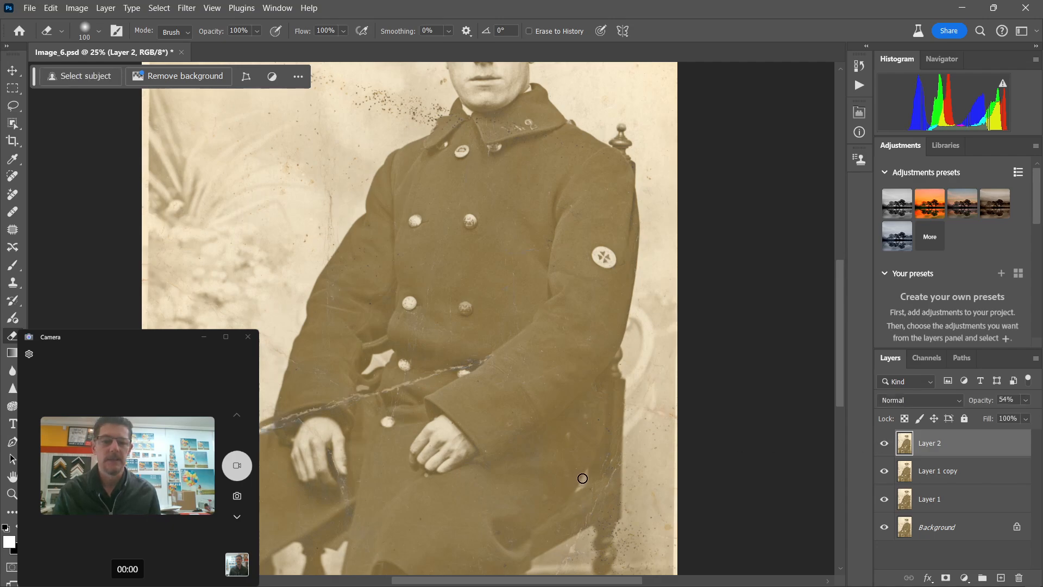
click(884, 444)
click(885, 444)
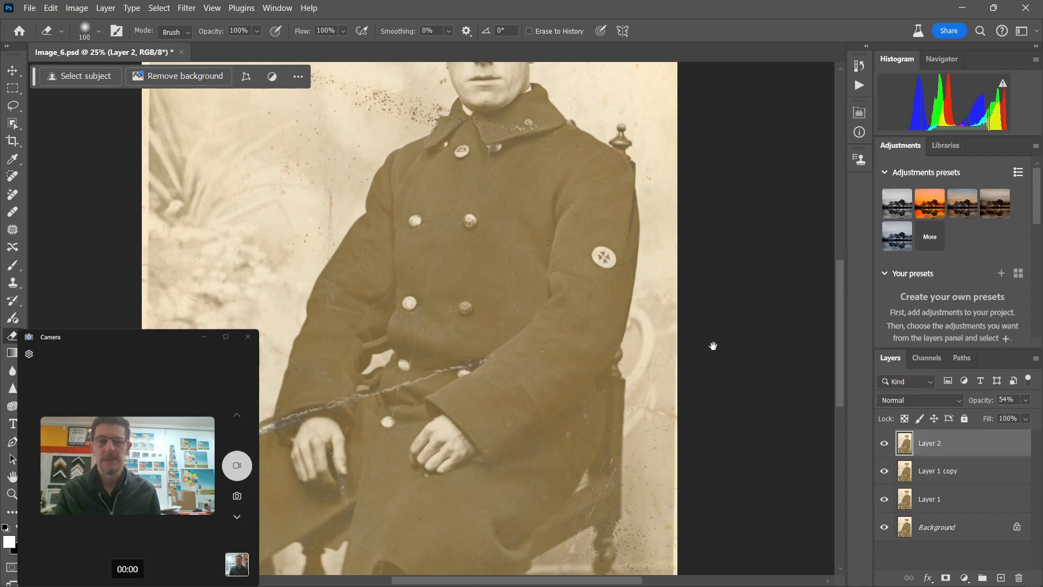
drag(713, 346, 659, 456)
click(884, 445)
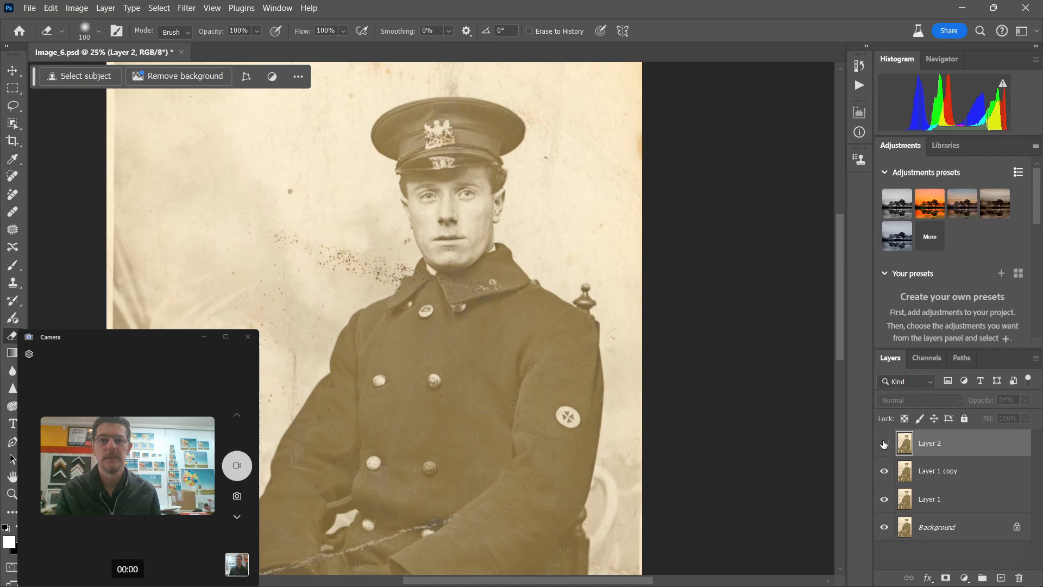
click(884, 444)
key(ctrl+plus)
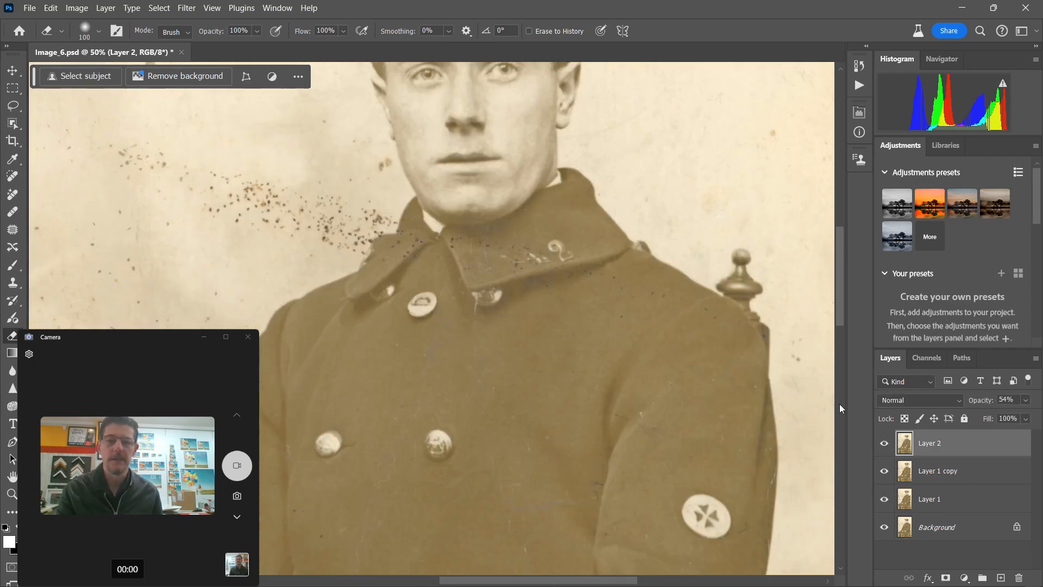
drag(717, 374, 673, 436)
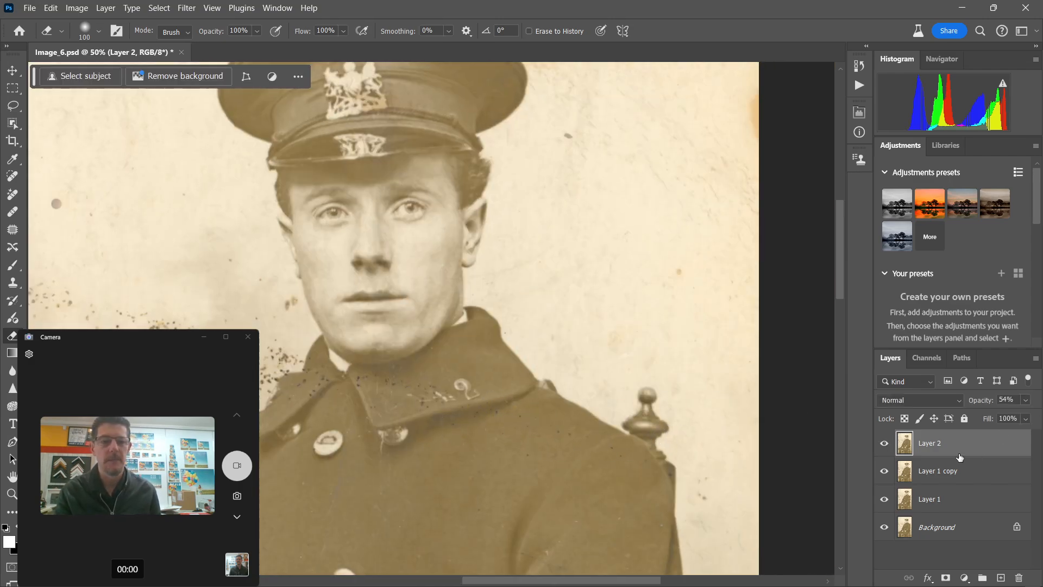
click(881, 446)
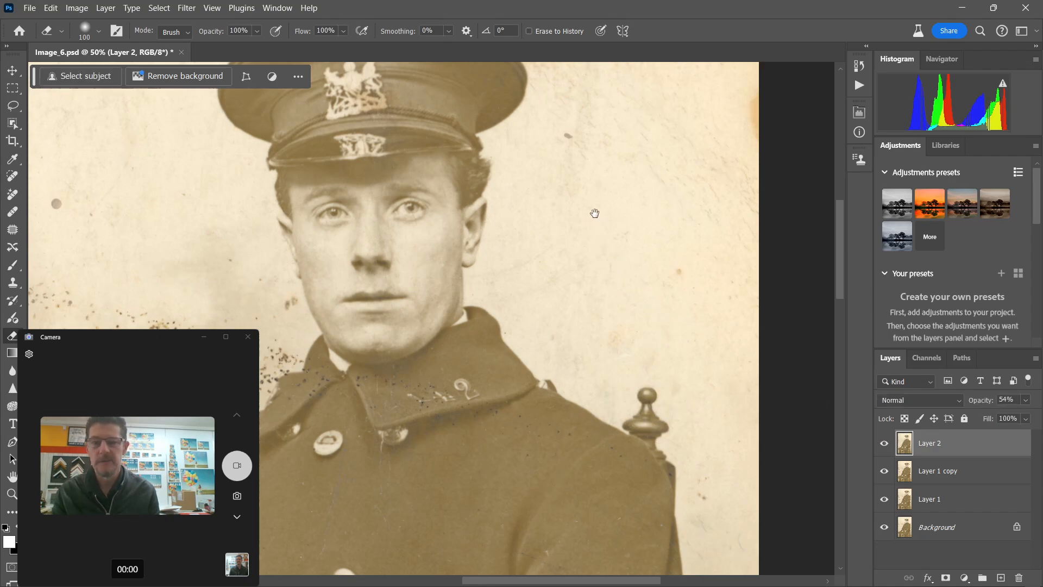
Compare the cap and the background around the head with and without Layer 2.
drag(595, 213, 584, 396)
click(887, 447)
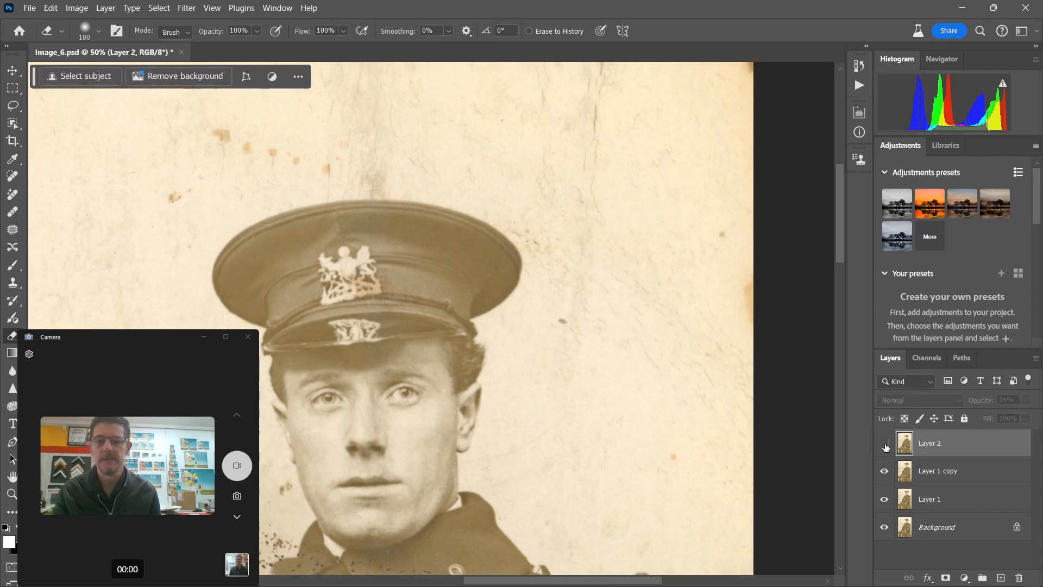
click(887, 447)
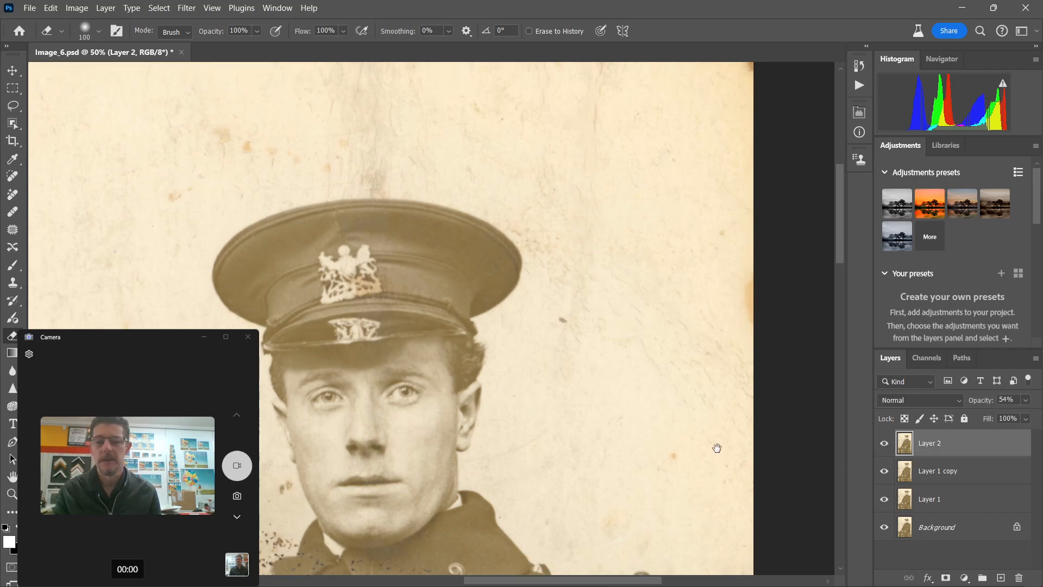
scroll(714, 447, down, 3)
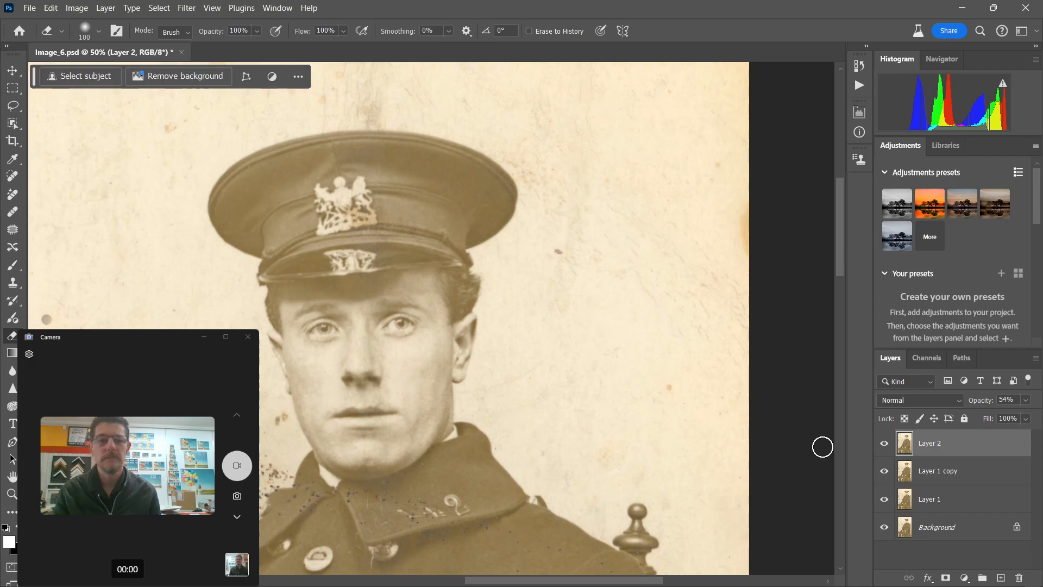
click(886, 443)
click(884, 442)
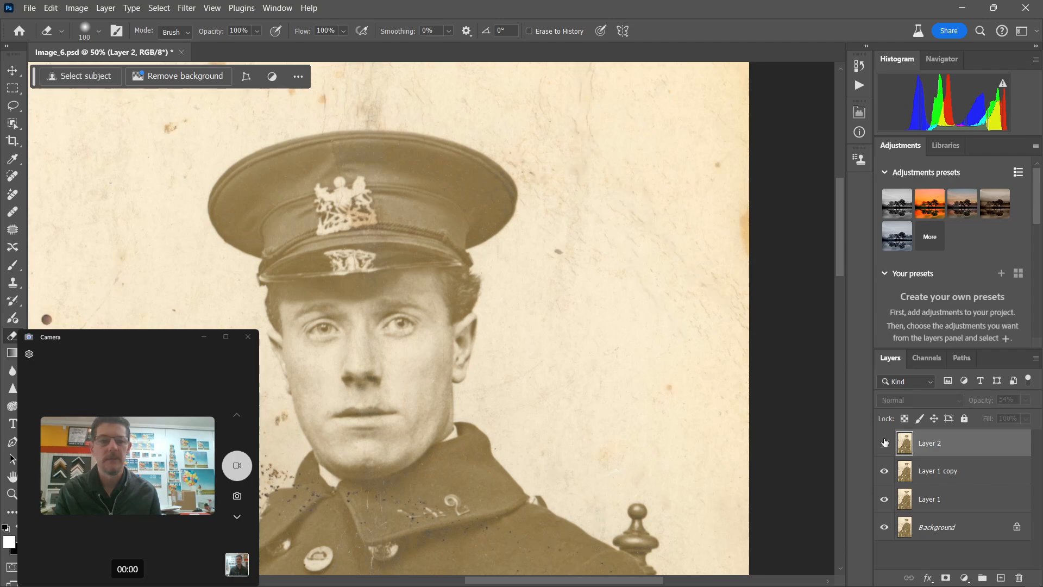
click(885, 443)
Examine the coat front and the diagonal tear with the semi-transparent Layer 2 hidden and shown.
scroll(618, 511, down, 15)
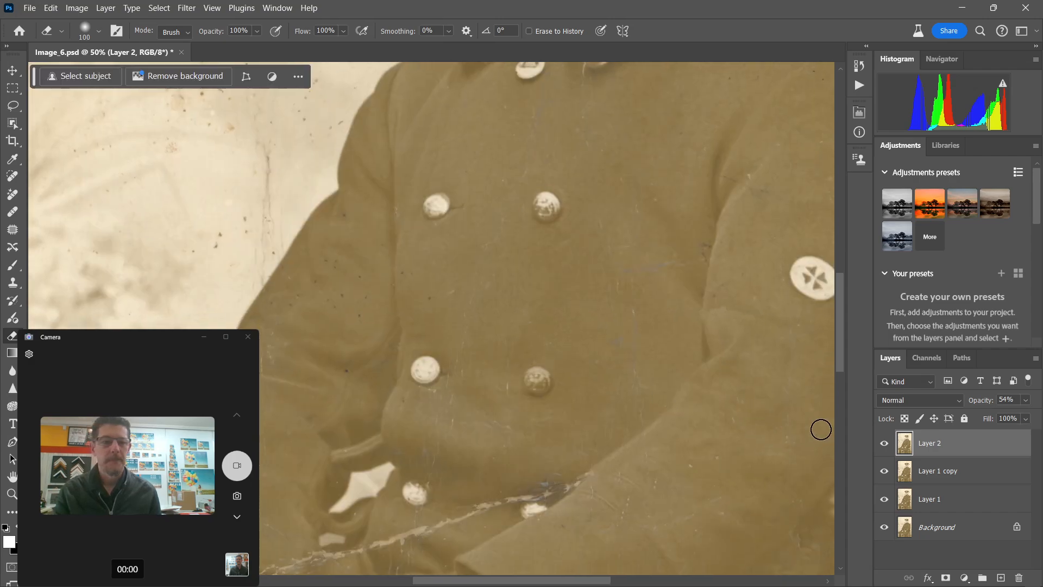
click(884, 443)
click(884, 443)
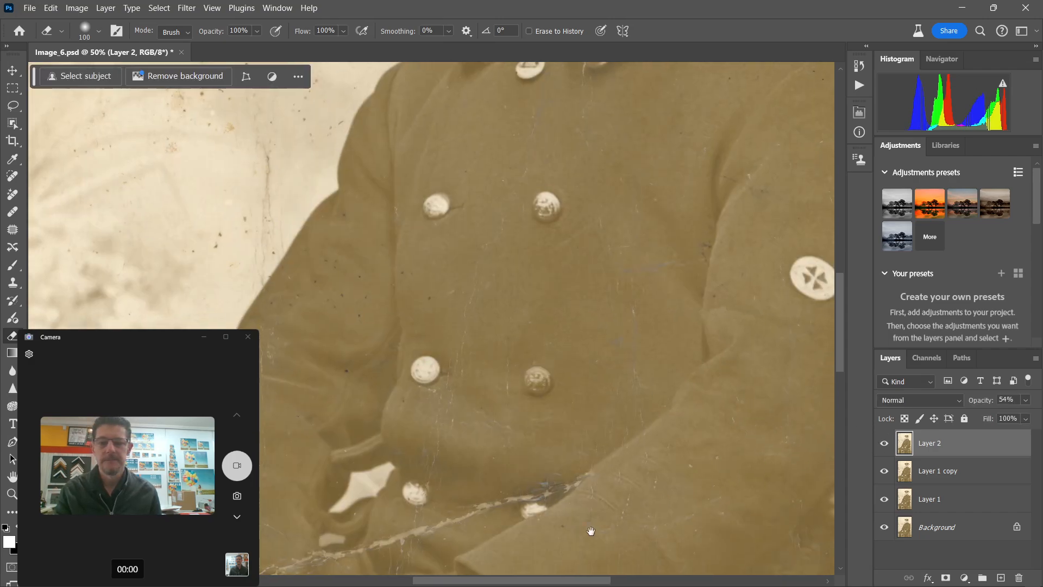
drag(569, 493, 592, 378)
click(885, 443)
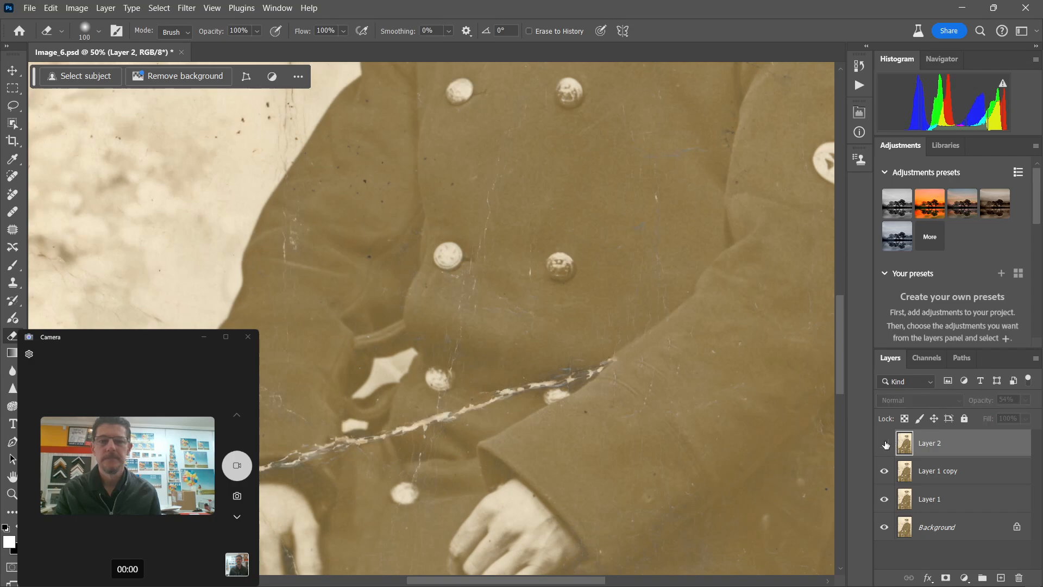
click(884, 443)
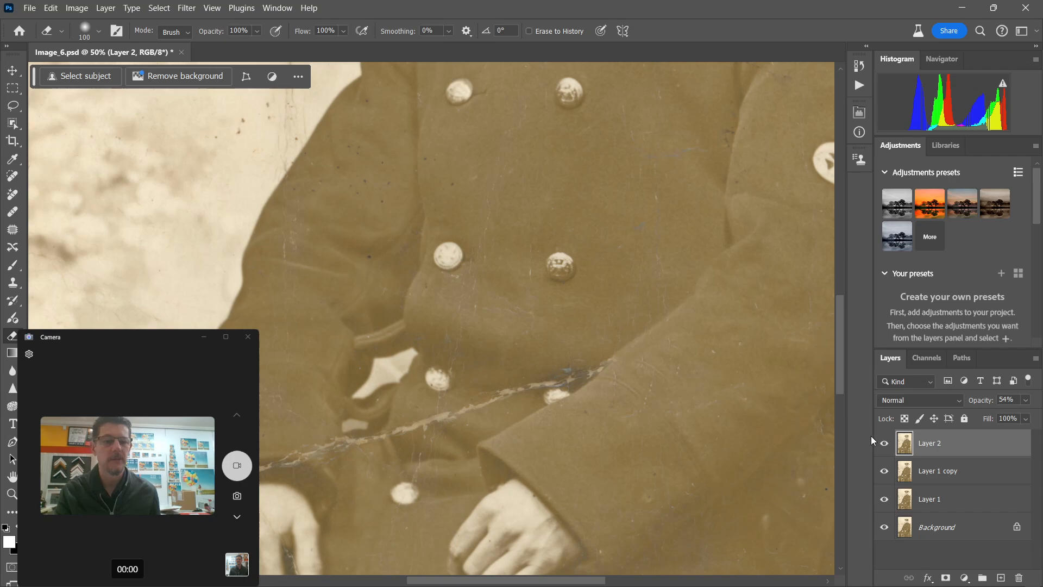
Compare both hands and the tear across the coat's lower part with and without Layer 2.
drag(563, 403, 660, 147)
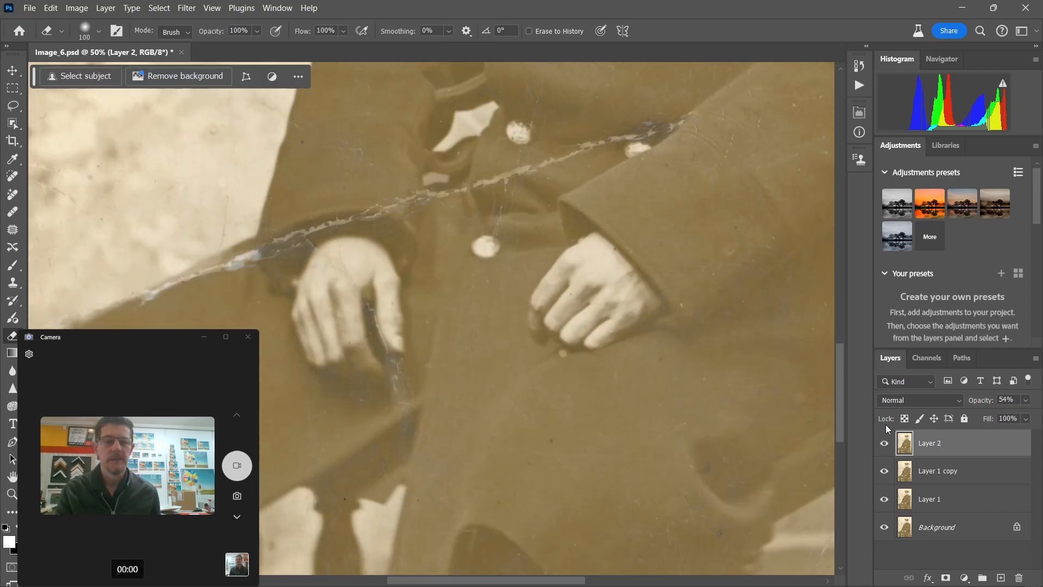
click(884, 444)
click(884, 444)
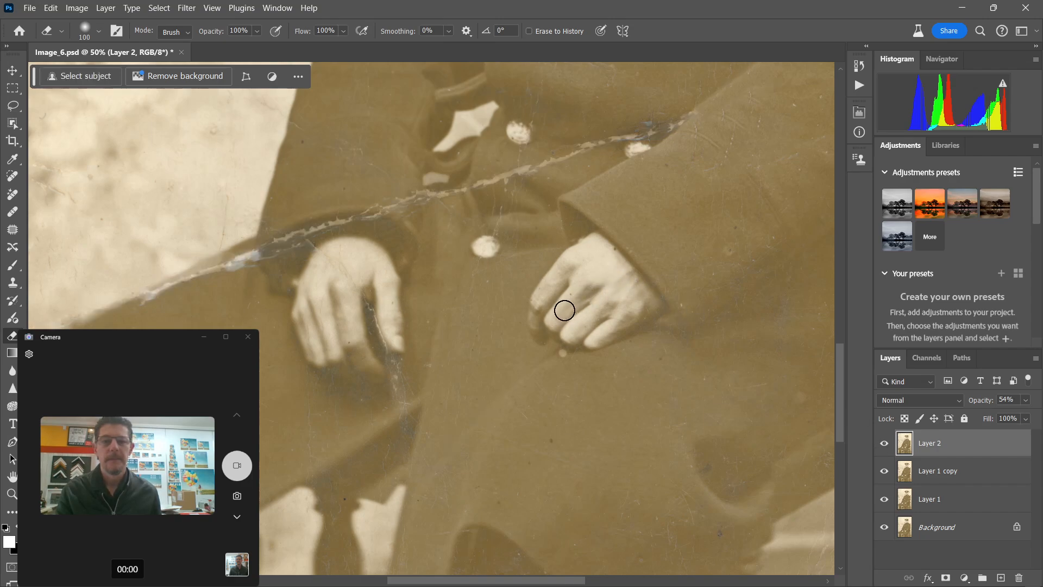
click(884, 444)
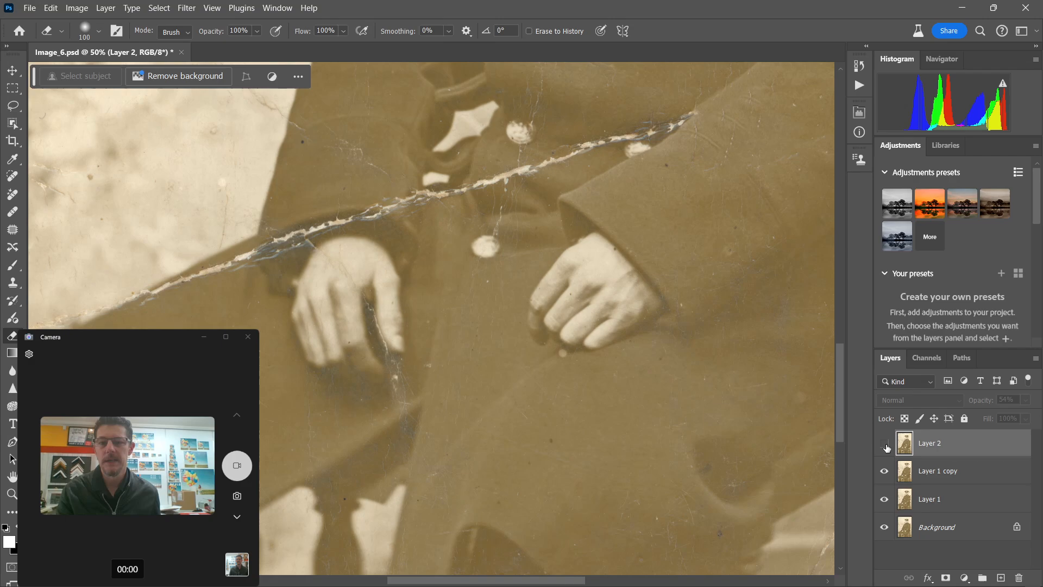
click(884, 444)
Examine the spotted area and long scratch around the twisted chair leg with Layer 2 hidden and shown.
mouse_move(355, 311)
mouse_down()
mouse_move(500, 209)
mouse_move(533, 318)
mouse_move(312, 337)
mouse_move(387, 288)
mouse_move(303, 290)
mouse_up()
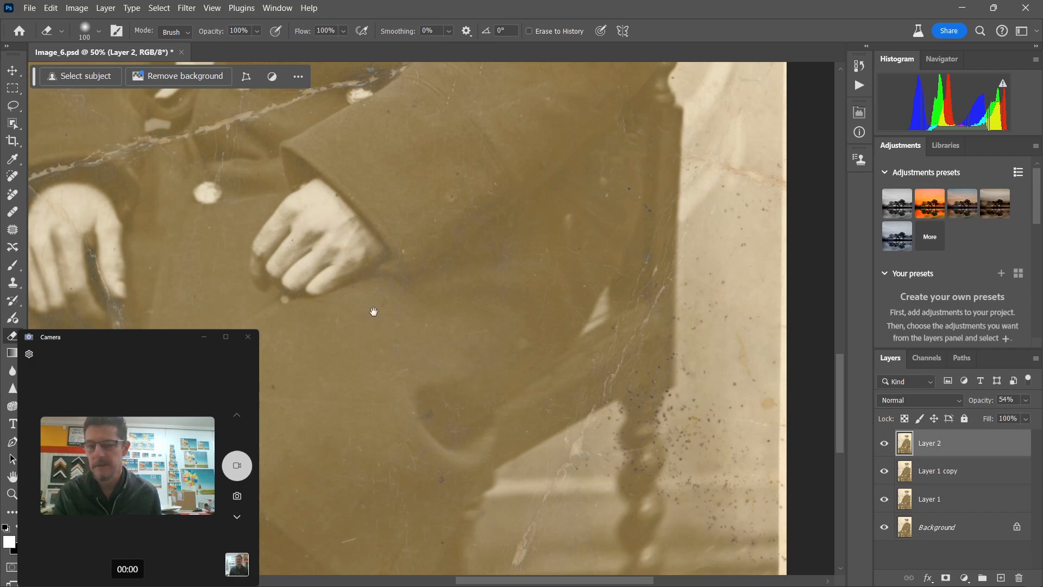
mouse_move(380, 339)
mouse_down()
mouse_move(344, 254)
mouse_move(333, 171)
mouse_up()
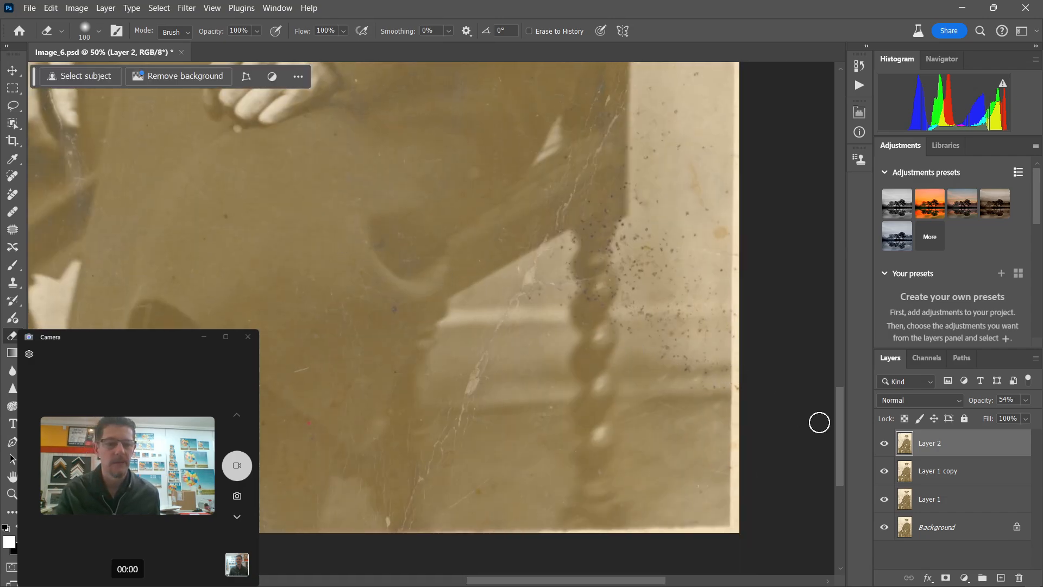
click(885, 443)
click(884, 444)
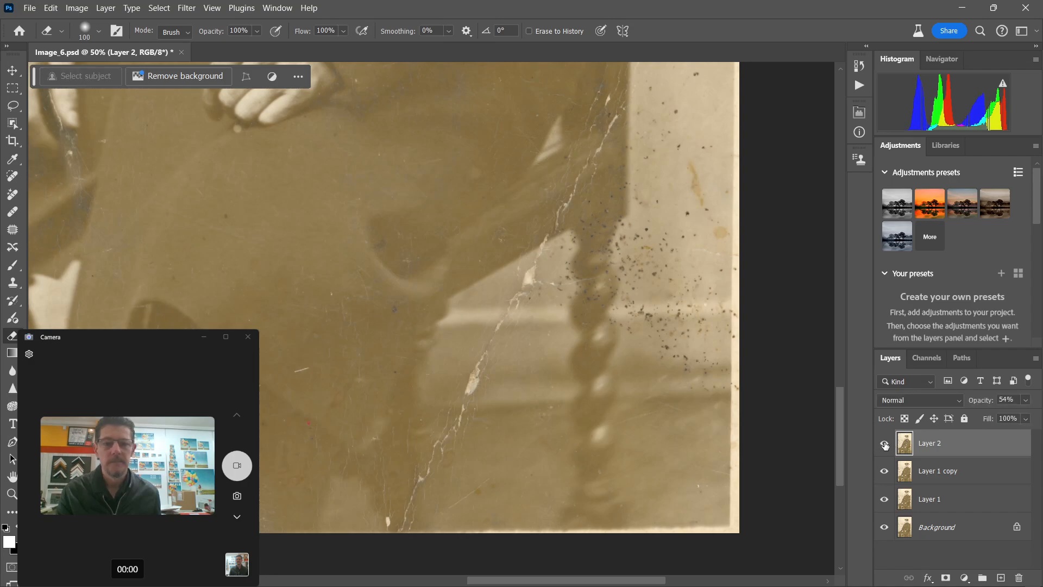
click(885, 443)
click(884, 443)
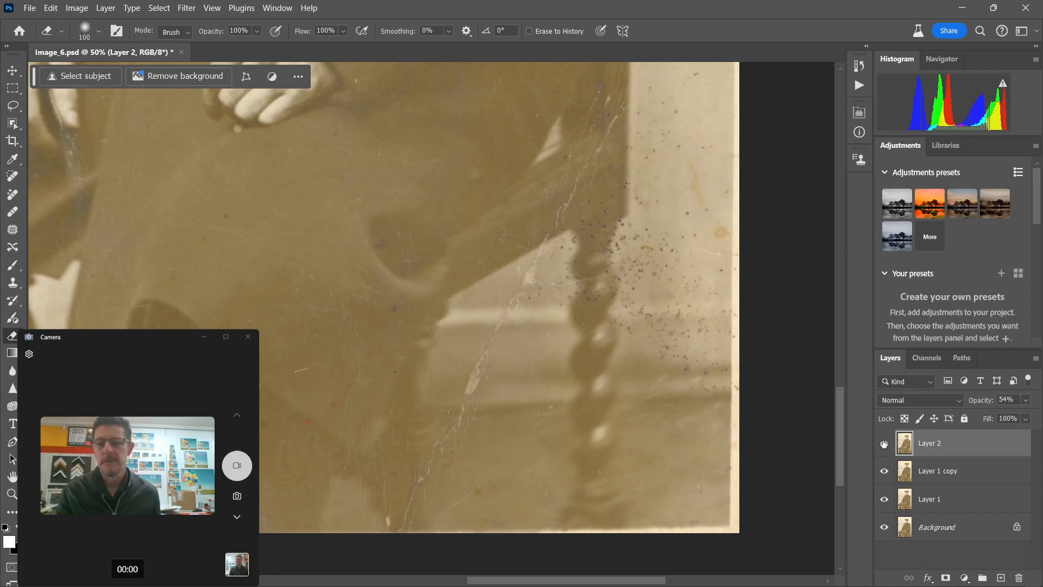
click(884, 443)
click(883, 443)
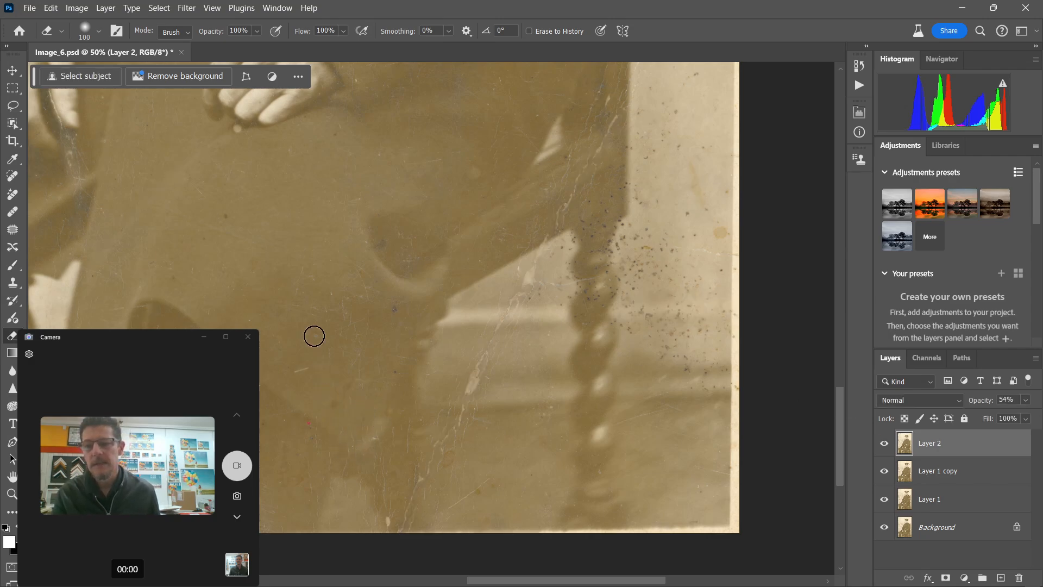
drag(315, 328, 481, 389)
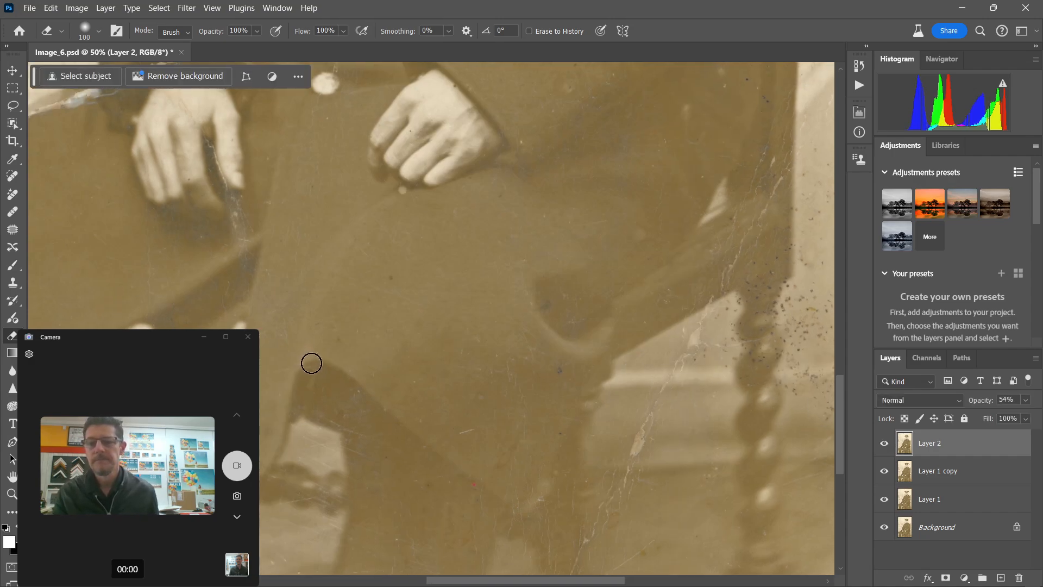
Compare the whole lower half of the portrait at 25% zoom with and without Layer 2.
key(ctrl+minus)
key(ctrl+minus)
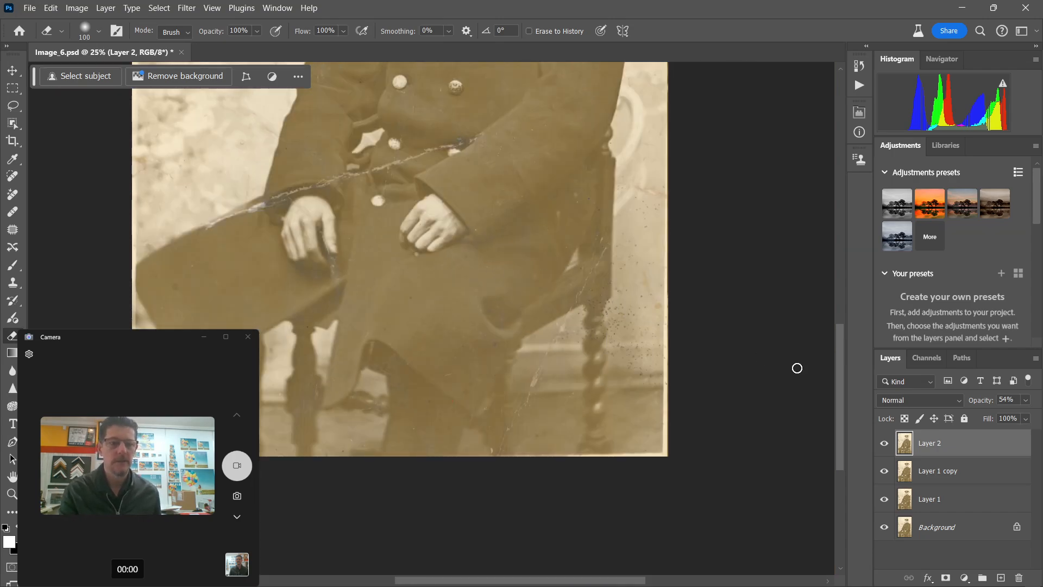
click(884, 443)
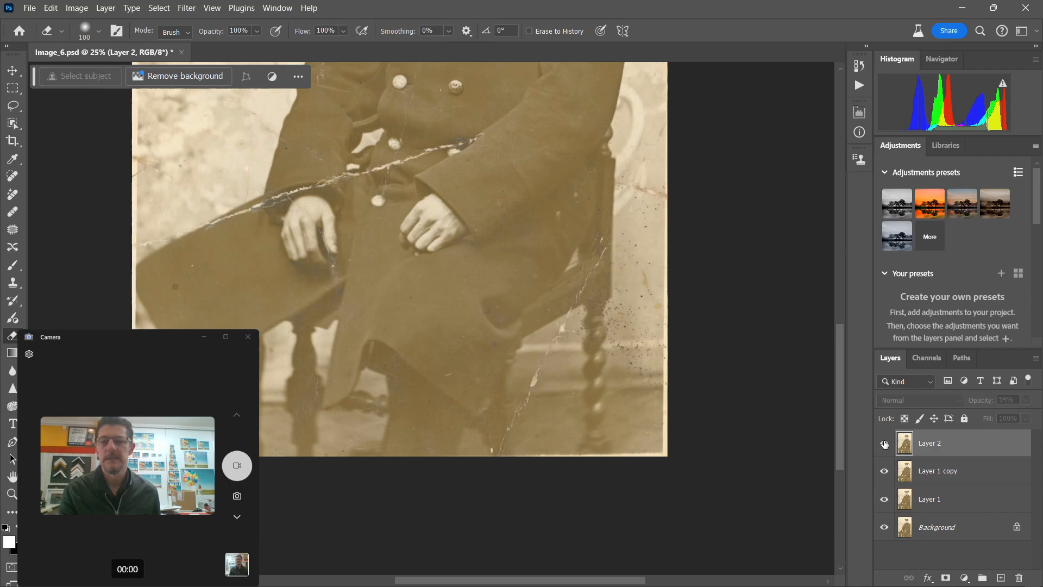
click(885, 443)
click(885, 443)
click(884, 443)
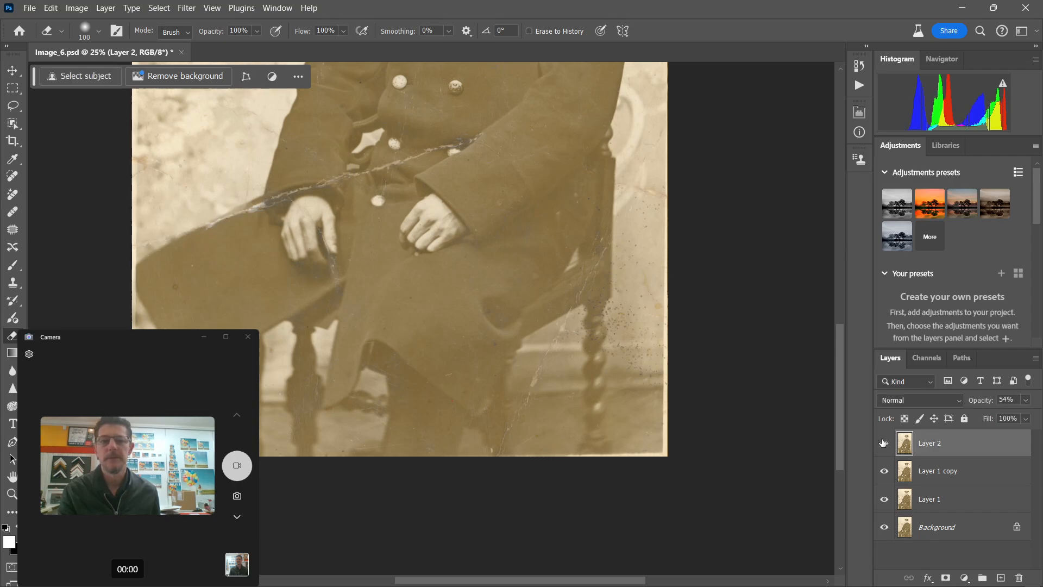
click(883, 442)
click(884, 443)
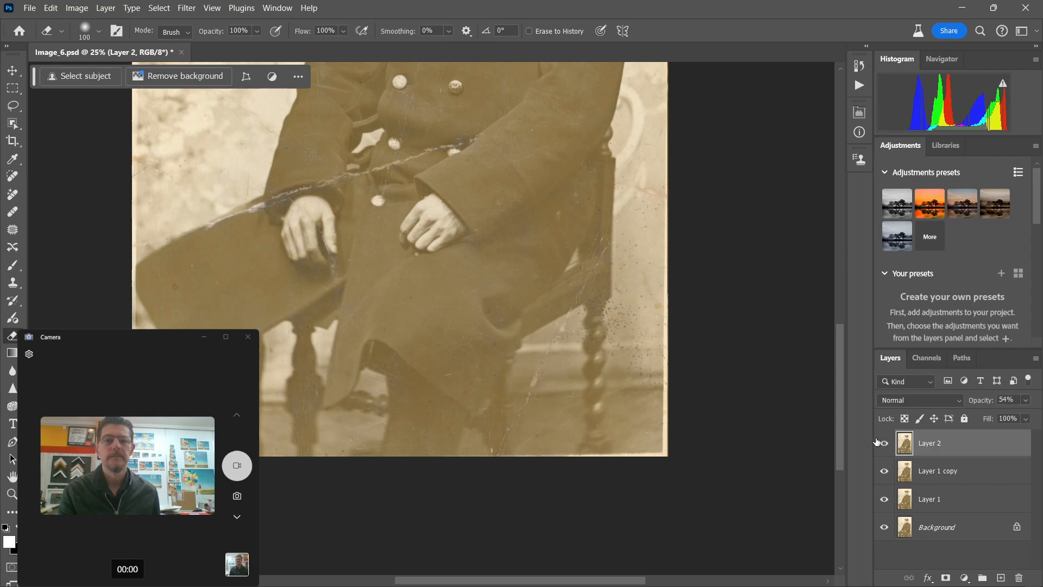
Raise Layer 2's opacity to 100%.
drag(659, 122, 635, 309)
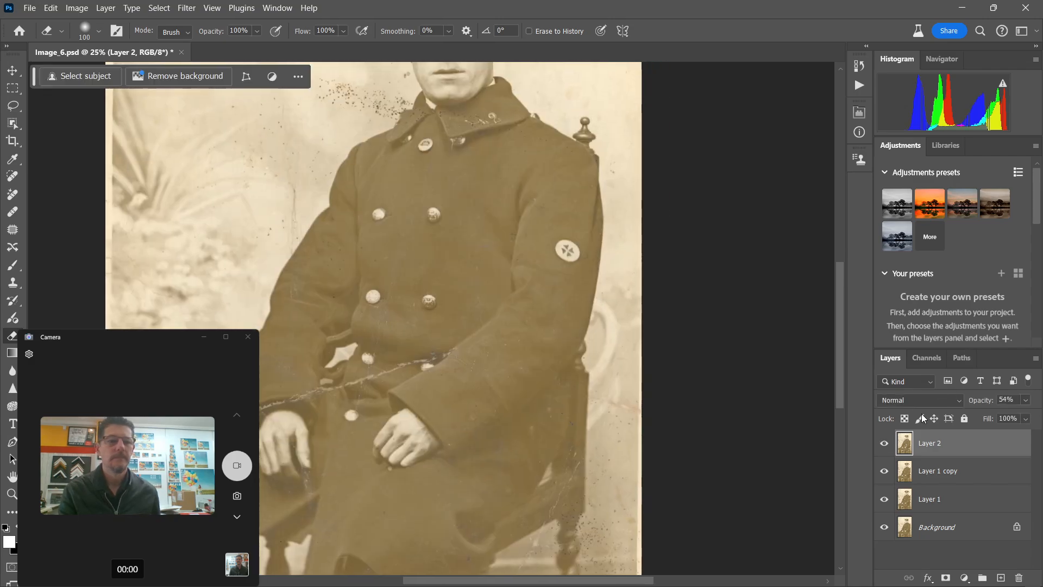
click(1025, 400)
drag(1004, 418, 1033, 417)
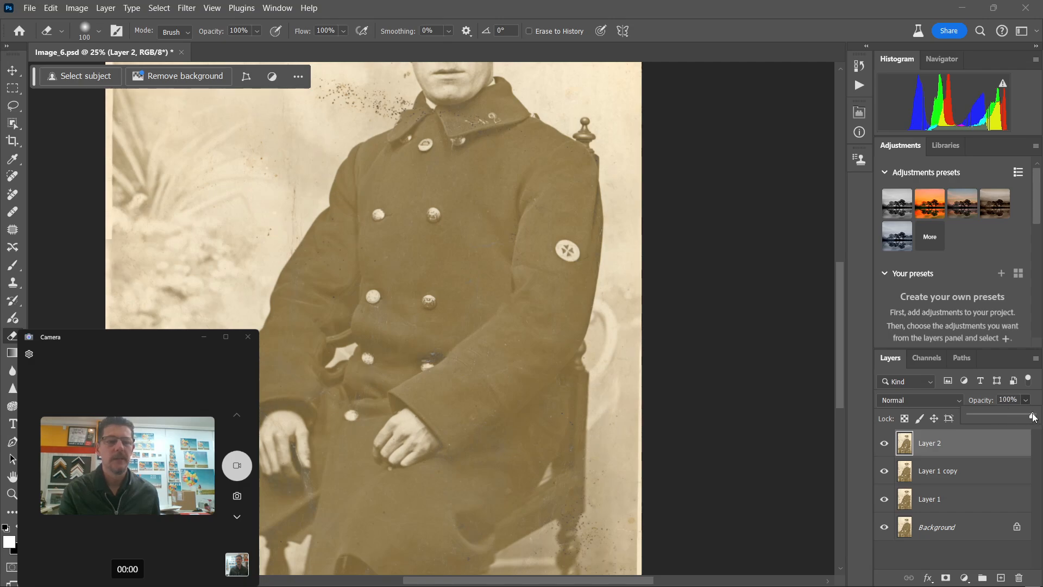
Compare the coat, tear and surrounding background with the fully opaque Layer 2 hidden and shown.
click(884, 444)
click(884, 444)
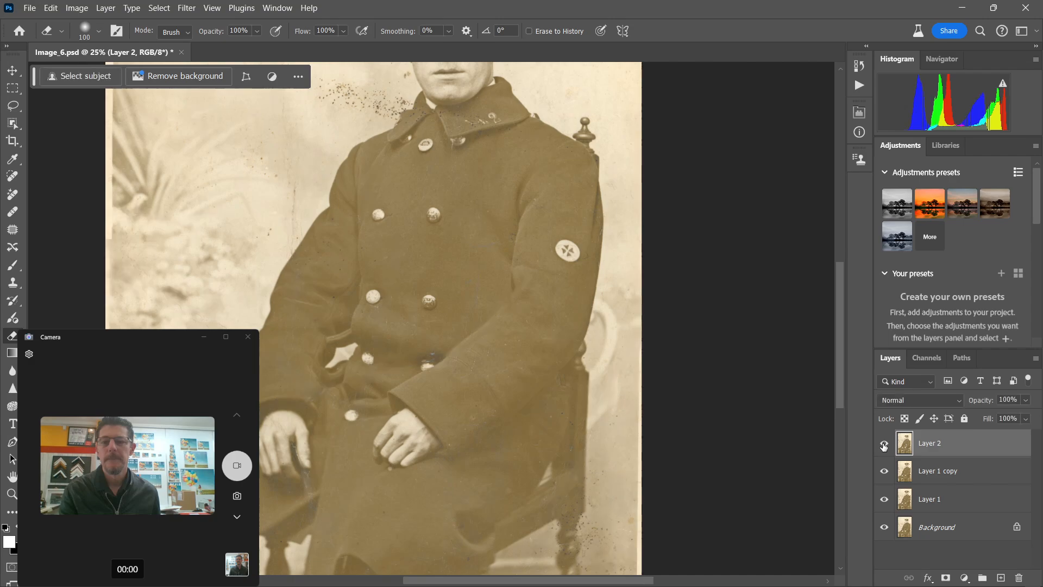
click(884, 444)
click(884, 445)
click(884, 444)
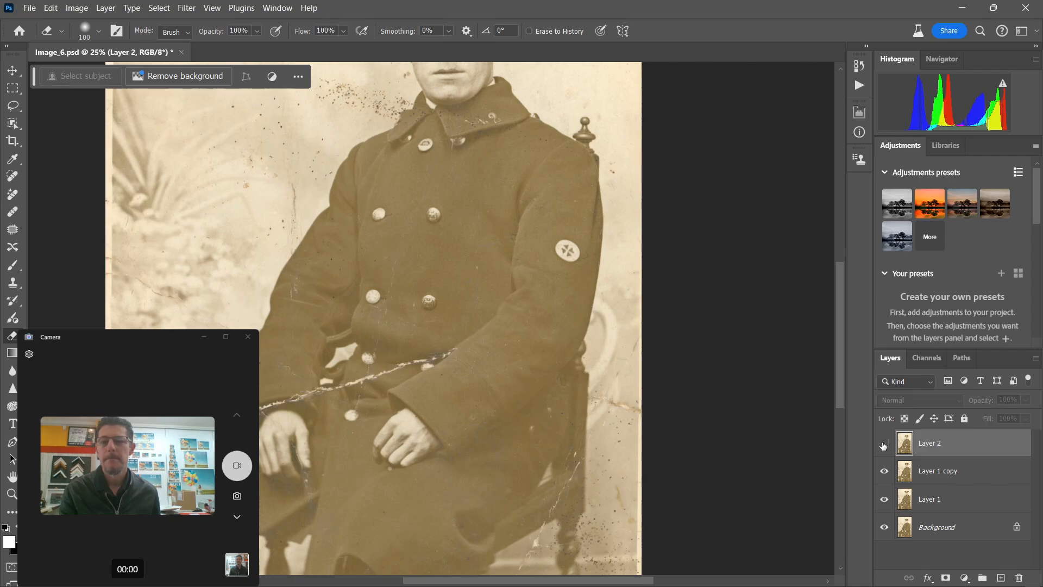
click(884, 445)
click(884, 445)
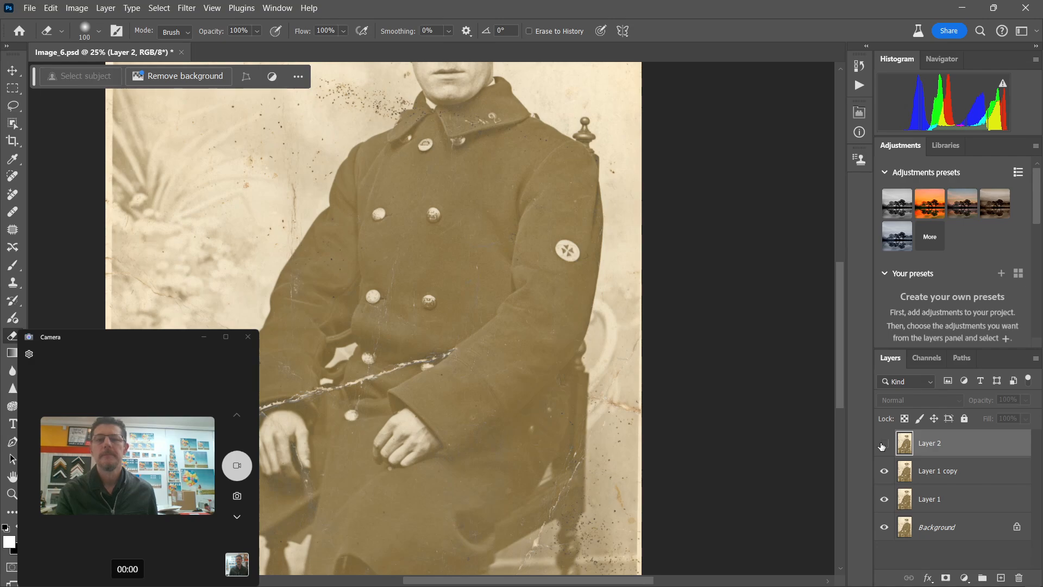
click(882, 444)
Examine the face, collar and speckled background beside the shoulder with and without the fully opaque Layer 2.
scroll(723, 299, up, 4)
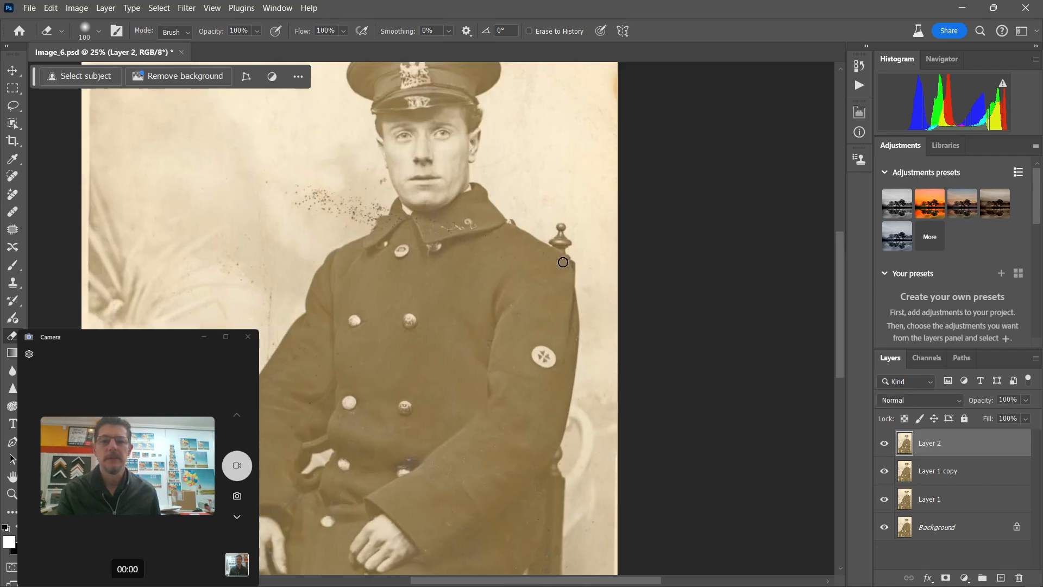
click(884, 444)
click(884, 444)
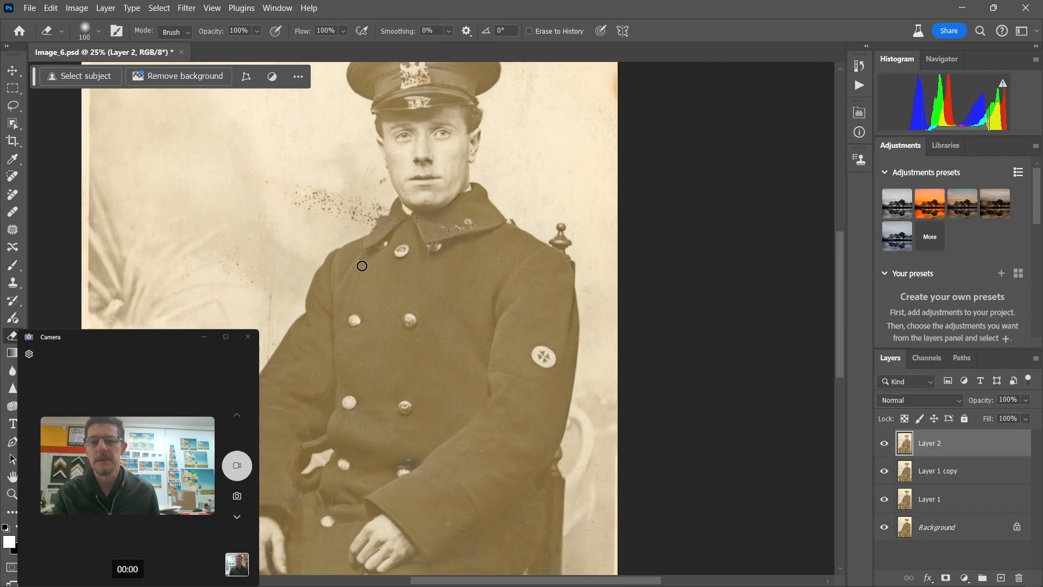
click(886, 444)
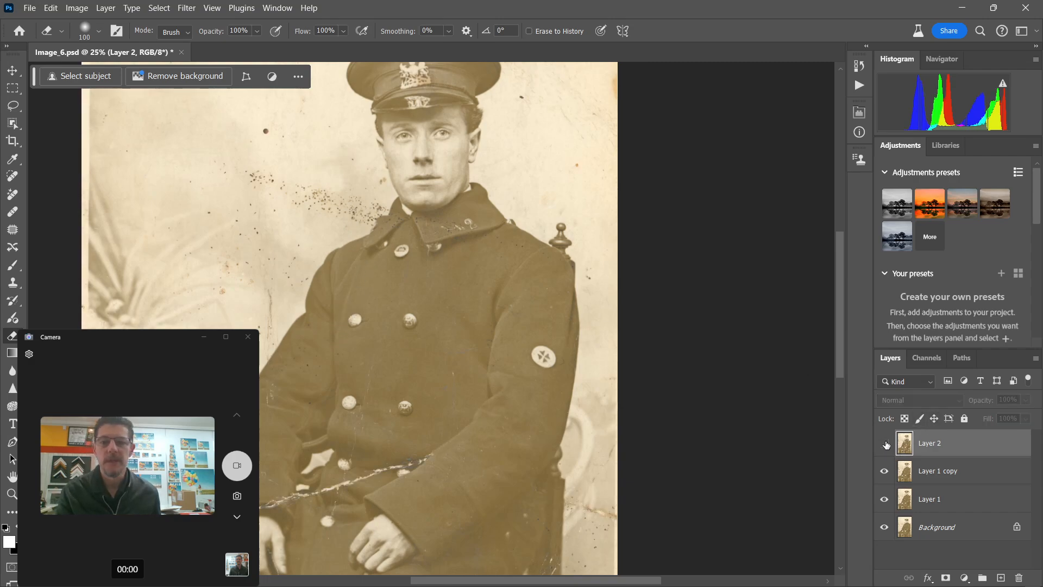
click(886, 444)
click(885, 445)
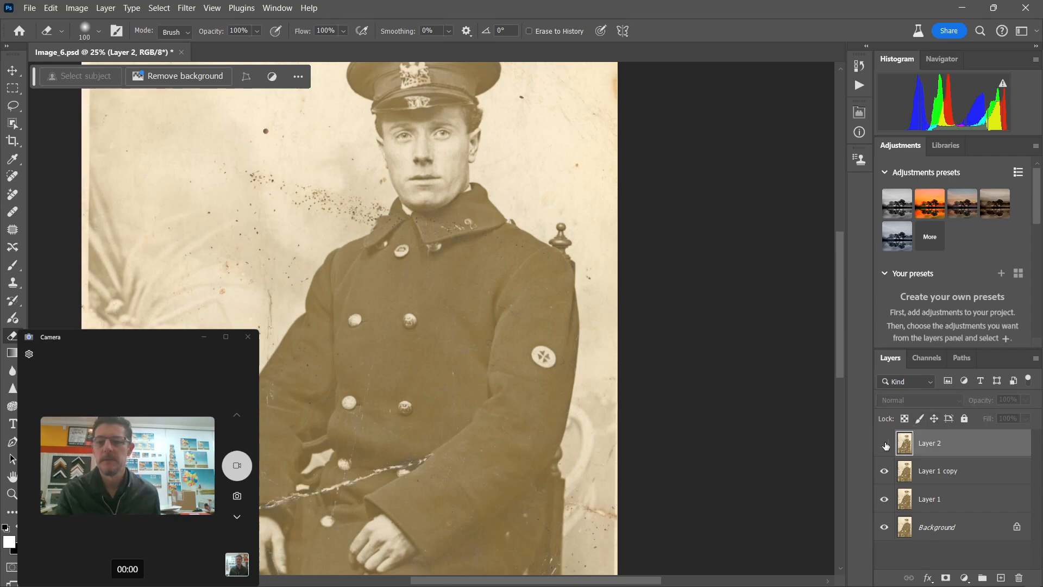
click(885, 445)
click(885, 444)
click(884, 444)
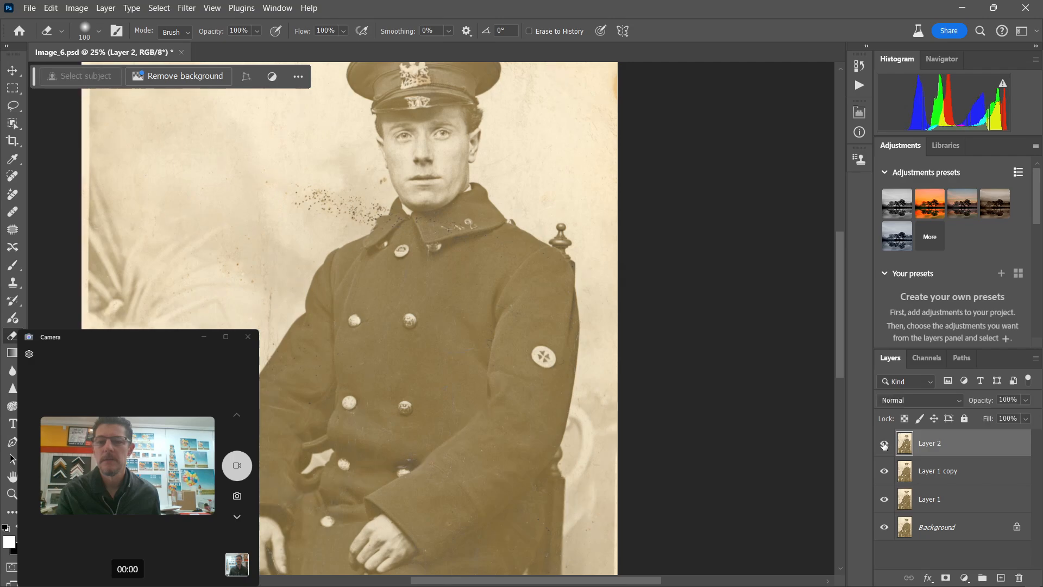
click(885, 444)
click(884, 445)
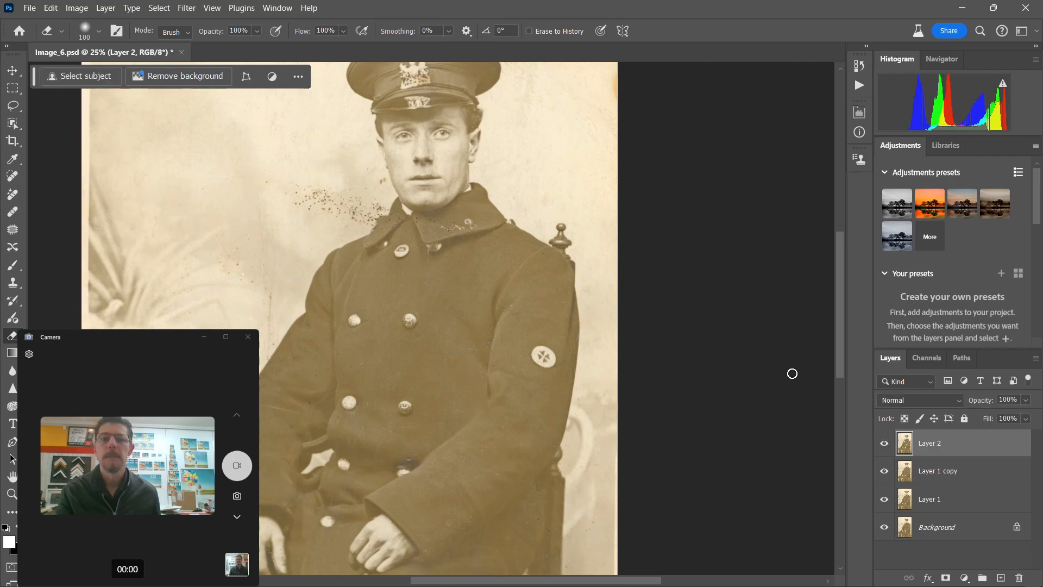
Inspect the face and cap detail at 100% zoom with Layer 2 hidden and shown.
drag(584, 244, 549, 374)
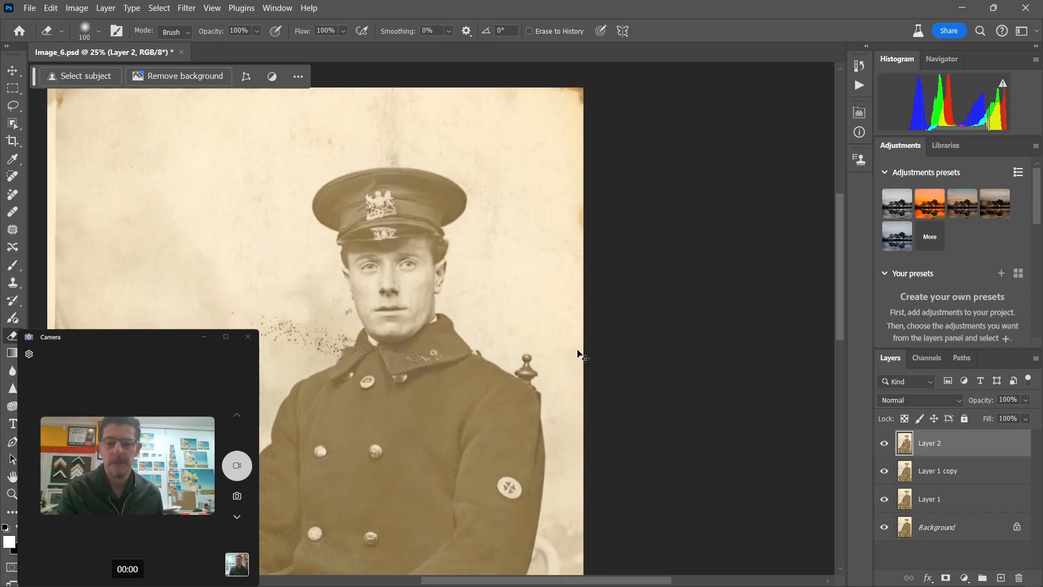
key(ctrl+plus)
key(ctrl+plus)
key(ctrl+plus)
key(ctrl+plus)
drag(568, 239, 686, 438)
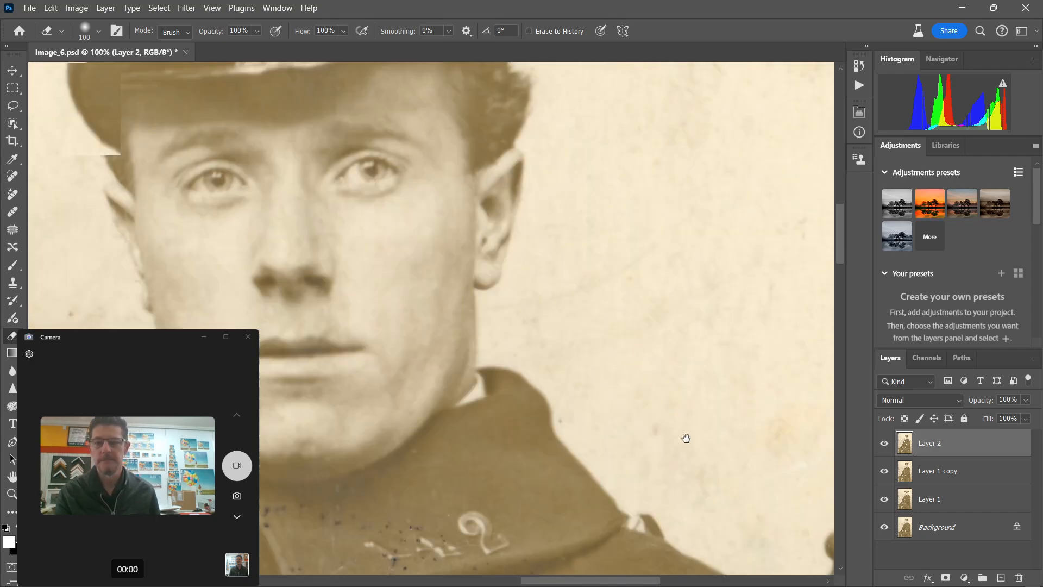
click(884, 445)
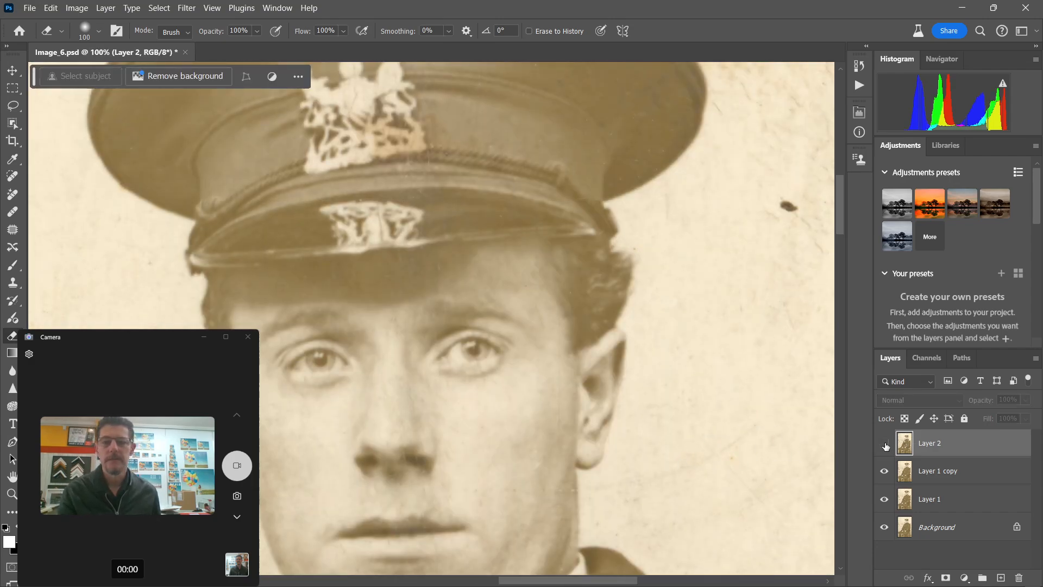
click(884, 444)
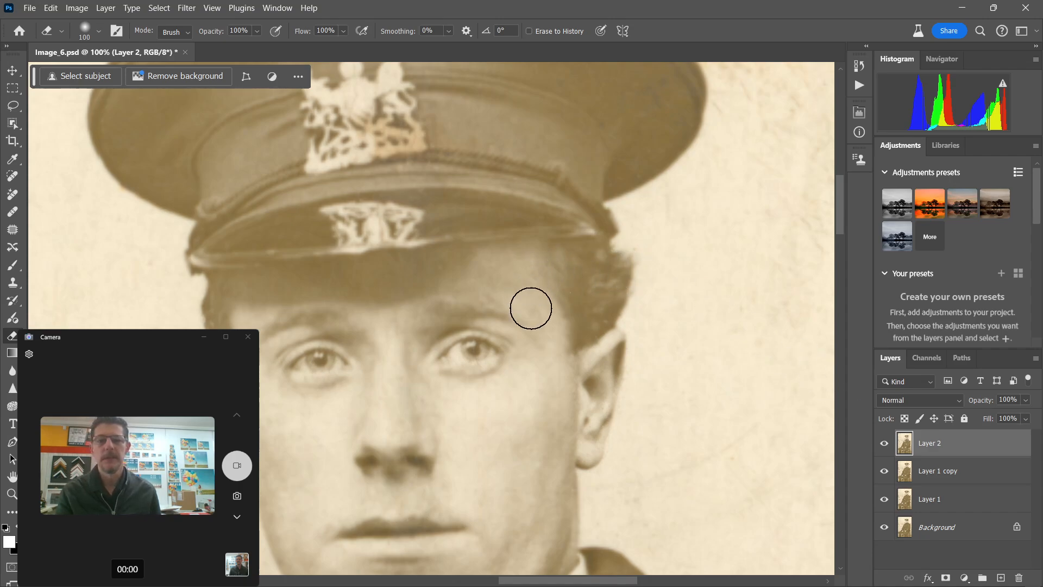
click(885, 445)
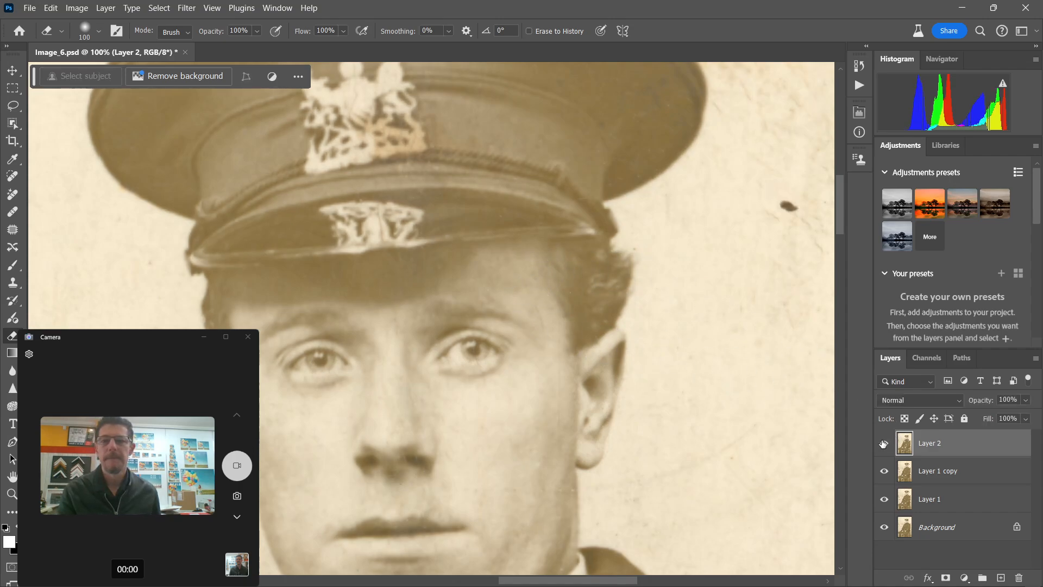
click(885, 444)
Move Layer 2 beneath Layer 1 copy in the layer stack.
scroll(717, 386, up, 3)
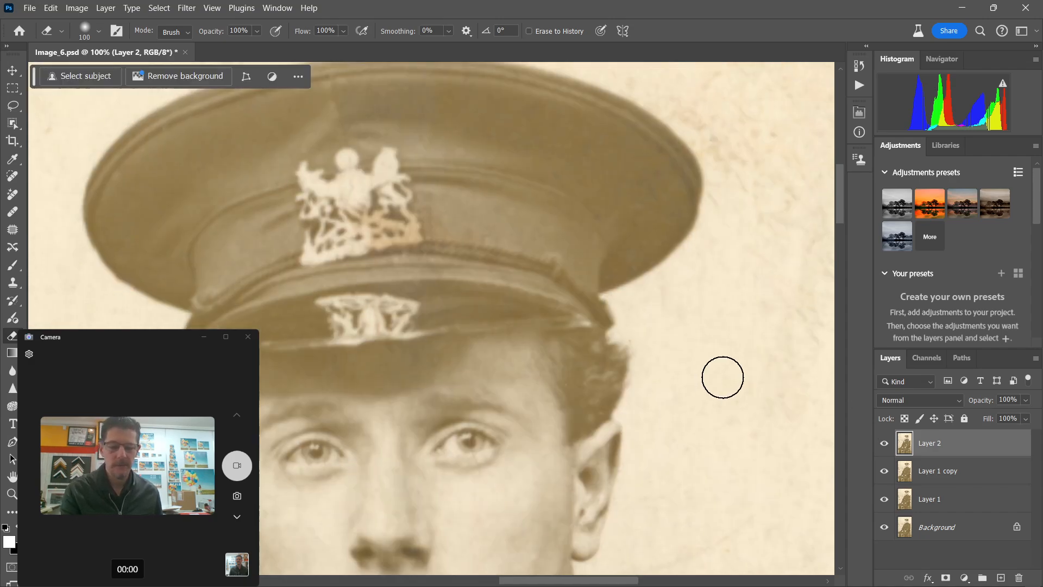
key(ctrl+bracketleft)
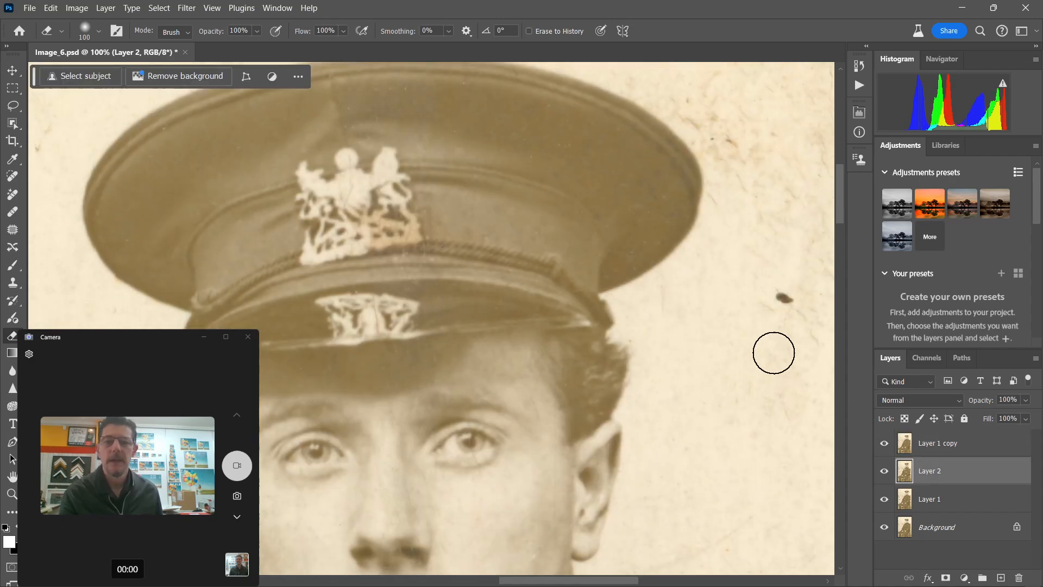
Move Layer 1 copy back beneath Layer 2 and make Layer 2 the active layer.
click(910, 447)
key(ctrl+bracketleft)
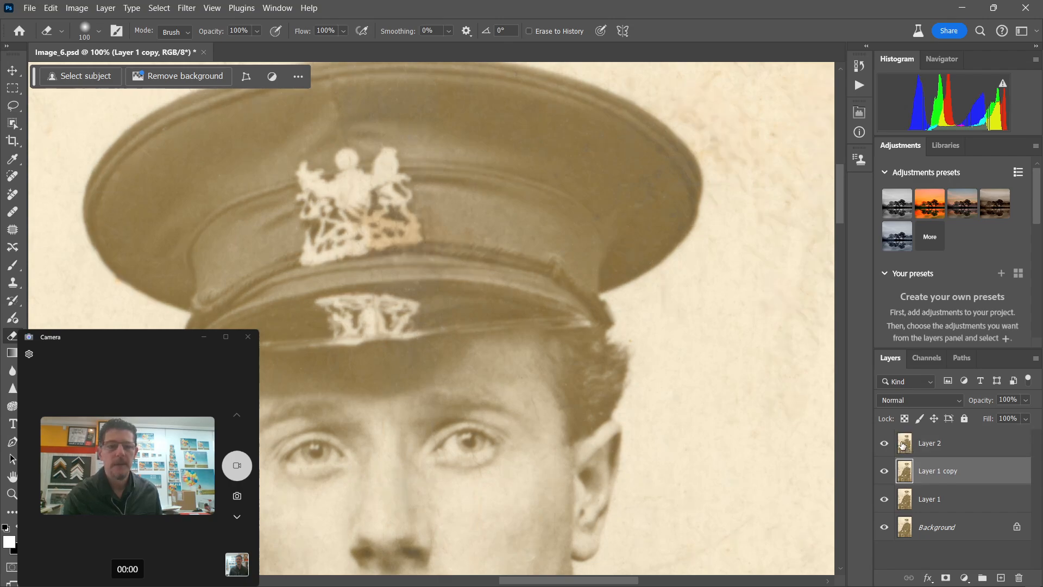
click(924, 443)
Compare the cap badge, braid and peak at 200% zoom with Layer 2 hidden and shown.
click(884, 443)
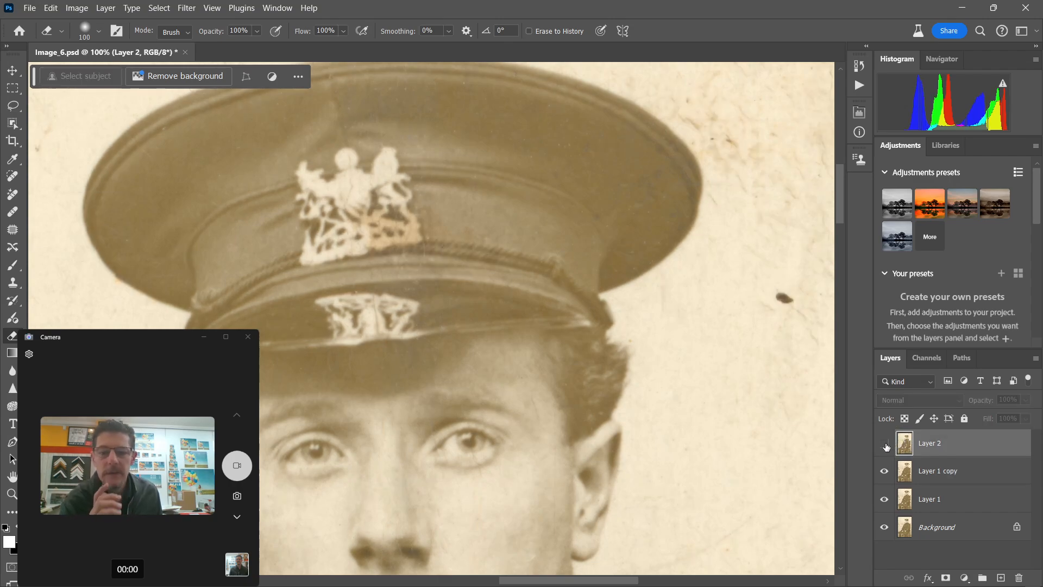
key(ctrl+plus)
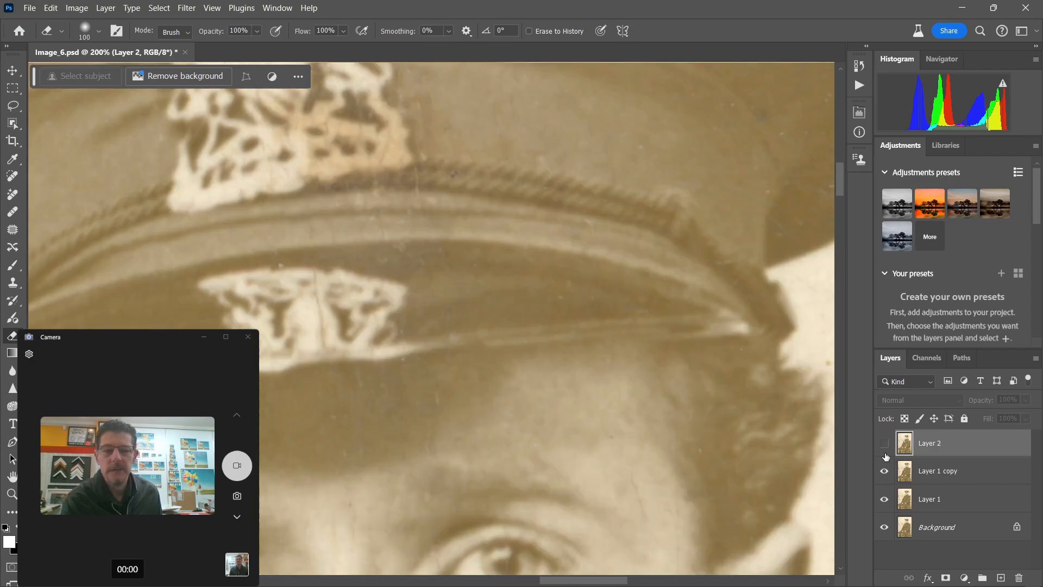
click(886, 445)
click(885, 445)
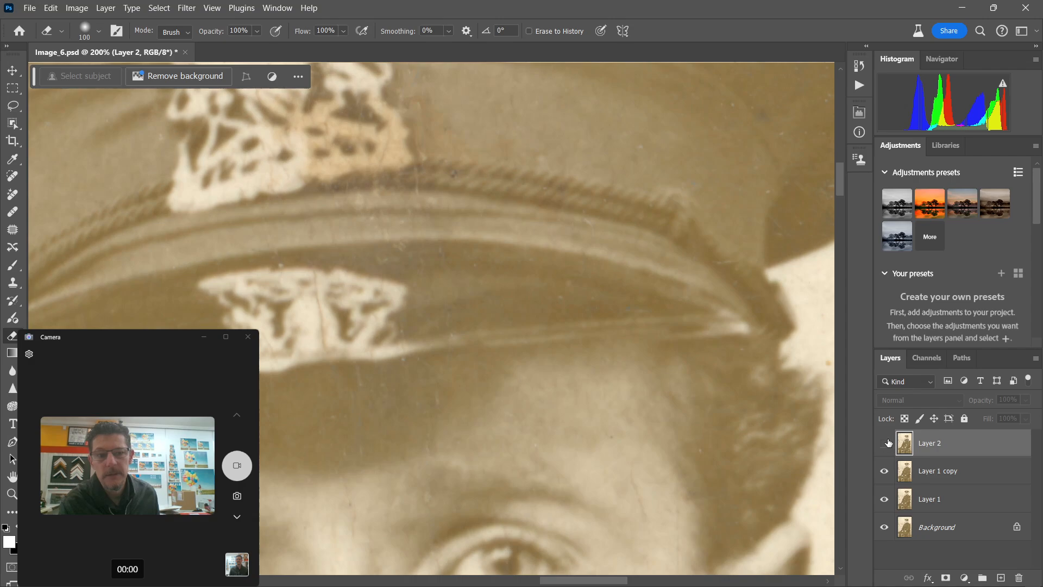
click(886, 444)
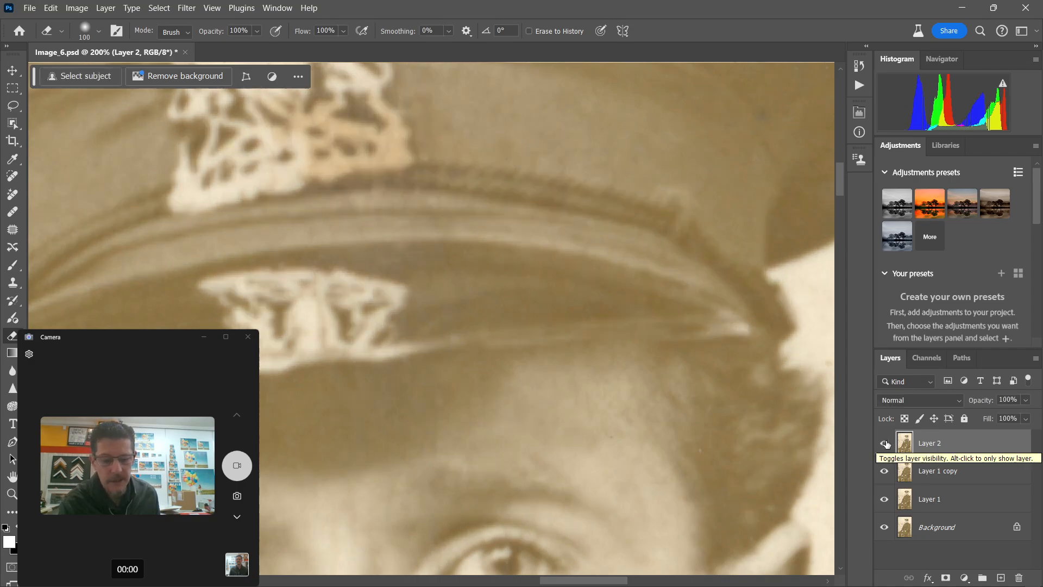
key(ctrl+minus)
key(ctrl+minus)
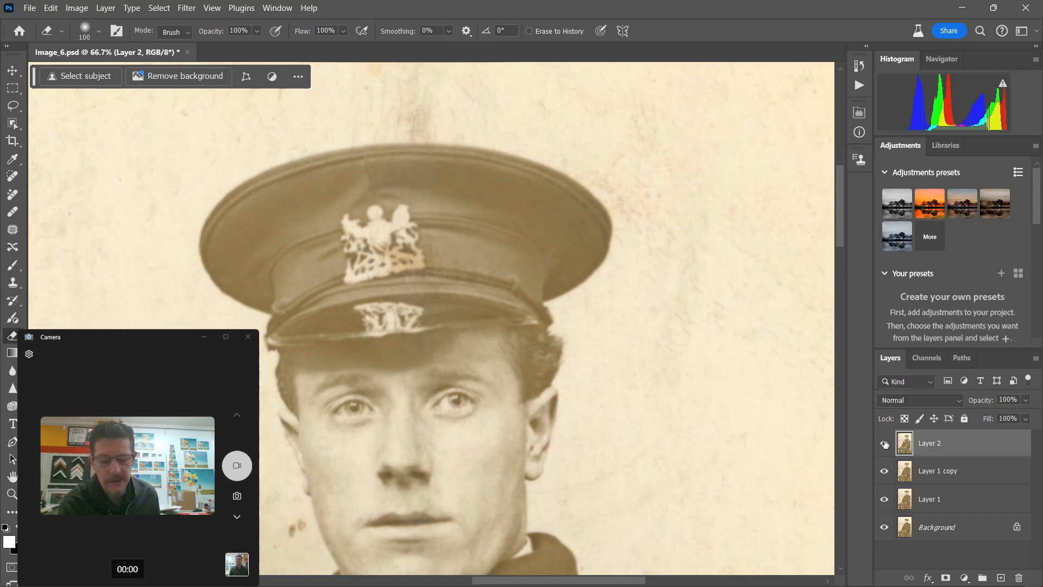
key(ctrl+minus)
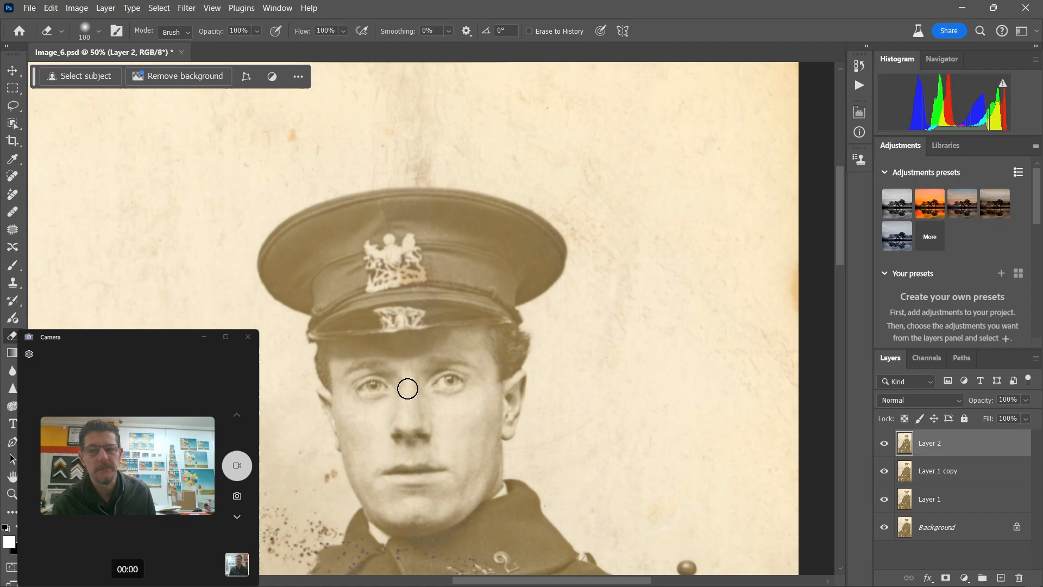
Duplicate Layer 2, hide the original, and erase the face and cap from the copy with a 250 px eraser.
key(bracketright)
key(bracketright)
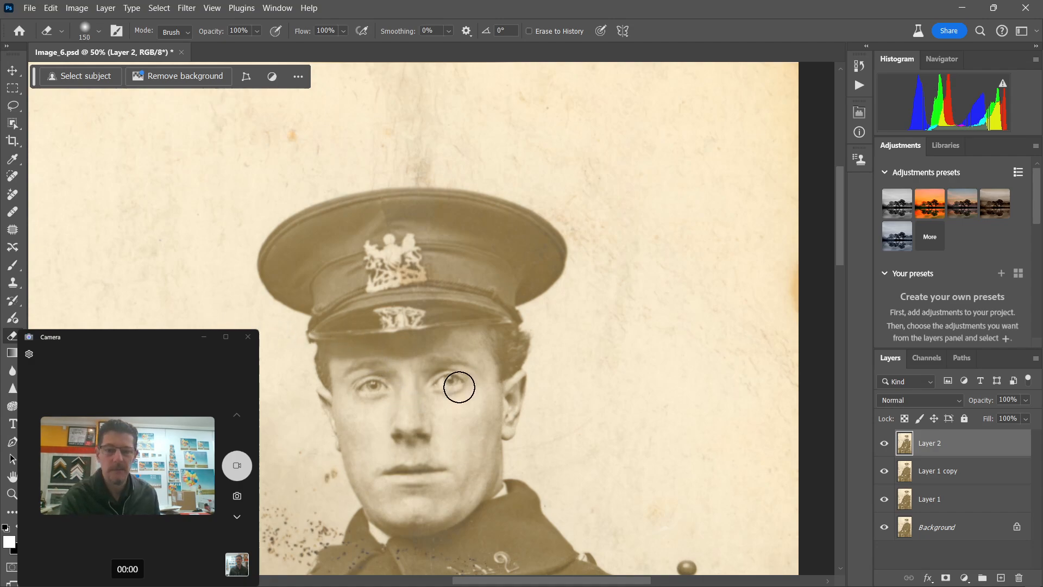
key(bracketright)
key(bracketright)
key(bracketright)
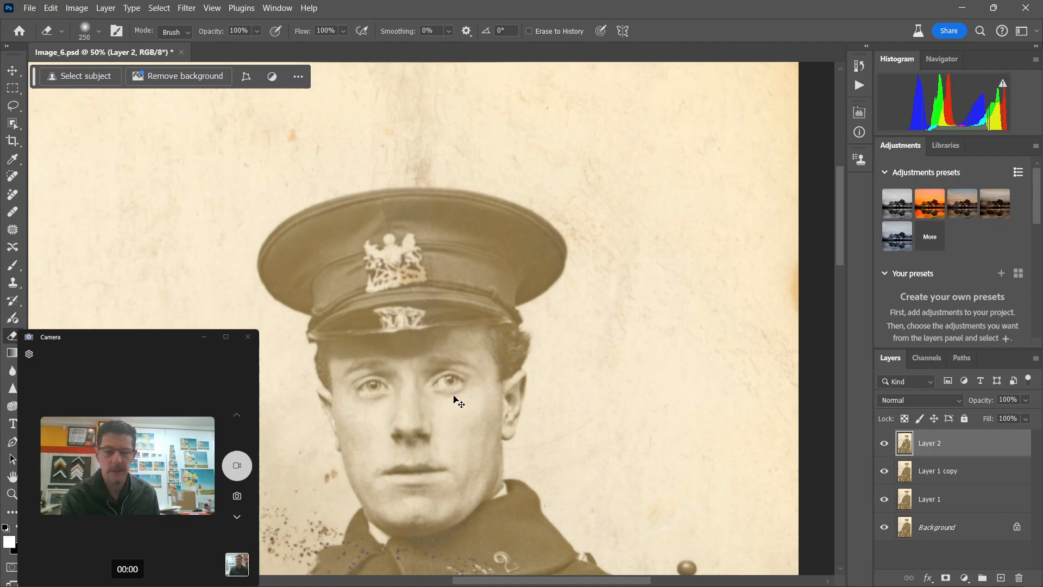
key(ctrl+j)
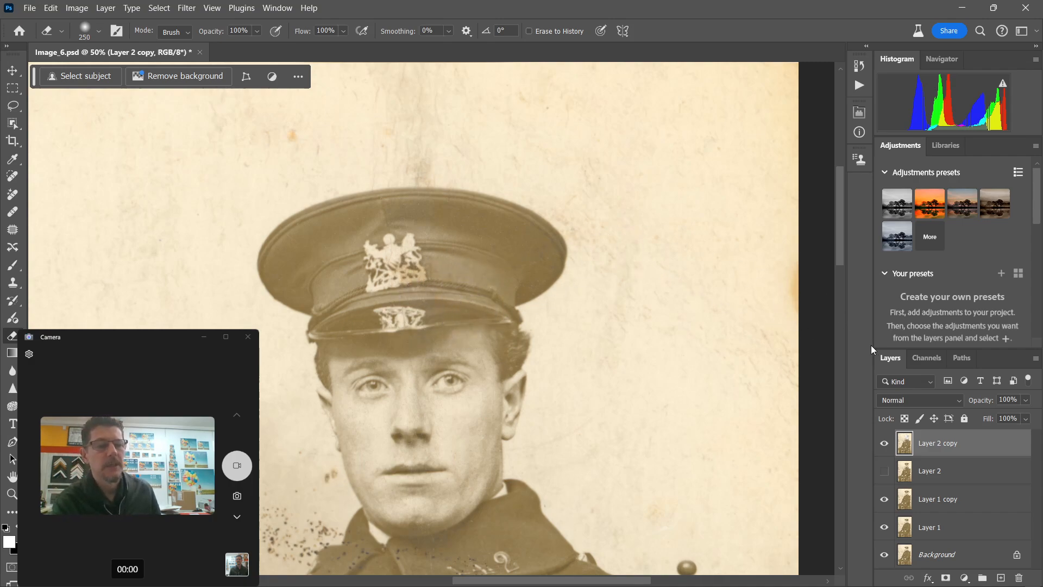
Load Layer 2 copy's transparency as a selection and examine the outlines of the erased areas across the figure.
ctrl+click(905, 446)
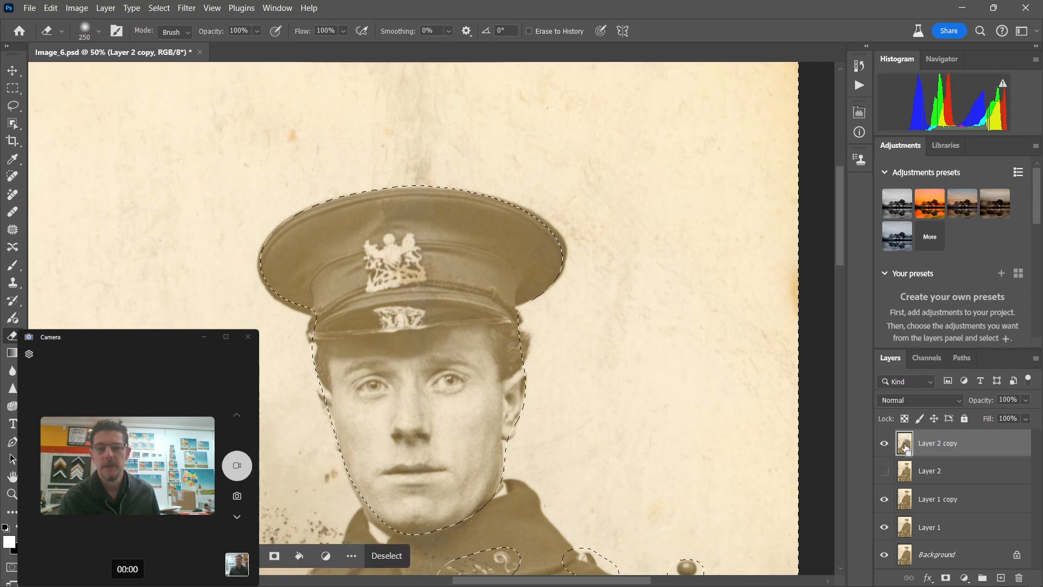
key(ctrl+minus)
key(ctrl+minus)
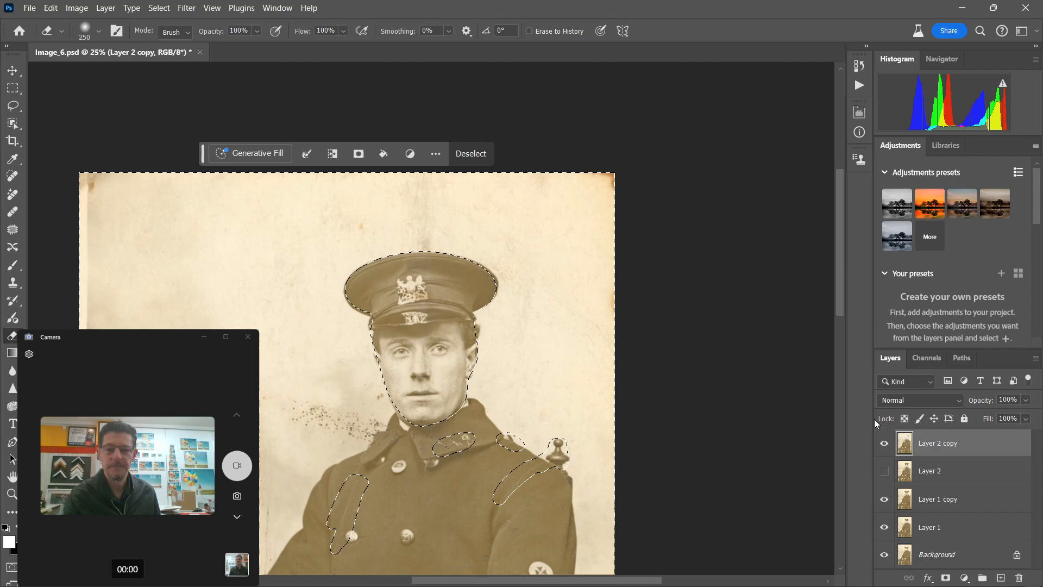
drag(573, 416, 632, 226)
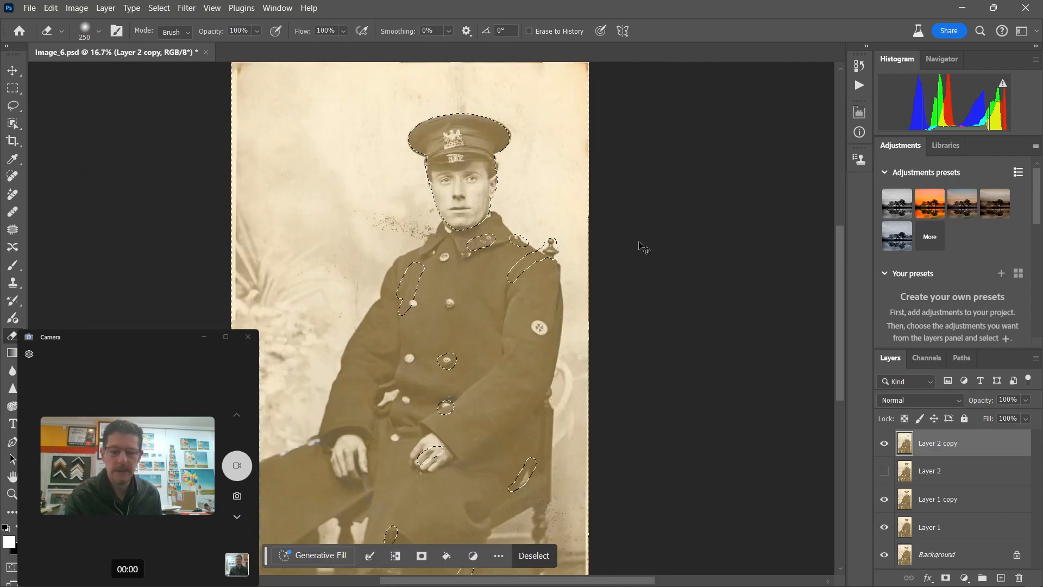
key(ctrl+minus)
drag(614, 296, 599, 354)
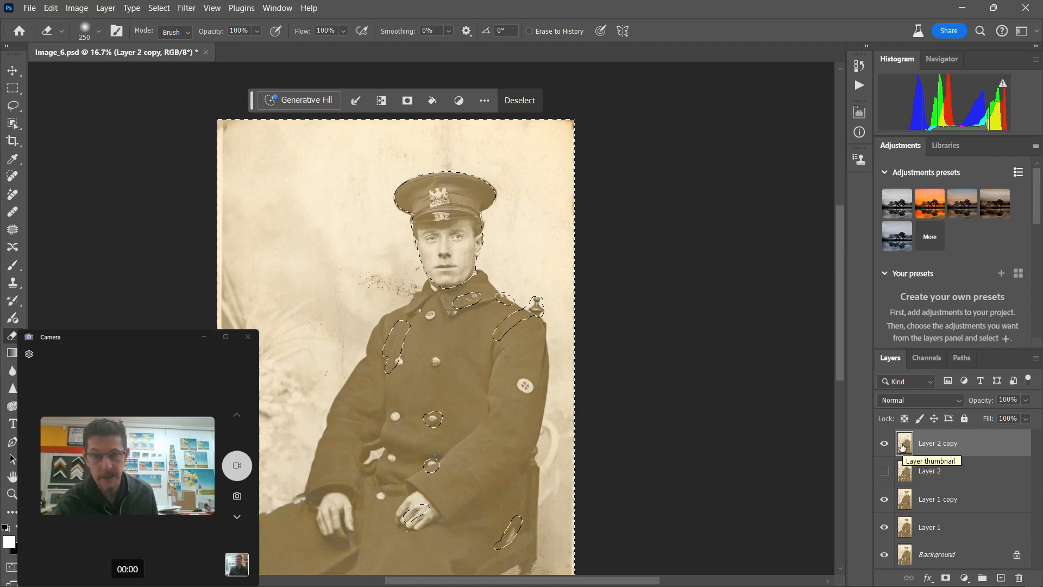
key(ctrl+plus)
key(ctrl+plus)
key(ctrl+plus)
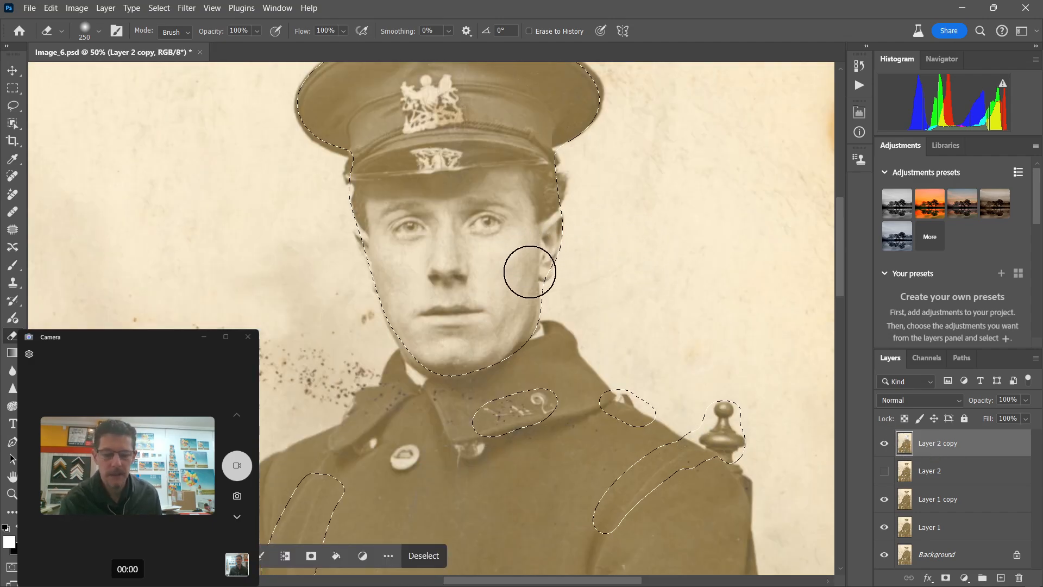
Deselect, reduce the eraser to 90 px, and erase along the outer edges of the cap on Layer 2 copy.
key(bracketleft)
key(bracketleft)
key(bracketleft)
key(bracketleft)
key(bracketleft)
key(bracketleft)
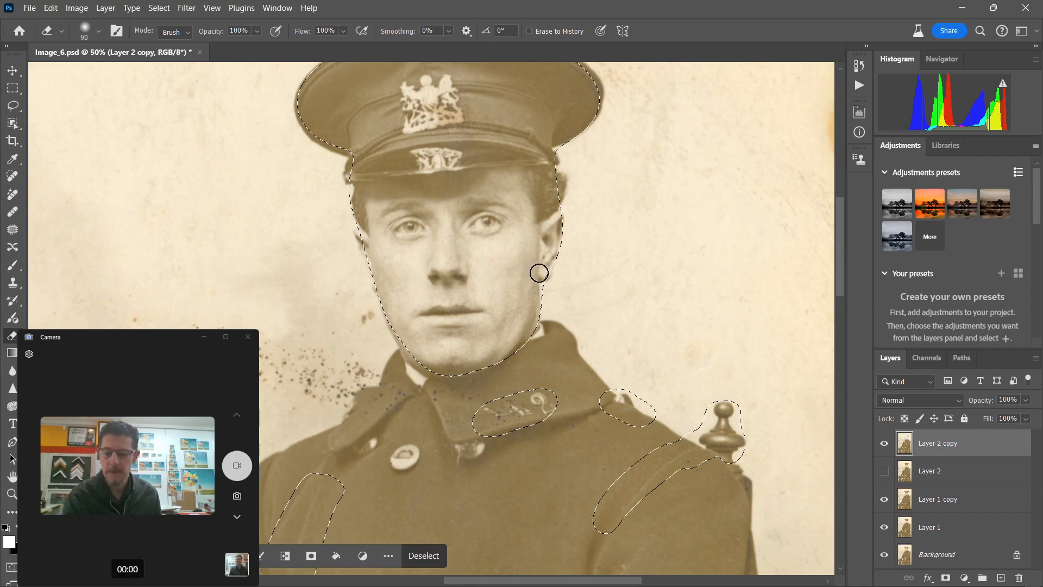
key(ctrl+d)
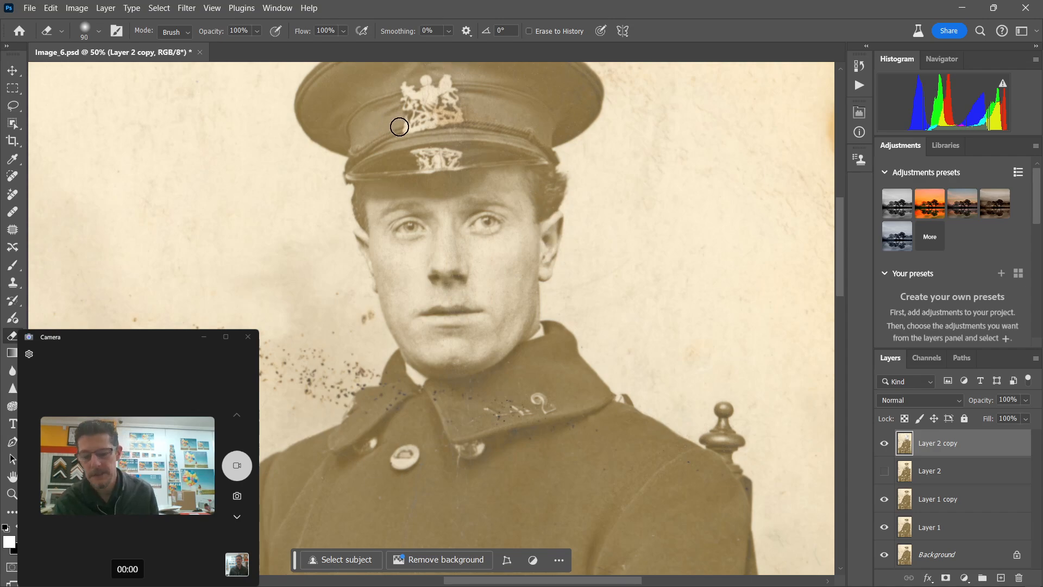
drag(399, 127, 432, 192)
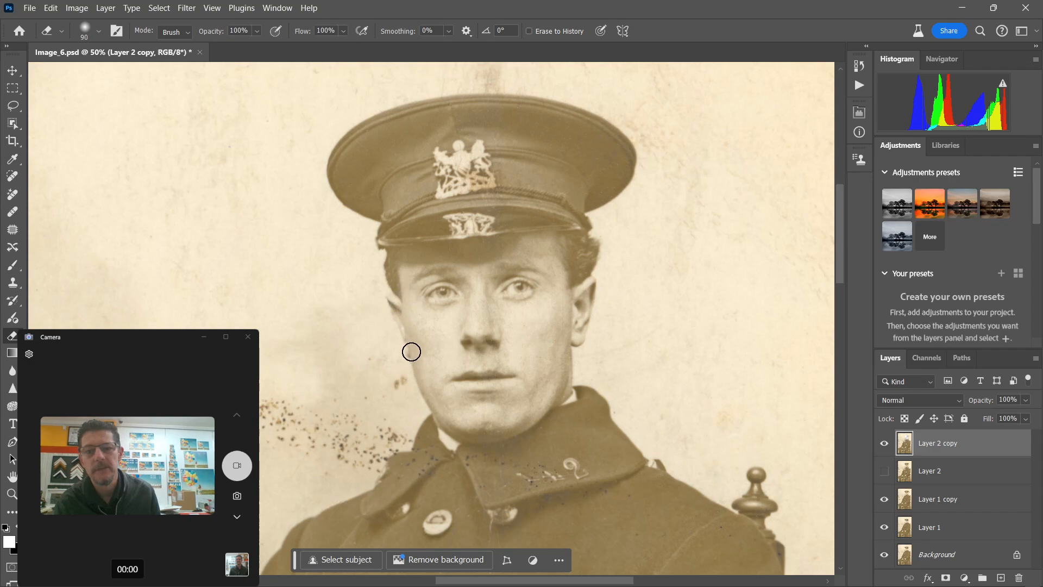
Check the erased outline, clear the selection, and erase the remaining hair and ear edges beside the face on Layer 2 copy.
ctrl+click(911, 445)
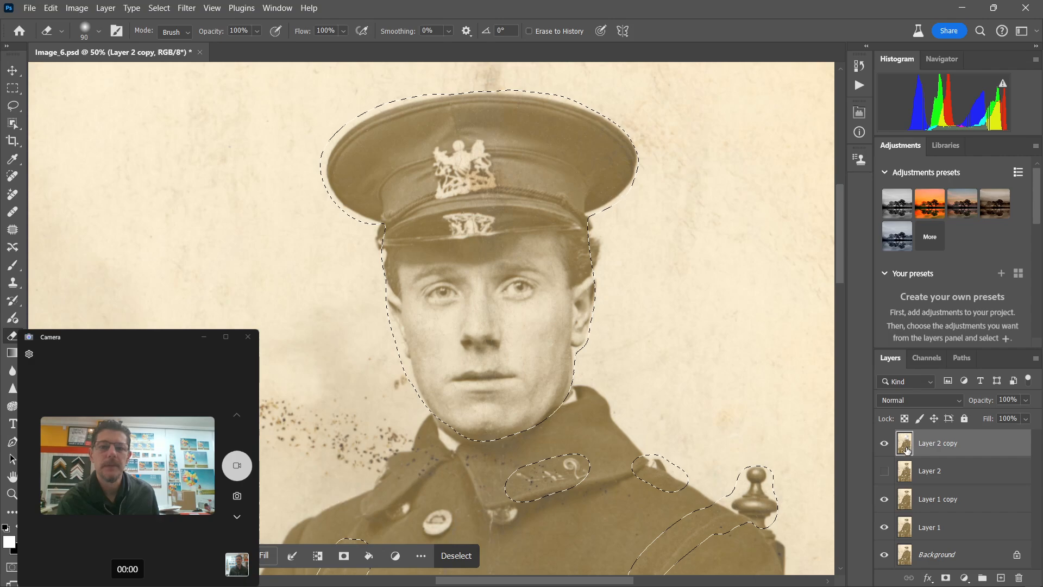
key(ctrl+d)
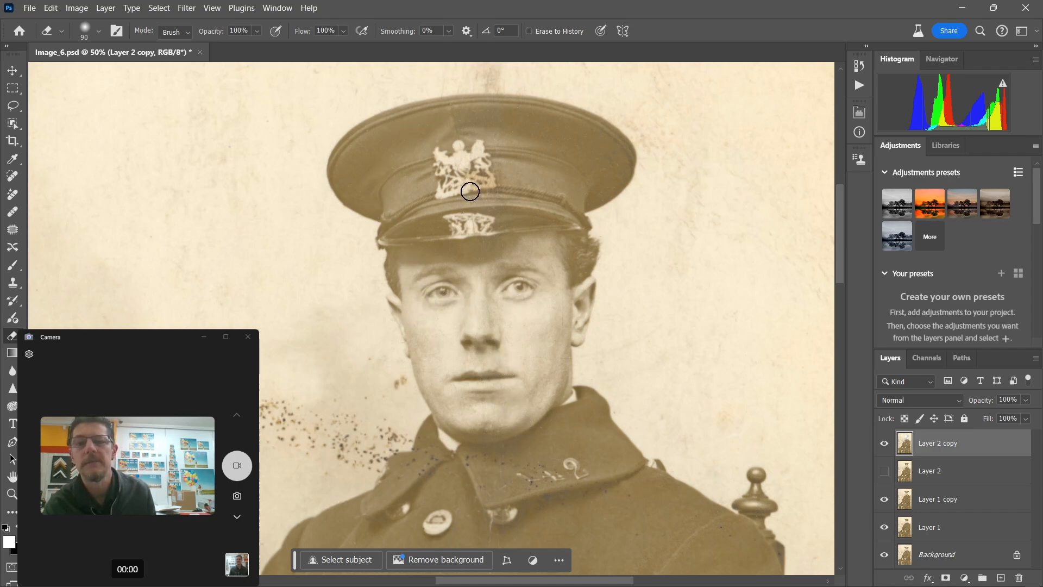
key(ctrl+minus)
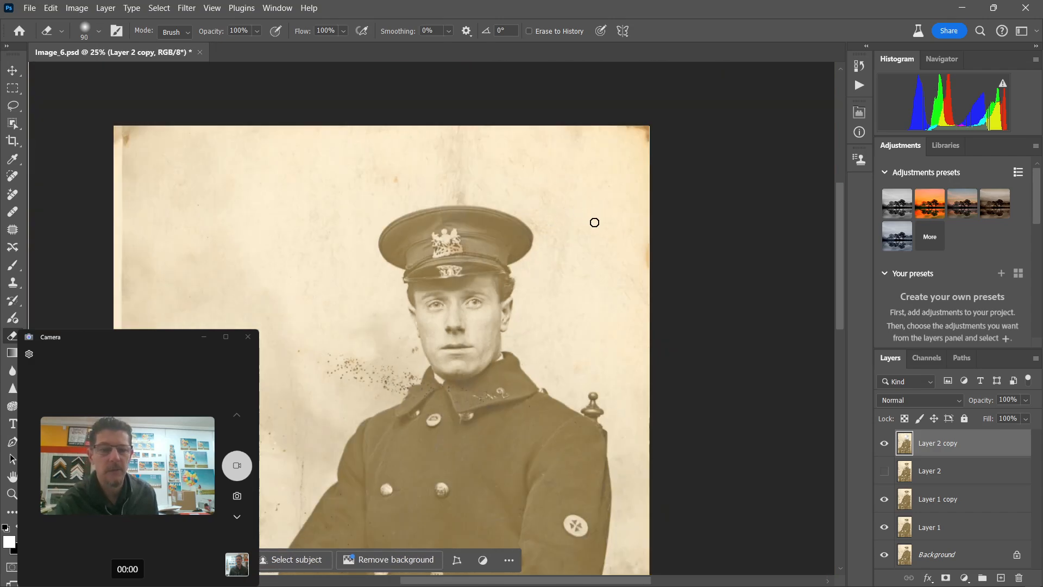
Load Layer 2 copy's transparency as a selection and inspect the figure with the layer hidden and shown.
ctrl+click(910, 446)
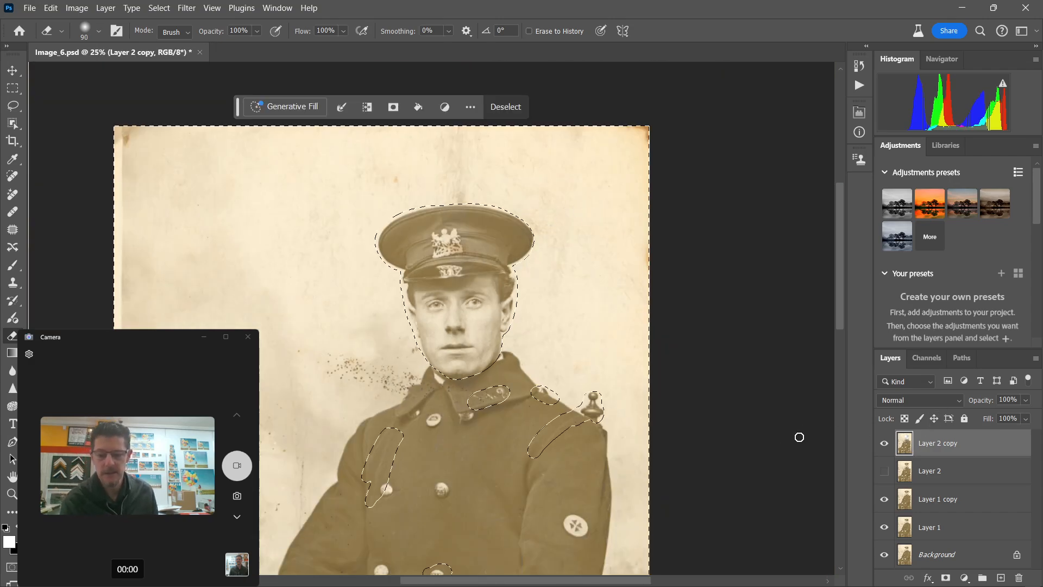
scroll(777, 358, down, 4)
key(ctrl+minus)
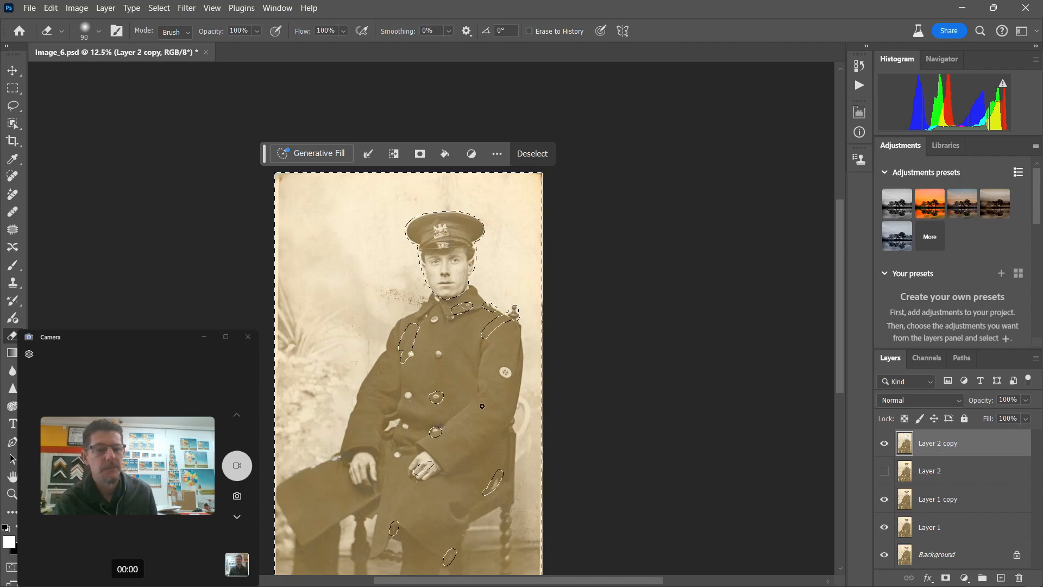
click(884, 444)
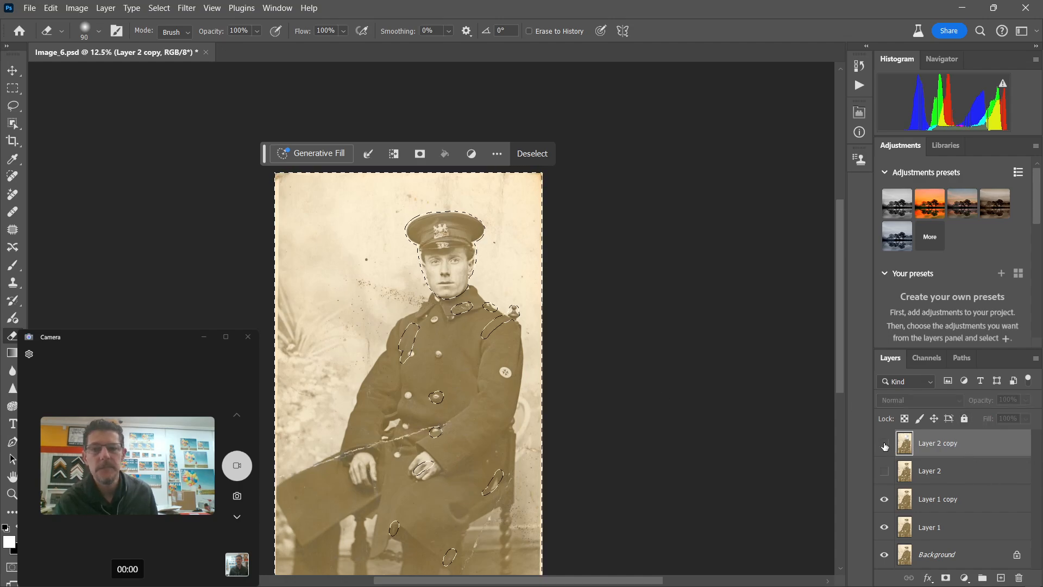
click(884, 444)
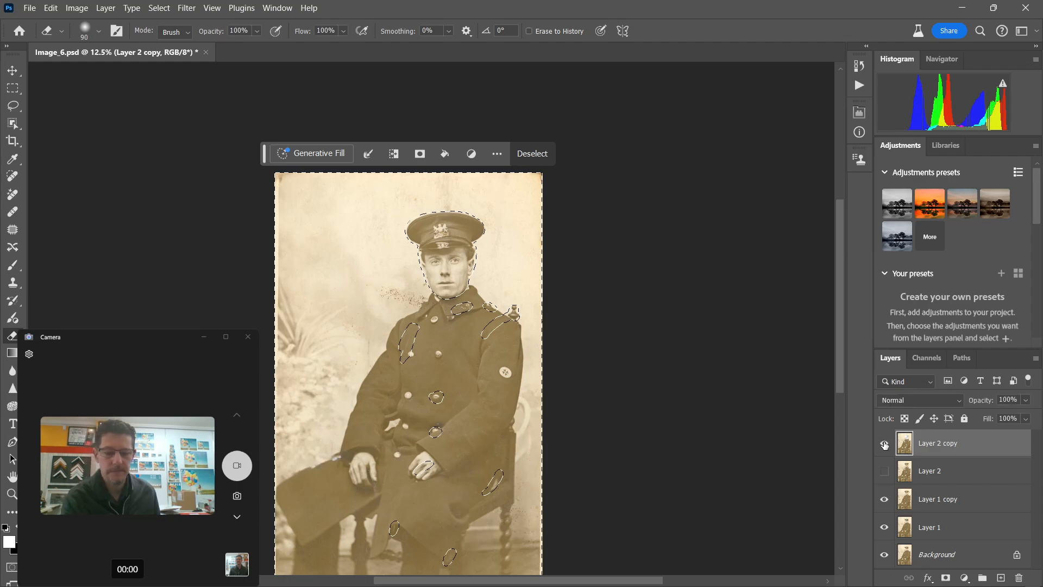
key(ctrl+plus)
scroll(782, 433, down, 3)
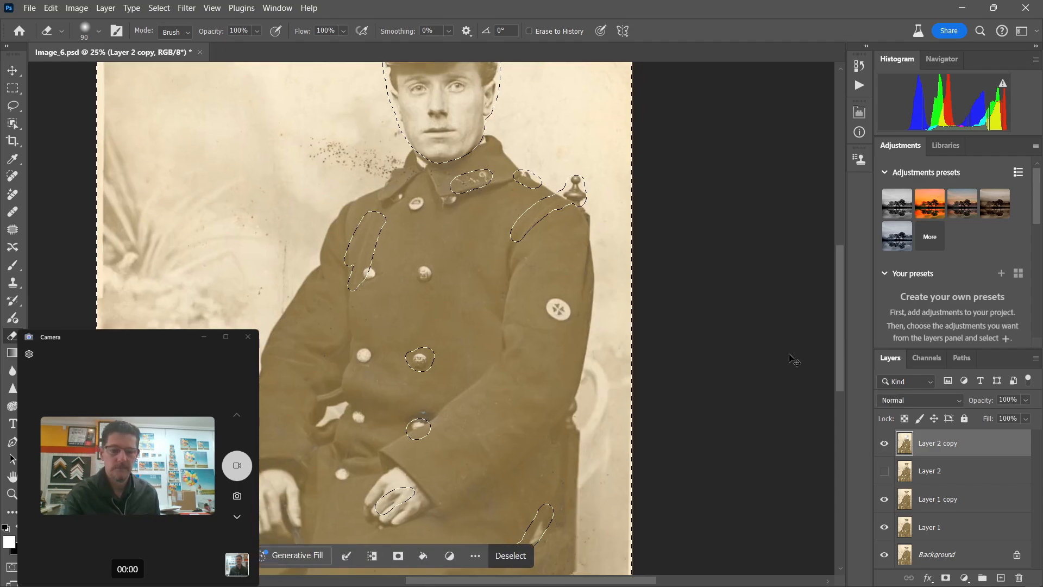
Compare the tear, specks and background of the whole portrait at 12.5% zoom with Layer 2 copy hidden and shown.
key(ctrl+minus)
key(ctrl+minus)
click(883, 444)
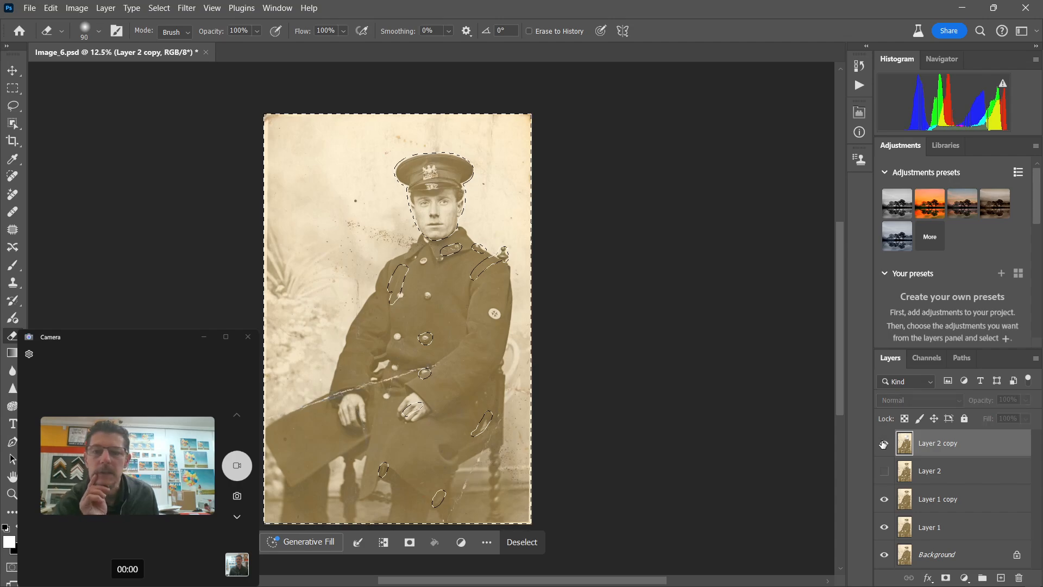
click(883, 444)
click(883, 444)
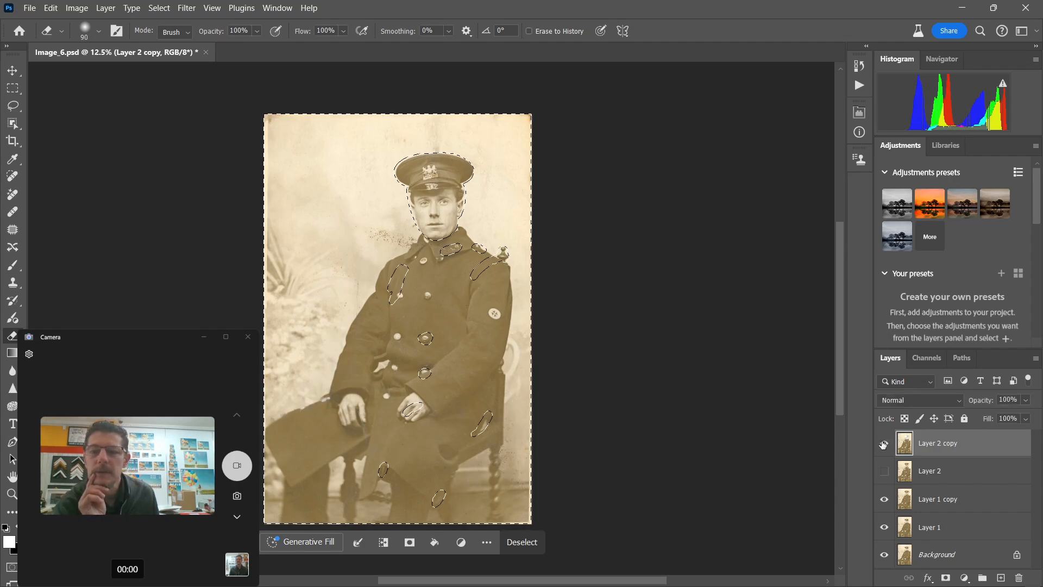
click(884, 444)
click(882, 445)
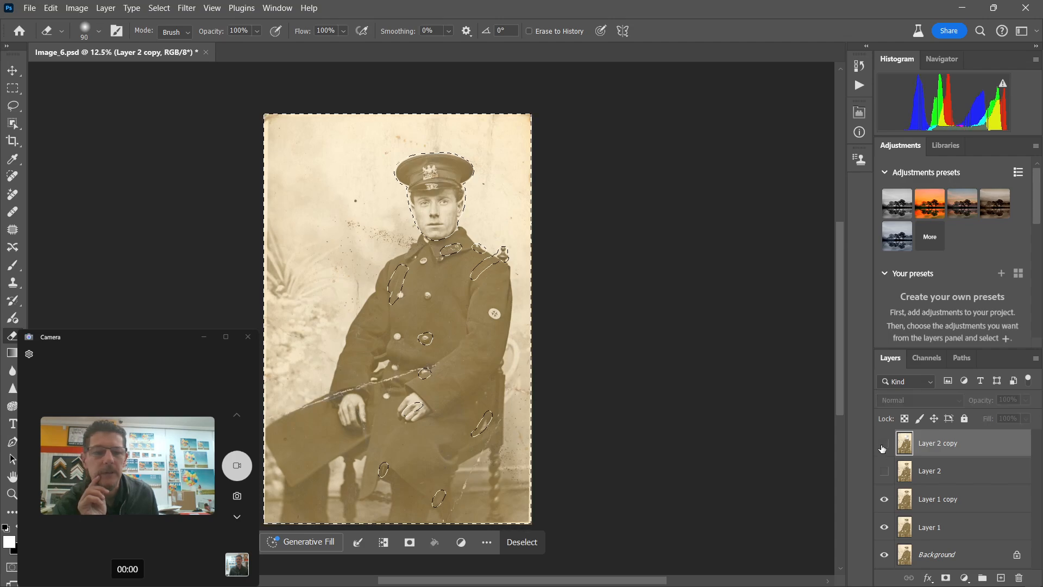
click(882, 444)
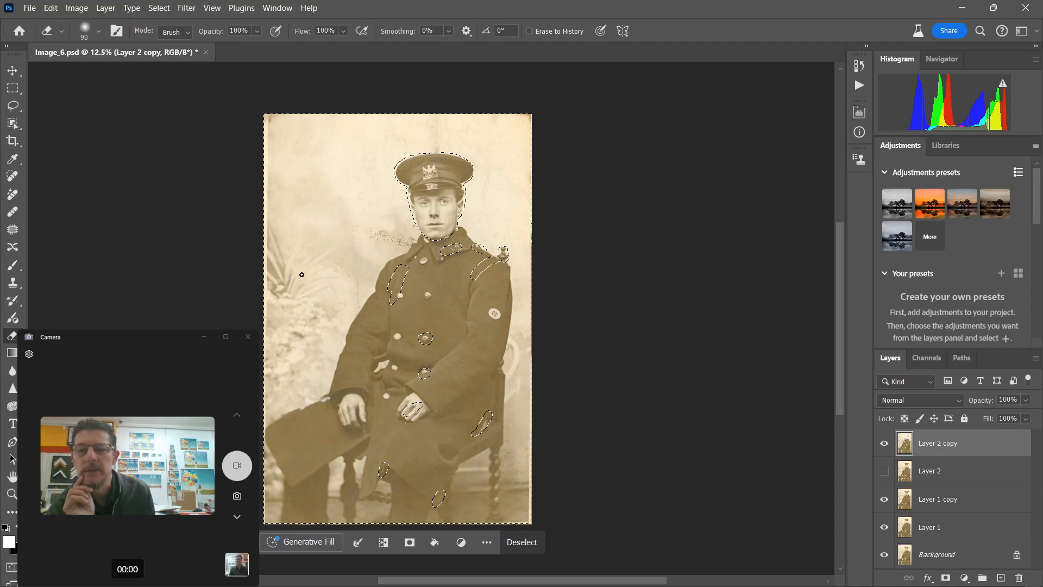
click(884, 444)
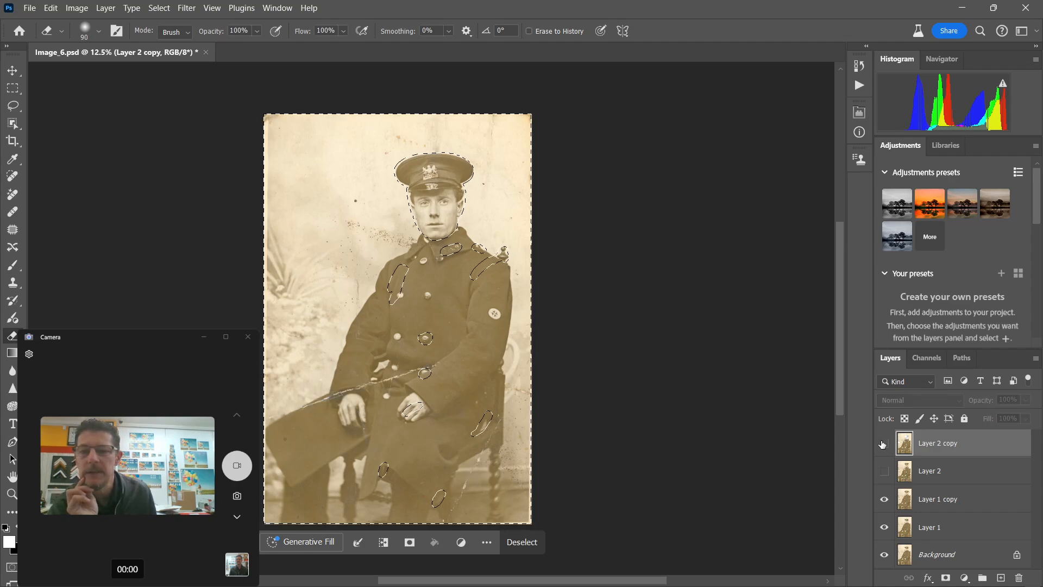
click(882, 444)
click(883, 445)
click(882, 443)
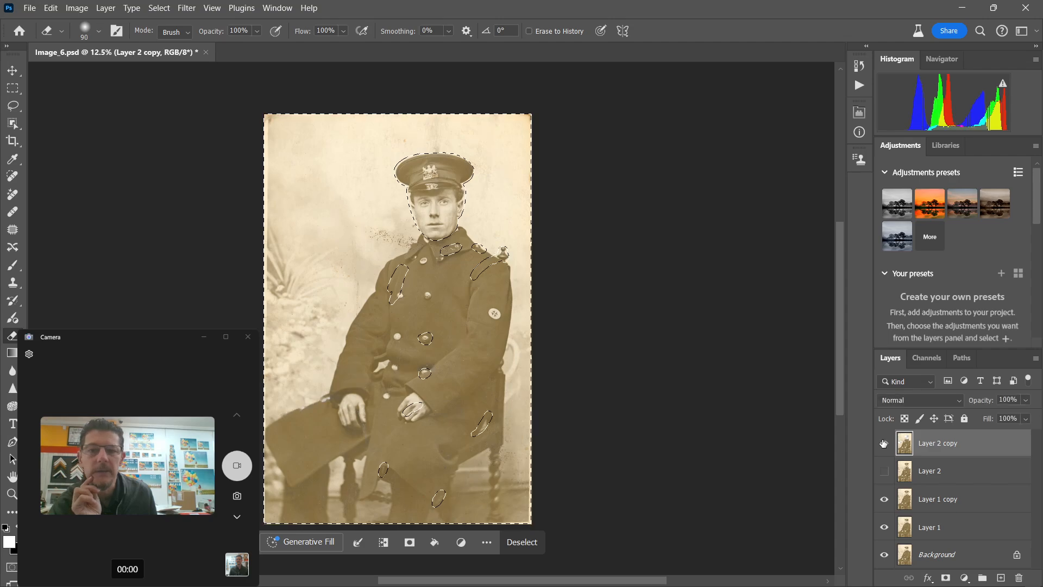
click(883, 444)
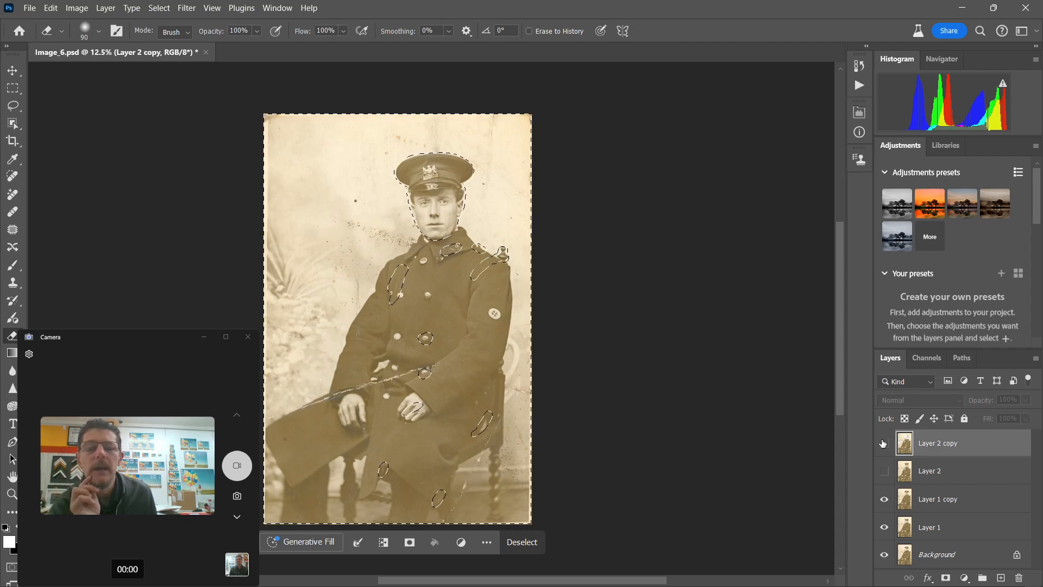
click(884, 445)
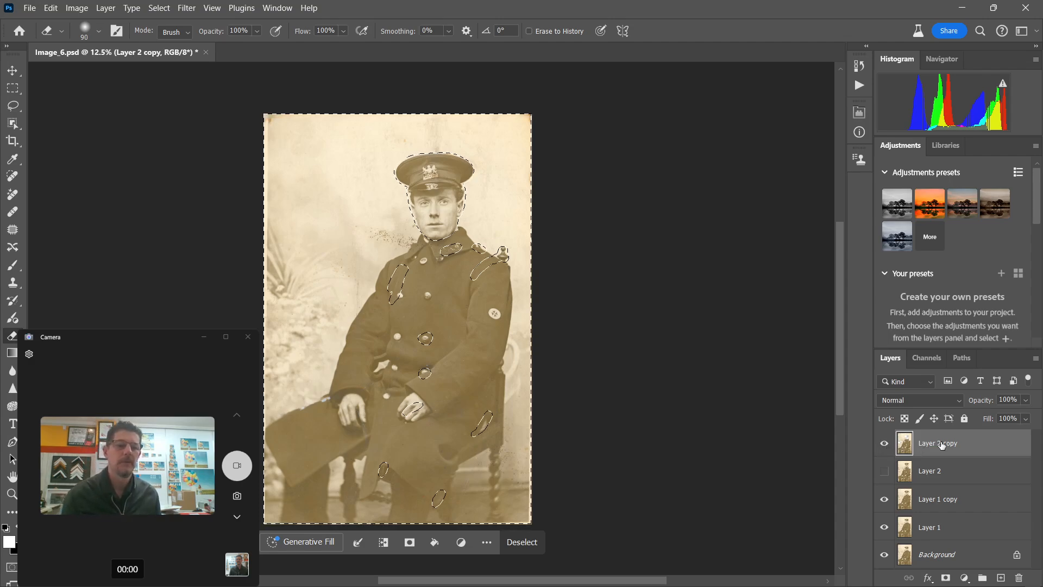
Move Layer 2 copy beneath the hidden Layer 2 in the layer stack.
drag(934, 444, 935, 479)
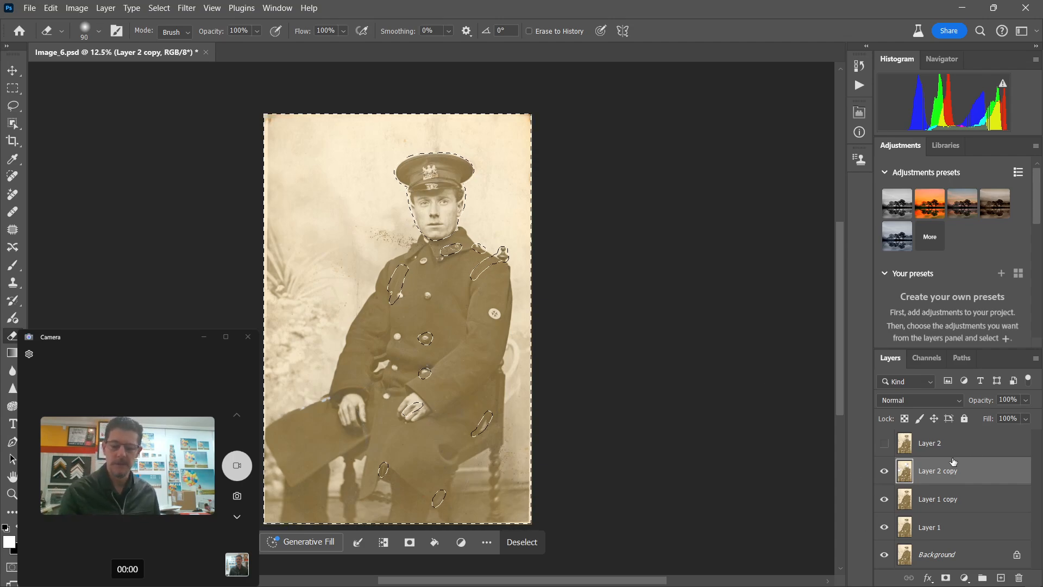
Try copying the selected area of Layer 2 copy to new layers and delete the extra duplicate.
key(ctrl+j)
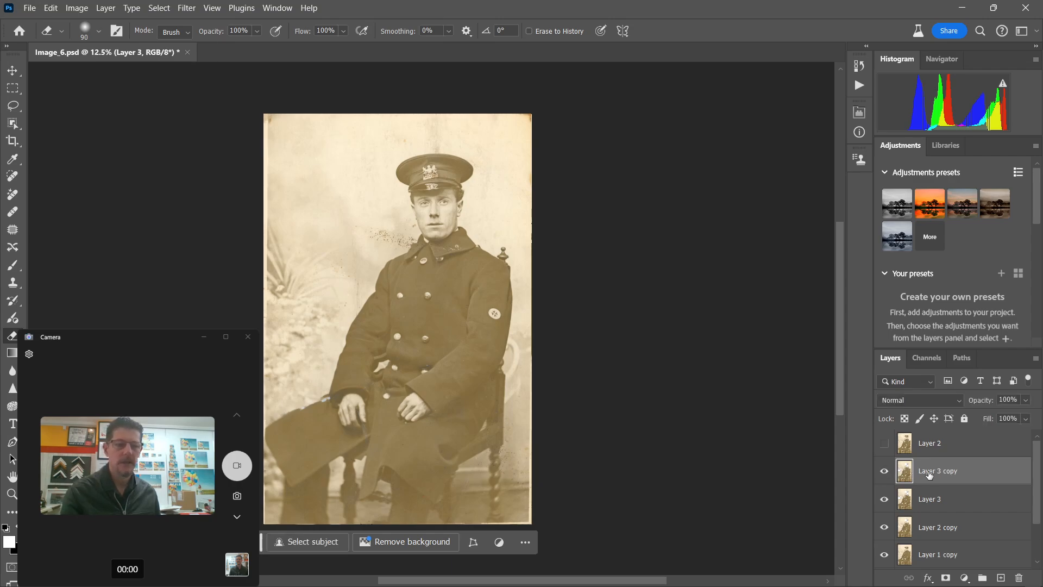
key(ctrl+j)
ctrl+click(911, 471)
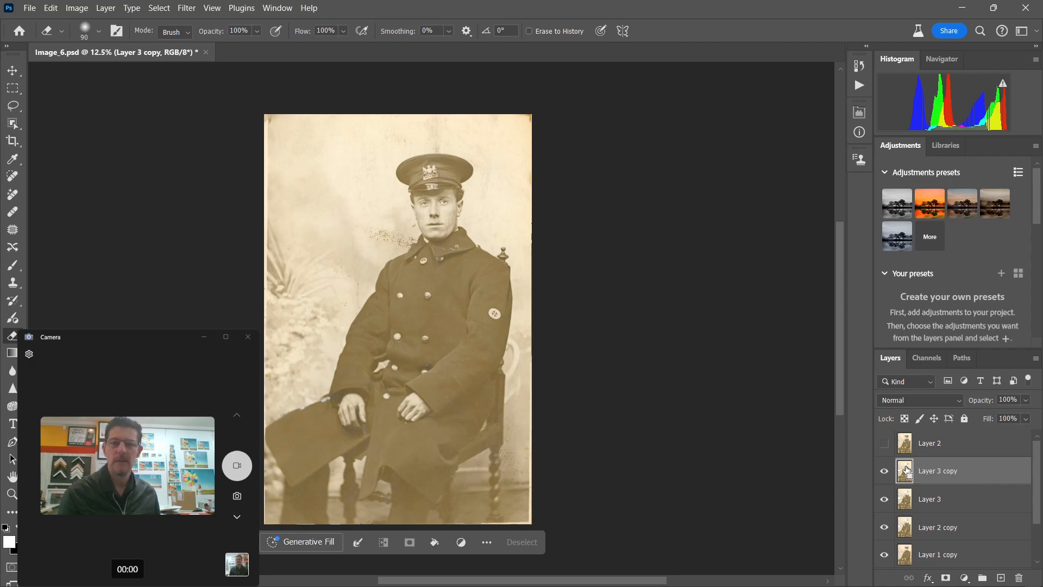
key(ctrl+d)
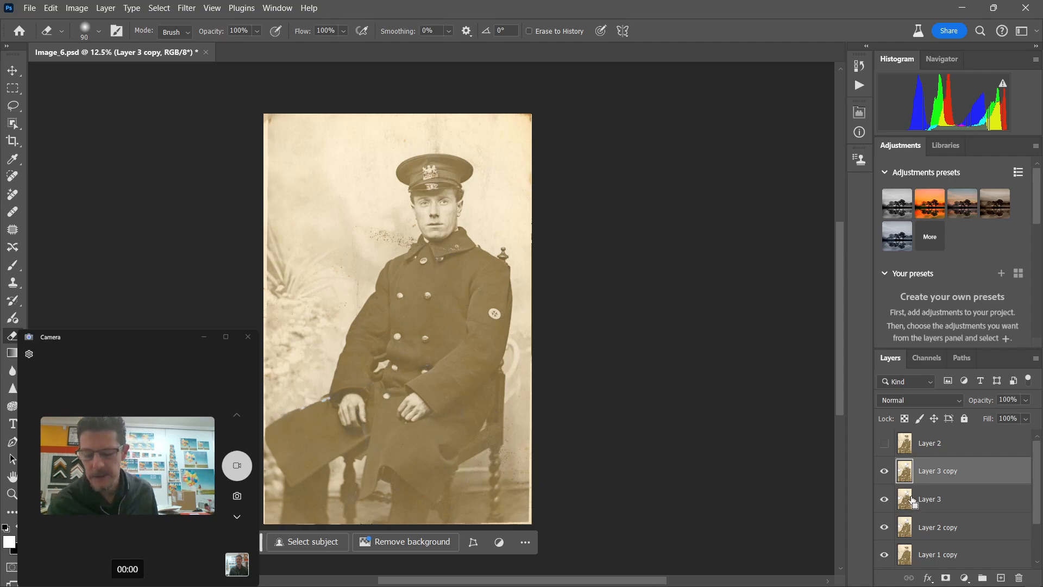
ctrl+click(914, 501)
key(ctrl+d)
key(Delete)
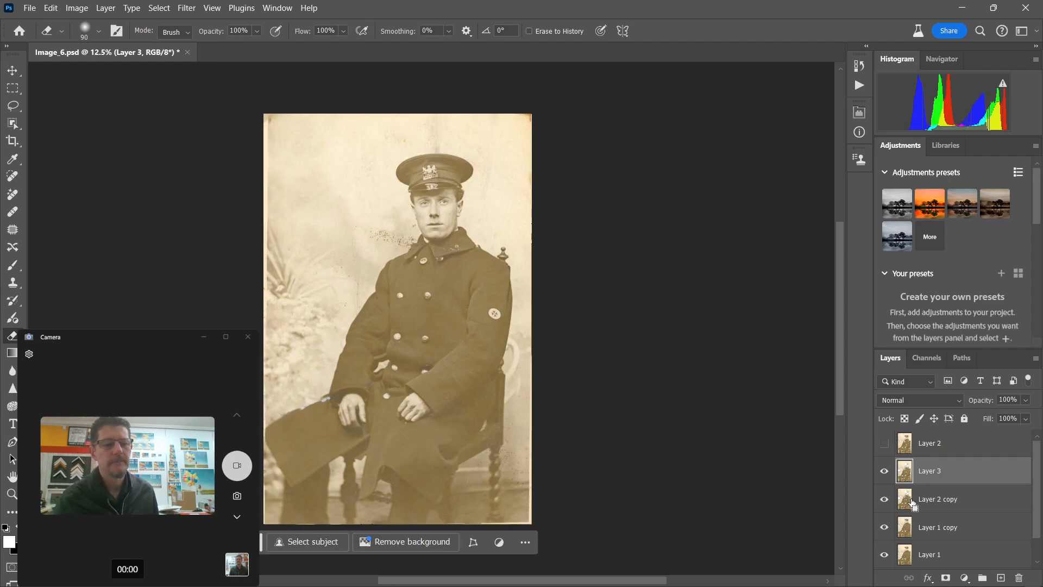
Compare the portrait with the copied Layer 3 hidden and shown, and undo back to the selected Layer 2 copy.
key(ctrl+z)
key(ctrl+z)
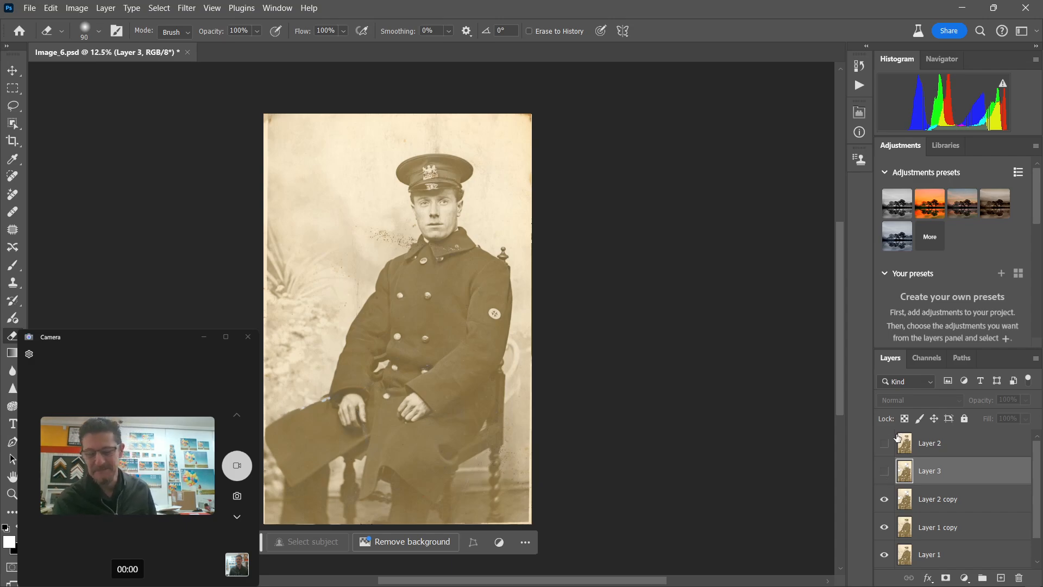
click(885, 470)
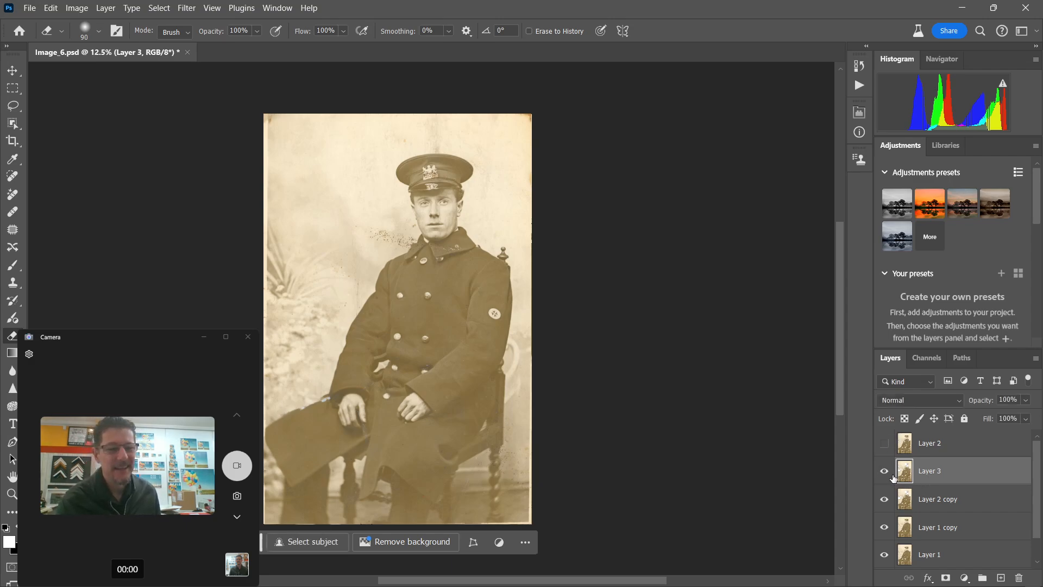
key(ctrl+comma)
key(ctrl+comma)
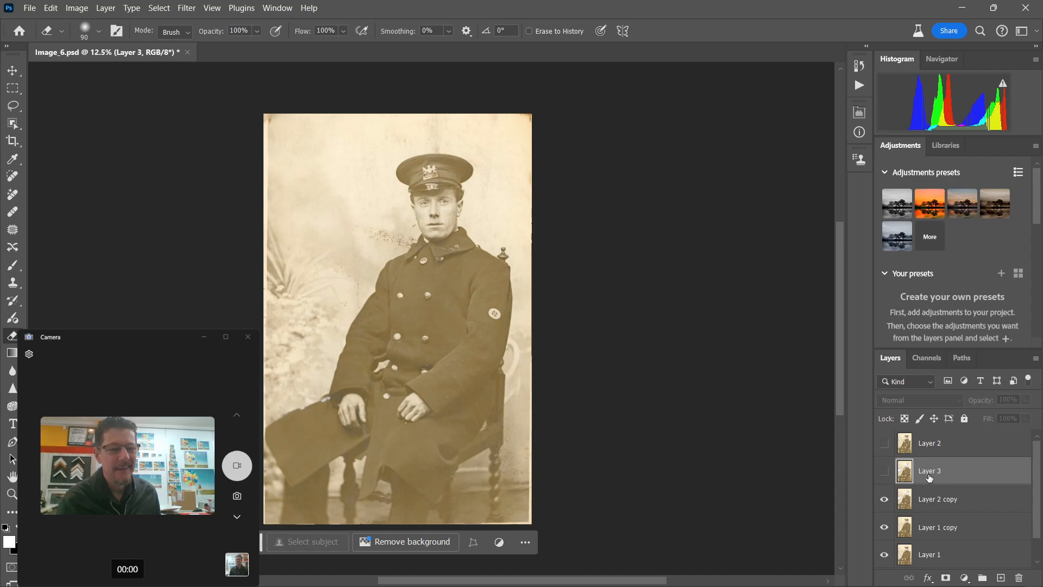
key(ctrl+z)
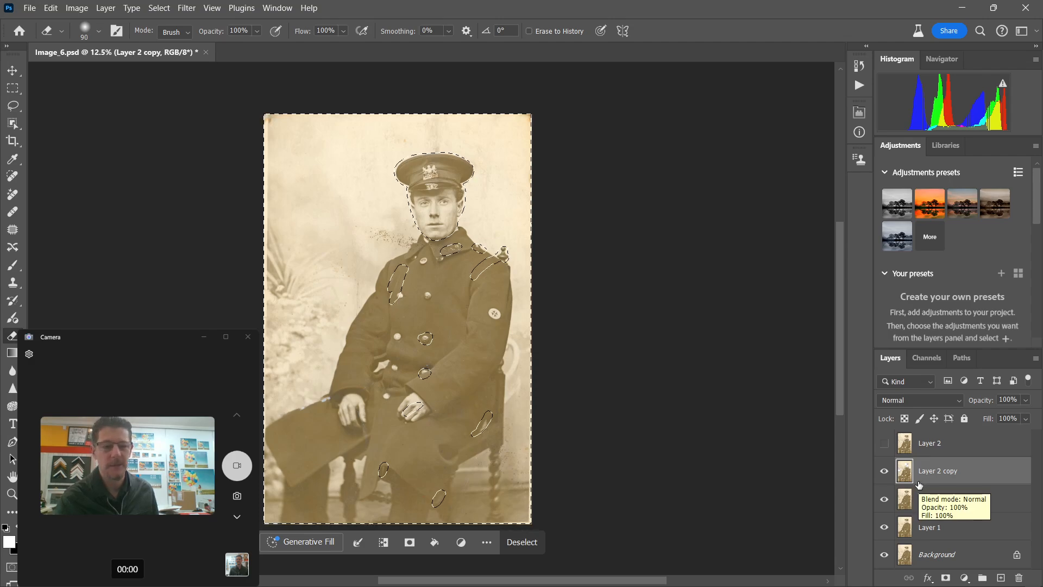
Try deleting the selected pixels from Layer 2 copy, and undo the deletion so the selection is active again.
key(Delete)
key(ctrl+d)
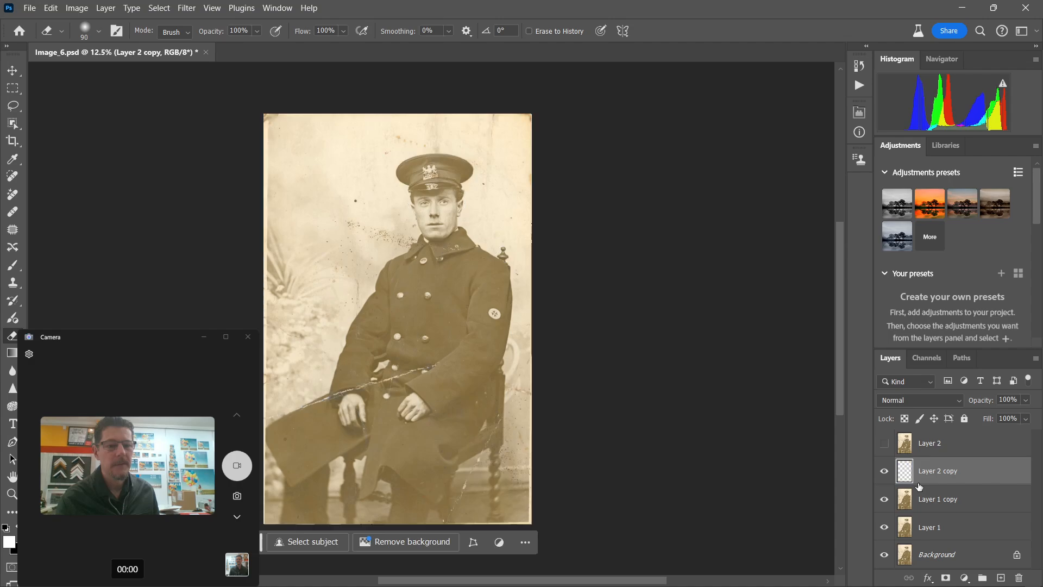
key(ctrl+z)
key(ctrl+z)
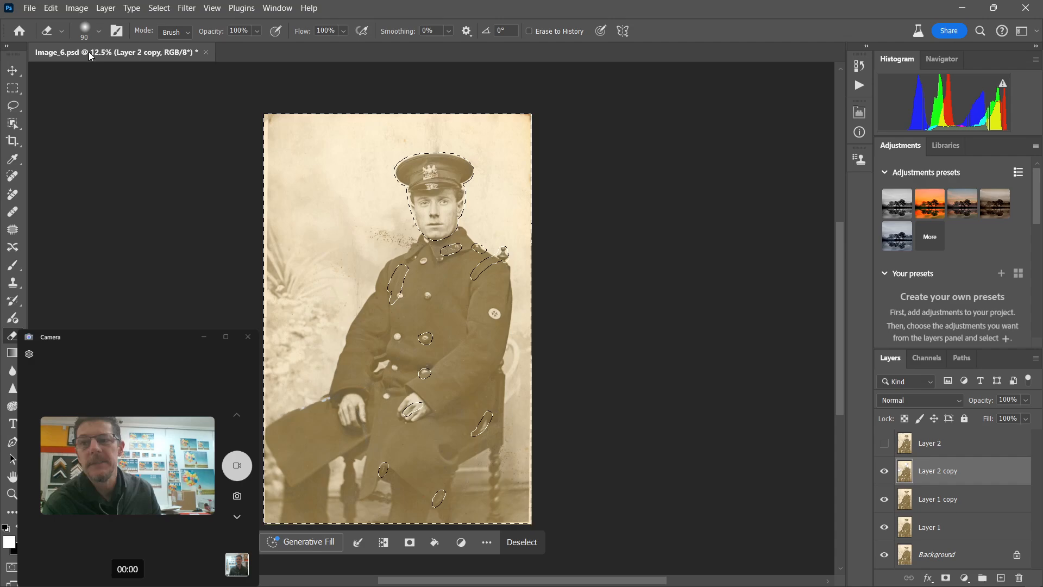
Merge Layer 2 copy down into Layer 1 copy and clear the selection.
click(106, 13)
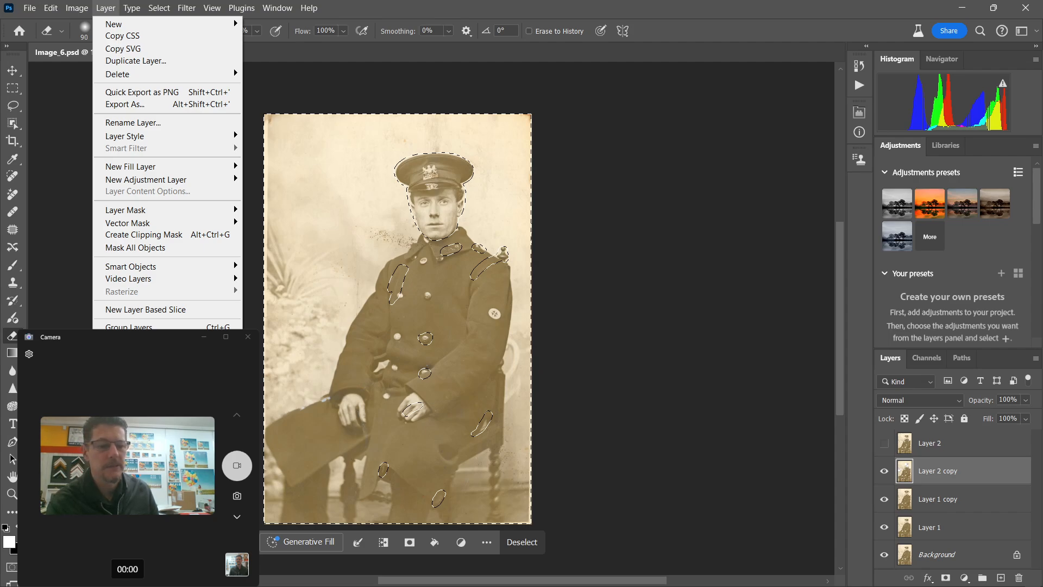
click(936, 469)
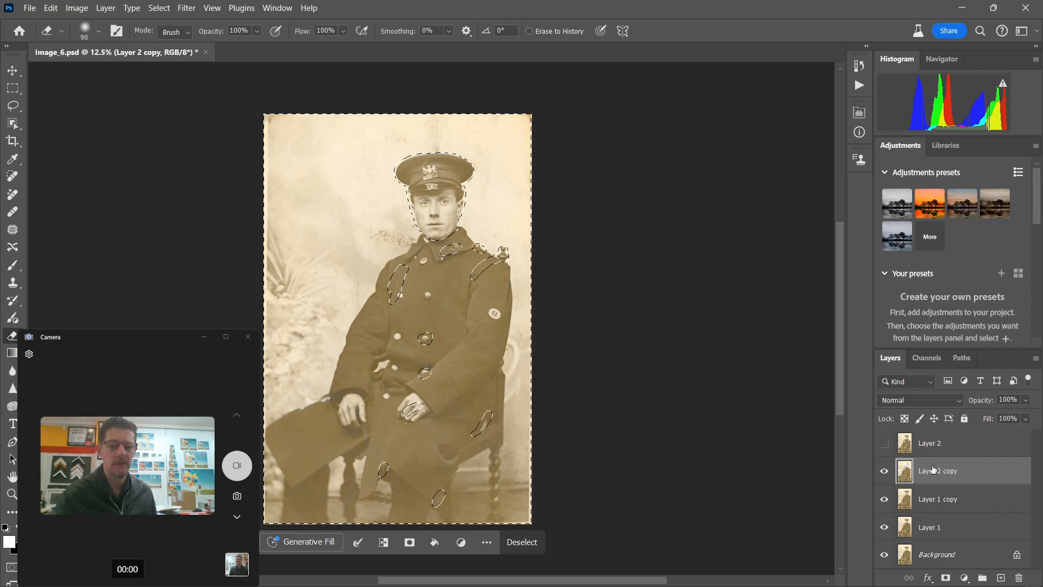
key(Delete)
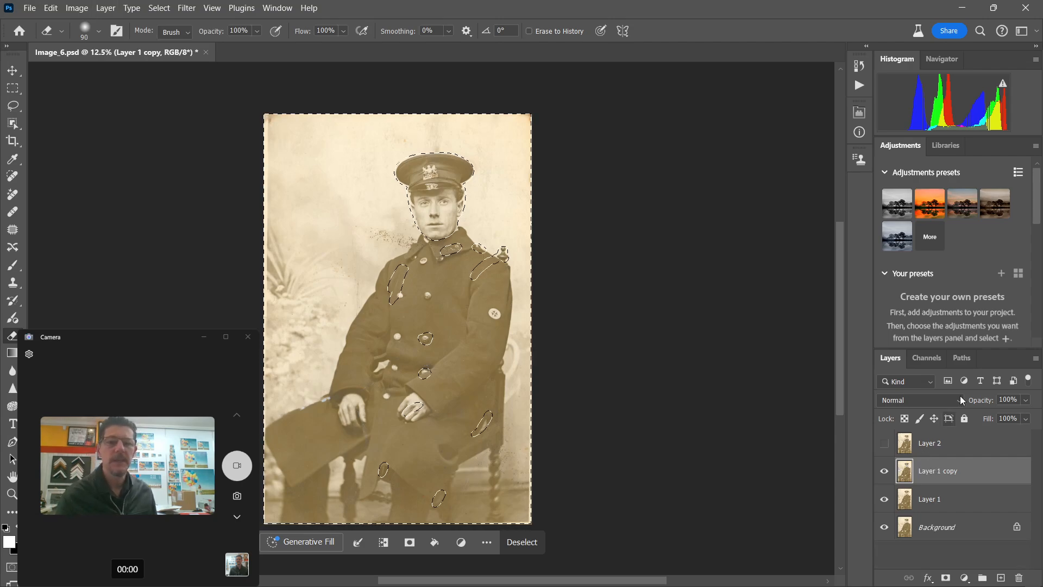
key(ctrl+d)
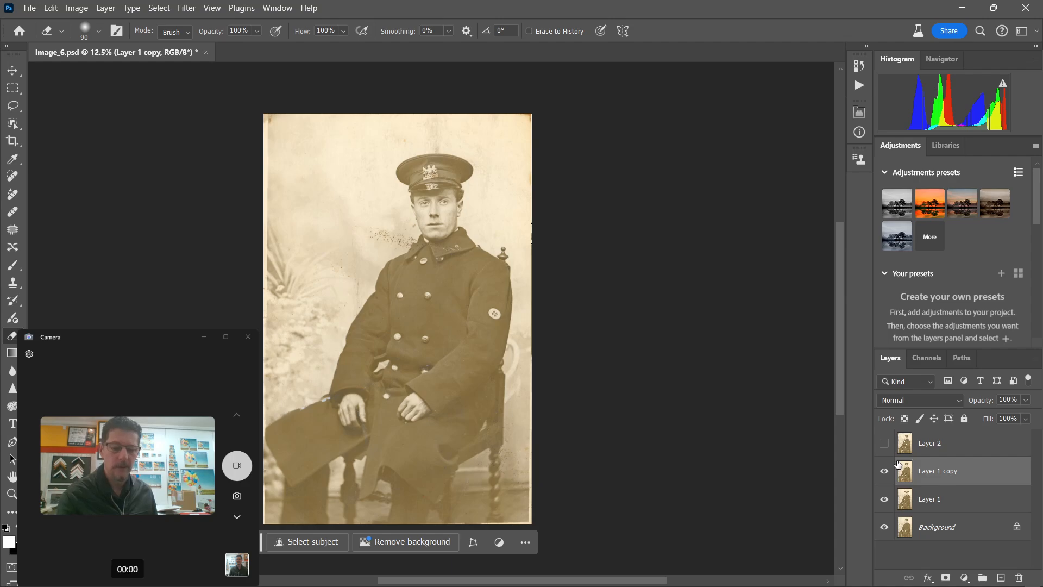
Check the merged portrait at 25% zoom and save Image_6.psd.
key(ctrl+plus)
key(ctrl+plus)
drag(573, 239, 549, 360)
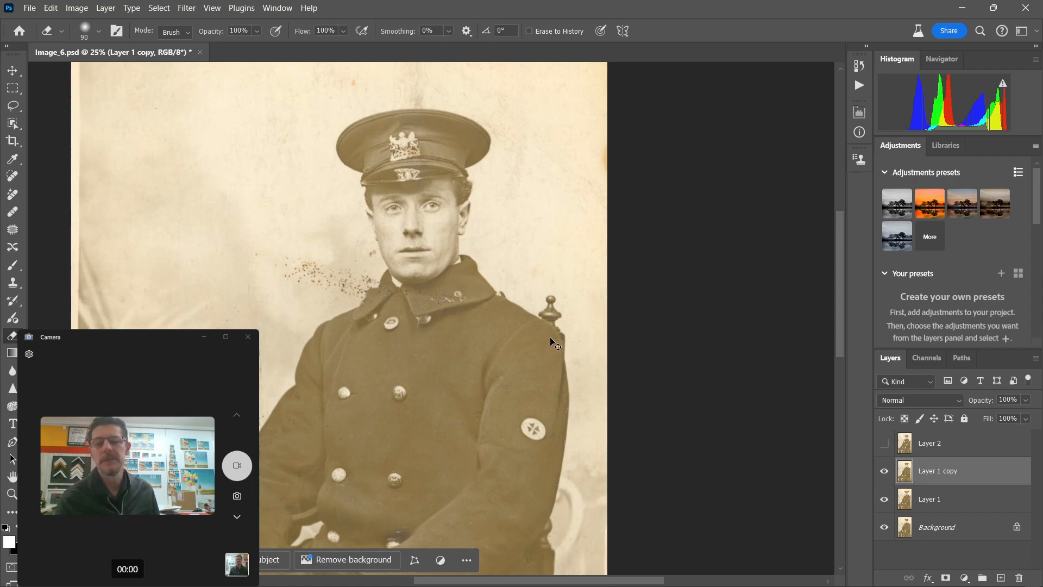
click(914, 531)
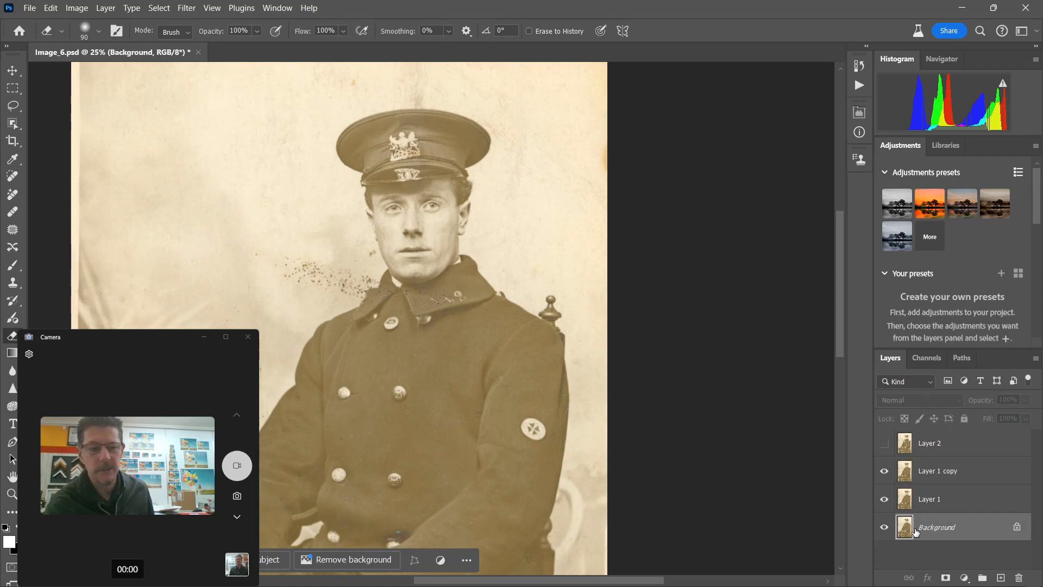
key(ctrl+s)
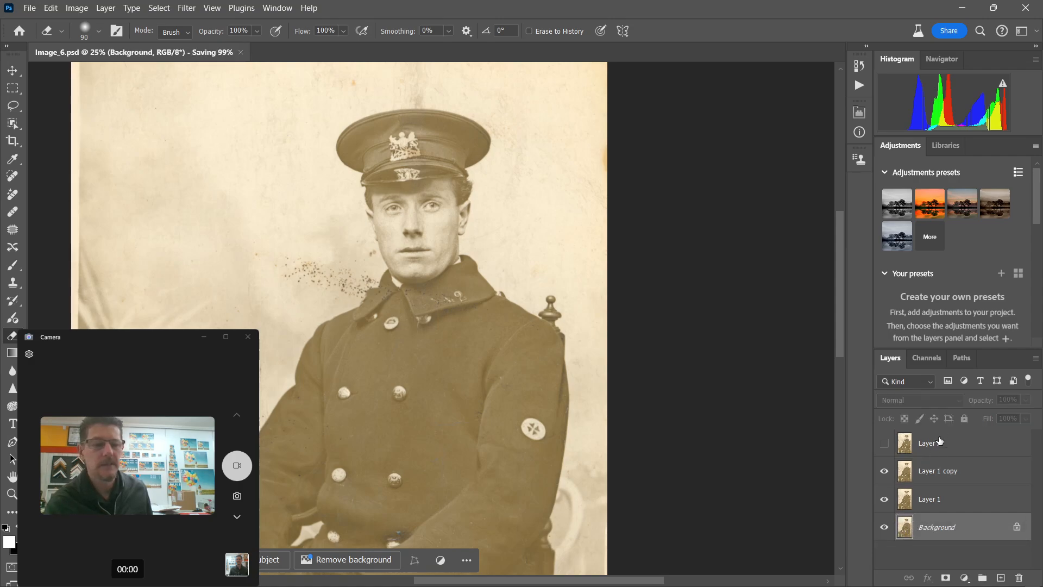
Make Layer 1 copy active, move the contextual task bar off the figure to the canvas corner, and pin its position.
click(929, 471)
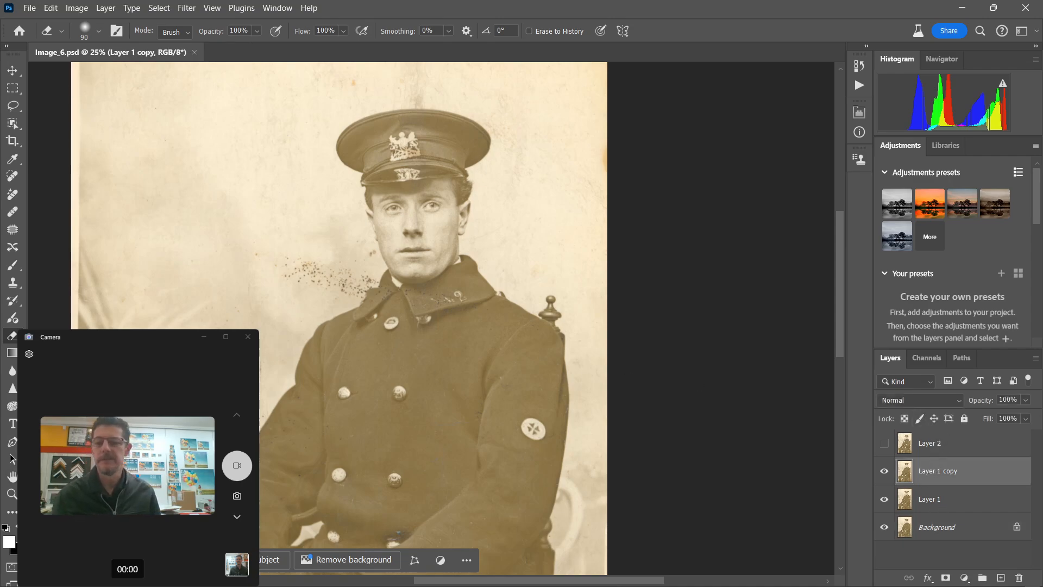
drag(399, 560, 234, 74)
click(302, 74)
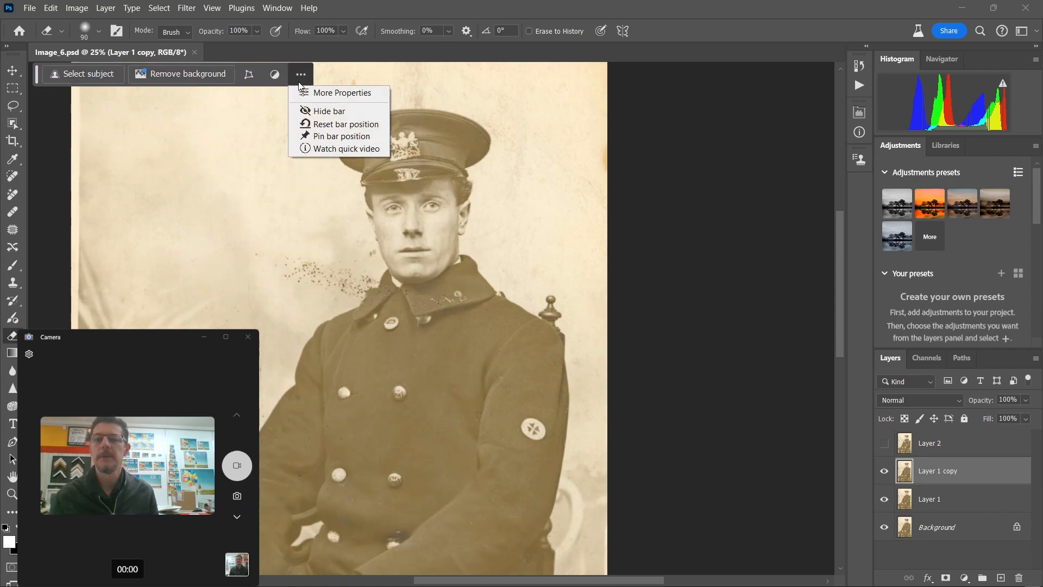
click(340, 137)
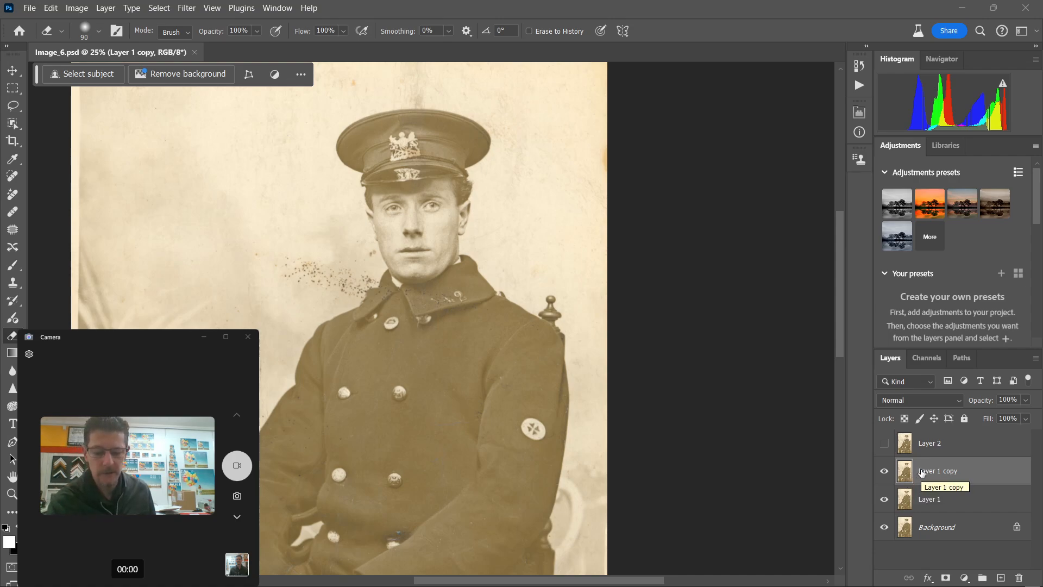
Duplicate Layer 1 copy and outline the stained upper-left corner of the photo with the Lasso tool.
key(ctrl+j)
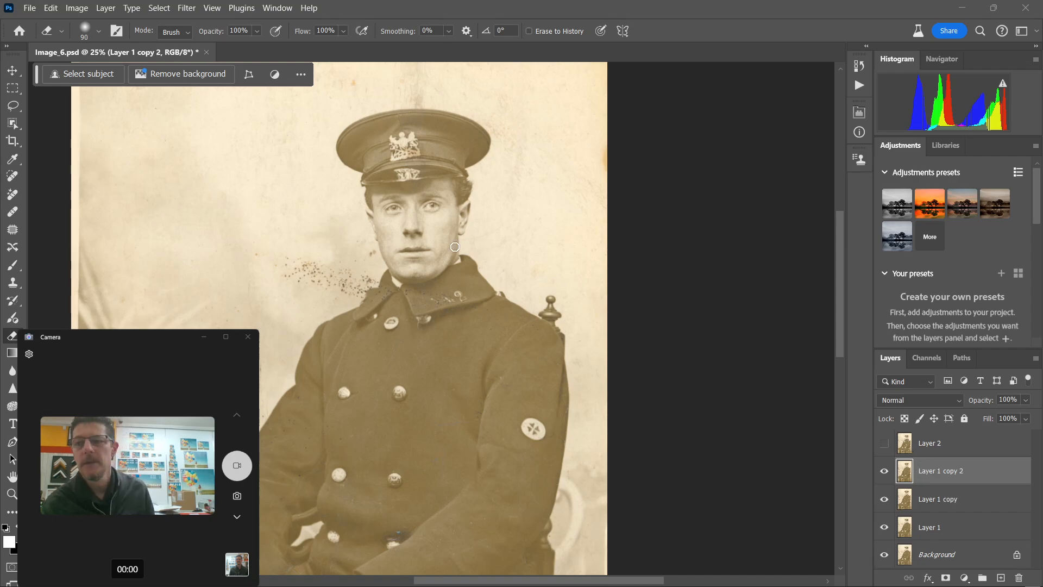
click(13, 105)
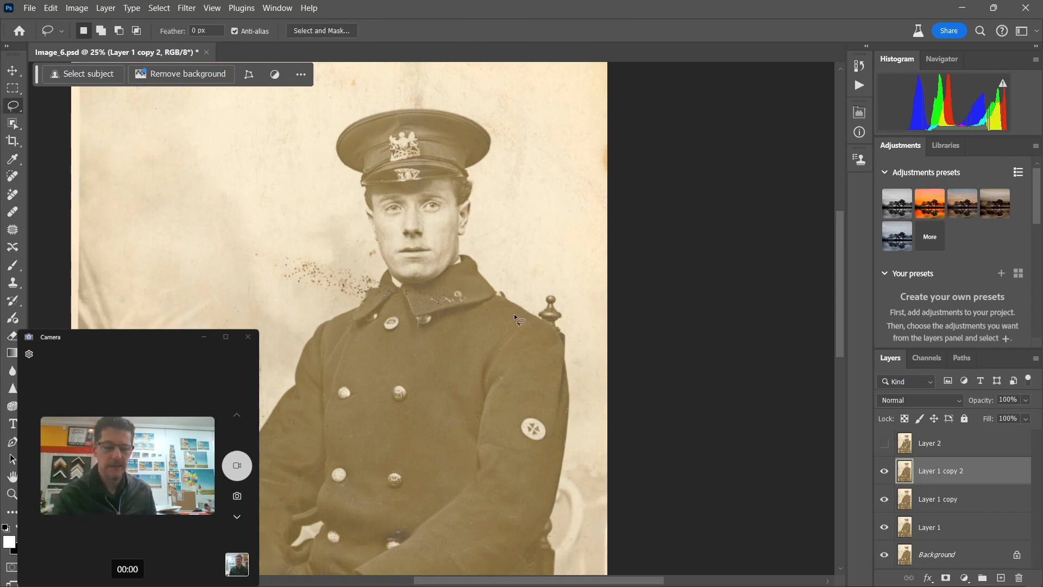
key(ctrl+plus)
drag(465, 257, 660, 451)
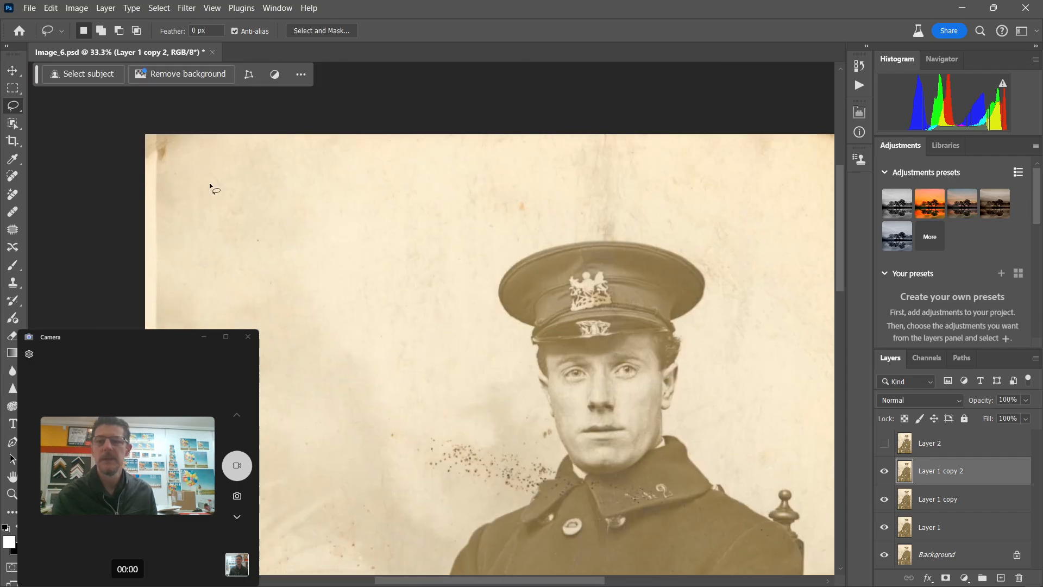
mouse_move(175, 142)
mouse_down()
mouse_move(158, 220)
mouse_move(218, 189)
mouse_up()
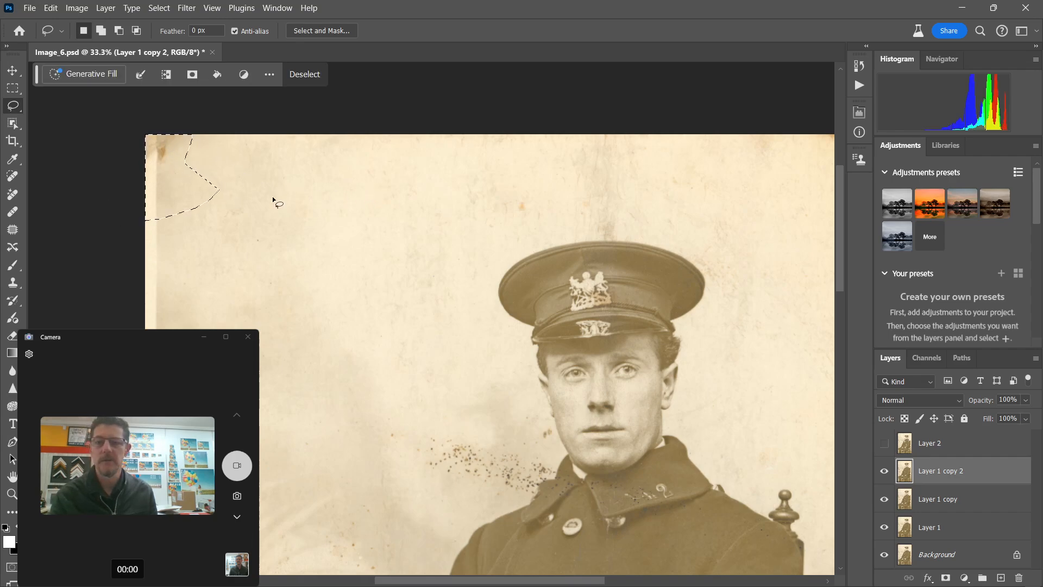
Add the blemishes beside the stained corner and those above and left of the cap to the lasso selection.
key(shift)
mouse_move(254, 183)
mouse_down()
mouse_move(239, 204)
mouse_move(251, 223)
mouse_up()
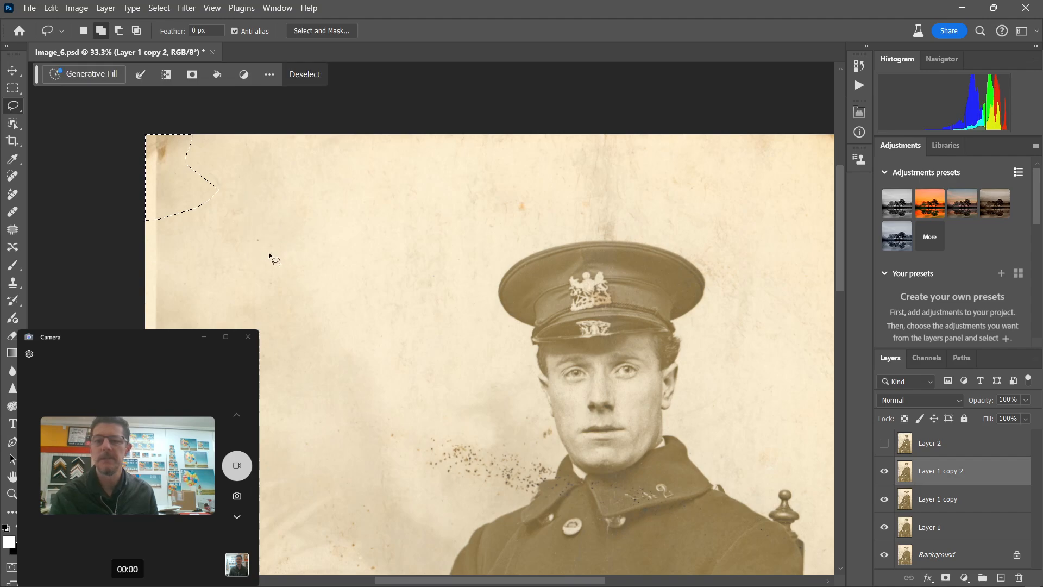
drag(267, 262, 275, 284)
mouse_move(471, 196)
mouse_down()
mouse_move(462, 201)
mouse_move(478, 194)
mouse_up()
mouse_move(514, 195)
mouse_down()
mouse_move(519, 220)
mouse_move(501, 186)
mouse_up()
mouse_move(478, 167)
mouse_down()
mouse_move(487, 178)
mouse_move(465, 181)
mouse_up()
drag(433, 204, 431, 211)
mouse_move(415, 251)
mouse_down()
mouse_move(436, 225)
mouse_move(461, 241)
mouse_up()
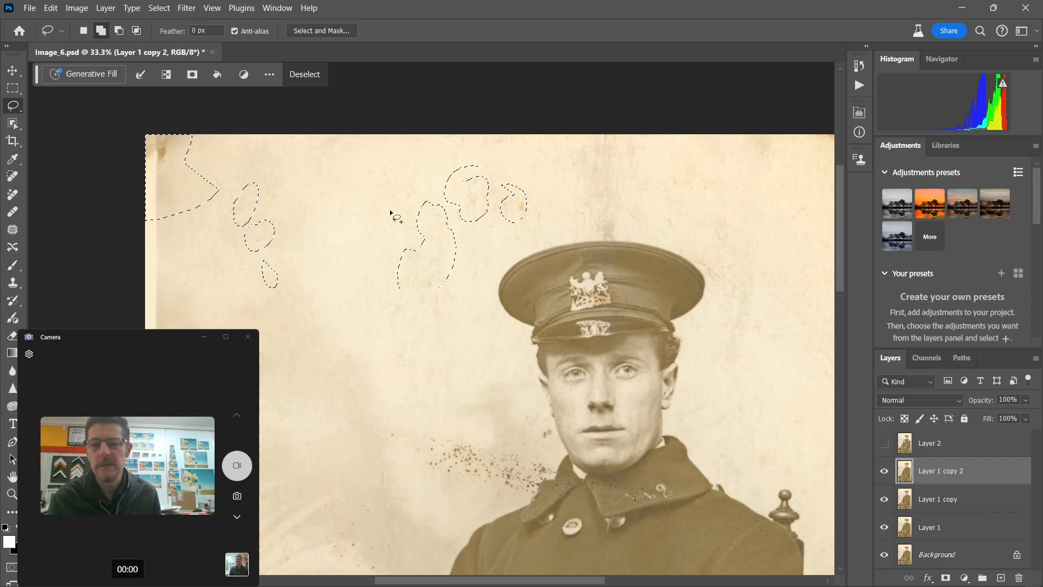
Add the remaining marks in the background left of the cap and the stain on the photo's top edge to the selection.
drag(361, 212, 363, 219)
mouse_move(365, 278)
mouse_down()
mouse_move(346, 318)
mouse_move(374, 269)
mouse_up()
mouse_move(359, 322)
mouse_down()
mouse_move(385, 329)
mouse_move(379, 320)
mouse_up()
drag(262, 315, 277, 271)
mouse_move(498, 133)
mouse_down()
mouse_move(484, 146)
mouse_move(547, 131)
mouse_up()
Add the dark crease above the cap and the stained background to the cap's right to the selection.
drag(570, 211, 568, 236)
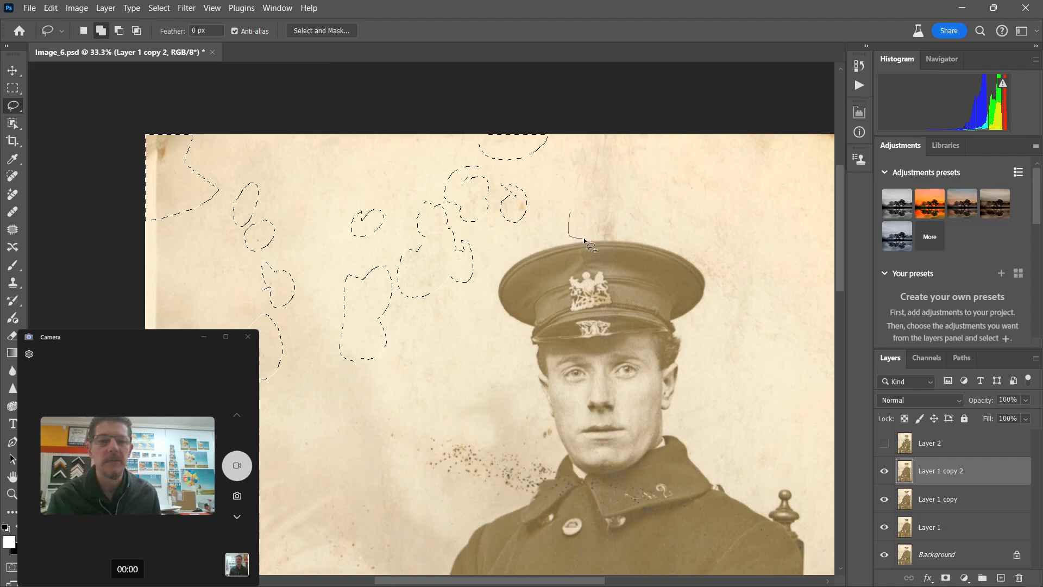
mouse_move(641, 221)
mouse_down()
mouse_move(571, 137)
mouse_move(545, 181)
mouse_move(569, 224)
mouse_up()
mouse_move(544, 192)
mouse_down()
mouse_move(537, 195)
mouse_move(552, 216)
mouse_up()
drag(522, 212, 512, 240)
mouse_move(661, 207)
mouse_down()
mouse_move(677, 253)
mouse_move(707, 272)
mouse_move(737, 353)
mouse_move(826, 207)
mouse_move(604, 119)
mouse_up()
mouse_move(783, 159)
mouse_down()
mouse_move(774, 176)
mouse_move(801, 147)
mouse_up()
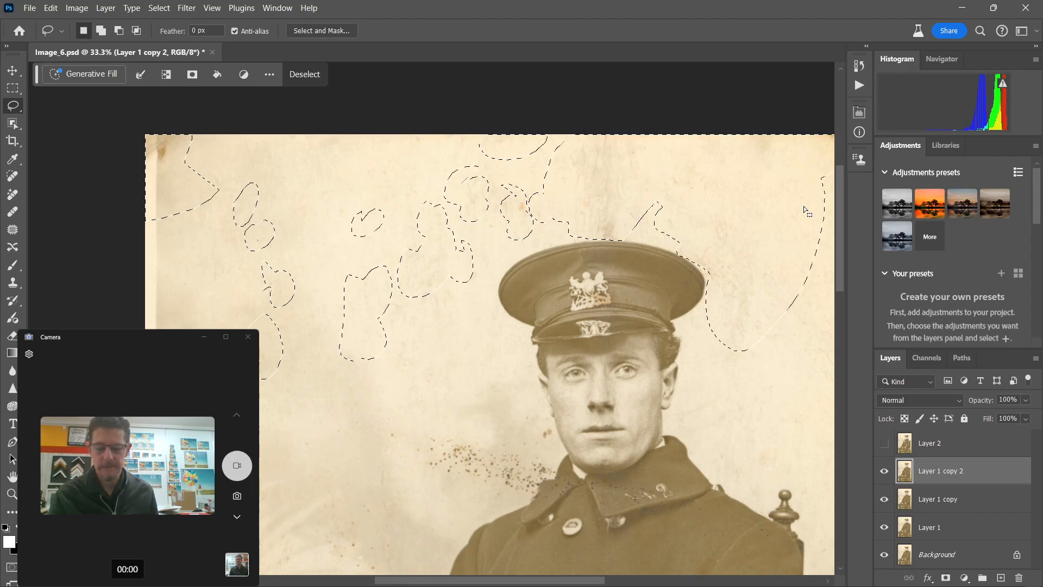
Extend the selection over the blemishes along the photo's right edge and in the background right of the face.
mouse_move(809, 182)
mouse_down()
mouse_move(699, 179)
mouse_move(658, 157)
mouse_move(747, 126)
mouse_move(705, 194)
mouse_move(591, 237)
mouse_move(555, 334)
mouse_move(567, 315)
mouse_up()
mouse_move(565, 360)
mouse_down()
mouse_move(567, 385)
mouse_move(567, 376)
mouse_up()
drag(576, 398, 625, 388)
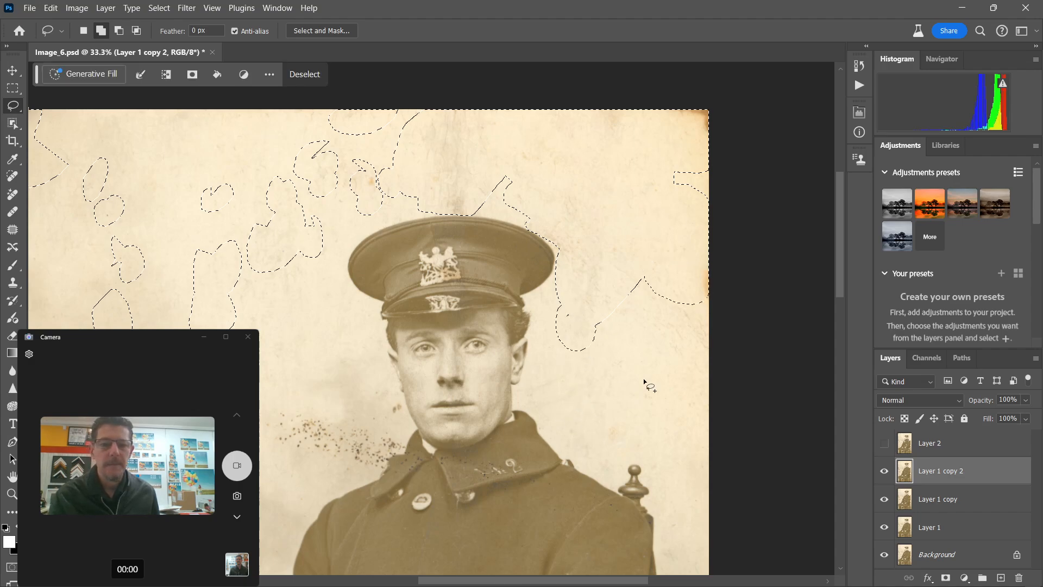
drag(681, 369, 701, 302)
mouse_move(581, 346)
mouse_down()
mouse_move(562, 385)
mouse_move(617, 422)
mouse_up()
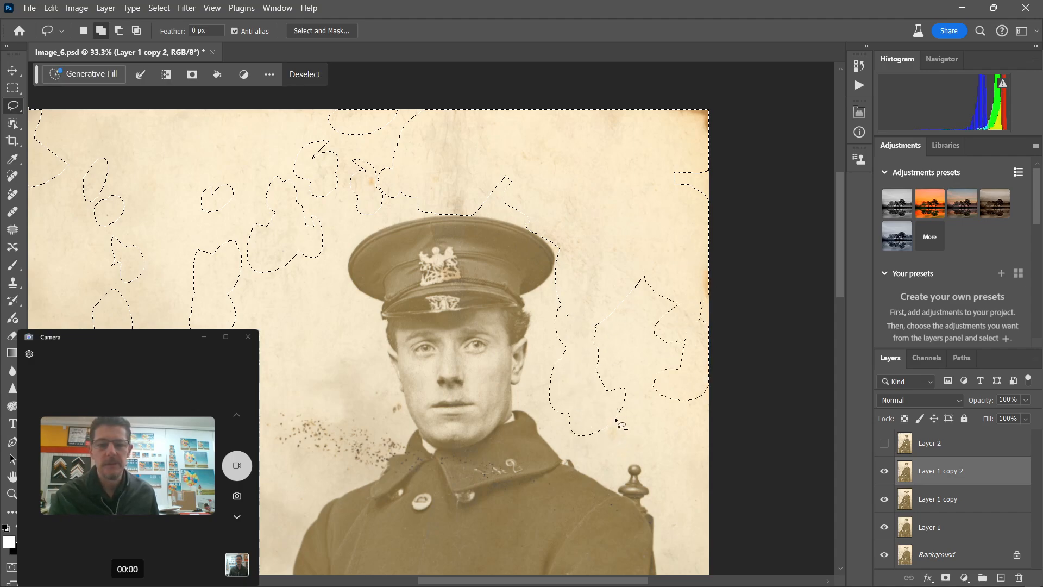
Add the spots beside the cheek and the cluster of brown specks left of the collar to the selection.
mouse_move(382, 405)
mouse_down()
mouse_move(396, 419)
mouse_move(382, 401)
mouse_up()
drag(378, 382, 364, 389)
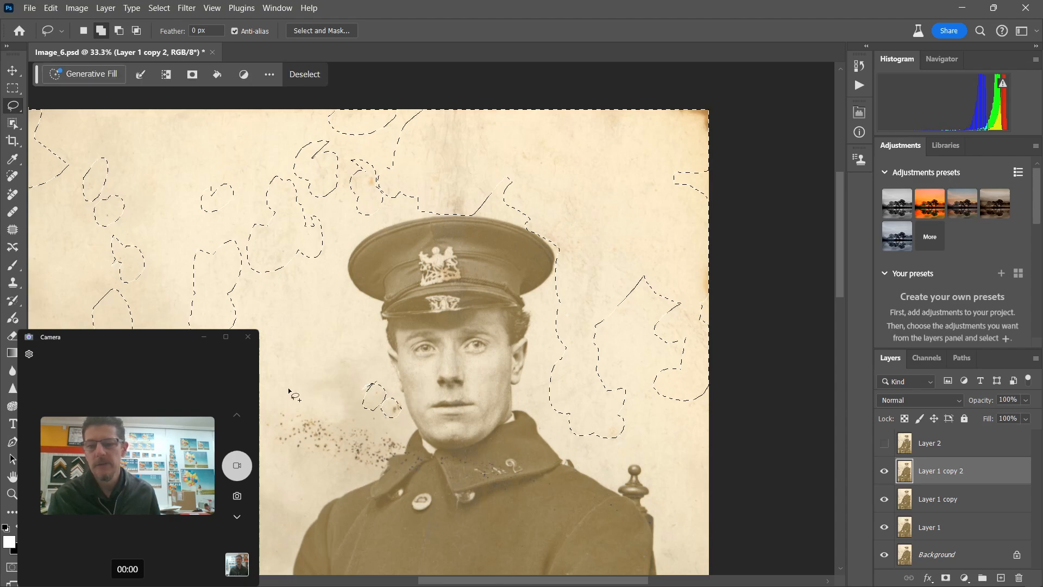
mouse_move(271, 408)
mouse_down()
mouse_move(298, 384)
mouse_move(316, 436)
mouse_up()
mouse_move(329, 456)
mouse_down()
mouse_move(350, 463)
mouse_move(375, 438)
mouse_move(401, 438)
mouse_move(336, 483)
mouse_move(302, 421)
mouse_up()
Add the brown spots in the background between the plant and the coat to the lasso selection.
mouse_move(381, 354)
mouse_down()
mouse_move(492, 276)
mouse_move(593, 227)
mouse_up()
drag(280, 307, 324, 331)
mouse_move(329, 376)
mouse_down()
mouse_move(310, 377)
mouse_move(373, 379)
mouse_up()
drag(429, 395, 452, 383)
drag(411, 437, 435, 443)
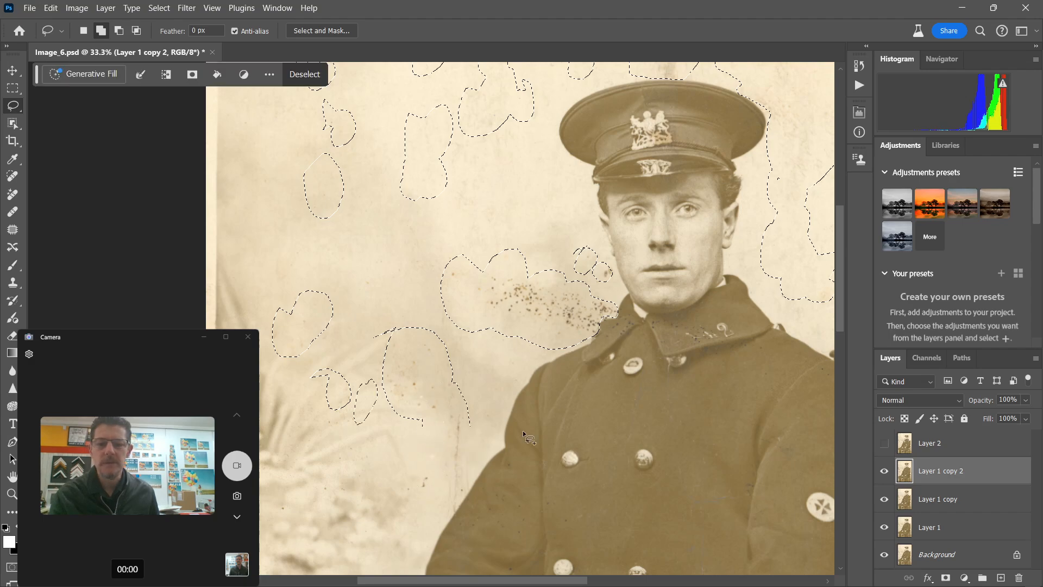
Add the specks on the coat's sleeve edge and the small spots in the lower-left background foliage to the lasso selection.
mouse_move(496, 474)
mouse_down()
mouse_move(508, 462)
mouse_move(496, 478)
mouse_up()
drag(496, 477, 491, 473)
mouse_move(463, 418)
mouse_down()
mouse_move(465, 476)
mouse_move(439, 490)
mouse_move(436, 477)
mouse_up()
drag(321, 482, 316, 479)
drag(279, 494, 280, 488)
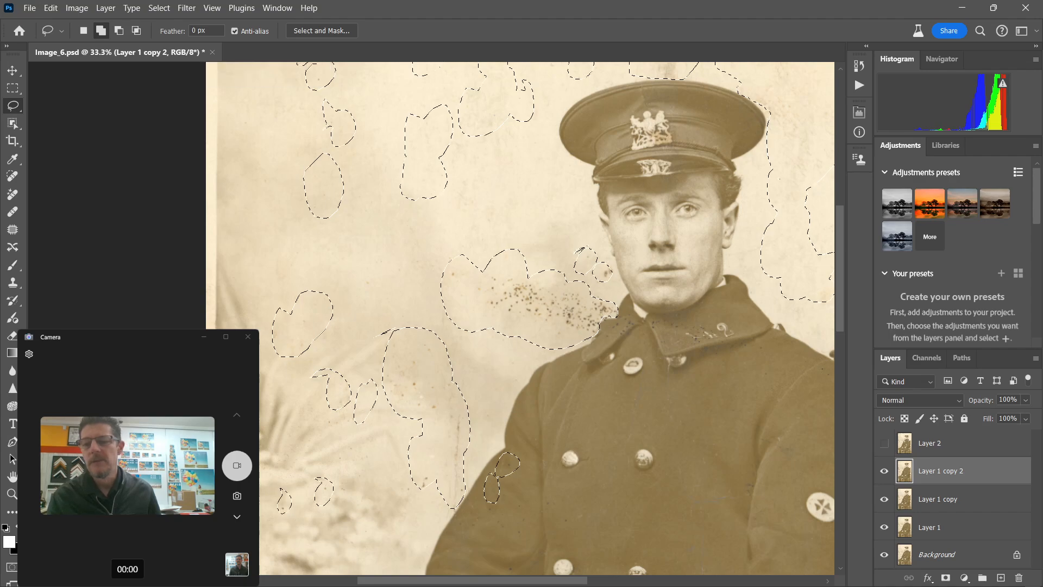
drag(349, 444, 352, 293)
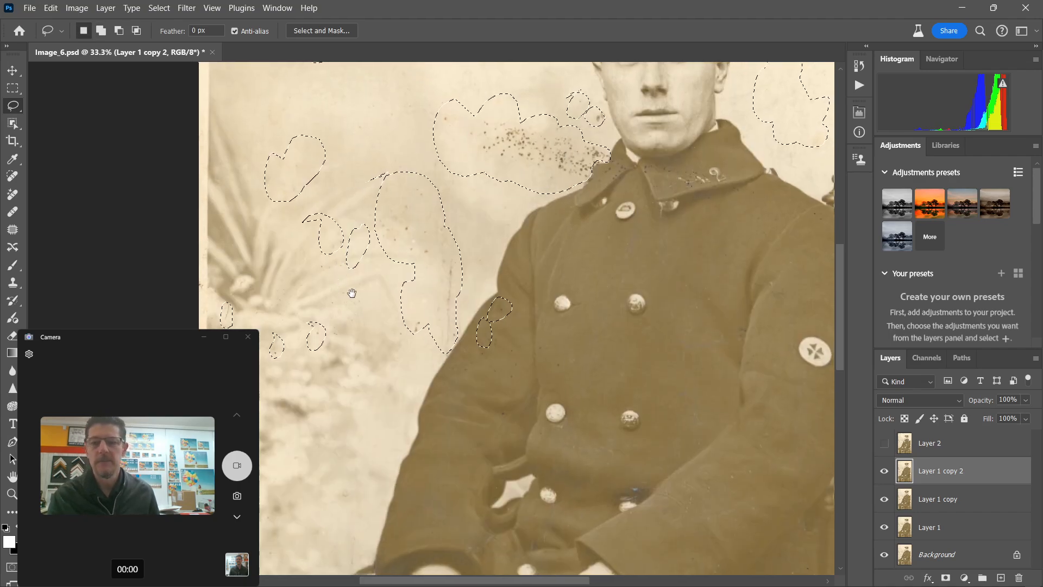
drag(240, 375, 238, 189)
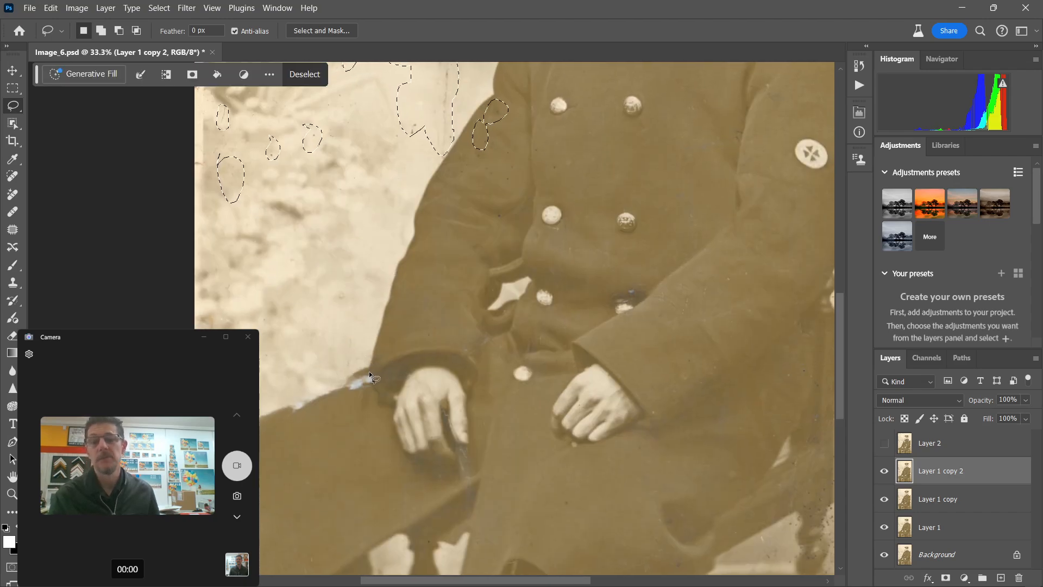
Add the cluster of brown specks in the background beside the chair's turned leg to the lasso selection.
key(shift)
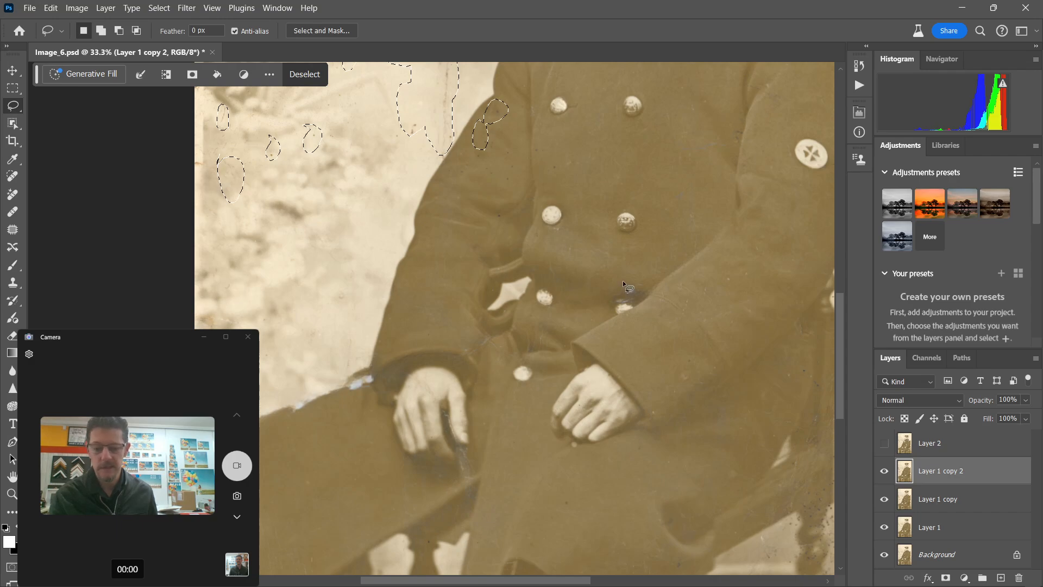
mouse_move(609, 273)
mouse_down()
mouse_move(460, 226)
mouse_move(451, 242)
mouse_up()
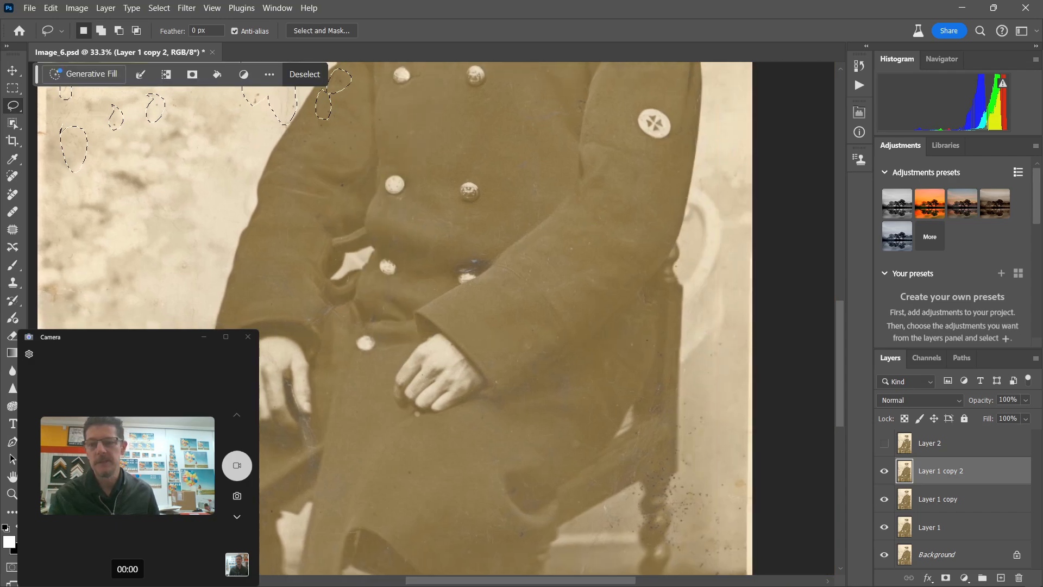
mouse_move(535, 387)
mouse_down()
mouse_move(479, 324)
mouse_move(390, 253)
mouse_up()
mouse_move(553, 336)
mouse_down()
mouse_move(528, 361)
mouse_move(547, 401)
mouse_move(554, 327)
mouse_up()
mouse_move(553, 399)
mouse_down()
mouse_move(569, 425)
mouse_move(570, 389)
mouse_move(552, 413)
mouse_move(597, 435)
mouse_move(589, 328)
mouse_up()
mouse_move(561, 280)
mouse_down()
mouse_move(540, 315)
mouse_move(561, 281)
mouse_up()
drag(551, 246, 550, 248)
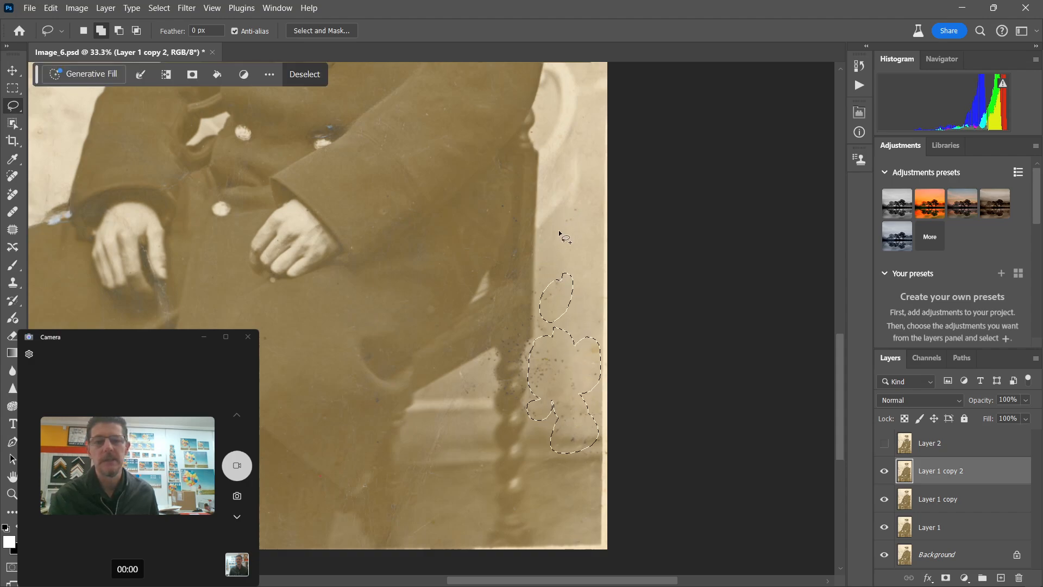
Extend the selection over the spot beside the chair back and the marks between the coat hem and chair leg.
mouse_move(577, 199)
mouse_down()
mouse_move(594, 211)
mouse_move(565, 227)
mouse_up()
mouse_move(466, 371)
mouse_down()
mouse_move(459, 402)
mouse_move(461, 370)
mouse_up()
mouse_move(480, 362)
mouse_down()
mouse_move(487, 407)
mouse_move(453, 429)
mouse_move(429, 473)
mouse_move(478, 375)
mouse_up()
Run Generative Fill with an empty prompt on all the selected stains and specks.
drag(532, 239, 432, 502)
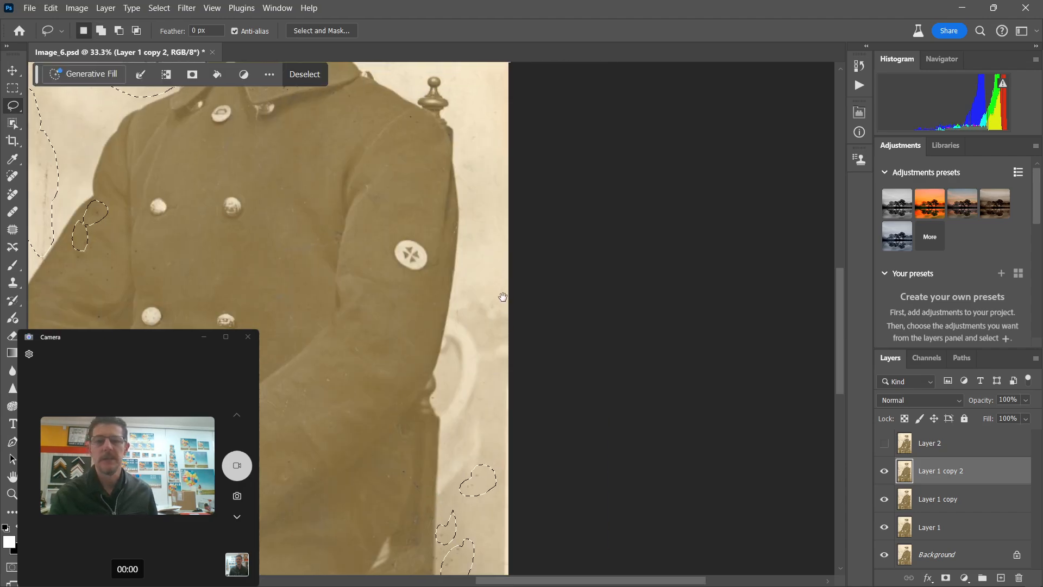
drag(501, 294, 488, 405)
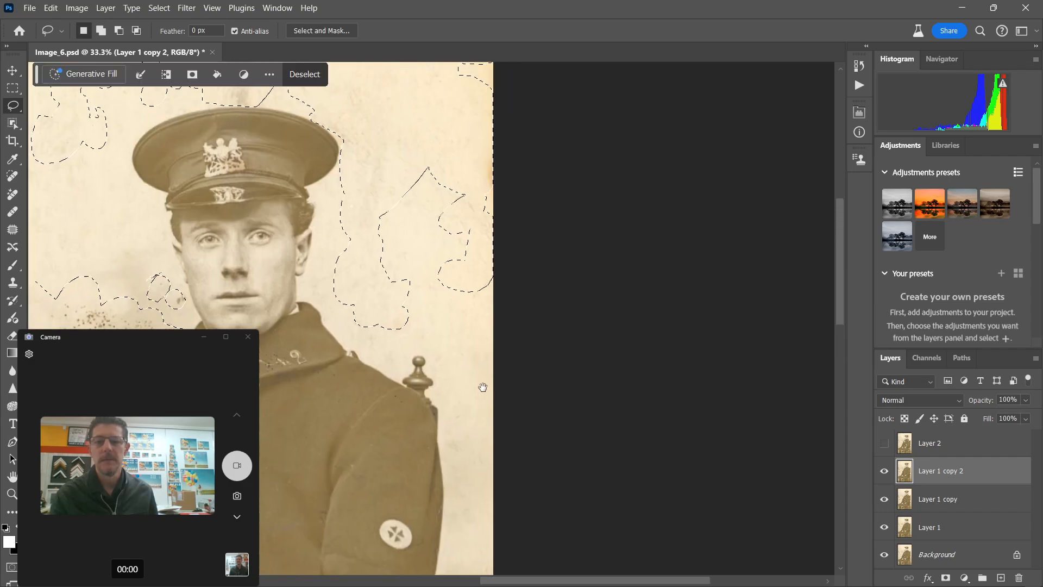
key(ctrl+minus)
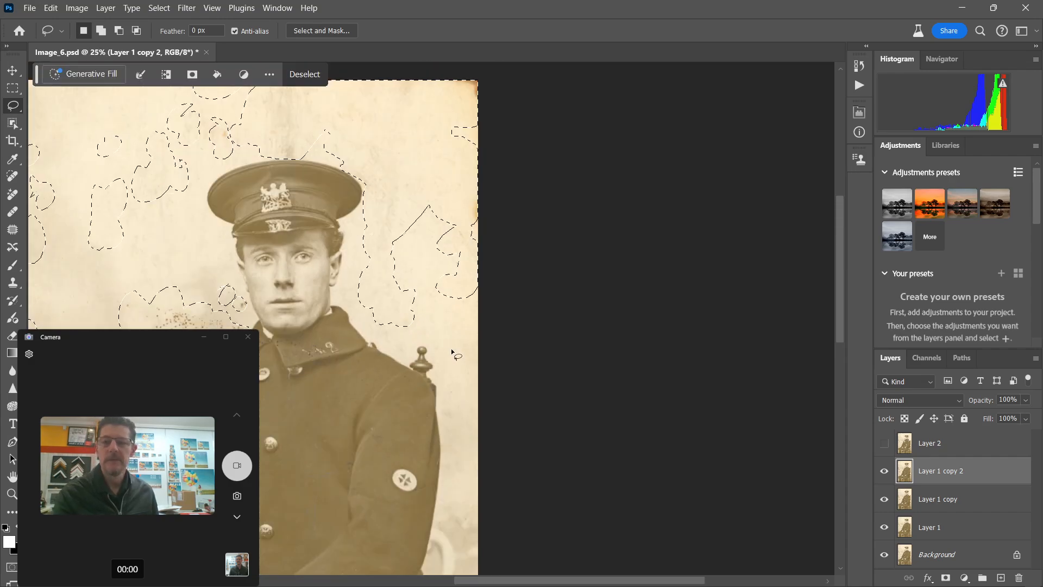
key(ctrl+minus)
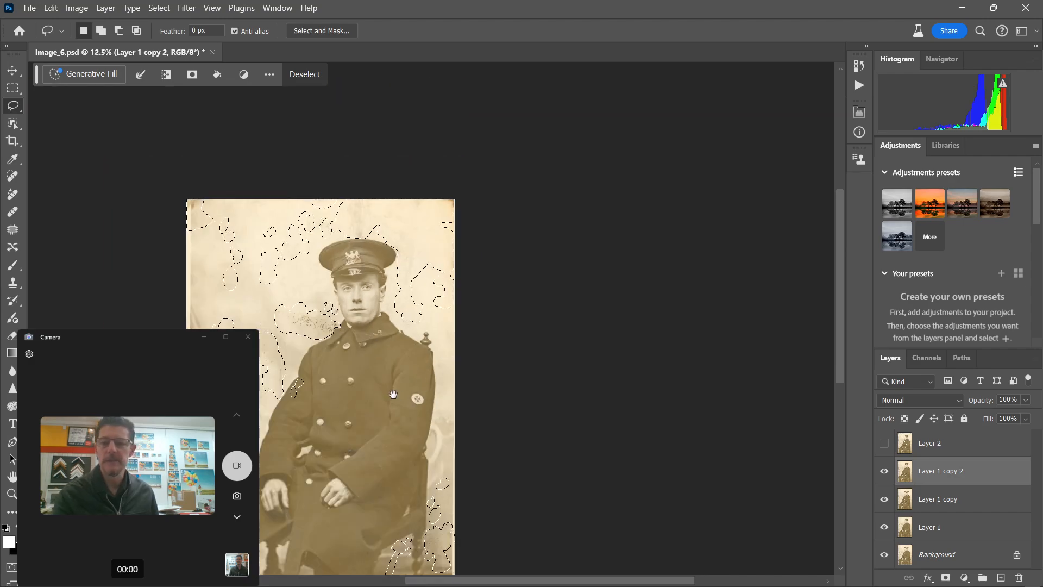
key(ctrl+minus)
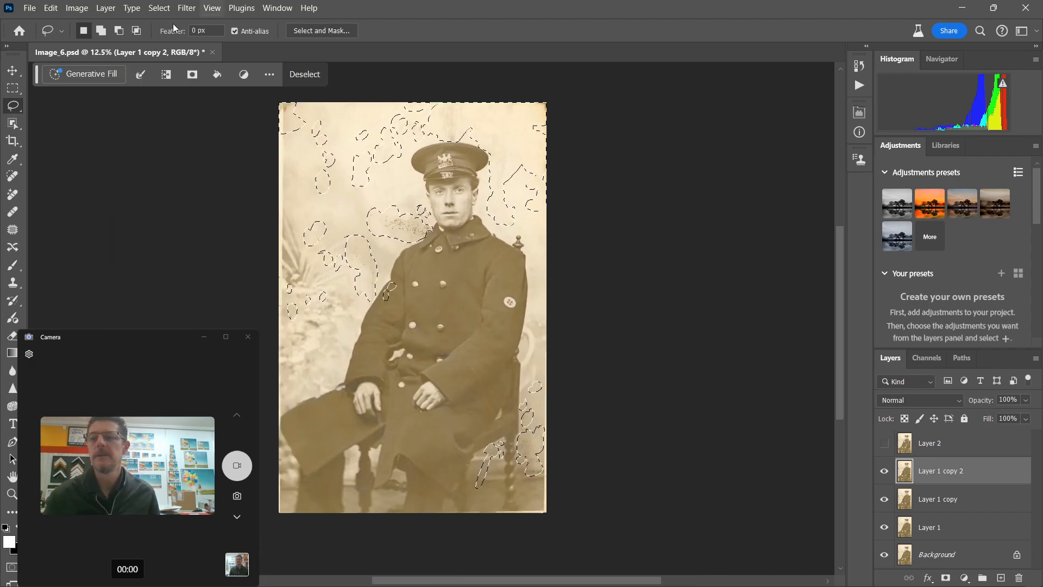
click(102, 71)
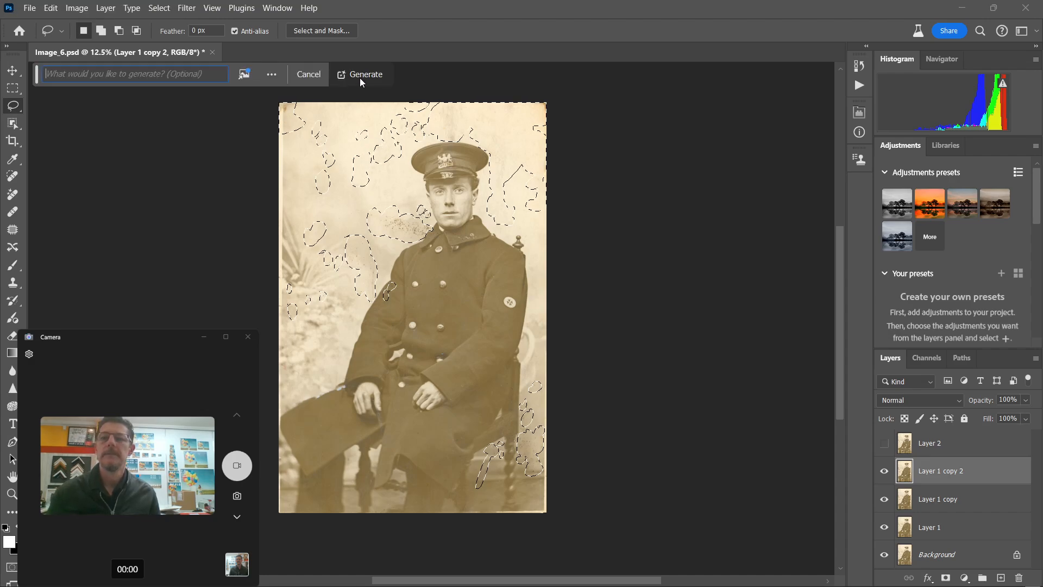
click(358, 76)
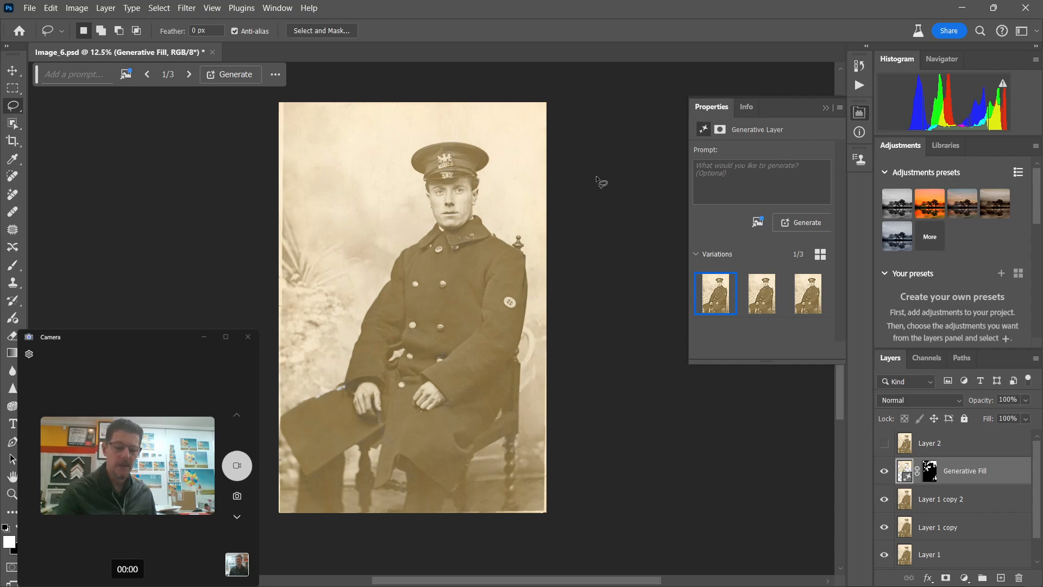
Compare the generated variations of the fill on the portrait and return to the first one.
key(ctrl+plus)
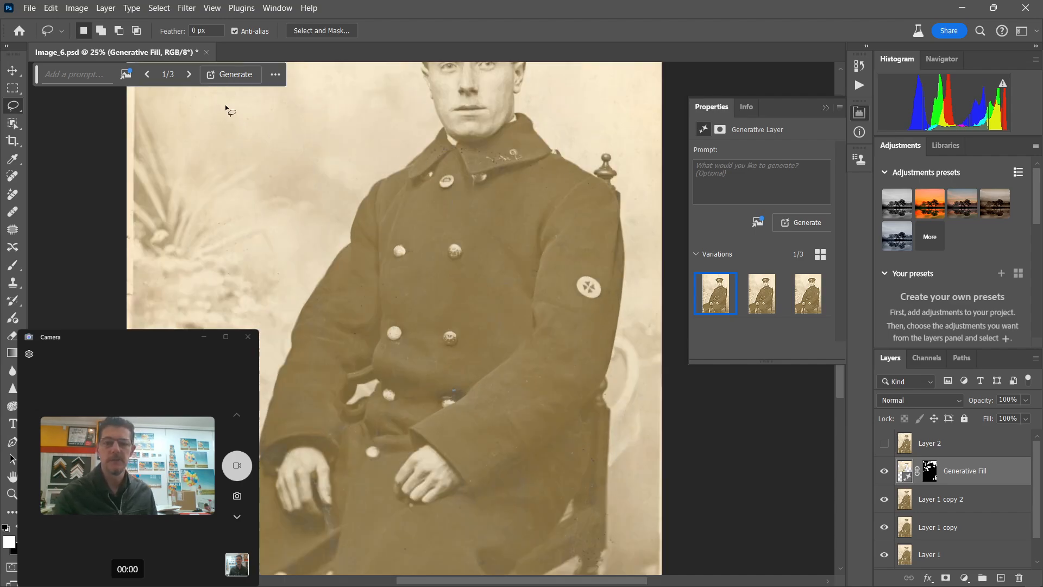
drag(356, 158, 377, 377)
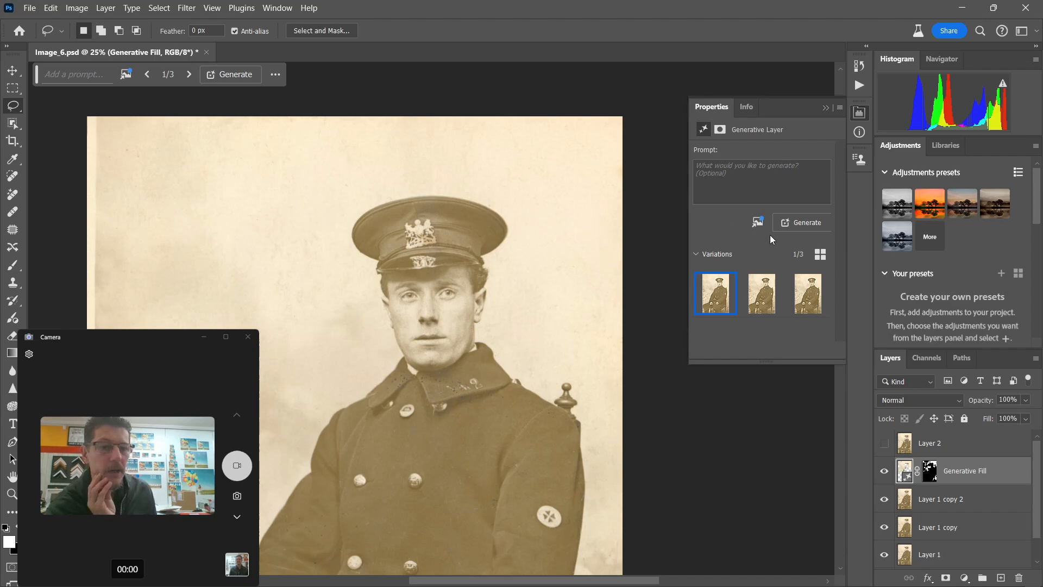
mouse_move(728, 296)
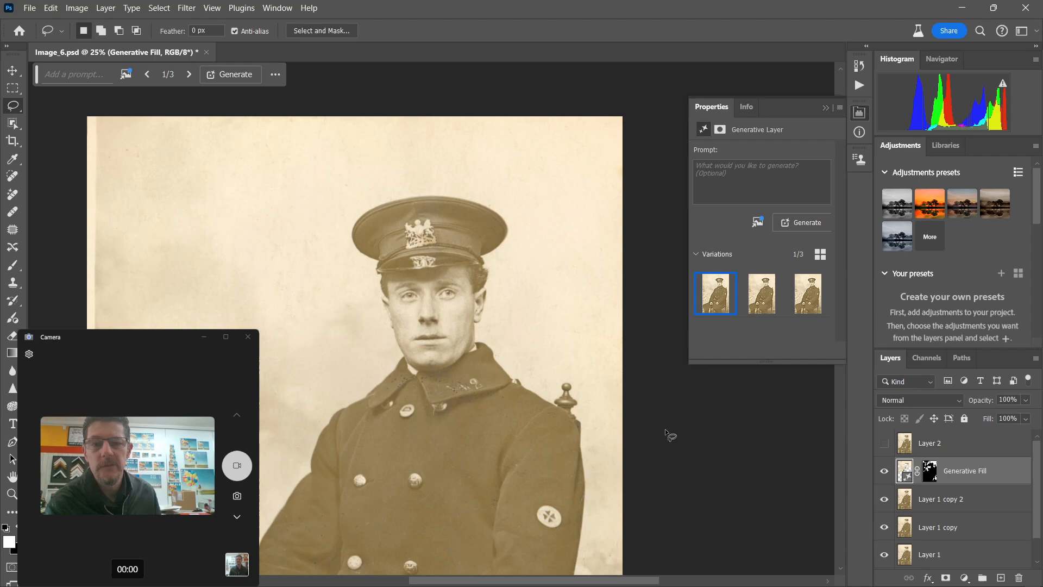
mouse_move(764, 306)
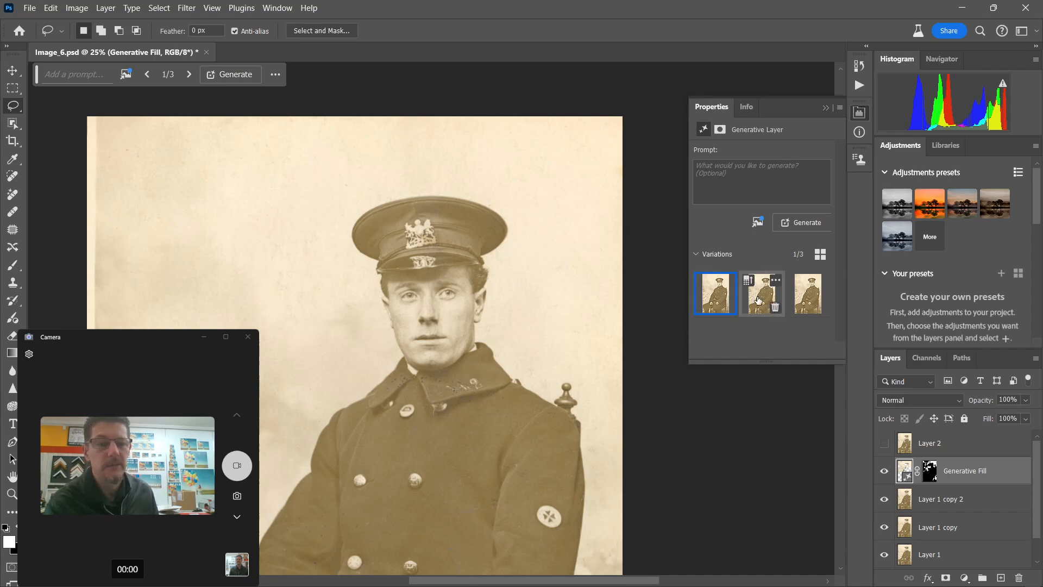
click(763, 300)
click(790, 299)
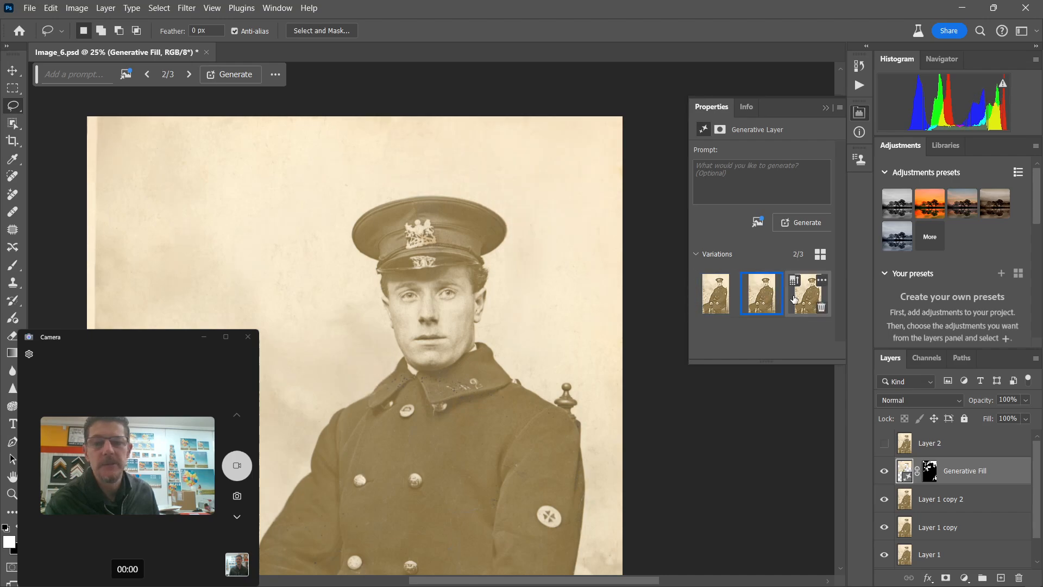
click(760, 300)
click(725, 300)
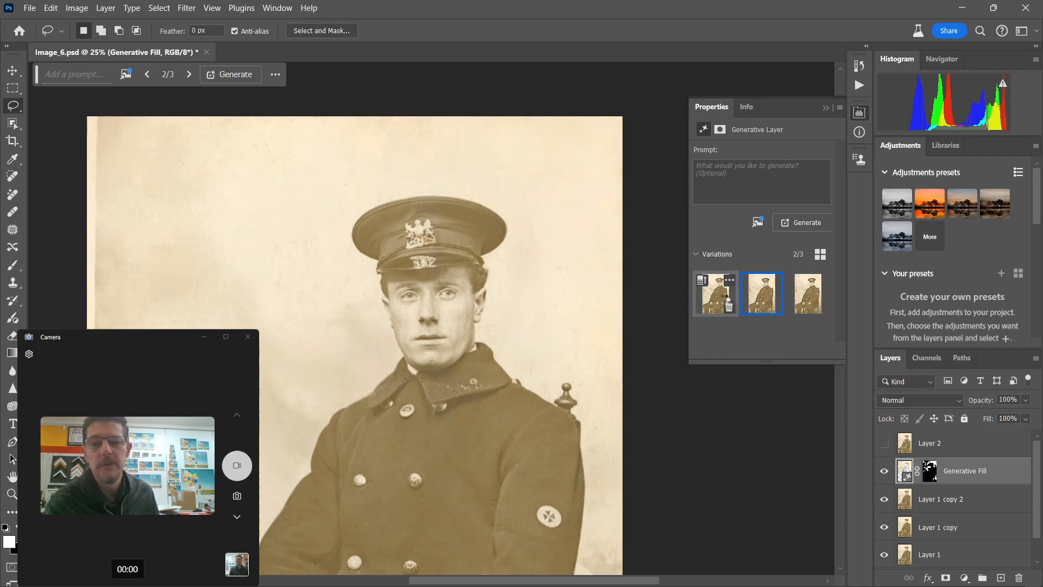
Toggle the Generative Fill layer's visibility to compare the portrait before and after the repair.
click(884, 471)
click(885, 471)
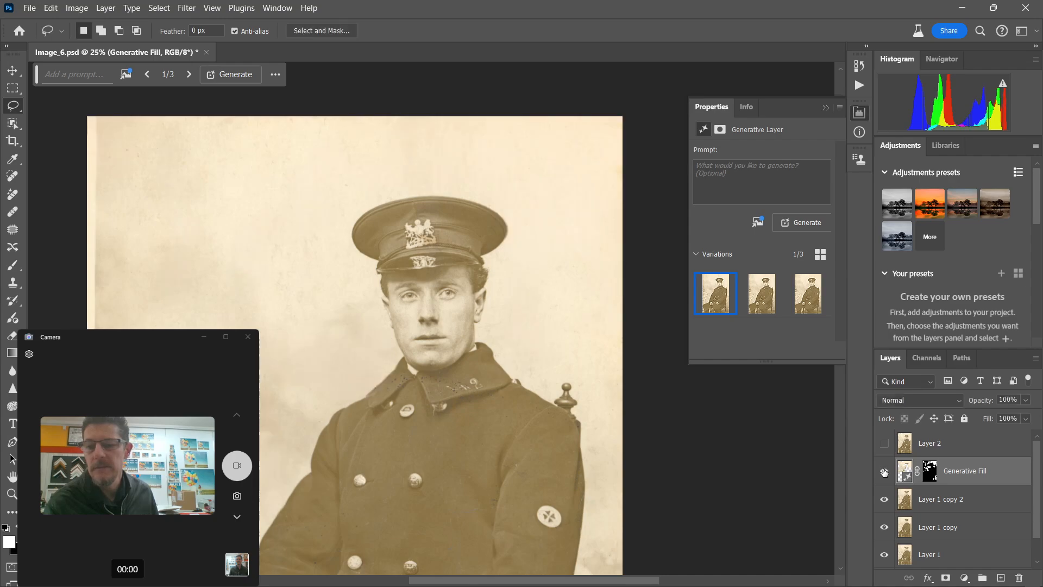
click(884, 471)
click(884, 471)
click(885, 471)
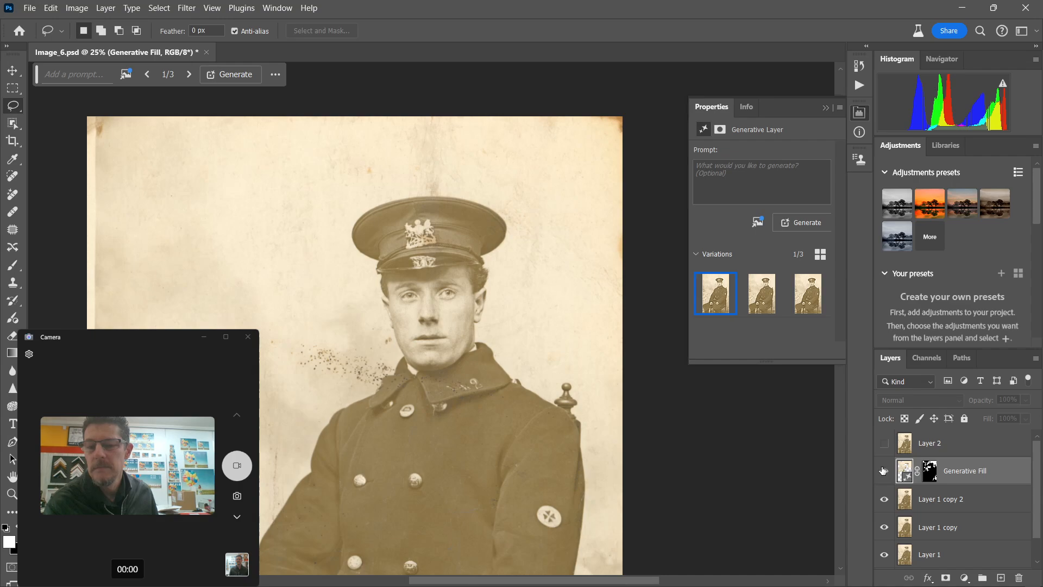
click(884, 471)
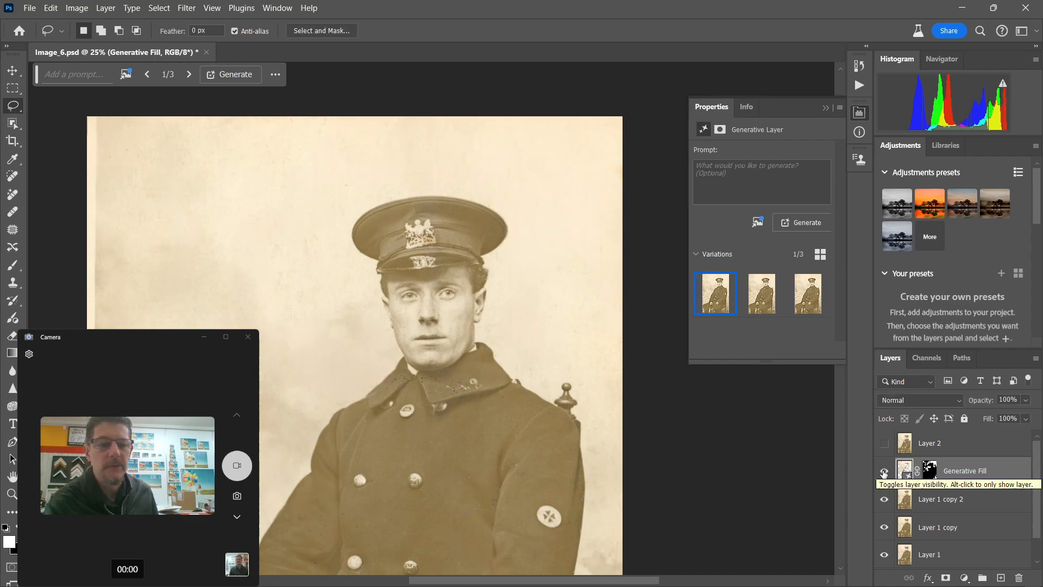
click(885, 471)
click(885, 471)
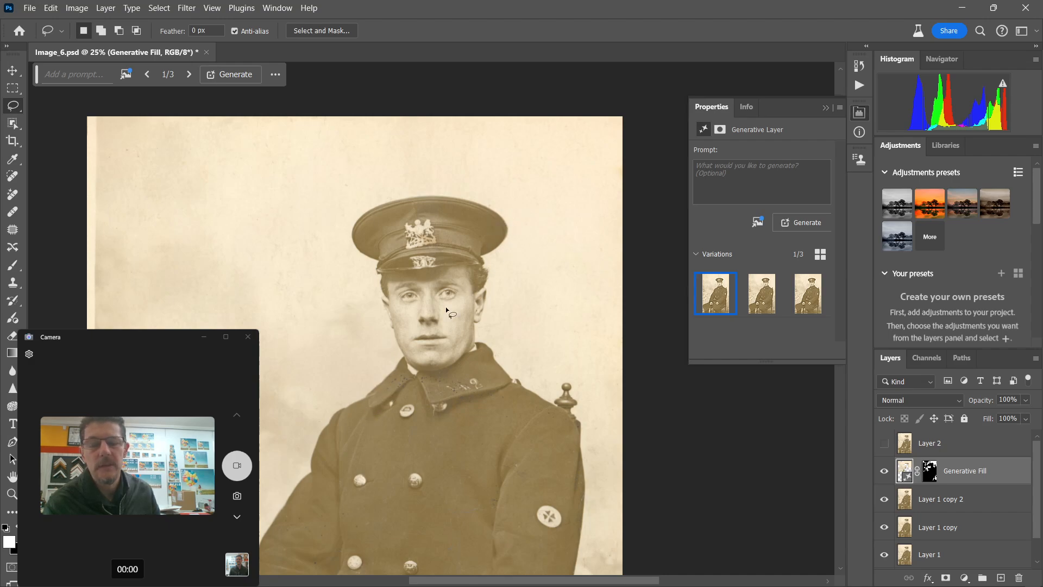
Target the Generative Fill layer's mask and set up an enlarged Brush with black as the foreground colour.
click(929, 471)
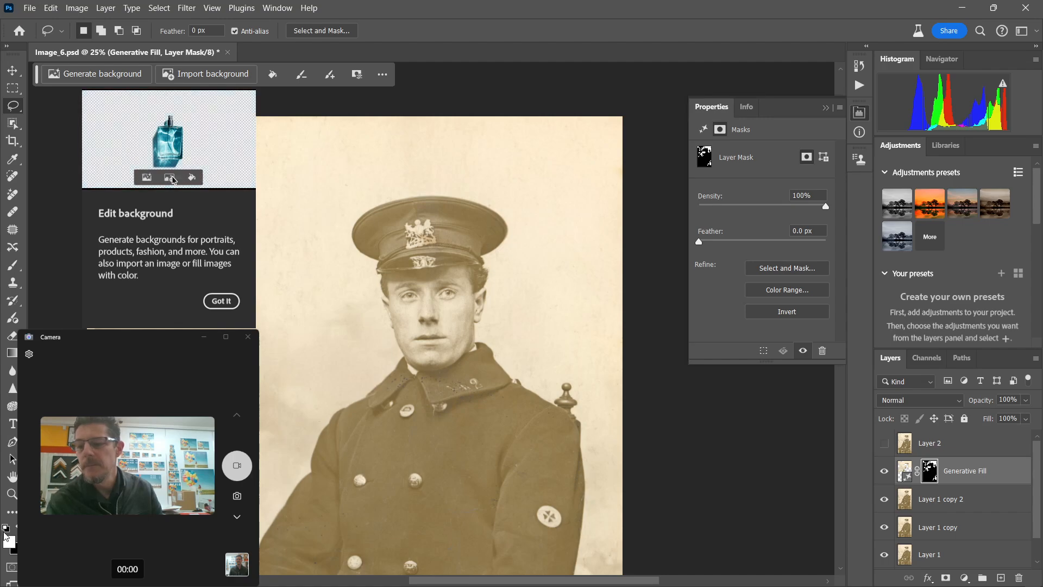
click(17, 527)
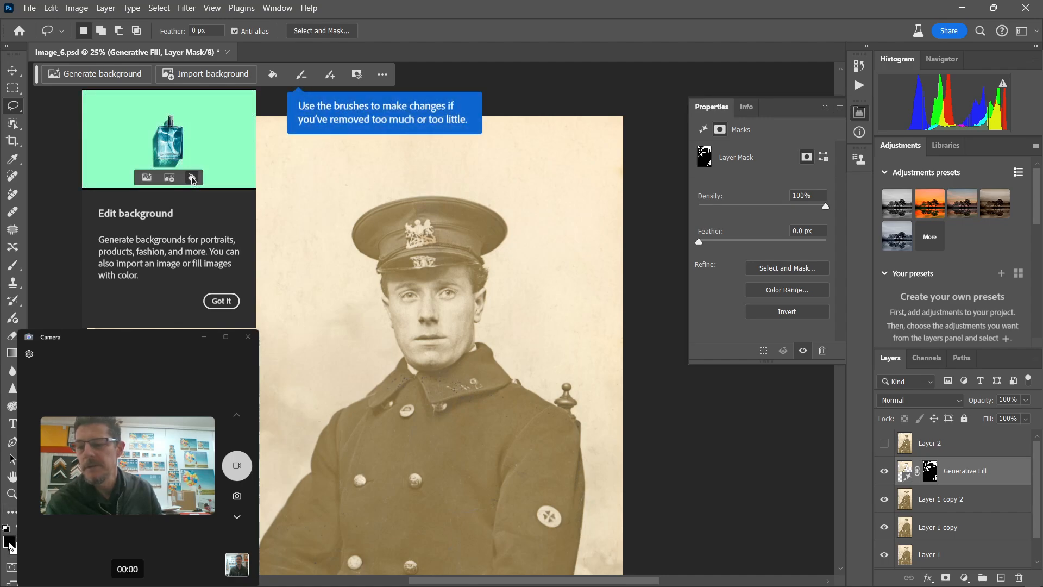
click(13, 265)
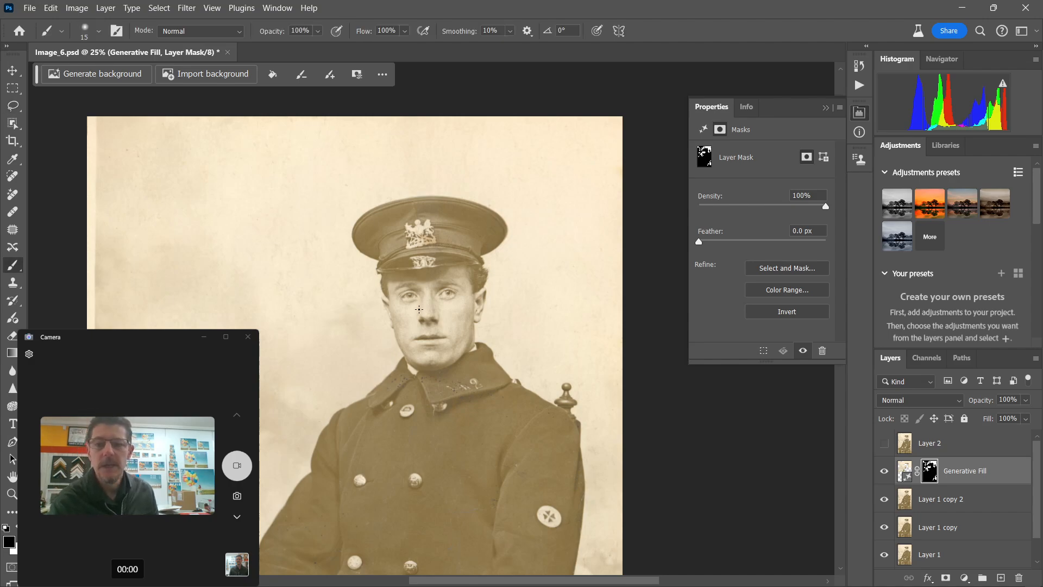
key(bracketright)
key(bracketright)
key(bracketright)
key(bracketright)
key(bracketright)
key(bracketright)
key(bracketright)
key(bracketright)
key(bracketright)
key(bracketright)
key(bracketright)
key(bracketright)
key(bracketright)
key(bracketright)
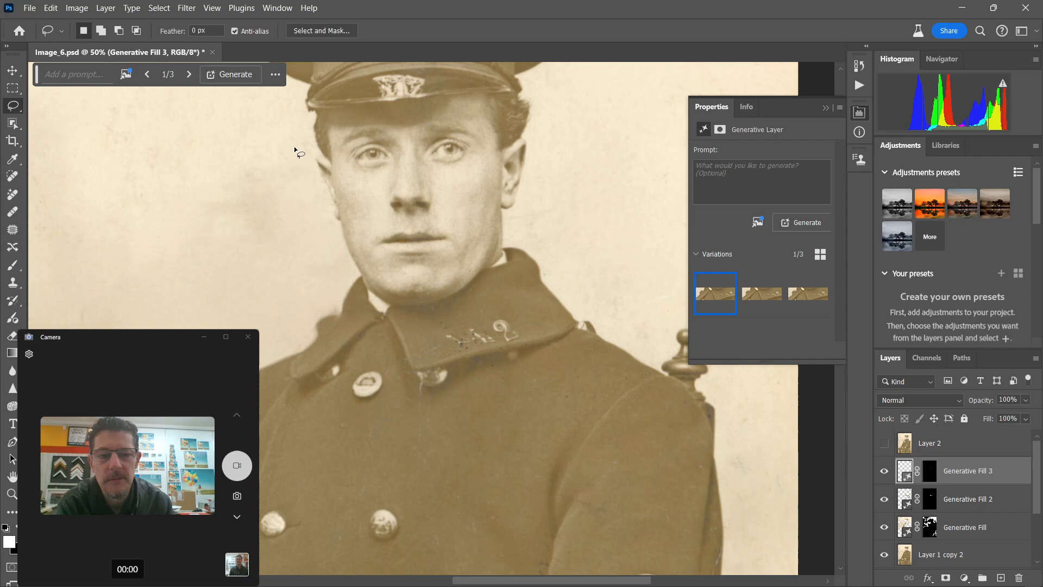
Toggle the Generative Fill 3 layer's visibility to compare the coat and collar with and without it.
mouse_move(759, 293)
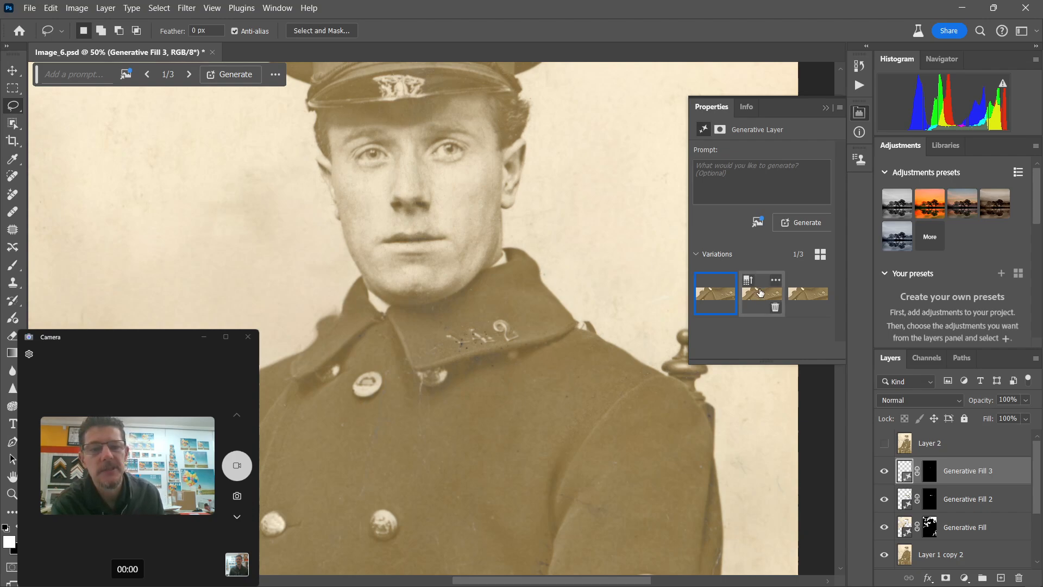
mouse_move(725, 282)
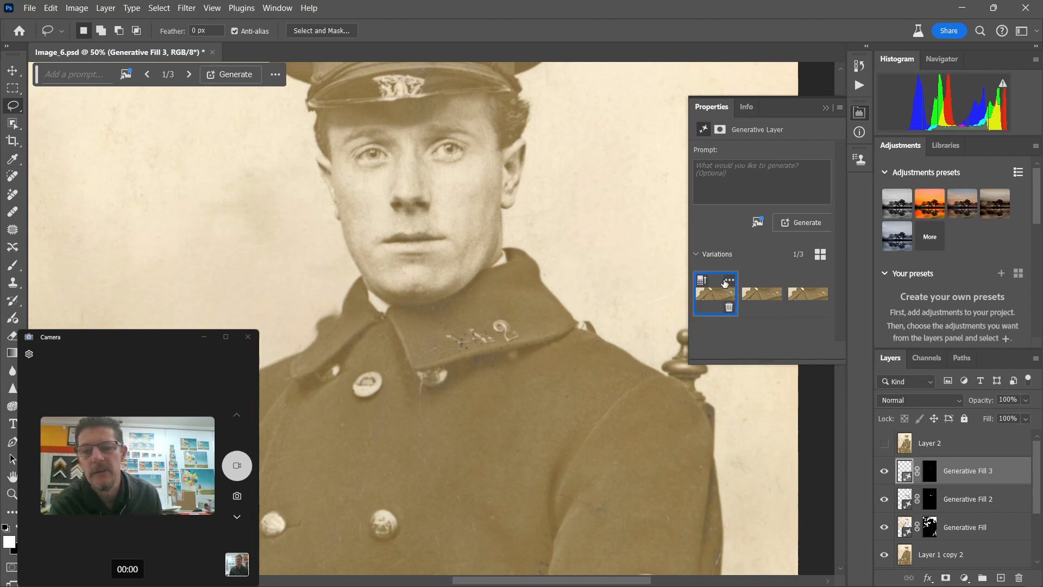
click(885, 470)
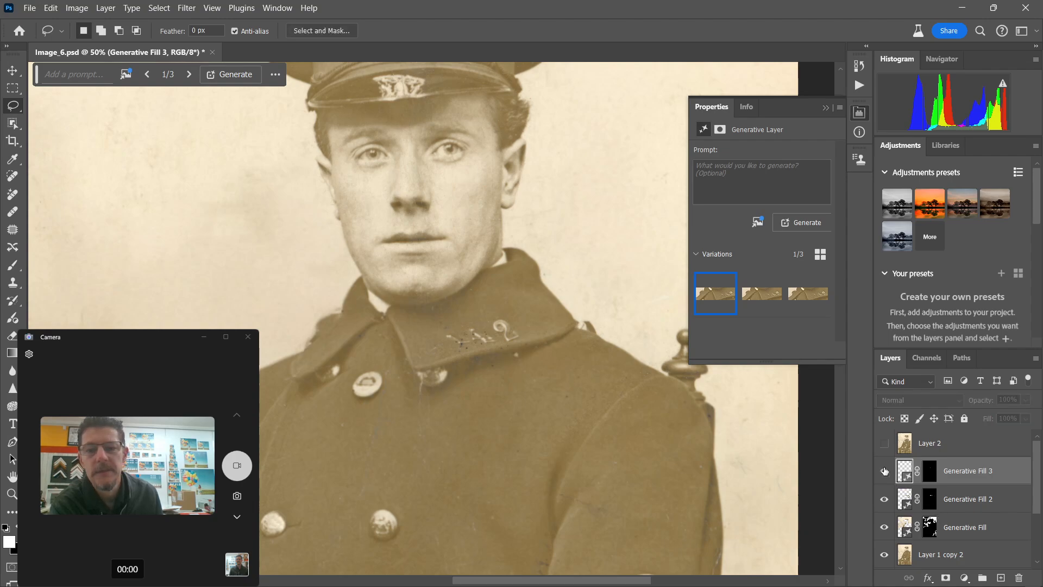
click(884, 471)
click(885, 471)
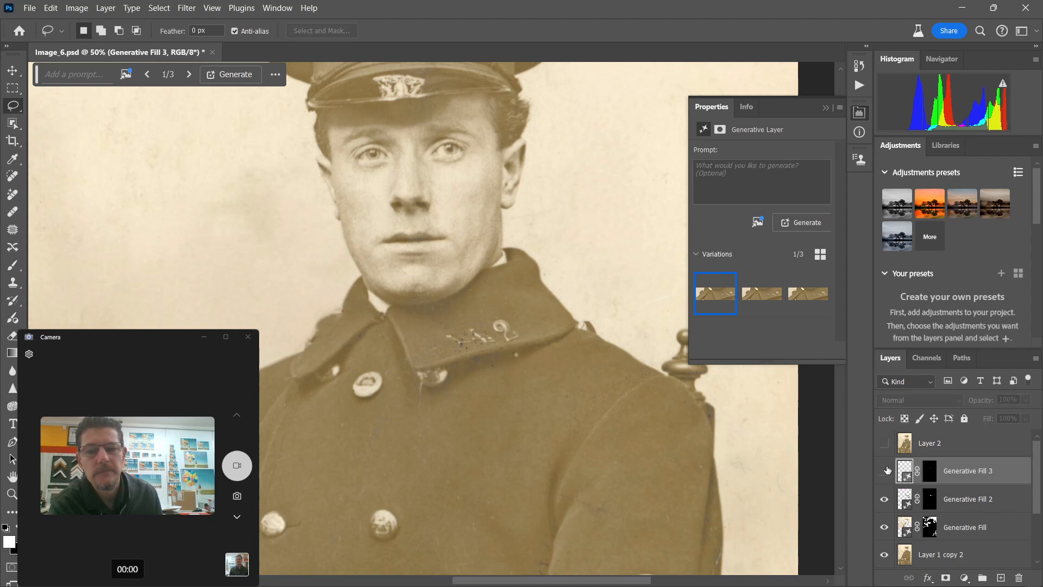
click(884, 472)
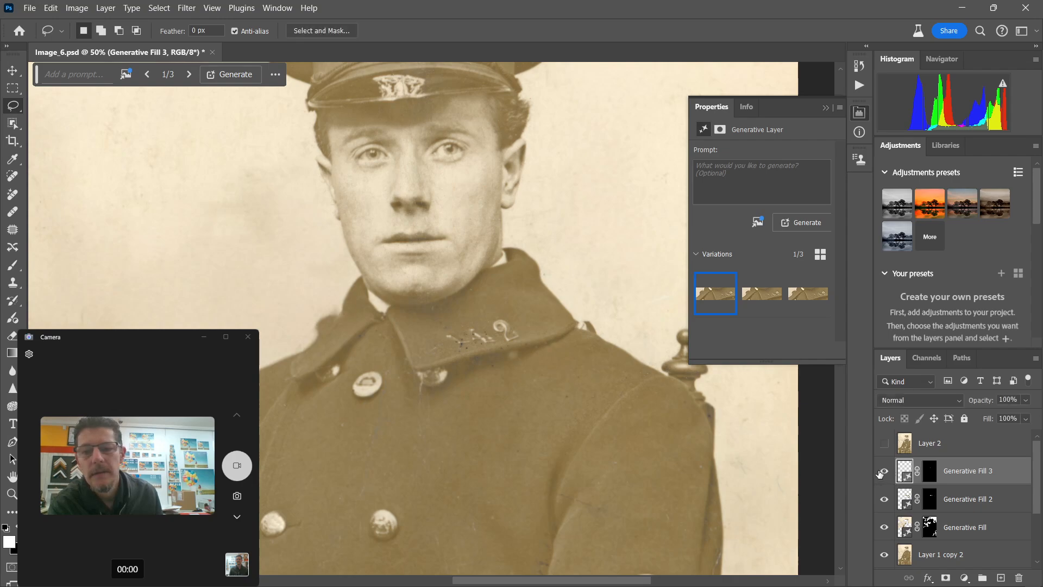
Delete the Generative Fill 3 layer and merge Generative Fill 2, Generative Fill and Layer 1 copy 2 into one layer.
drag(946, 474, 1019, 578)
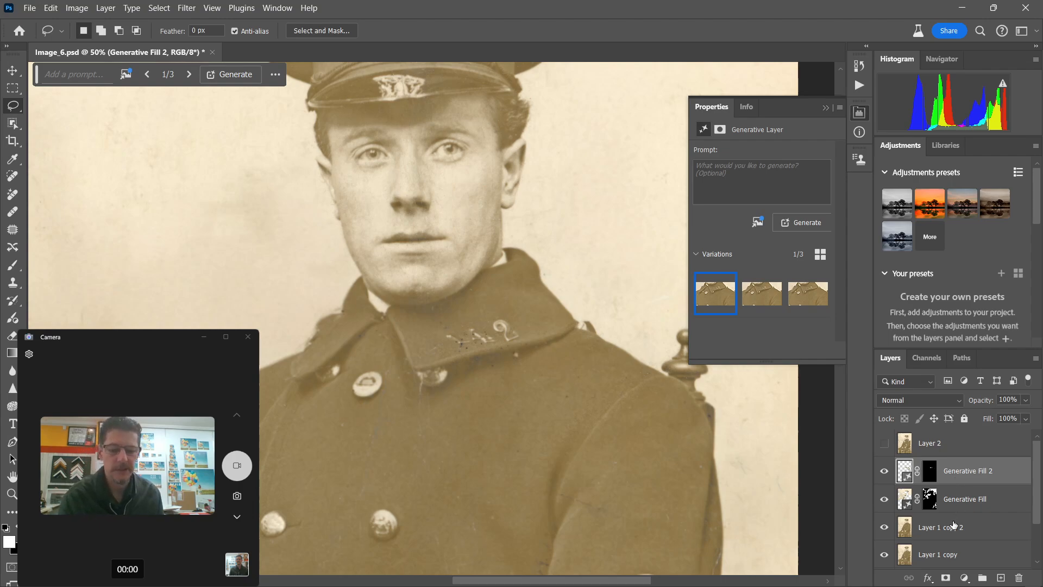
shift+click(951, 528)
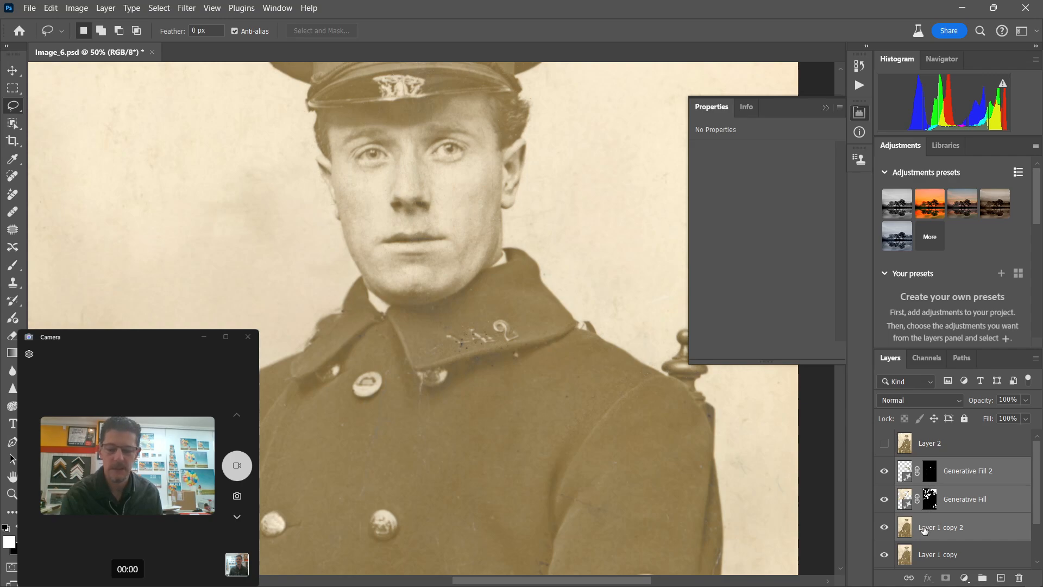
key(ctrl+e)
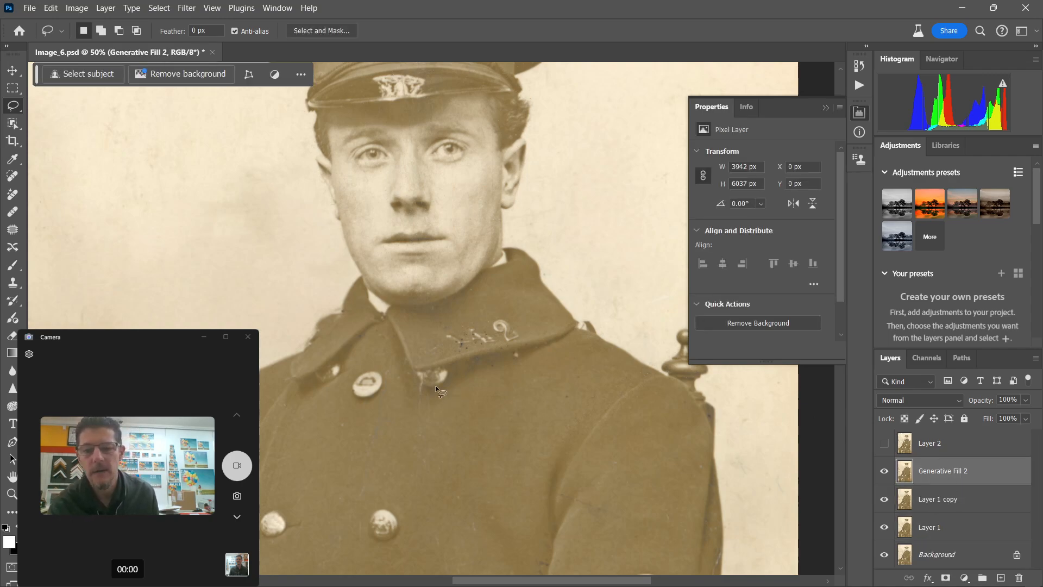
Remove the specks on the coat and collar around the upper buttons with the Spot Healing Brush.
key(j)
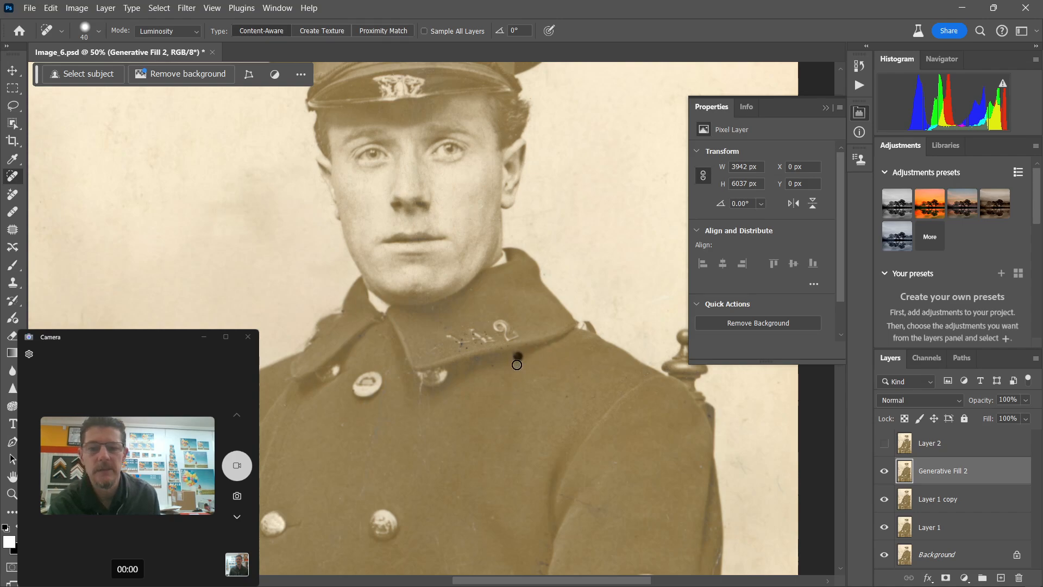
click(507, 373)
click(495, 366)
click(516, 356)
click(508, 370)
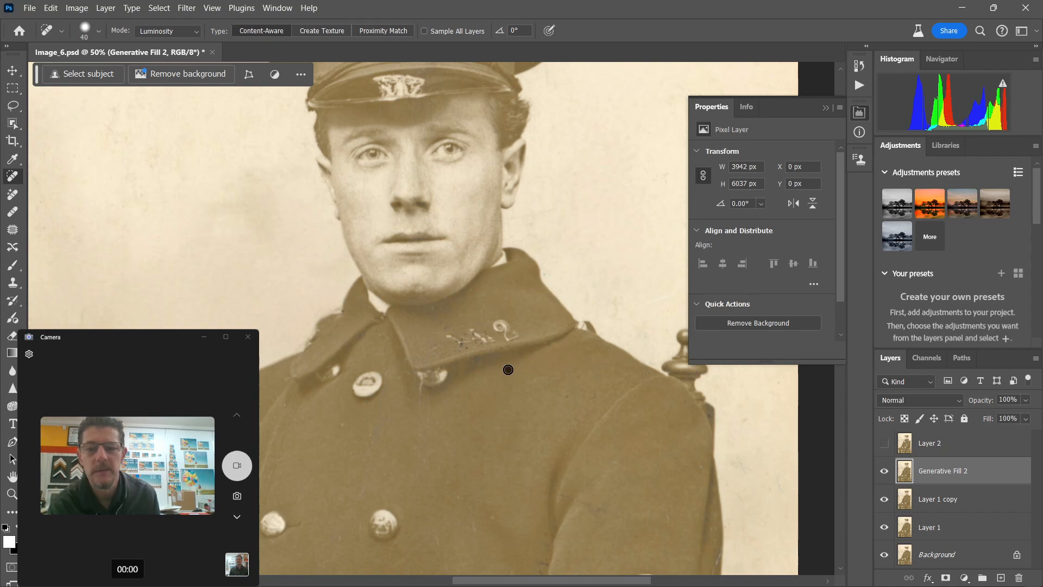
click(495, 367)
click(431, 370)
click(426, 395)
click(393, 353)
click(345, 339)
click(341, 322)
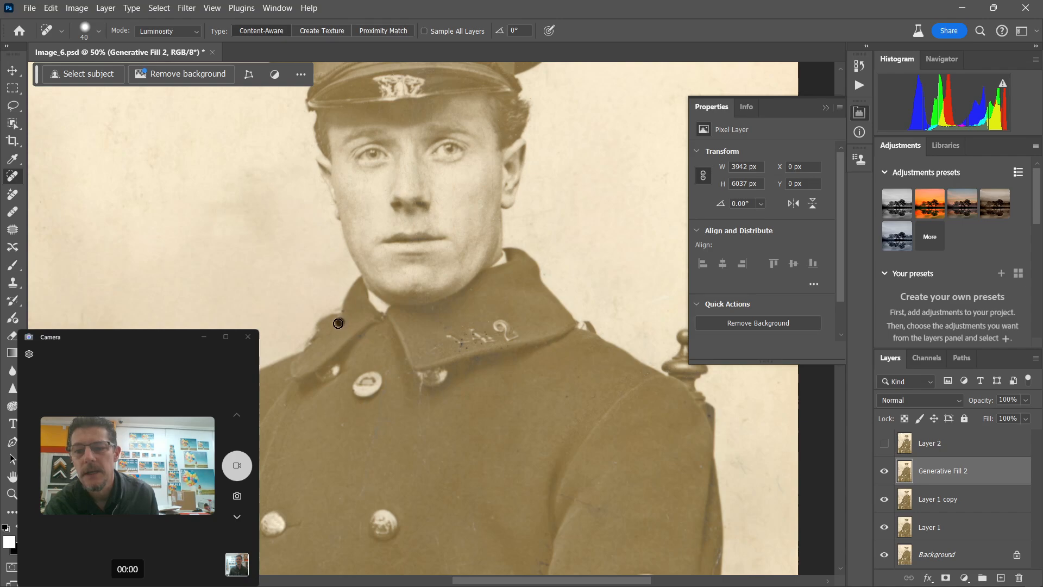
Configure the Clone Stamp with 74% opacity, 76% flow and a 50 px brush.
click(12, 282)
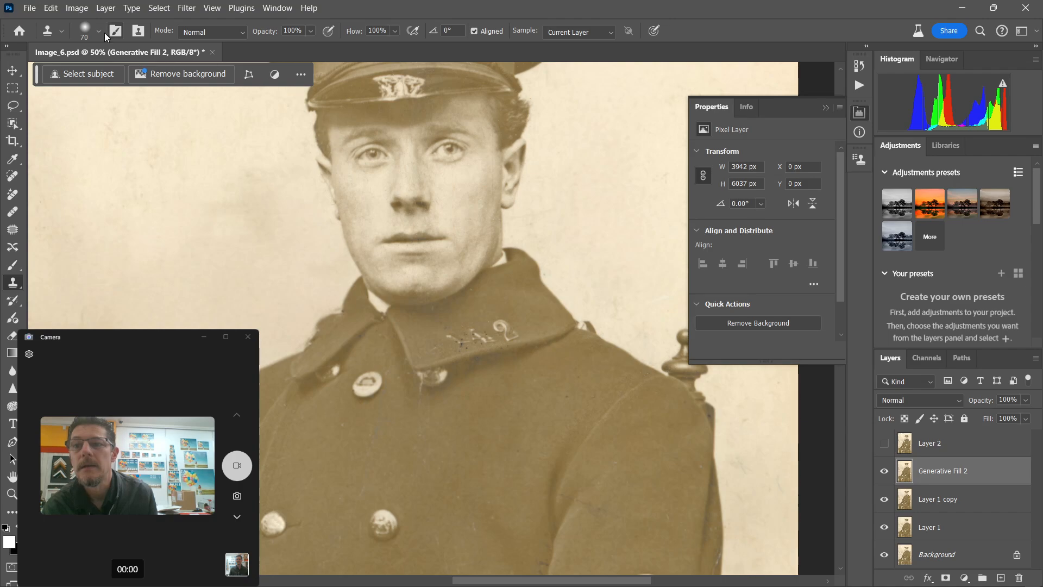
click(311, 32)
drag(318, 46, 309, 46)
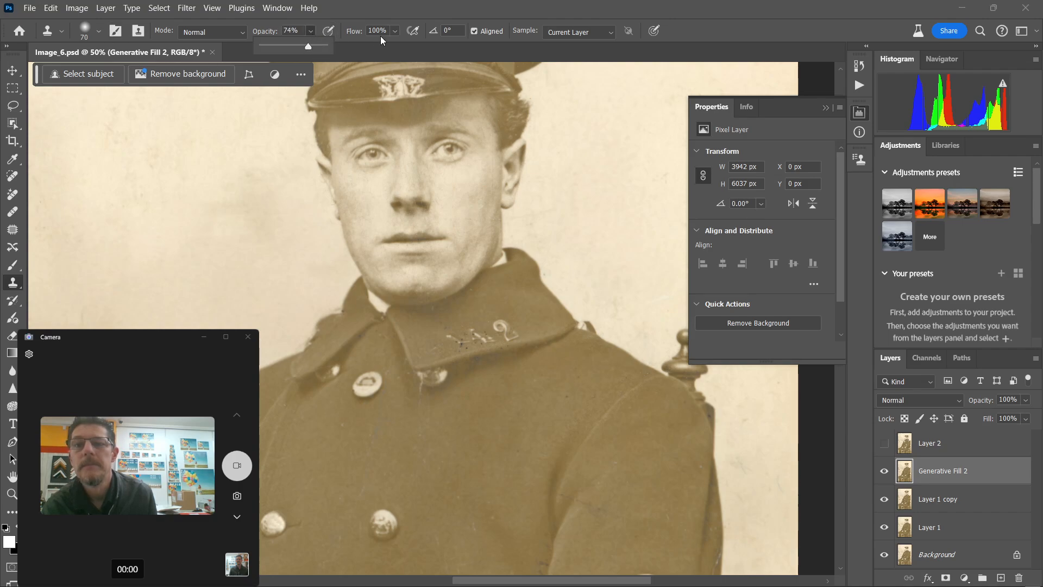
click(395, 31)
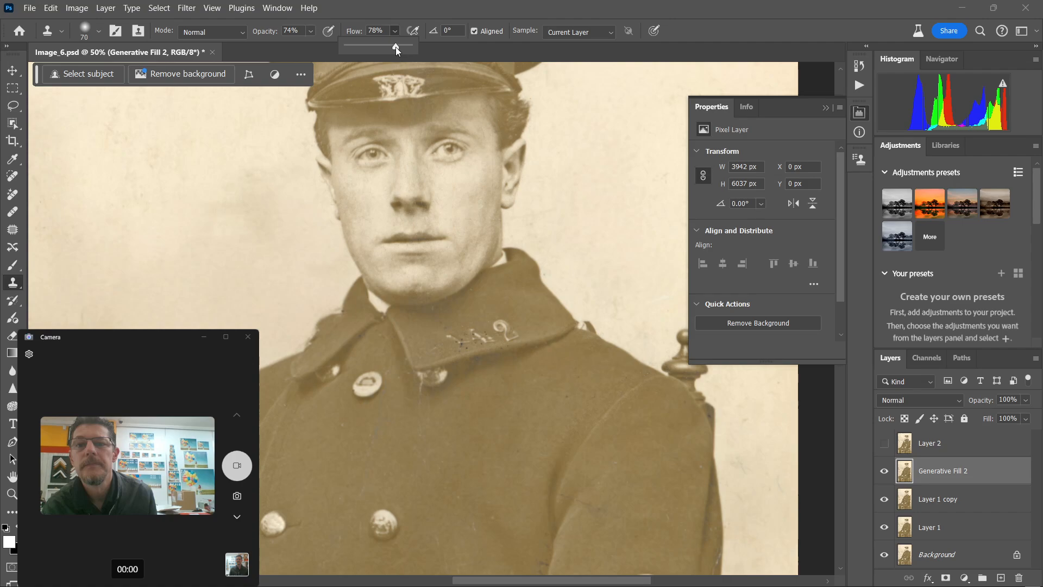
drag(396, 47, 394, 48)
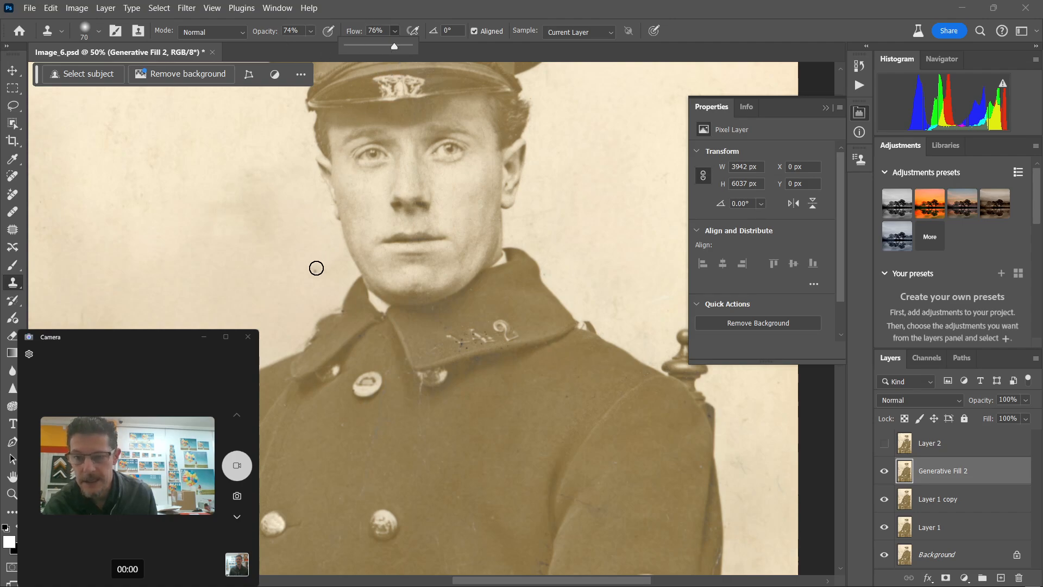
key(bracketleft)
key(bracketleft)
key(bracketleft)
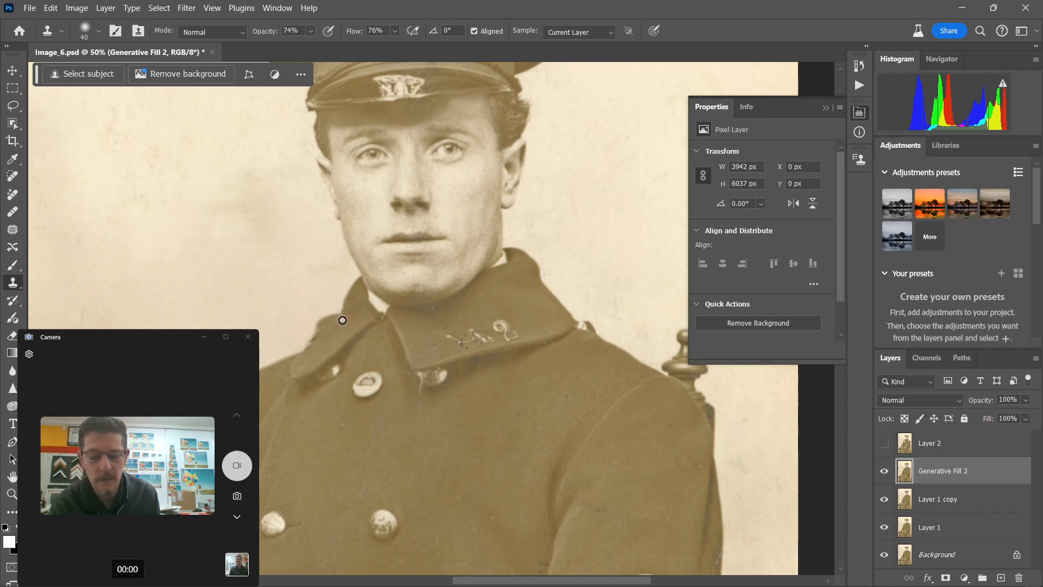
key(bracketright)
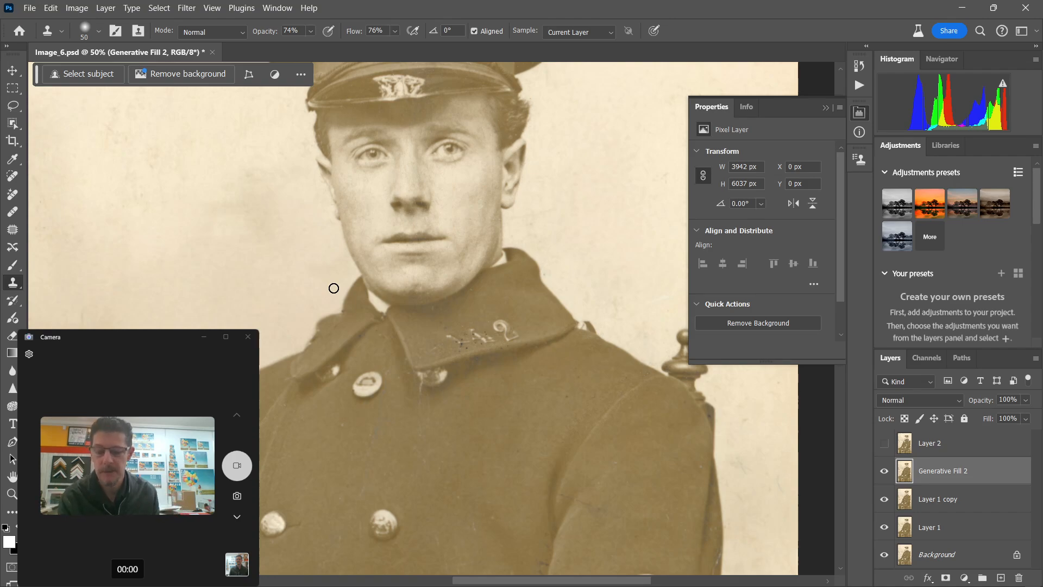
Clean up the marks around the collar numerals with a 10 px Clone Stamp, sampling clean cloth beside them.
key(ctrl+plus)
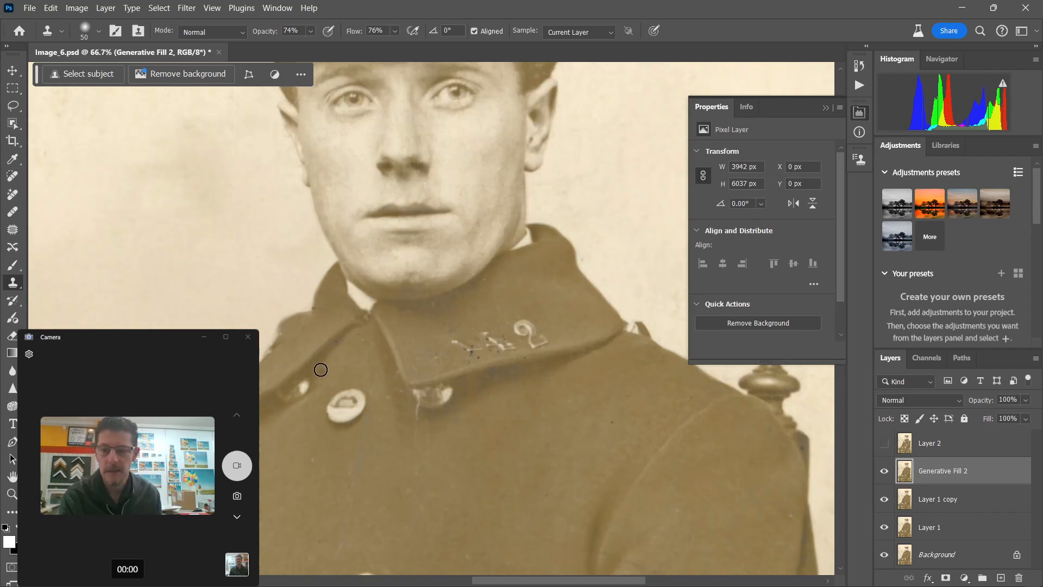
key(bracketleft)
key(bracketleft)
key(bracketleft)
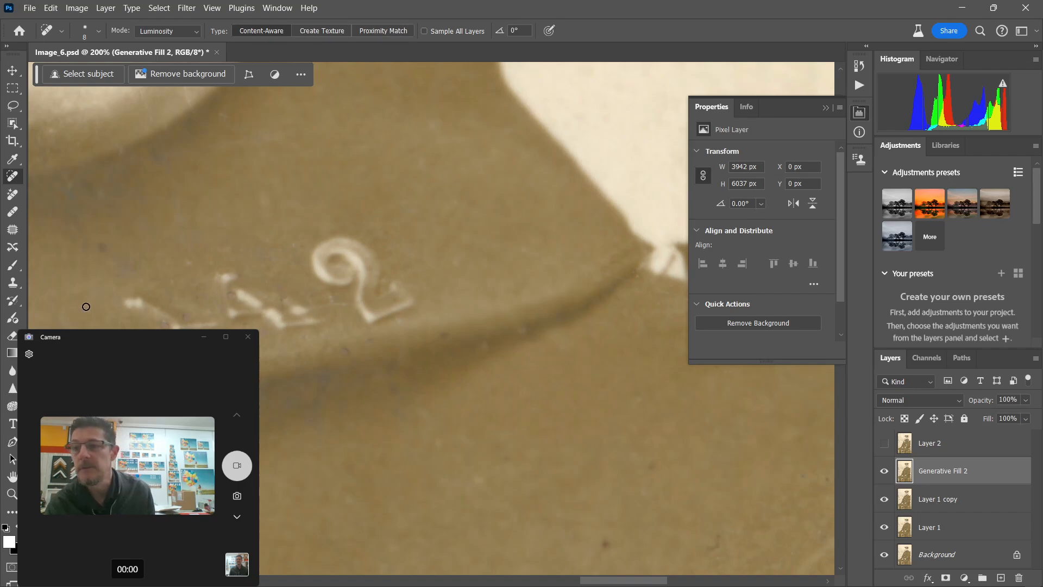
click(13, 282)
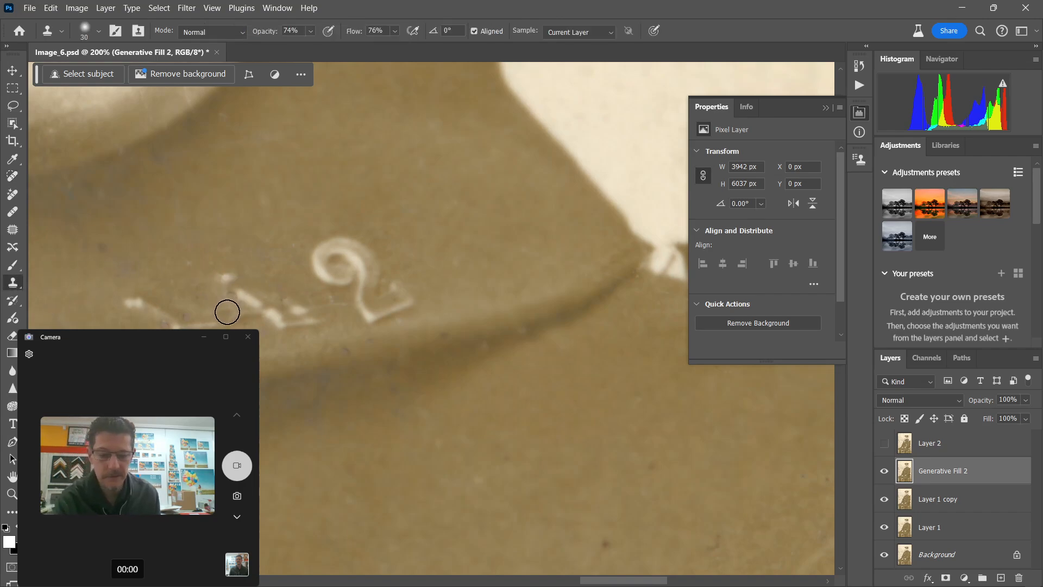
key(bracketleft)
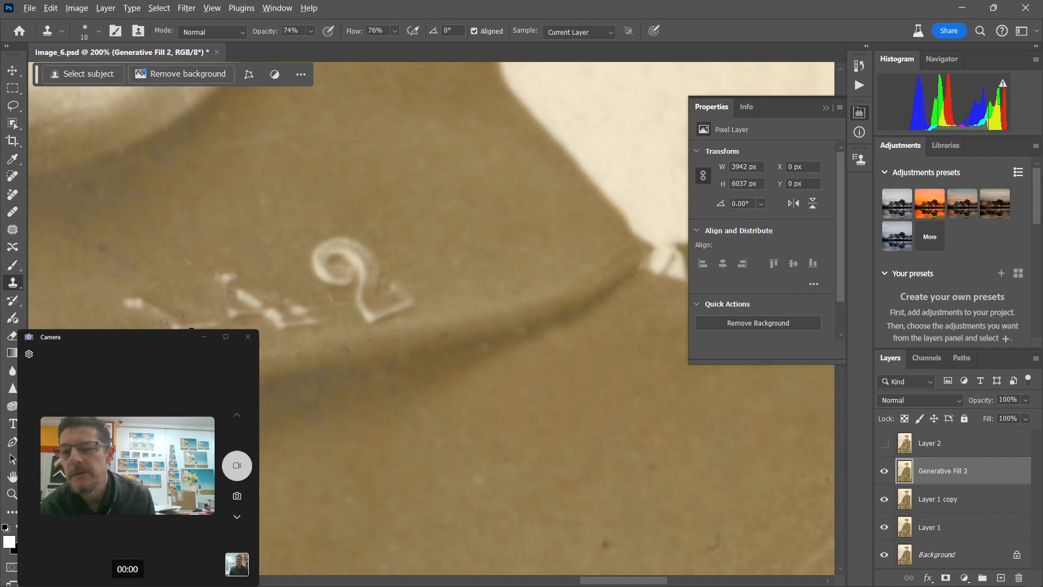
alt+click(156, 316)
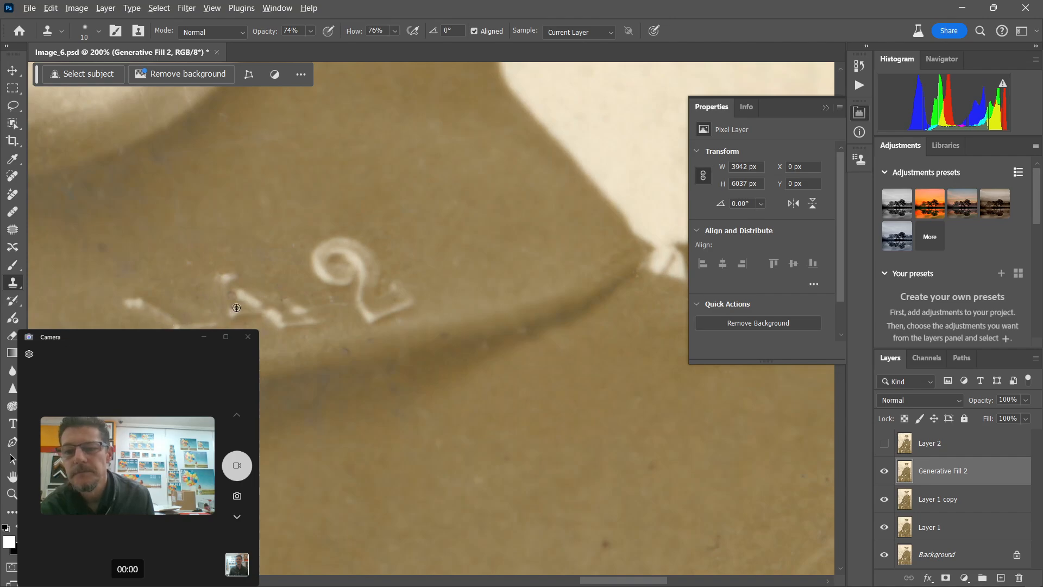
Heal the specks along the collar's lower fold and on the coat below it with a 25 px Spot Healing Brush.
click(13, 176)
click(444, 341)
click(392, 381)
click(493, 348)
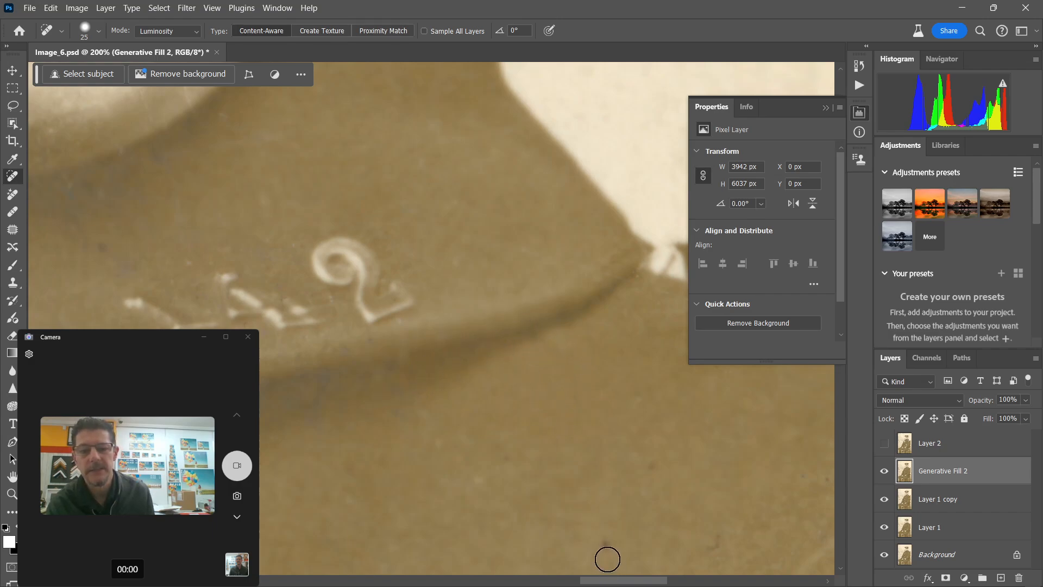
click(604, 545)
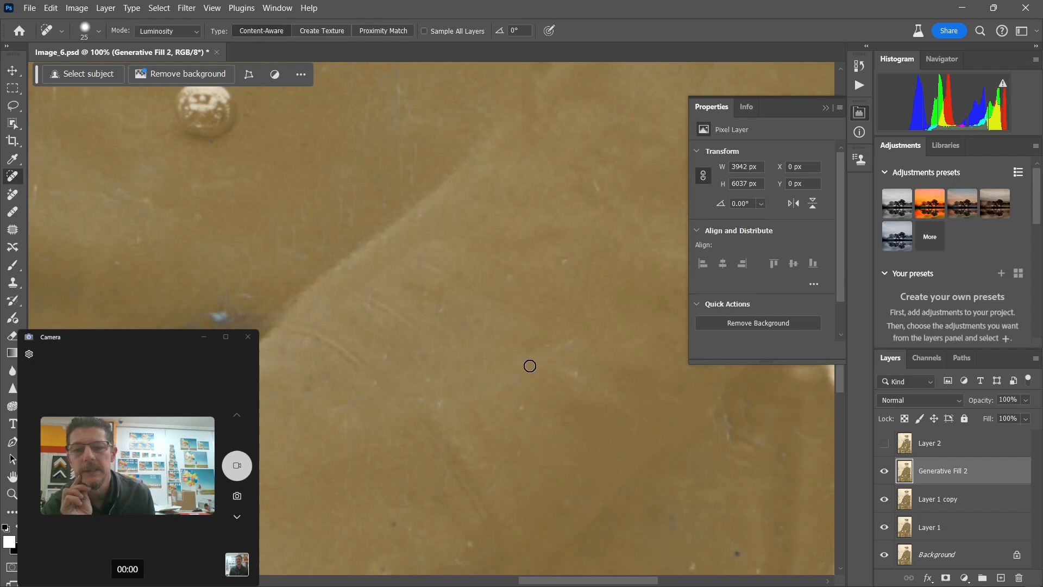
Heal the specks and scratches on the bent sleeve and the coat front beside it.
click(570, 370)
drag(354, 409, 340, 418)
click(370, 388)
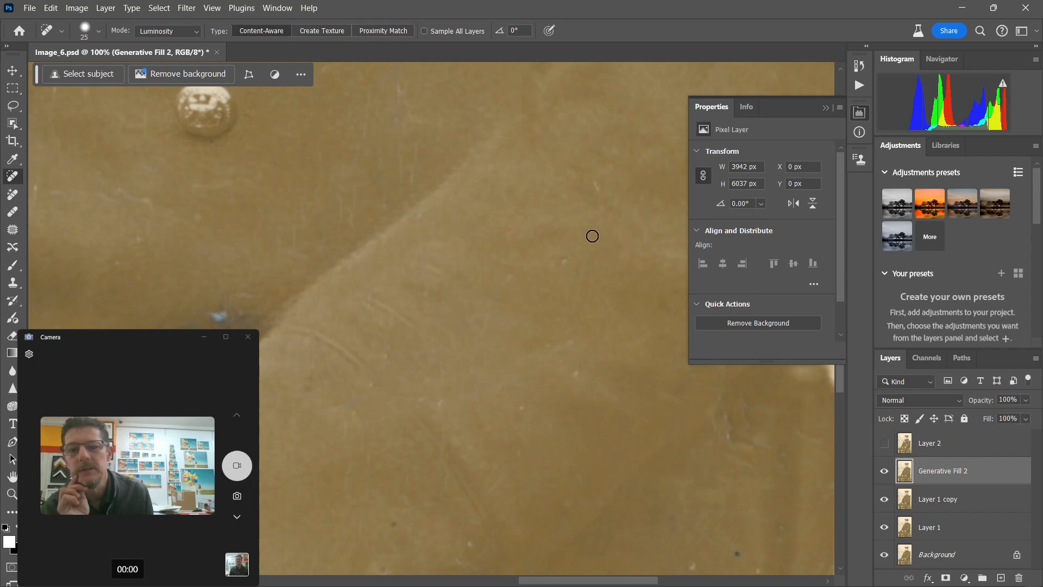
drag(350, 165, 349, 190)
click(189, 210)
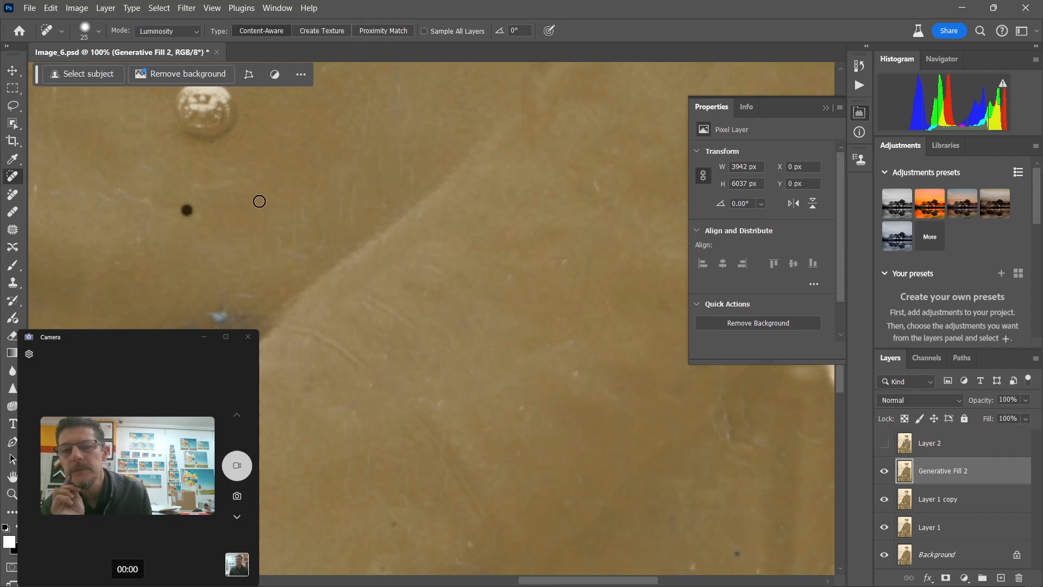
drag(221, 314, 237, 308)
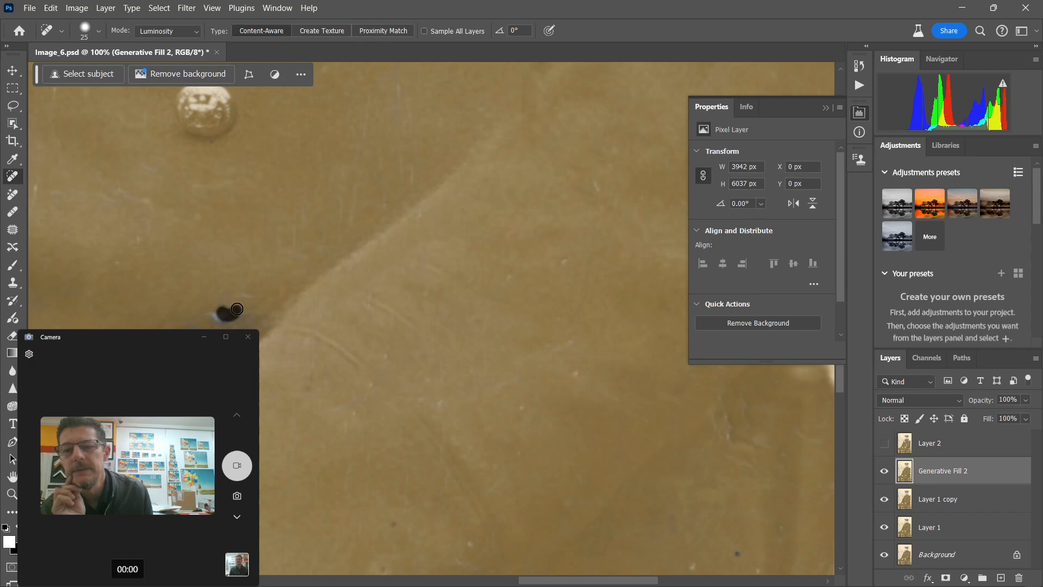
click(385, 353)
drag(451, 420, 427, 404)
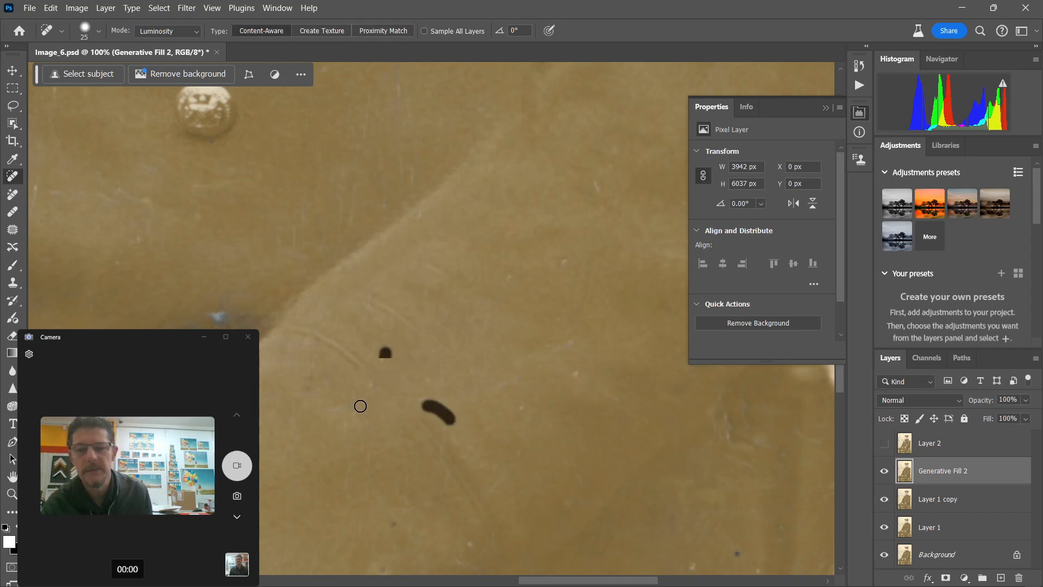
Heal the blue spot above the half-hidden button and the light marks across the lower coat front.
drag(352, 294, 580, 269)
click(443, 287)
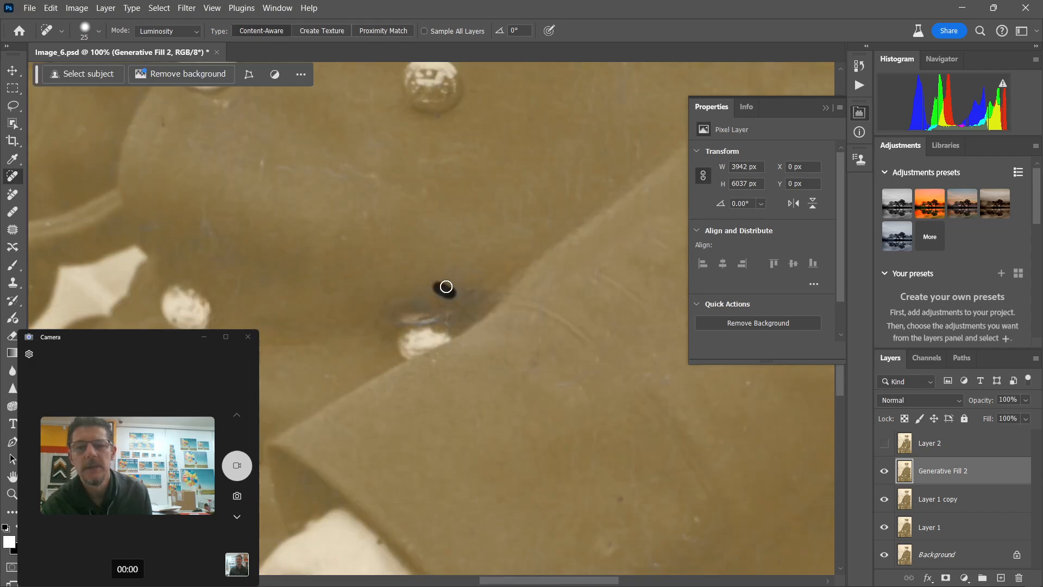
click(260, 157)
mouse_move(359, 177)
mouse_down()
mouse_move(317, 174)
mouse_move(337, 173)
mouse_up()
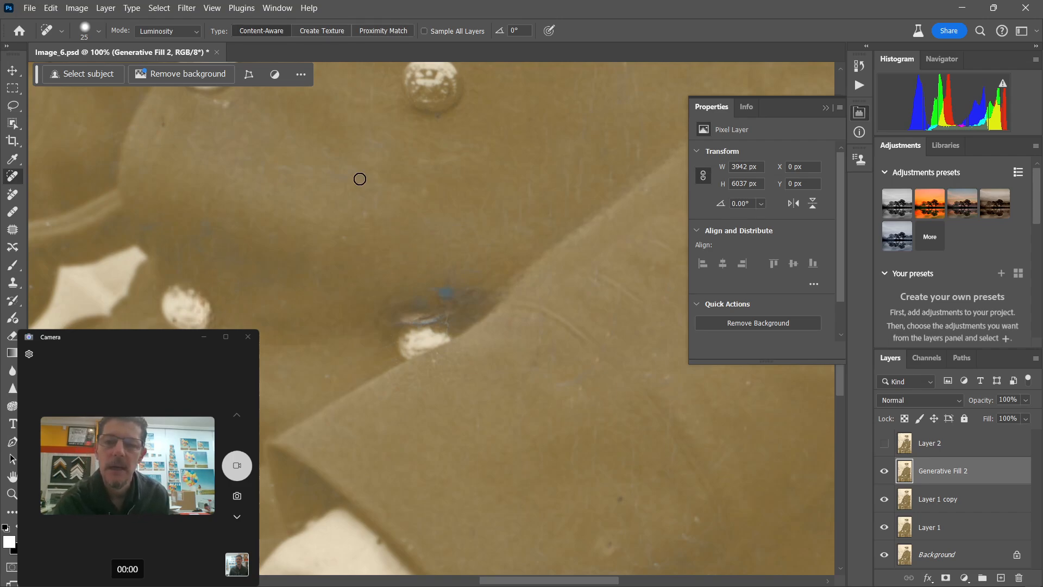
drag(348, 168, 313, 154)
drag(190, 242, 213, 223)
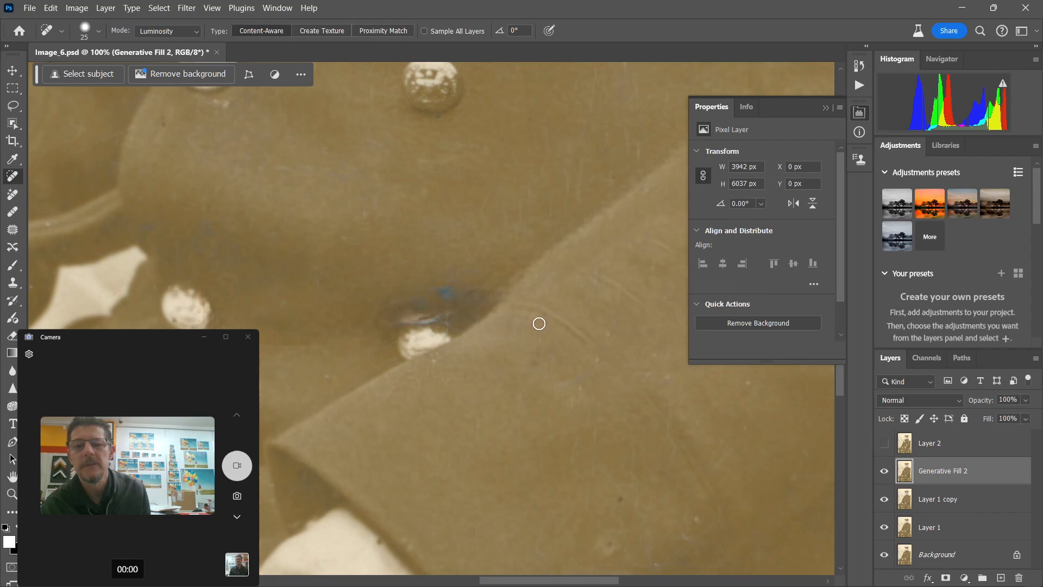
drag(539, 323, 522, 310)
mouse_move(449, 294)
mouse_down()
mouse_move(480, 293)
mouse_move(420, 307)
mouse_move(432, 319)
mouse_move(446, 299)
mouse_up()
Clone clean cloth over the blue stain above the half-hidden button, reducing the Clone Stamp brush for the finer areas.
key(s)
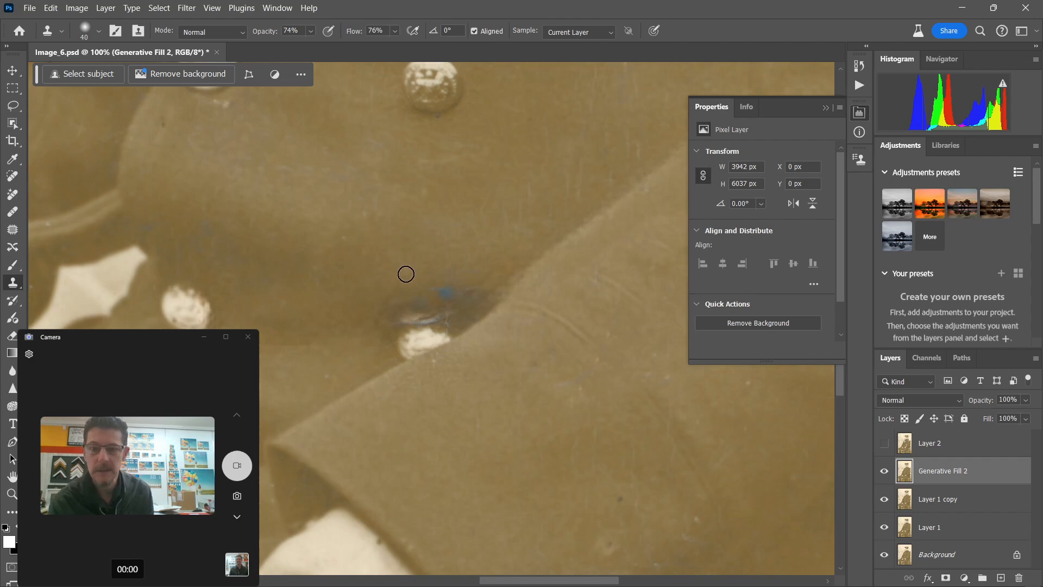
alt+click(435, 273)
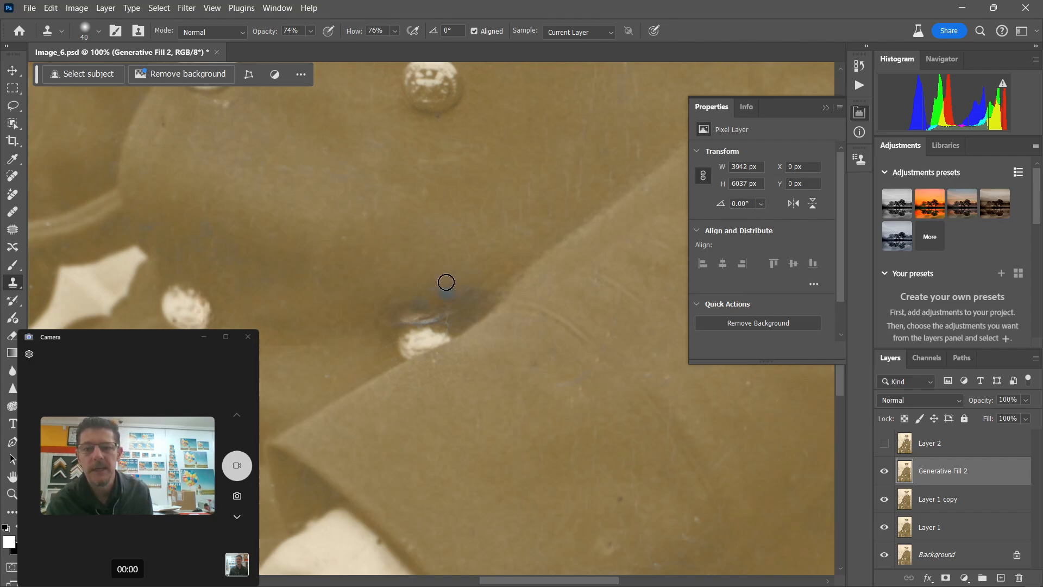
drag(445, 285, 463, 286)
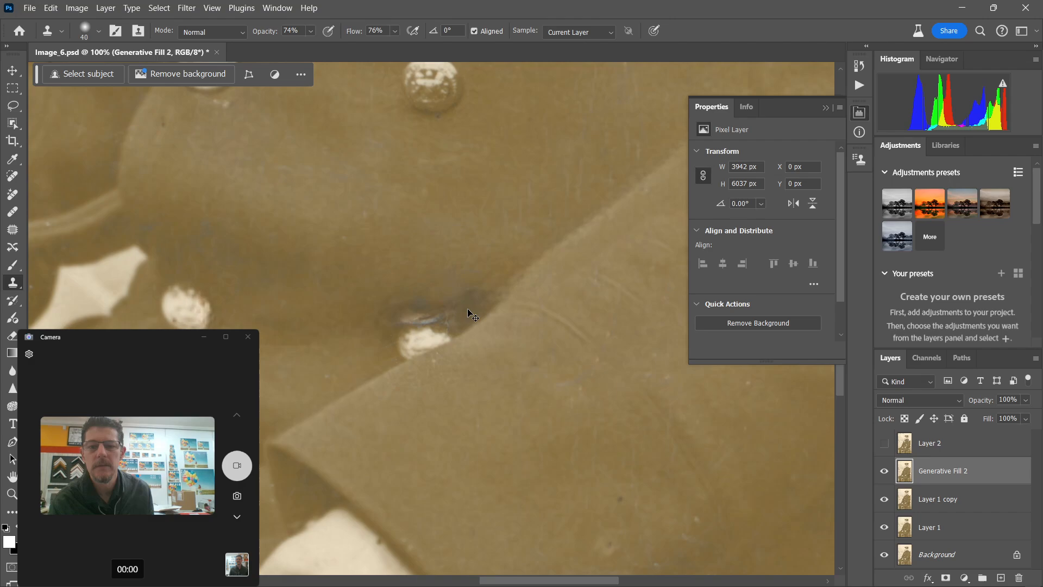
key(bracketleft)
key(bracketleft)
key(bracketleft)
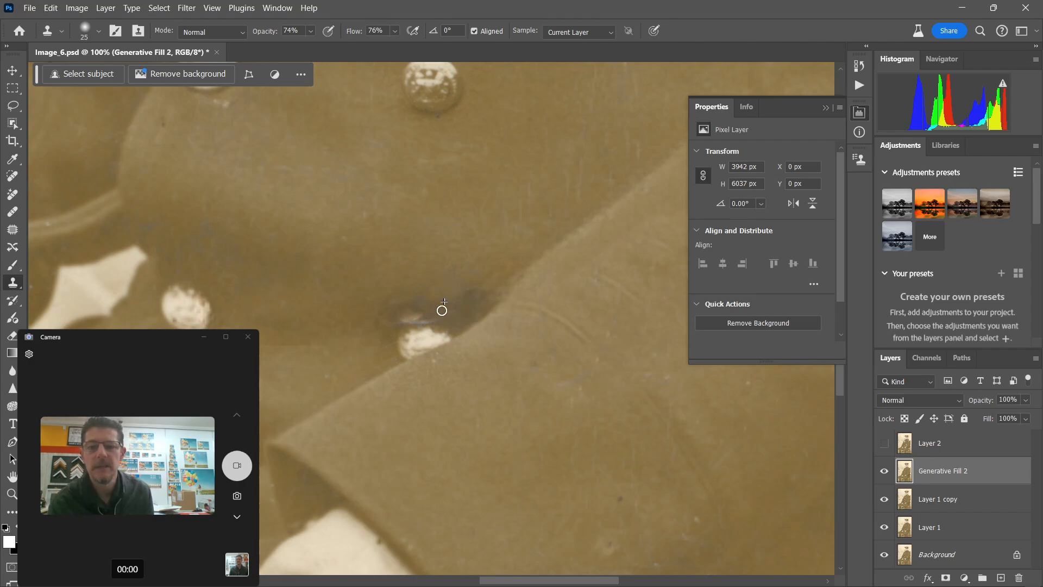
Heal the blemishes on the lower coat around the buttons and sleeve with a 20 px Spot Healing Brush.
drag(265, 321, 276, 309)
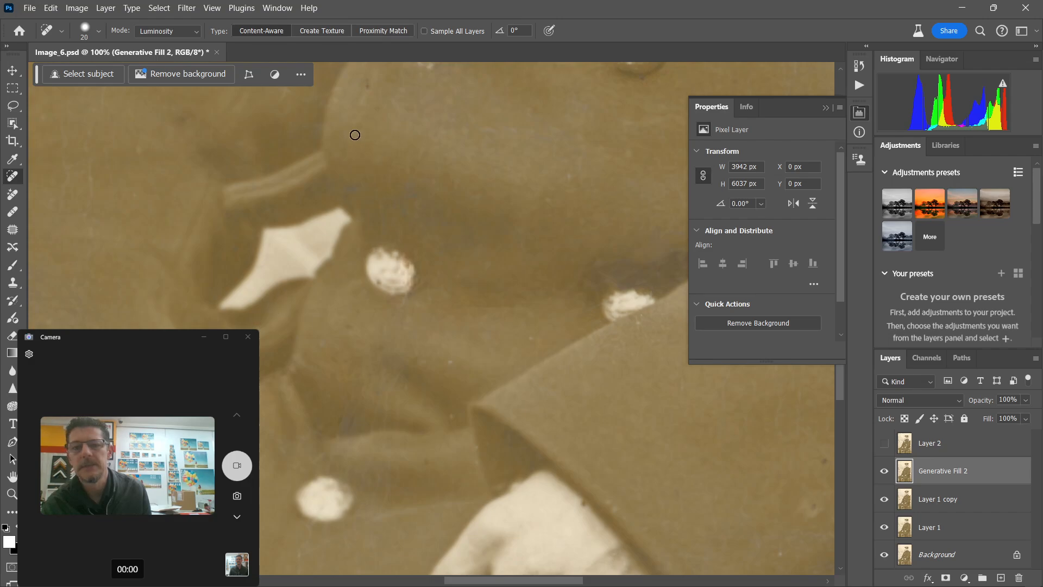
drag(322, 146, 324, 141)
drag(367, 203, 390, 390)
click(378, 283)
drag(285, 217, 272, 214)
drag(306, 123, 302, 102)
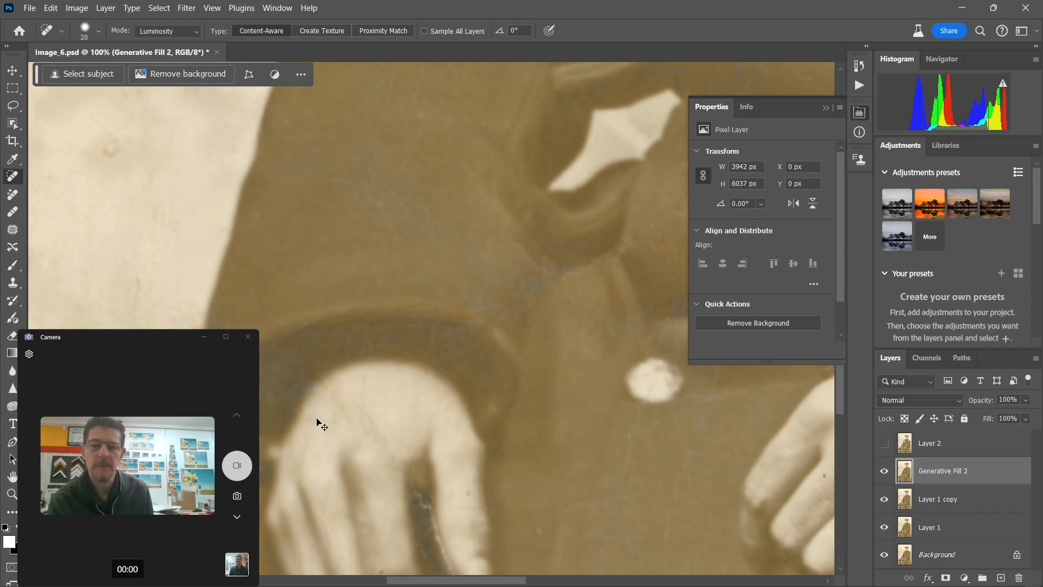
Heal the small specks on the back of the hand resting below the dark cuff.
mouse_move(331, 399)
mouse_down()
mouse_move(306, 382)
mouse_move(387, 447)
mouse_up()
drag(305, 382, 282, 280)
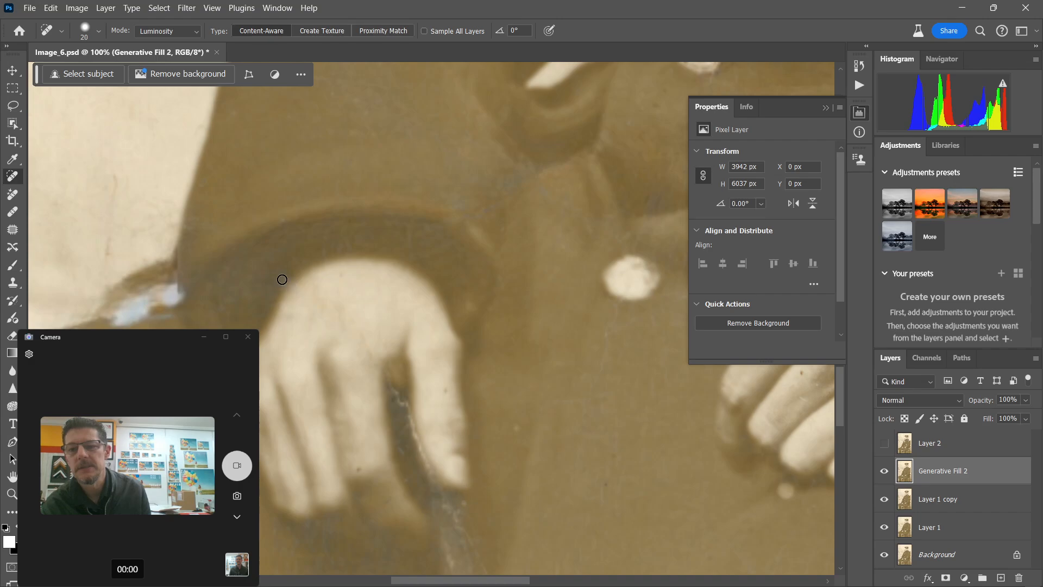
click(343, 337)
click(316, 295)
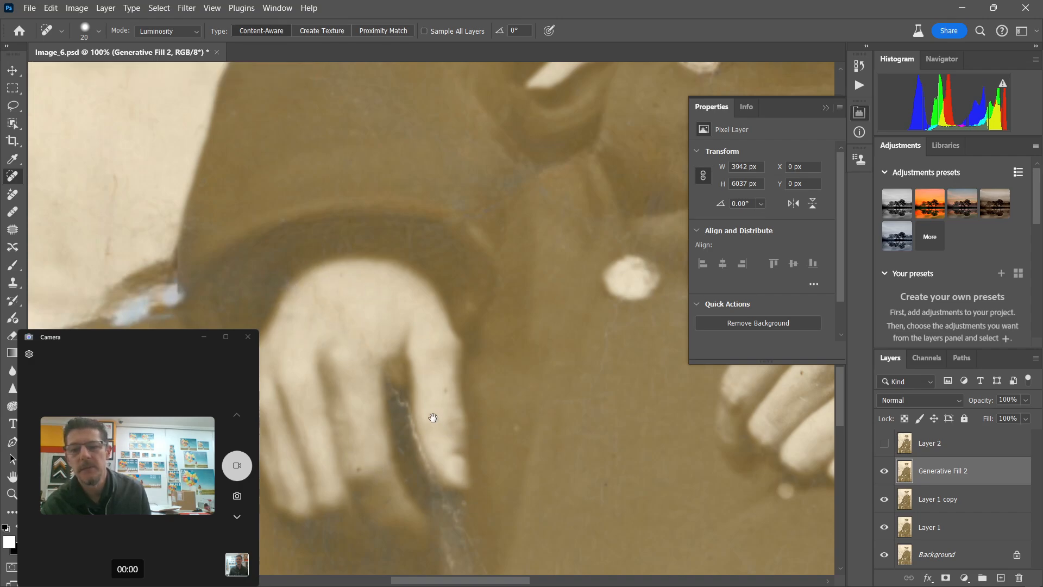
drag(430, 415, 354, 310)
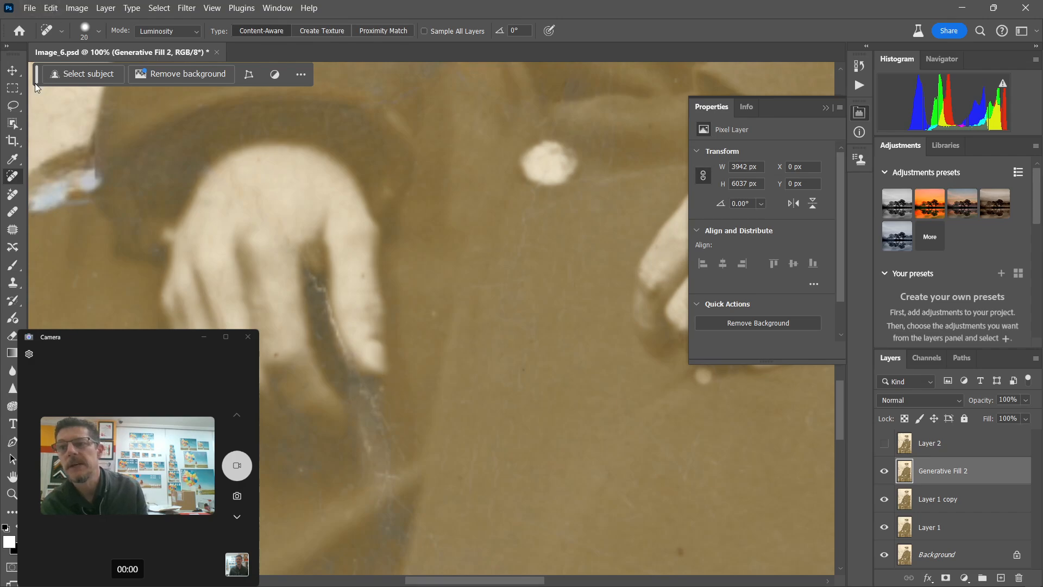
Lasso the grey-blue streak between the fingers and down the coat, and replace it with a promptless Generative Fill.
click(13, 106)
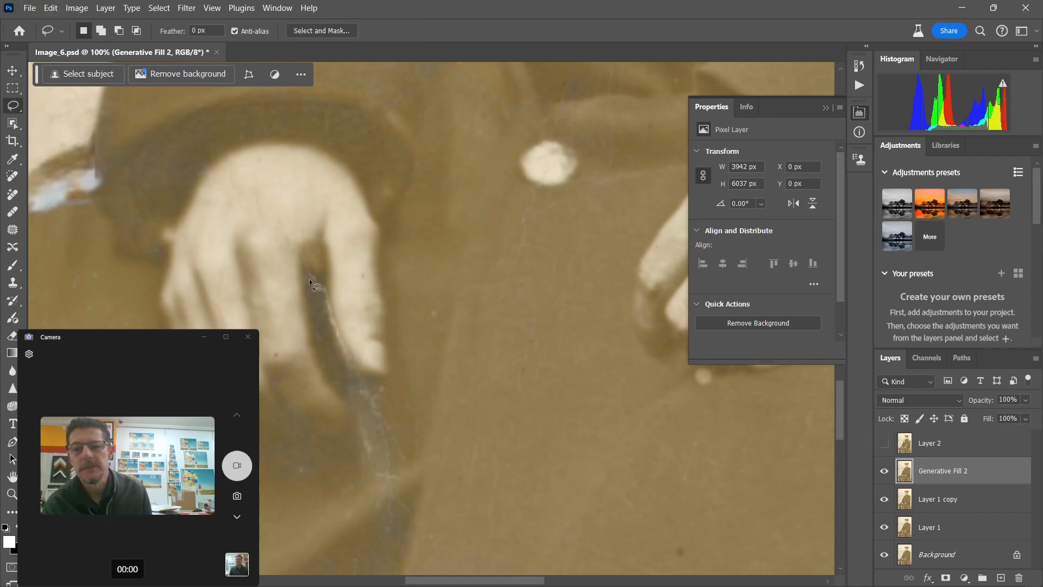
drag(312, 284, 311, 283)
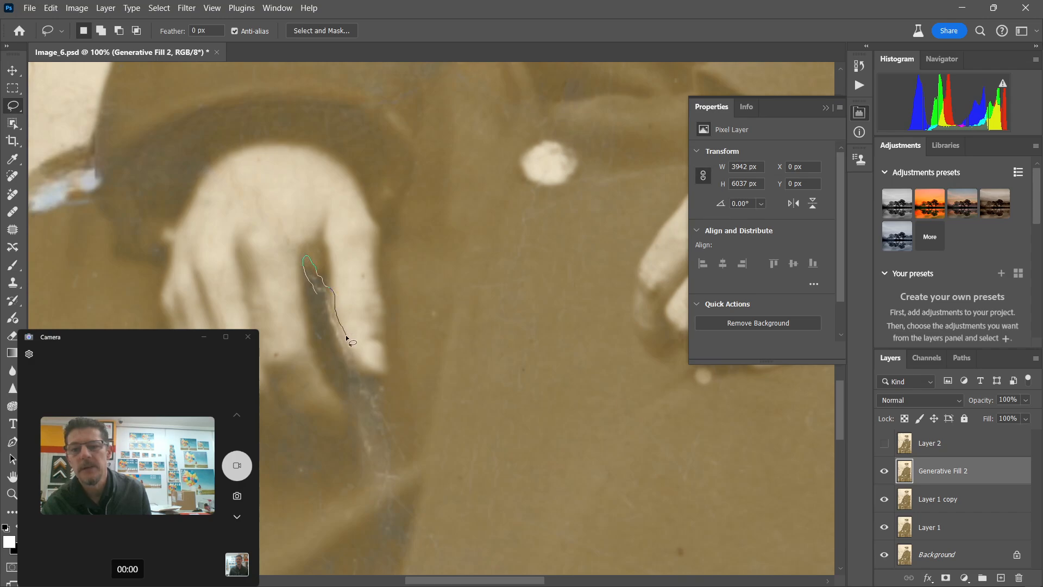
drag(357, 359, 370, 377)
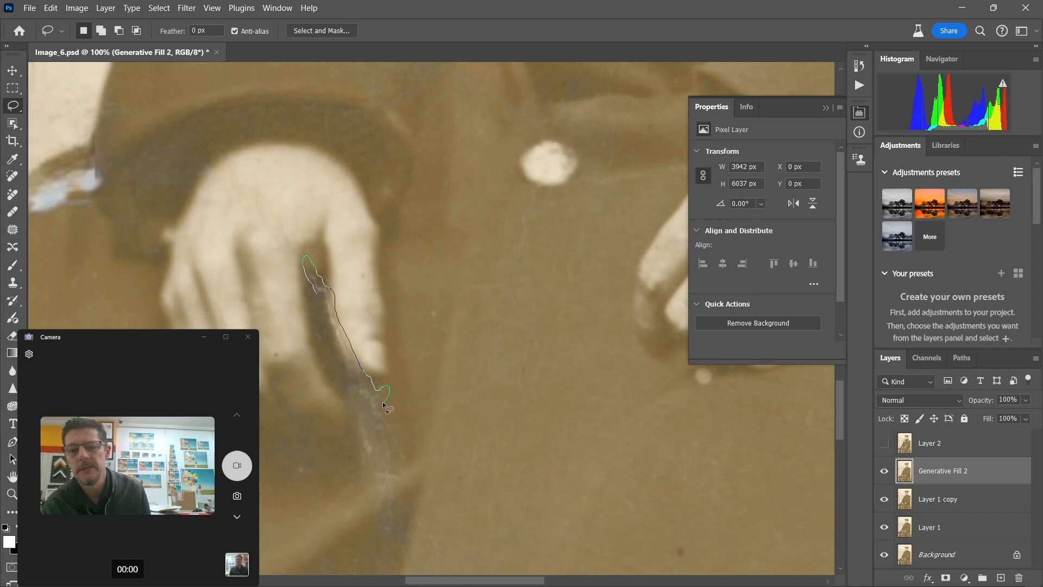
drag(385, 543, 363, 474)
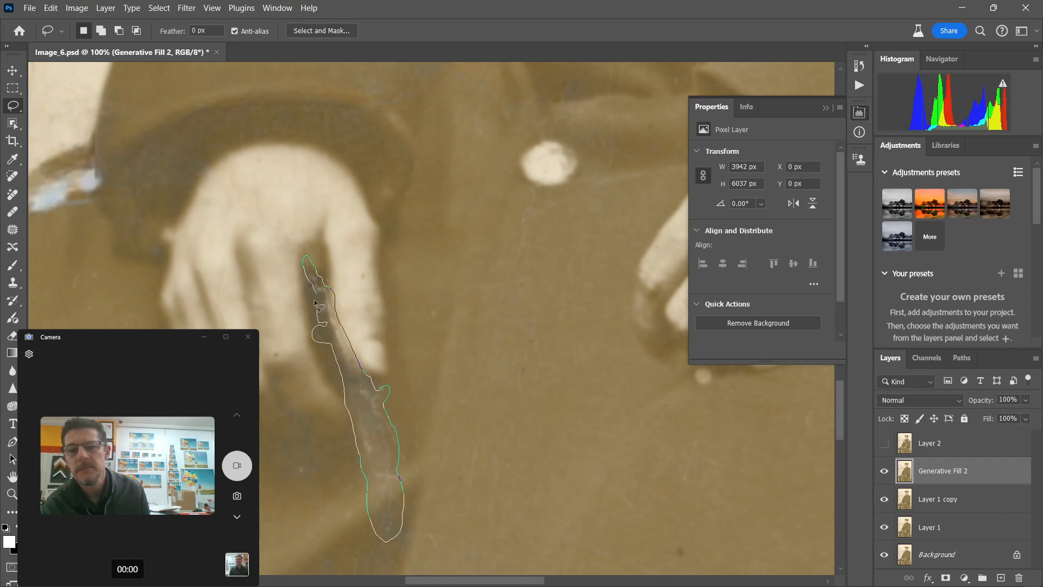
drag(304, 269, 300, 256)
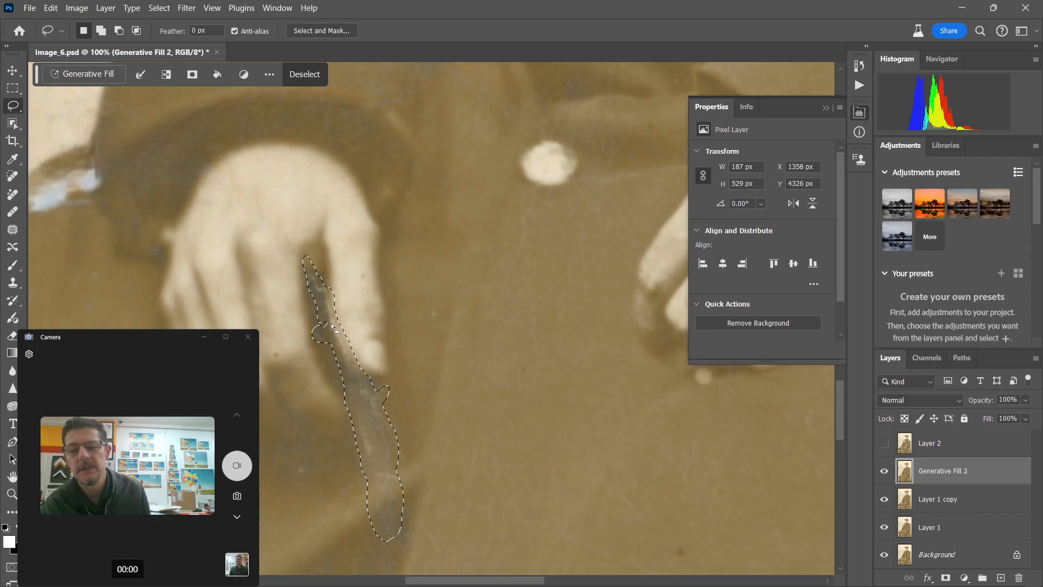
click(77, 74)
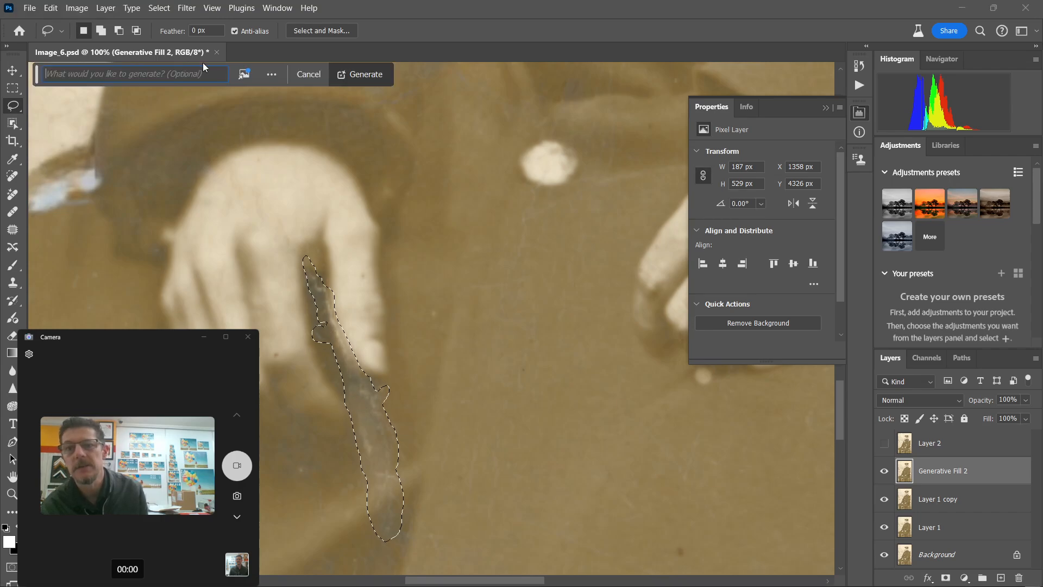
click(365, 73)
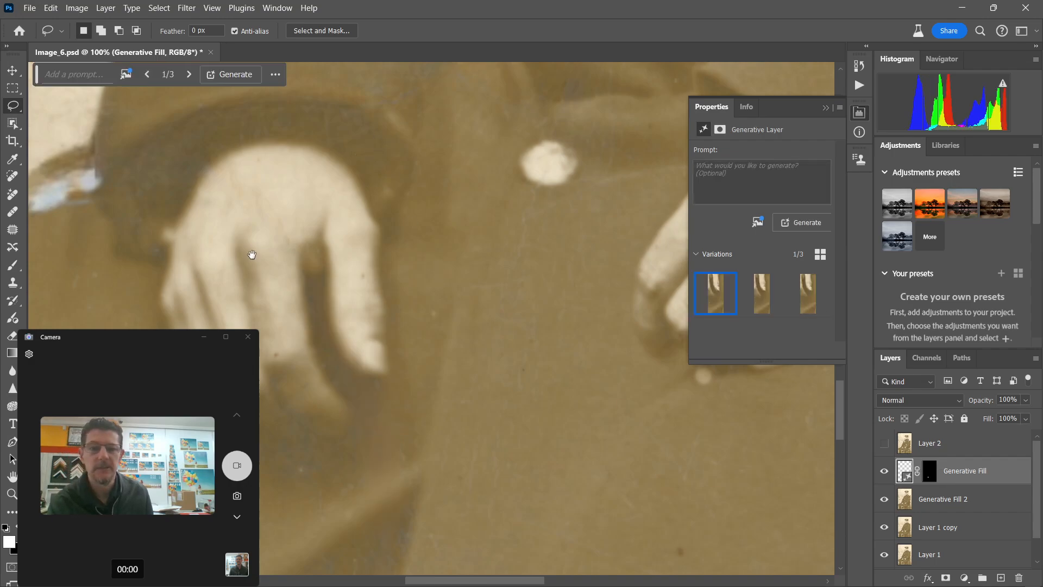
Lasso the blue-white damaged coat edge beside the cuff, replace it with a promptless Generative Fill, and merge the result into Generative Fill 2.
mouse_move(252, 254)
mouse_down()
mouse_move(489, 261)
mouse_move(513, 268)
mouse_move(543, 299)
mouse_up()
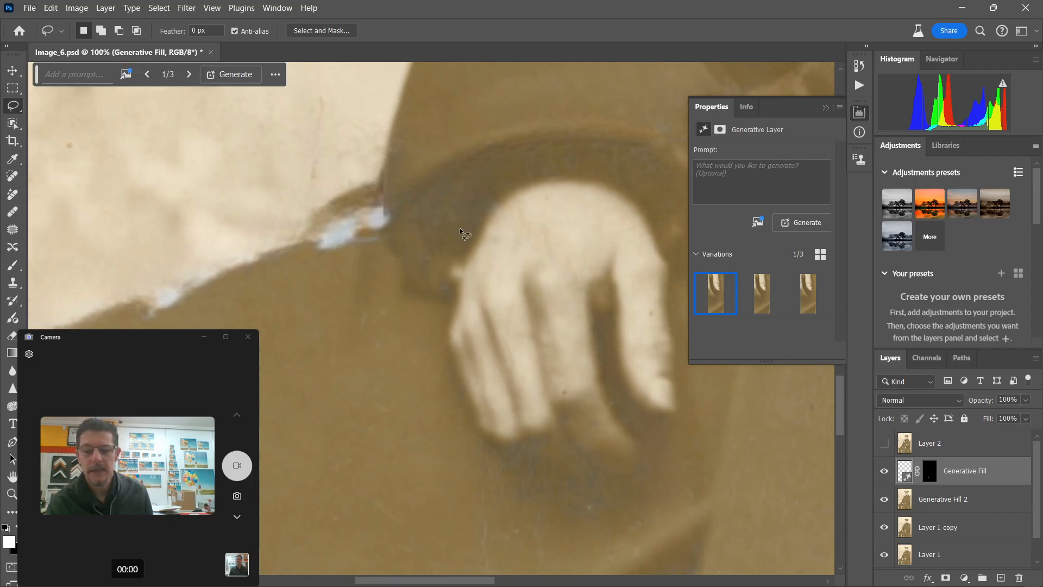
key(ctrl+minus)
key(ctrl+minus)
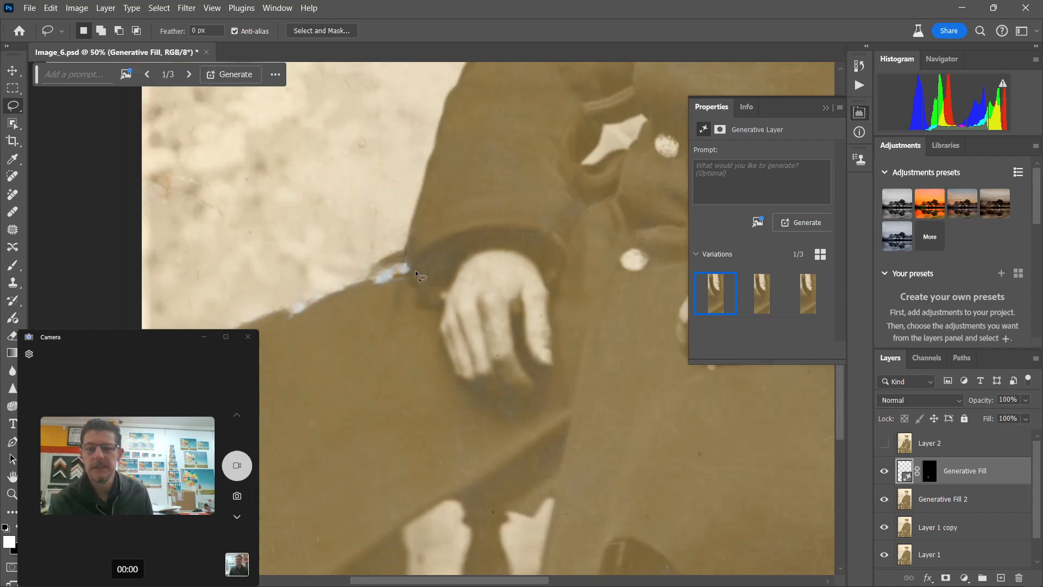
drag(396, 249, 269, 299)
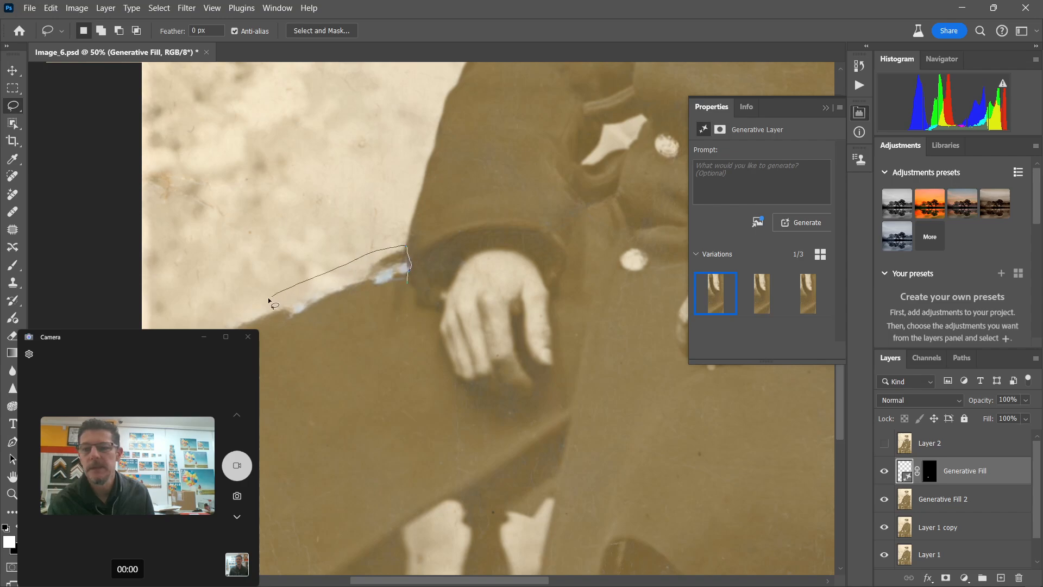
mouse_move(223, 329)
mouse_down()
mouse_move(375, 302)
mouse_move(407, 282)
mouse_up()
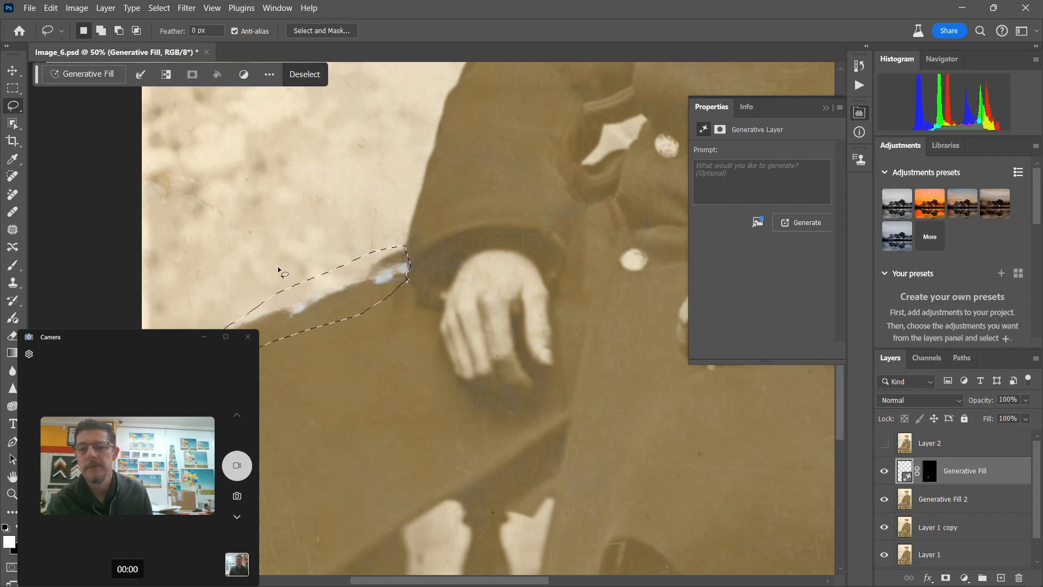
click(84, 74)
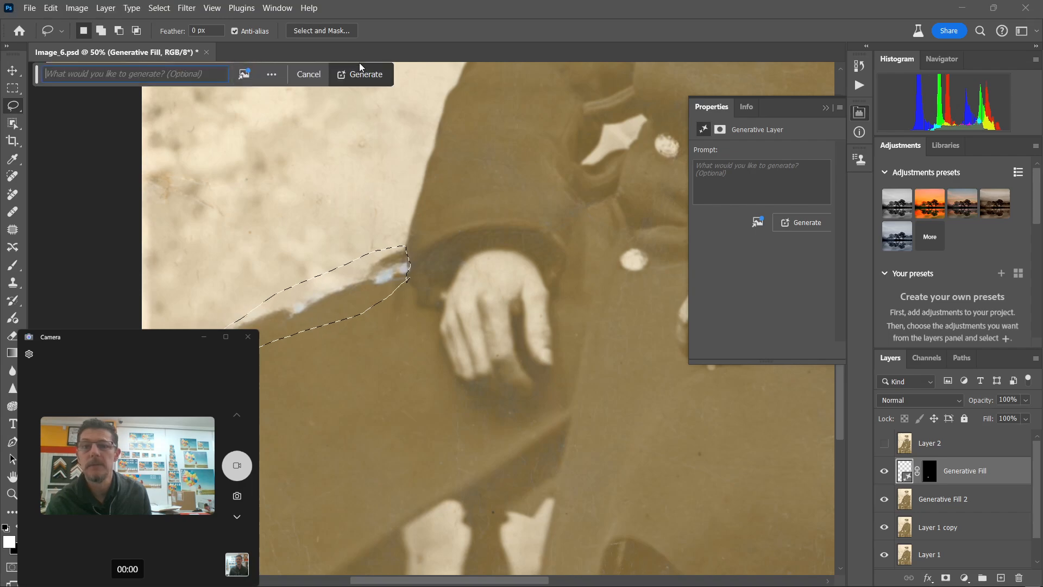
click(361, 71)
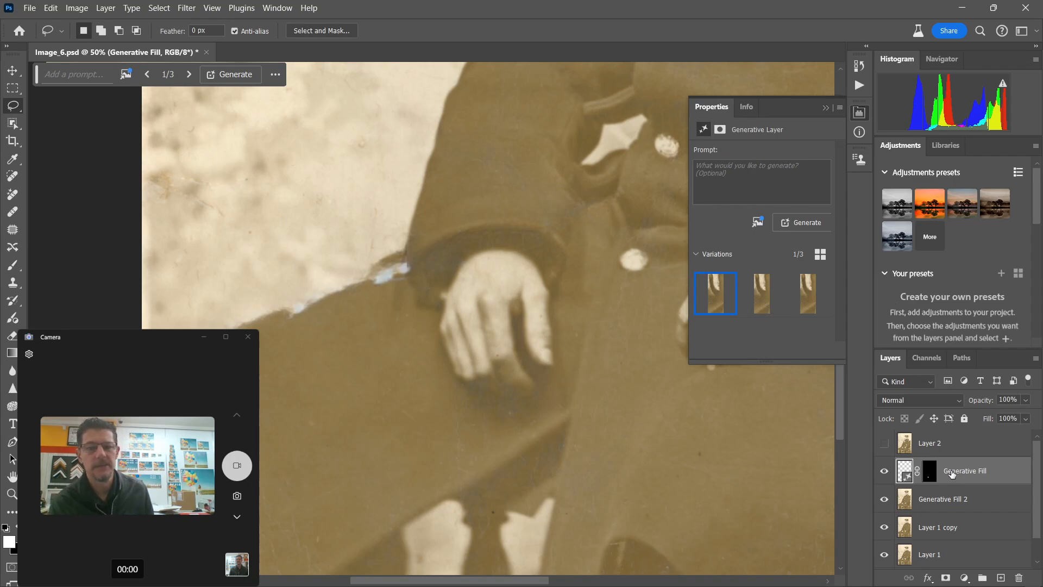
key(Delete)
Even out the midtone shading on the coat beside the cuffed hand, using an 80 px toning brush at 9% exposure.
key(o)
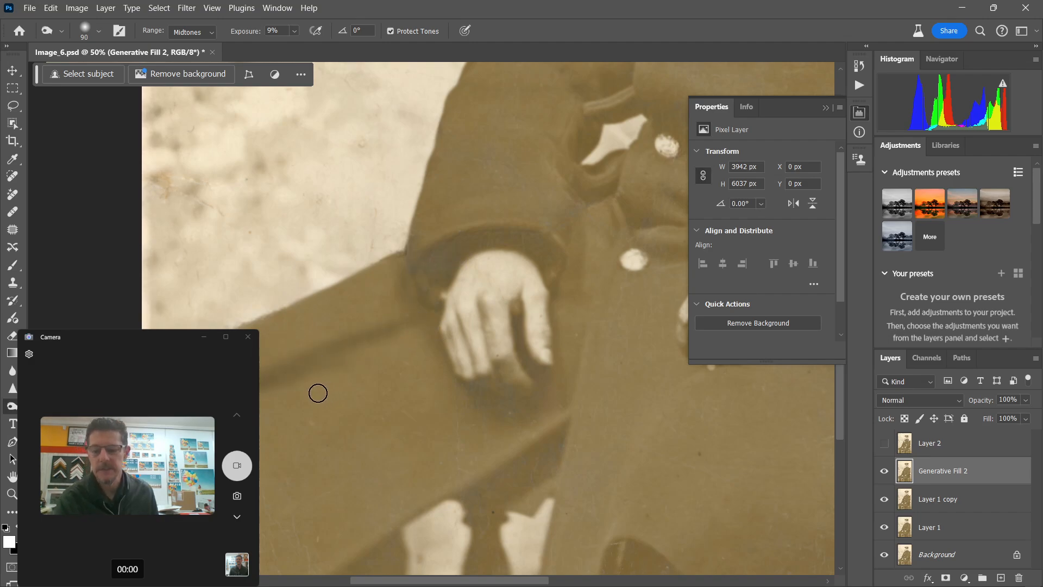
drag(376, 360, 332, 404)
key(bracketleft)
key(bracketleft)
key(bracketleft)
key(bracketleft)
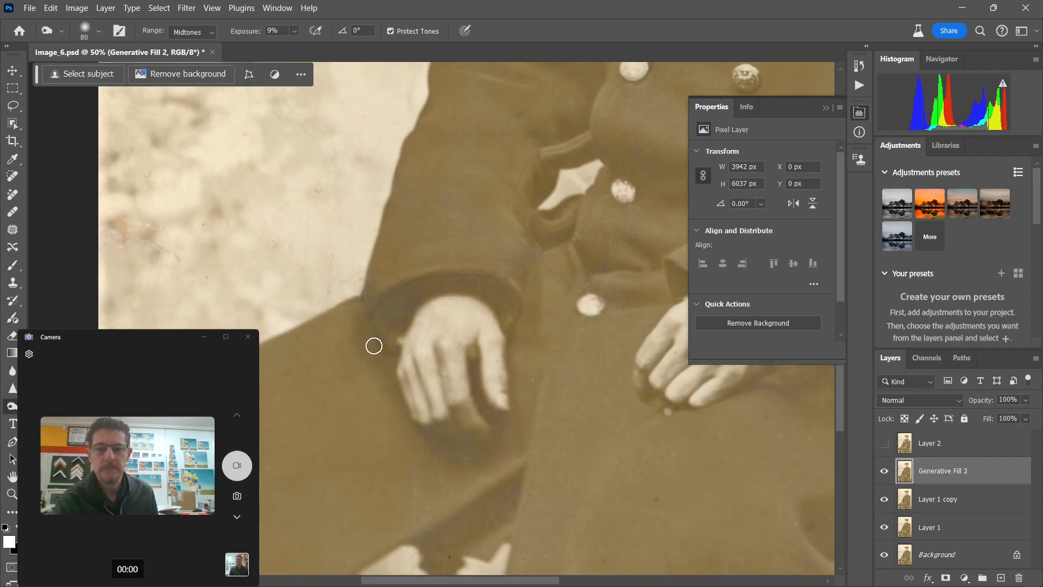
drag(472, 306, 441, 311)
Lasso the blemishes on the lower coat and the dark specks around the twisted chair leg and background as one combined selection.
key(ctrl+minus)
drag(546, 516, 290, 380)
click(13, 105)
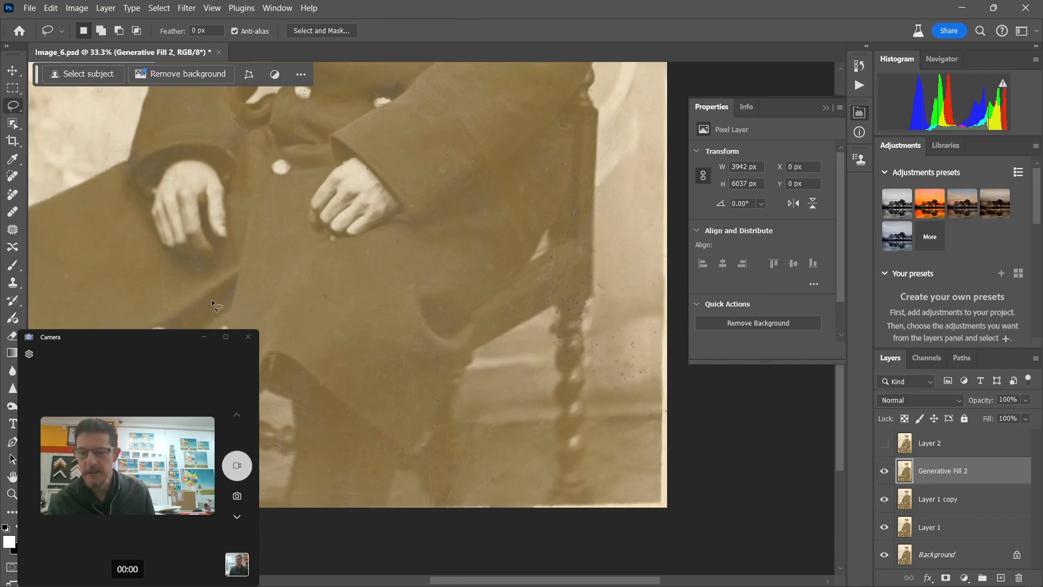
drag(395, 411, 390, 419)
drag(434, 355, 428, 359)
drag(302, 368, 293, 374)
drag(318, 302, 315, 307)
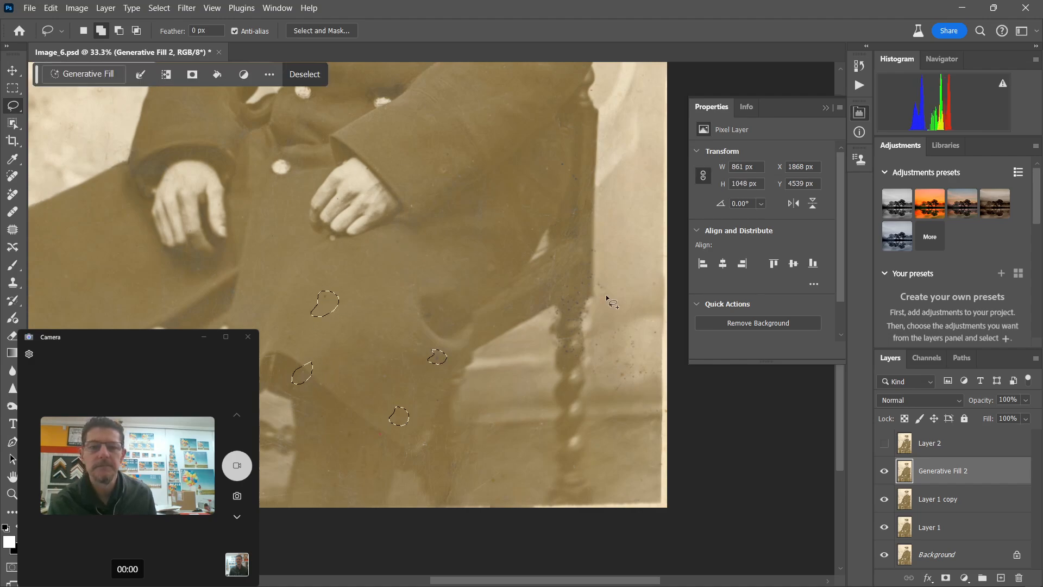
drag(549, 280, 589, 290)
mouse_move(566, 306)
mouse_down()
mouse_move(550, 311)
mouse_move(583, 304)
mouse_up()
mouse_move(582, 312)
mouse_down()
mouse_move(573, 351)
mouse_move(588, 350)
mouse_up()
mouse_move(596, 343)
mouse_down()
mouse_move(610, 373)
mouse_move(667, 384)
mouse_move(668, 318)
mouse_move(642, 388)
mouse_up()
Add the marks at the coat hem, the chair and trouser legs, and the large patch on the spread coat flap to the selection.
drag(380, 411, 489, 369)
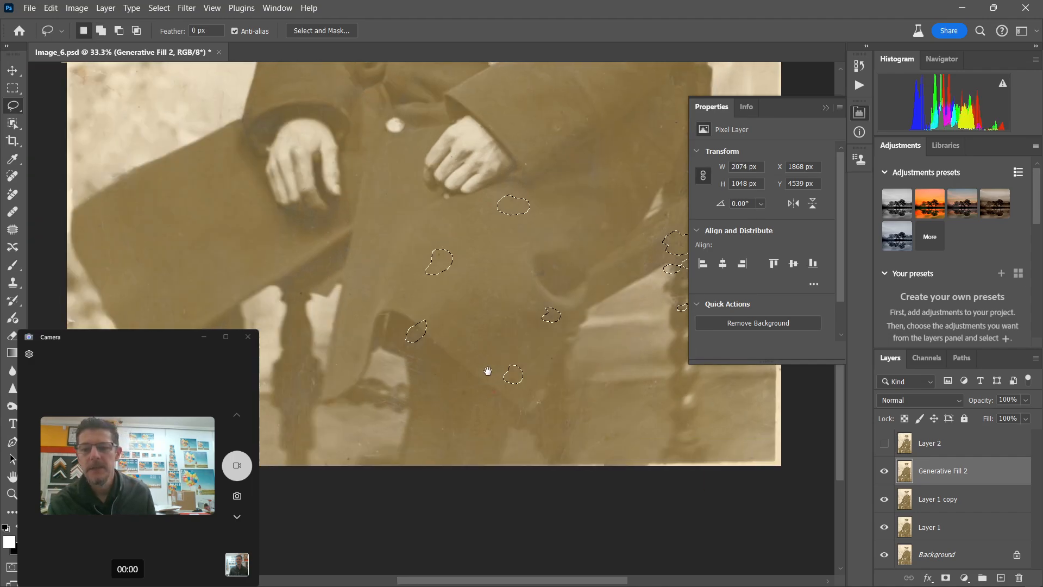
mouse_move(426, 351)
mouse_down()
mouse_move(386, 343)
mouse_move(419, 382)
mouse_move(426, 348)
mouse_up()
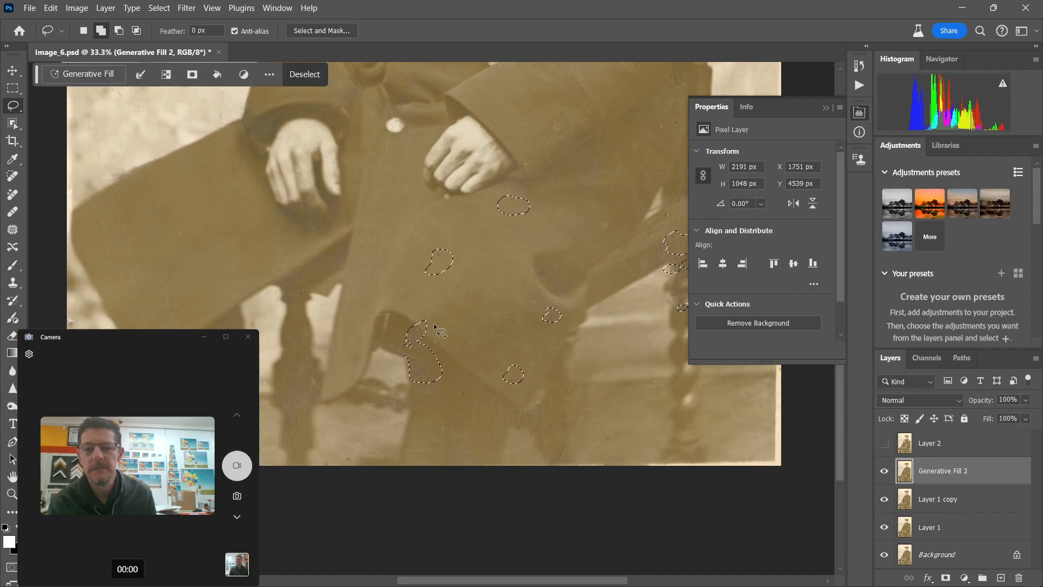
mouse_move(306, 362)
mouse_down()
mouse_move(314, 370)
mouse_move(293, 376)
mouse_up()
mouse_move(205, 394)
mouse_down()
mouse_move(209, 416)
mouse_move(196, 403)
mouse_up()
mouse_move(160, 342)
mouse_down()
mouse_move(163, 398)
mouse_move(154, 354)
mouse_up()
mouse_move(230, 248)
mouse_down()
mouse_move(332, 385)
mouse_move(291, 405)
mouse_move(262, 350)
mouse_move(297, 370)
mouse_up()
drag(326, 322, 286, 392)
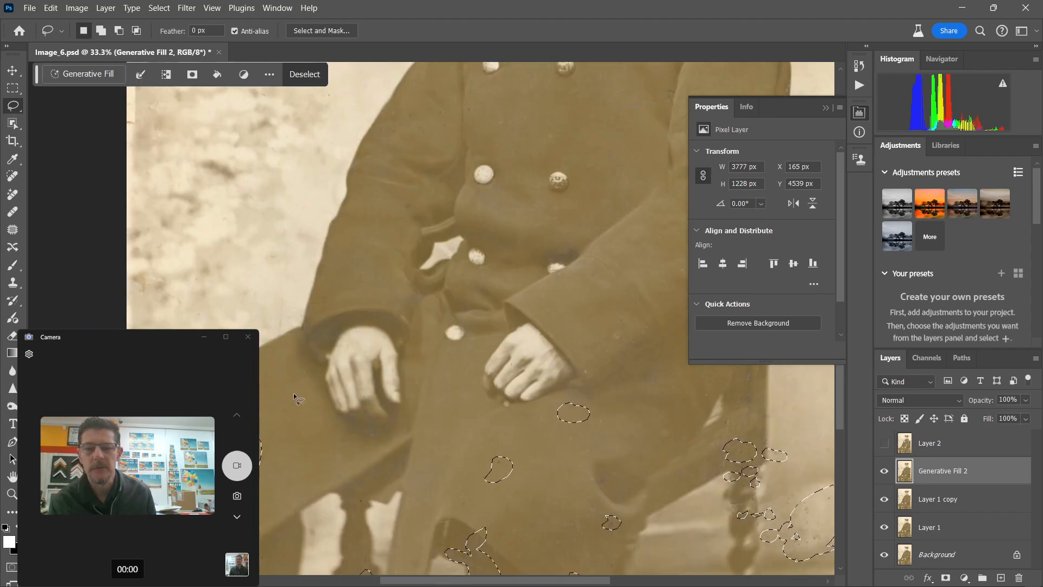
Replace all the selected blemishes with a promptless Generative Fill and merge the result into the Generative Fill 2 layer.
key(ctrl+minus)
key(ctrl+minus)
mouse_move(465, 212)
mouse_down()
mouse_move(380, 318)
mouse_move(390, 326)
mouse_move(438, 240)
mouse_up()
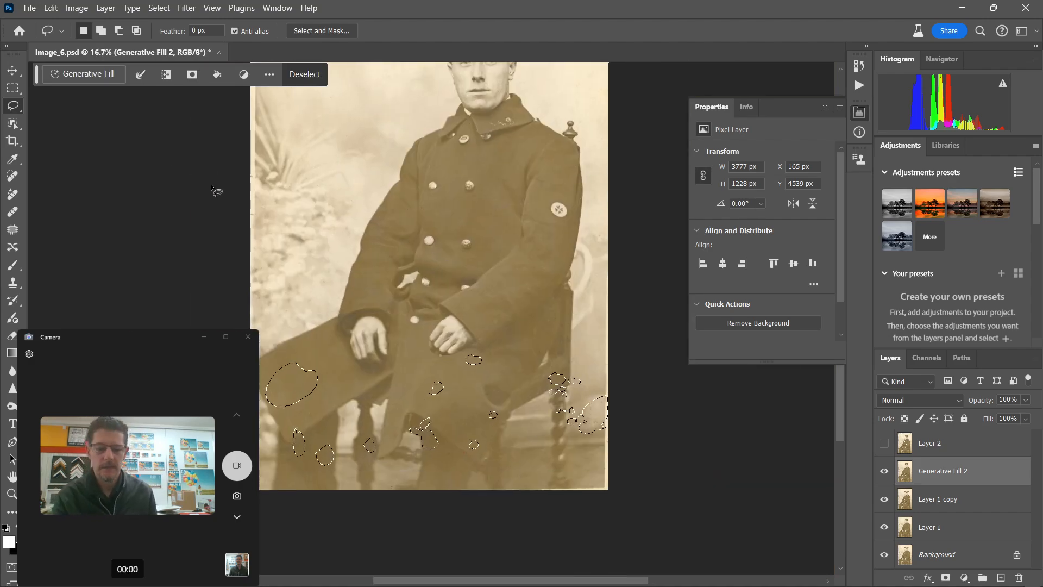
click(96, 76)
click(364, 74)
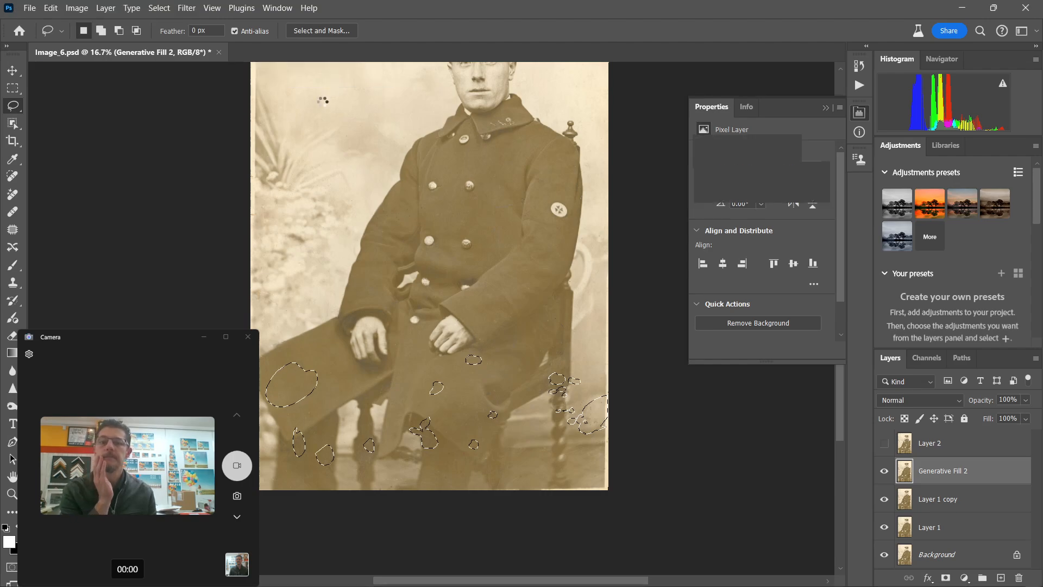
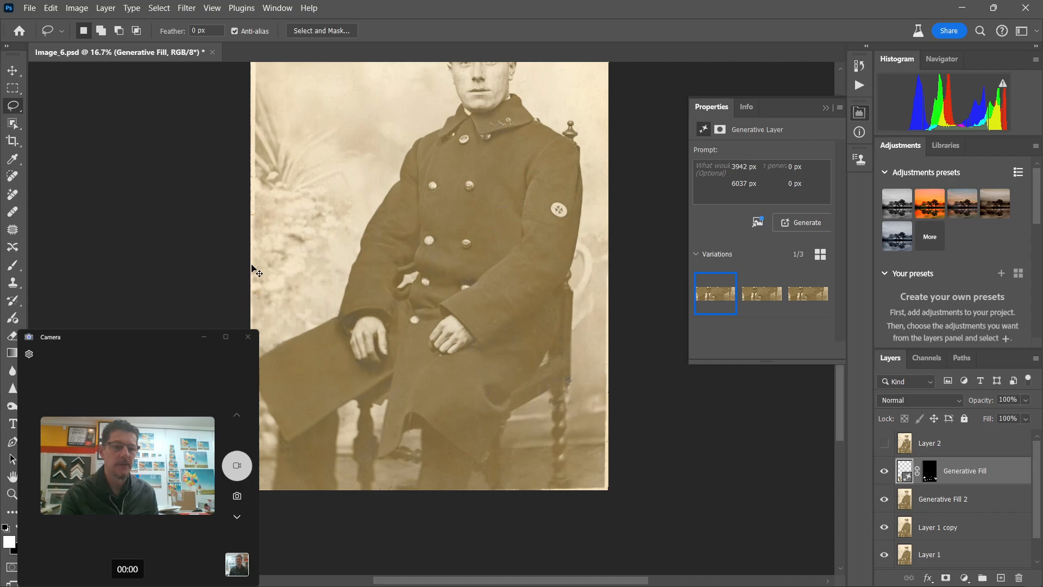
key(Delete)
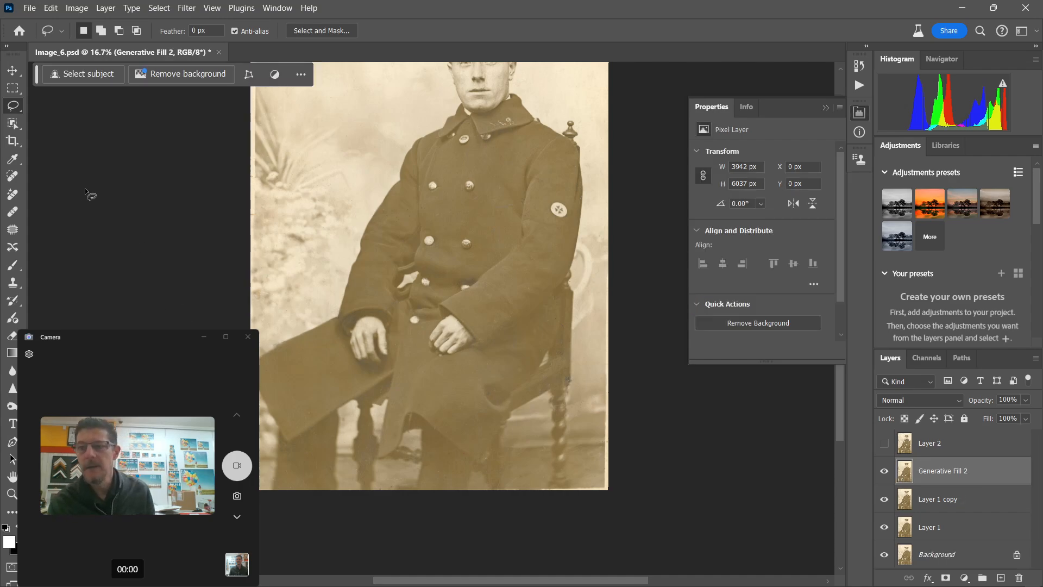
Heal the pale border along the photo's bottom and right edges with a 60 px Spot Healing Brush.
click(12, 176)
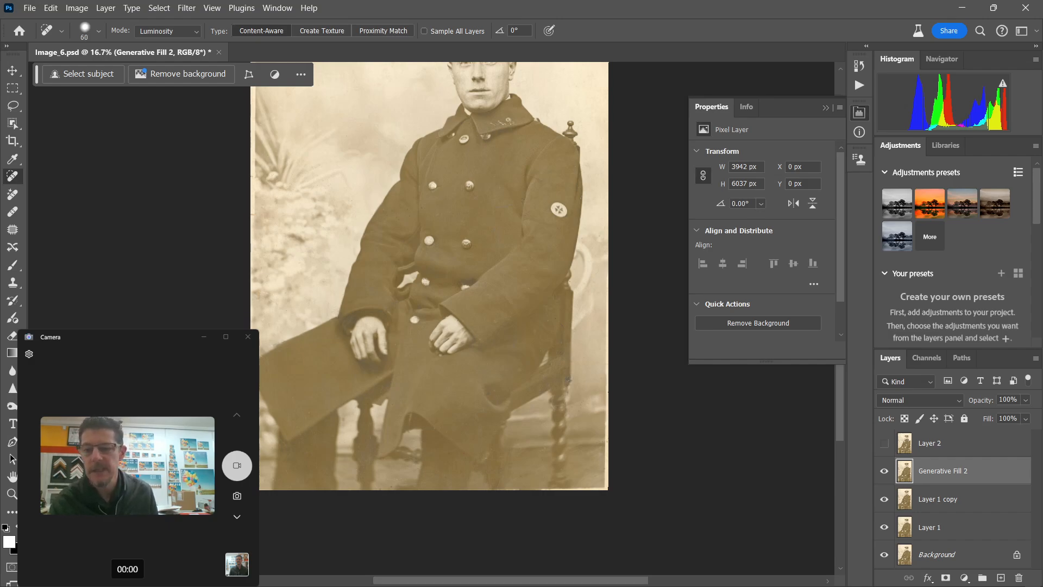
mouse_move(519, 490)
mouse_down()
mouse_move(608, 489)
mouse_move(522, 493)
mouse_up()
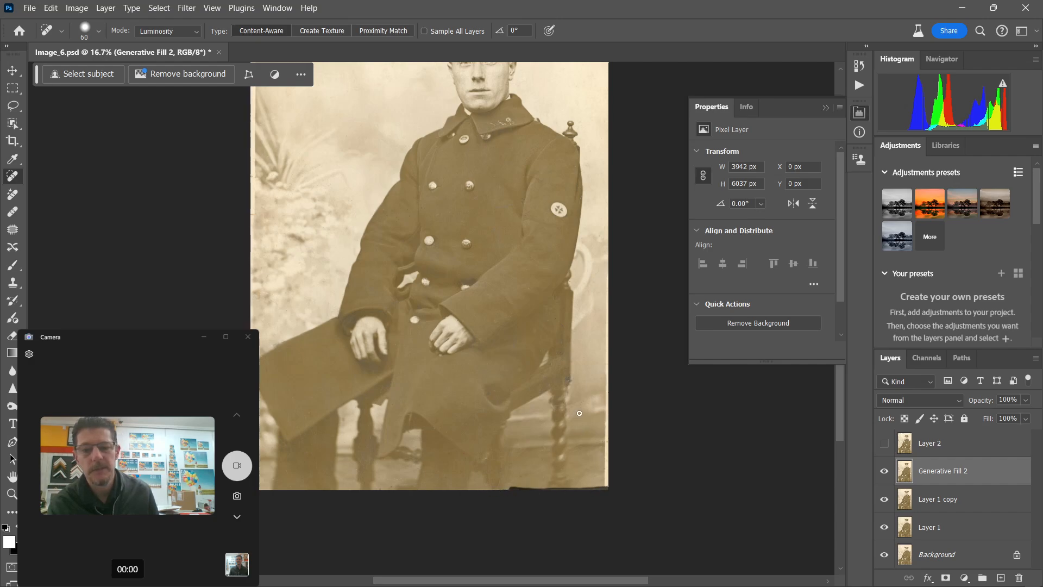
drag(579, 413, 491, 478)
drag(502, 549, 502, 307)
drag(484, 240, 483, 301)
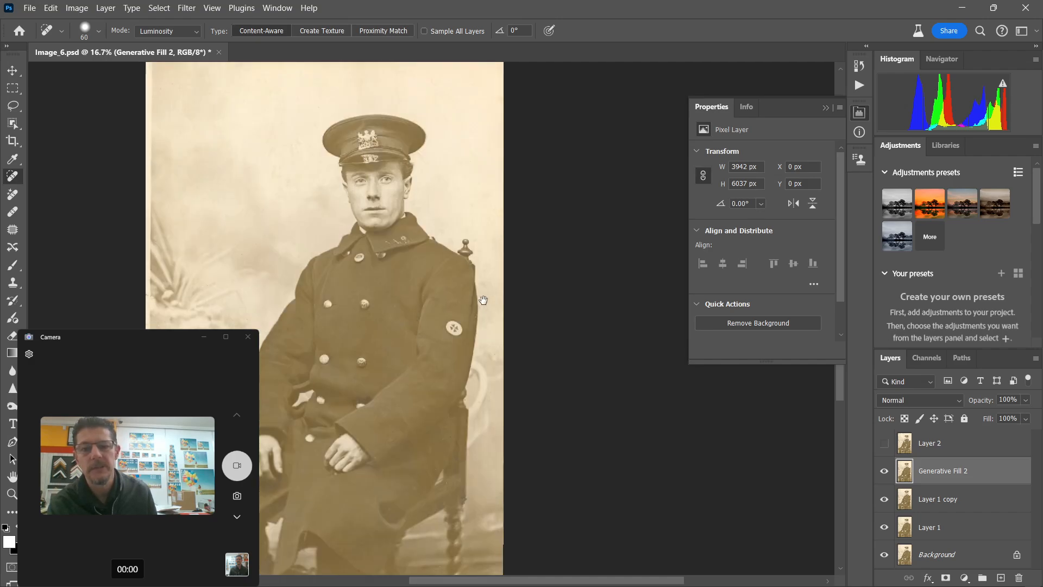
Select the 92 px wide pale strip along the photo's left edge, replace it with a promptless Generative Fill, and merge it into Generative Fill 2.
drag(217, 145, 244, 204)
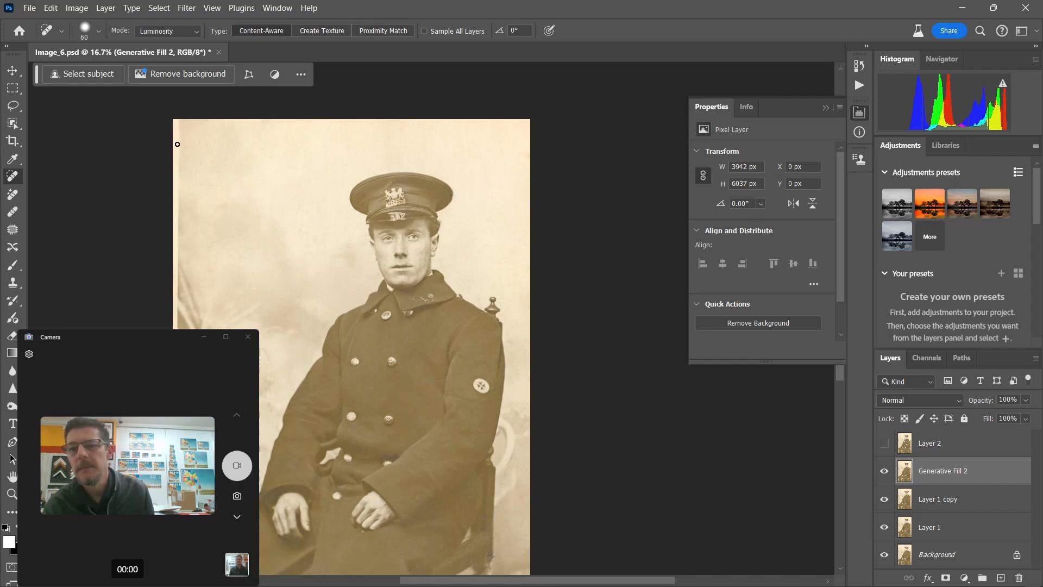
click(12, 88)
drag(181, 110, 163, 576)
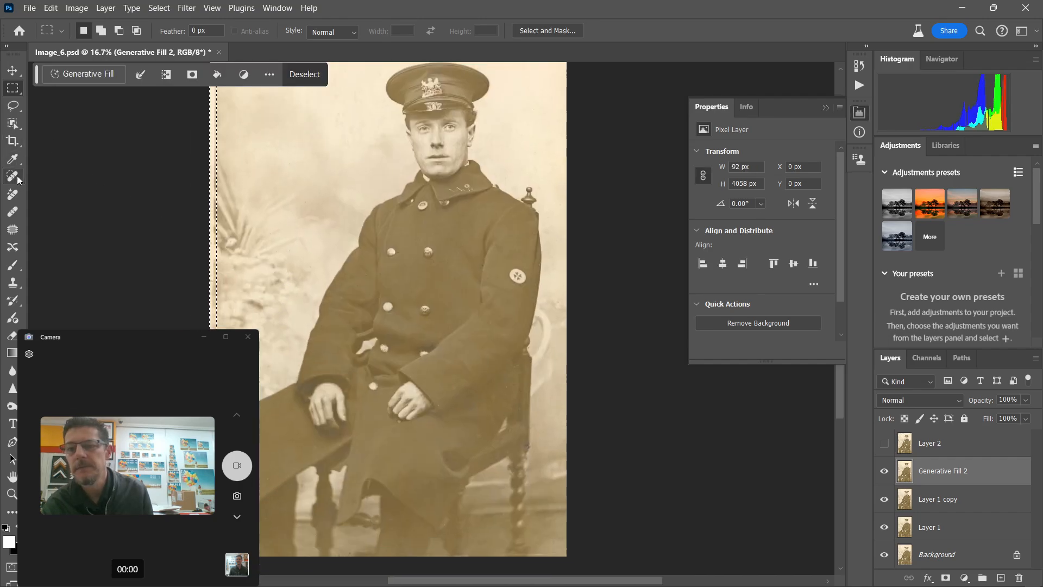
click(13, 105)
click(305, 74)
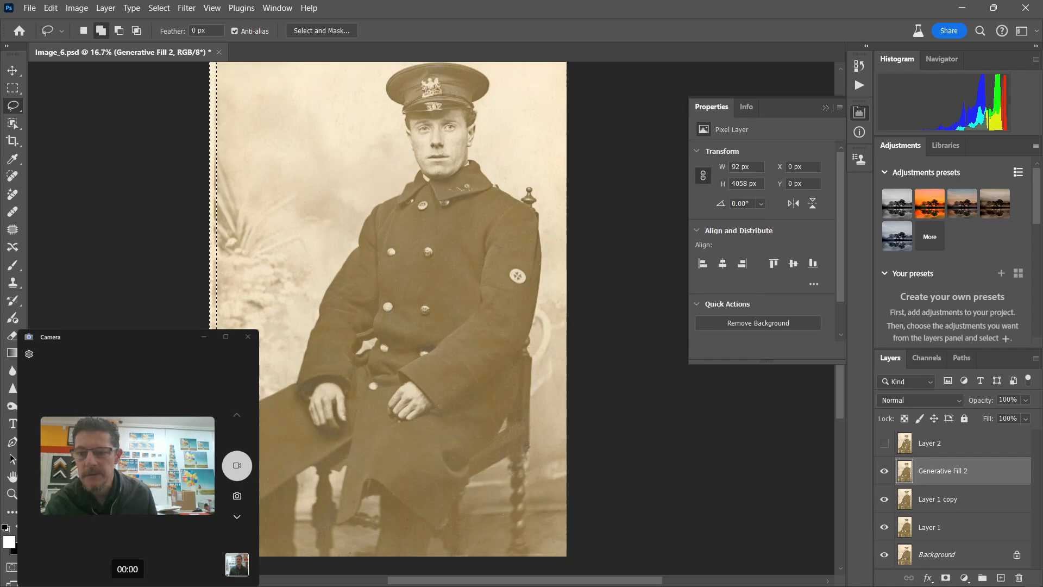
key(shift+Right)
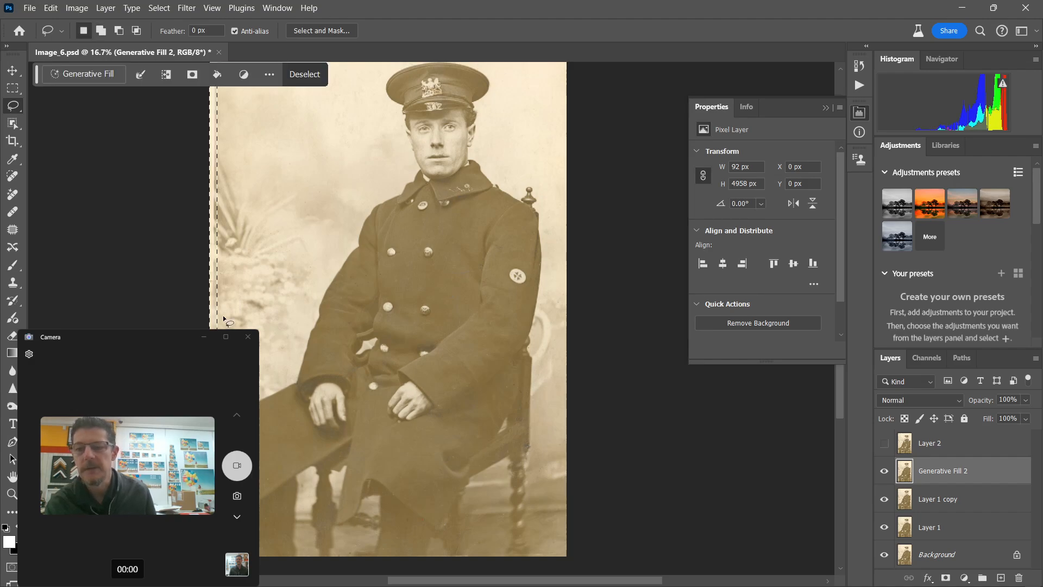
click(103, 76)
click(356, 75)
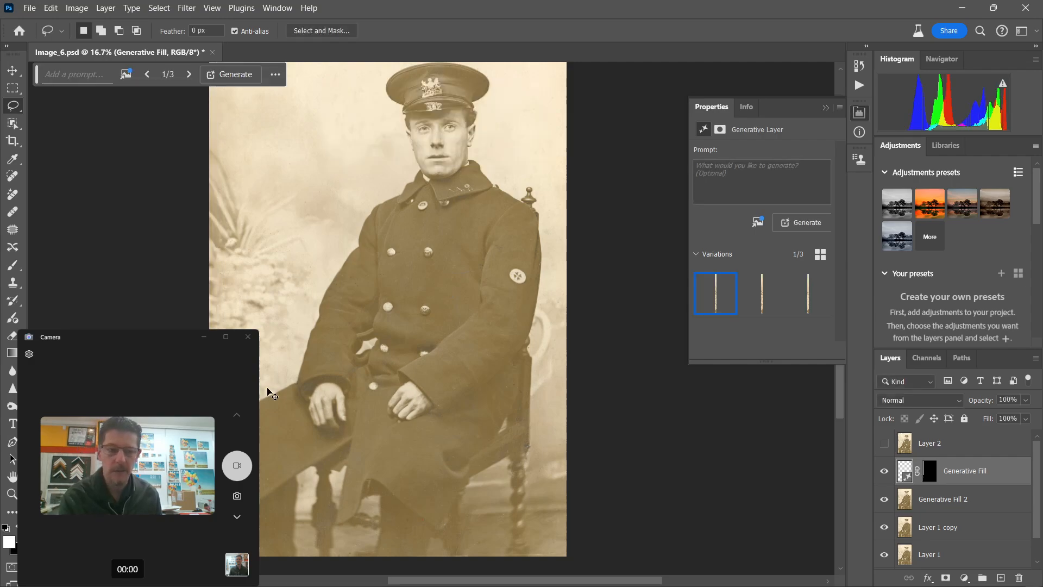
key(ctrl+z)
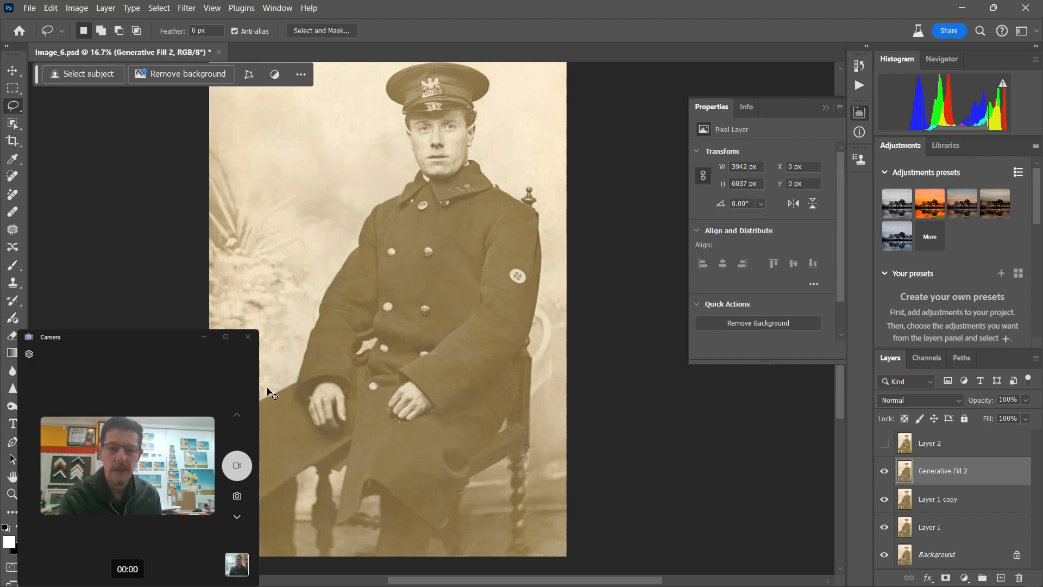
key(ctrl+minus)
key(ctrl+minus)
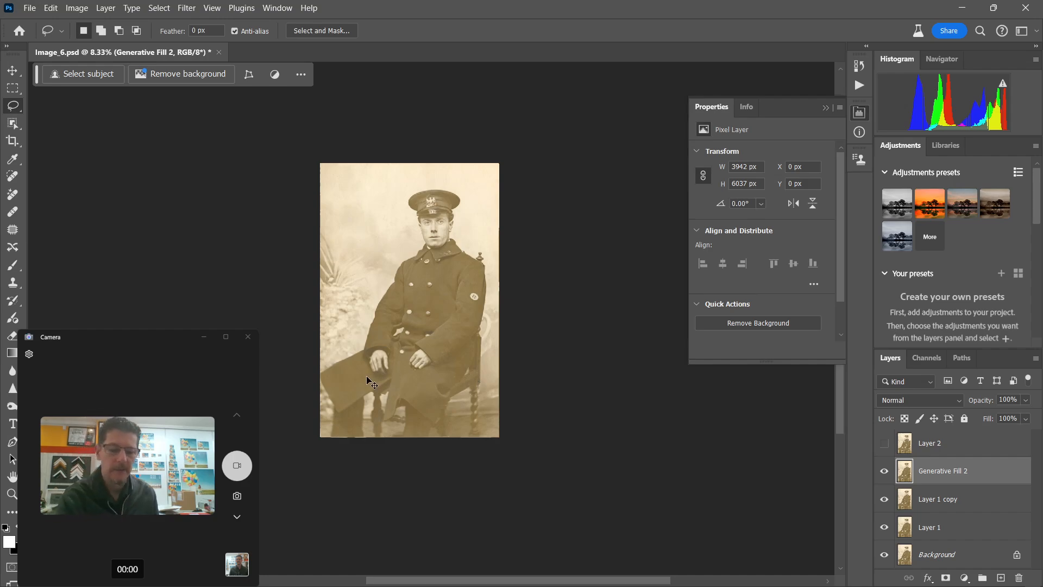
key(ctrl+plus)
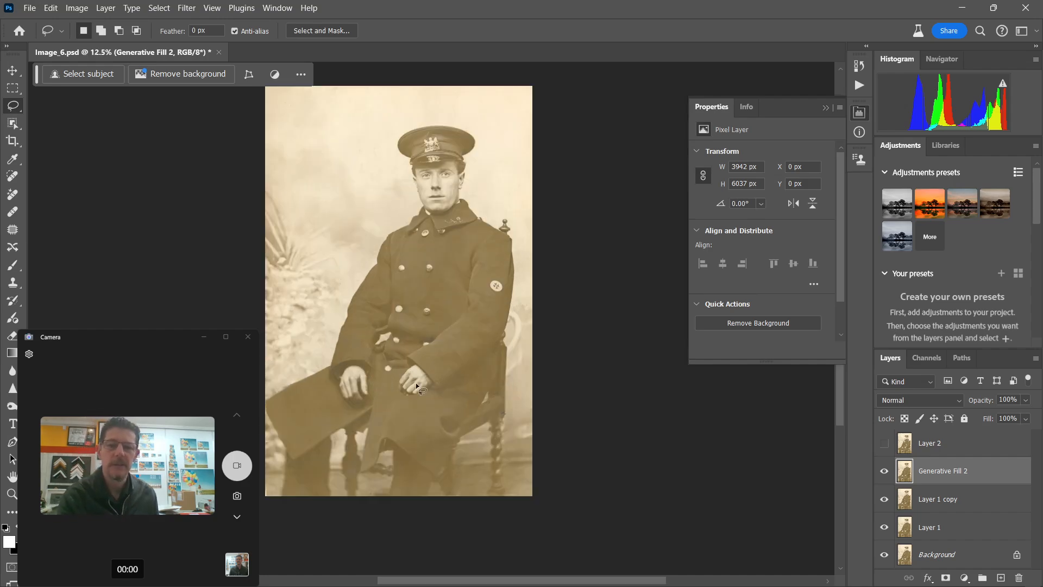
Set an 8 : 10 crop ratio and enlarge the crop frame to the photo's full height so it extends past both sides.
click(12, 142)
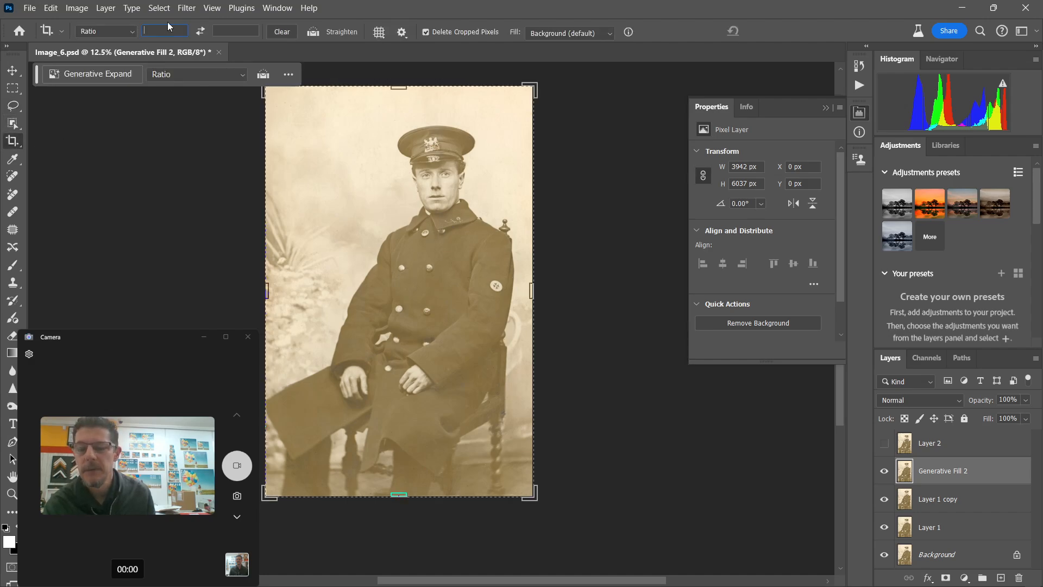
text(8)
key(Tab)
text(10)
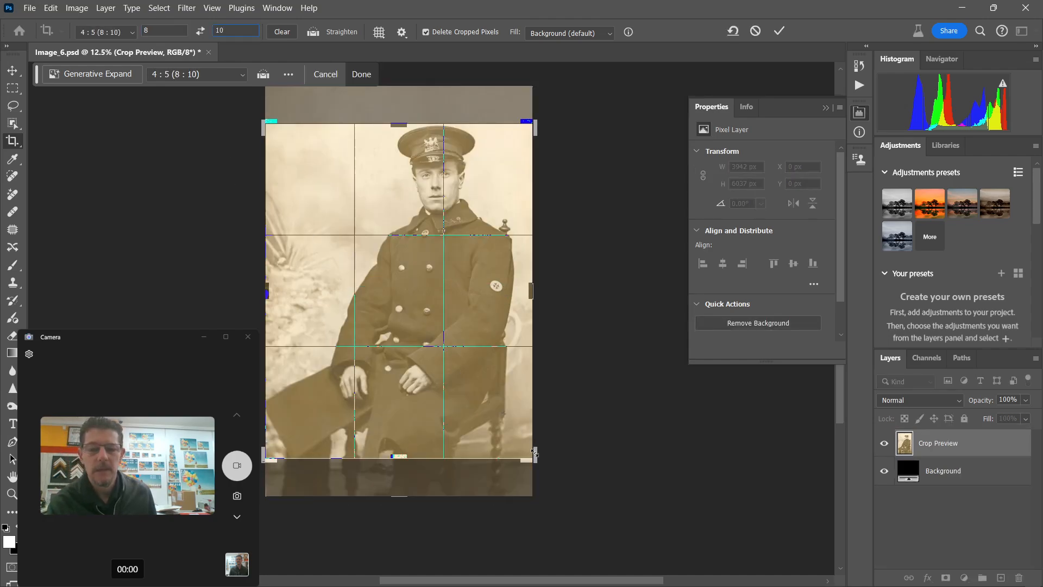
drag(534, 452, 549, 477)
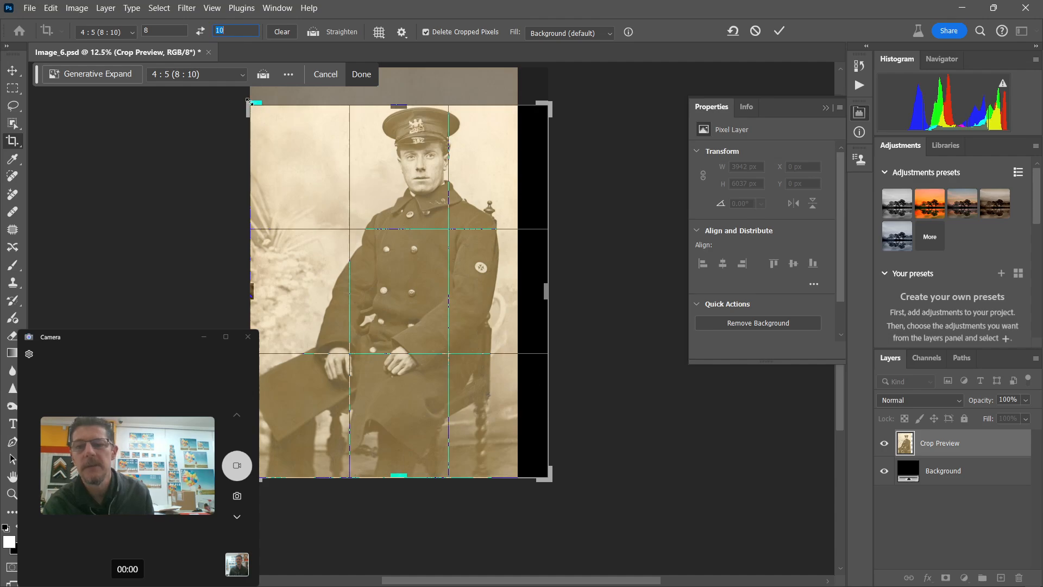
mouse_move(248, 101)
mouse_down()
mouse_move(244, 81)
mouse_move(233, 95)
mouse_up()
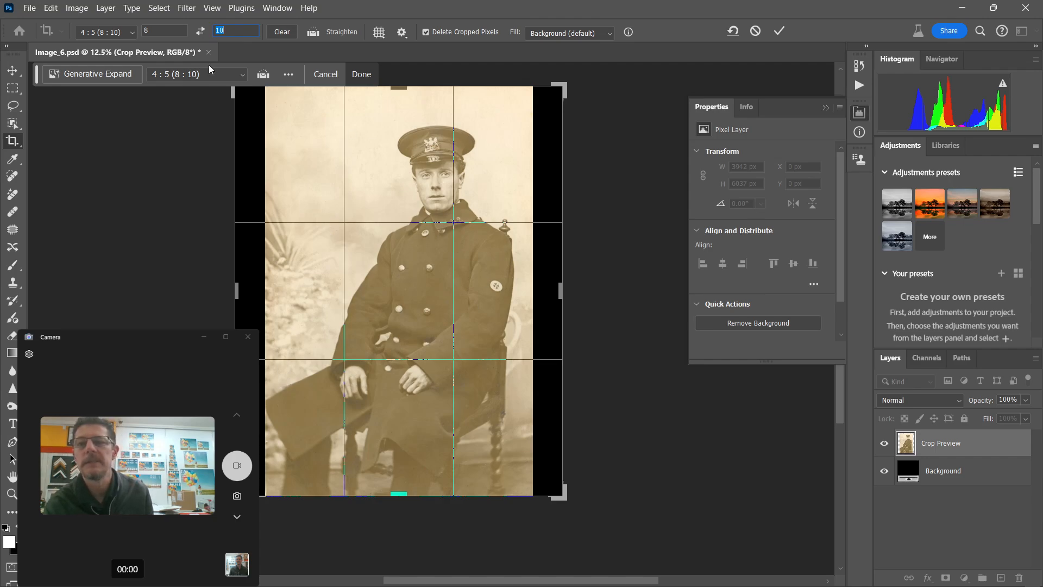
Apply the crop with a promptless Generative Expand fill and choose the third variation for the added side areas.
click(585, 35)
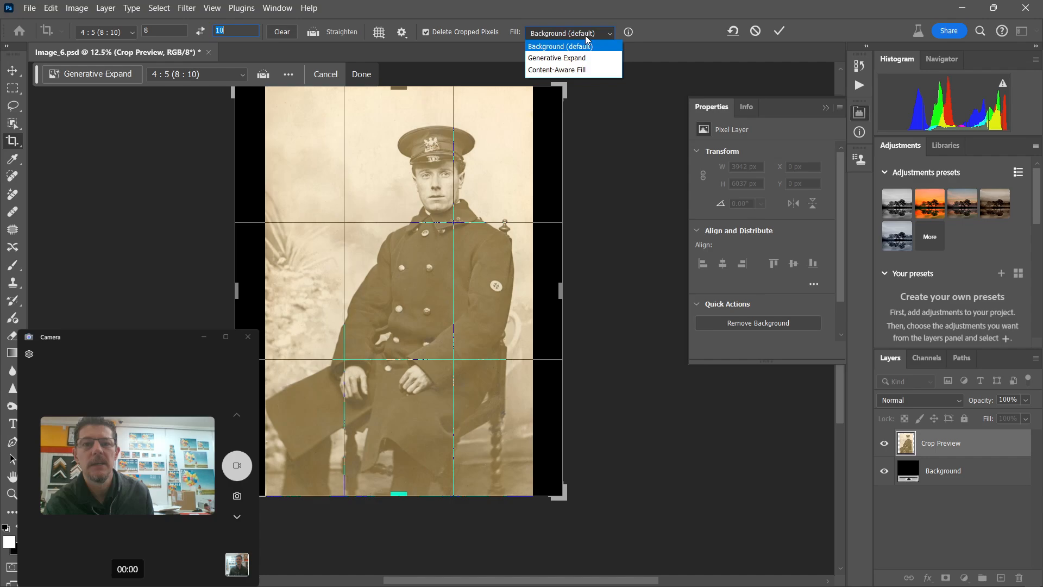
click(569, 59)
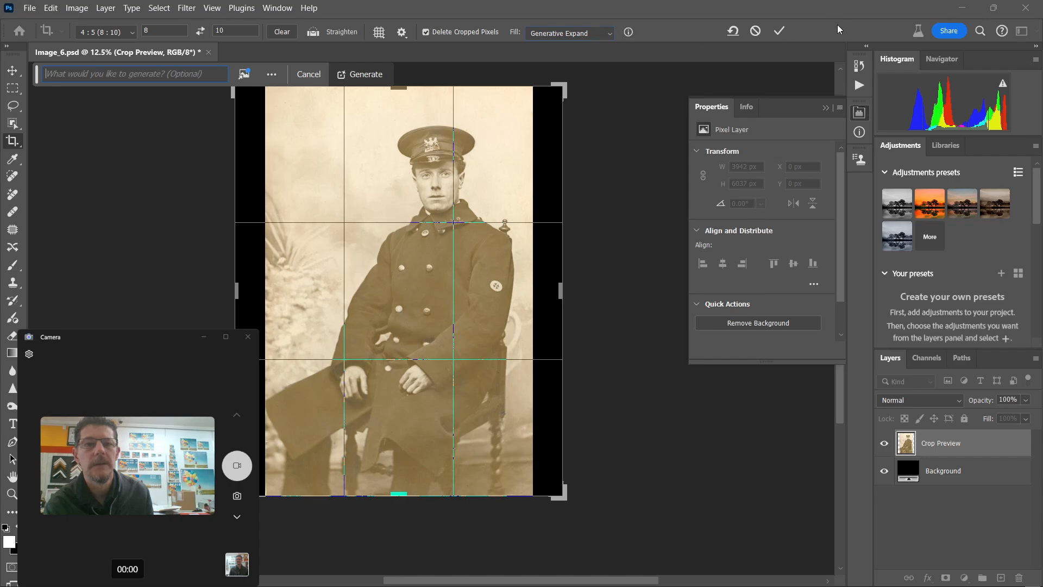
click(781, 30)
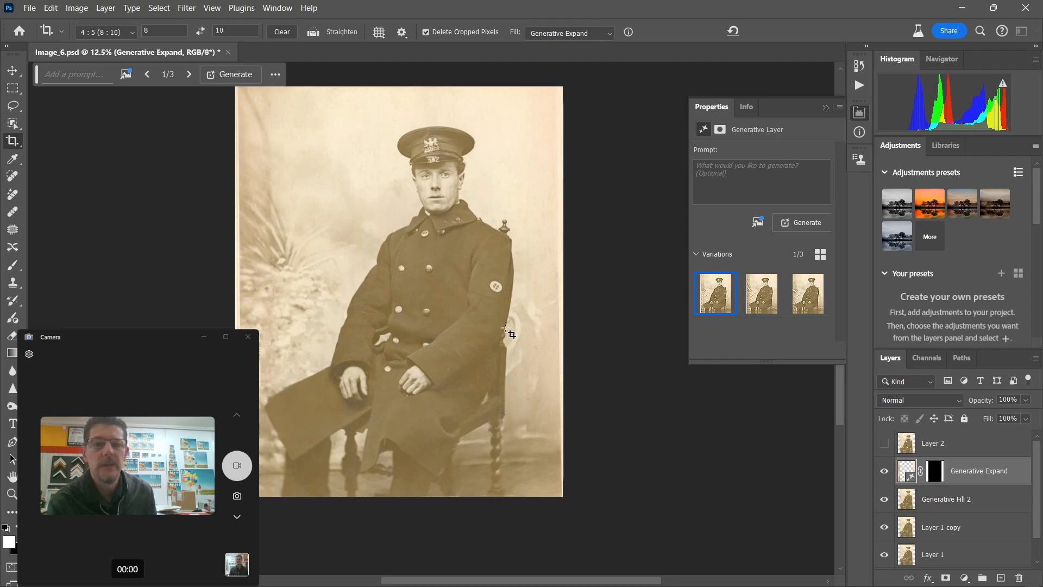
mouse_move(764, 307)
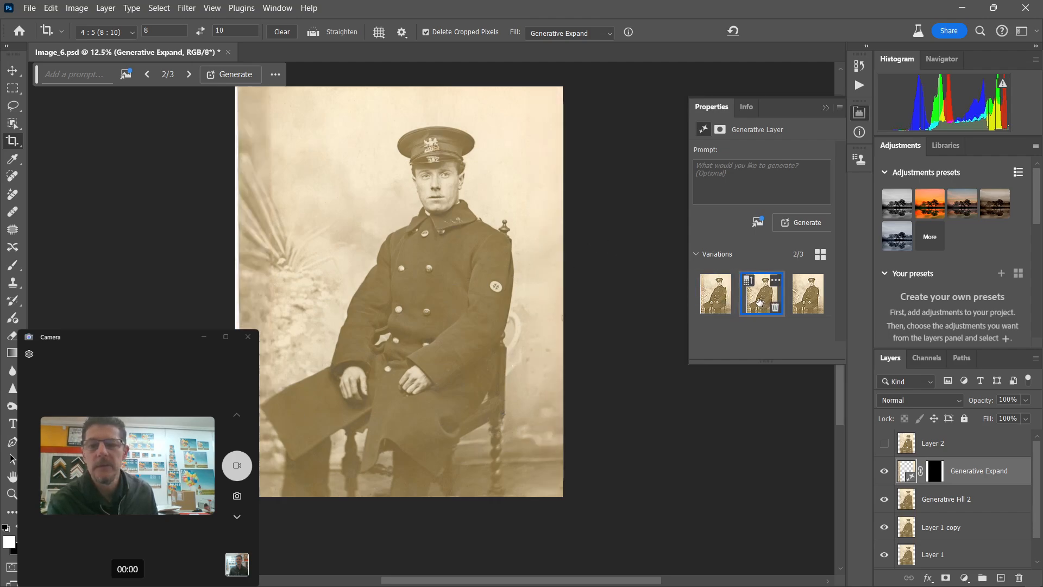
click(805, 298)
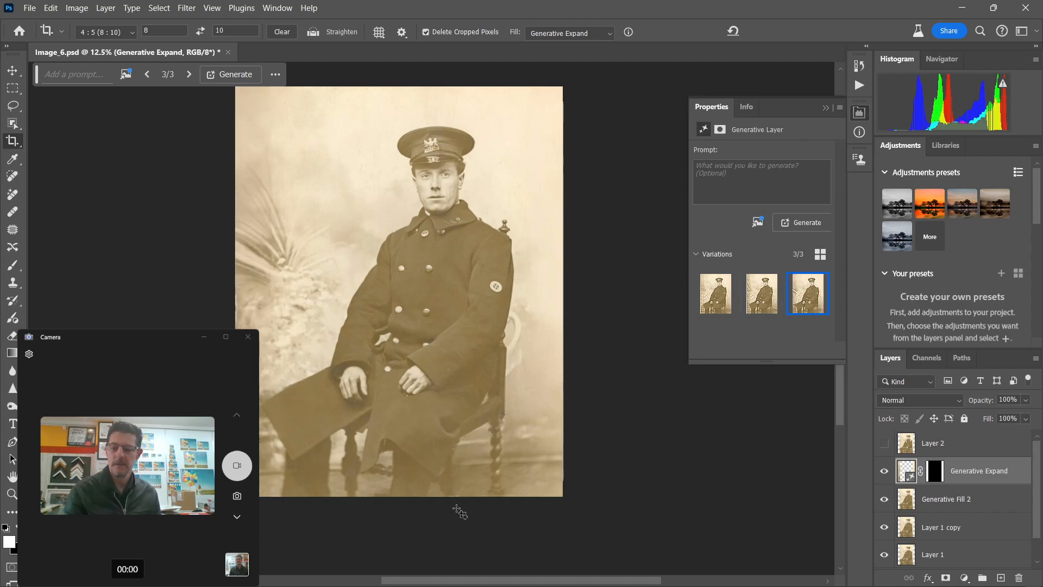
Merge the Generative Expand layer into the Generative Fill 2 layer and save the document.
key(Delete)
click(12, 176)
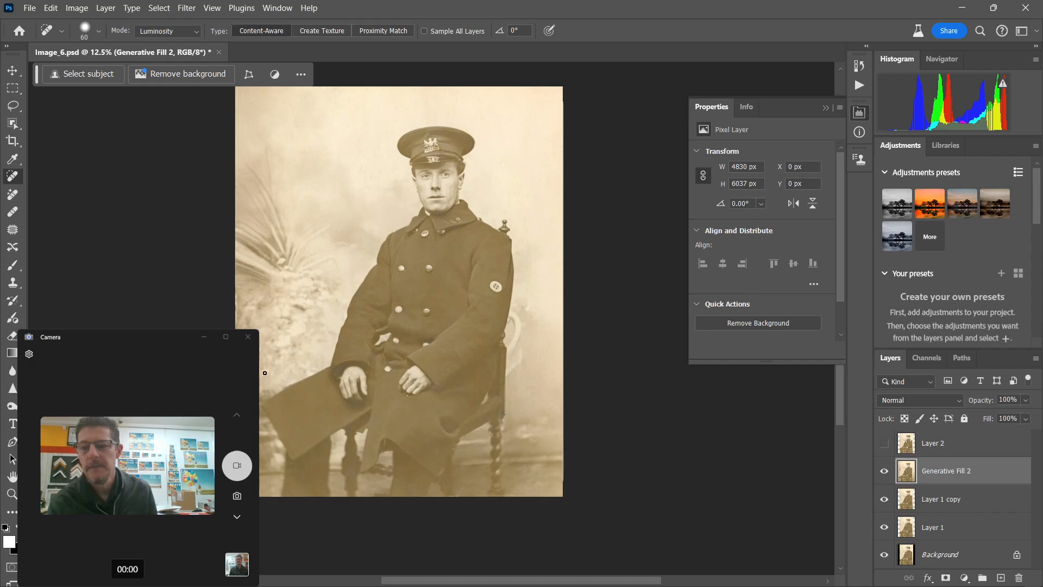
scroll(264, 373, up, 1)
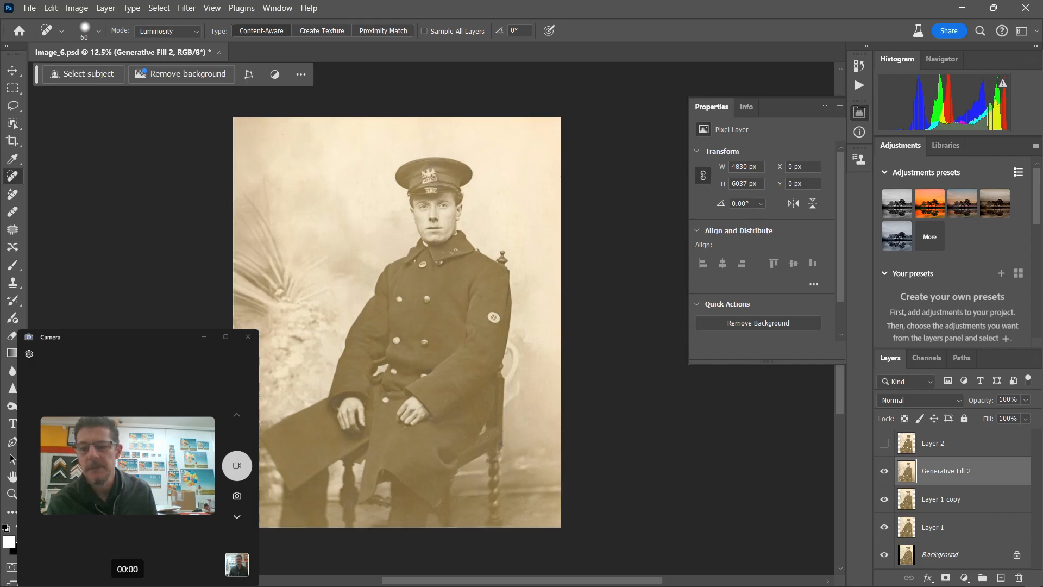
scroll(398, 314, down, 1)
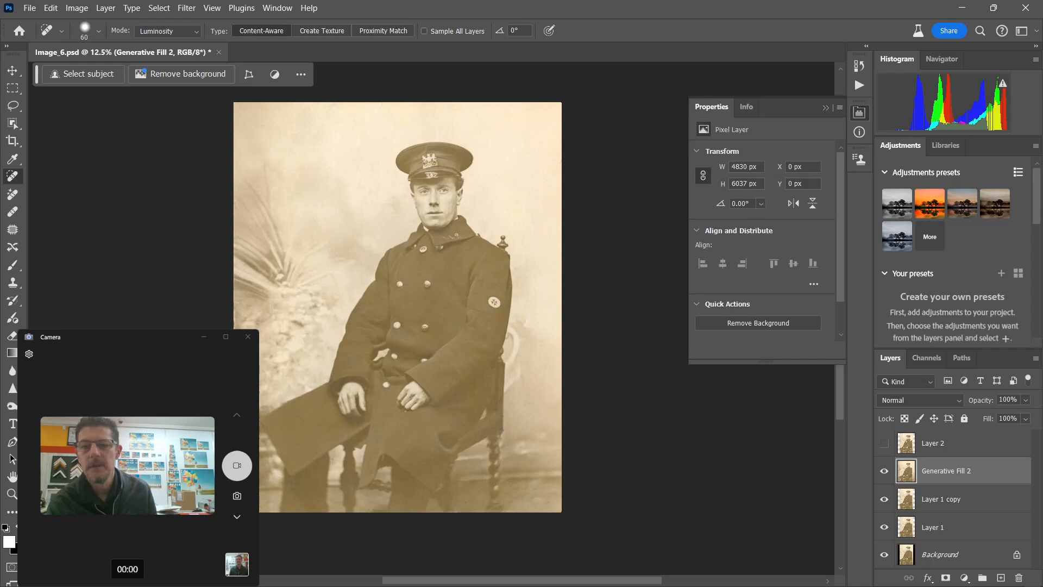
key(ctrl+s)
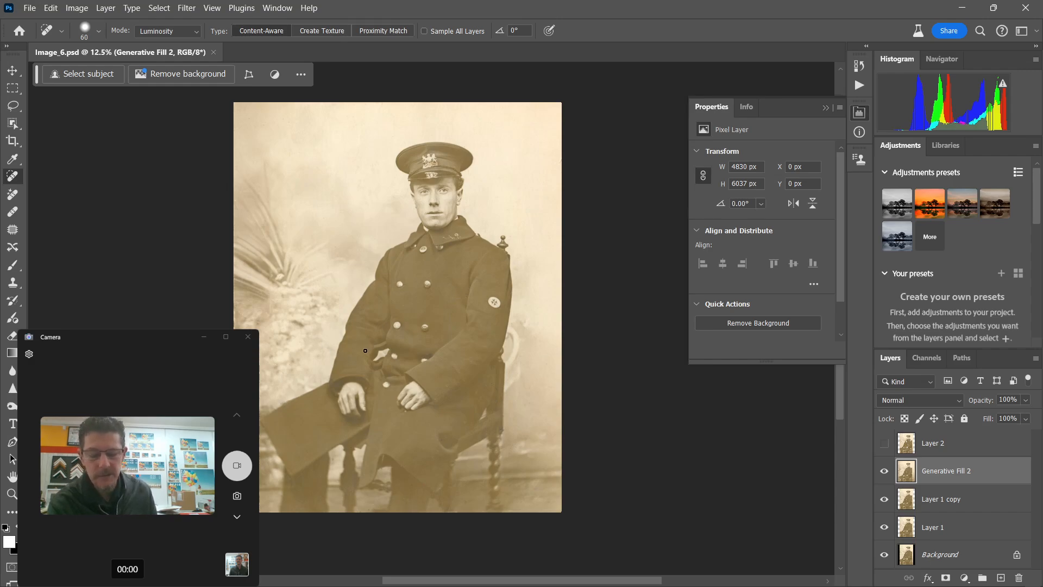
key(ctrl+l)
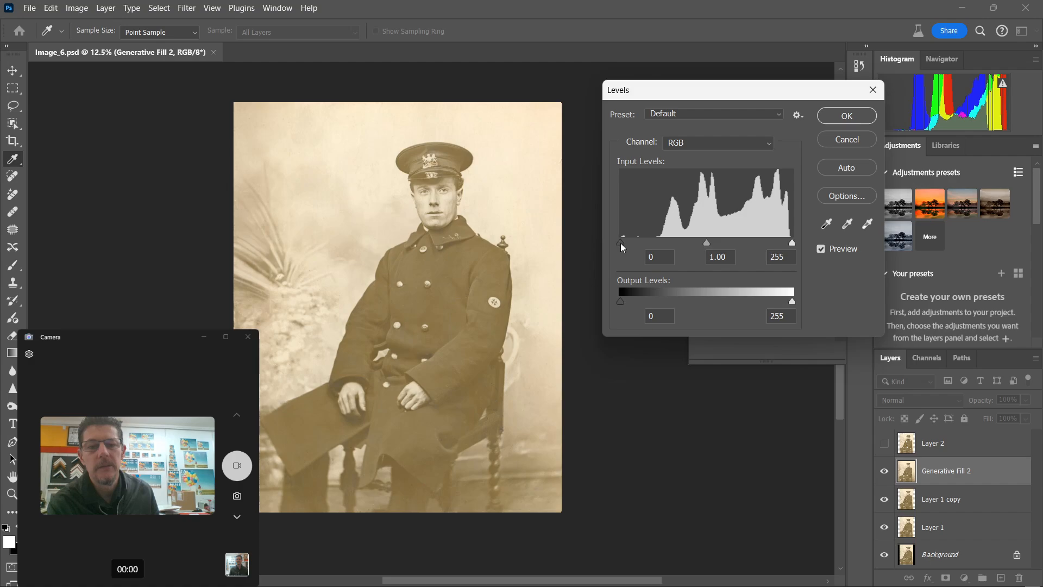
drag(621, 243, 649, 243)
mouse_move(793, 242)
mouse_down()
mouse_move(773, 242)
mouse_move(796, 242)
mouse_up()
mouse_move(719, 242)
mouse_down()
mouse_move(703, 246)
mouse_move(719, 243)
mouse_up()
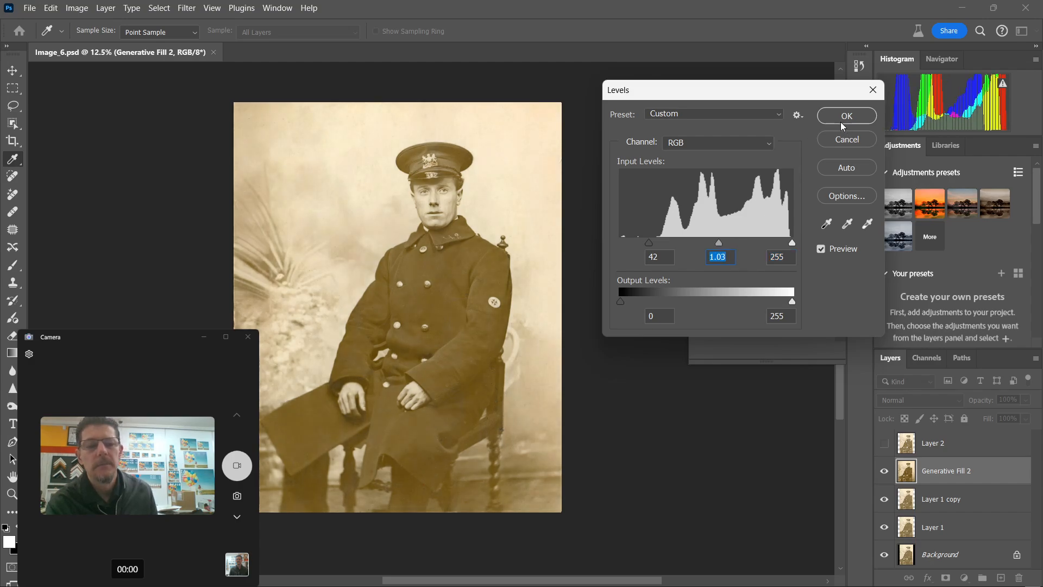
click(831, 143)
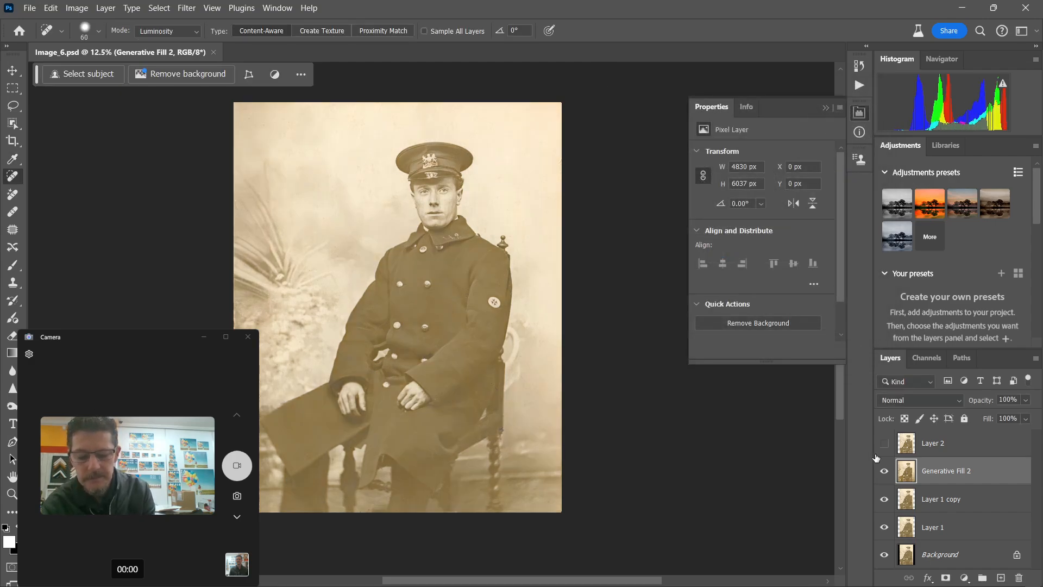
Duplicate the Generative Fill 2 layer and apply Levels with input values 40, 0.90 and 255 to the copy, comparing it with the original.
key(ctrl+j)
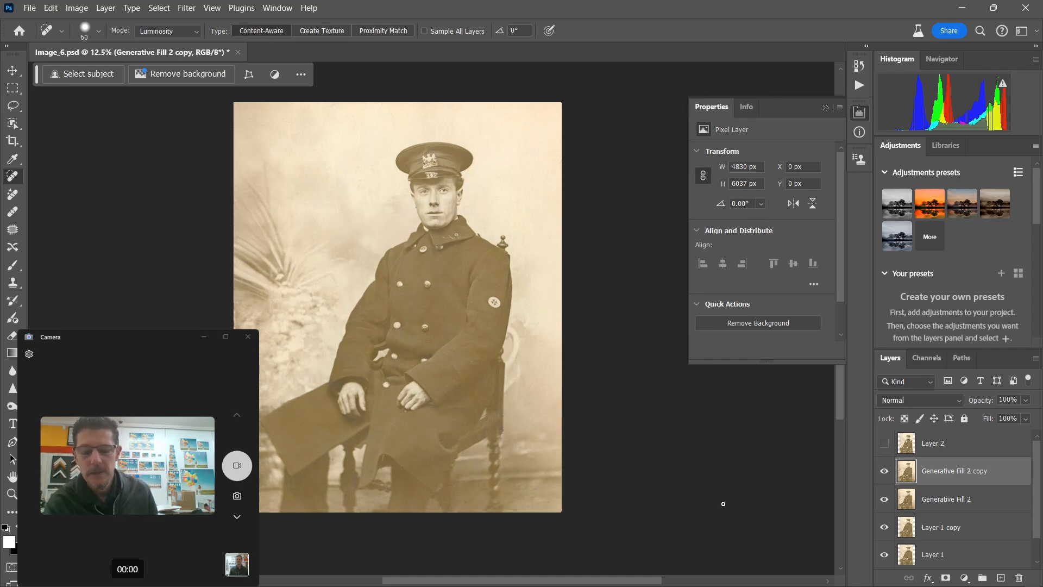
key(ctrl+l)
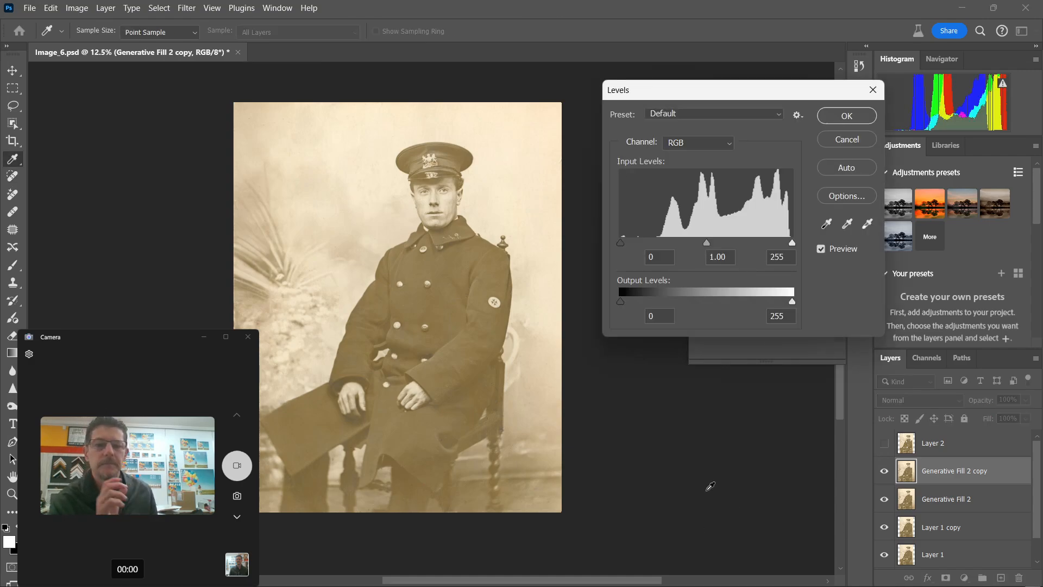
drag(621, 241, 648, 242)
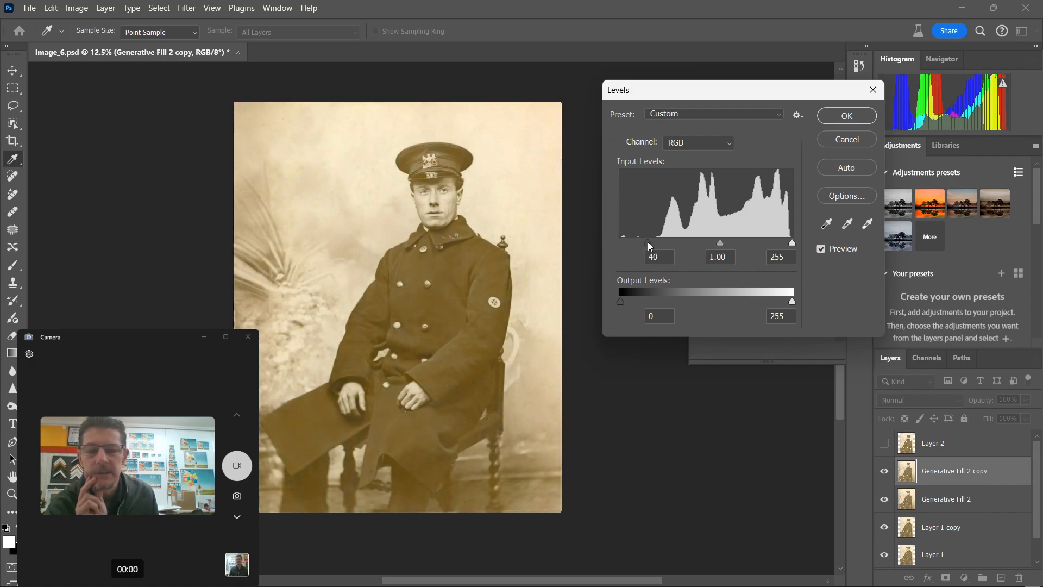
drag(719, 243, 725, 243)
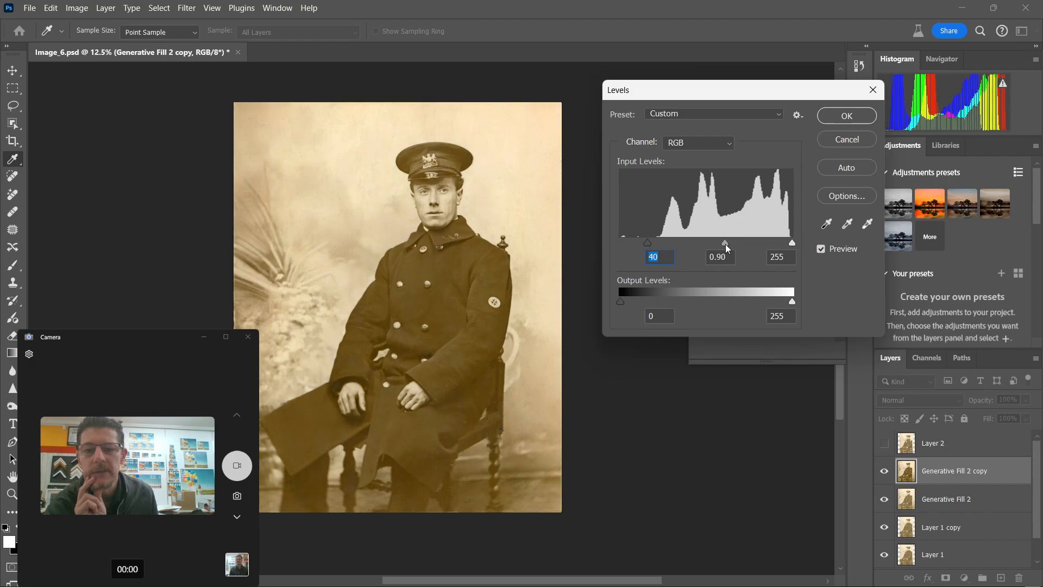
click(846, 115)
click(884, 471)
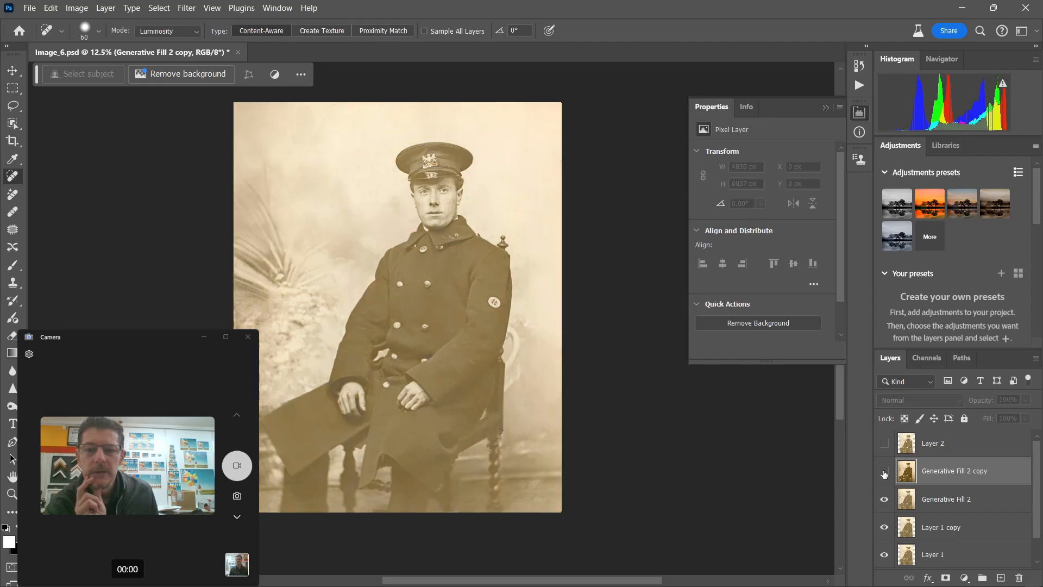
click(883, 471)
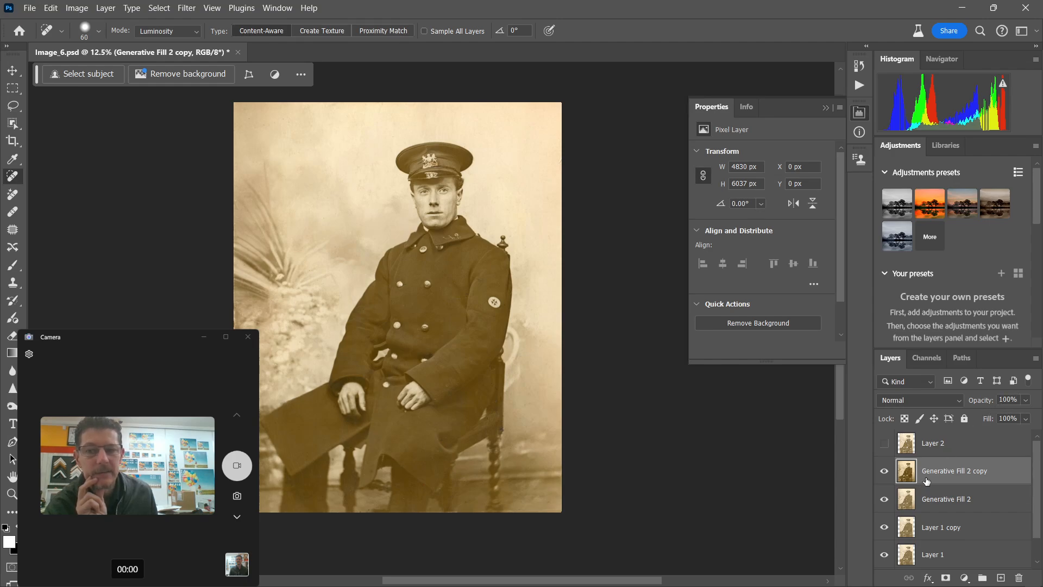
Lower the Levels-adjusted copy's opacity to 68% and compare the image with and without it.
click(1026, 400)
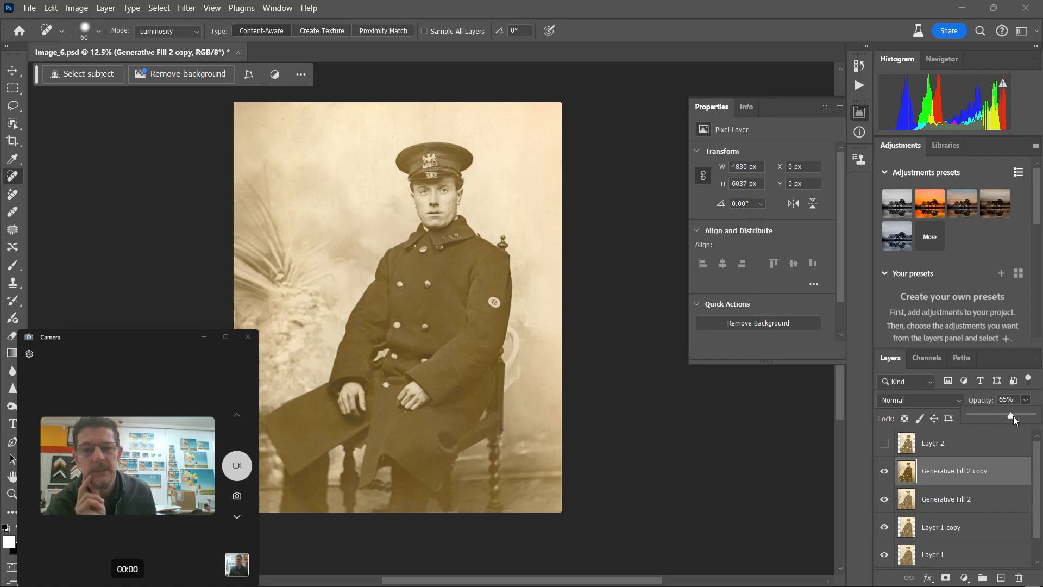
drag(1012, 416, 1013, 415)
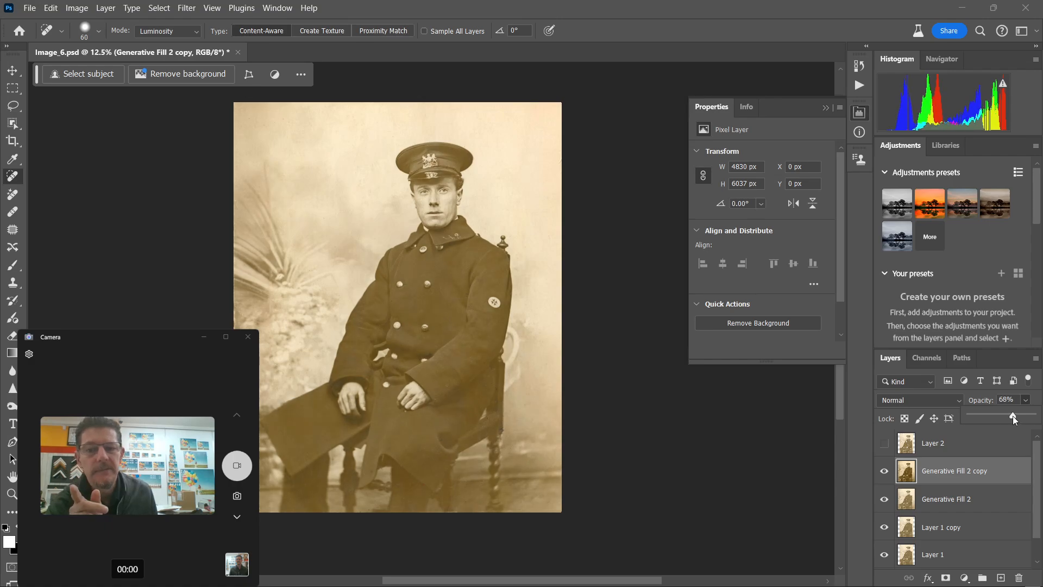
click(883, 471)
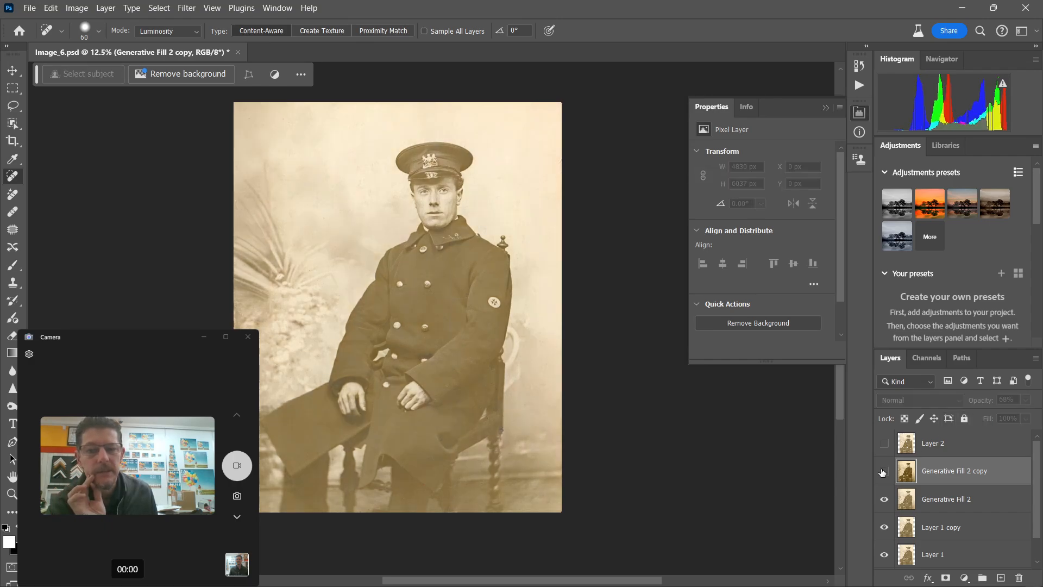
click(883, 471)
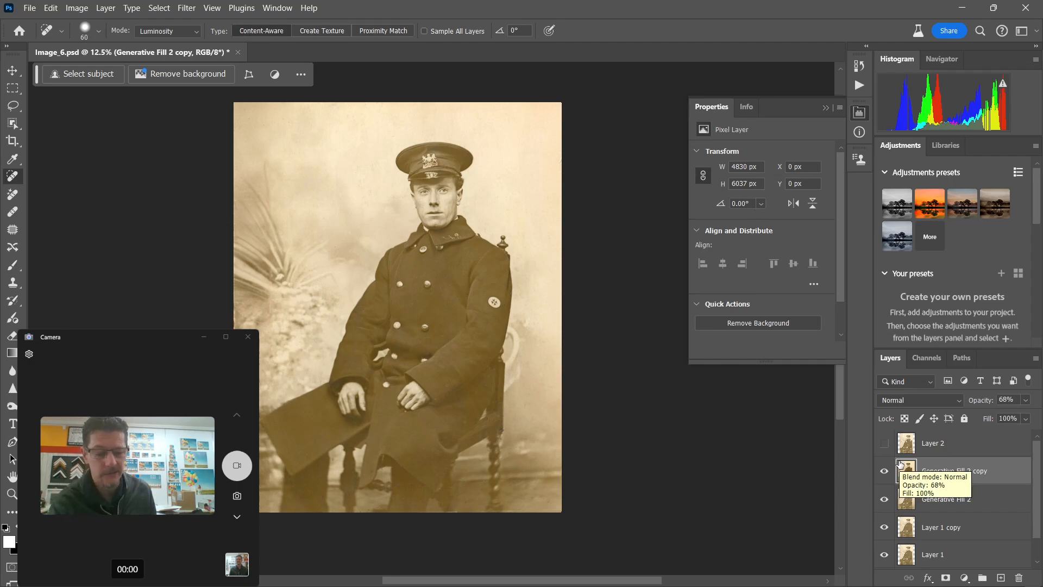
Reorder the layers so Generative Fill 2 copy and Generative Fill 2 sit directly above the hidden Layer 2.
key(ctrl+plus)
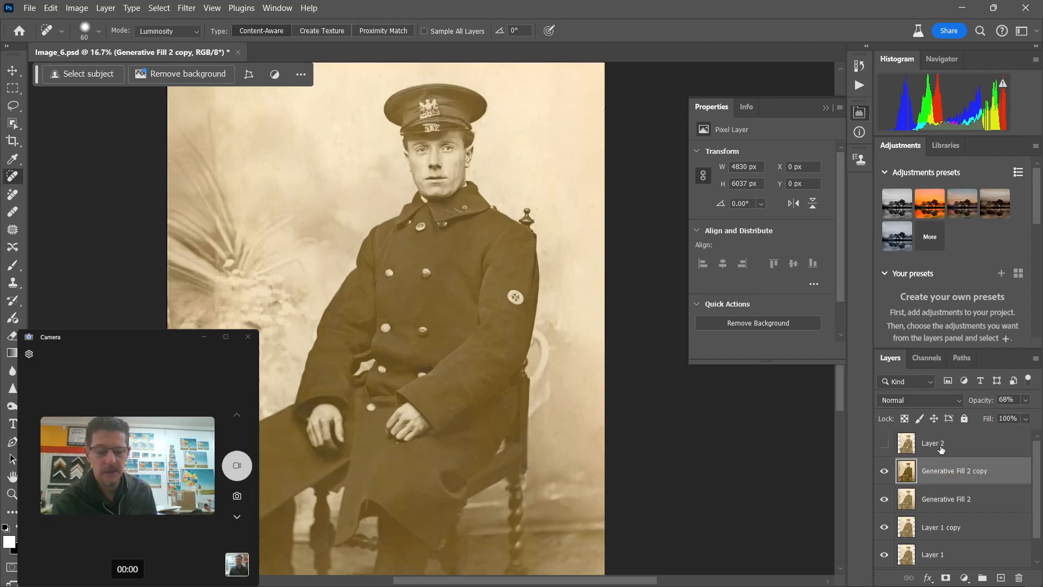
key(ctrl+bracketright)
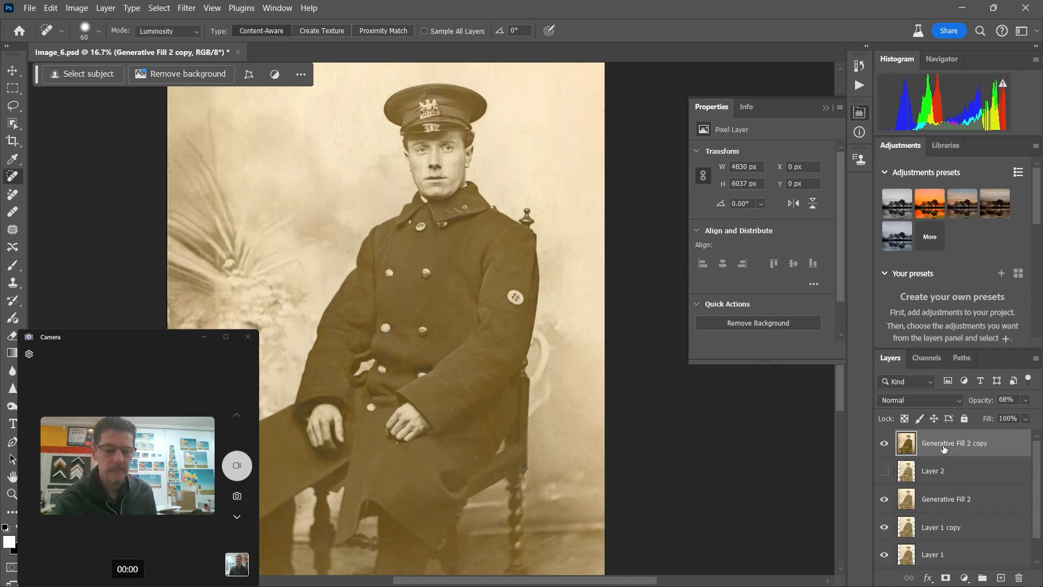
key(ctrl+plus)
drag(777, 403, 752, 448)
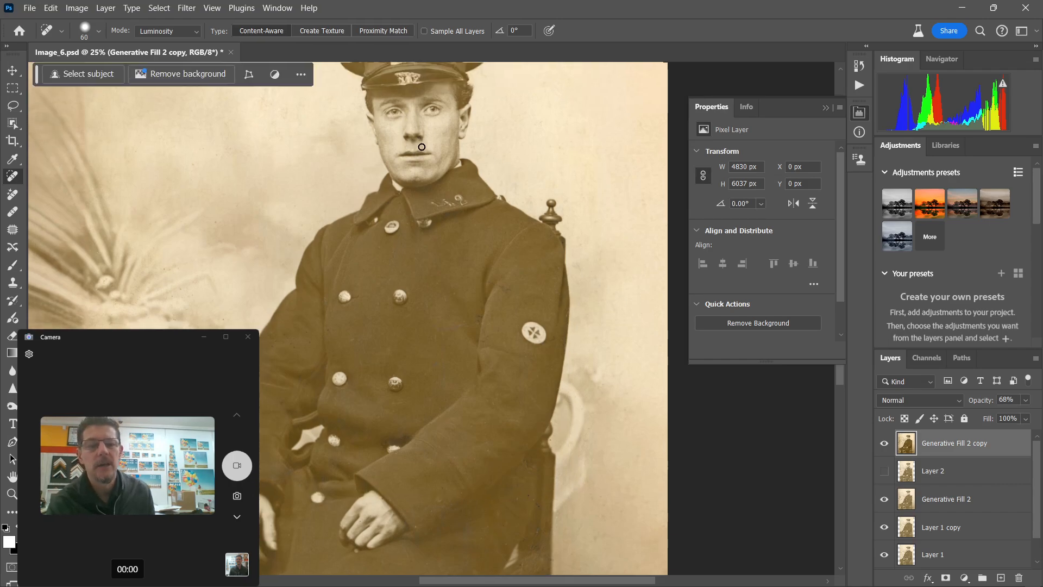
click(190, 12)
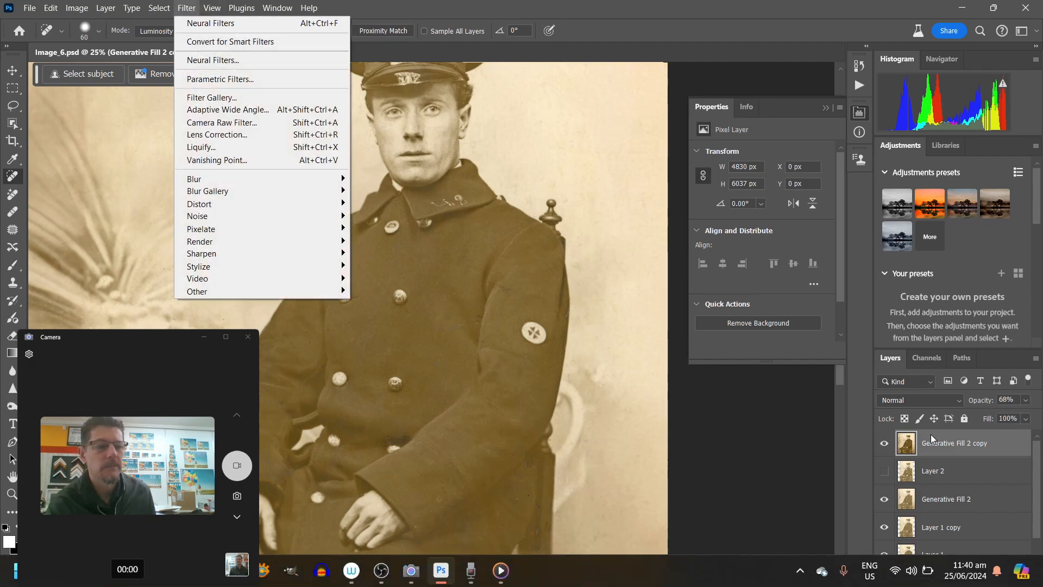
click(953, 443)
drag(939, 470, 964, 510)
click(948, 454)
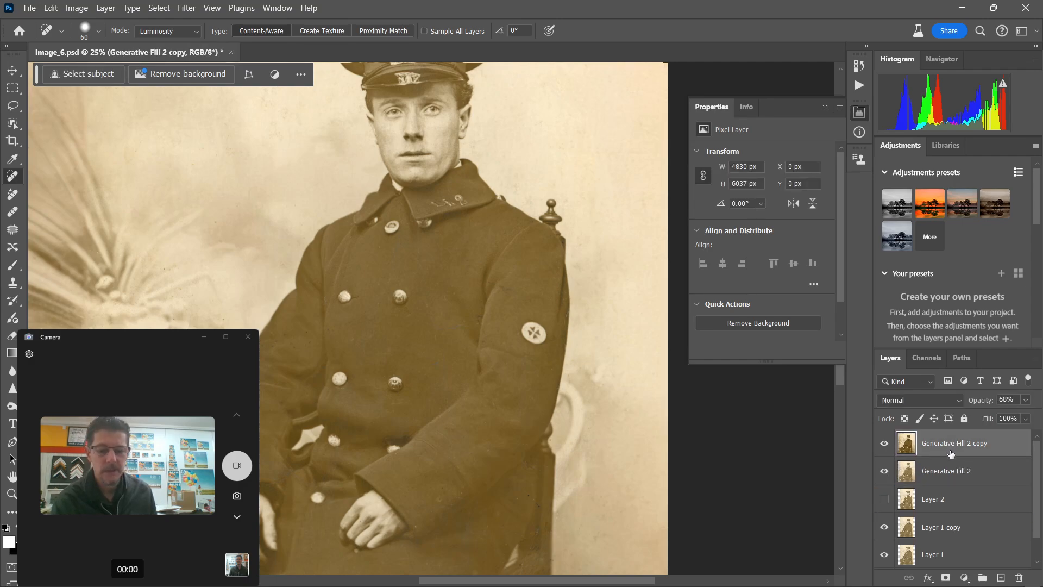
Merge Generative Fill 2 copy into Generative Fill 2 and duplicate the merged layer.
drag(874, 447, 876, 446)
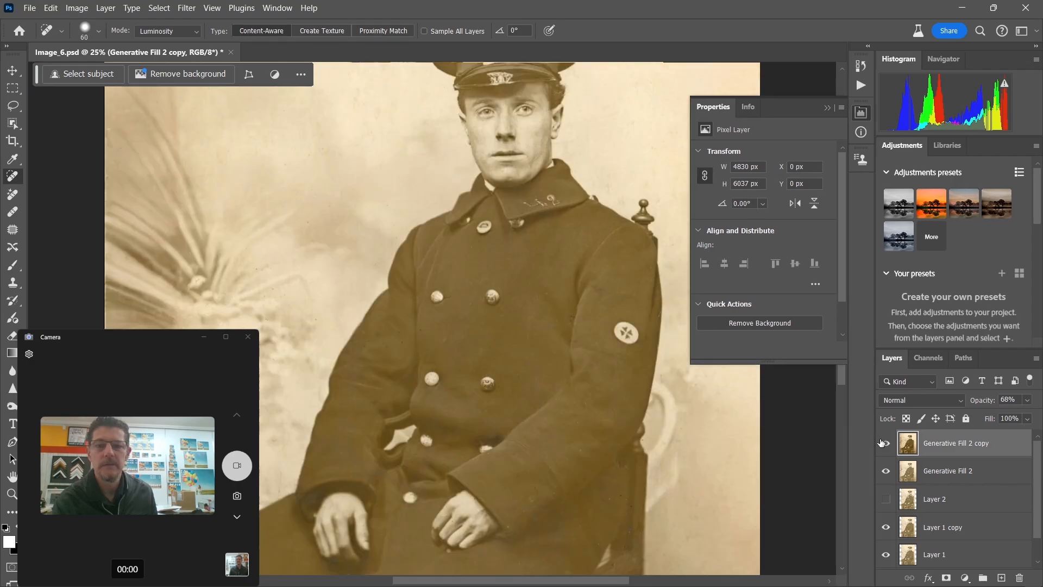
click(886, 443)
click(886, 442)
key(Delete)
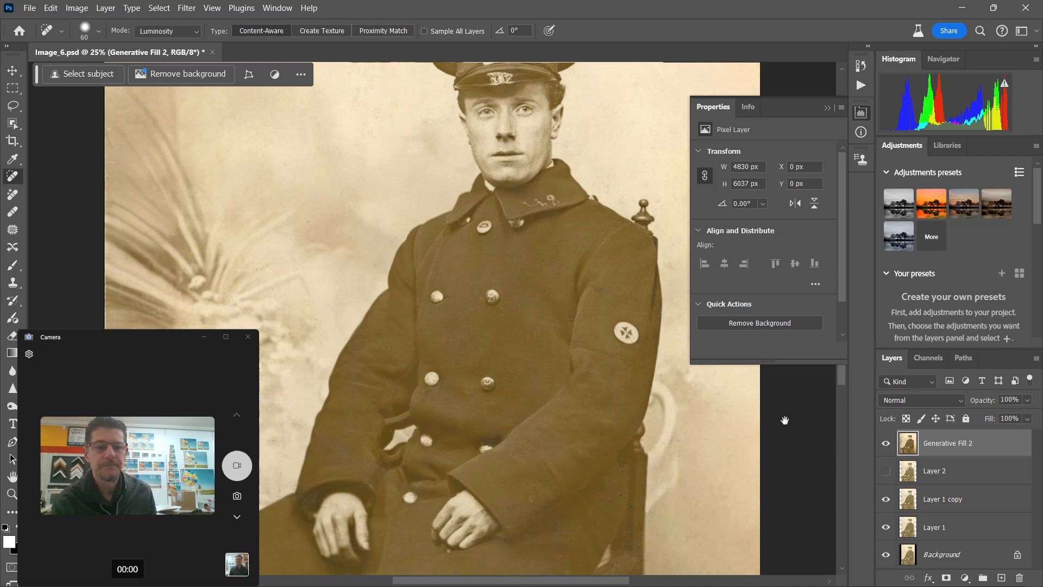
drag(784, 420, 694, 489)
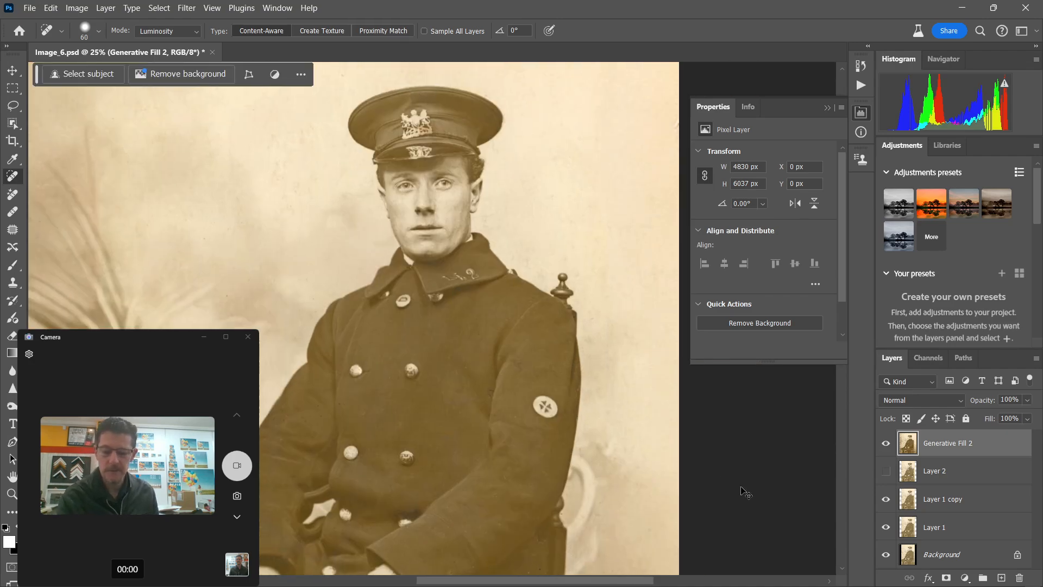
key(ctrl+j)
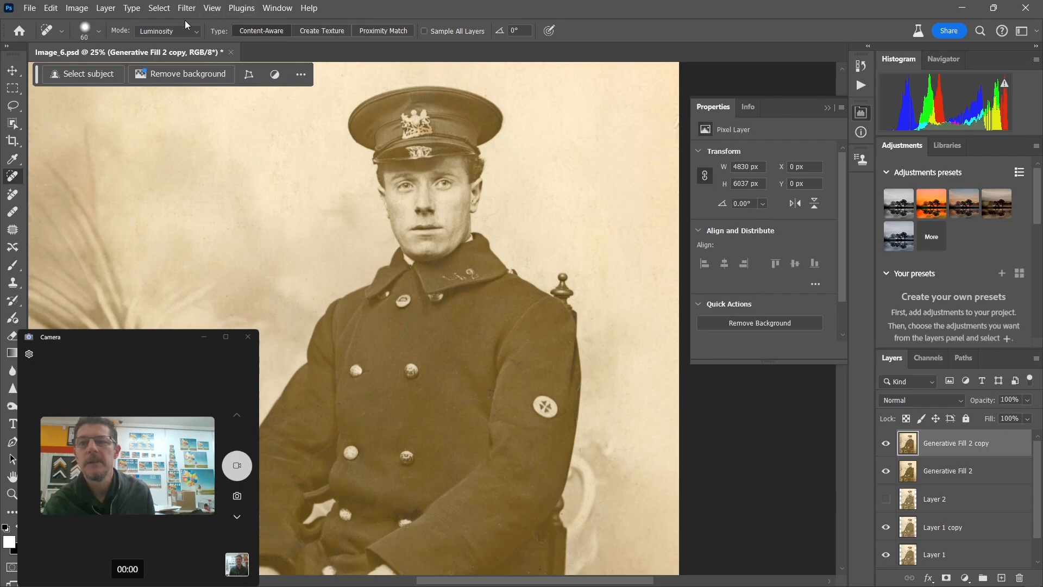
Try to open the Camera Raw Filter for the Generative Fill 2 copy layer.
click(186, 7)
click(202, 123)
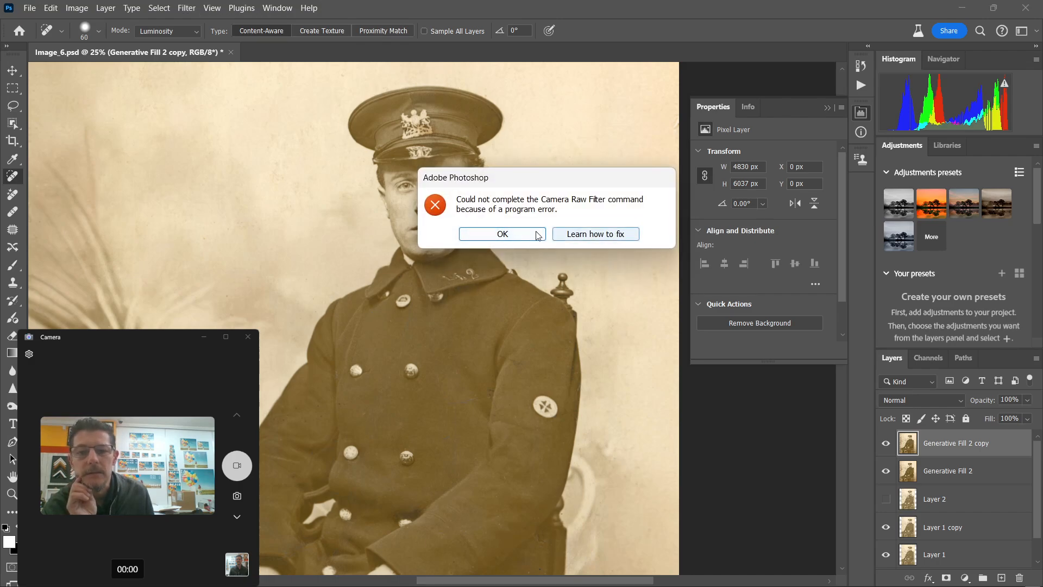
click(503, 234)
Review the Image Processing preferences, keeping Cloud (Detailed results) for Select Subject and Remove Background.
click(50, 8)
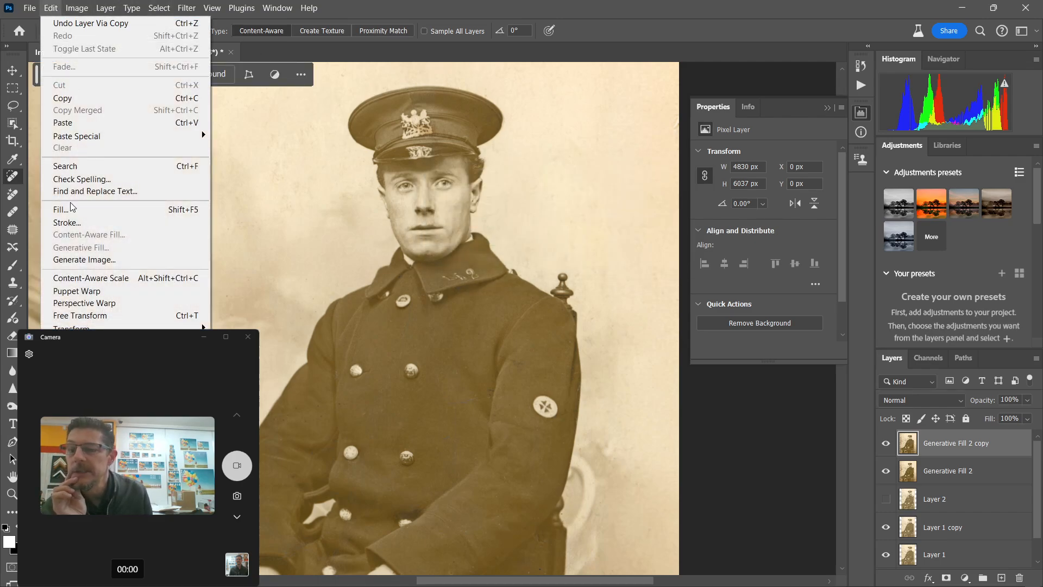
mouse_move(54, 585)
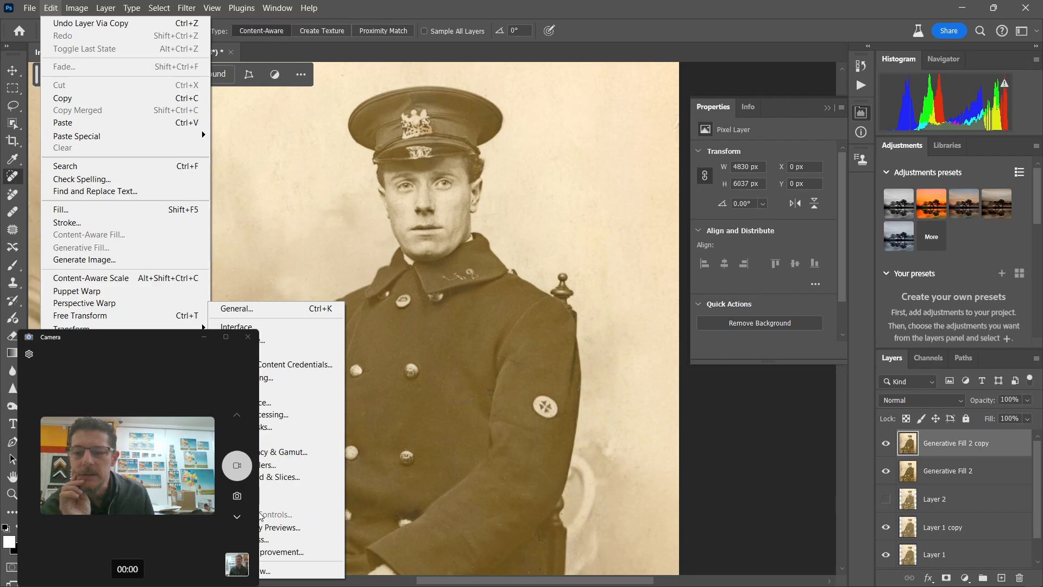
click(263, 417)
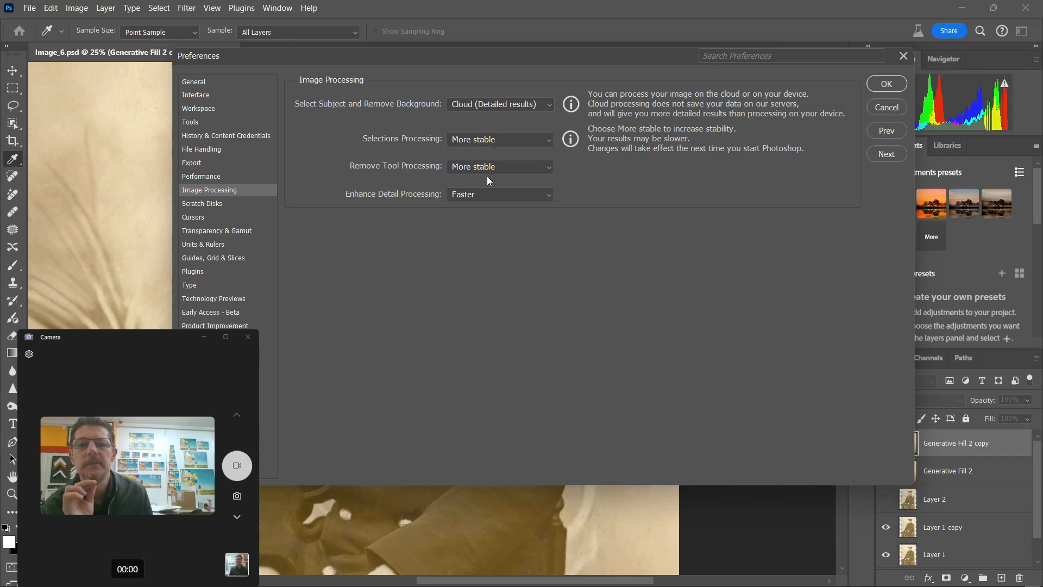
click(482, 198)
click(498, 116)
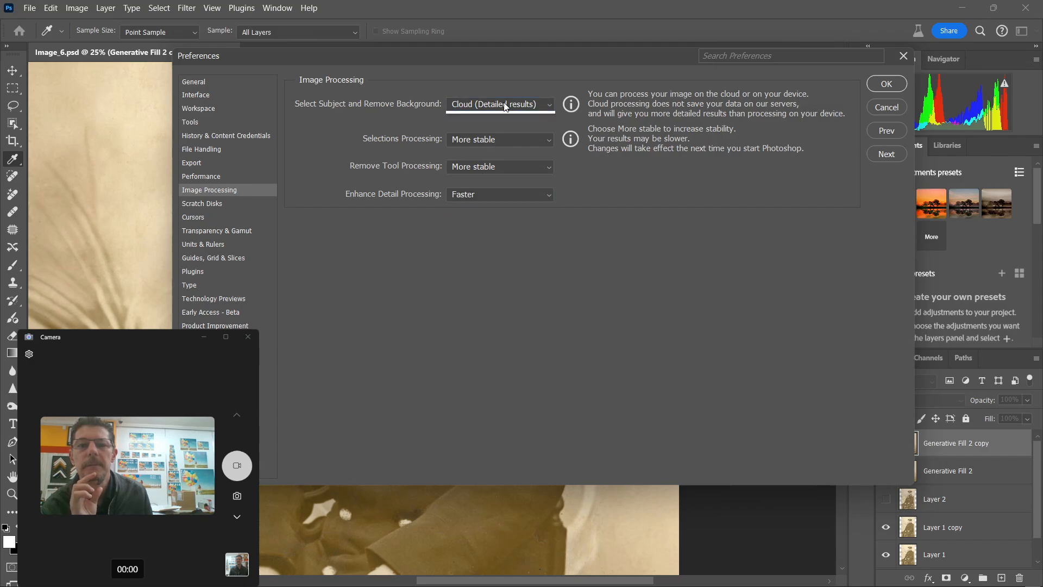
click(505, 106)
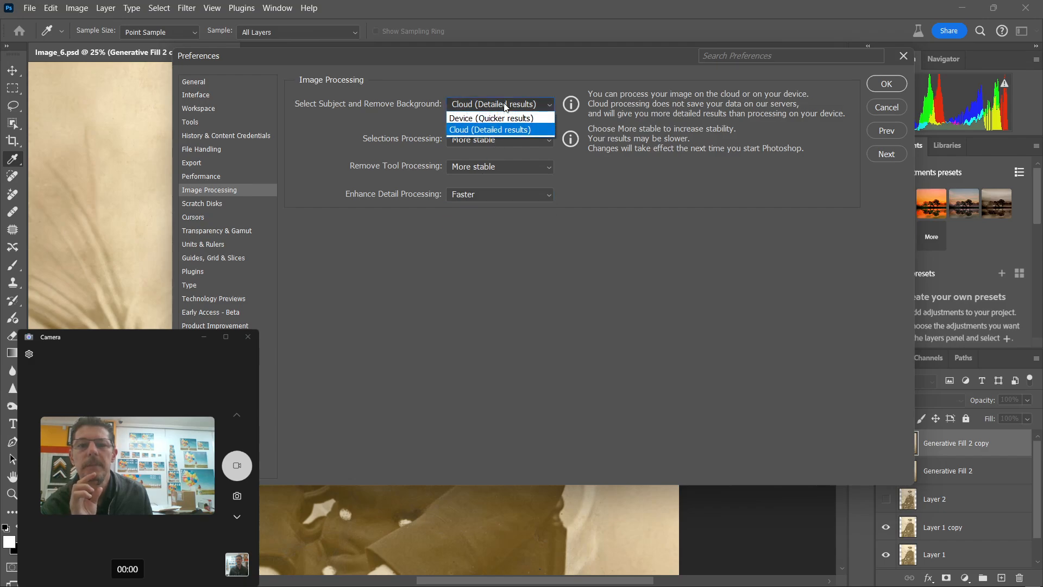
click(495, 130)
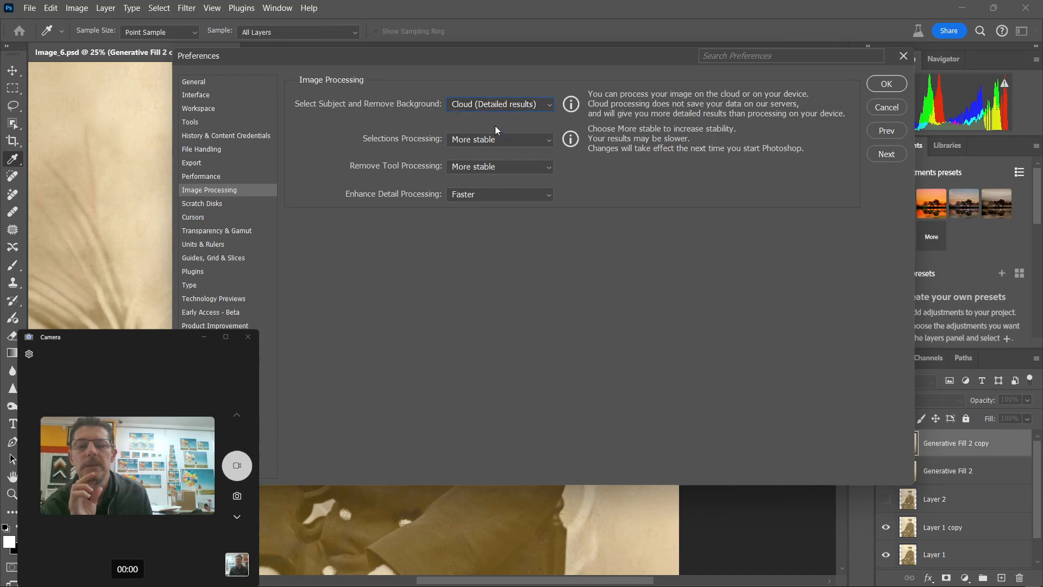
click(881, 84)
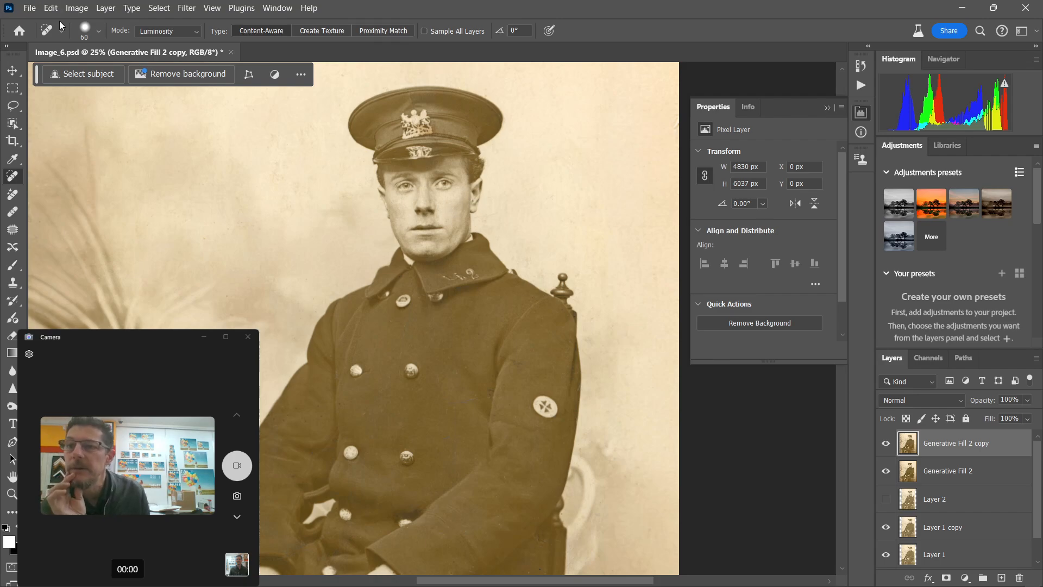
Try a Shadows/Highlights adjustment on Generative Fill 2 copy with the shadows amount reduced to the minimum.
click(76, 8)
mouse_move(50, 8)
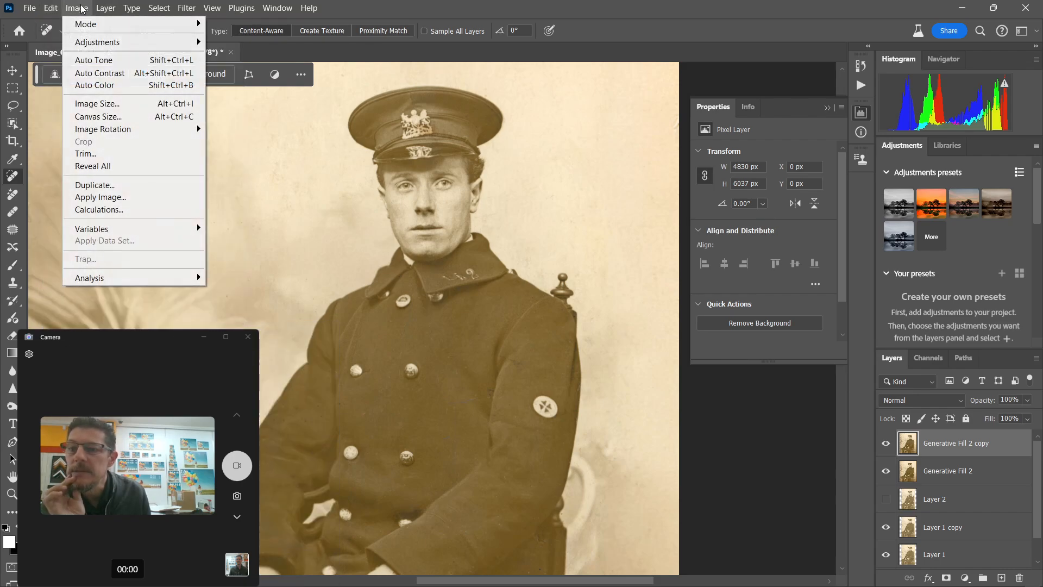
mouse_move(97, 44)
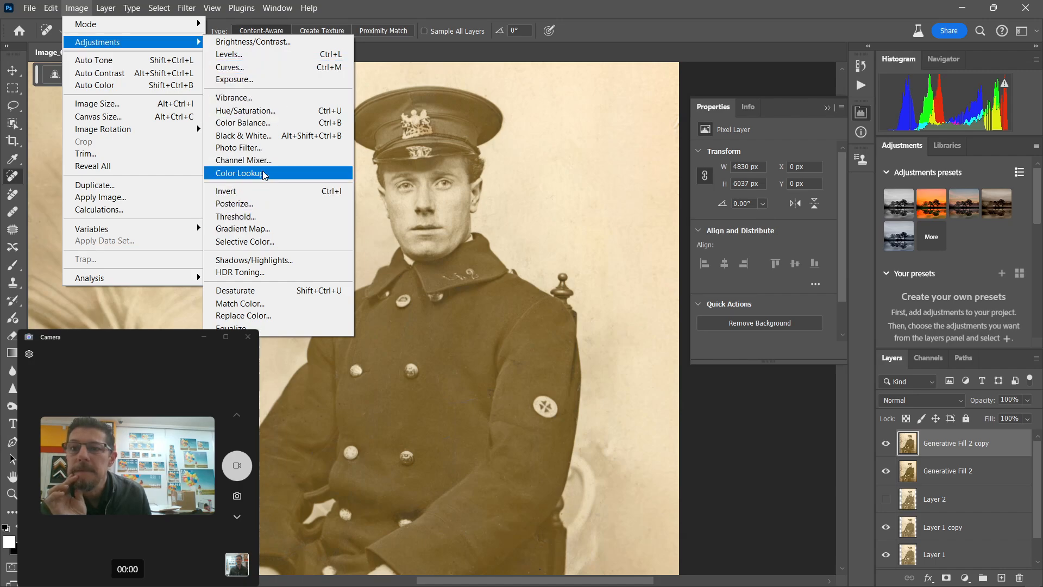
click(239, 260)
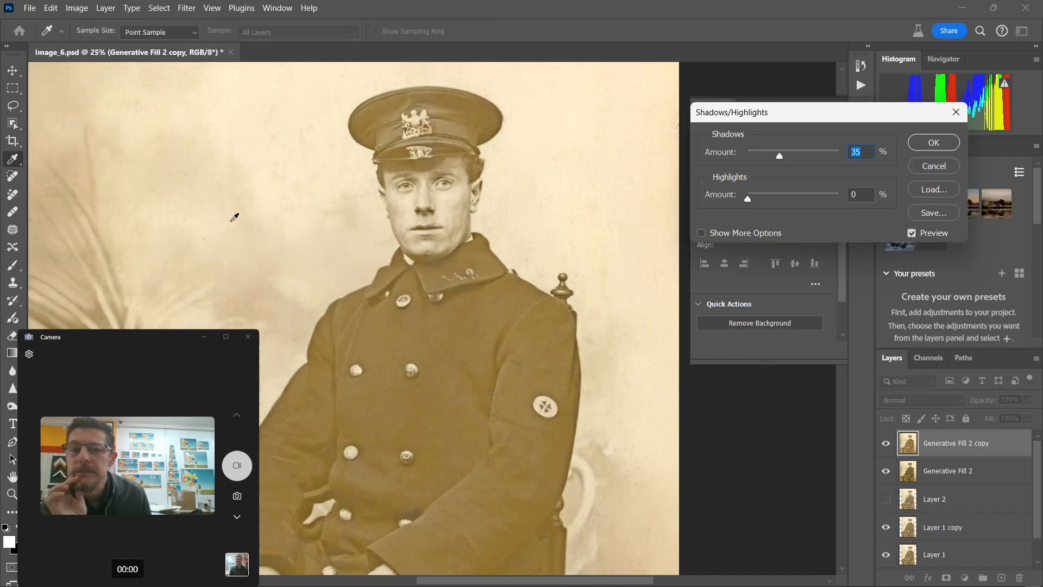
drag(779, 156, 742, 157)
mouse_move(747, 198)
mouse_down()
mouse_move(768, 198)
mouse_move(746, 200)
mouse_up()
click(943, 164)
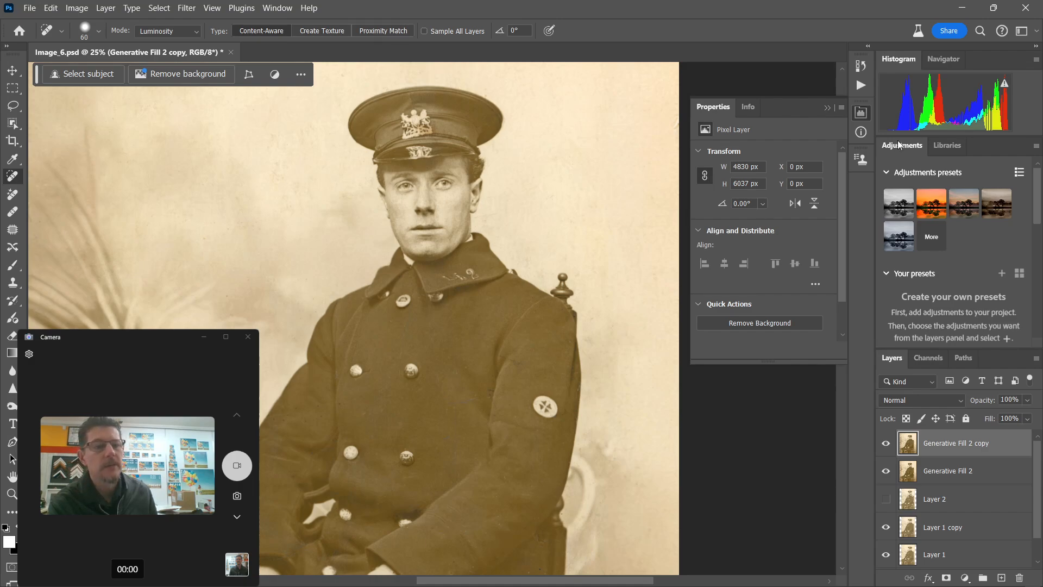
Add a Black & White adjustment layer with the Default preset above Generative Fill 2 copy.
drag(1037, 192, 1037, 271)
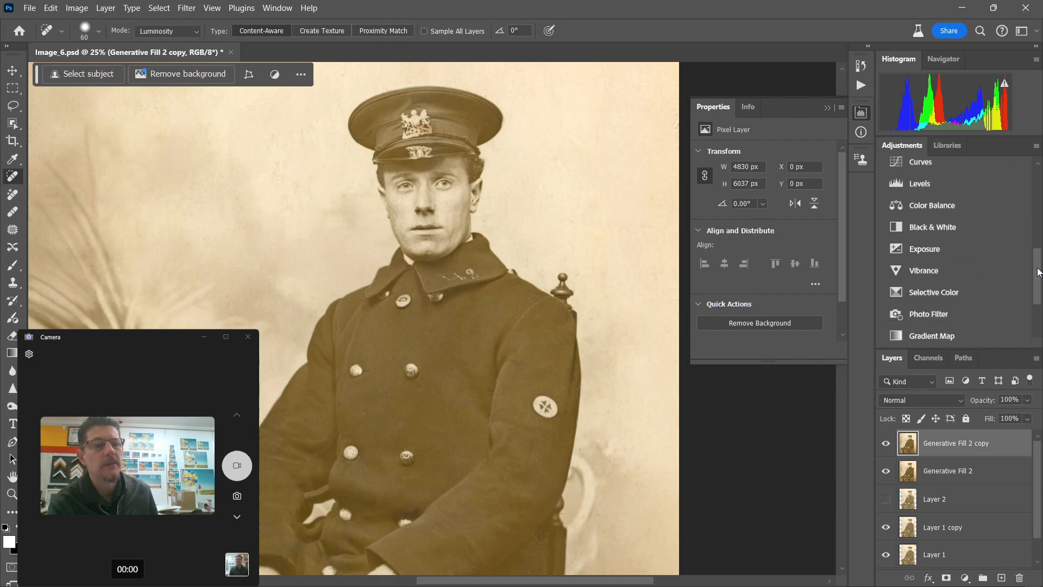
click(948, 224)
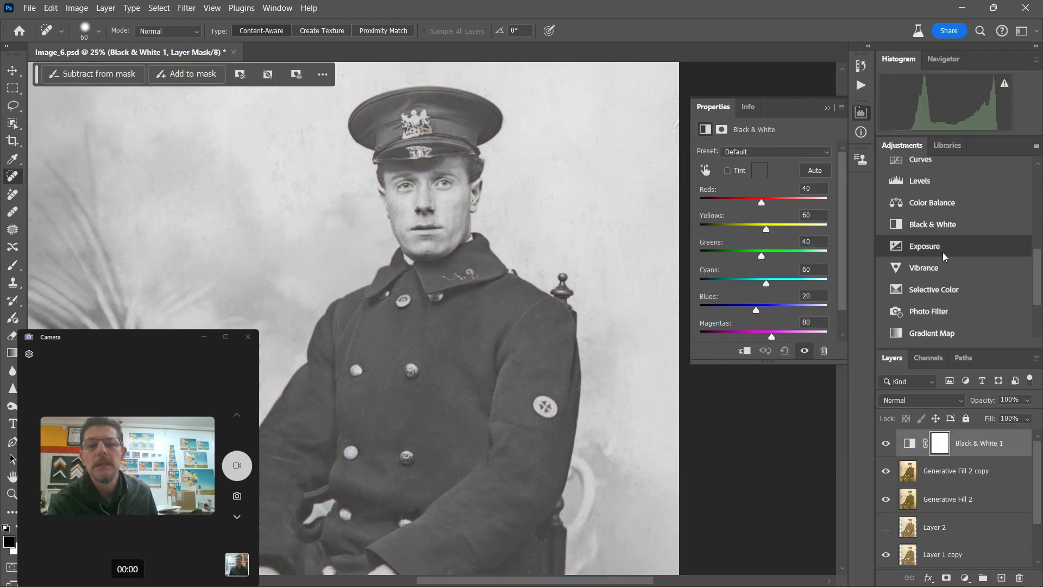
drag(1039, 269, 1040, 187)
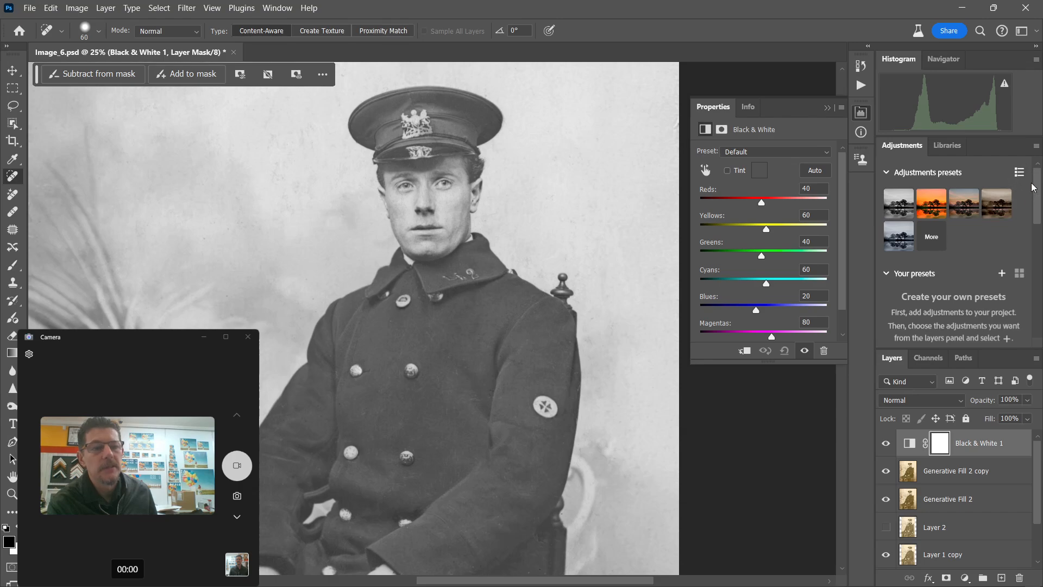
Try the Photo Repair - Sepia adjustment preset over the black-and-white portrait and delete its layer group.
click(1002, 203)
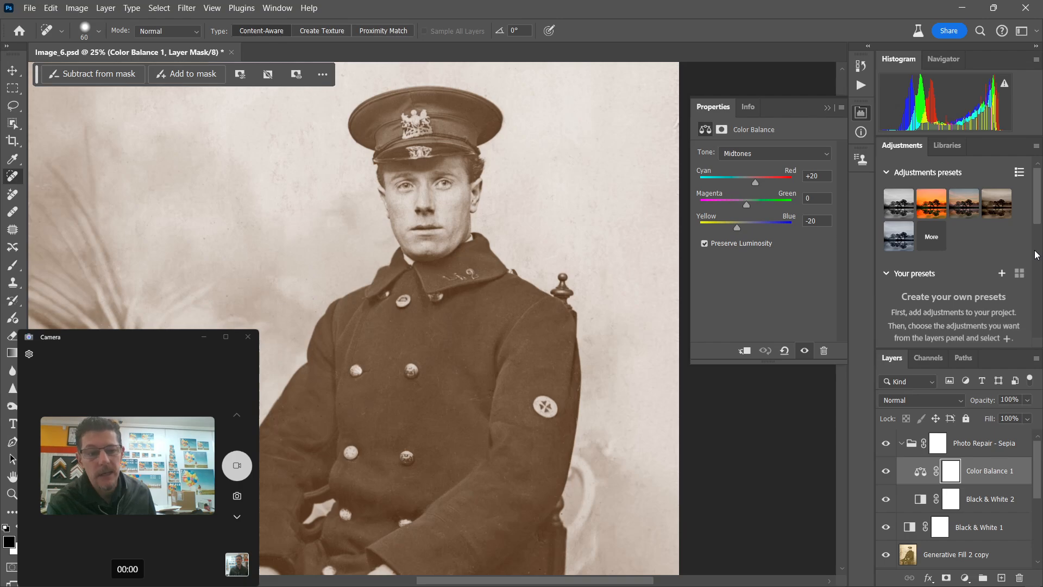
click(976, 444)
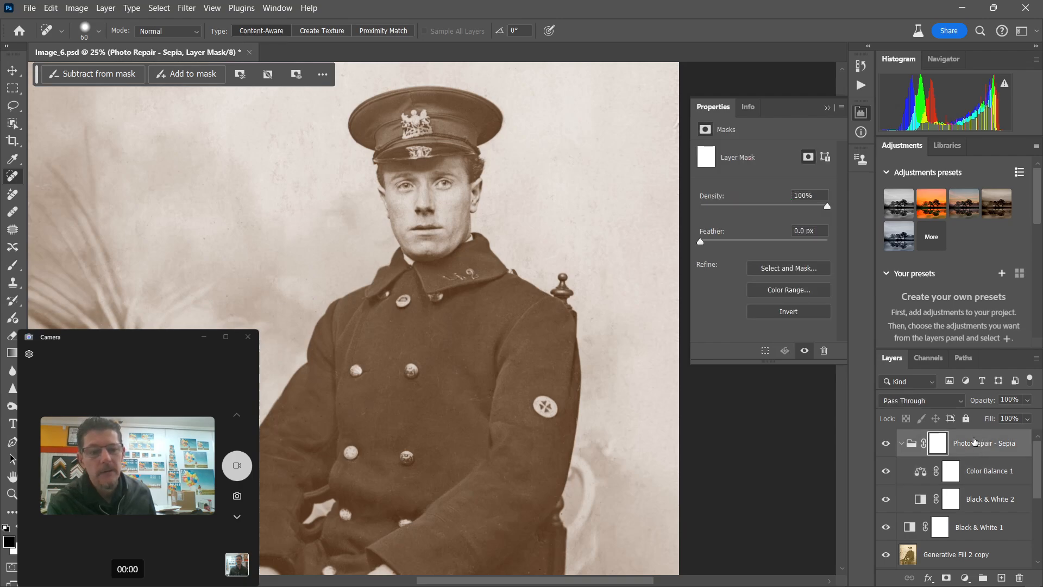
click(1027, 401)
mouse_move(1034, 416)
mouse_down()
mouse_move(1004, 421)
mouse_move(1034, 416)
mouse_up()
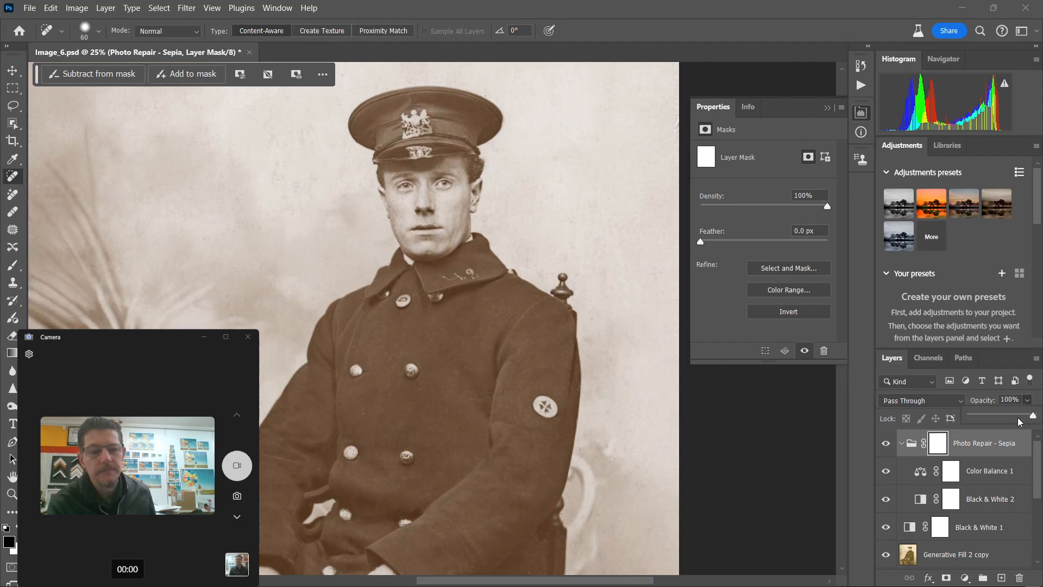
click(947, 442)
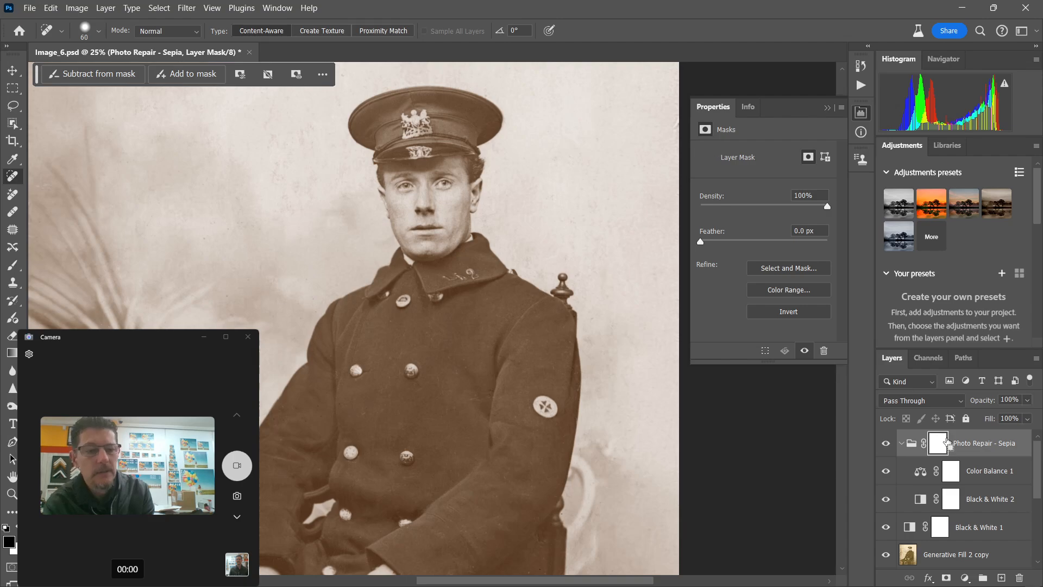
key(Delete)
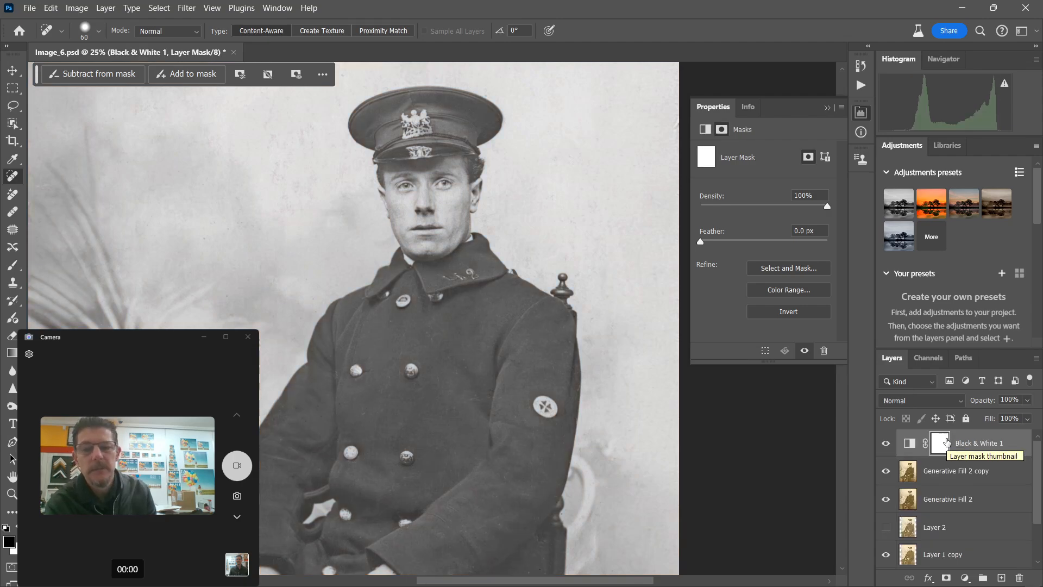
Compare the portrait with and without the Black & White adjustment, and merge the adjustment into Generative Fill 2 copy.
click(886, 443)
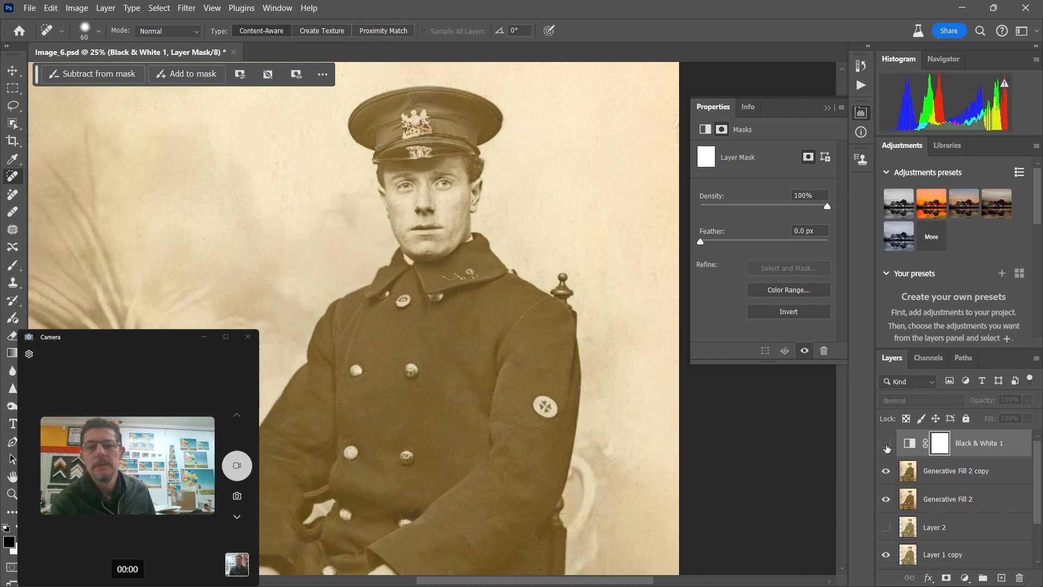
click(886, 443)
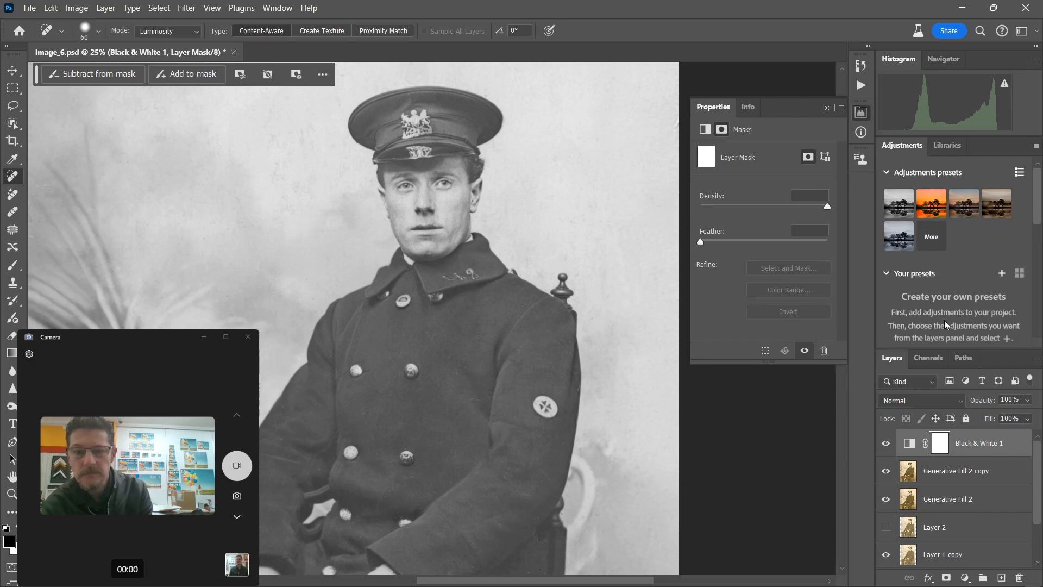
key(Delete)
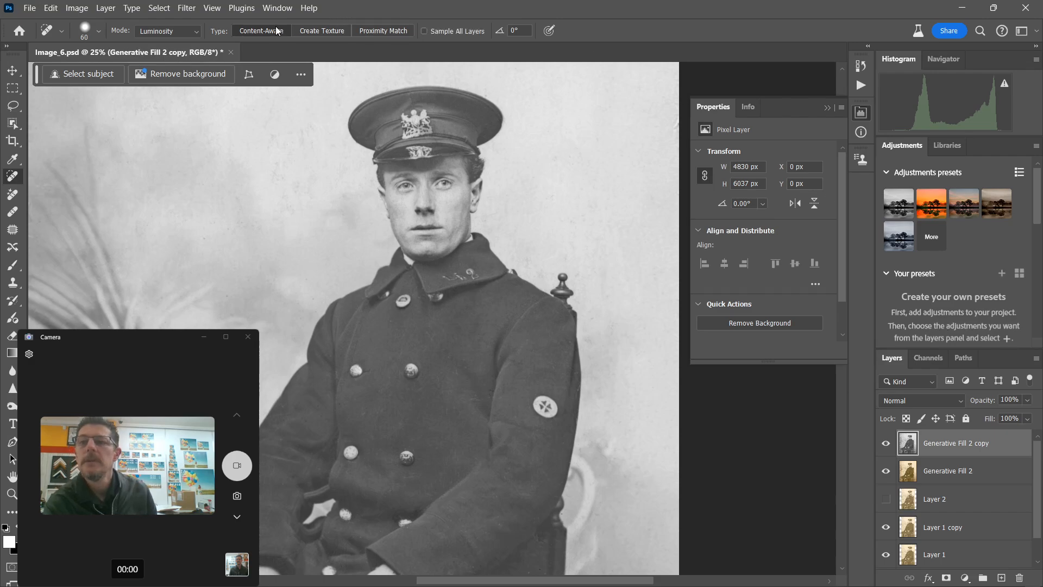
Download the Colorize neural filter and apply it to the black-and-white portrait with Auto color image enabled.
click(187, 8)
click(206, 61)
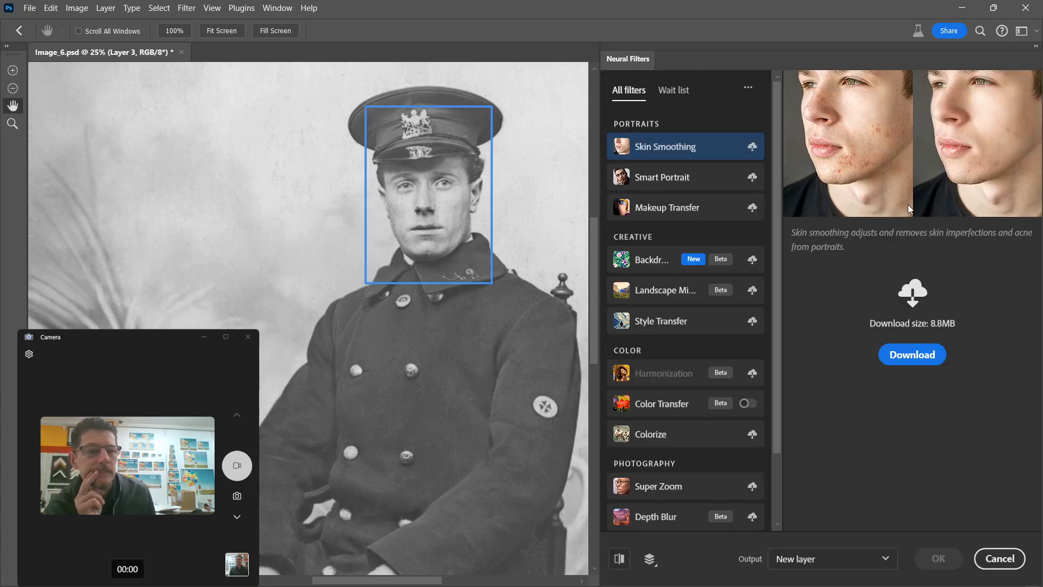
click(752, 433)
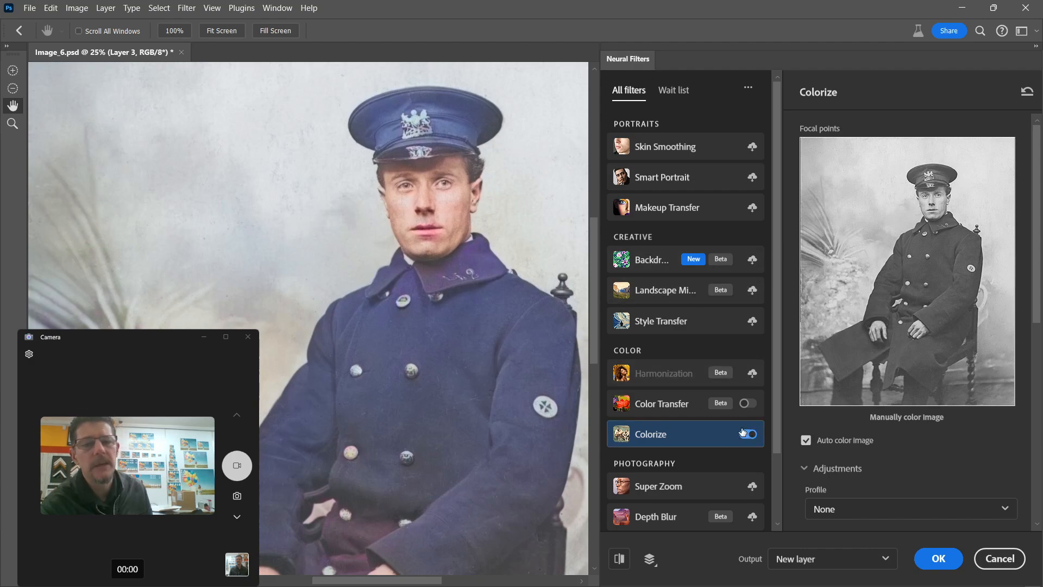
key(ctrl+minus)
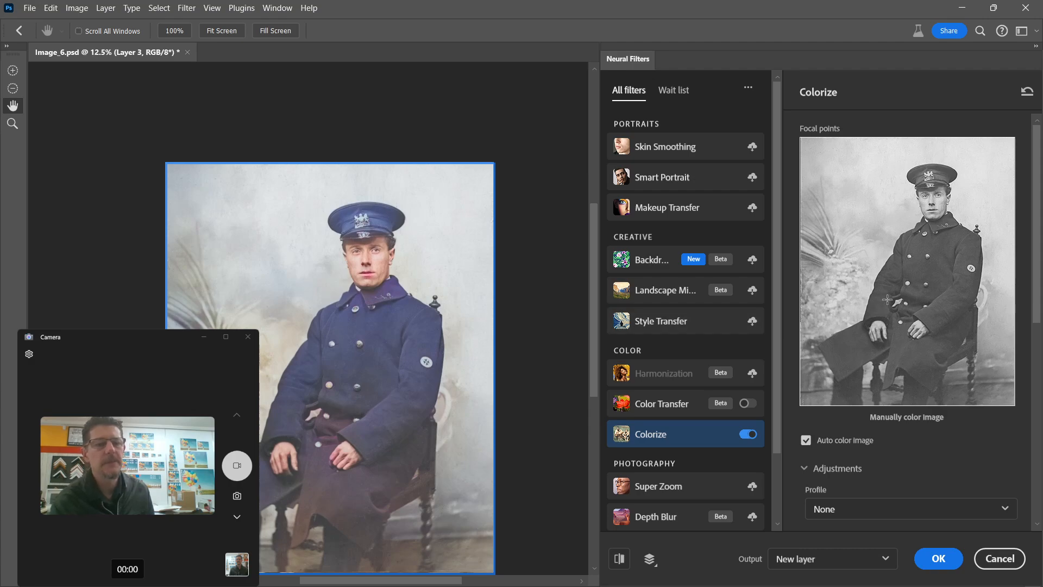
Place a Colorize focal point on the lower part of the man's coat and open its color picker.
click(951, 299)
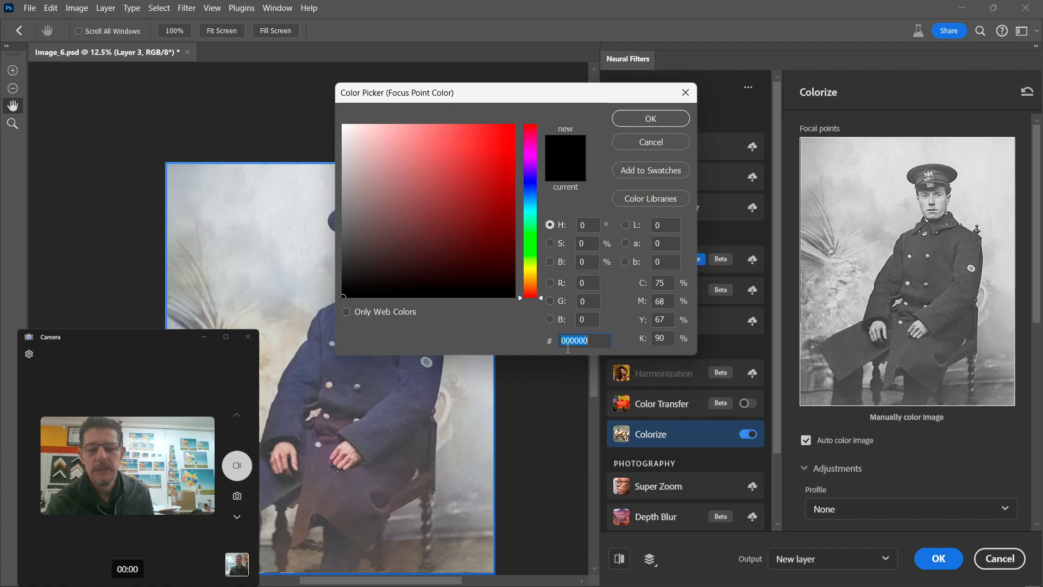
key(alt+Tab)
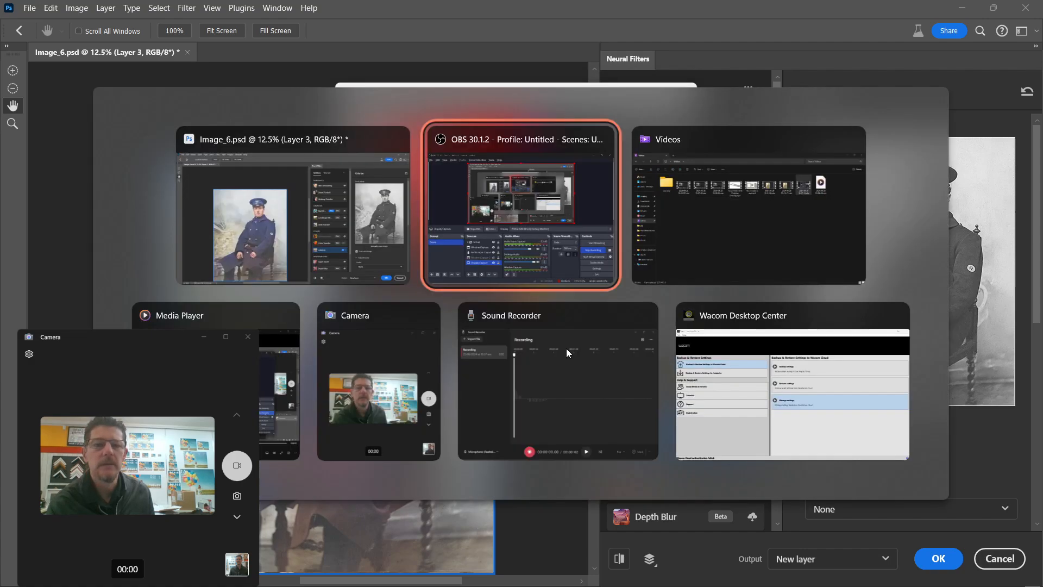
View the brown coat reference image Screenshot 2024-06-25 095304.png from the Pictures > Screenshots folder and return to the portrait.
key(alt+Tab)
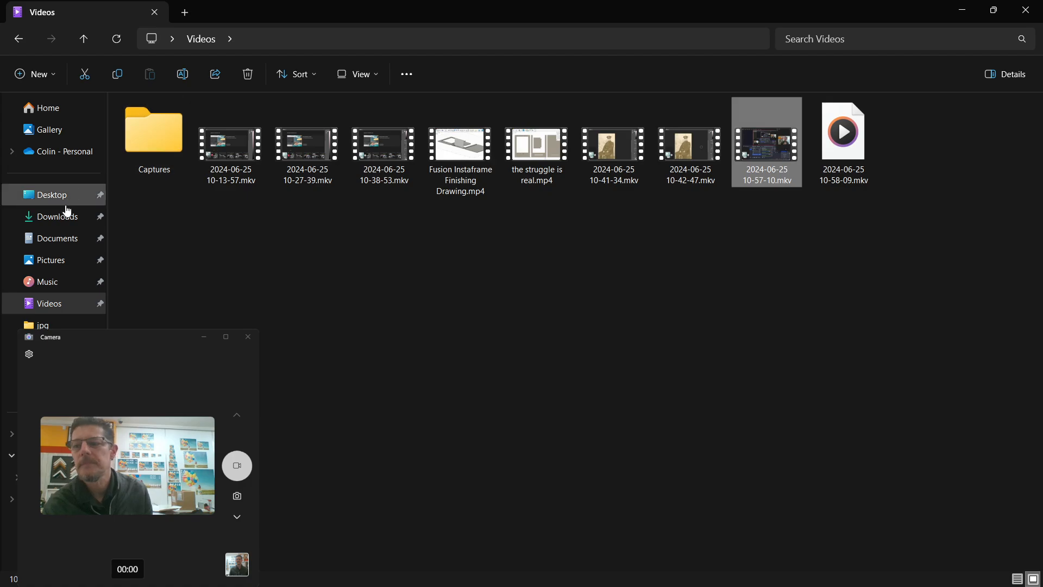
click(54, 264)
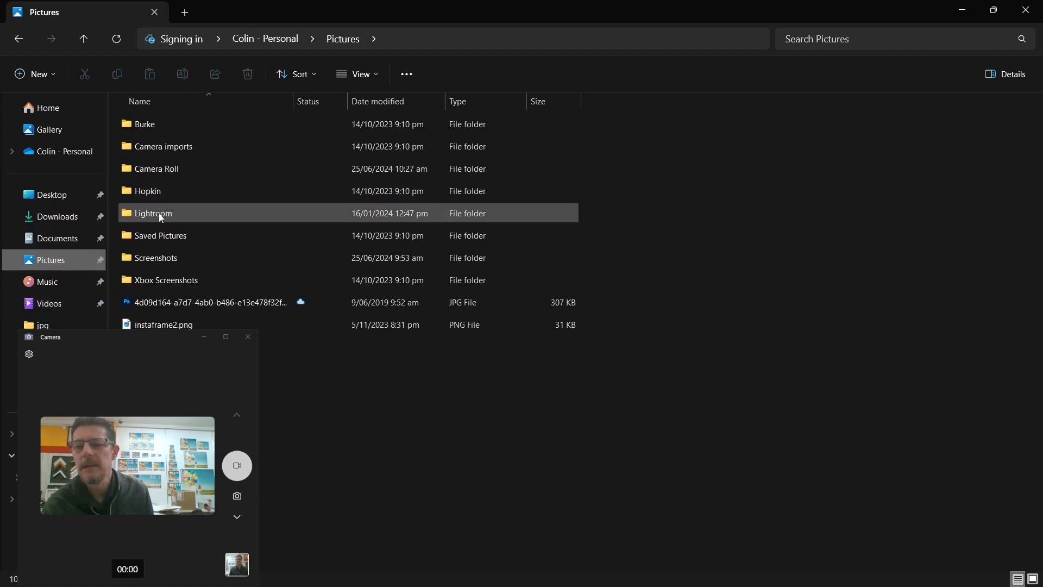
double_click(162, 258)
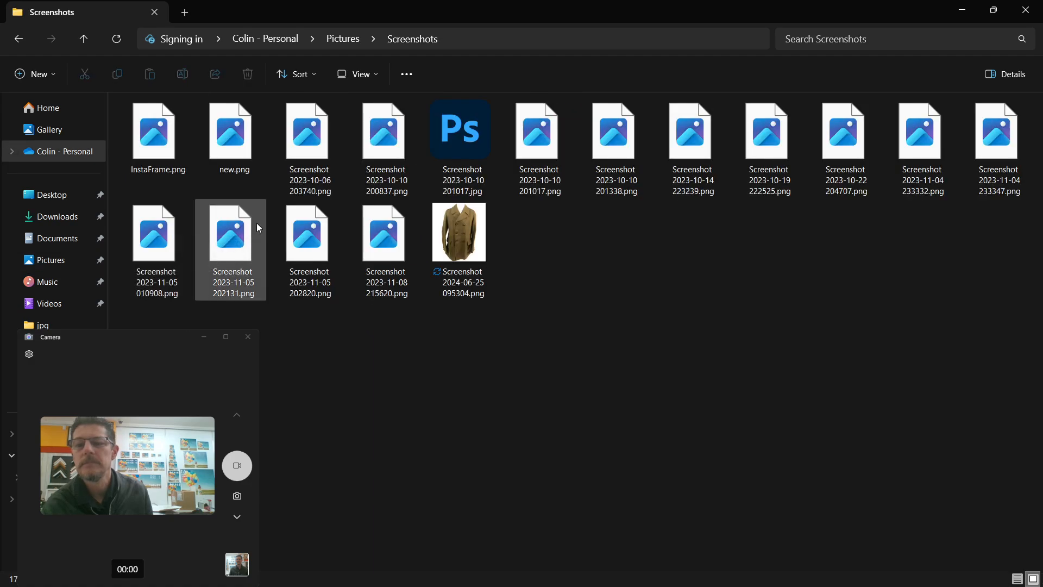
click(462, 236)
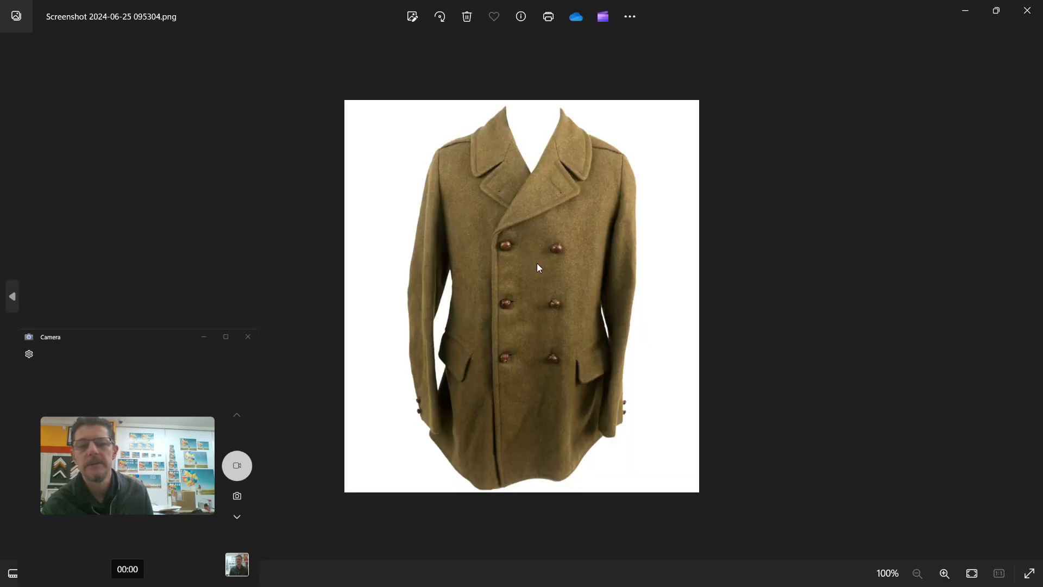
click(1033, 20)
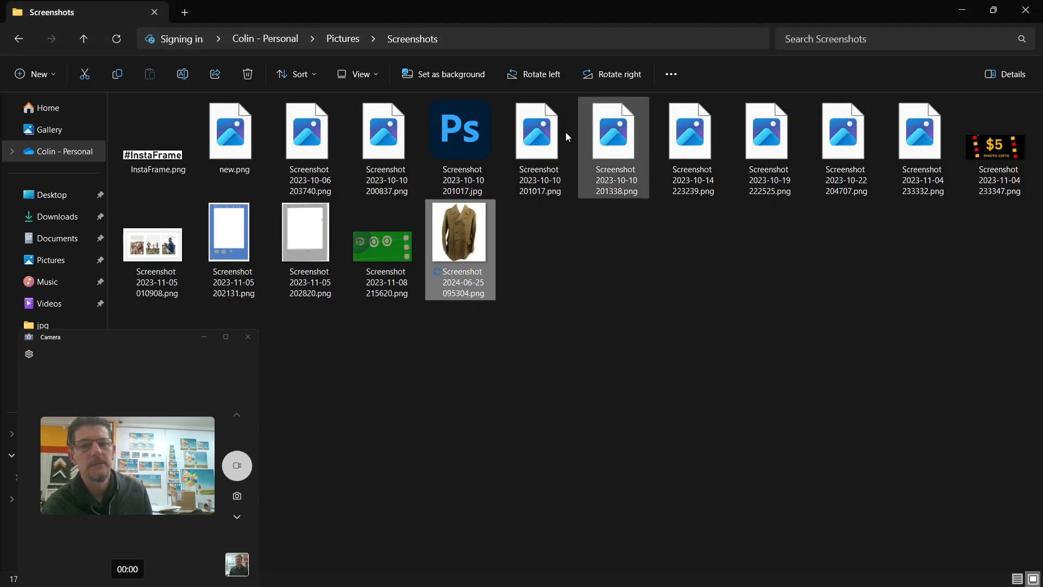
drag(431, 231, 291, 66)
key(super+Tab)
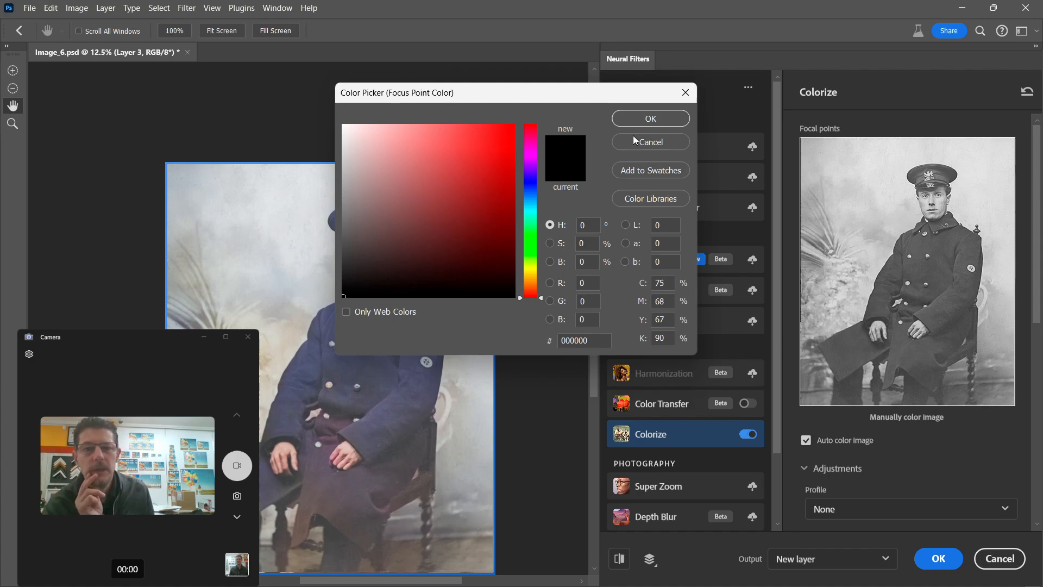
Set the color of the Colorize focal point on the coat sleeve to dark green 2b4a09.
click(459, 270)
click(530, 255)
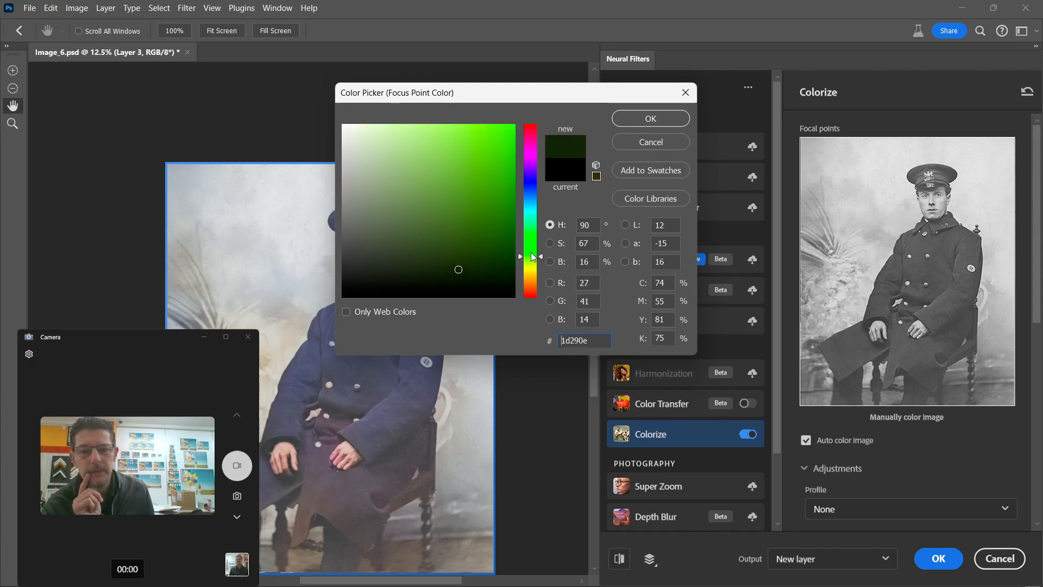
mouse_move(495, 245)
mouse_down()
mouse_move(491, 260)
mouse_move(465, 235)
mouse_move(494, 248)
mouse_up()
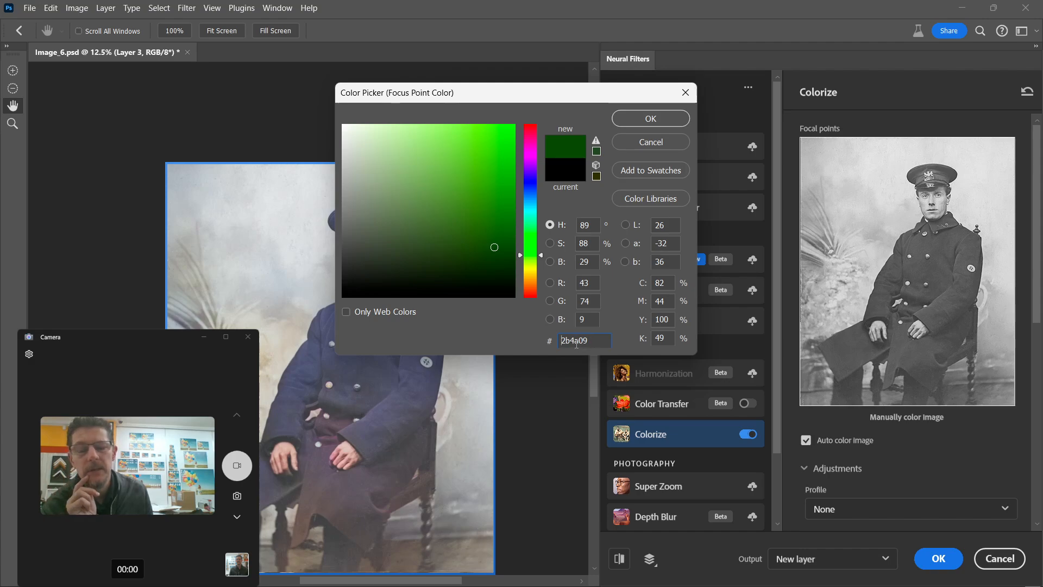
click(668, 122)
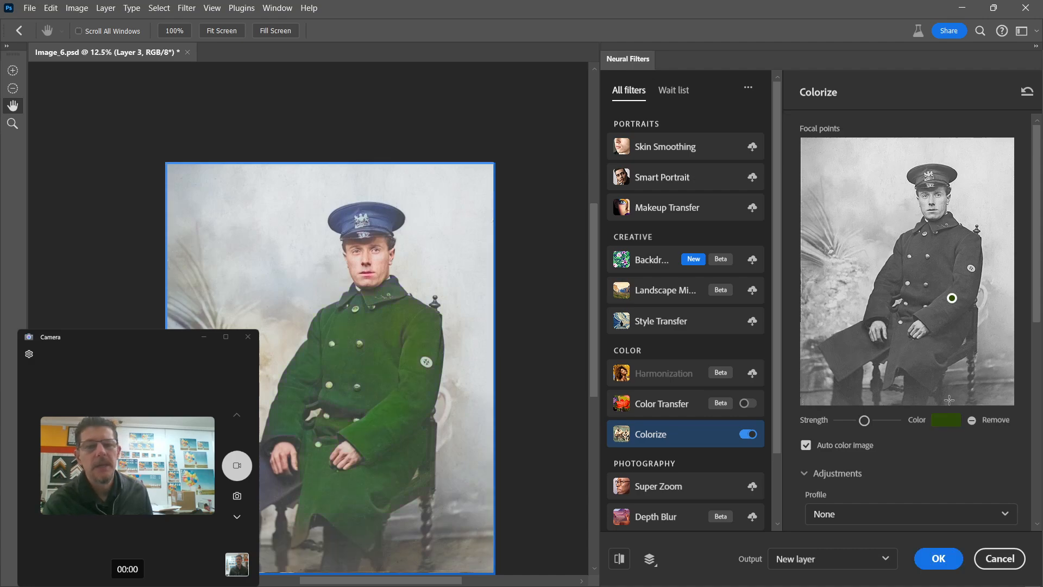
Add dark green focal points on both lower parts of the coat and on both sides of the cap.
click(844, 354)
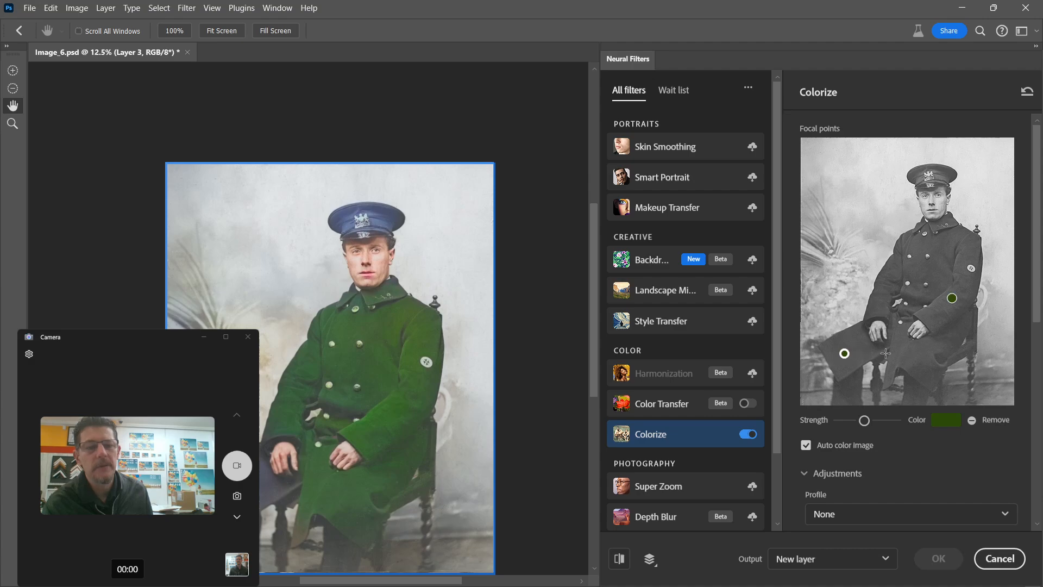
click(919, 368)
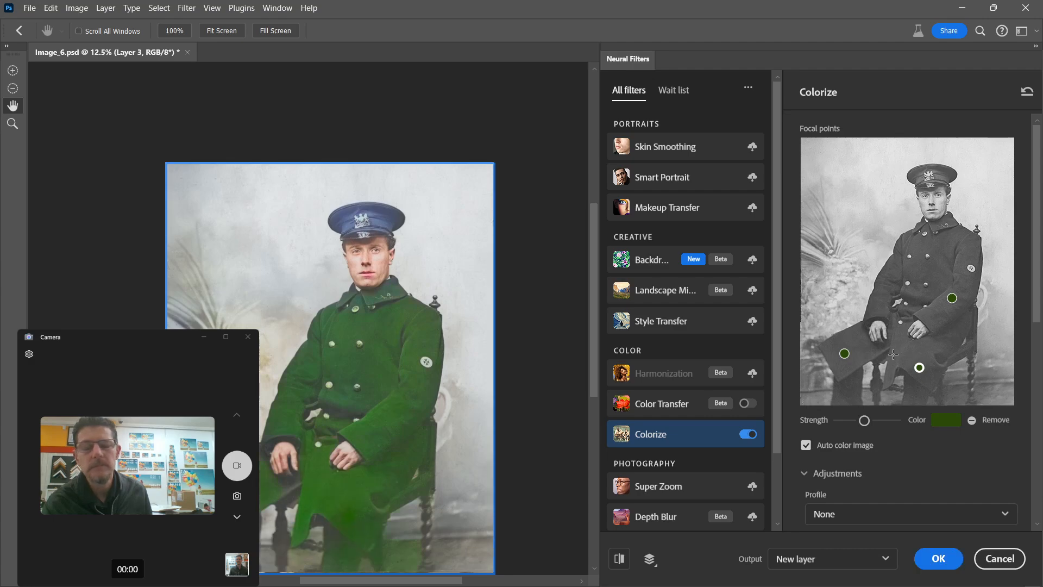
click(946, 177)
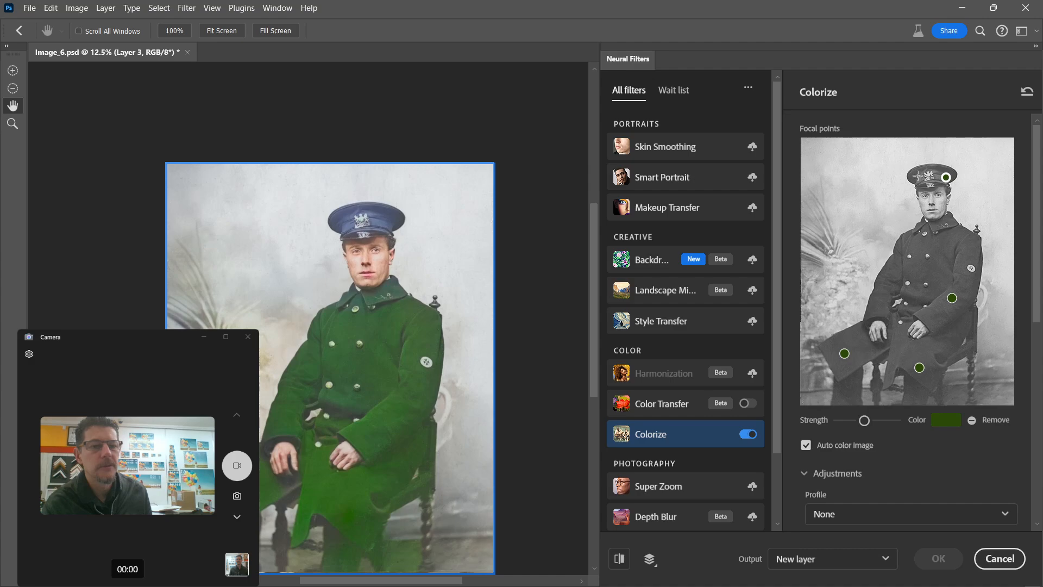
click(916, 175)
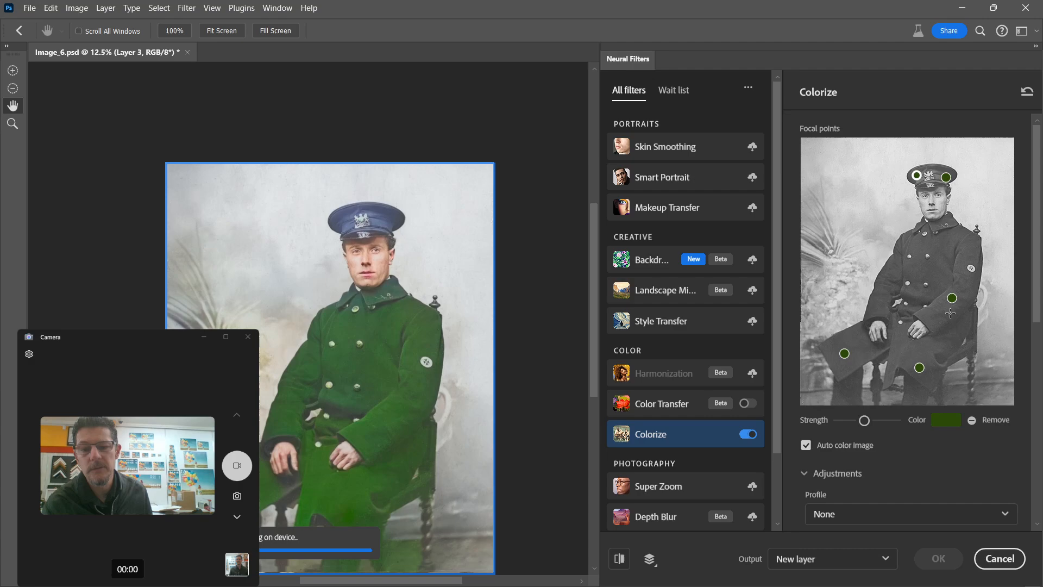
mouse_move(1035, 261)
mouse_down()
mouse_move(1032, 294)
mouse_move(1025, 265)
mouse_up()
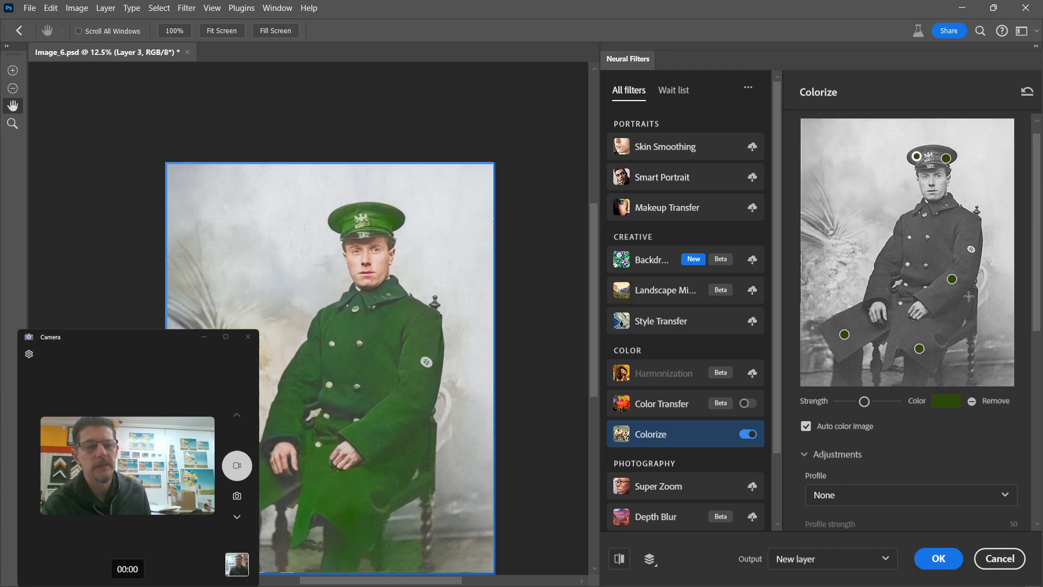
Apply the Colorize filter as a new layer and duplicate that layer.
click(937, 560)
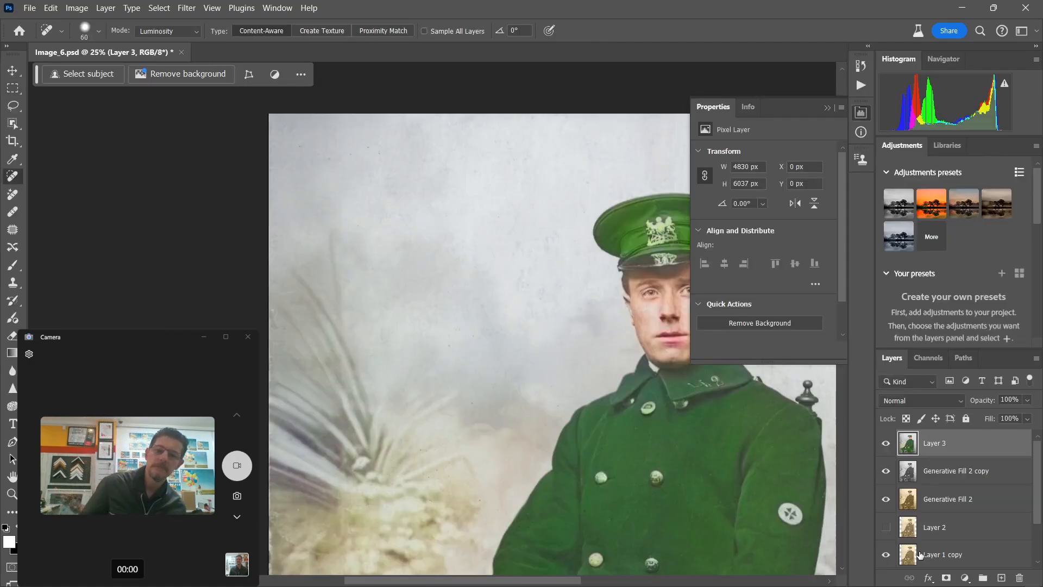
key(ctrl+minus)
key(ctrl+minus)
drag(738, 500, 645, 388)
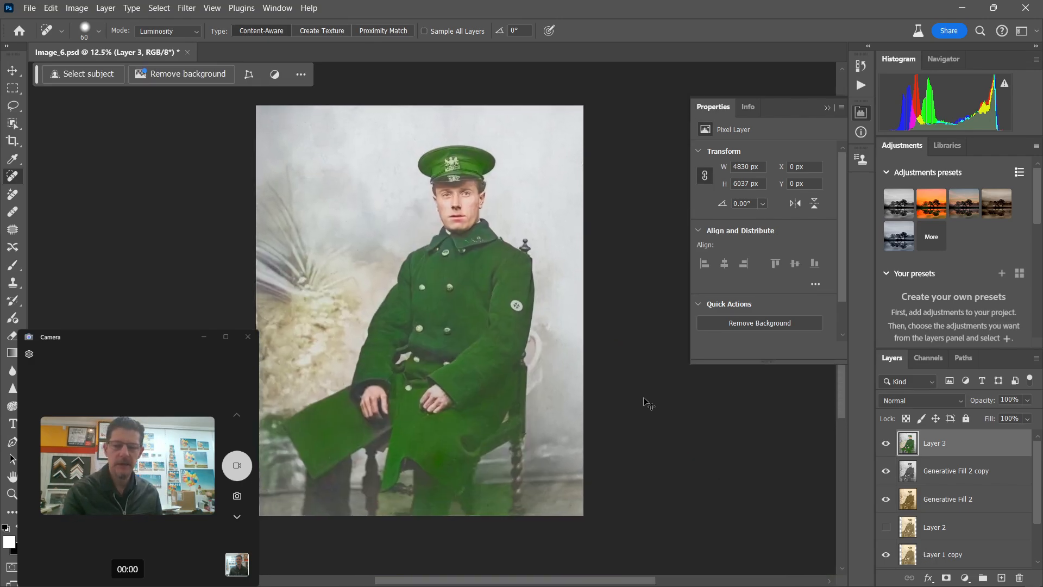
key(ctrl+j)
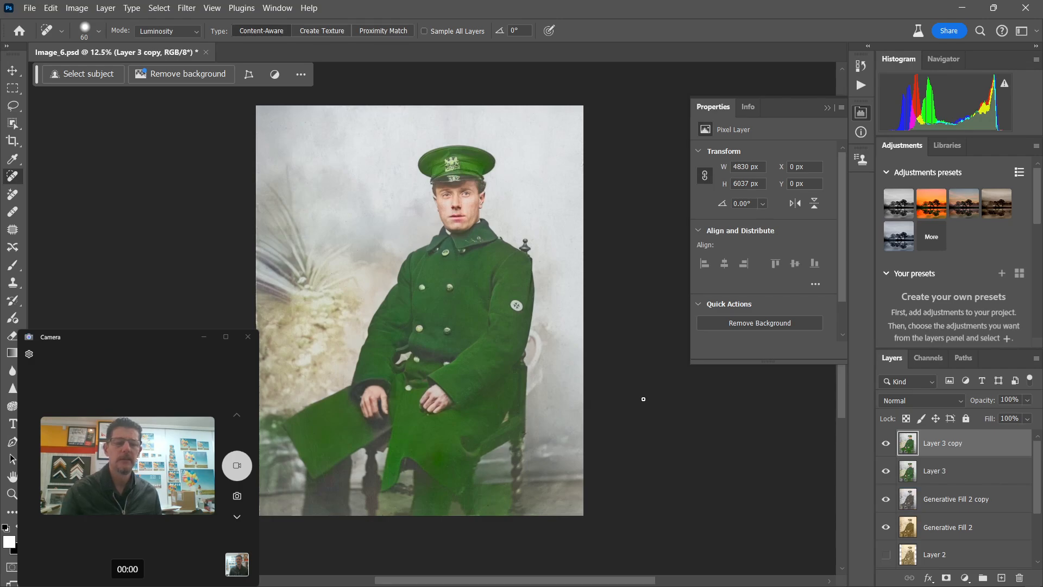
Open the coat reference Screenshot 2024-06-25 095304.png from the Screenshots folder as a separate document in Photoshop.
key(alt+Tab)
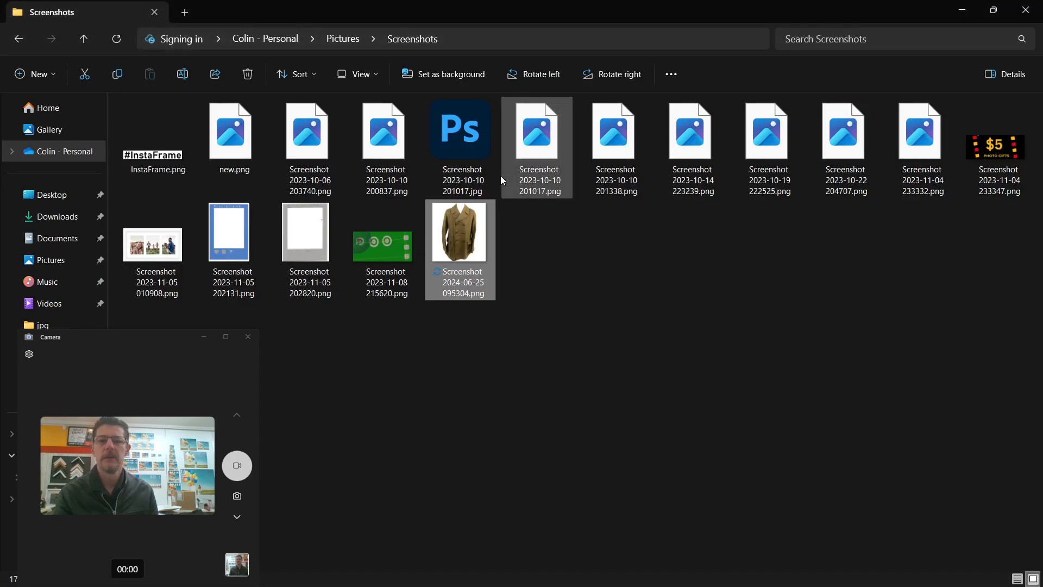
drag(461, 255, 592, 52)
key(alt+Tab)
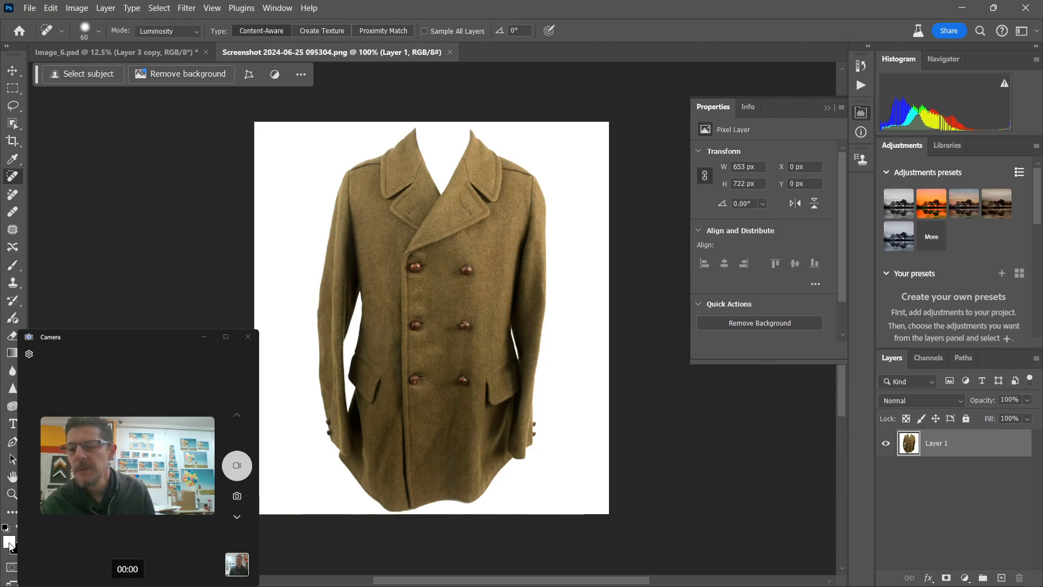
Set the foreground color to khaki brown 917748, sampled from the coat in the reference image.
click(9, 542)
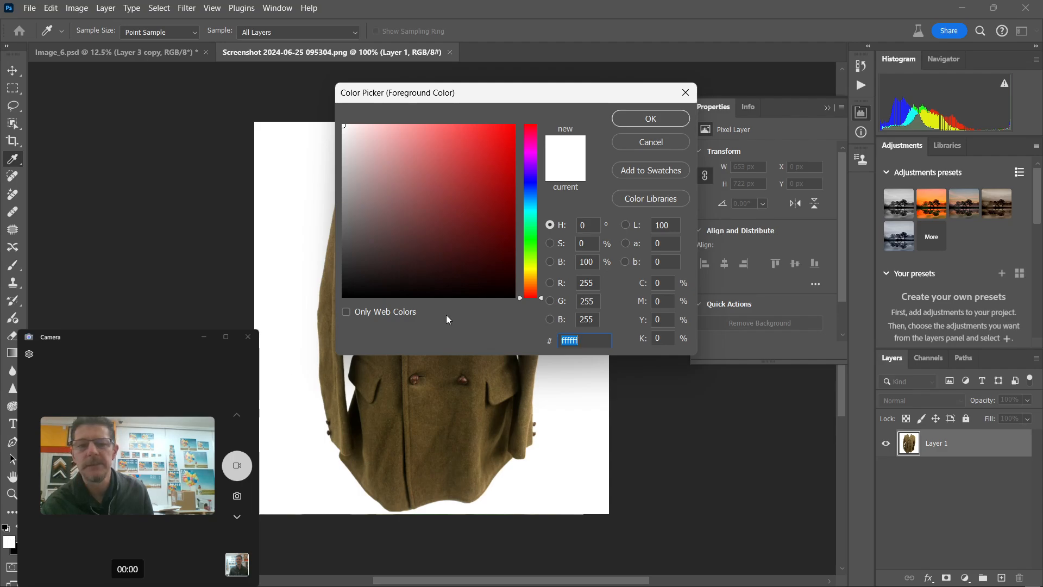
drag(461, 98, 660, 94)
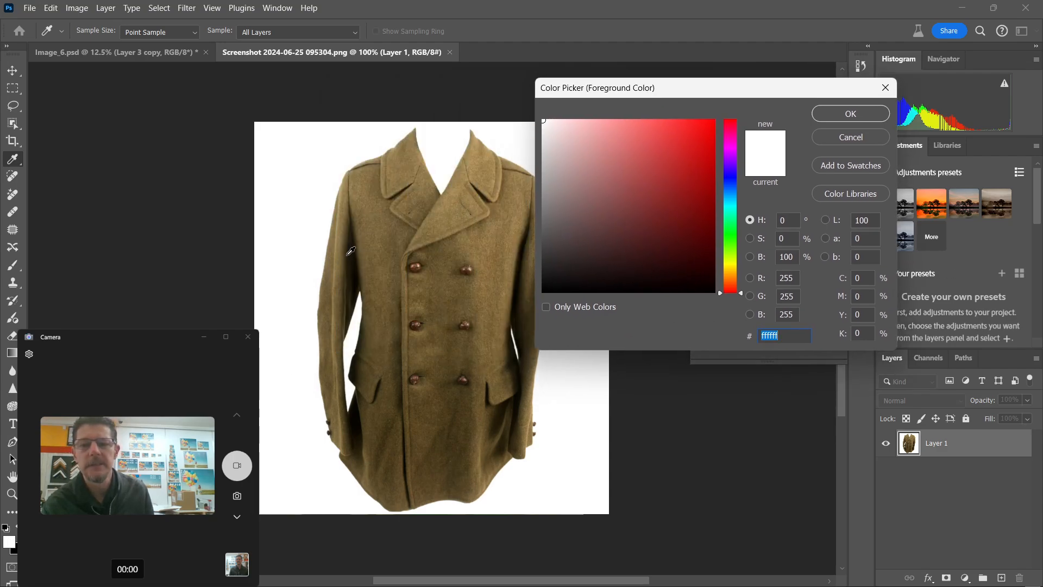
drag(482, 234, 504, 226)
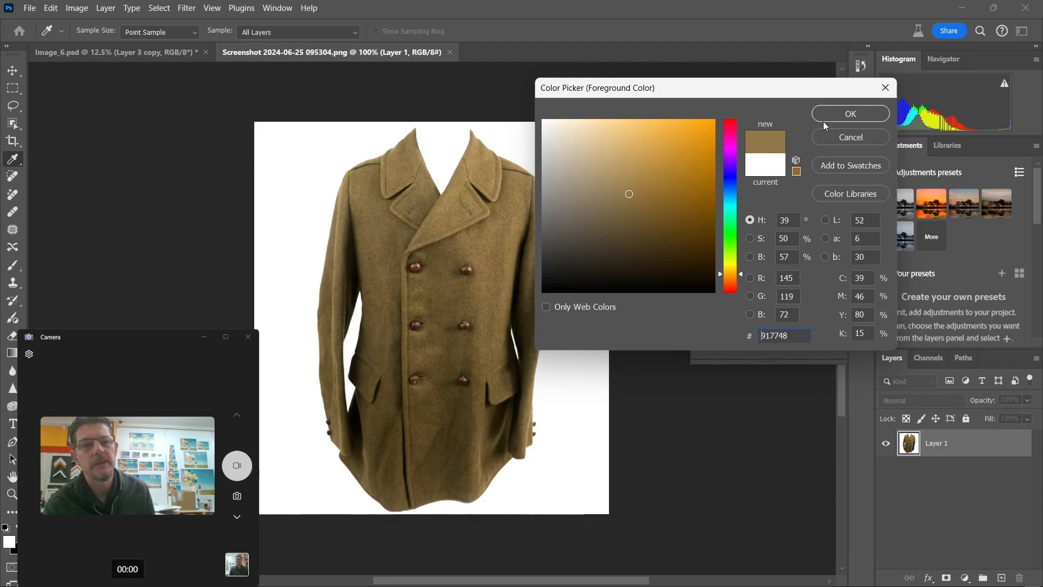
click(836, 112)
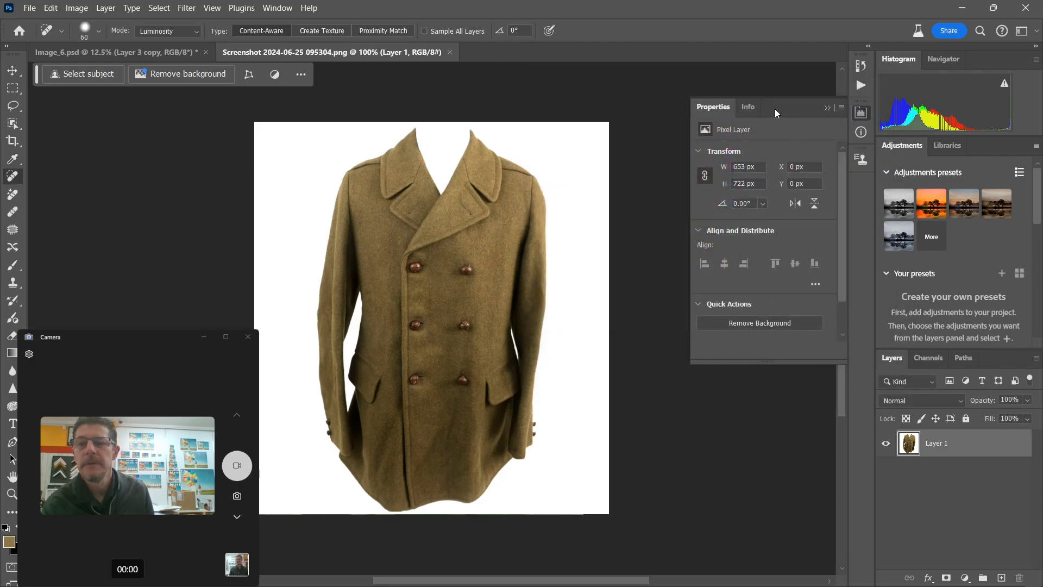
In Image_6.psd, paint the khaki color over the coat's chest and sleeves using the Color Replacement tool with an 800 px brush.
click(109, 49)
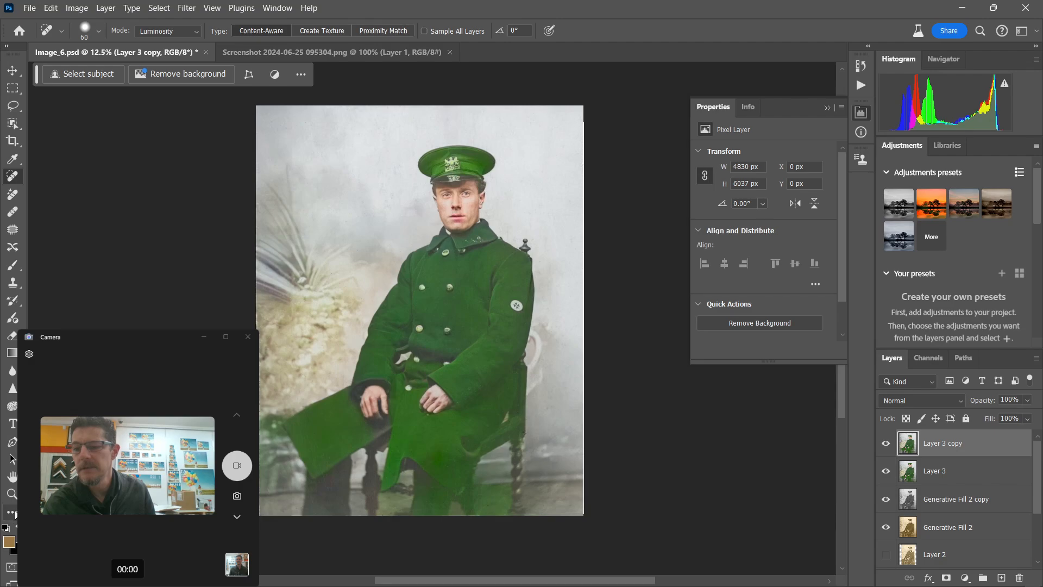
click(11, 512)
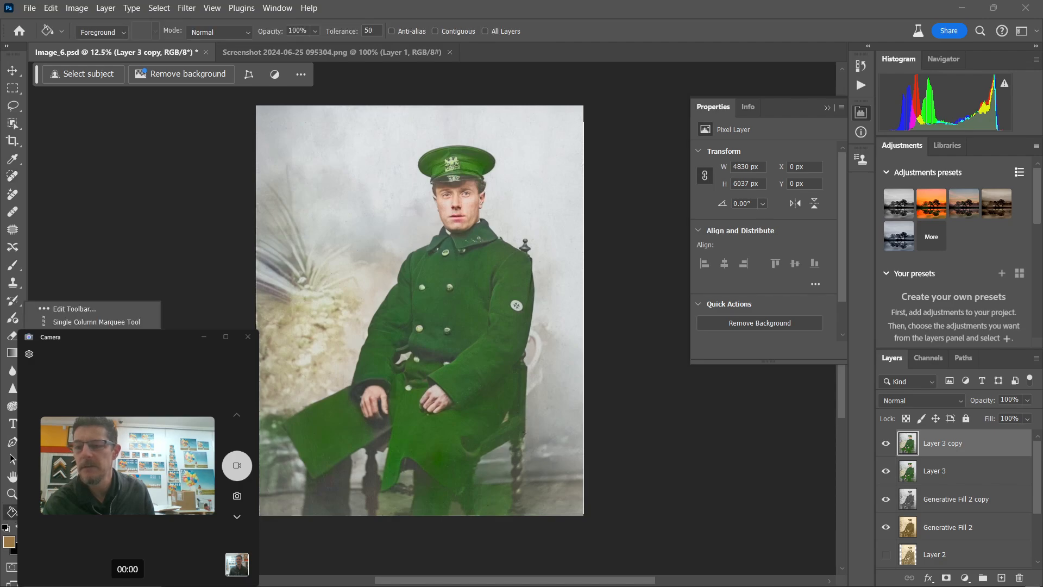
click(82, 412)
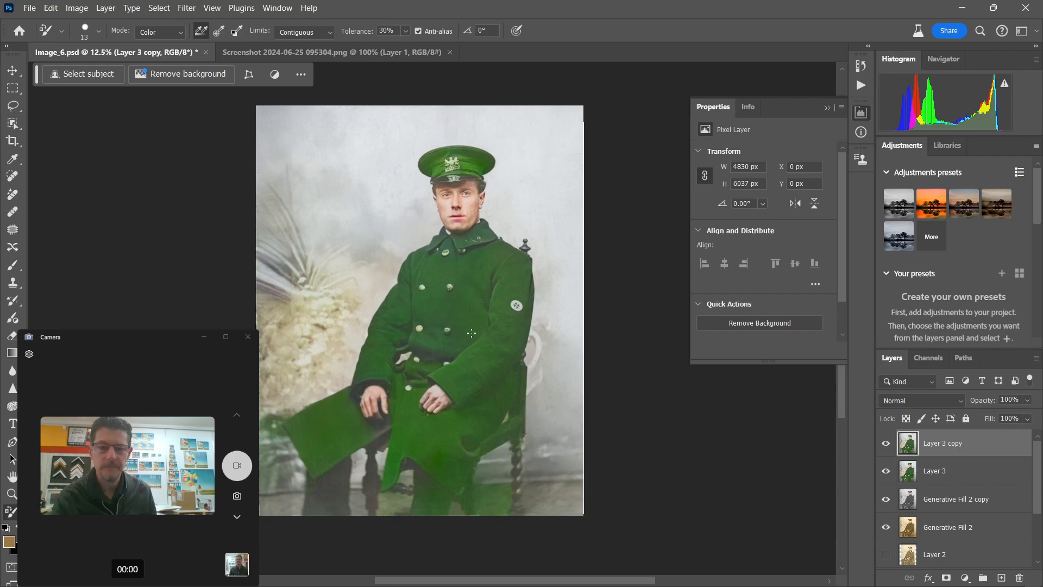
key(bracketright)
key(bracketright)
key(bracketright)
key(bracketright)
key(bracketright)
key(bracketright)
key(bracketright)
key(bracketright)
key(bracketright)
key(bracketright)
key(bracketright)
key(bracketright)
key(bracketright)
key(bracketright)
key(bracketright)
key(bracketright)
key(bracketright)
key(bracketright)
key(bracketright)
key(bracketright)
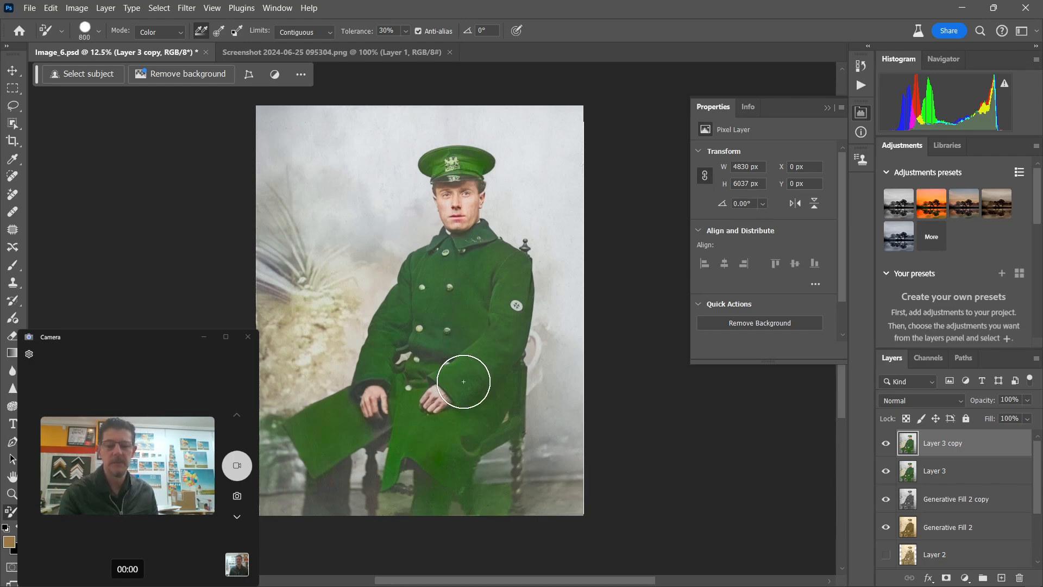
mouse_move(457, 382)
mouse_down()
mouse_move(461, 313)
mouse_move(490, 337)
mouse_move(436, 315)
mouse_move(478, 304)
mouse_move(487, 343)
mouse_move(497, 299)
mouse_move(490, 341)
mouse_move(493, 312)
mouse_move(412, 334)
mouse_move(448, 289)
mouse_move(477, 305)
mouse_move(467, 334)
mouse_up()
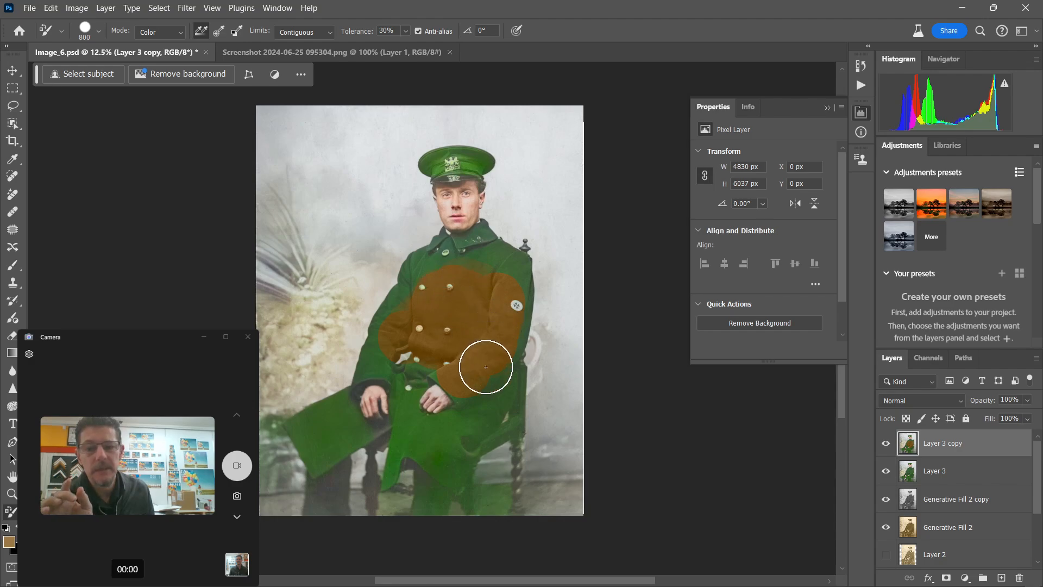
mouse_move(486, 367)
mouse_down()
mouse_move(482, 289)
mouse_move(449, 283)
mouse_move(464, 280)
mouse_move(479, 295)
mouse_up()
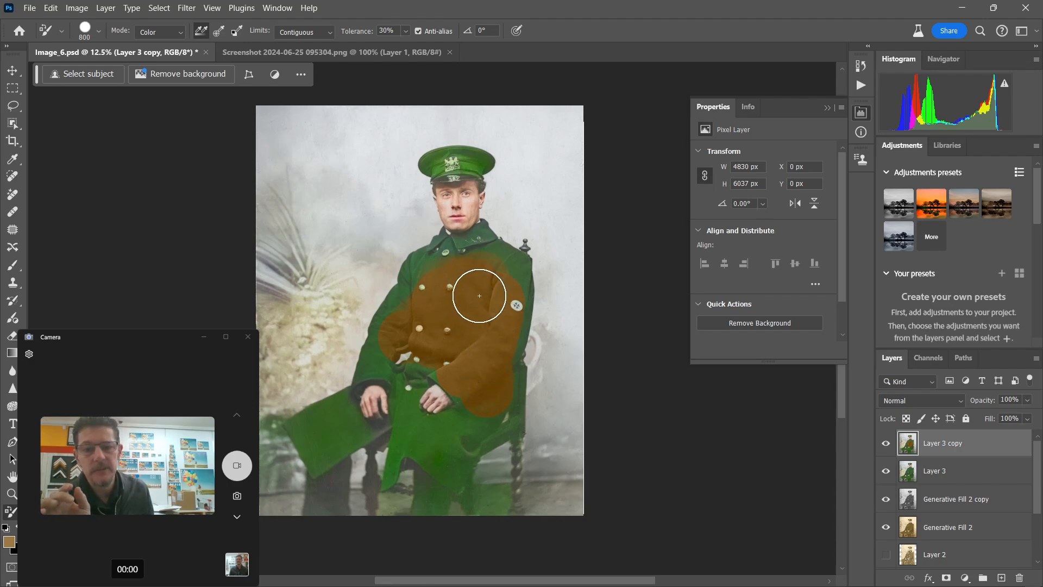
Reduce the Color Replacement brush size to 125 px for recoloring the coat's edges.
key(bracketleft)
key(bracketleft)
key(bracketleft)
key(bracketleft)
key(bracketleft)
key(bracketleft)
key(bracketleft)
key(bracketleft)
key(bracketleft)
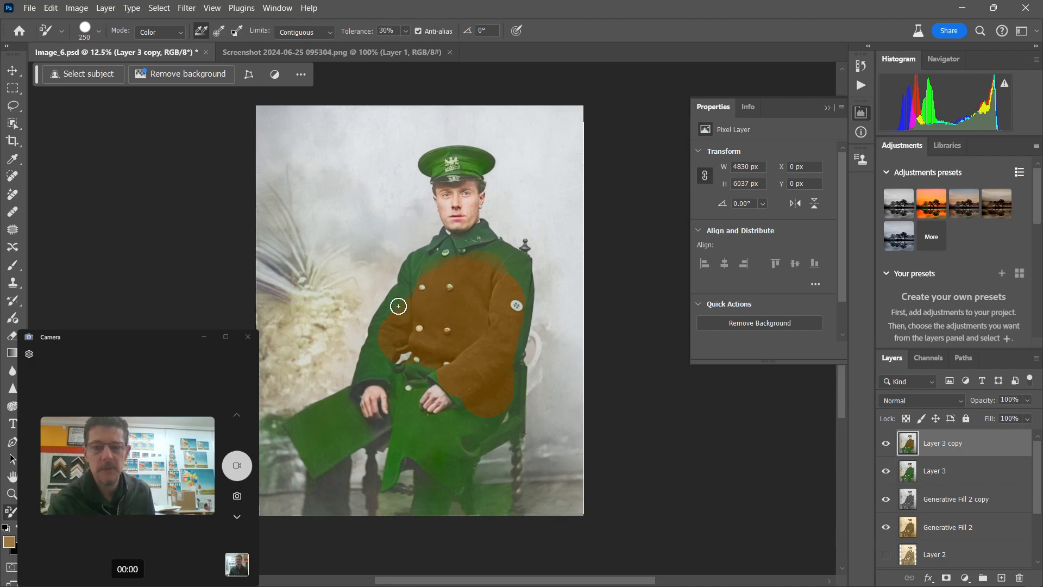
key(bracketleft)
key(bracketleft)
key(bracketleft)
key(bracketleft)
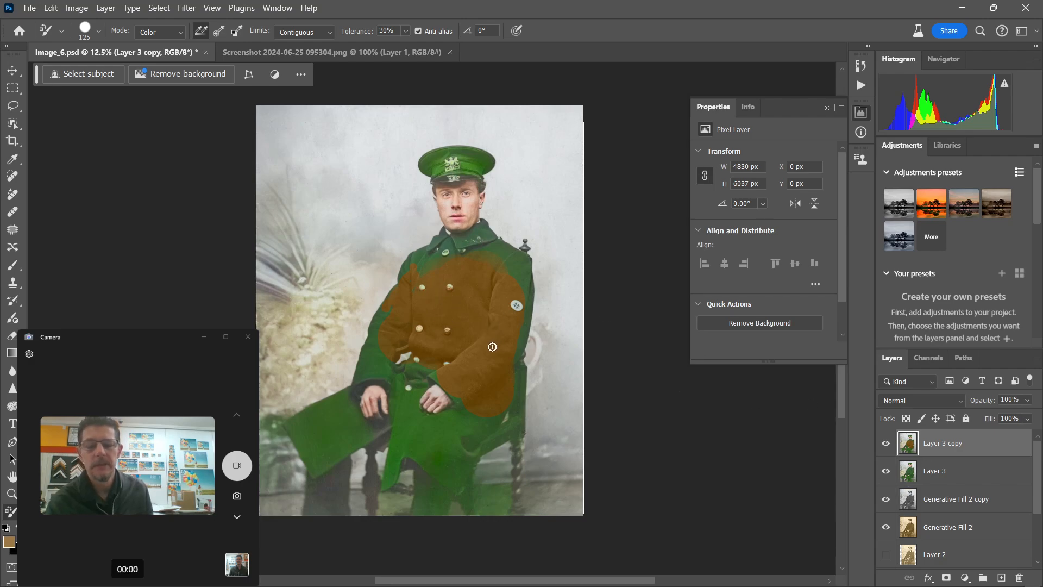
key(alt+Tab)
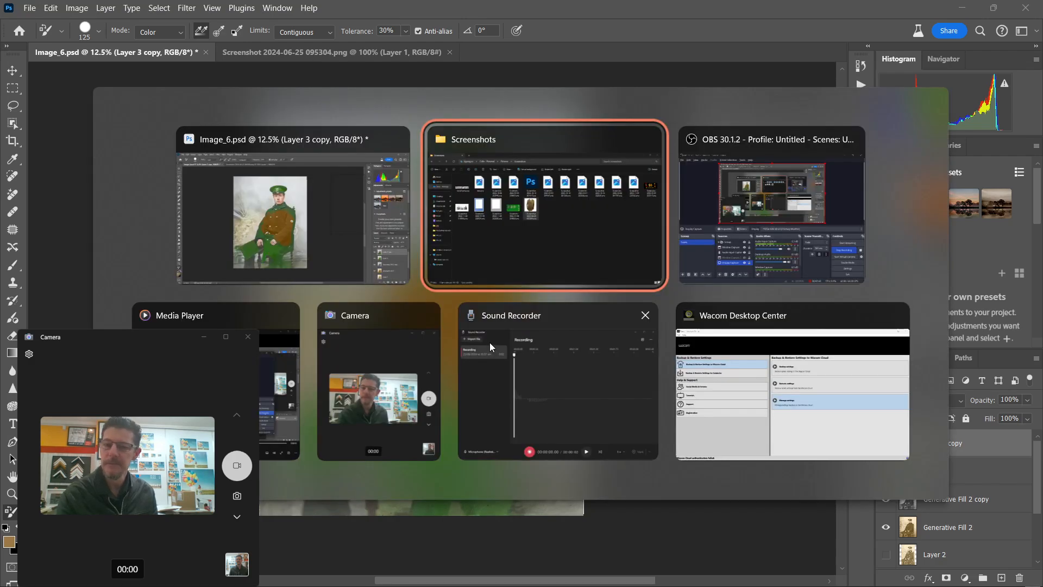
key(alt+Tab)
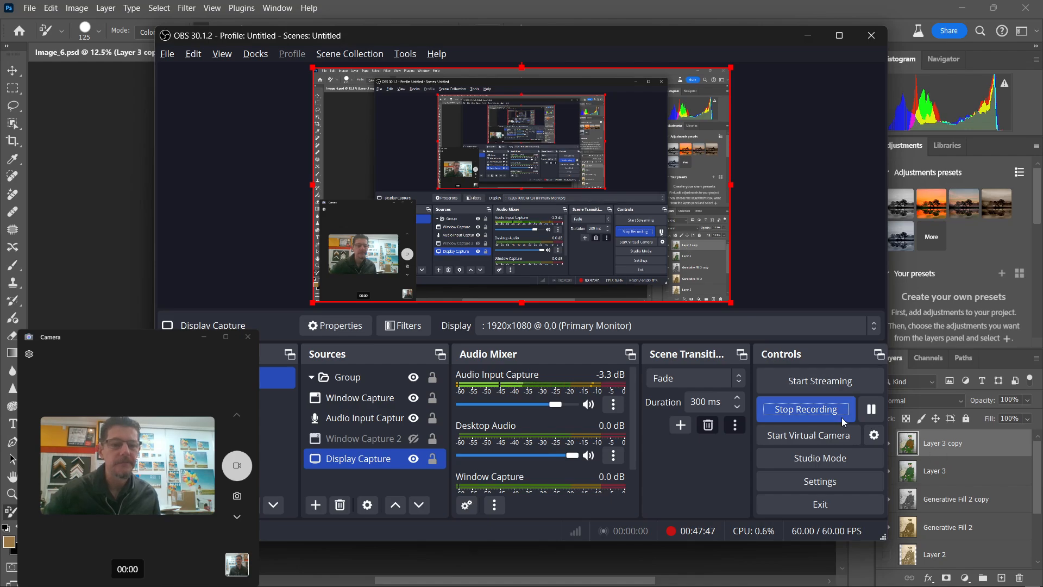
click(871, 413)
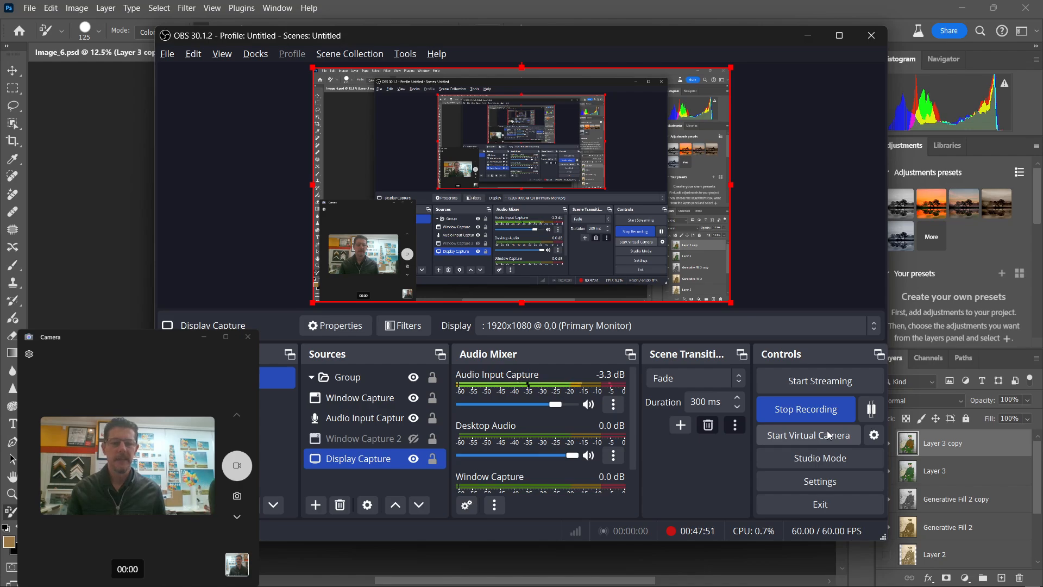
key(alt+Tab)
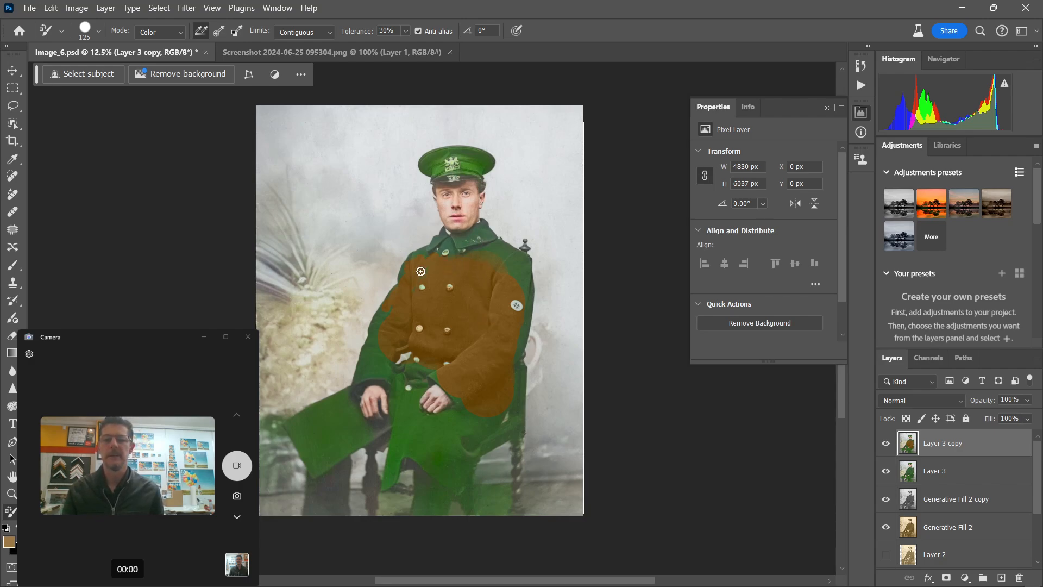
Paint khaki over the remaining green on the shoulders, the soldier's right sleeve and the coat front around the hands with the 125 px brush.
mouse_move(420, 271)
mouse_down()
mouse_move(429, 296)
mouse_move(462, 266)
mouse_move(503, 257)
mouse_move(519, 300)
mouse_up()
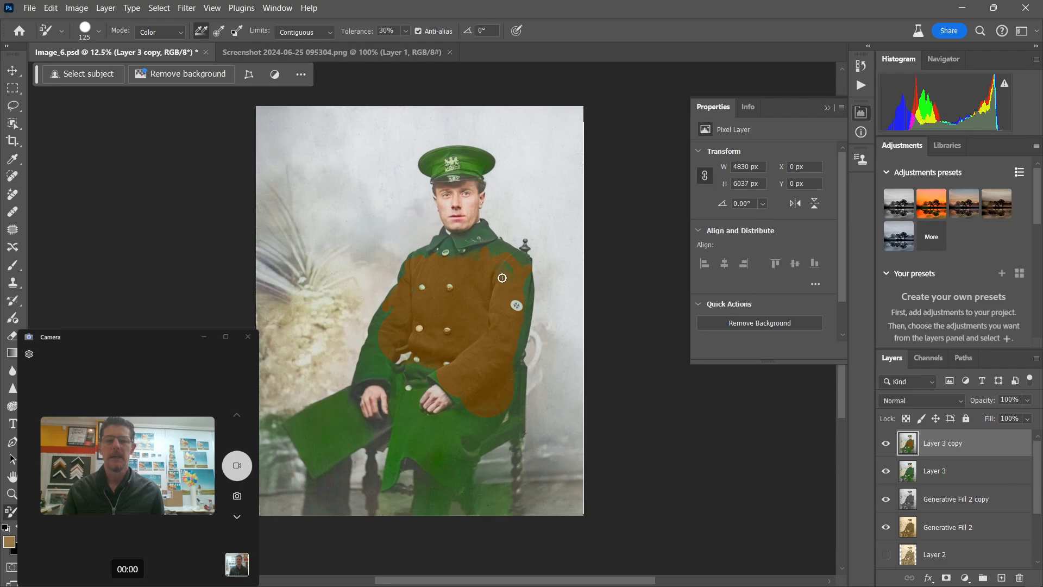
scroll(495, 295, up, 3)
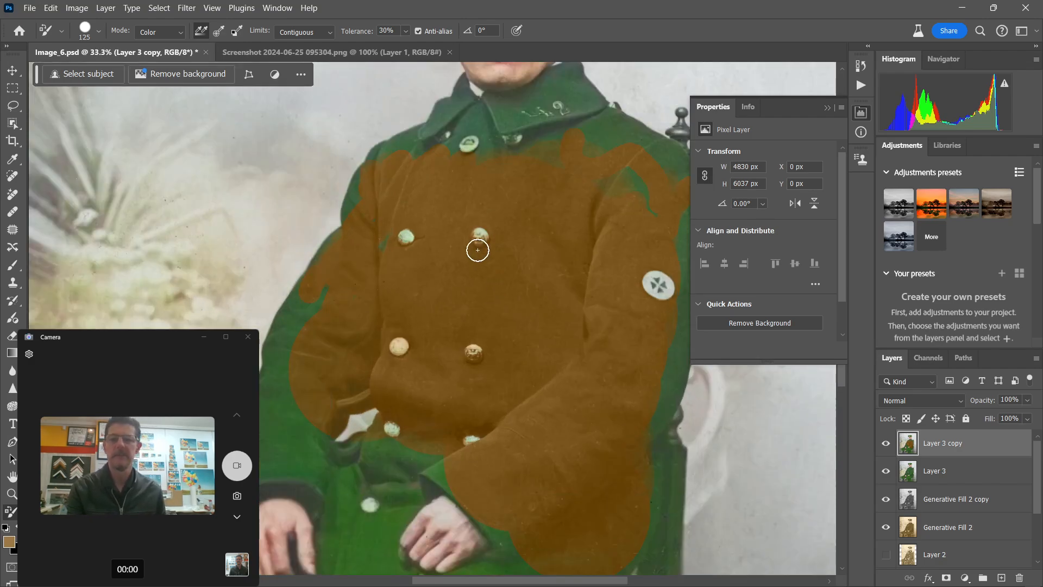
mouse_move(368, 222)
mouse_down()
mouse_move(366, 181)
mouse_move(382, 207)
mouse_move(343, 297)
mouse_move(277, 412)
mouse_move(265, 409)
mouse_move(284, 377)
mouse_move(268, 391)
mouse_move(284, 403)
mouse_move(303, 391)
mouse_move(314, 453)
mouse_move(298, 449)
mouse_move(355, 452)
mouse_move(329, 458)
mouse_move(320, 439)
mouse_move(341, 456)
mouse_move(359, 448)
mouse_move(314, 470)
mouse_move(332, 474)
mouse_move(293, 453)
mouse_up()
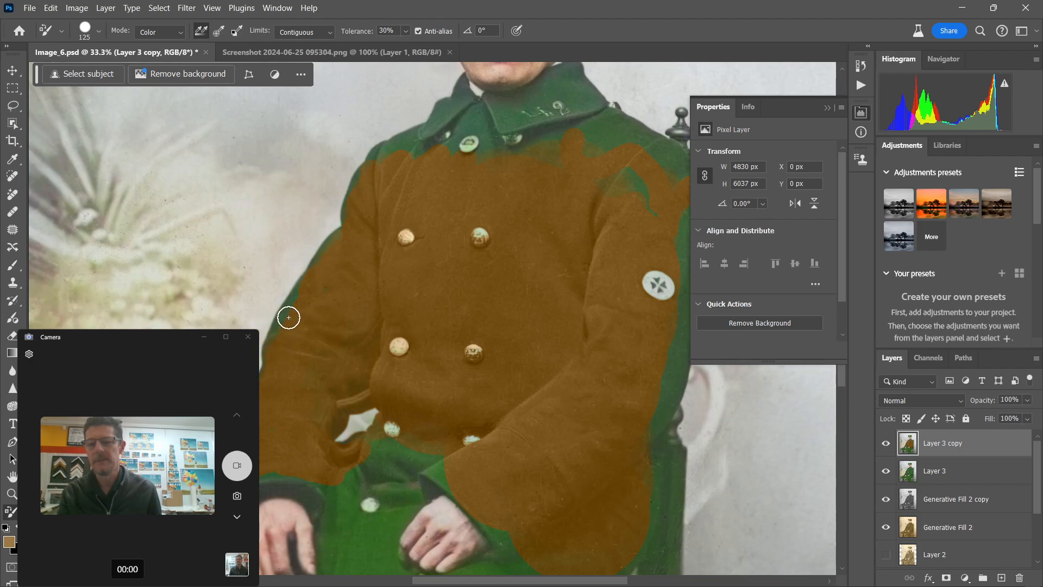
drag(289, 324, 327, 261)
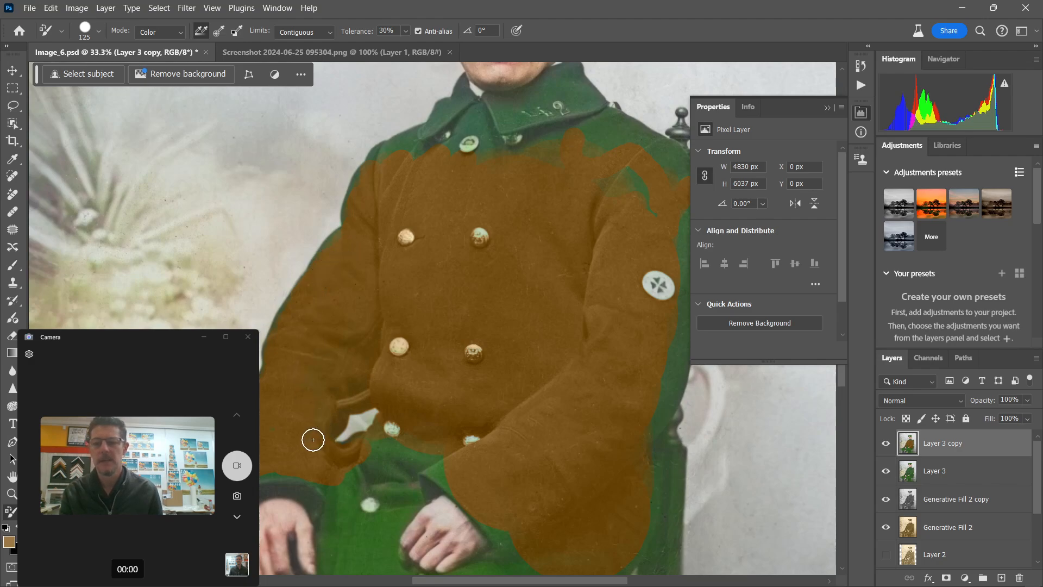
mouse_move(333, 489)
mouse_down()
mouse_move(337, 515)
mouse_move(338, 496)
mouse_move(378, 453)
mouse_move(433, 457)
mouse_move(441, 470)
mouse_move(403, 492)
mouse_move(414, 482)
mouse_move(392, 457)
mouse_move(370, 482)
mouse_move(376, 502)
mouse_move(424, 477)
mouse_move(400, 499)
mouse_move(387, 488)
mouse_move(447, 484)
mouse_move(395, 514)
mouse_move(429, 489)
mouse_move(388, 521)
mouse_move(419, 495)
mouse_move(382, 544)
mouse_move(364, 527)
mouse_up()
mouse_move(360, 523)
mouse_down()
mouse_move(373, 393)
mouse_move(350, 406)
mouse_move(346, 396)
mouse_move(341, 449)
mouse_move(347, 433)
mouse_move(352, 450)
mouse_move(360, 436)
mouse_move(282, 500)
mouse_move(349, 456)
mouse_move(337, 421)
mouse_move(363, 425)
mouse_move(369, 448)
mouse_move(409, 382)
mouse_move(384, 430)
mouse_move(392, 445)
mouse_move(418, 382)
mouse_move(481, 360)
mouse_move(501, 393)
mouse_move(471, 364)
mouse_move(521, 410)
mouse_move(446, 463)
mouse_move(422, 431)
mouse_up()
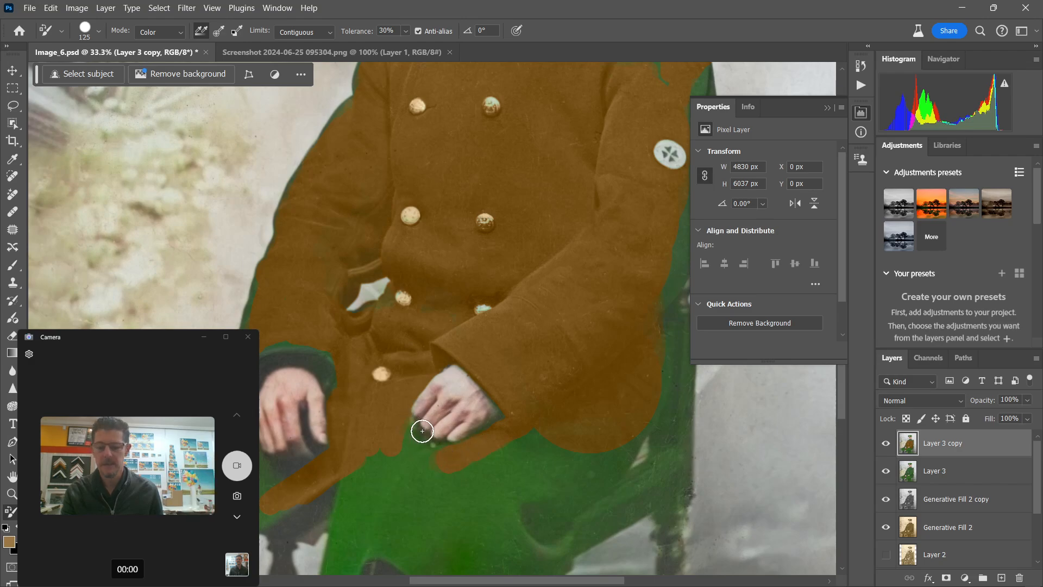
Recolor the soldier's right hand with sampled skin tones and its surrounding coat and cuff with sampled coat brown, using a 60 px brush.
alt+click(426, 397)
key(bracketleft)
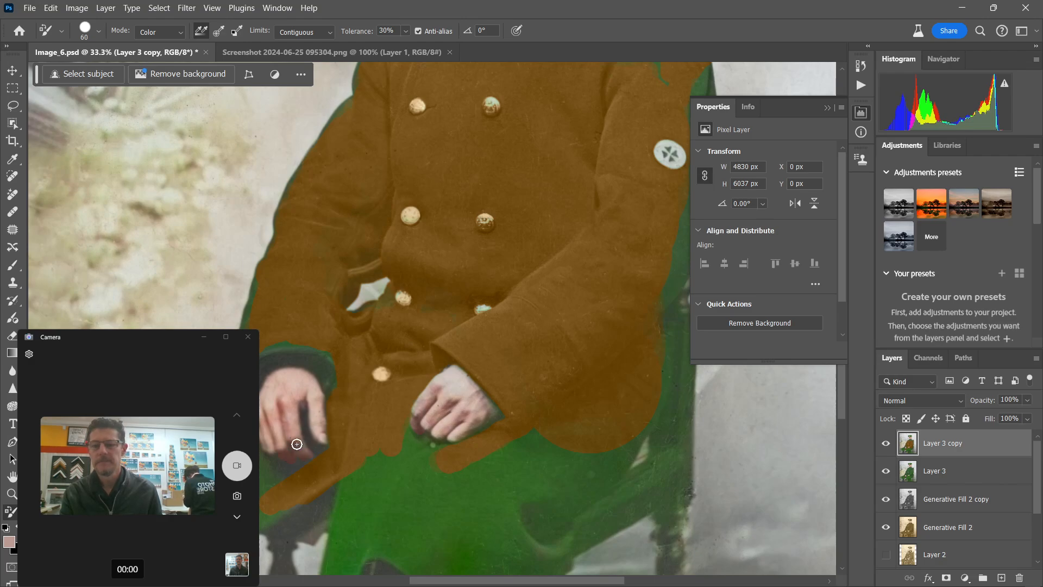
alt+click(357, 423)
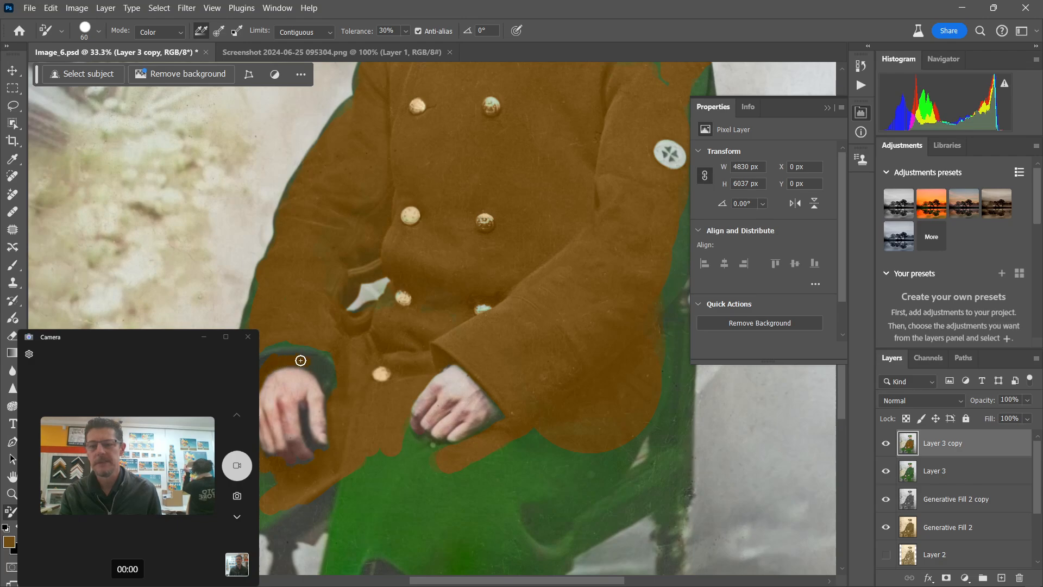
alt+click(273, 388)
alt+click(318, 373)
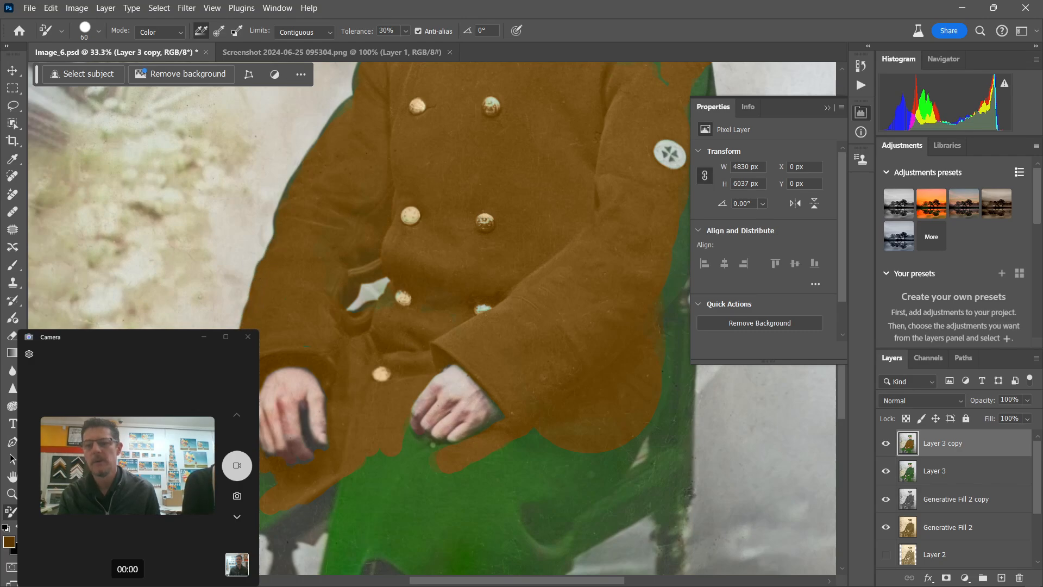
Paint a brown border along the edges of the green coat flap beneath the soldier's right hand with the 60 px brush.
drag(283, 424, 471, 351)
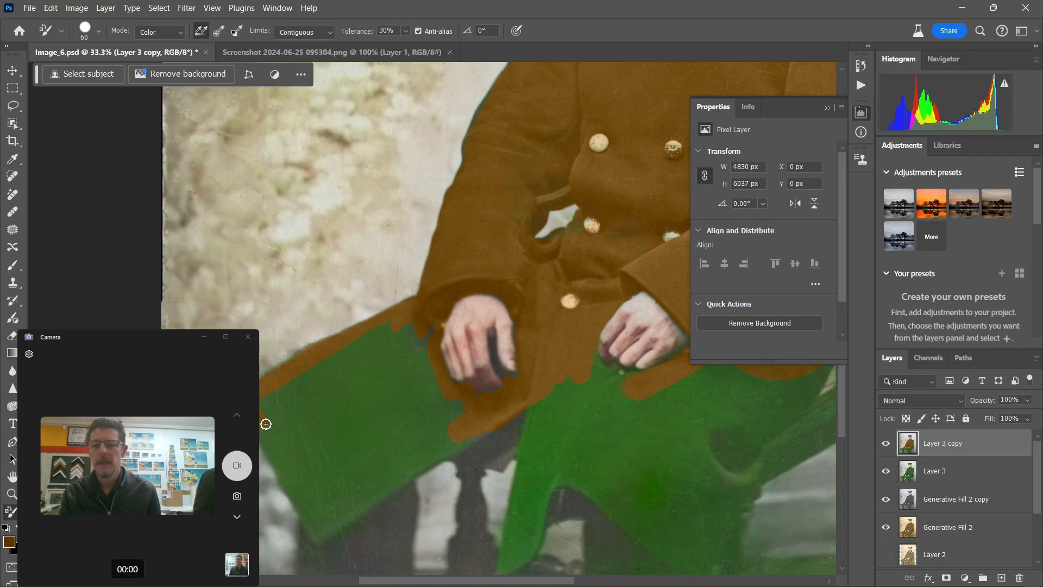
click(1027, 400)
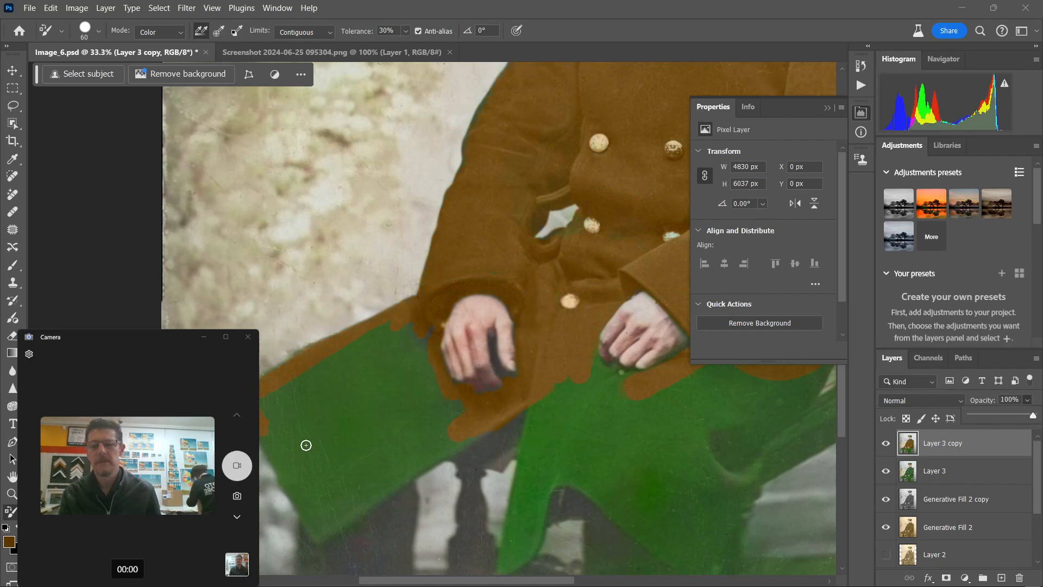
click(263, 438)
mouse_move(271, 454)
mouse_down()
mouse_move(266, 442)
mouse_move(283, 480)
mouse_up()
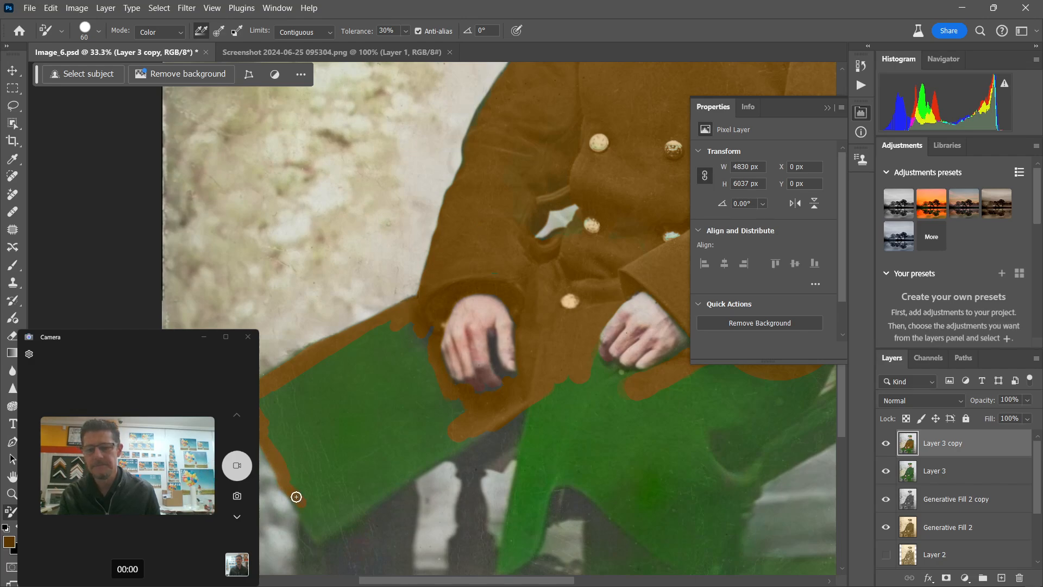
mouse_move(309, 518)
mouse_down()
mouse_move(311, 531)
mouse_move(354, 508)
mouse_move(326, 530)
mouse_move(488, 427)
mouse_move(312, 507)
mouse_up()
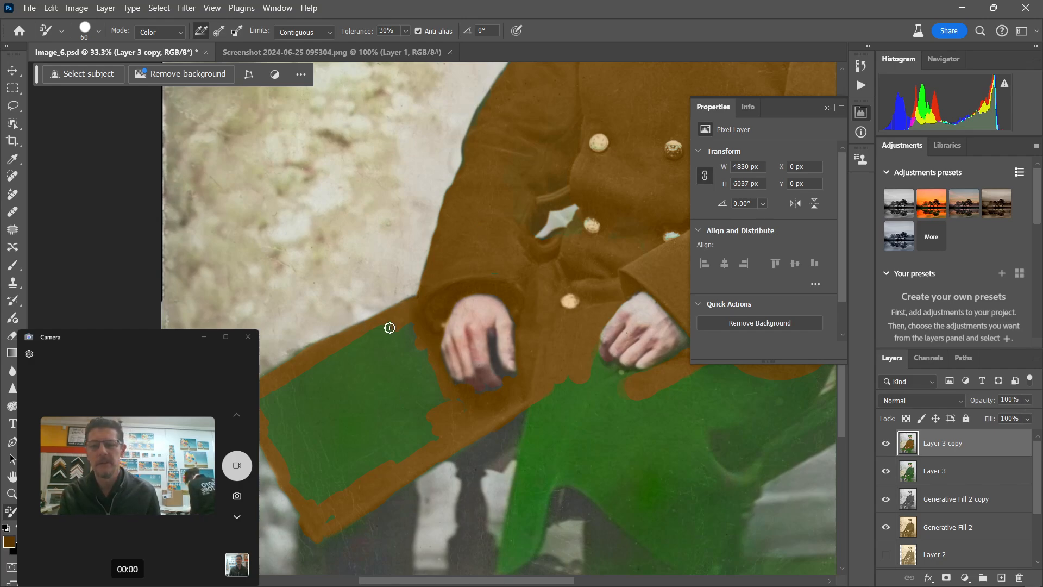
Fill the green interior of the outlined coat flap with brown, enlarging the Color Replacement brush to 100 px.
mouse_move(268, 391)
mouse_down()
mouse_move(280, 454)
mouse_move(302, 464)
mouse_move(310, 444)
mouse_move(298, 464)
mouse_move(310, 506)
mouse_move(291, 470)
mouse_move(327, 514)
mouse_move(301, 465)
mouse_move(293, 392)
mouse_move(416, 328)
mouse_move(397, 356)
mouse_move(376, 346)
mouse_move(329, 376)
mouse_move(288, 435)
mouse_move(284, 465)
mouse_move(345, 439)
mouse_move(356, 447)
mouse_move(339, 473)
mouse_move(387, 454)
mouse_move(315, 498)
mouse_move(365, 391)
mouse_move(362, 431)
mouse_move(327, 457)
mouse_move(366, 359)
mouse_move(398, 452)
mouse_move(367, 372)
mouse_move(388, 337)
mouse_move(398, 393)
mouse_move(399, 381)
mouse_move(430, 390)
mouse_move(382, 434)
mouse_move(440, 438)
mouse_up()
key(bracketright)
key(bracketright)
key(bracketright)
key(bracketright)
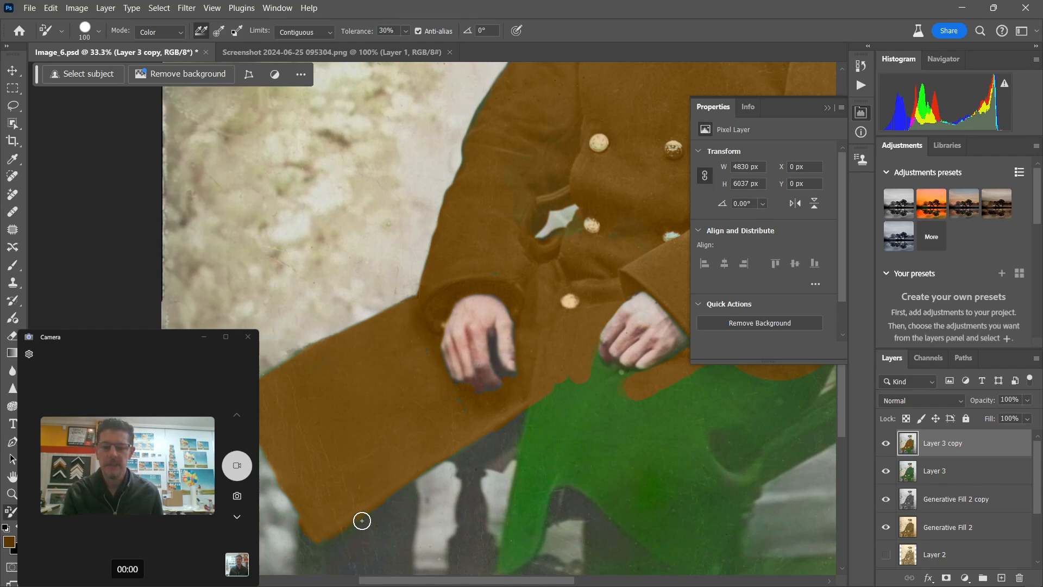
Paint out the green cast on the trousers, chair and background beside the coat flap using gray and beige sampled from nearby areas.
drag(359, 529, 372, 453)
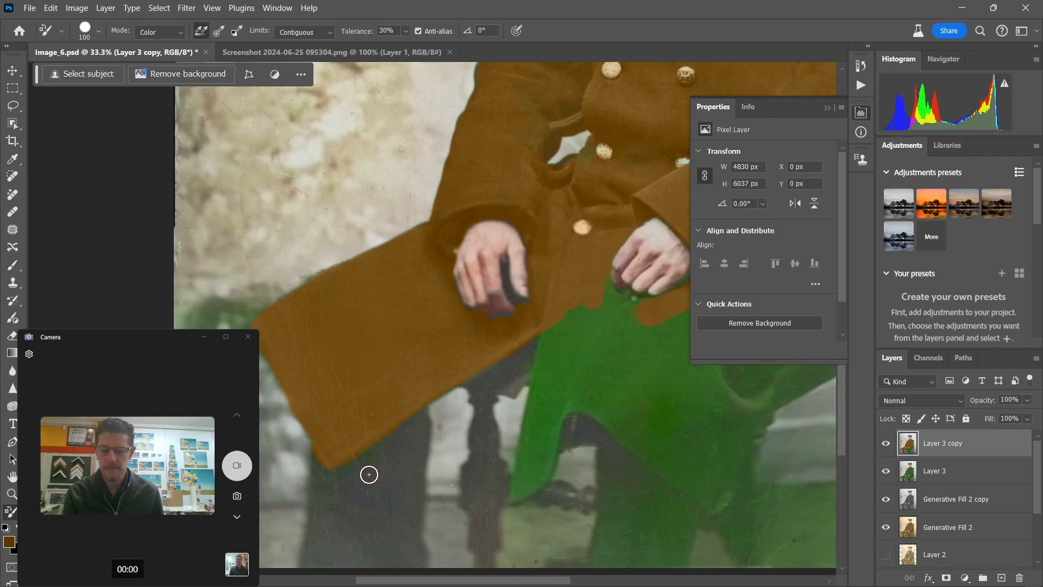
alt+click(395, 460)
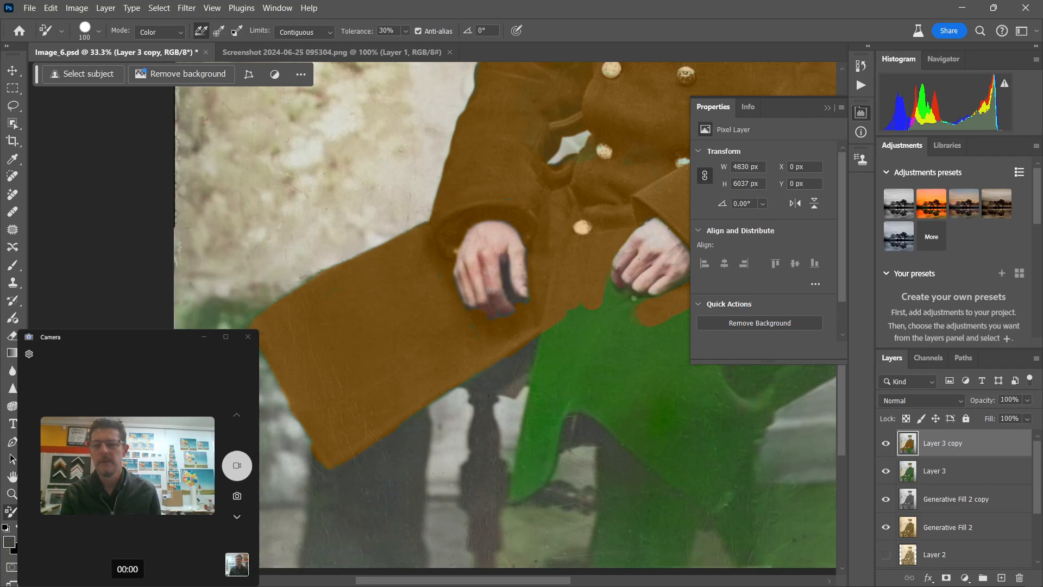
alt+click(241, 287)
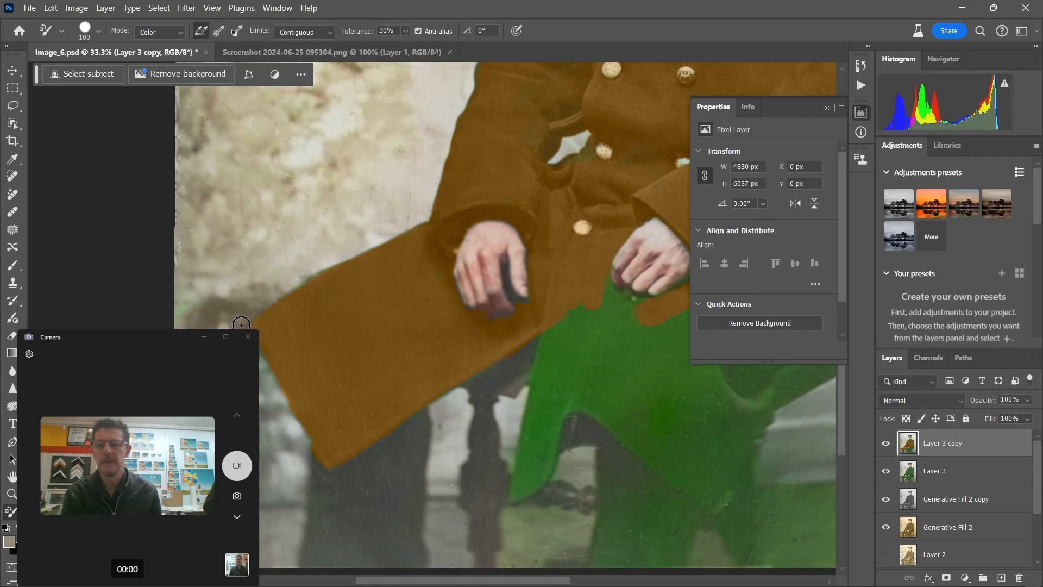
alt+click(465, 348)
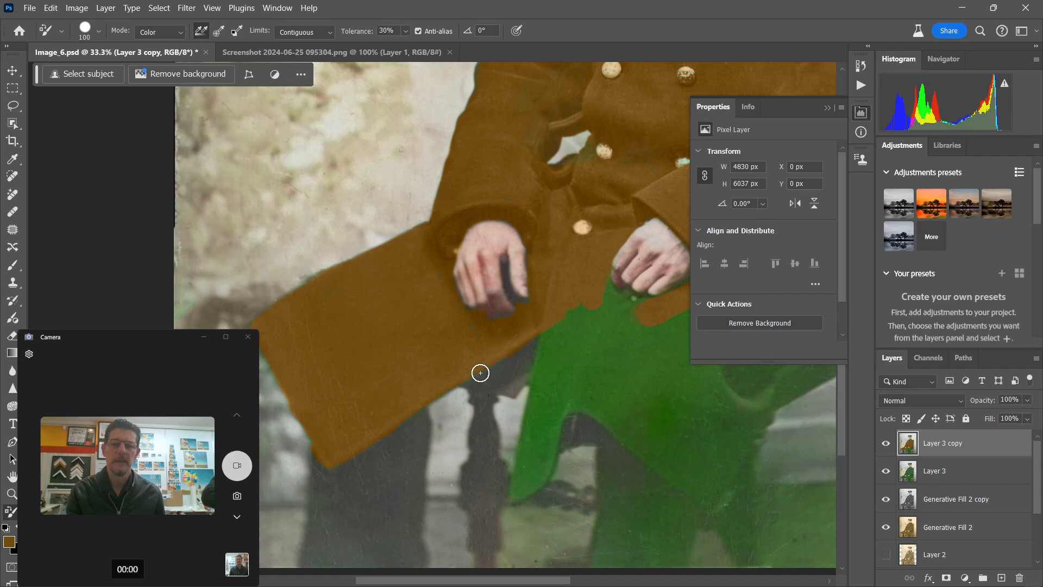
alt+click(488, 377)
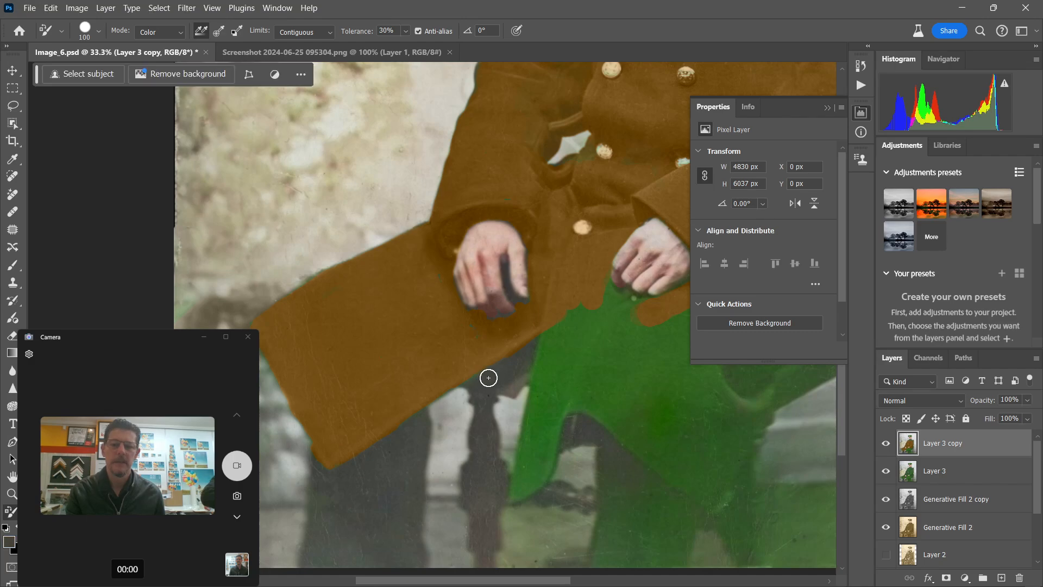
Recolor the gap between the right hand's thumb and fingers with sampled coat brown using a 35 px brush.
alt+click(567, 311)
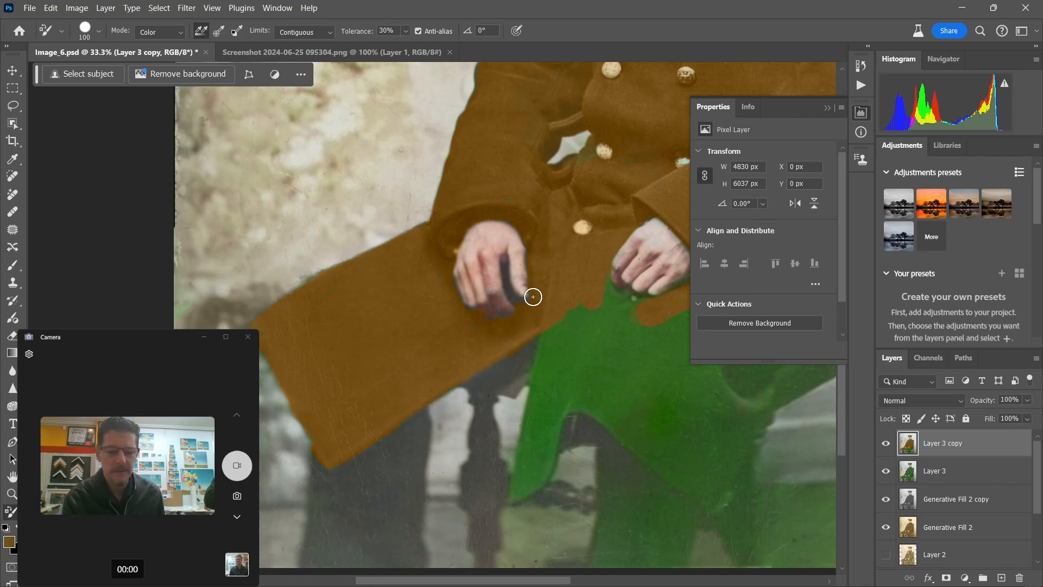
key(bracketleft)
key(bracketleft)
key(bracketleft)
key(bracketleft)
key(bracketleft)
key(bracketleft)
key(bracketleft)
key(bracketleft)
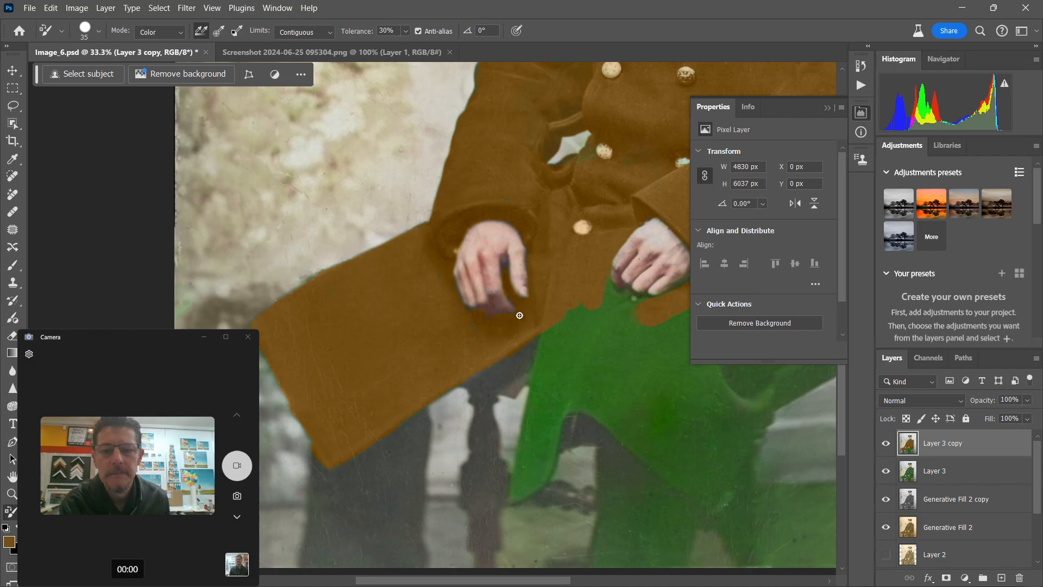
Touch up the right hand's thumb and fingertips with sampled skin tones and the cloth beside them with sampled coat brown.
alt+click(520, 287)
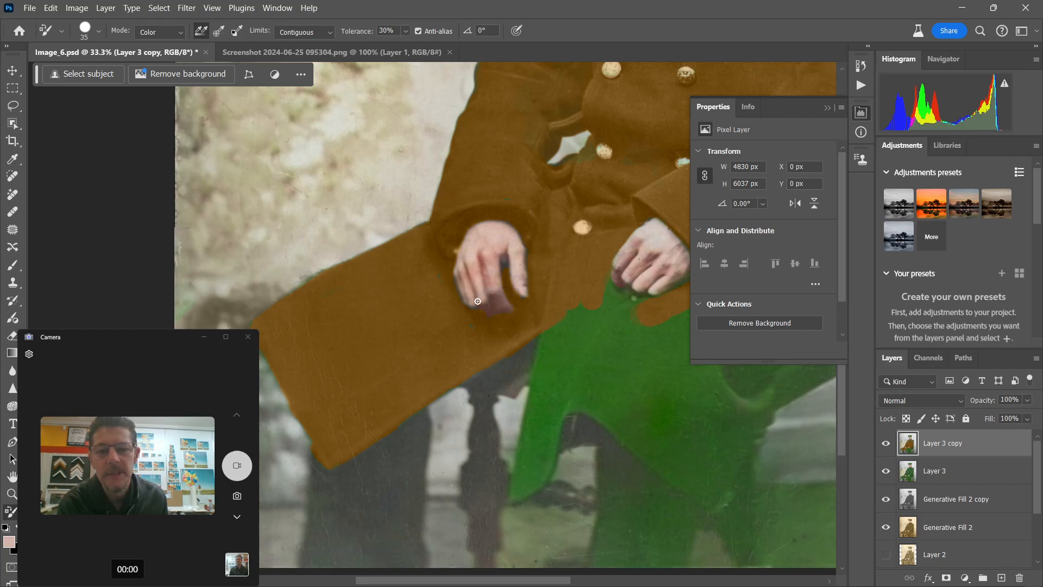
alt+click(444, 288)
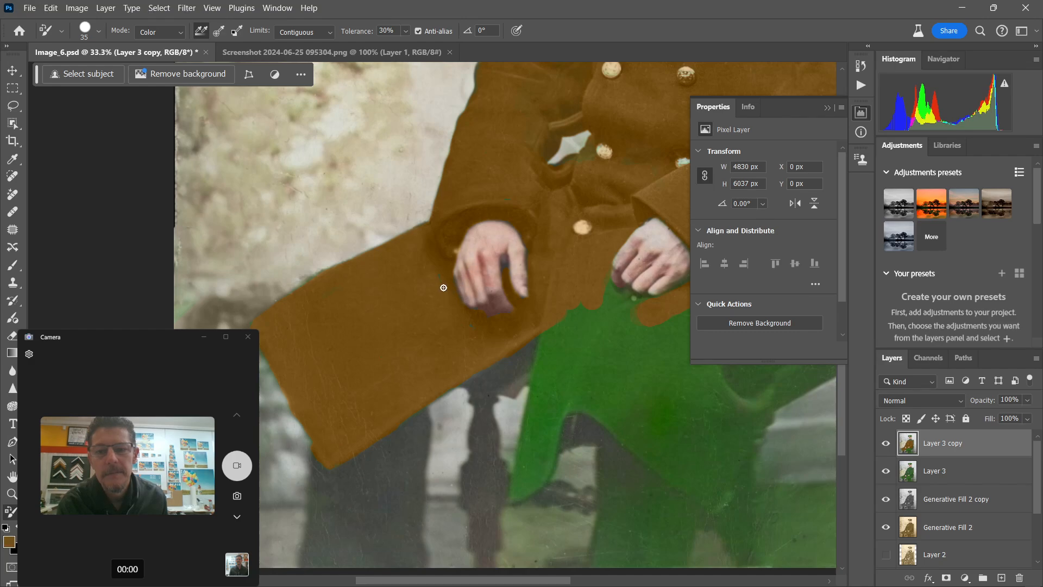
alt+click(514, 257)
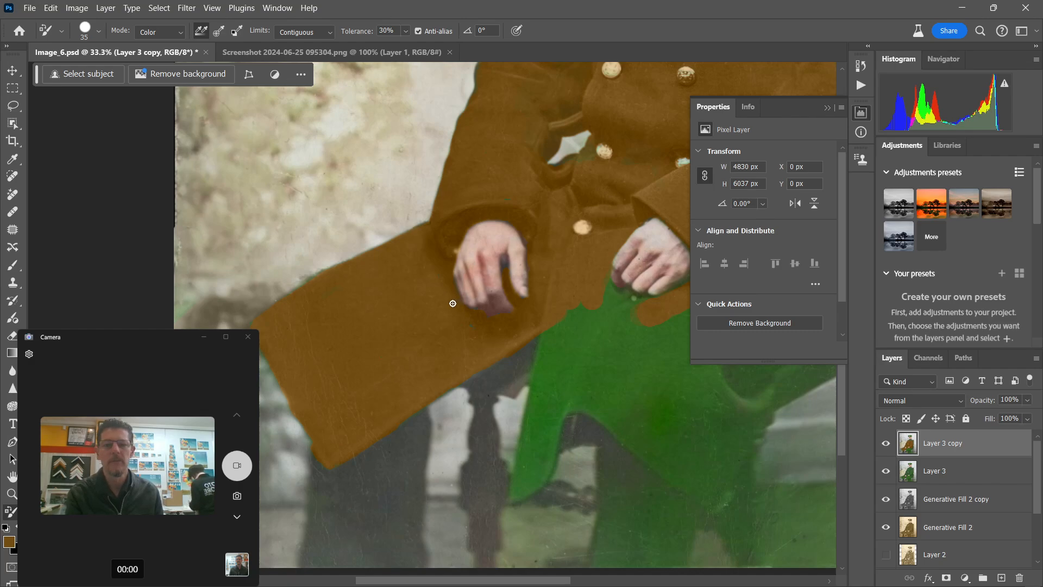
Paint coat brown over the large green area below the soldier's left hand with the brush enlarged to 700 px.
drag(614, 345, 477, 338)
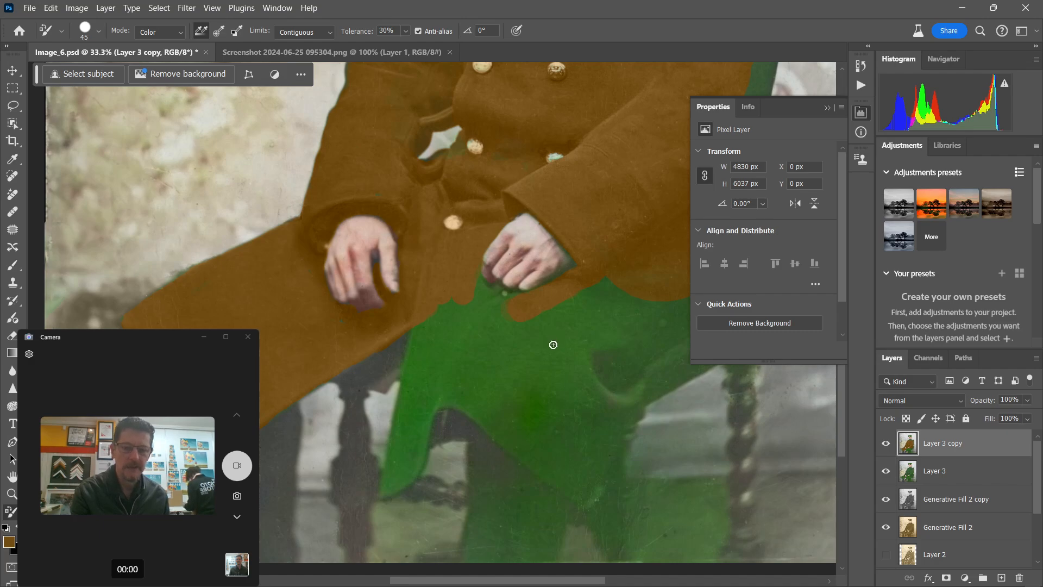
key(bracketright)
mouse_move(579, 345)
mouse_down()
mouse_move(553, 349)
mouse_move(548, 365)
mouse_move(525, 362)
mouse_move(566, 398)
mouse_move(606, 331)
mouse_move(556, 378)
mouse_up()
key(bracketright)
key(bracketright)
key(bracketright)
key(bracketright)
key(bracketright)
key(bracketright)
key(bracketright)
key(bracketright)
key(bracketright)
key(bracketright)
key(bracketright)
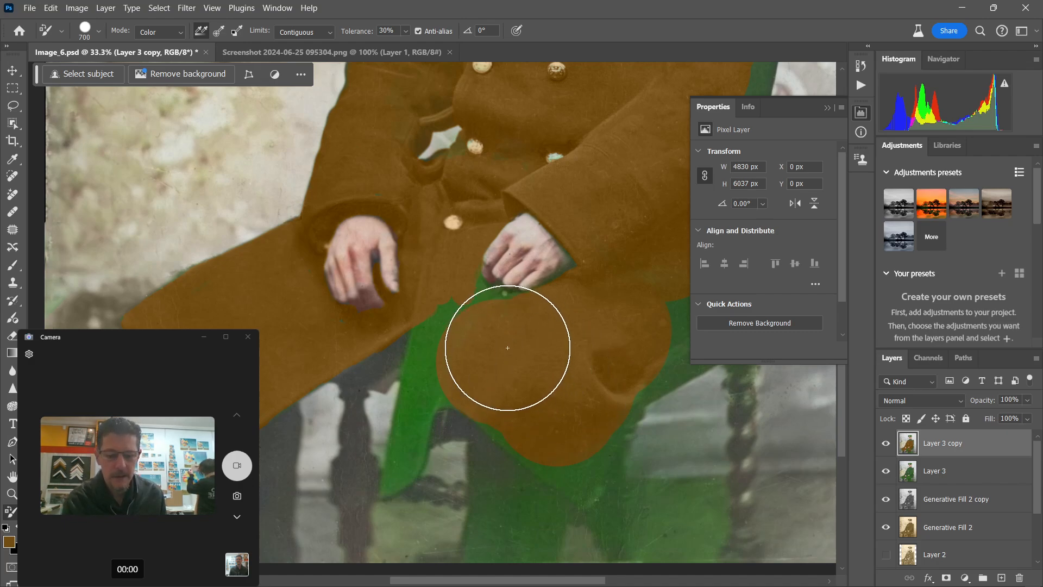
Recolor the coat around the left hand and the narrow hanging front flap brown with an 80 px brush.
key(bracketleft)
key(bracketleft)
key(bracketleft)
key(bracketleft)
key(bracketleft)
key(bracketleft)
key(bracketleft)
key(bracketleft)
key(bracketleft)
key(bracketleft)
key(bracketleft)
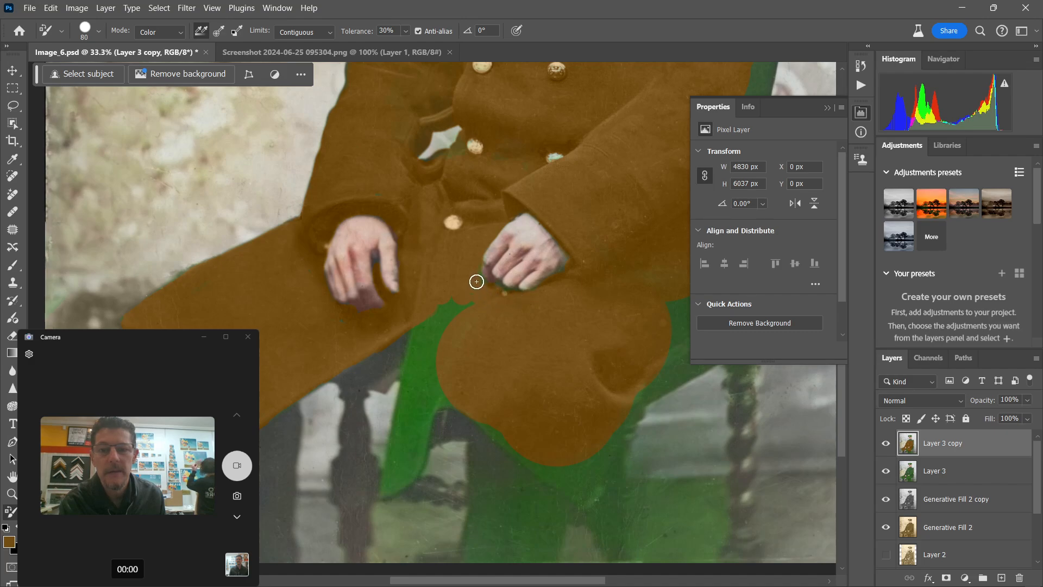
mouse_move(421, 359)
mouse_down()
mouse_move(426, 342)
mouse_move(412, 392)
mouse_up()
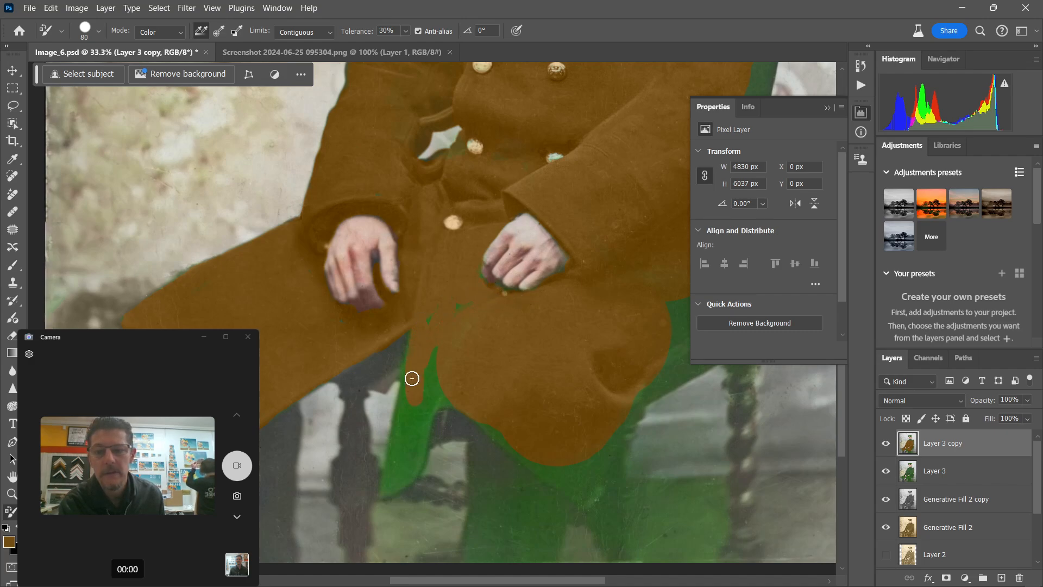
mouse_move(415, 350)
mouse_down()
mouse_move(386, 493)
mouse_move(411, 455)
mouse_move(399, 466)
mouse_move(448, 311)
mouse_move(423, 395)
mouse_move(455, 362)
mouse_move(434, 404)
mouse_move(440, 321)
mouse_up()
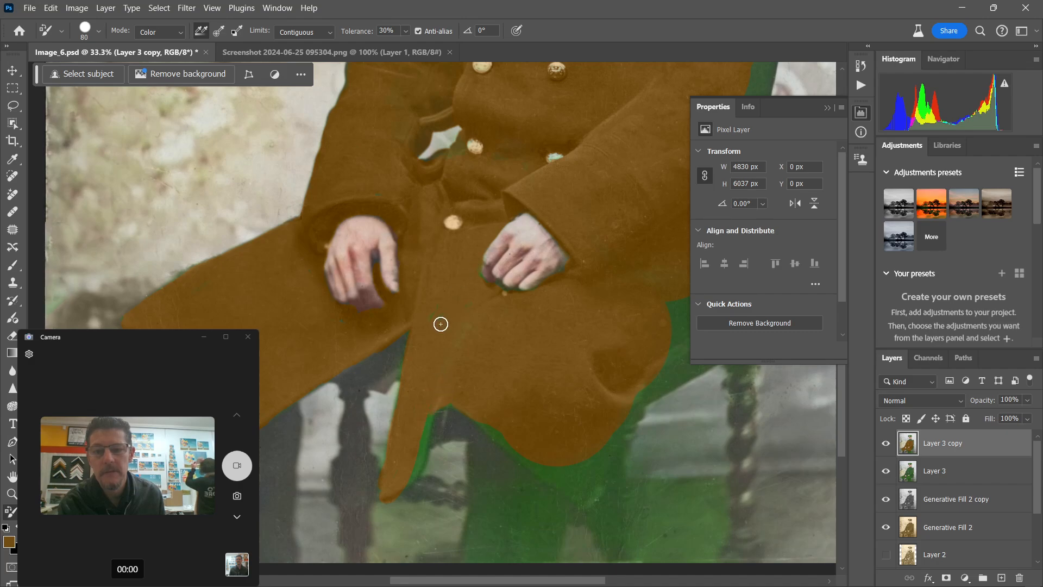
mouse_move(424, 457)
mouse_down()
mouse_move(405, 480)
mouse_move(412, 426)
mouse_move(400, 477)
mouse_up()
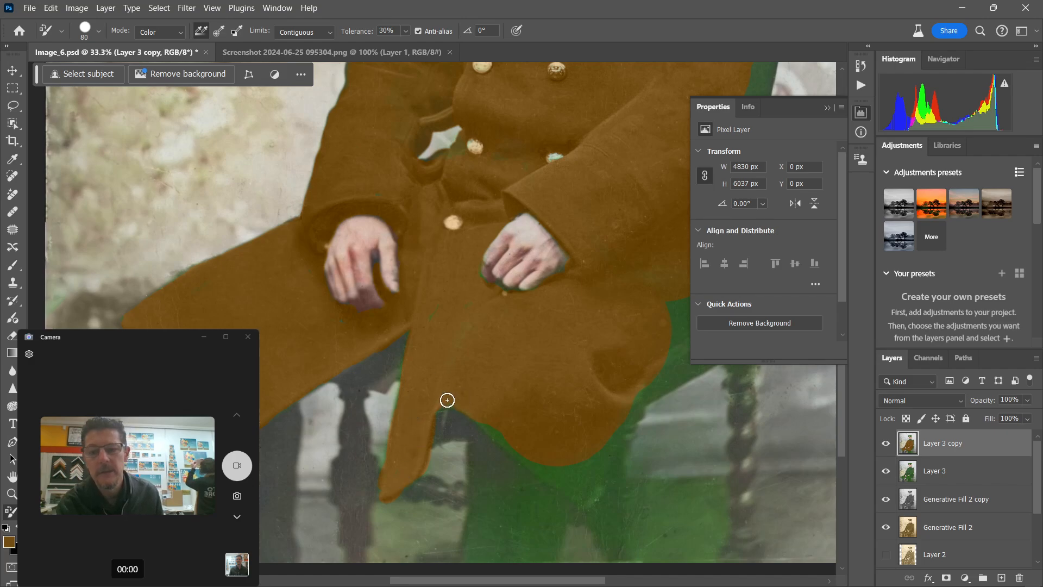
Paint brown along the hem and outer edge of the wide lower coat panel with the 80 px brush.
mouse_move(447, 401)
mouse_down()
mouse_move(492, 422)
mouse_move(479, 422)
mouse_move(524, 430)
mouse_move(493, 427)
mouse_move(462, 402)
mouse_move(581, 477)
mouse_move(605, 444)
mouse_move(566, 487)
mouse_up()
mouse_move(514, 431)
mouse_down()
mouse_move(542, 456)
mouse_move(497, 434)
mouse_move(572, 477)
mouse_move(607, 419)
mouse_move(614, 414)
mouse_move(606, 442)
mouse_move(639, 411)
mouse_move(593, 470)
mouse_move(610, 452)
mouse_up()
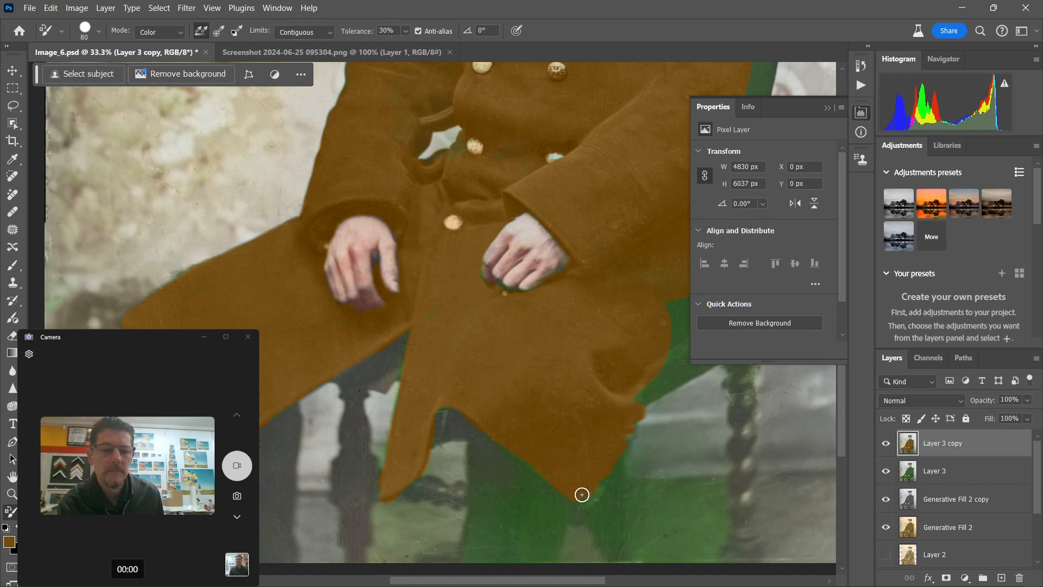
mouse_move(592, 493)
mouse_down()
mouse_move(621, 450)
mouse_move(615, 431)
mouse_up()
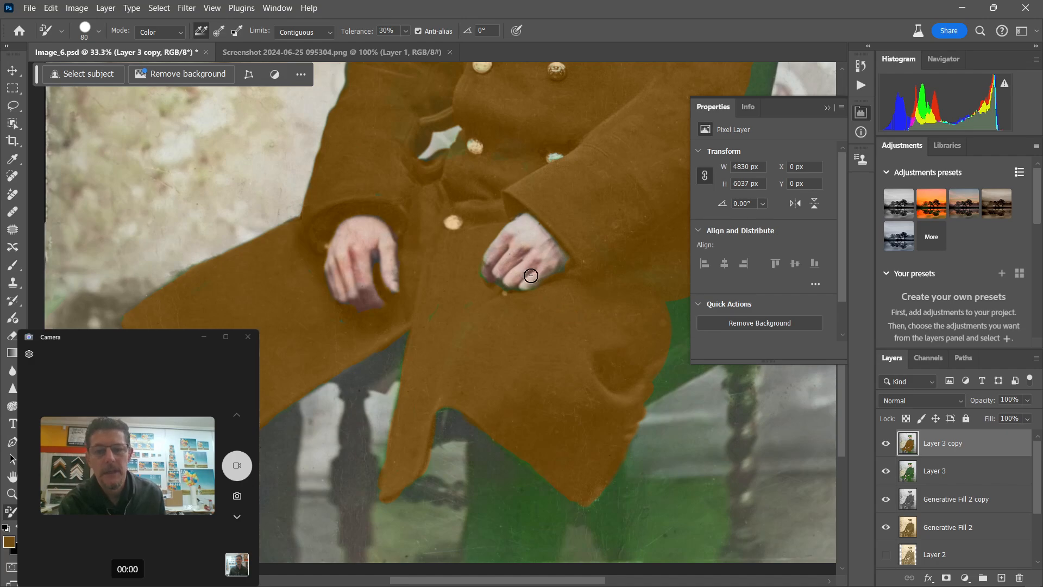
Recolor the left hand's fingers with sampled skin tones using a 35 px brush, and sample the coat's dark brown for the surrounding cloth.
key(bracketleft)
key(bracketleft)
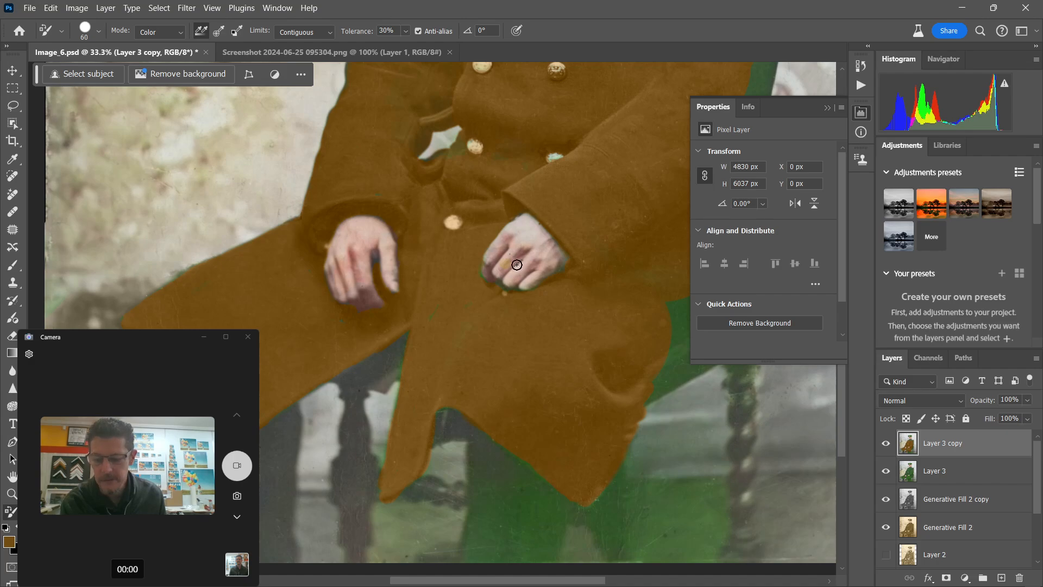
click(516, 264)
alt+click(516, 258)
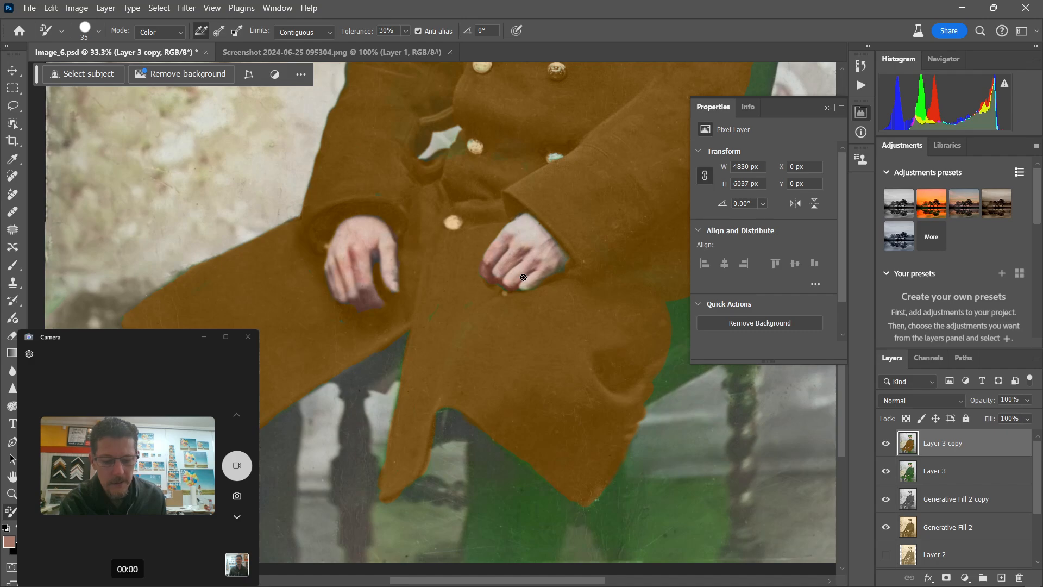
alt+click(540, 250)
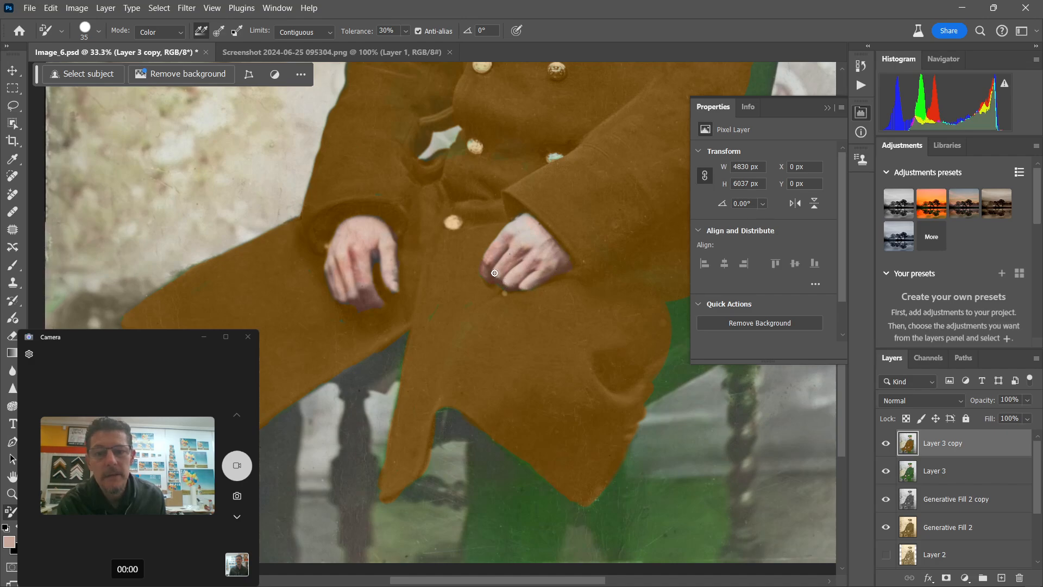
alt+click(476, 176)
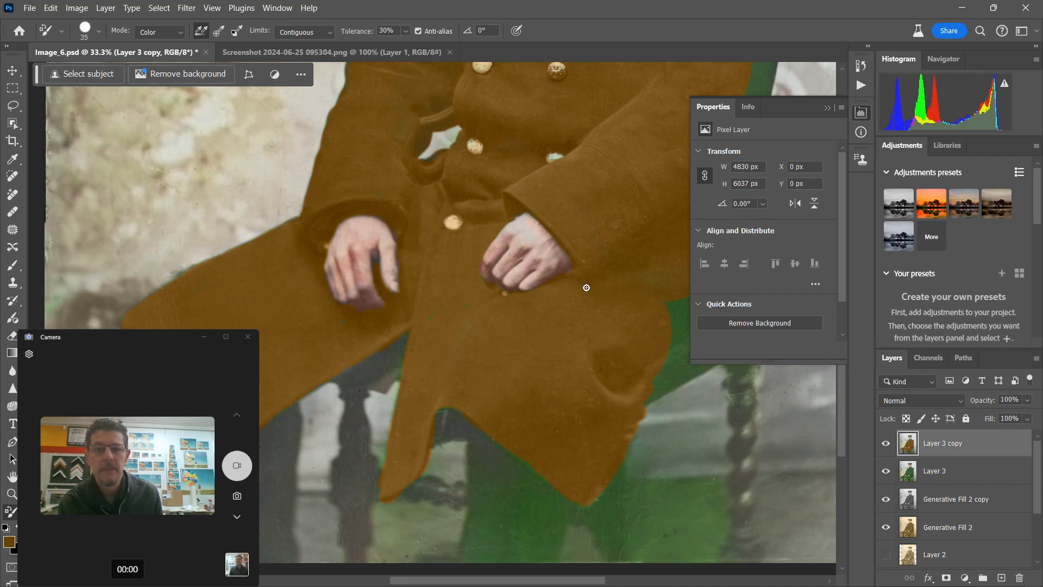
Sample the background grey and paint out the green below and beside the coat's hem with a 70 to 90 px brush.
scroll(527, 353, down, 5)
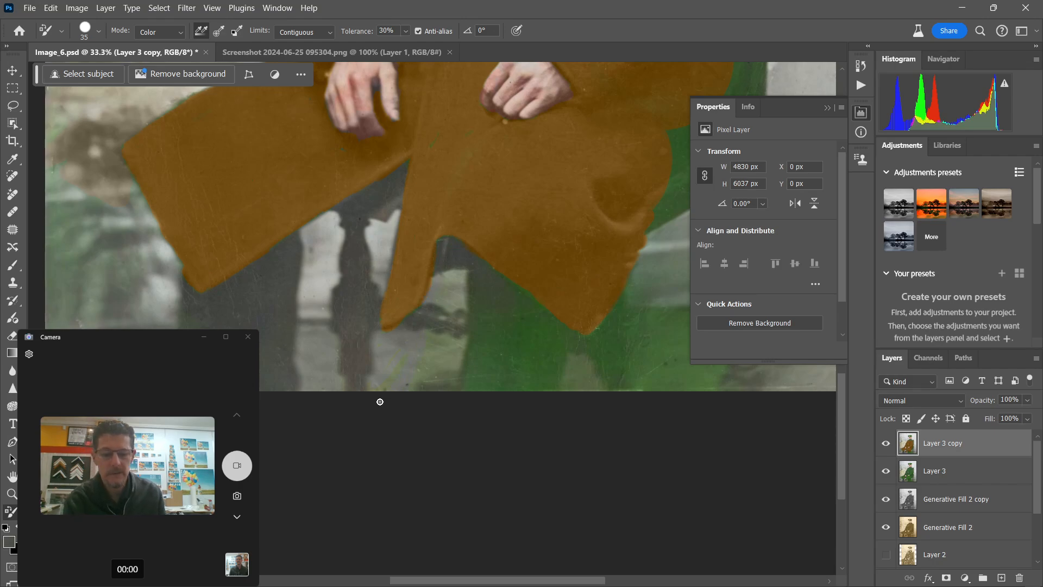
key(bracketright)
key(bracketright)
key(bracketright)
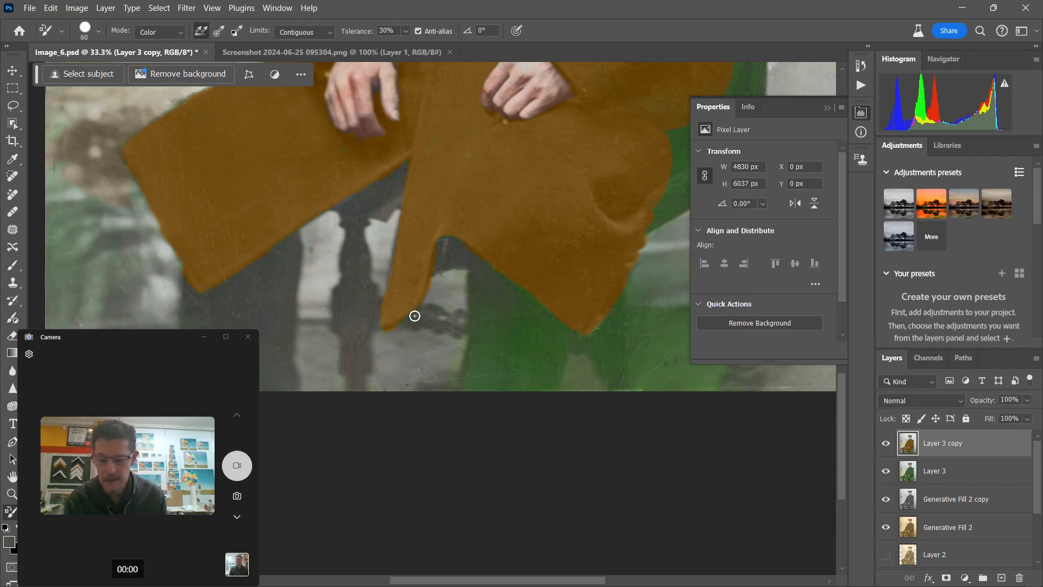
alt+click(412, 301)
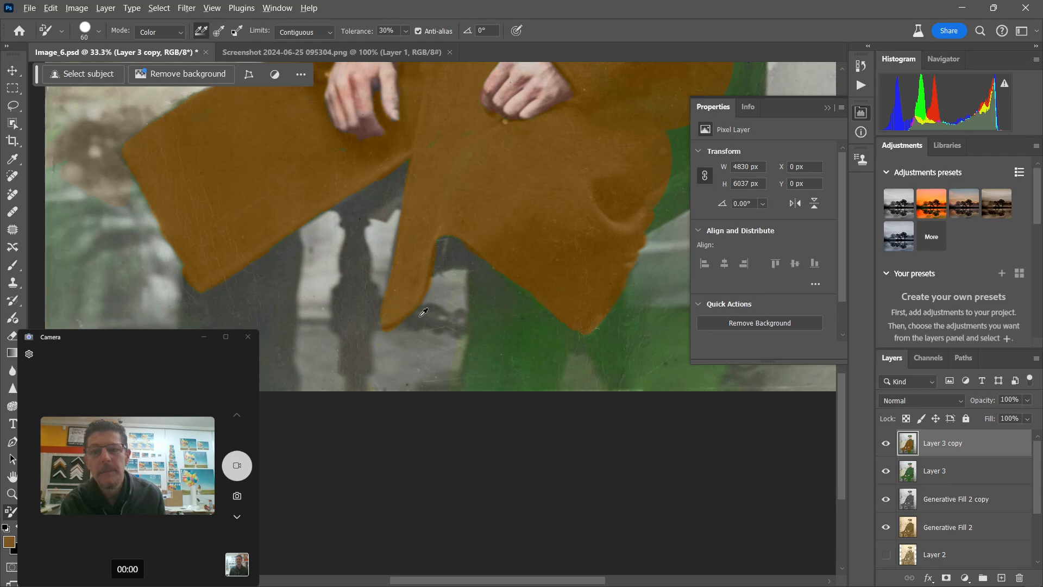
alt+click(422, 315)
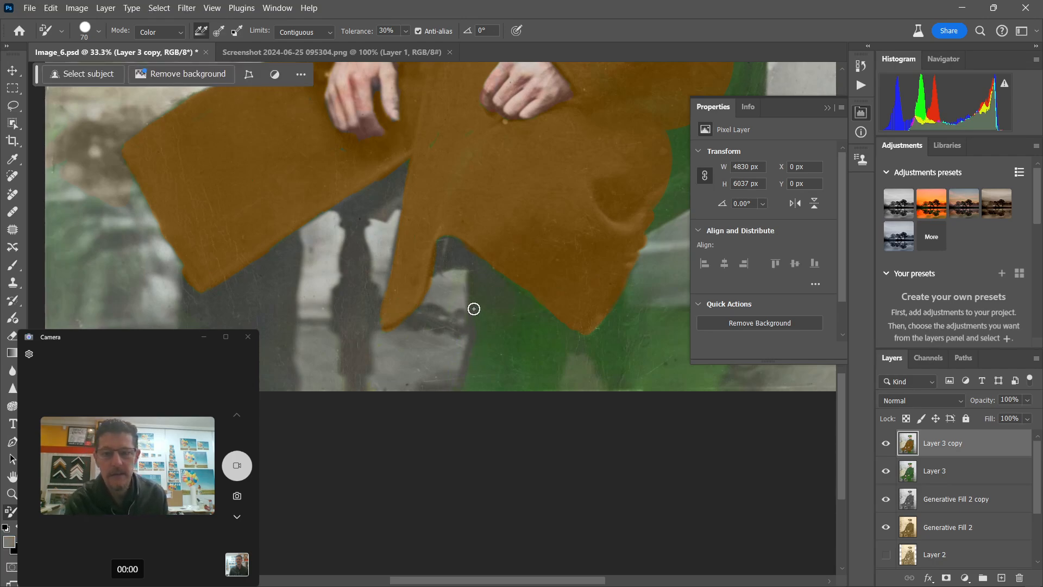
key(bracketright)
key(bracketright)
key(bracketright)
mouse_move(471, 310)
mouse_down()
mouse_move(500, 321)
mouse_move(482, 277)
mouse_move(571, 343)
mouse_up()
mouse_move(488, 282)
mouse_down()
mouse_move(518, 323)
mouse_move(534, 313)
mouse_move(495, 283)
mouse_move(531, 392)
mouse_move(503, 373)
mouse_move(537, 327)
mouse_move(488, 378)
mouse_up()
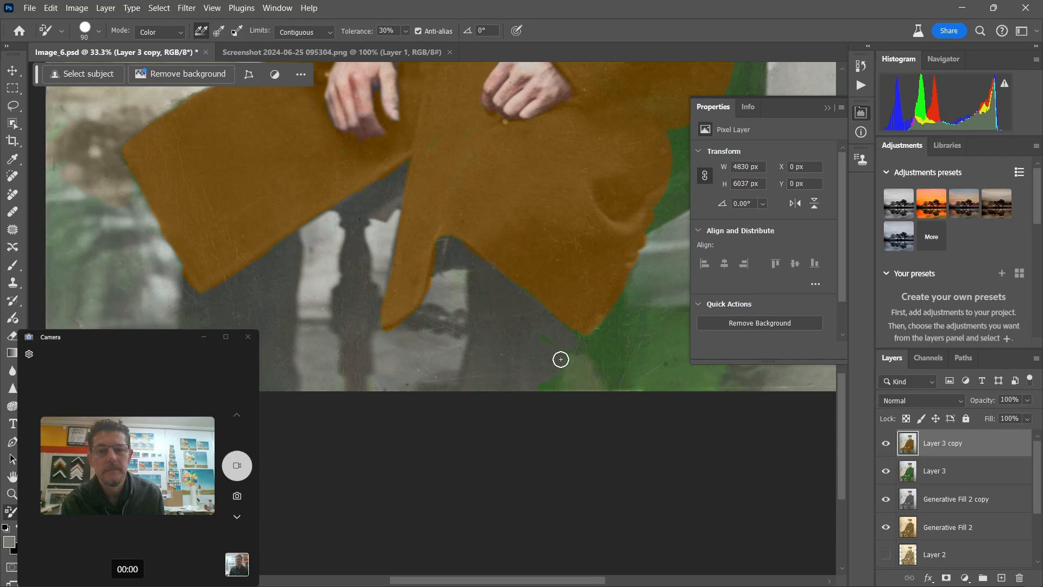
mouse_move(576, 389)
mouse_down()
mouse_move(548, 339)
mouse_move(583, 375)
mouse_move(540, 414)
mouse_move(563, 383)
mouse_move(536, 345)
mouse_move(313, 382)
mouse_move(361, 385)
mouse_up()
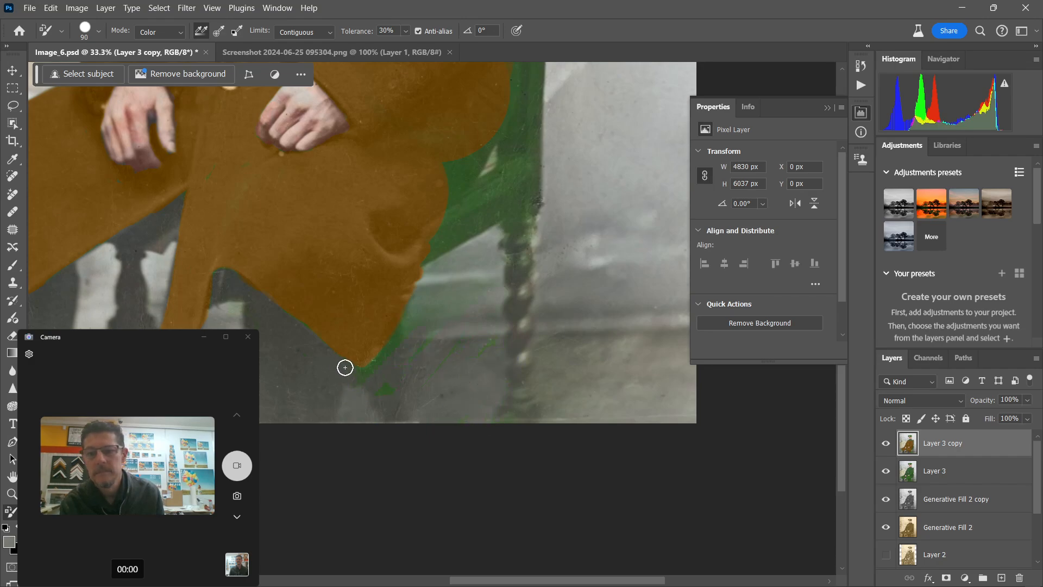
mouse_move(344, 368)
mouse_down()
mouse_move(379, 371)
mouse_move(353, 373)
mouse_move(406, 345)
mouse_move(374, 376)
mouse_move(392, 353)
mouse_up()
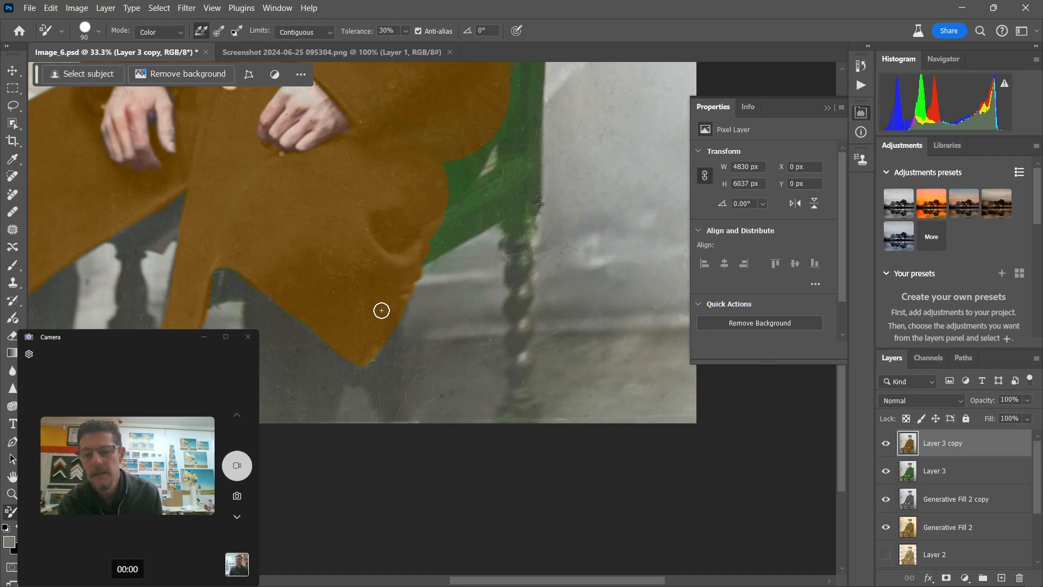
Sample the coat's brown and recolor the lower coat's outer edge beside the chair with the 90 px brush.
alt+click(322, 321)
drag(321, 276, 280, 370)
drag(454, 218, 399, 297)
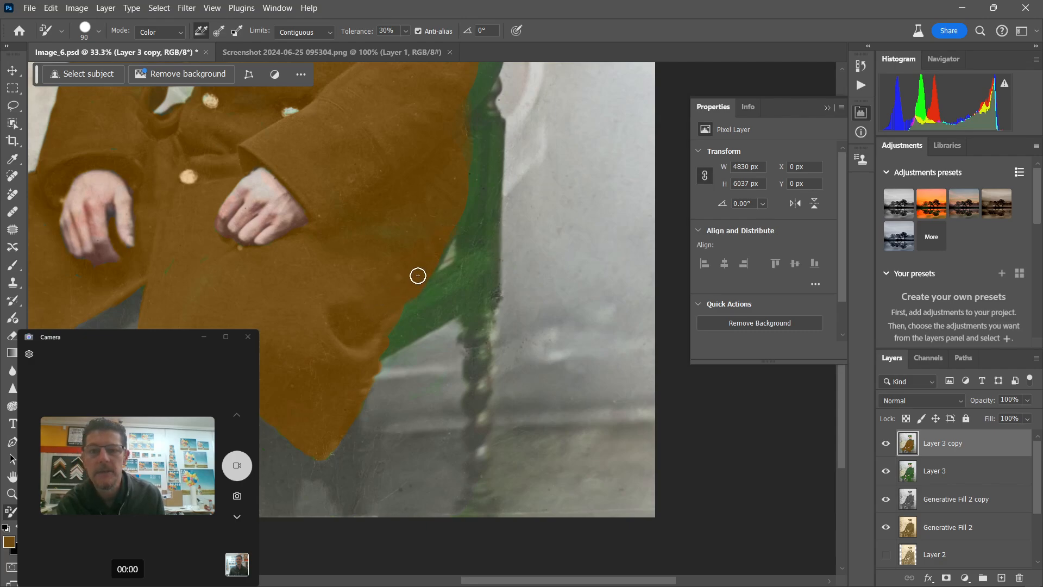
mouse_move(384, 230)
mouse_down()
mouse_move(468, 181)
mouse_move(467, 142)
mouse_move(461, 150)
mouse_up()
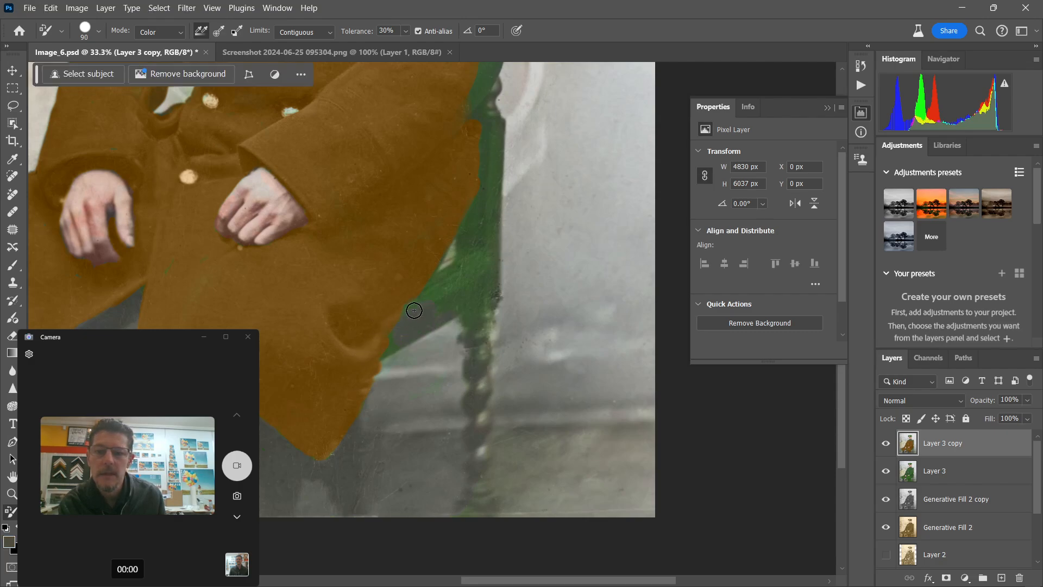
Recolor the green chair rail, twisted leg and upright beside the coat dark grey with the 90 px brush.
drag(414, 311, 390, 329)
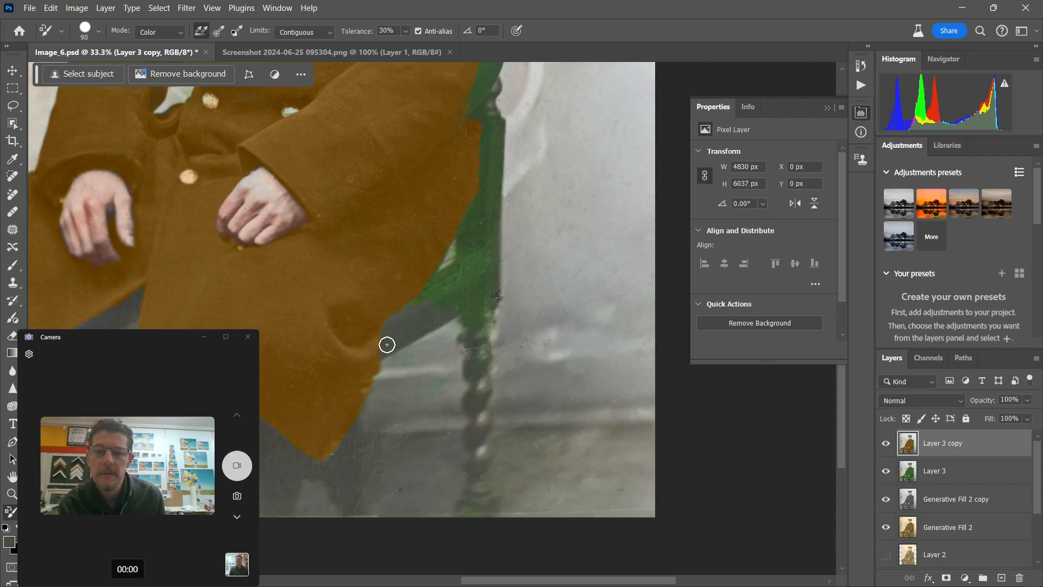
mouse_move(419, 310)
mouse_down()
mouse_move(466, 266)
mouse_move(453, 274)
mouse_move(470, 280)
mouse_move(479, 324)
mouse_move(483, 486)
mouse_up()
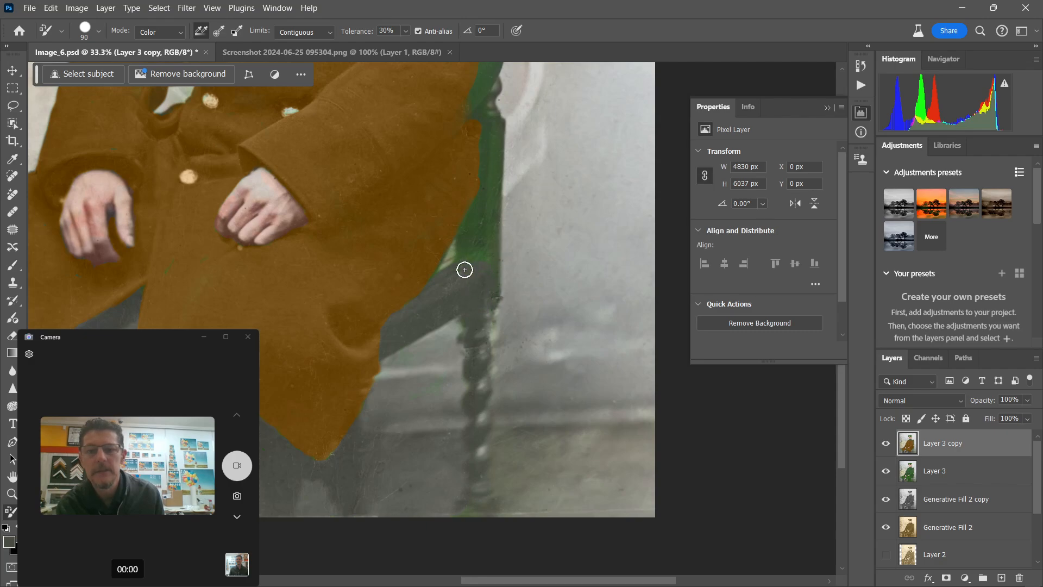
mouse_move(465, 269)
mouse_down()
mouse_move(490, 280)
mouse_move(473, 228)
mouse_move(463, 233)
mouse_move(483, 233)
mouse_move(493, 131)
mouse_move(489, 199)
mouse_move(488, 175)
mouse_up()
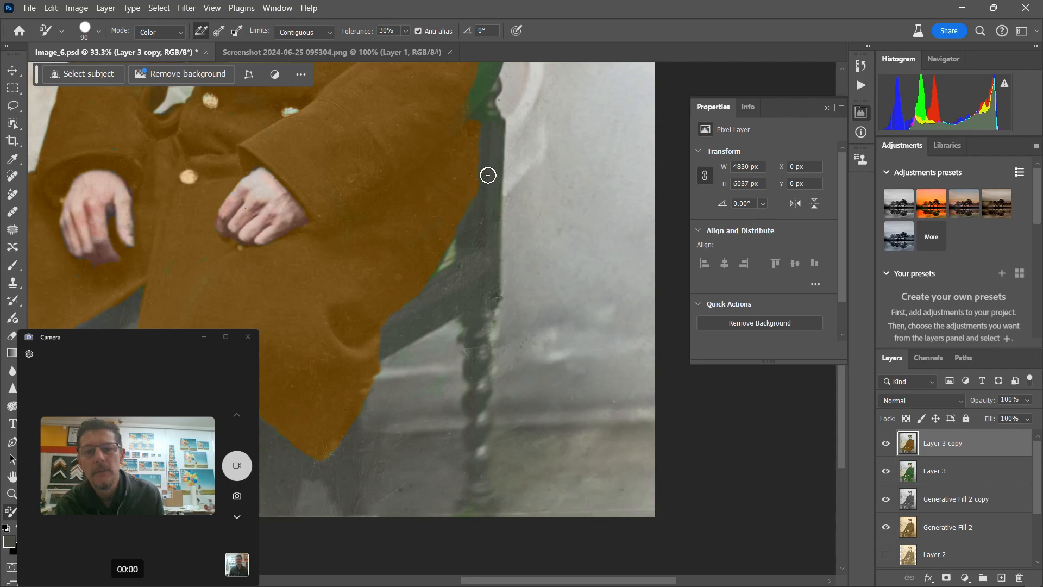
Sample the coat's brown again and paint the outer edge of the sleeve from the elbow up past the round badge.
alt+click(442, 226)
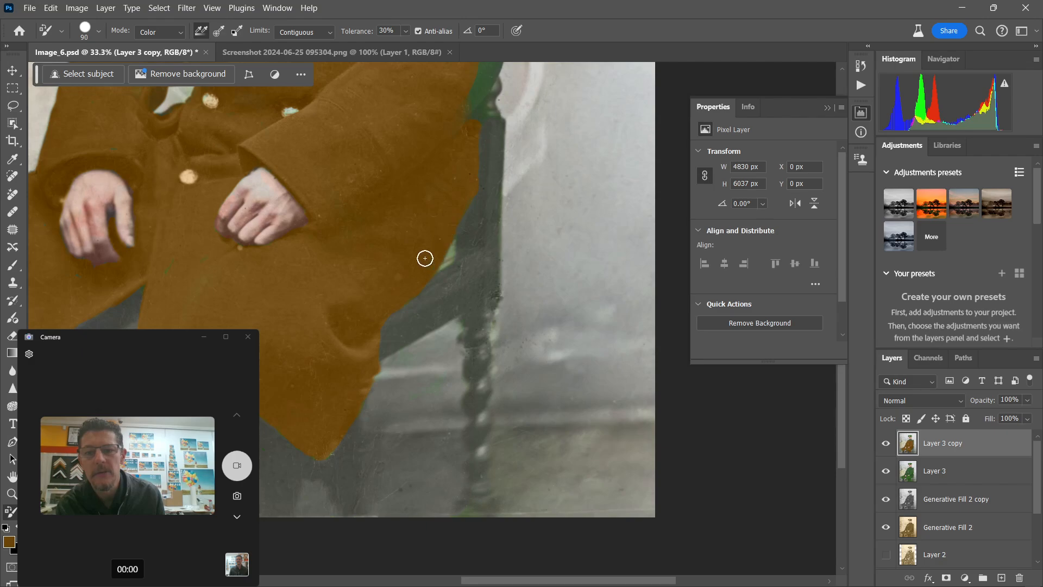
drag(446, 188, 397, 359)
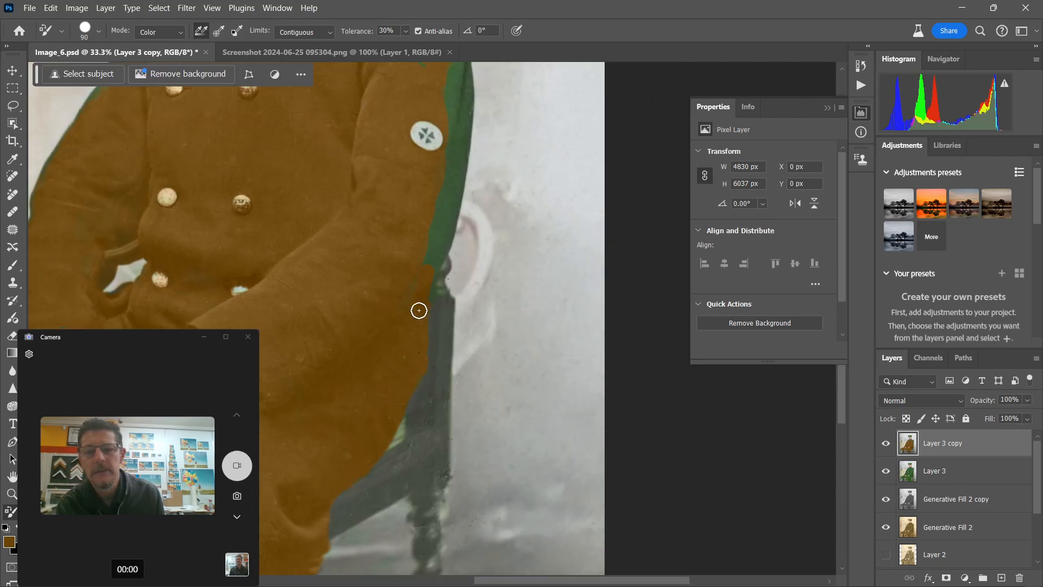
drag(448, 209, 435, 239)
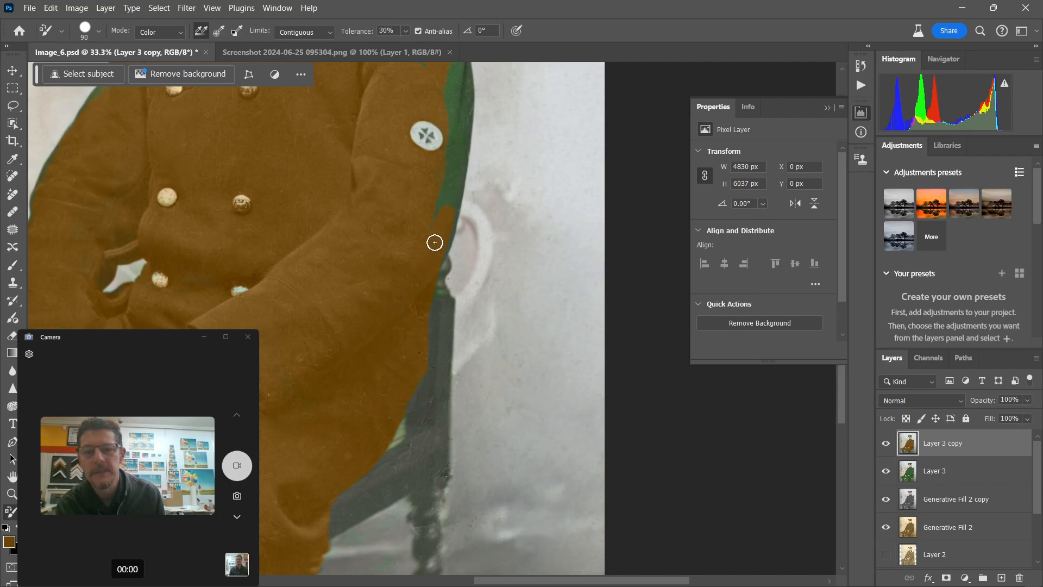
mouse_move(451, 171)
mouse_down()
mouse_move(453, 196)
mouse_move(433, 266)
mouse_move(443, 245)
mouse_up()
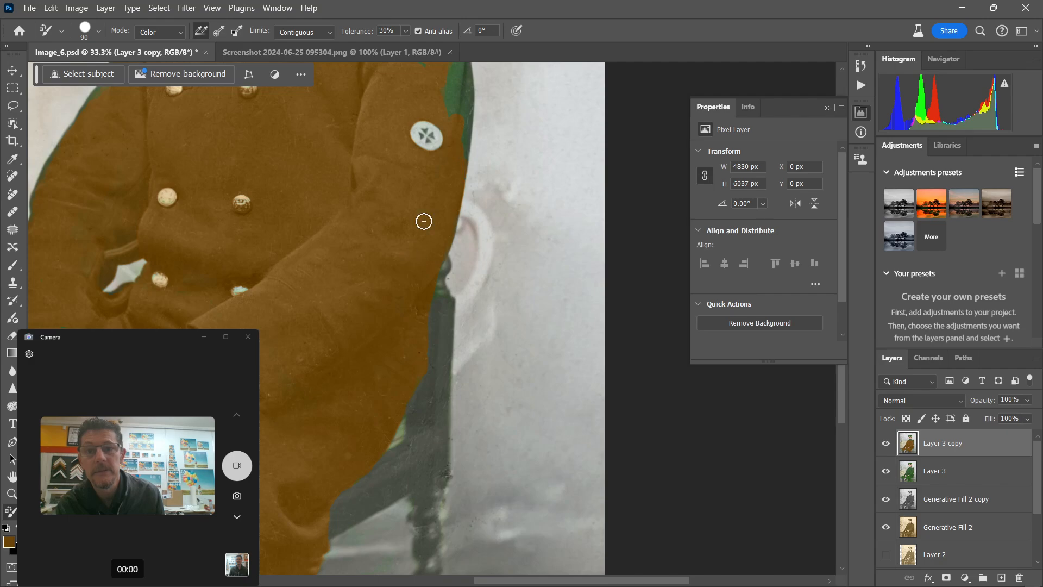
drag(439, 149, 393, 310)
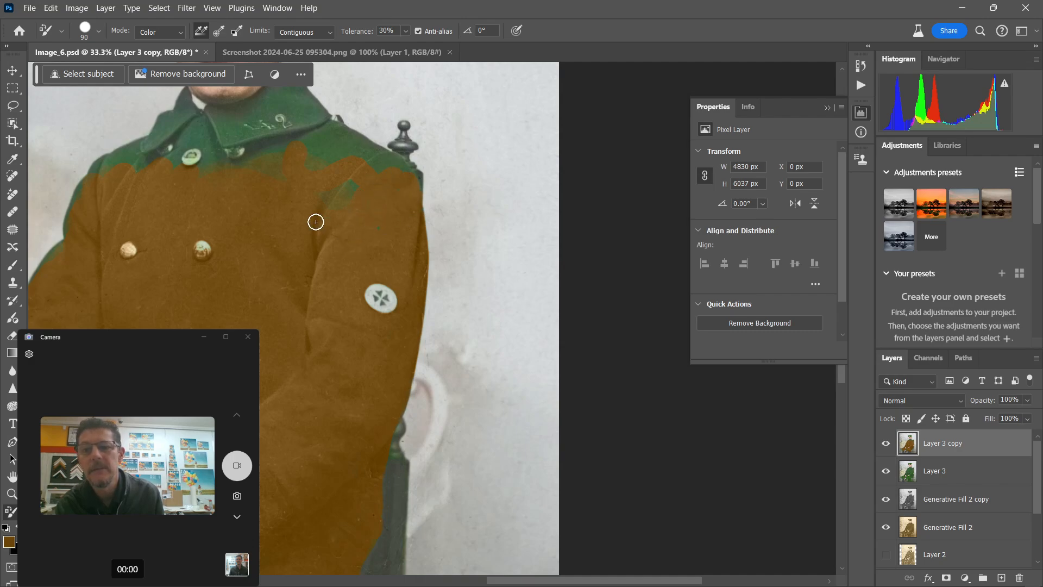
Paint the shoulders, upper chest and collar coat brown with the 90 px brush, refining the neck edge at 20 px.
drag(220, 164, 349, 289)
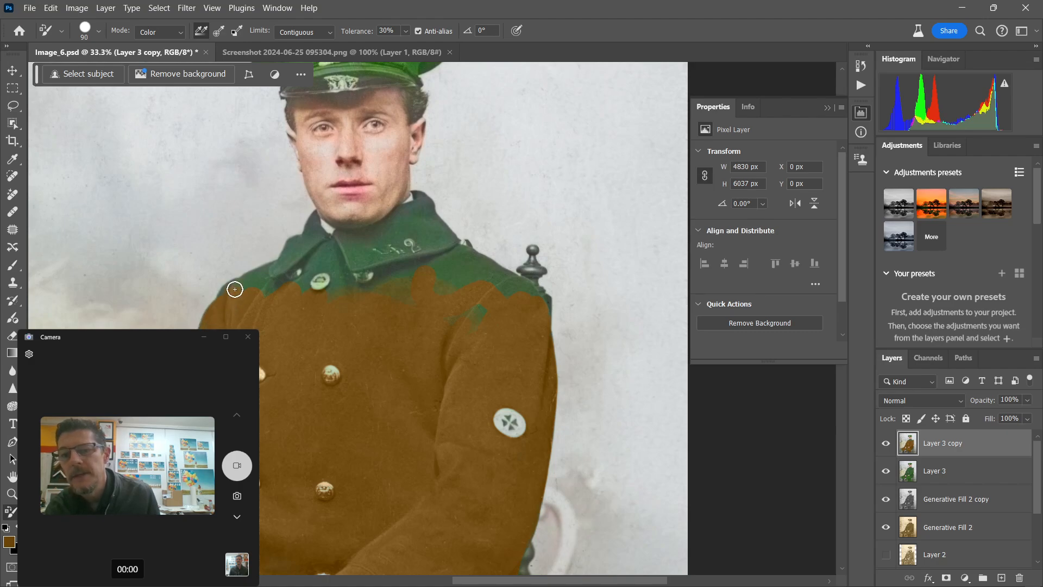
mouse_move(254, 280)
mouse_down()
mouse_move(227, 291)
mouse_move(258, 284)
mouse_move(264, 295)
mouse_move(260, 277)
mouse_move(272, 272)
mouse_move(255, 278)
mouse_move(284, 263)
mouse_up()
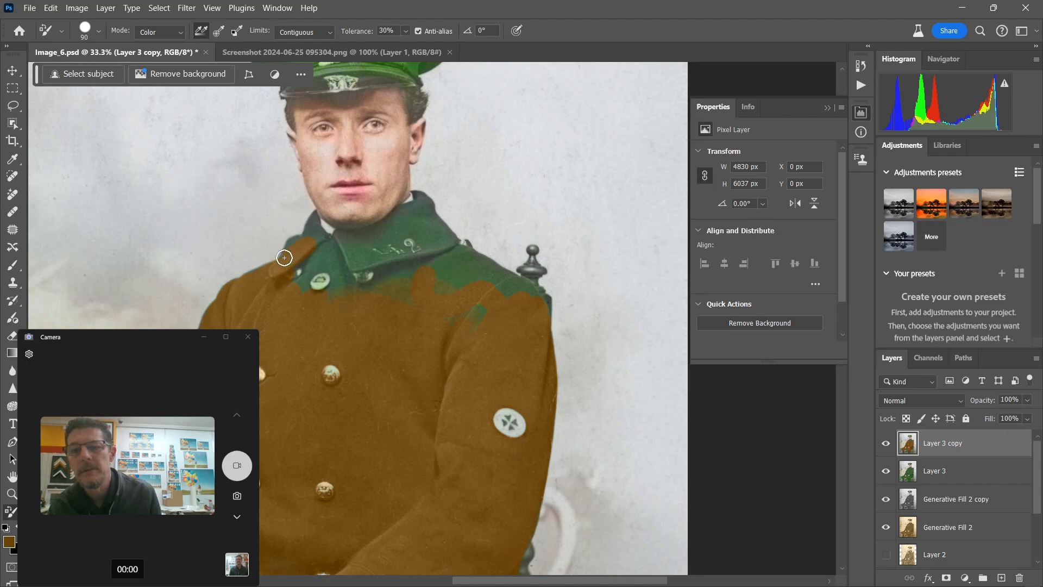
mouse_move(300, 248)
mouse_down()
mouse_move(296, 287)
mouse_move(328, 289)
mouse_move(336, 278)
mouse_move(321, 303)
mouse_move(344, 300)
mouse_move(379, 272)
mouse_move(435, 310)
mouse_move(449, 284)
mouse_move(446, 311)
mouse_move(485, 317)
mouse_move(481, 298)
mouse_move(427, 274)
mouse_move(330, 281)
mouse_move(388, 238)
mouse_up()
mouse_move(445, 265)
mouse_down()
mouse_move(491, 291)
mouse_move(473, 329)
mouse_move(536, 300)
mouse_move(522, 288)
mouse_move(540, 309)
mouse_up()
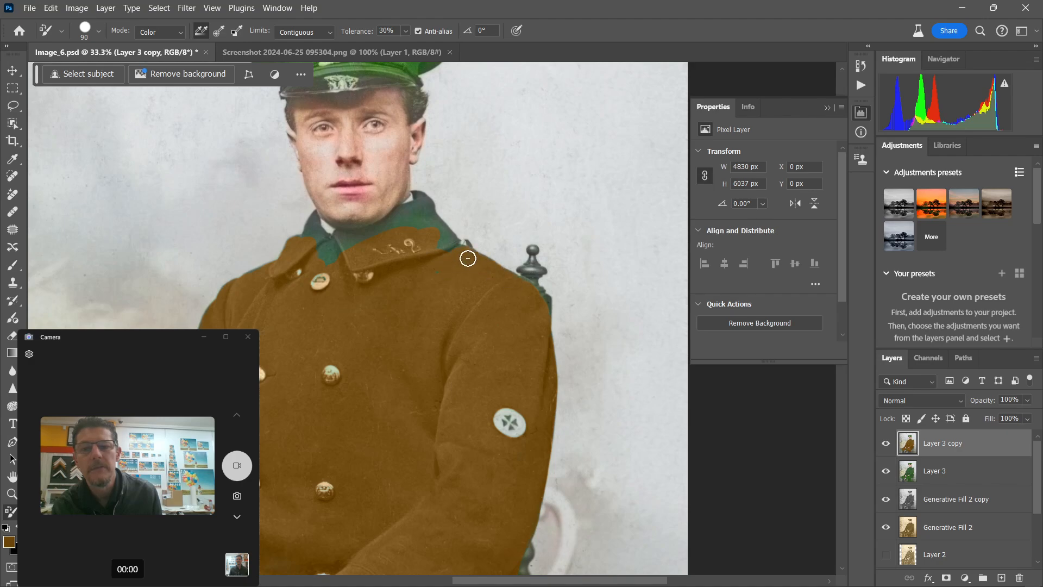
mouse_move(468, 258)
mouse_down()
mouse_move(377, 233)
mouse_move(377, 245)
mouse_move(418, 210)
mouse_move(319, 244)
mouse_up()
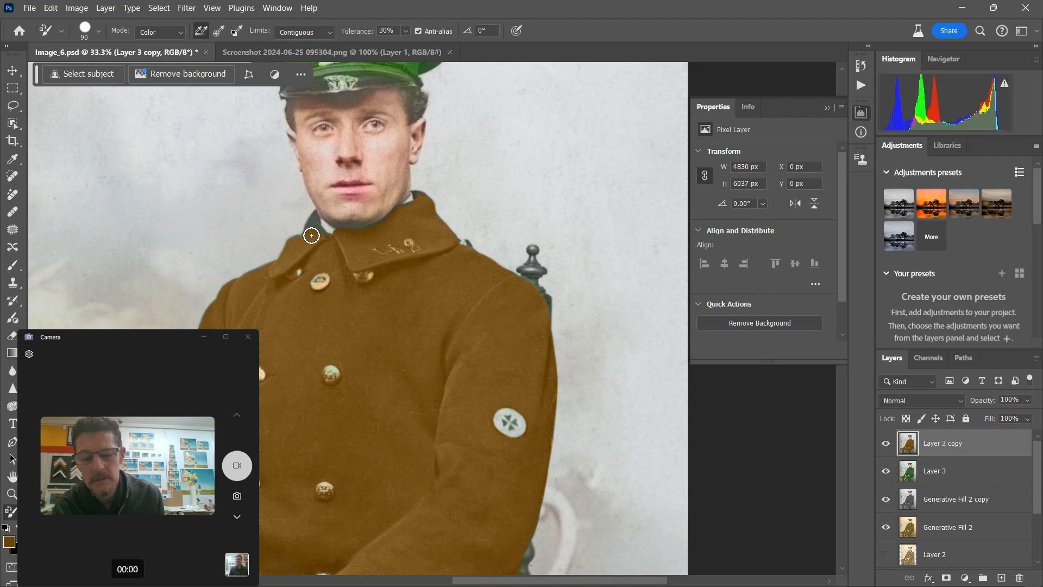
key(bracketleft)
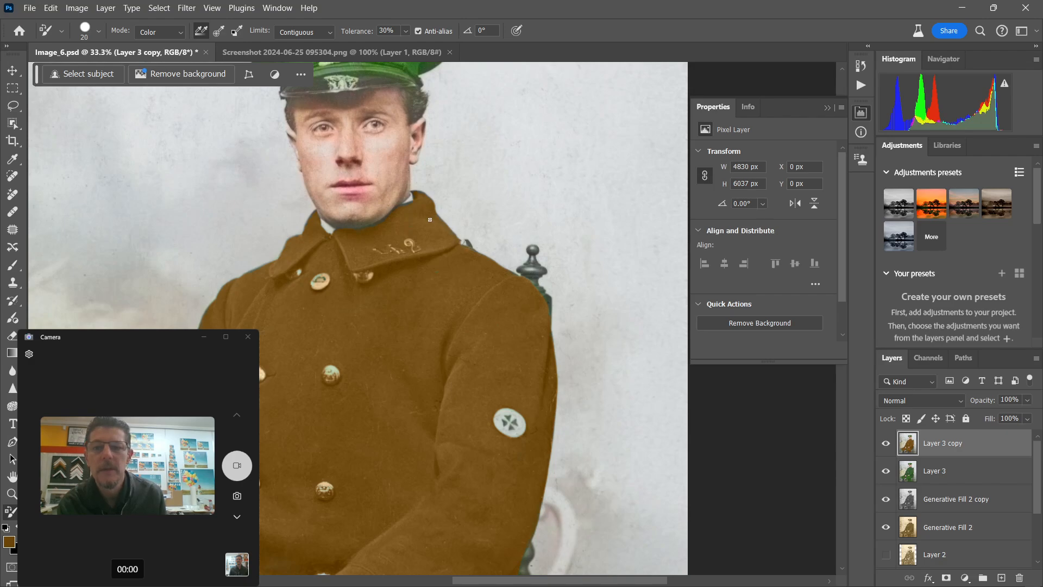
Paint the trouser leg below the wide coat panel coat brown with a large brush, reducing the brush to 125 px.
drag(431, 470, 450, 268)
drag(417, 430, 477, 237)
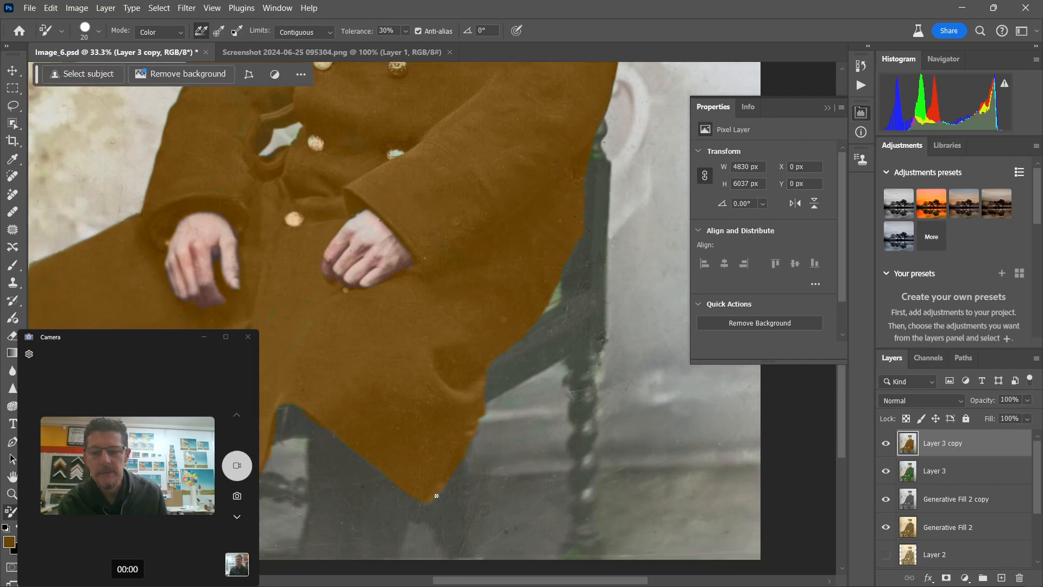
drag(430, 459, 541, 419)
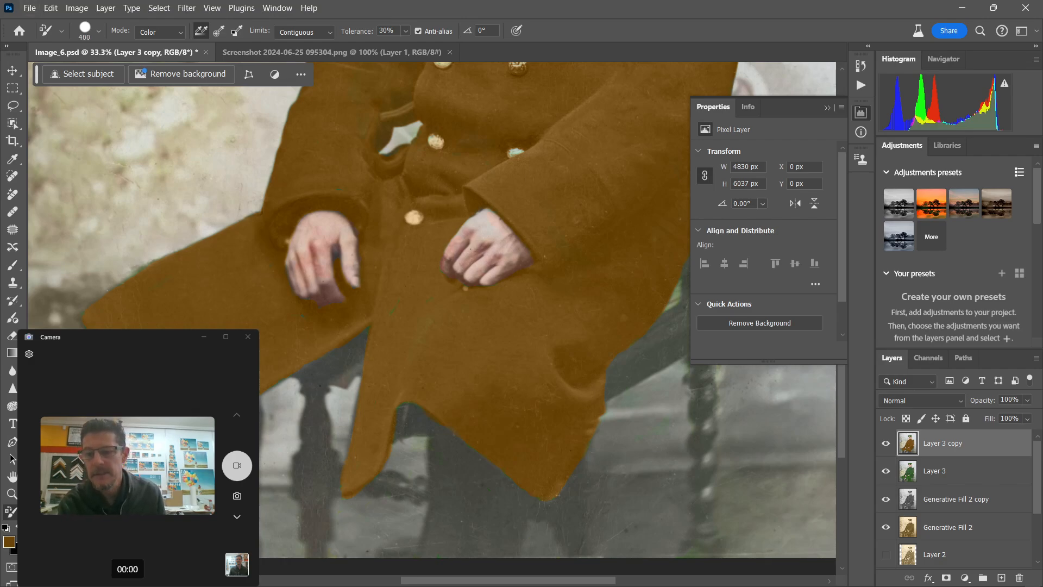
mouse_move(466, 466)
mouse_down()
mouse_move(471, 527)
mouse_move(482, 525)
mouse_move(501, 453)
mouse_up()
key(bracketleft)
key(bracketleft)
key(bracketleft)
key(bracketleft)
key(bracketleft)
key(bracketleft)
key(bracketleft)
key(bracketleft)
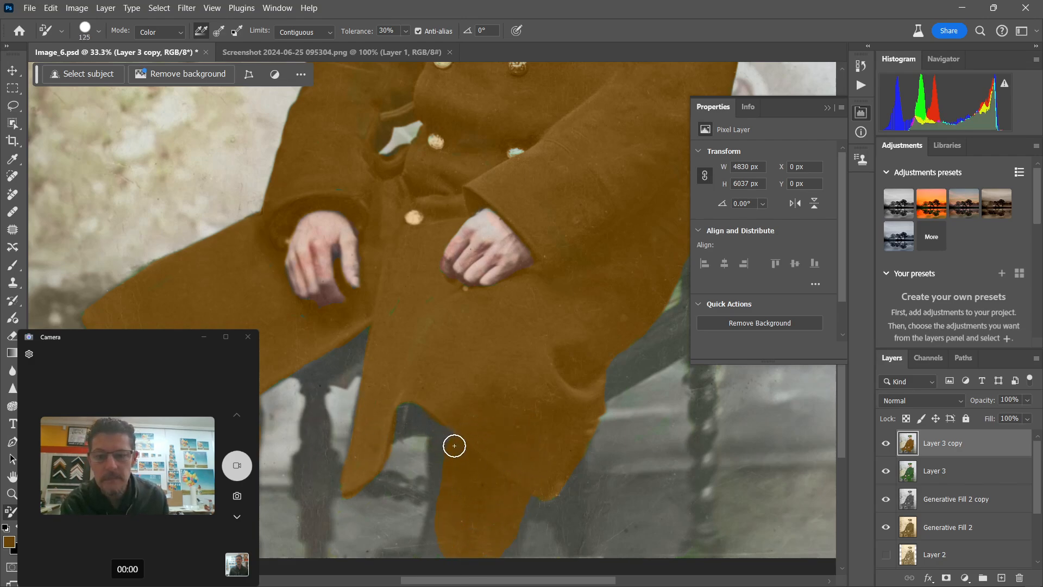
Extend the brown to the edges of that trouser leg and paint the other trouser leg brown with a 60 px brush.
mouse_move(446, 424)
mouse_down()
mouse_move(442, 463)
mouse_move(437, 437)
mouse_up()
key(bracketleft)
key(bracketleft)
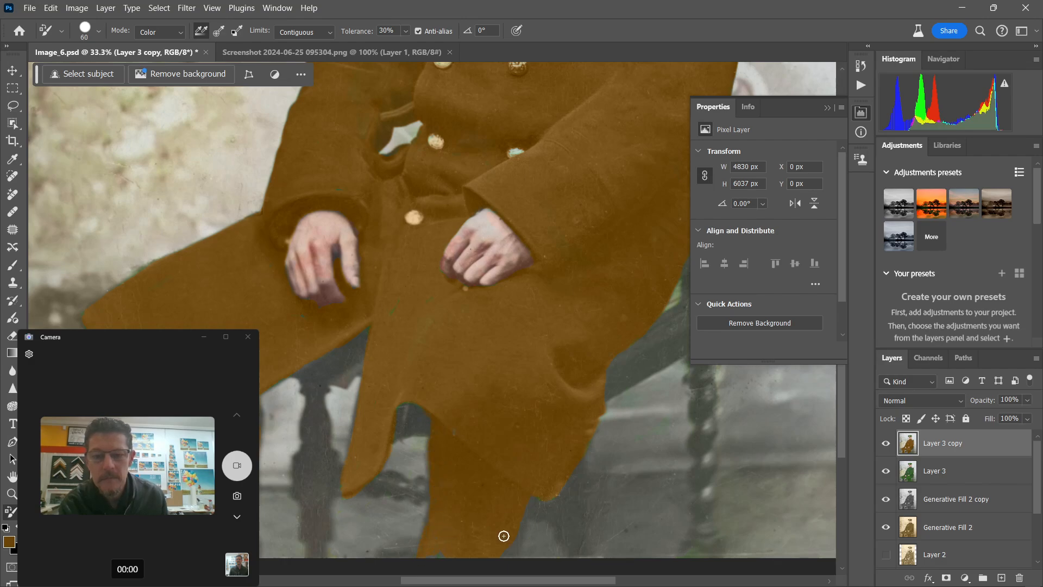
scroll(505, 506, down, 2)
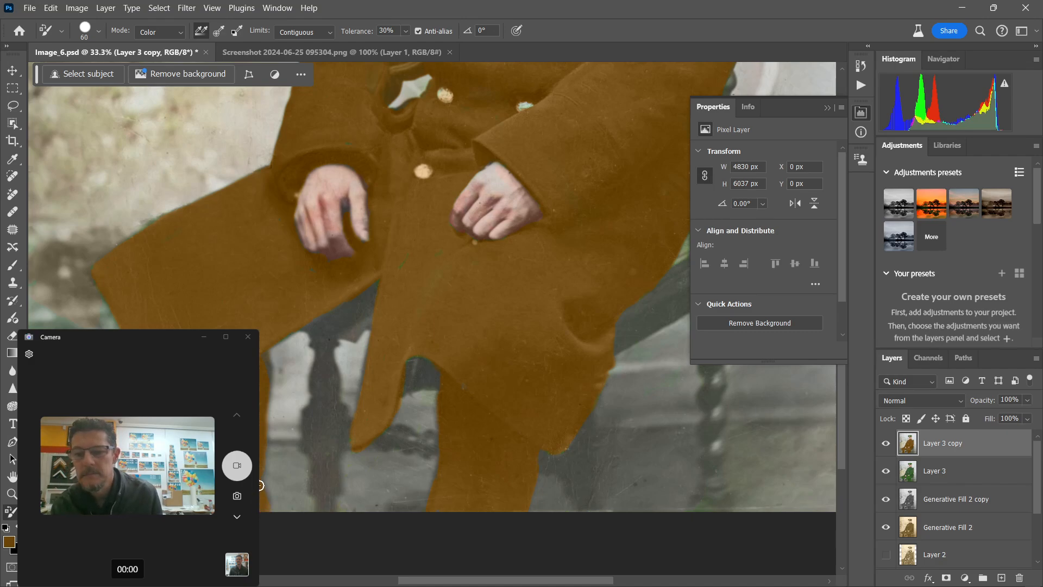
Paint the green crown and band of the soldier's cap coat brown around the badge with the 60 px brush.
key(ctrl+minus)
key(ctrl+minus)
key(ctrl+minus)
key(ctrl+minus)
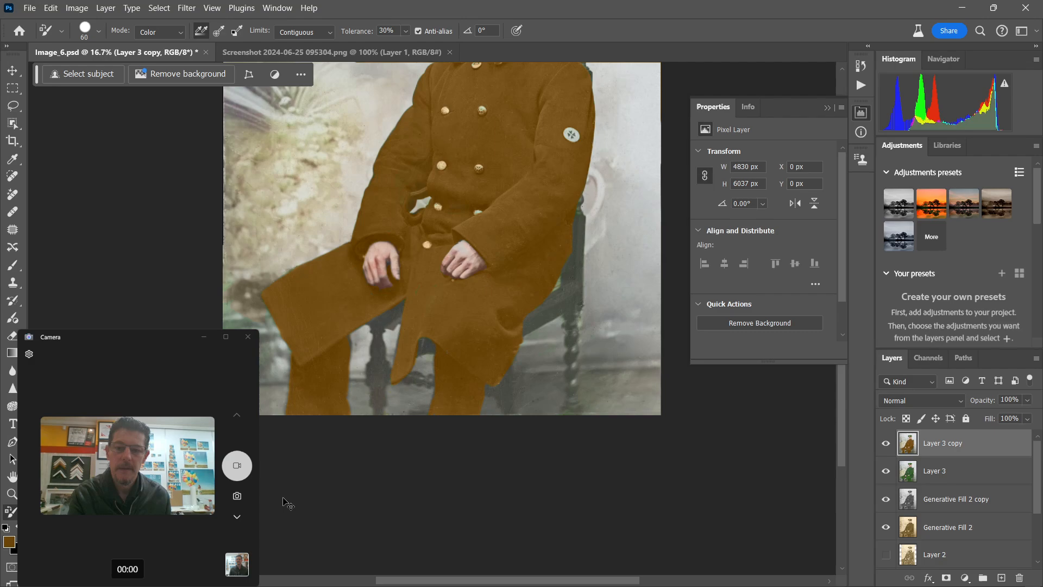
mouse_move(443, 282)
mouse_down()
mouse_move(416, 428)
mouse_move(413, 547)
mouse_up()
key(ctrl+plus)
key(ctrl+plus)
key(ctrl+plus)
key(ctrl+plus)
key(ctrl+plus)
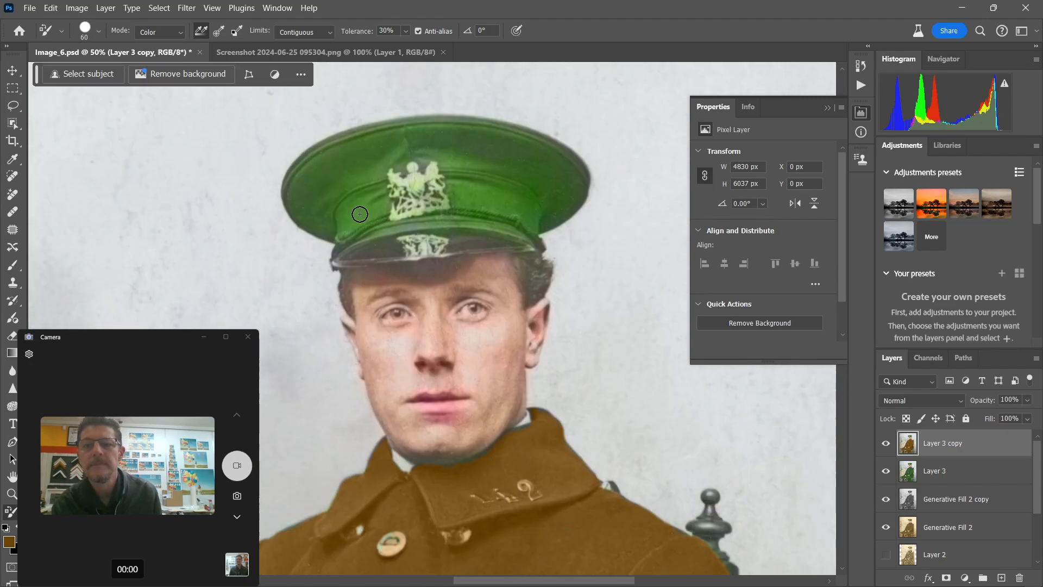
mouse_move(337, 234)
mouse_down()
mouse_move(311, 219)
mouse_move(298, 193)
mouse_move(309, 171)
mouse_move(301, 208)
mouse_move(328, 155)
mouse_move(365, 176)
mouse_move(438, 163)
mouse_move(418, 197)
mouse_move(317, 201)
mouse_move(368, 170)
mouse_move(421, 160)
mouse_move(363, 159)
mouse_move(322, 197)
mouse_move(327, 173)
mouse_move(348, 161)
mouse_move(315, 154)
mouse_move(371, 164)
mouse_move(402, 201)
mouse_move(430, 213)
mouse_move(342, 217)
mouse_move(357, 231)
mouse_move(345, 240)
mouse_move(456, 217)
mouse_move(391, 227)
mouse_move(410, 222)
mouse_move(327, 205)
mouse_move(327, 227)
mouse_move(296, 201)
mouse_move(312, 226)
mouse_move(296, 193)
mouse_move(325, 160)
mouse_move(289, 190)
mouse_move(330, 154)
mouse_move(290, 184)
mouse_move(319, 151)
mouse_move(289, 195)
mouse_move(354, 140)
mouse_move(322, 153)
mouse_move(329, 146)
mouse_move(430, 135)
mouse_move(358, 137)
mouse_up()
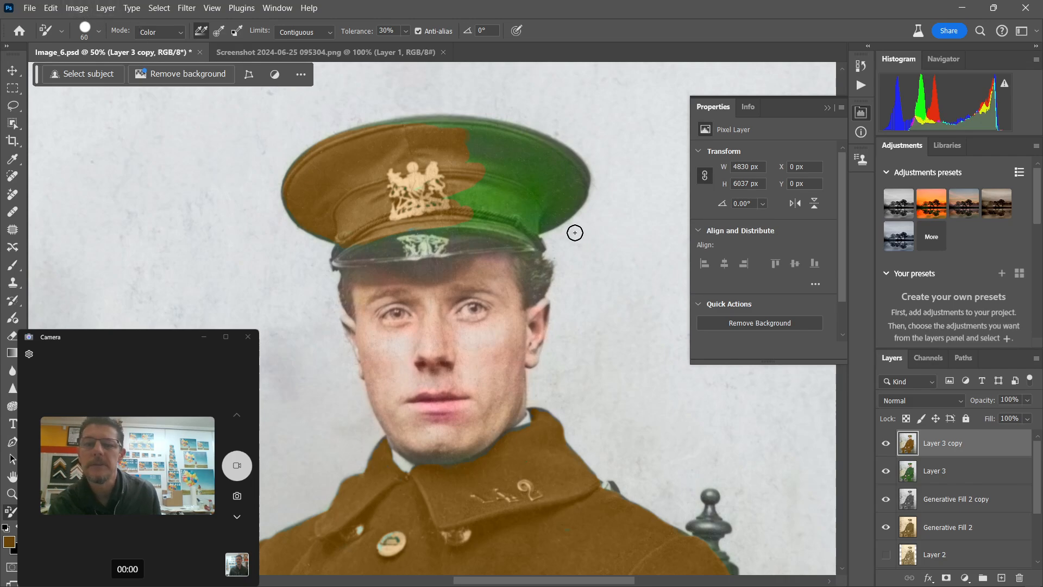
mouse_move(468, 212)
mouse_down()
mouse_move(422, 207)
mouse_move(413, 223)
mouse_move(533, 223)
mouse_move(477, 219)
mouse_move(538, 179)
mouse_move(540, 162)
mouse_move(492, 150)
mouse_move(543, 206)
mouse_move(540, 223)
mouse_move(554, 220)
mouse_move(538, 224)
mouse_move(566, 198)
mouse_move(548, 224)
mouse_move(560, 185)
mouse_move(568, 207)
mouse_move(552, 200)
mouse_move(575, 184)
mouse_move(523, 170)
mouse_move(573, 174)
mouse_move(570, 196)
mouse_move(582, 173)
mouse_move(536, 172)
mouse_move(531, 148)
mouse_move(548, 169)
mouse_move(489, 158)
mouse_move(582, 164)
mouse_move(425, 134)
mouse_move(442, 131)
mouse_move(371, 133)
mouse_move(438, 125)
mouse_move(364, 135)
mouse_move(477, 132)
mouse_move(439, 128)
mouse_move(472, 123)
mouse_move(515, 138)
mouse_up()
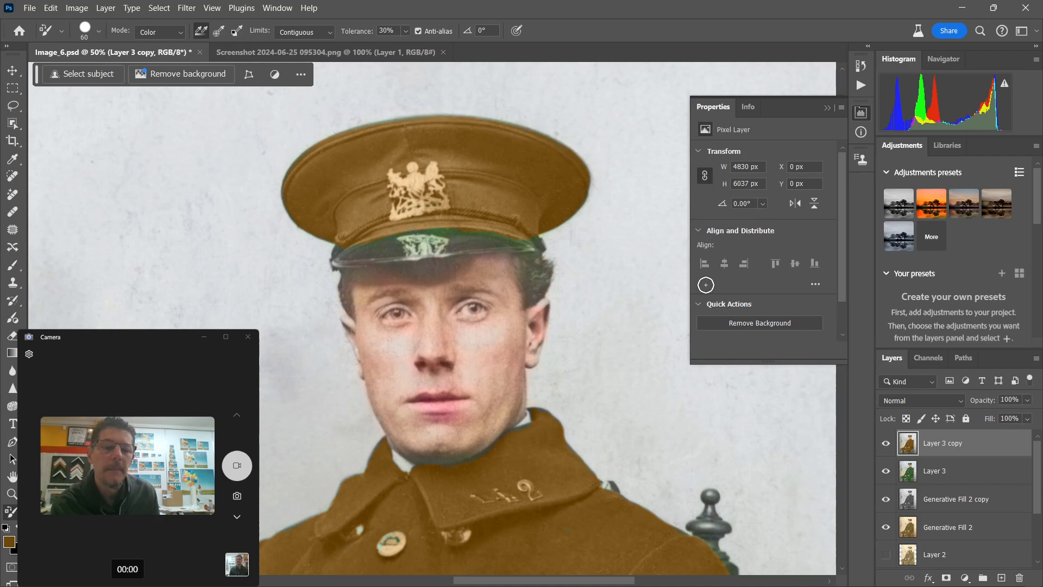
Try the Color blend mode on Layer 3 copy.
click(916, 401)
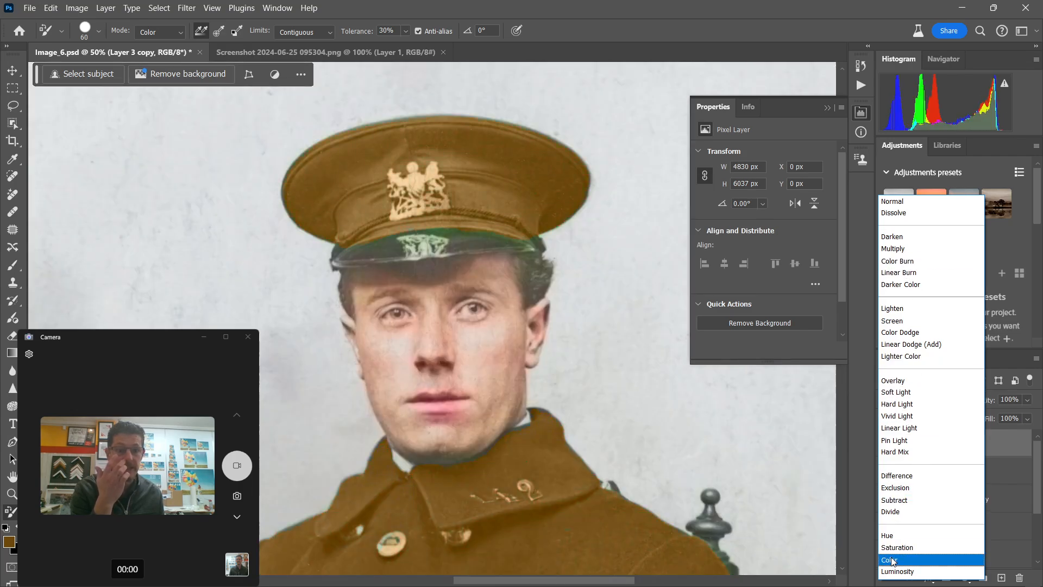
click(892, 560)
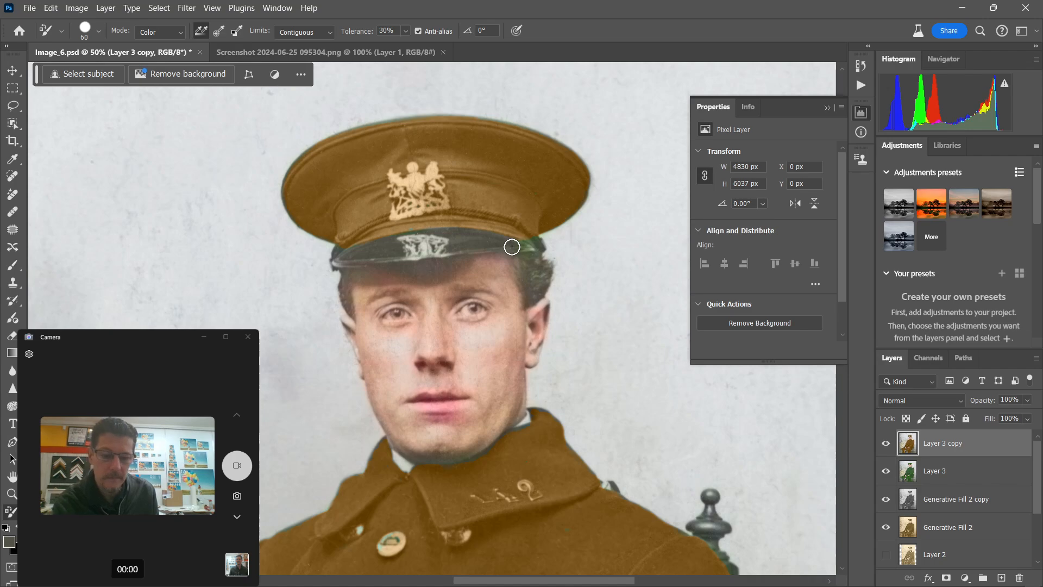
Sample the cap's brown and recolor the green fringe between the cap band and the peak with a 30 px brush.
key(bracketleft)
key(bracketleft)
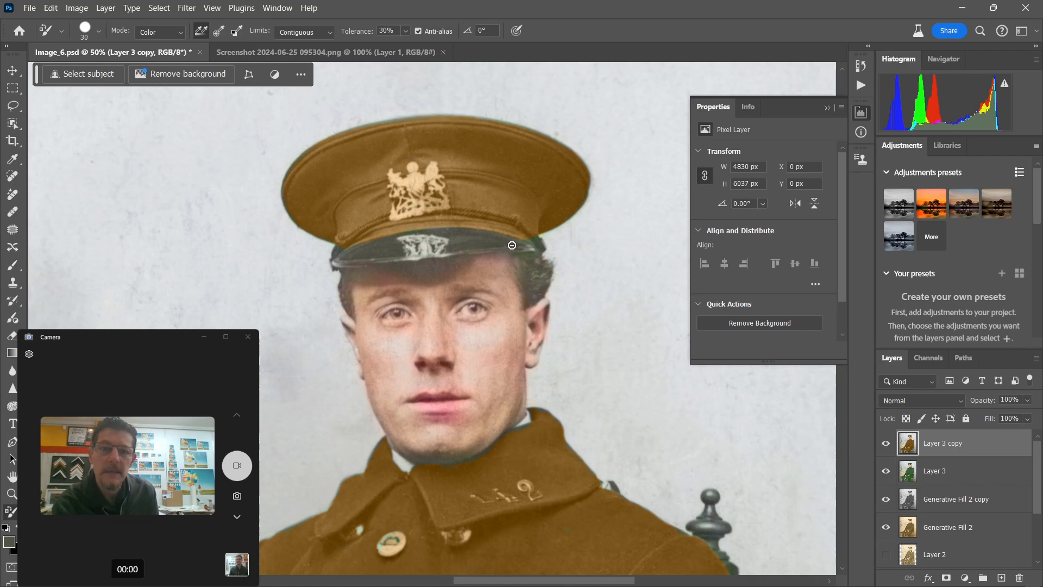
alt+click(523, 224)
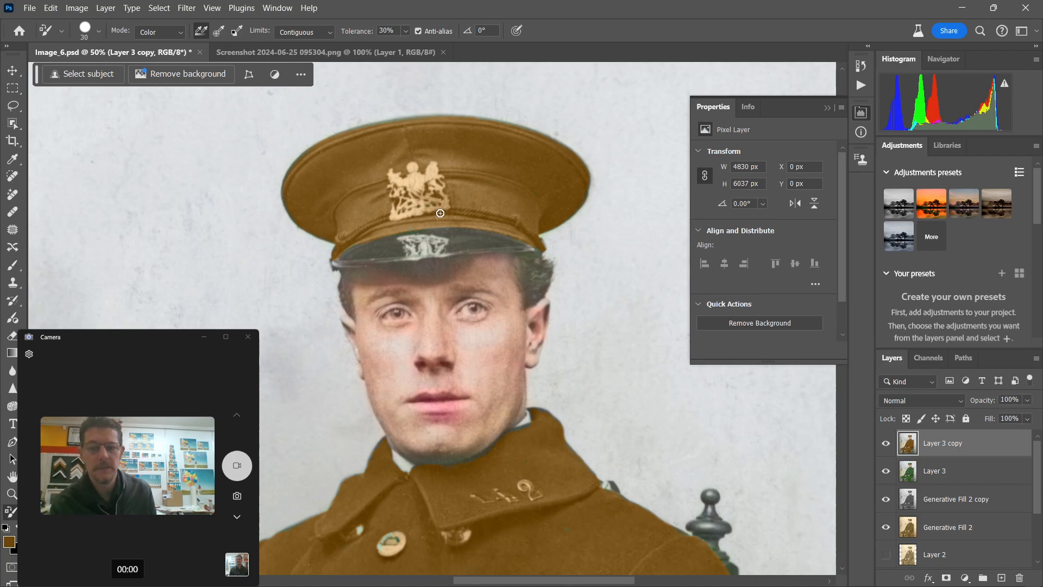
Erase Layer 3 copy over the coat's front buttons and the button under the collar point, reducing the eraser to 45 px.
key(ctrl+minus)
drag(422, 402, 418, 214)
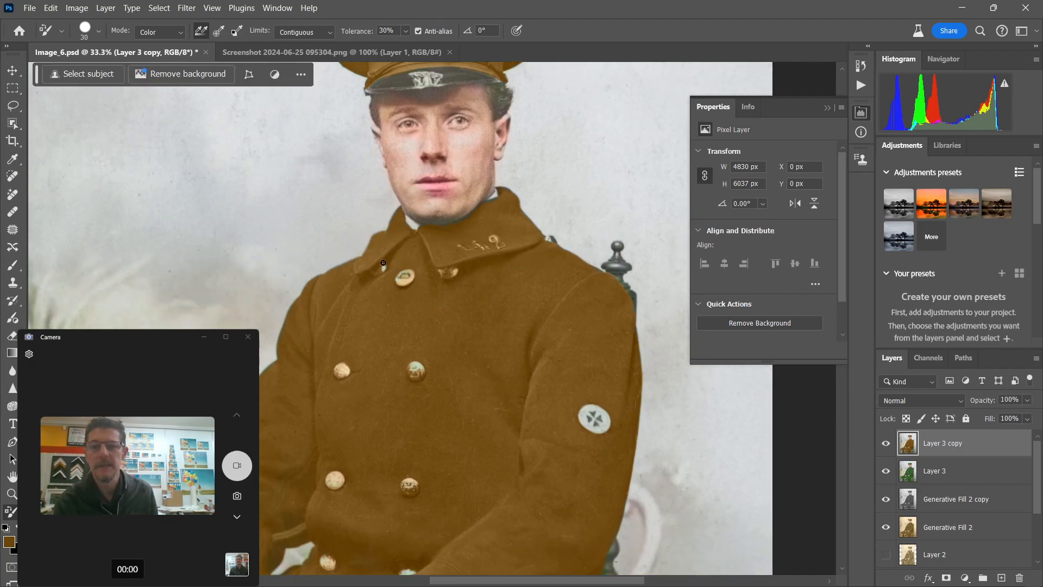
click(12, 336)
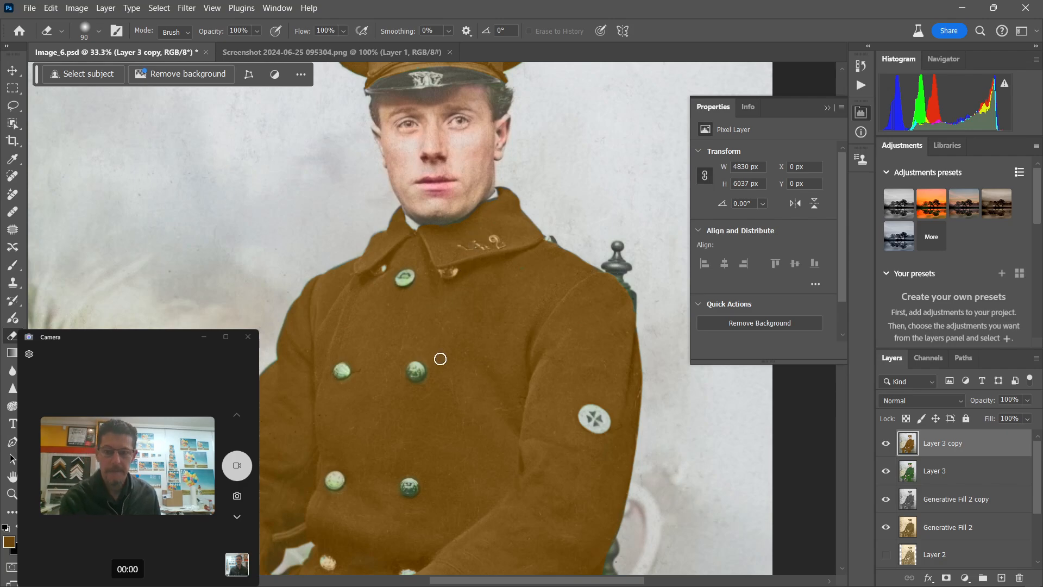
drag(429, 460, 474, 292)
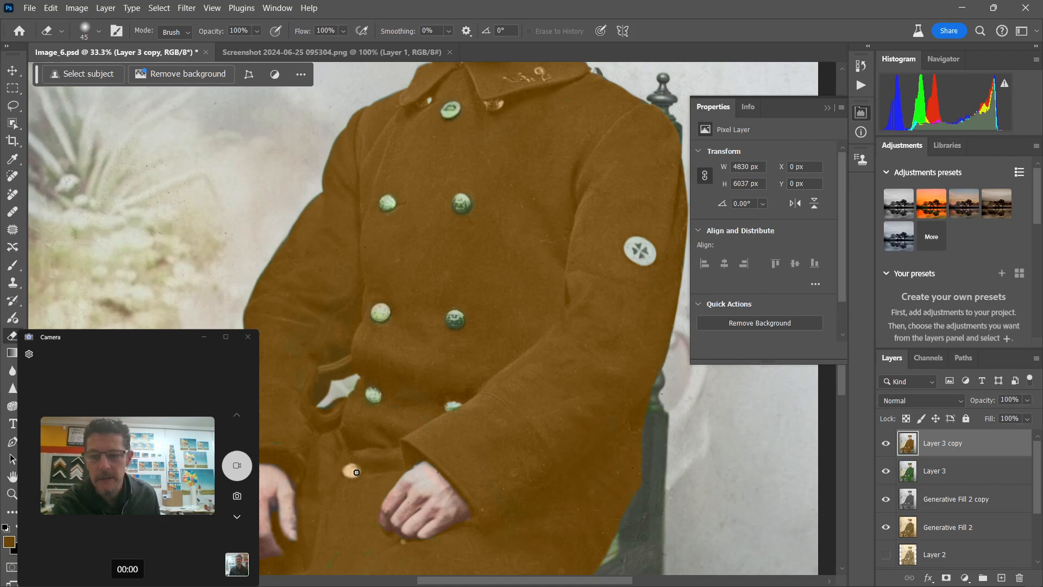
mouse_move(414, 397)
mouse_down()
mouse_move(523, 193)
mouse_move(391, 472)
mouse_move(449, 303)
mouse_move(409, 463)
mouse_up()
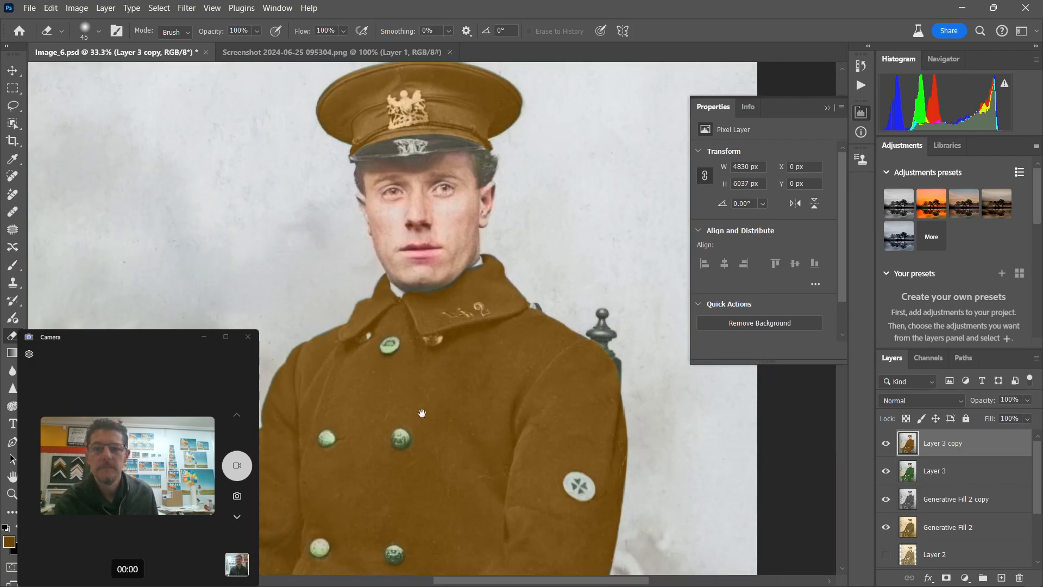
key(ctrl+plus)
key(ctrl+plus)
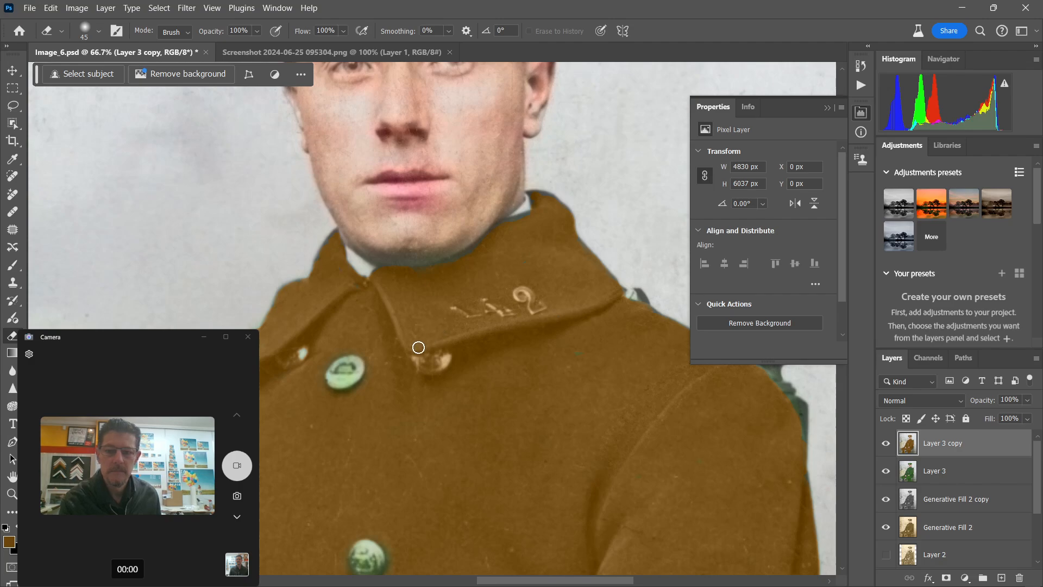
drag(439, 356, 425, 361)
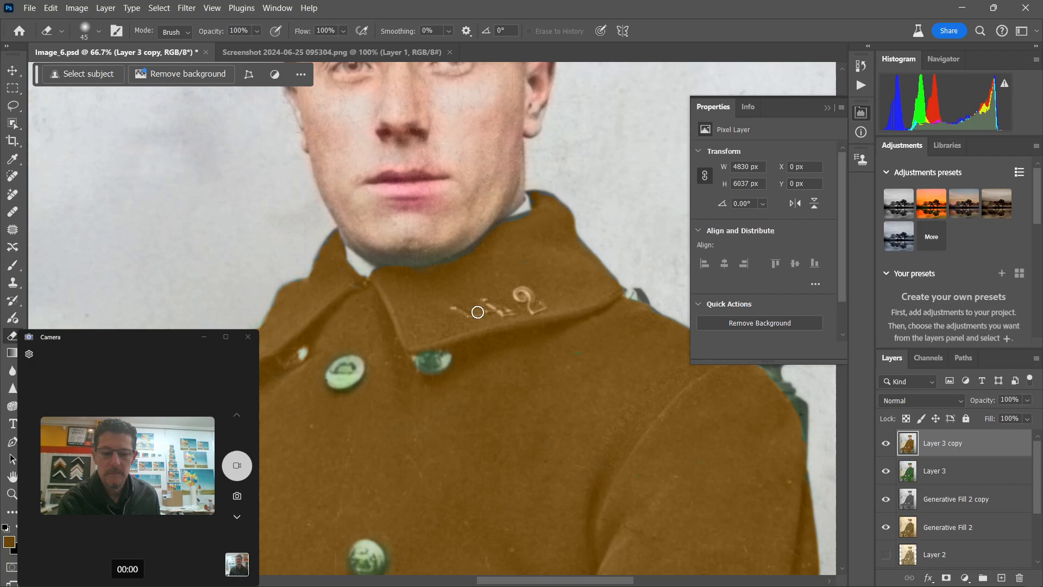
Erase Layer 3 copy over the metal numerals on the collar with a 9 px eraser.
key(bracketleft)
key(bracketleft)
key(bracketleft)
key(bracketleft)
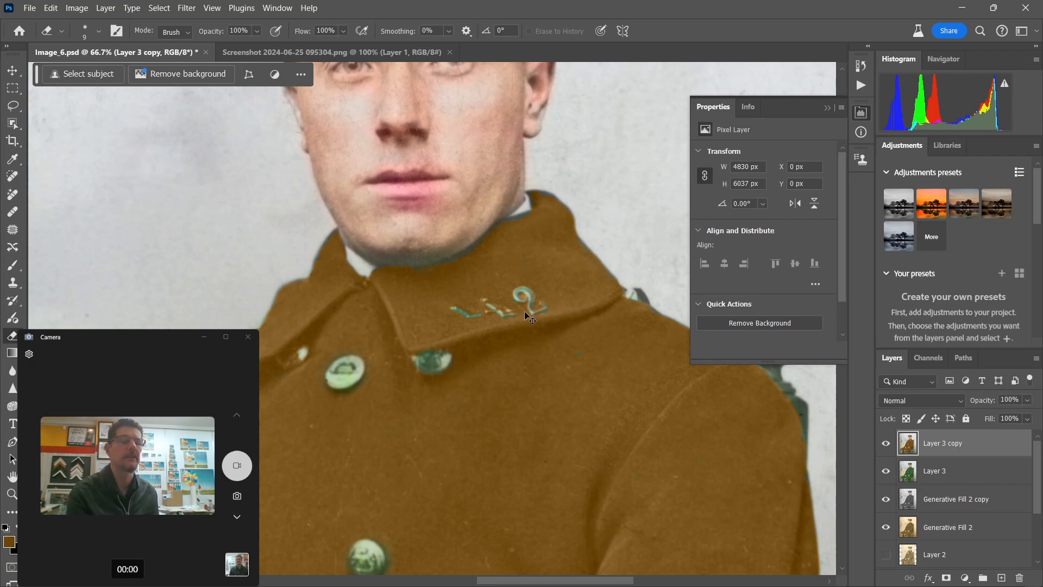
key(ctrl+plus)
key(ctrl+plus)
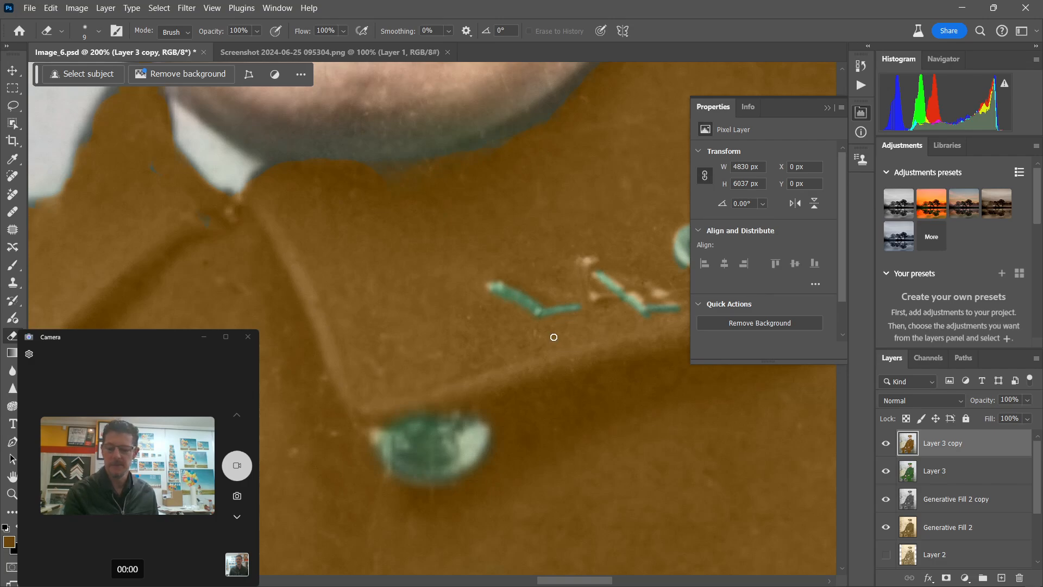
key(alt+Tab)
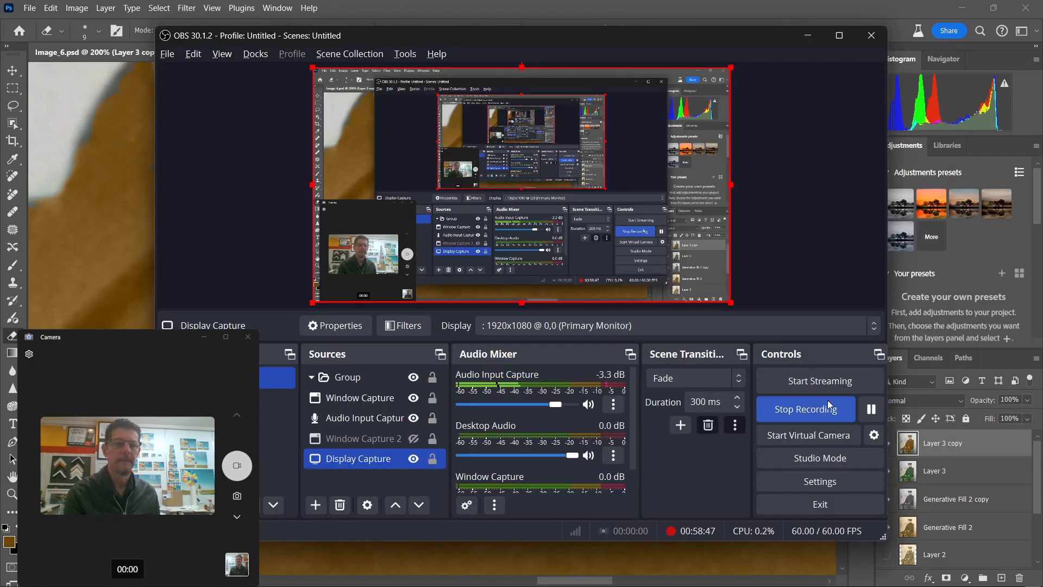
click(871, 410)
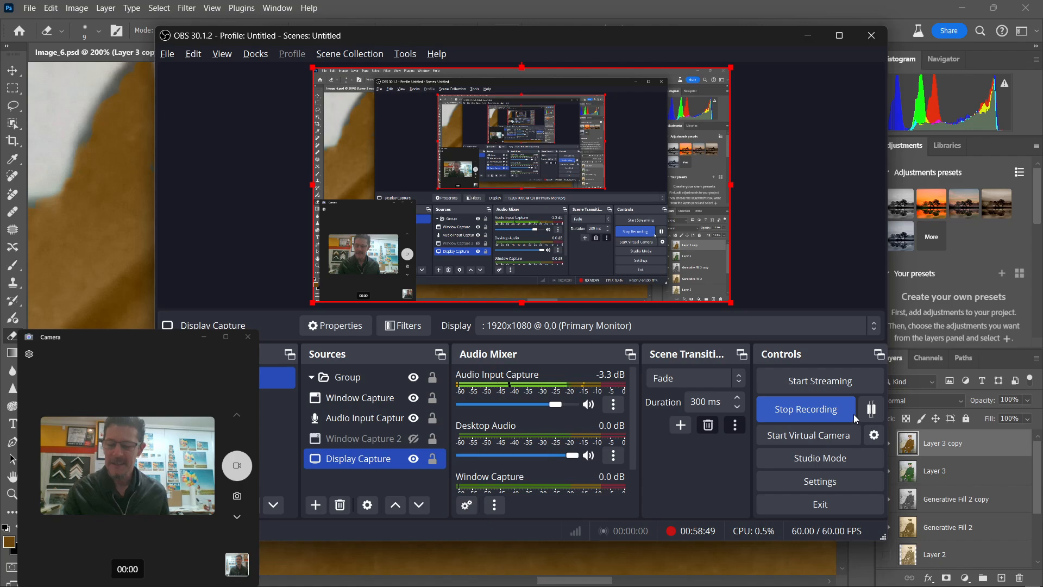
key(alt+Tab)
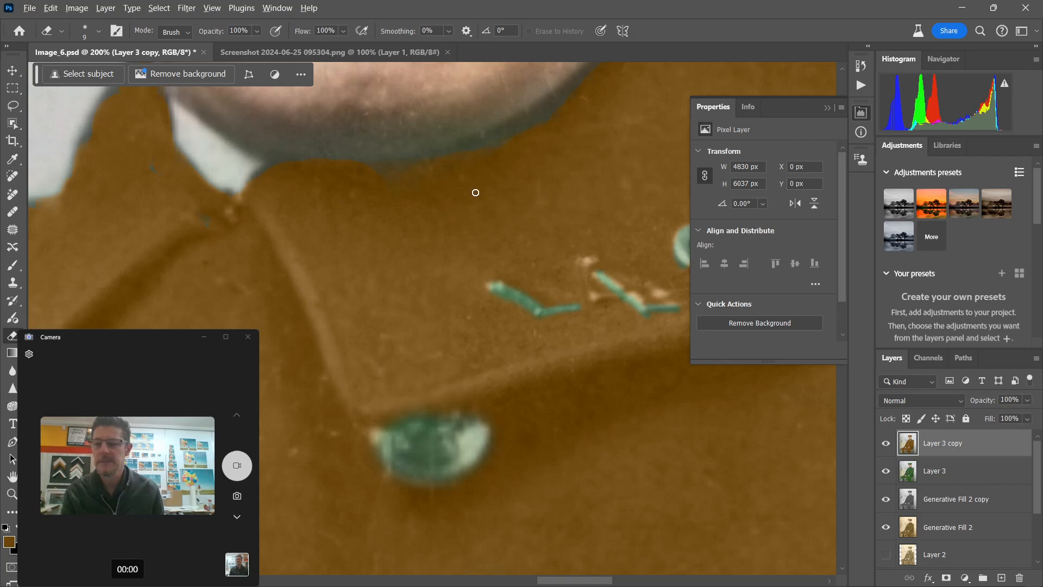
Recolor the green fringe along the collar's neckline under the chin brown with the Color Replacement brush, reducing it from 30 to 10 px.
key(b)
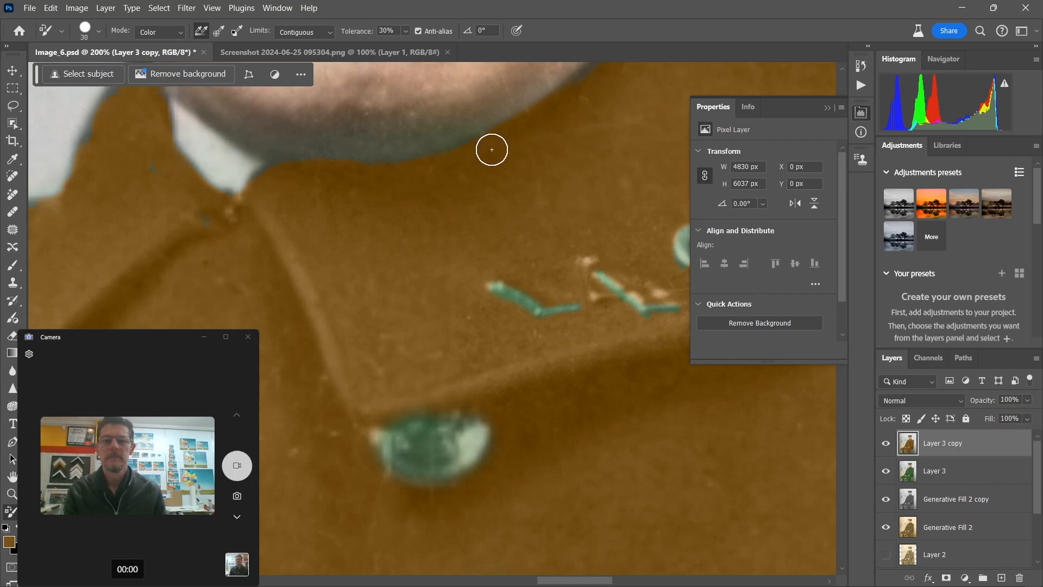
drag(596, 109, 517, 224)
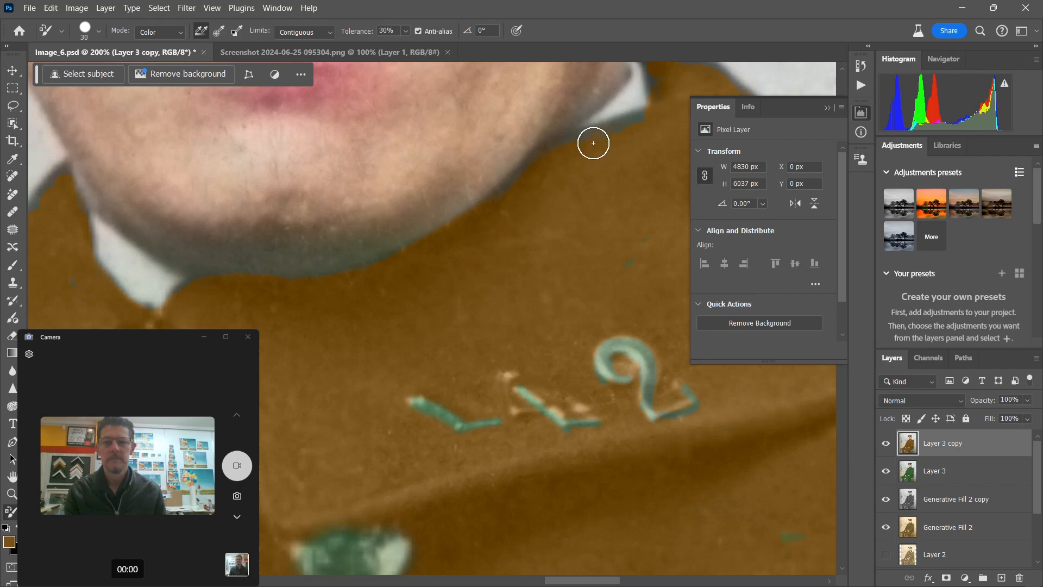
key(bracketleft)
key(bracketleft)
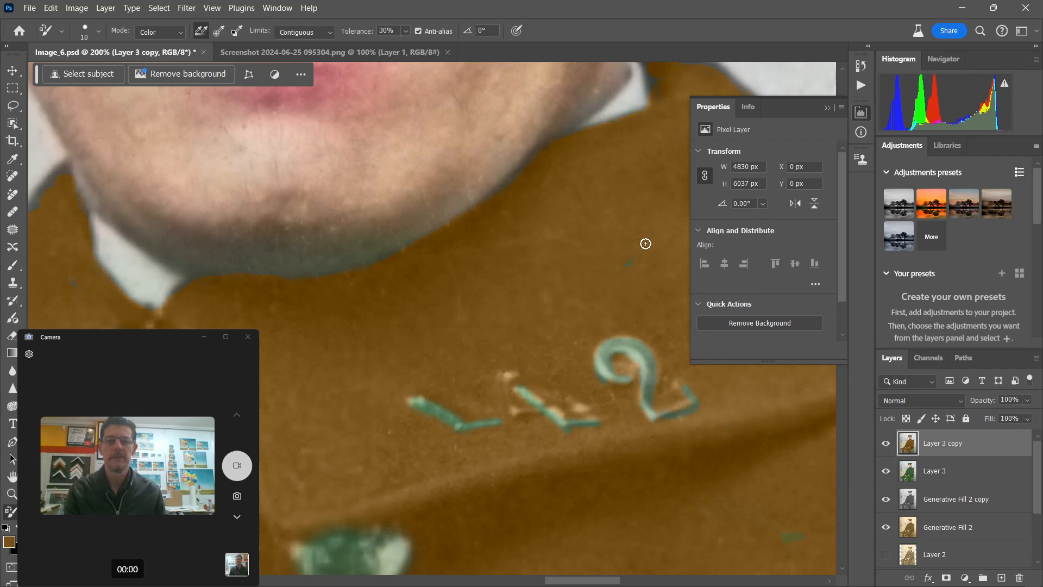
Paint brown over the green fringe along the collar's outer edge and the shoulder line with 10 px and 7 px brushes.
drag(612, 170, 564, 247)
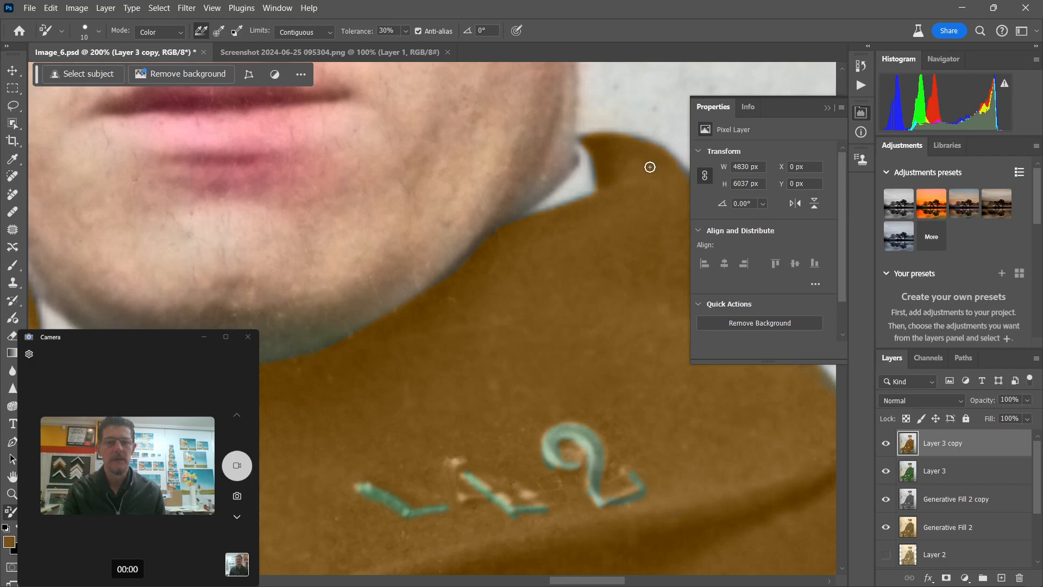
drag(654, 214, 574, 229)
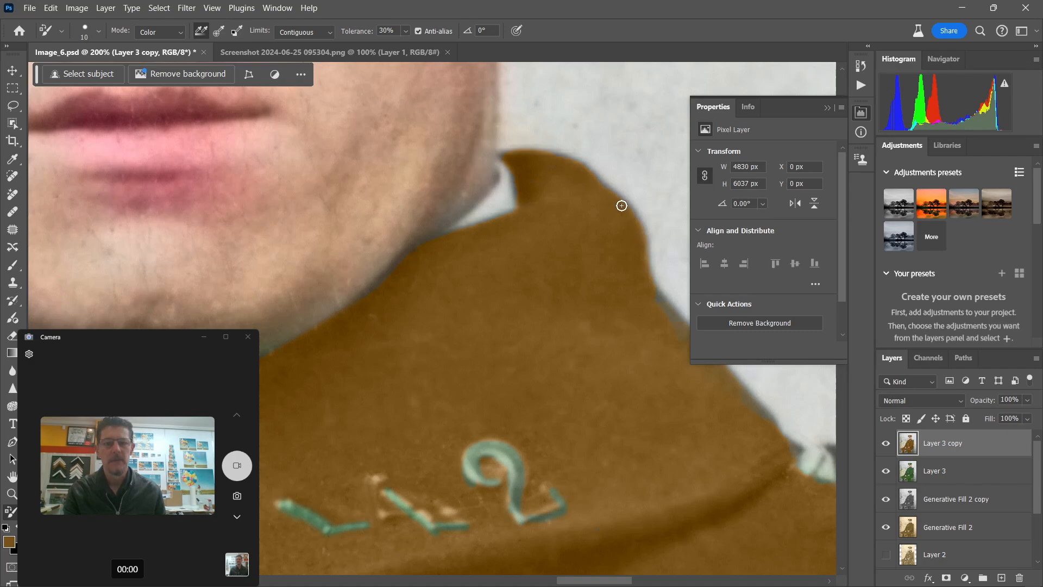
drag(676, 324, 570, 293)
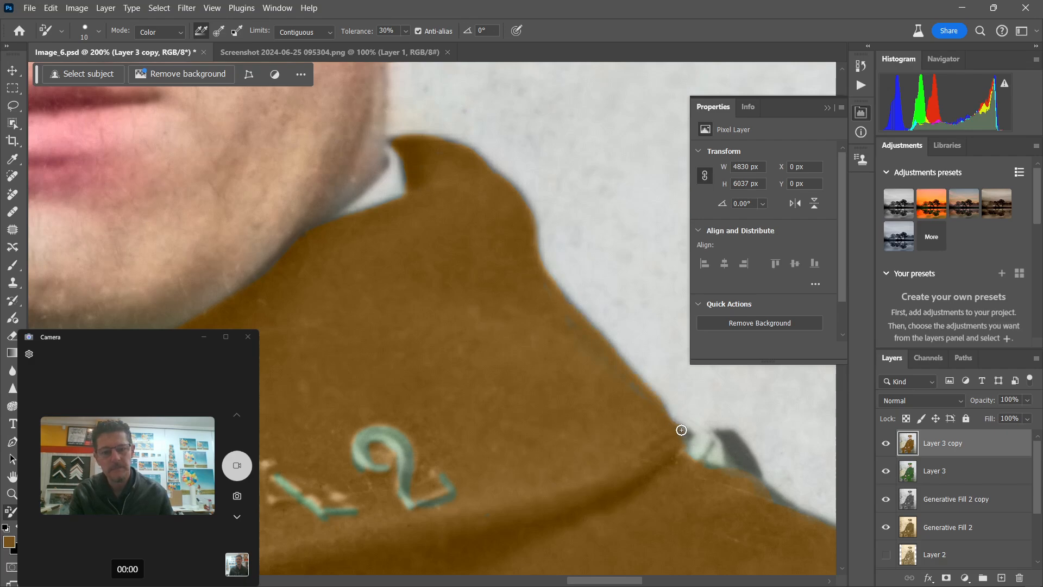
drag(669, 435, 468, 299)
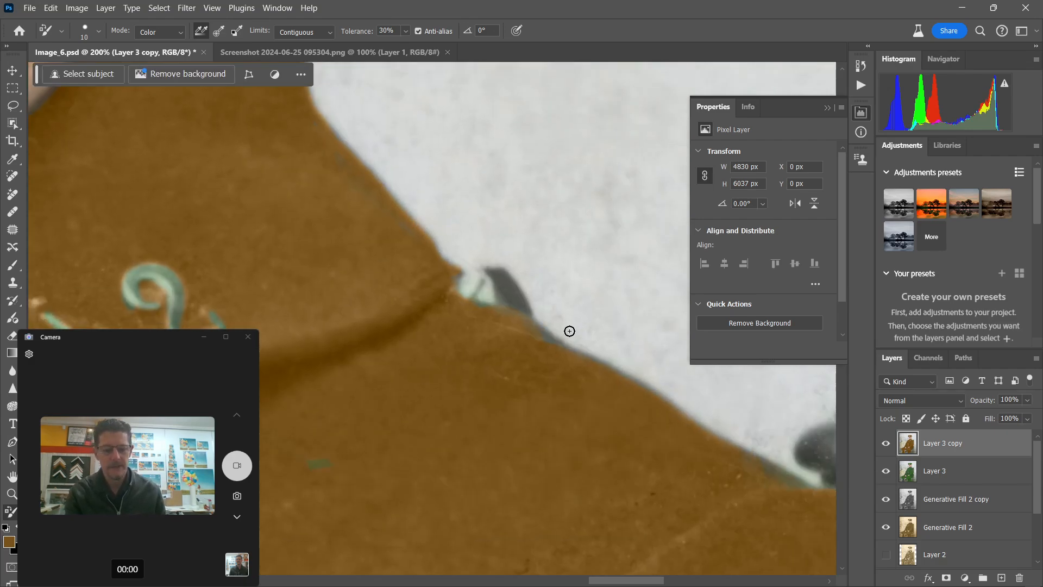
key(bracketleft)
key(bracketleft)
key(bracketleft)
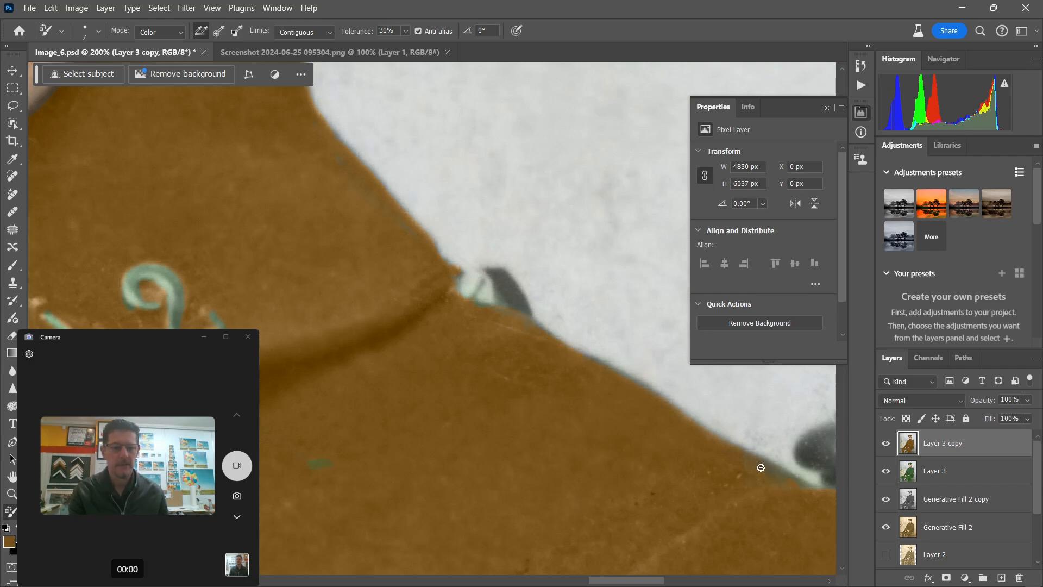
Add a Hue/Saturation adjustment directly above Layer 3 and set its hue to -35.
drag(610, 410, 857, 368)
click(930, 472)
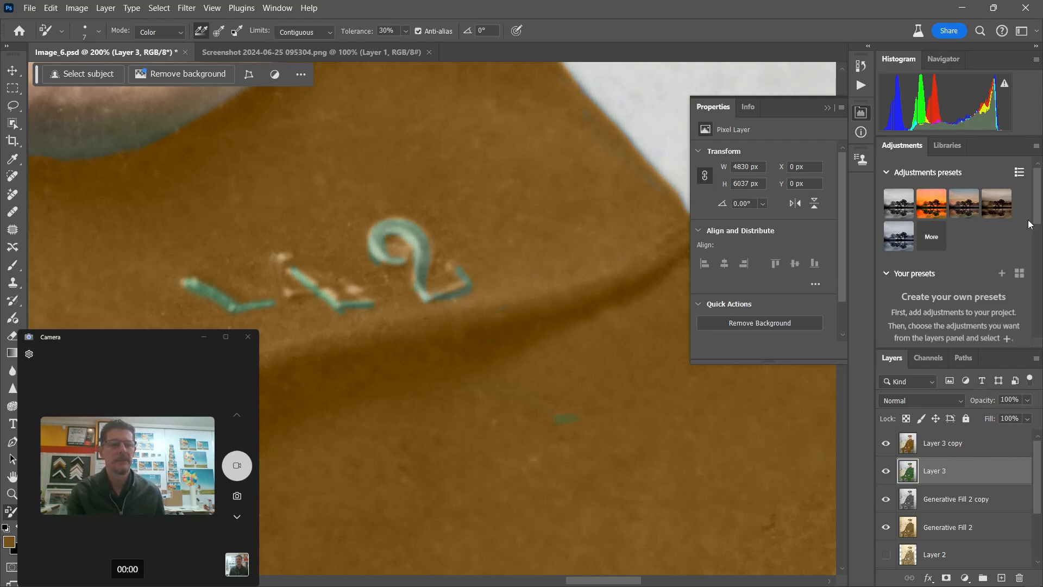
scroll(1028, 224, down, 5)
scroll(956, 229, up, 1)
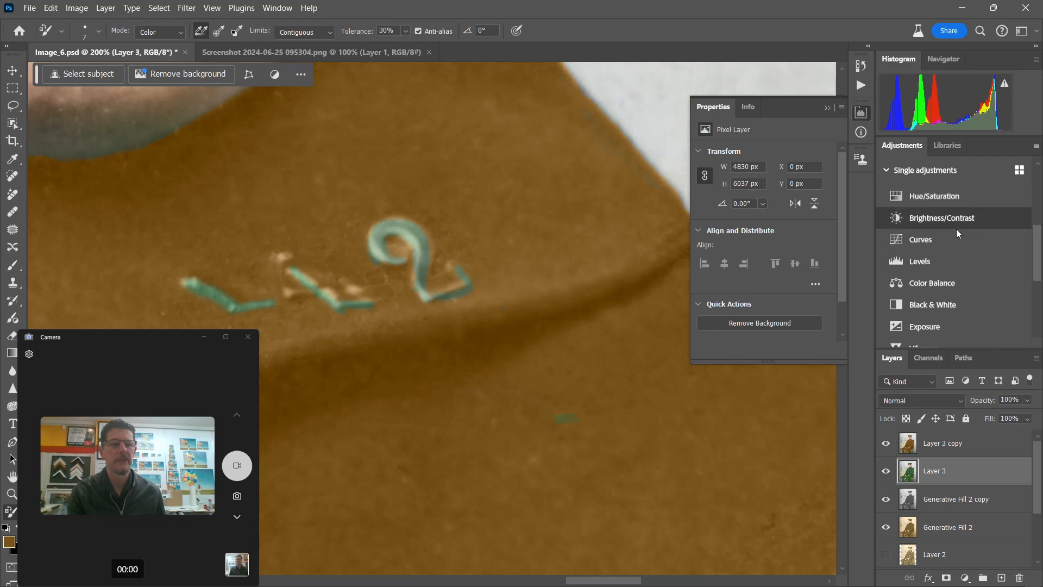
click(933, 201)
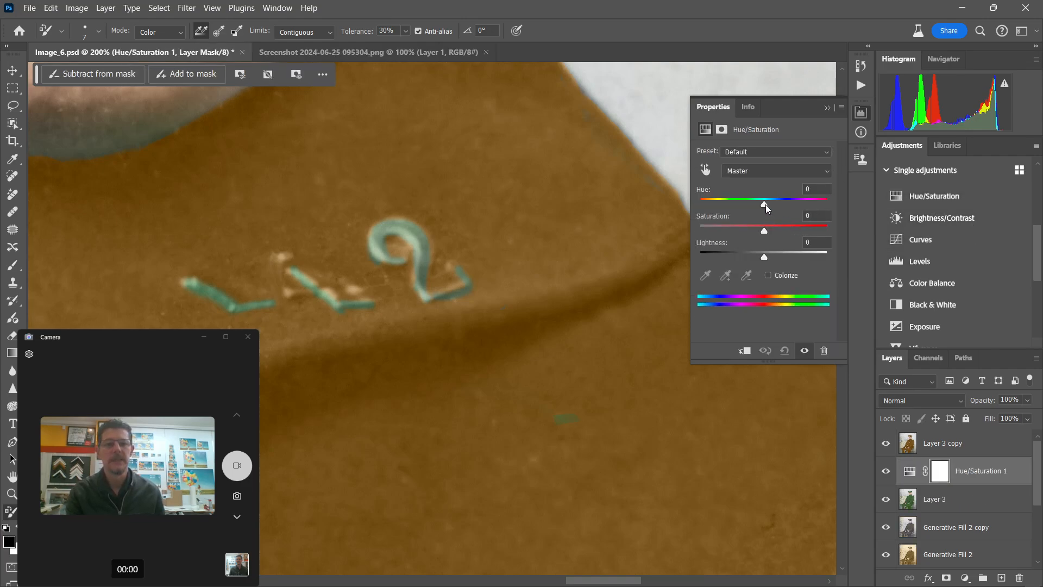
drag(765, 205, 741, 207)
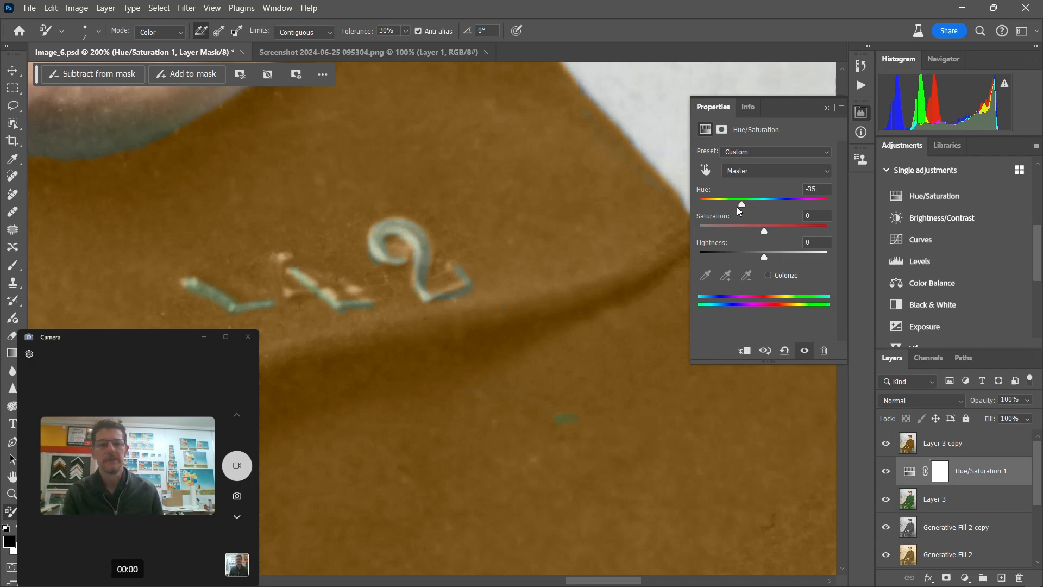
Add a Black & White adjustment above the Hue/Saturation one, lower its opacity to 29% and compare the image with and without it.
click(928, 305)
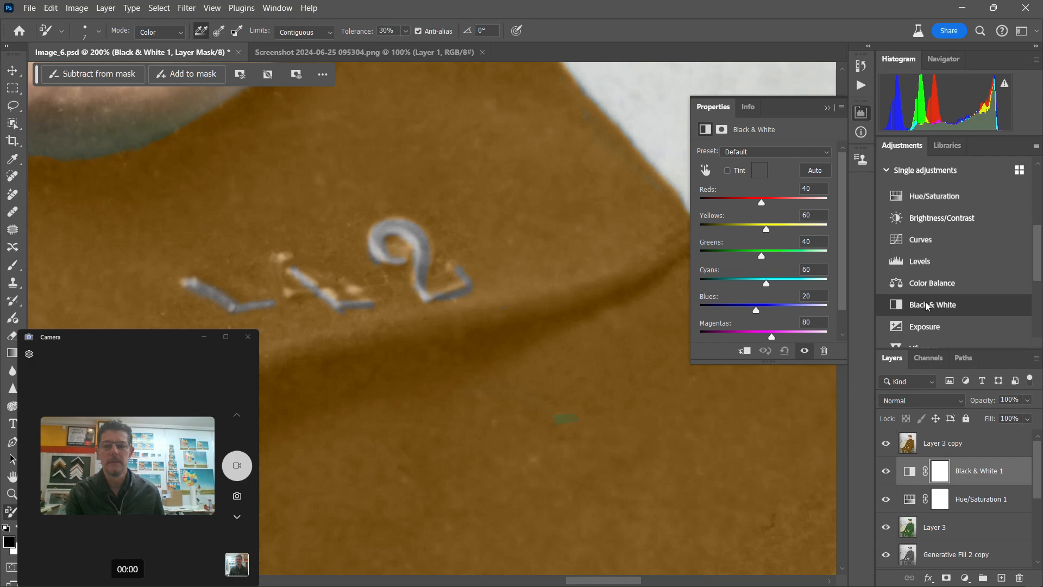
key(ctrl+minus)
key(ctrl+minus)
key(ctrl+minus)
key(ctrl+minus)
key(ctrl+minus)
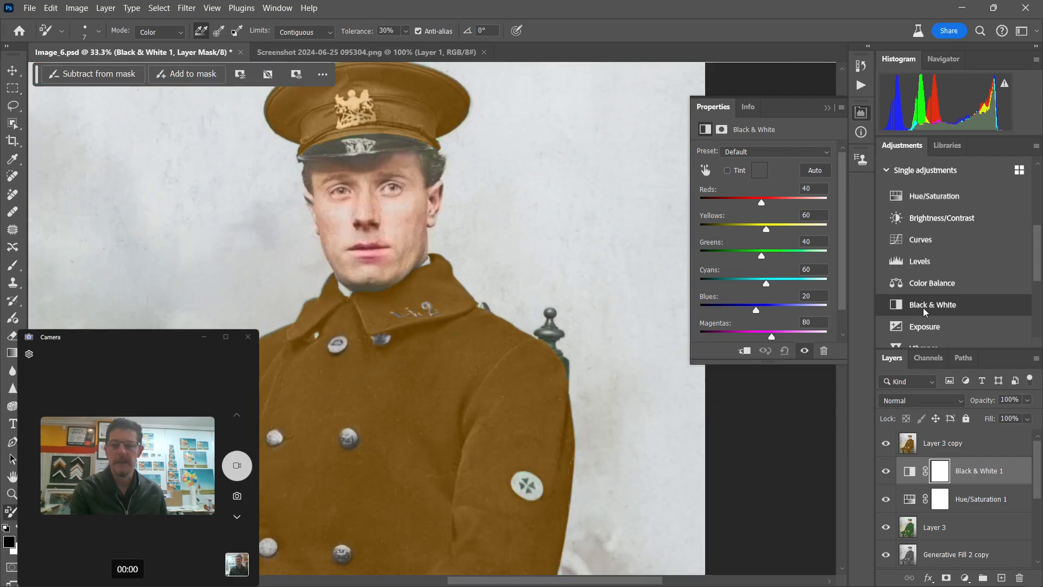
click(1027, 400)
drag(1028, 416, 990, 424)
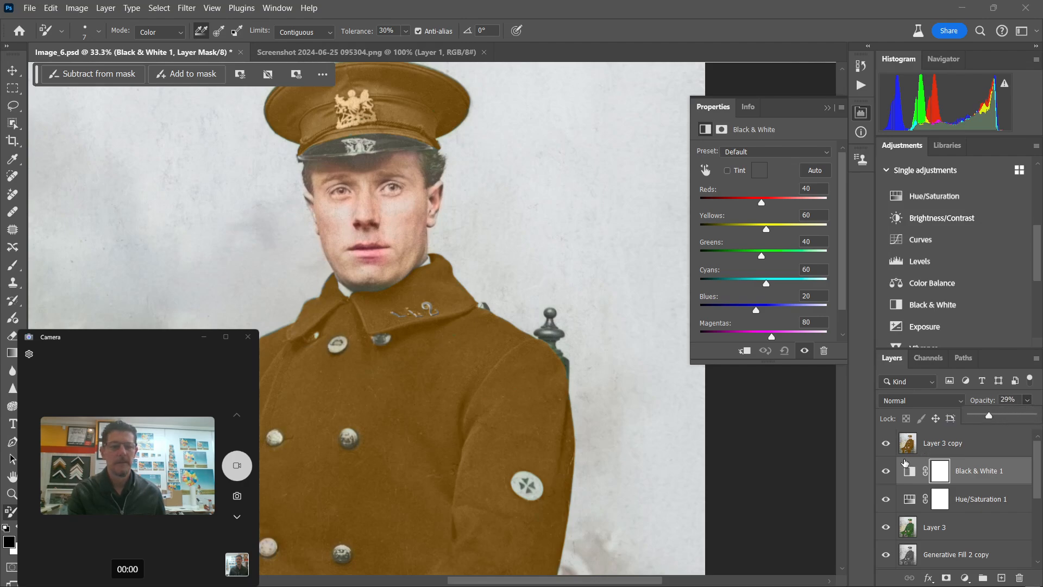
click(885, 472)
click(883, 473)
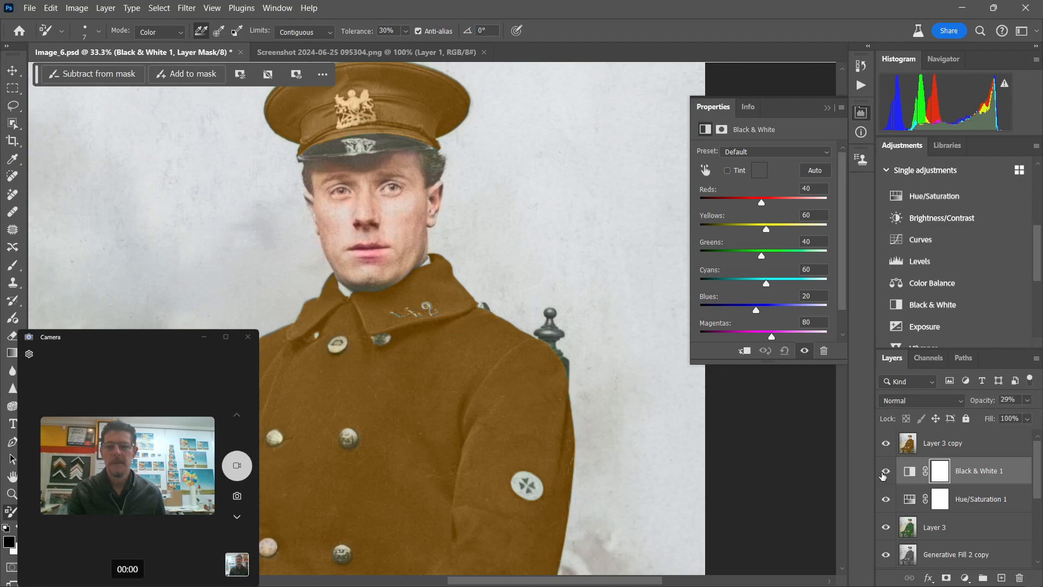
On Layer 3, sample the grey of the button under the collar and recolor its green tint with a 25 px brush.
key(ctrl+plus)
key(ctrl+plus)
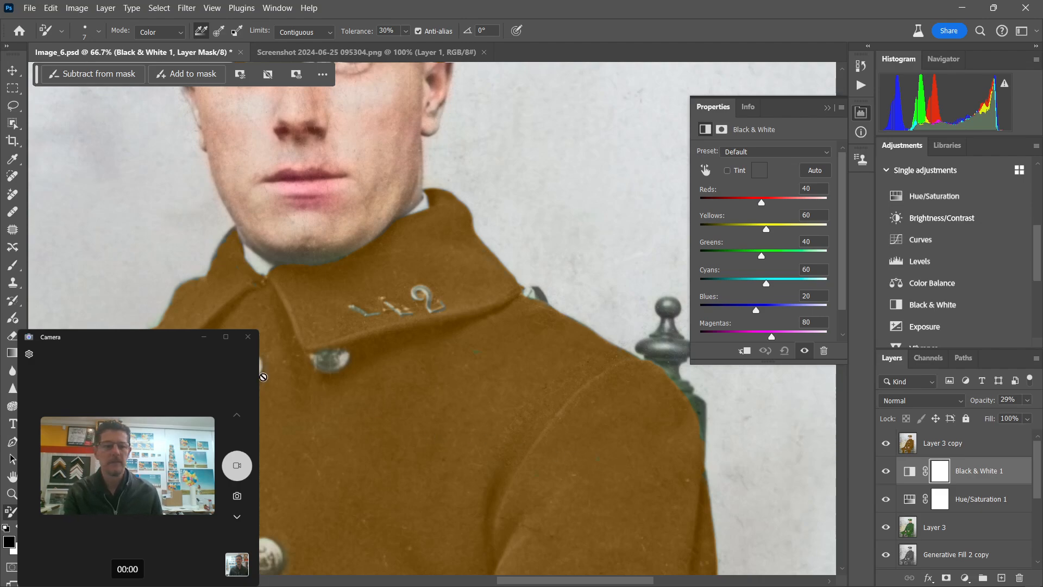
click(944, 526)
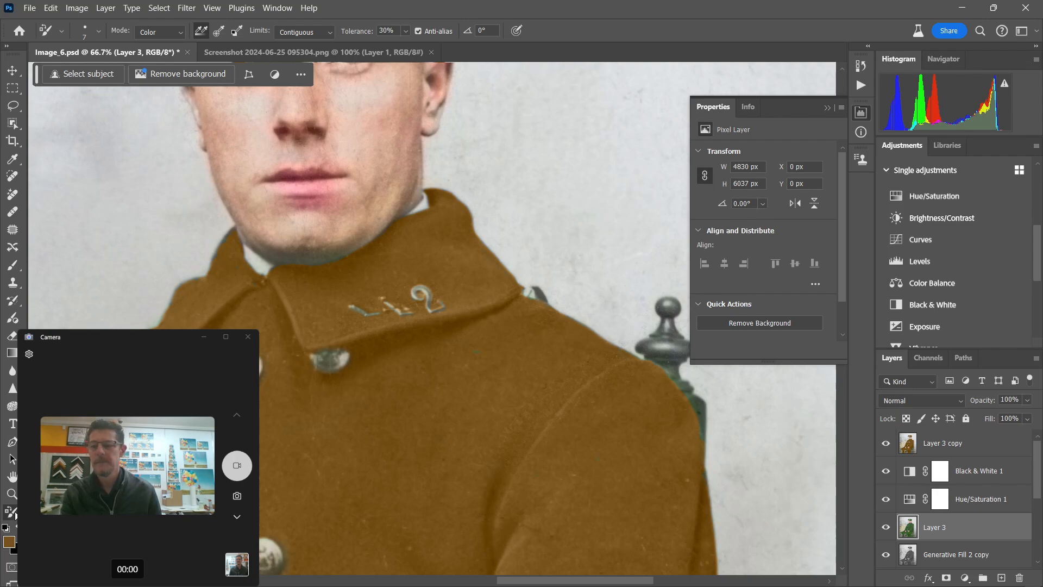
alt+click(341, 355)
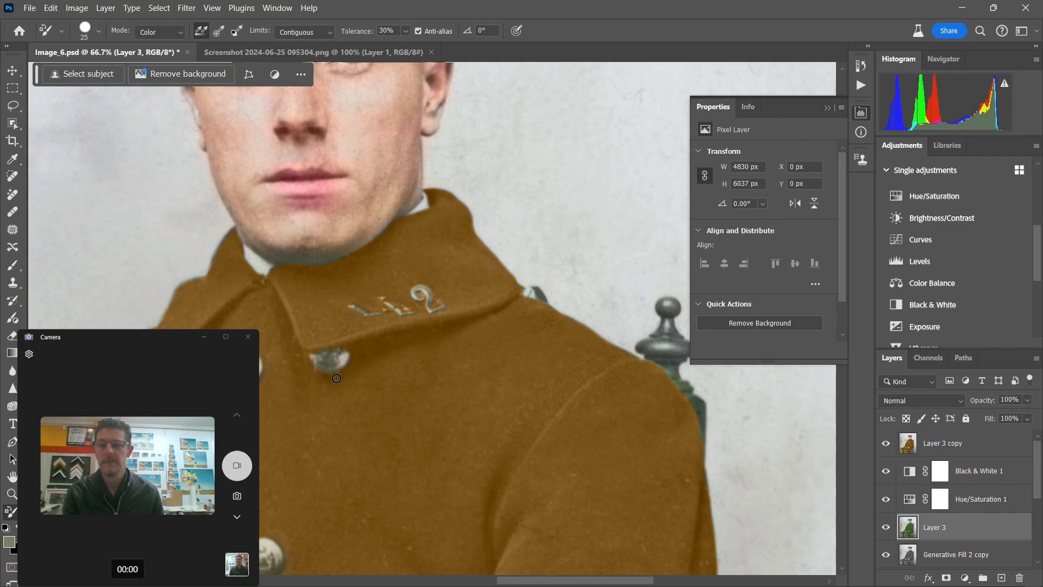
Compare the whole portrait with and without Layer 3 copy.
key(ctrl+minus)
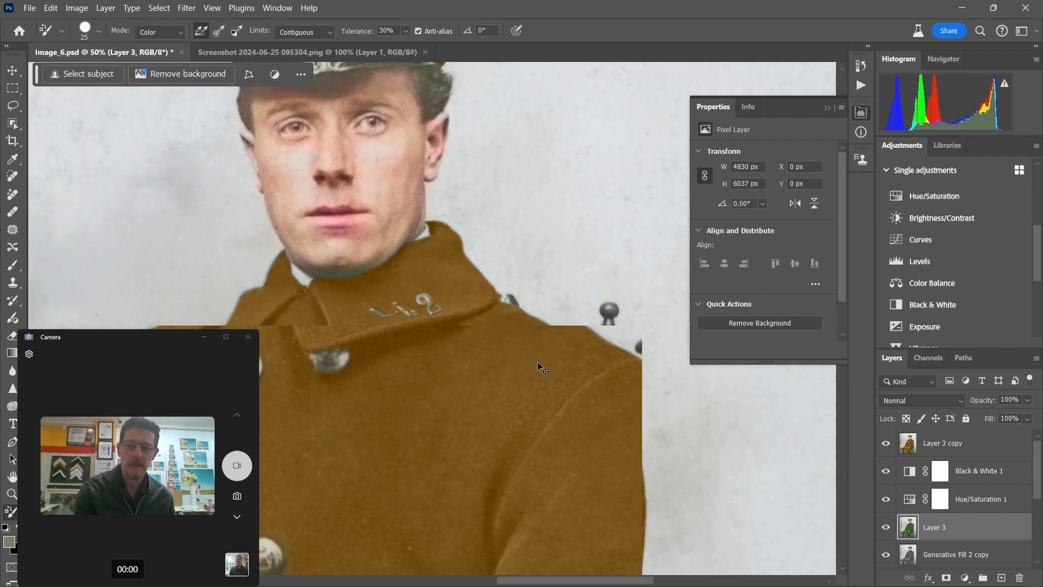
key(ctrl+minus)
key(ctrl+minus)
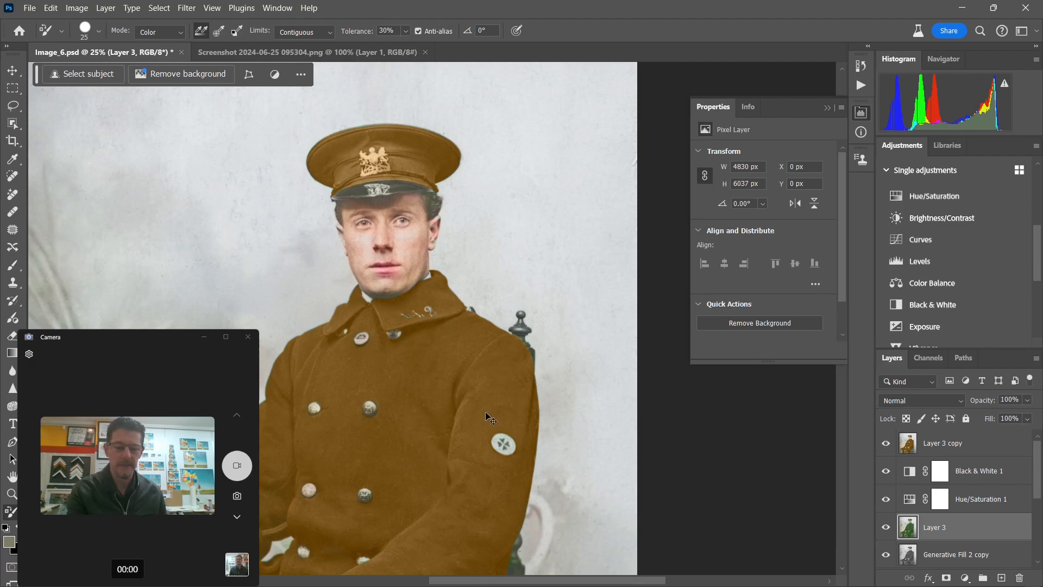
key(ctrl+minus)
click(950, 437)
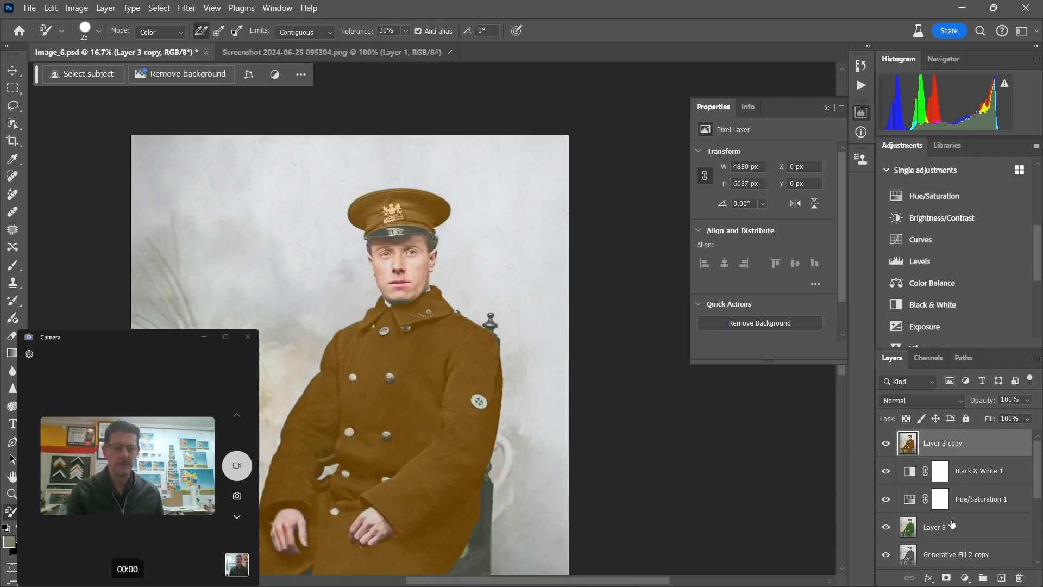
click(885, 443)
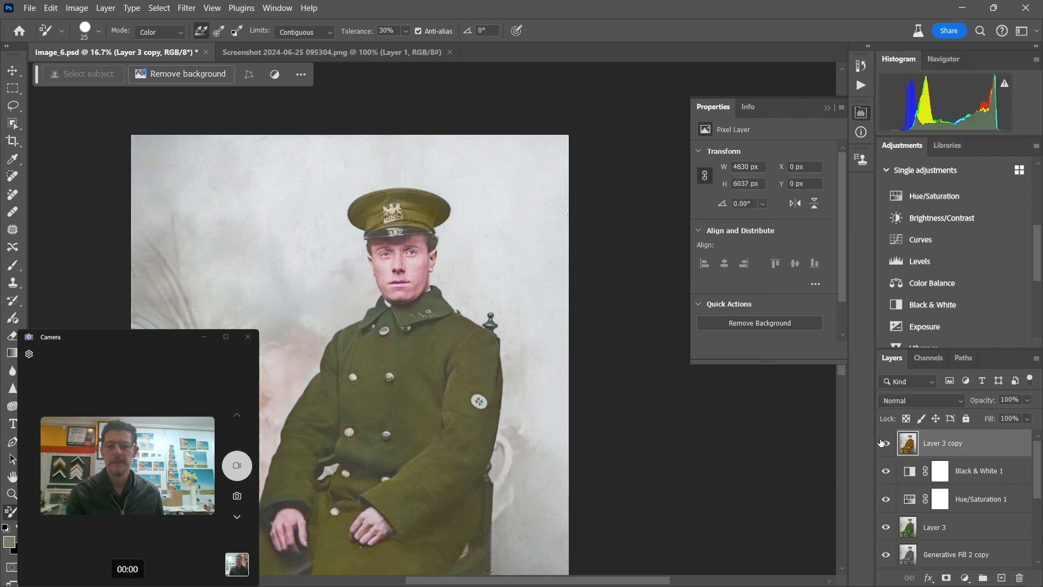
click(885, 443)
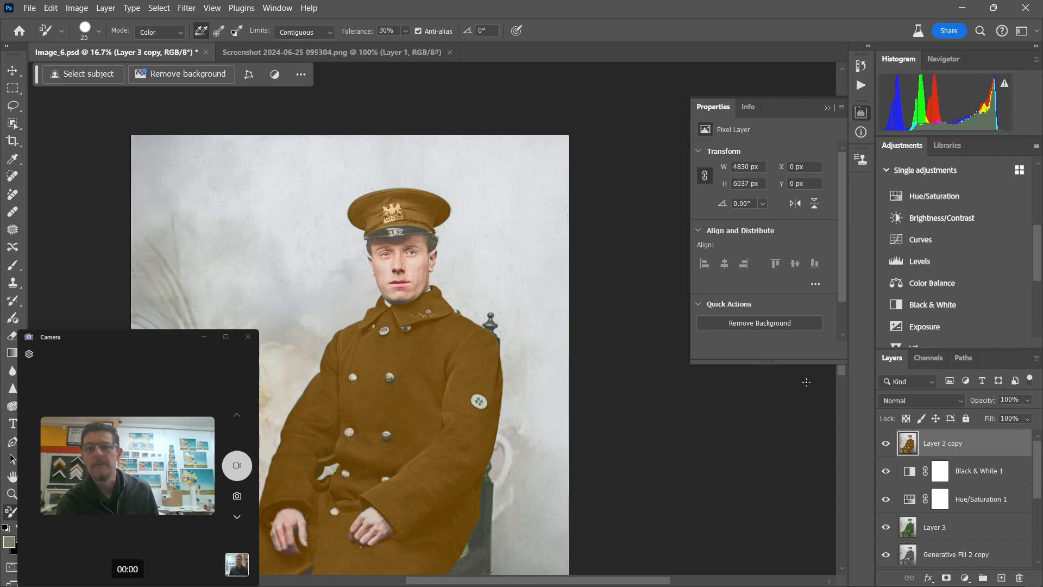
Compare the coat color in the portrait with the reference coat in the screenshot document.
click(356, 55)
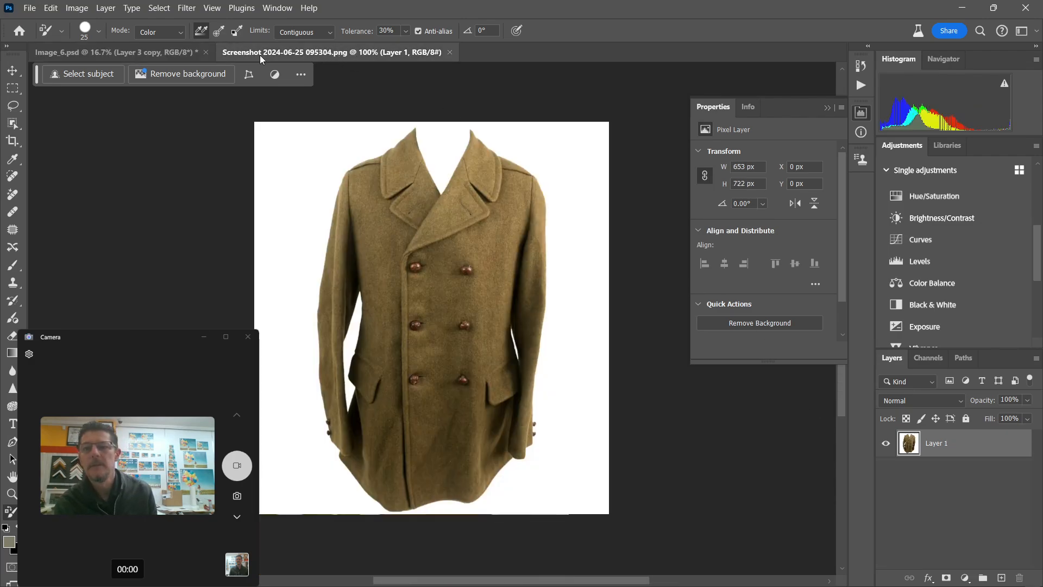
click(185, 54)
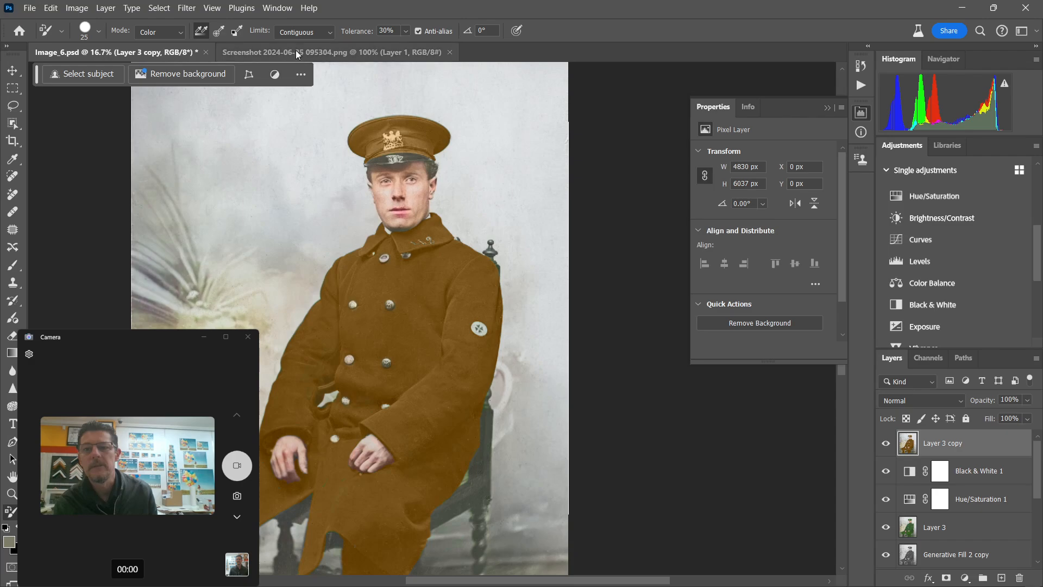
click(297, 52)
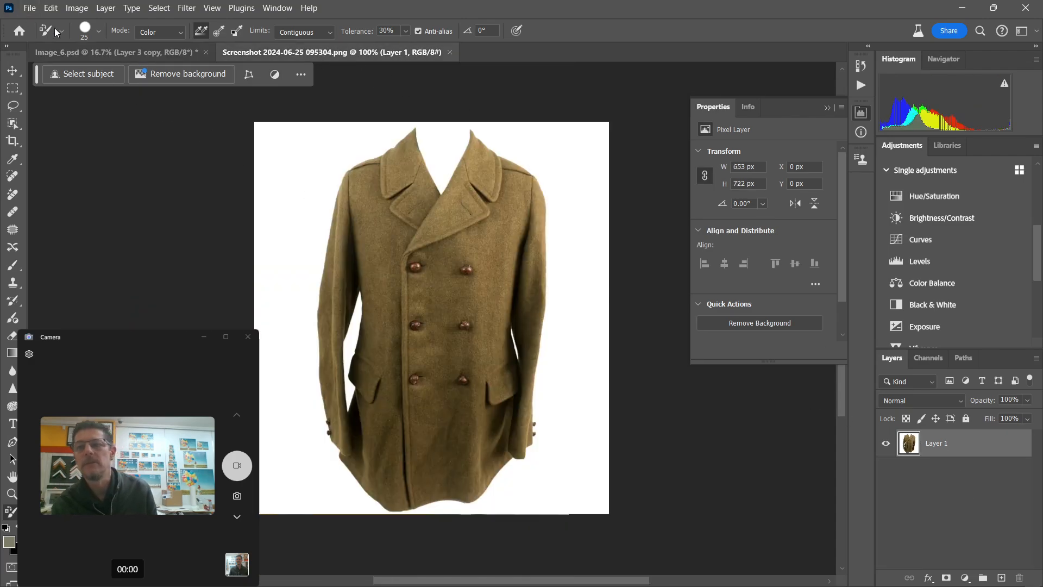
click(69, 48)
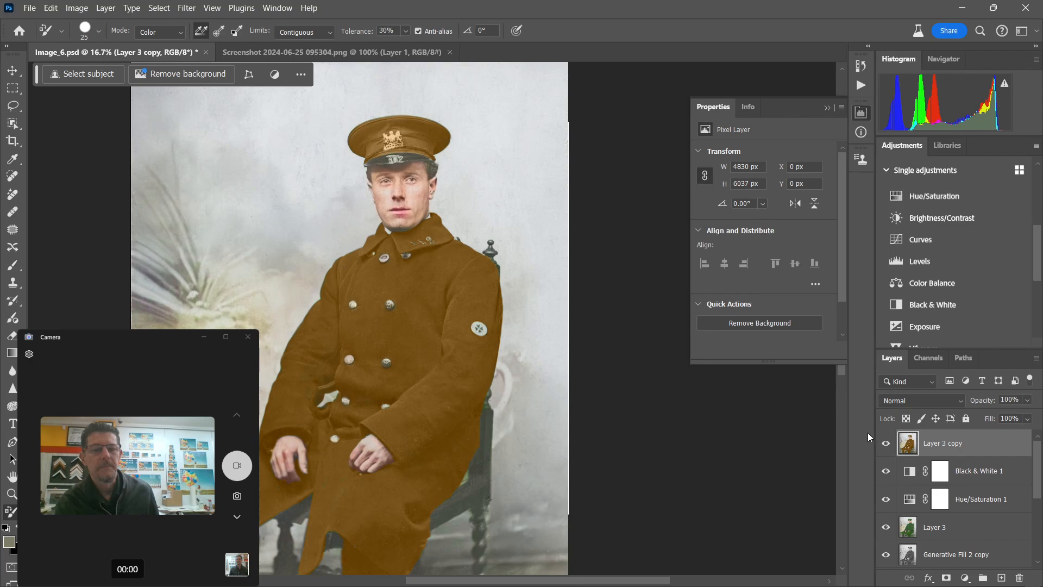
click(76, 8)
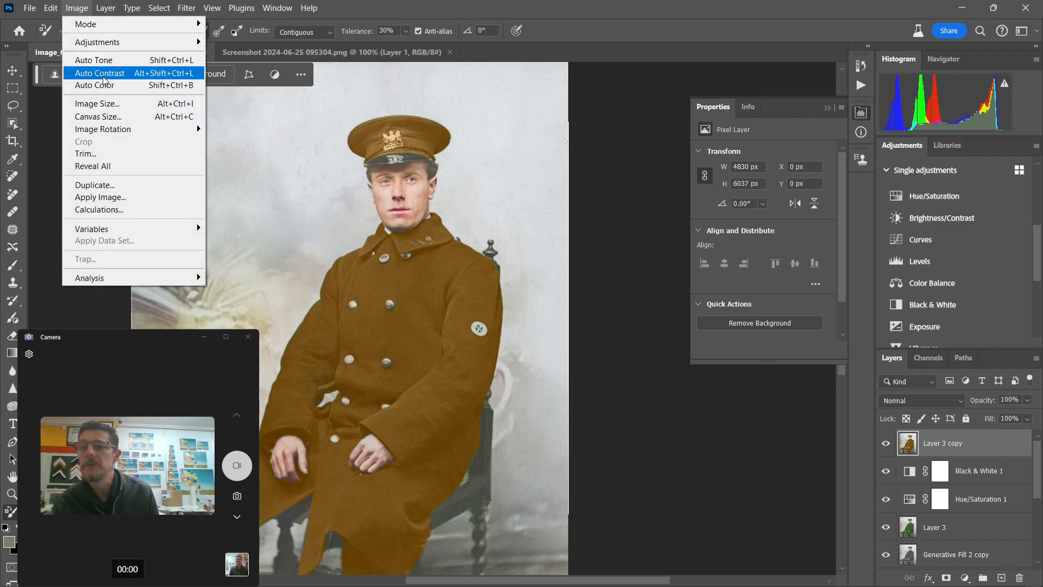
mouse_move(109, 44)
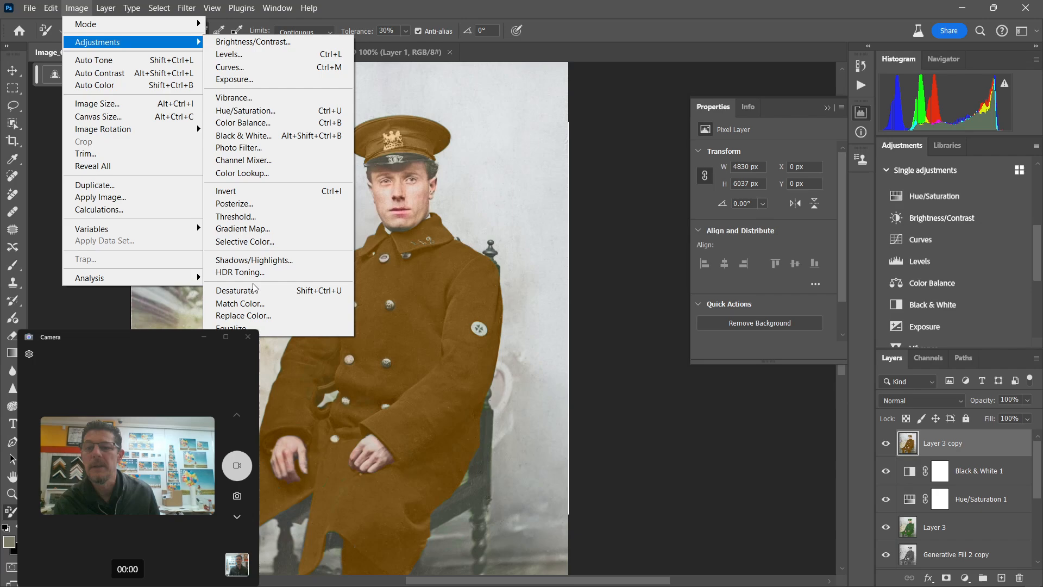
click(243, 317)
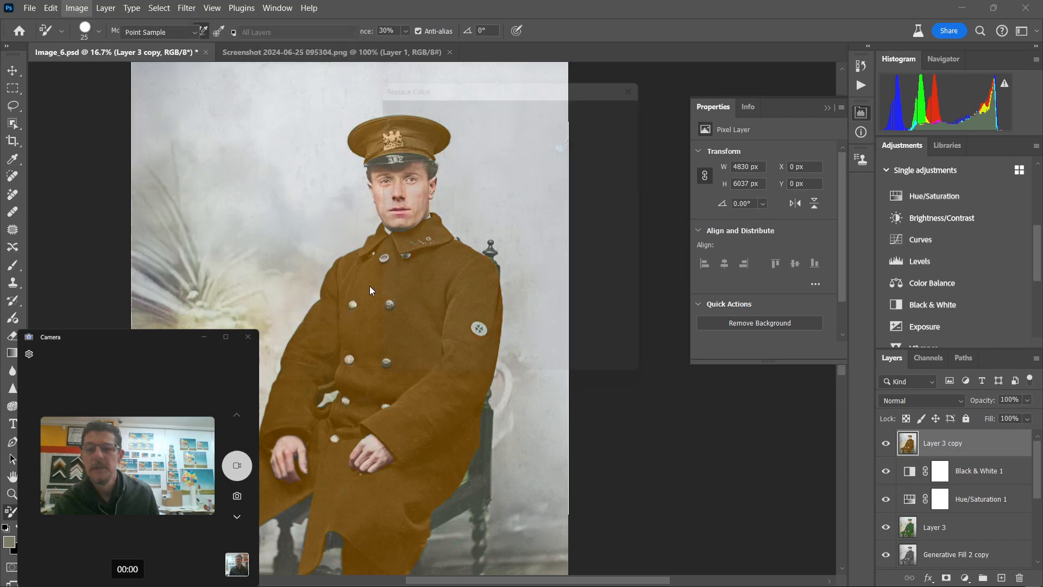
click(358, 279)
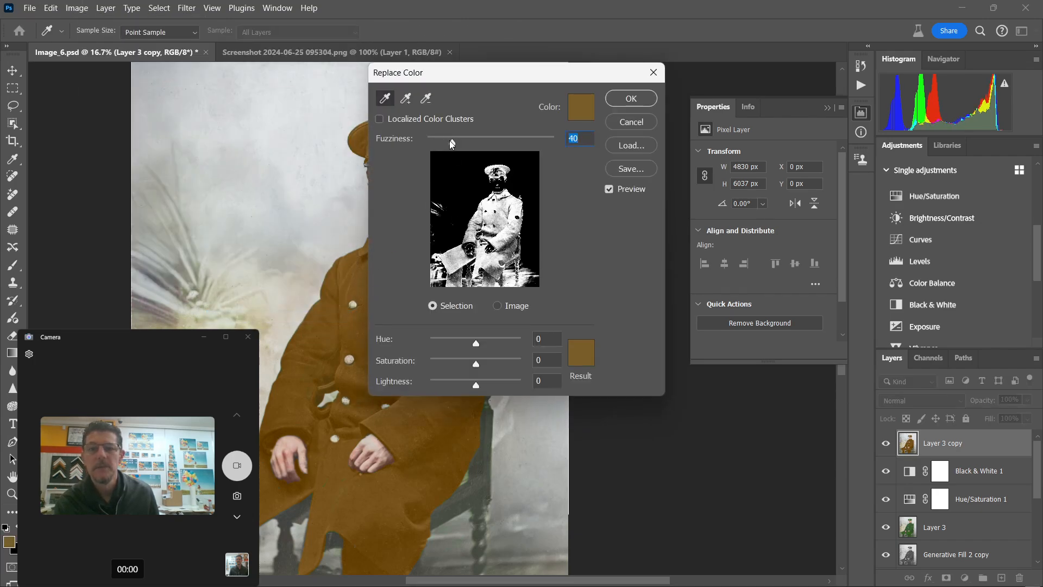
mouse_move(454, 143)
mouse_down()
mouse_move(496, 145)
mouse_move(454, 146)
mouse_up()
drag(476, 344, 480, 330)
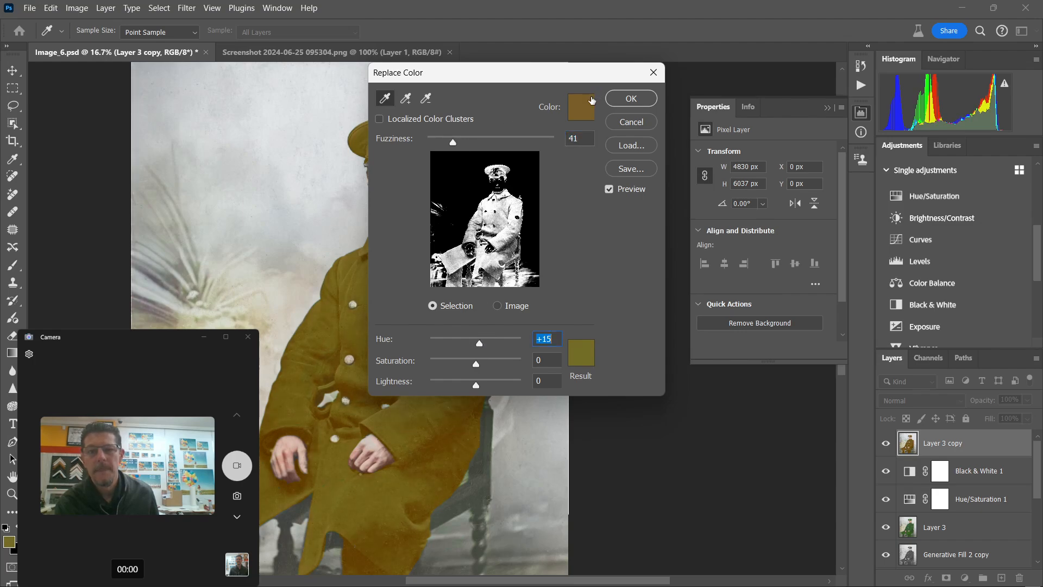
drag(462, 137, 532, 140)
drag(530, 75, 684, 99)
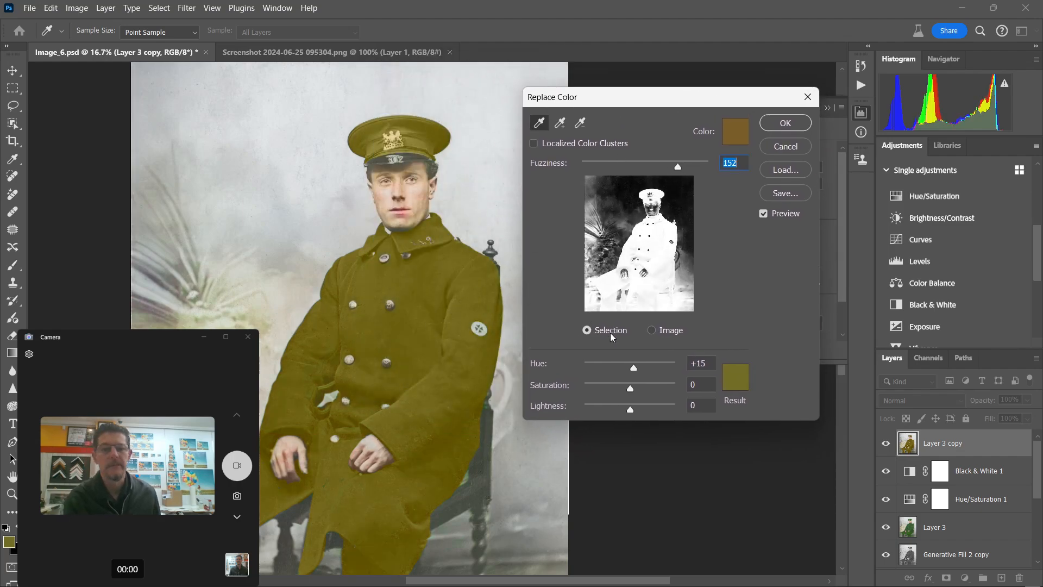
click(786, 147)
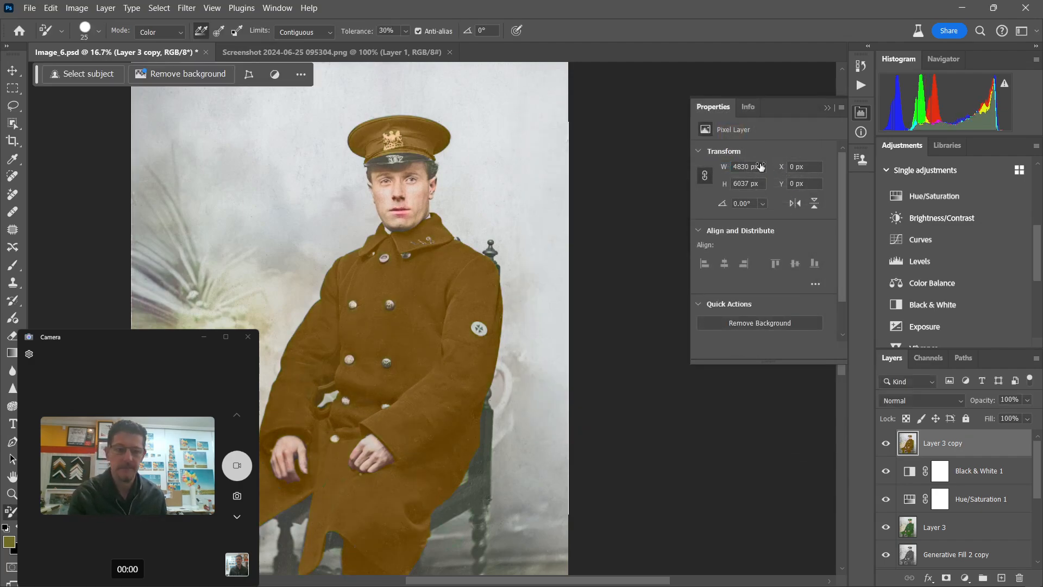
Duplicate Layer 3 copy and add a Color Balance adjustment above it with midtones at red +11, green +17 and yellow -8.
key(ctrl+j)
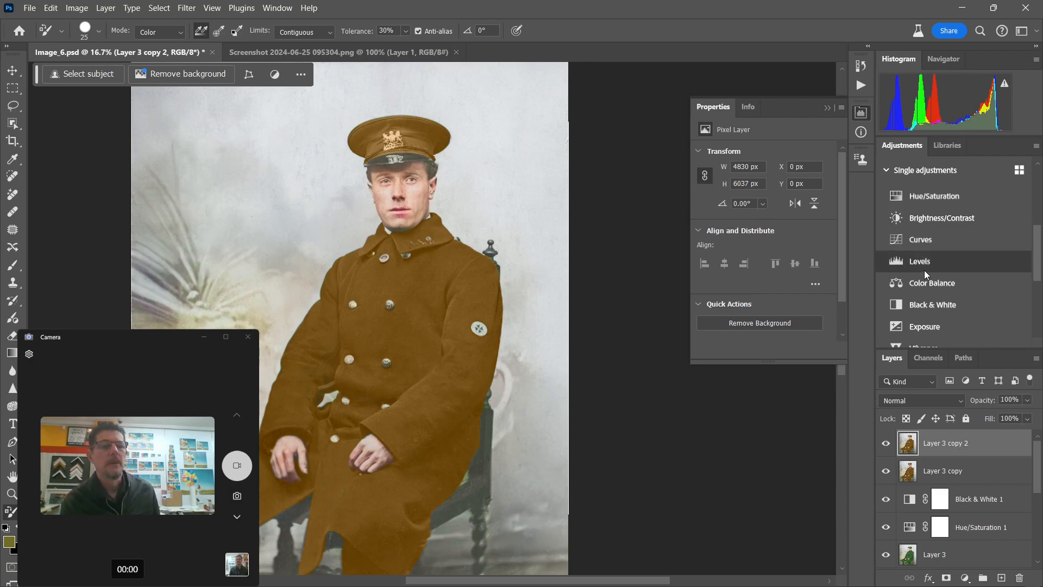
click(929, 282)
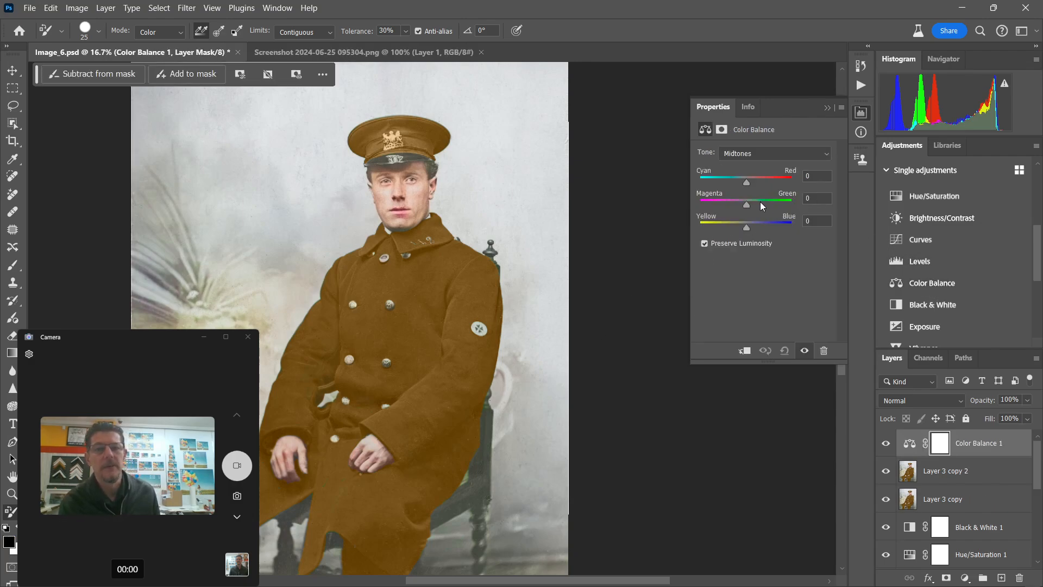
drag(747, 226, 756, 207)
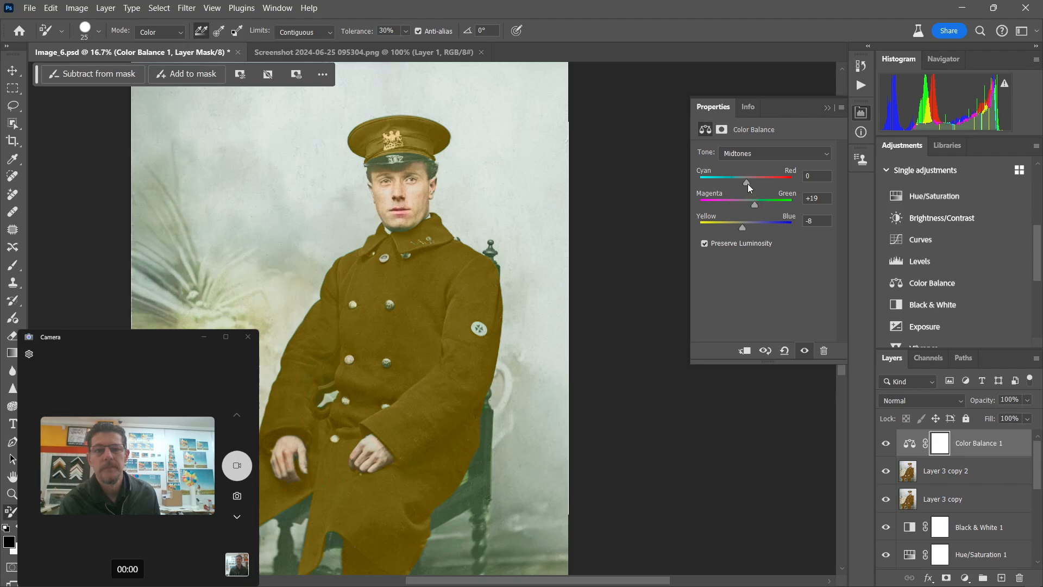
drag(748, 183, 752, 181)
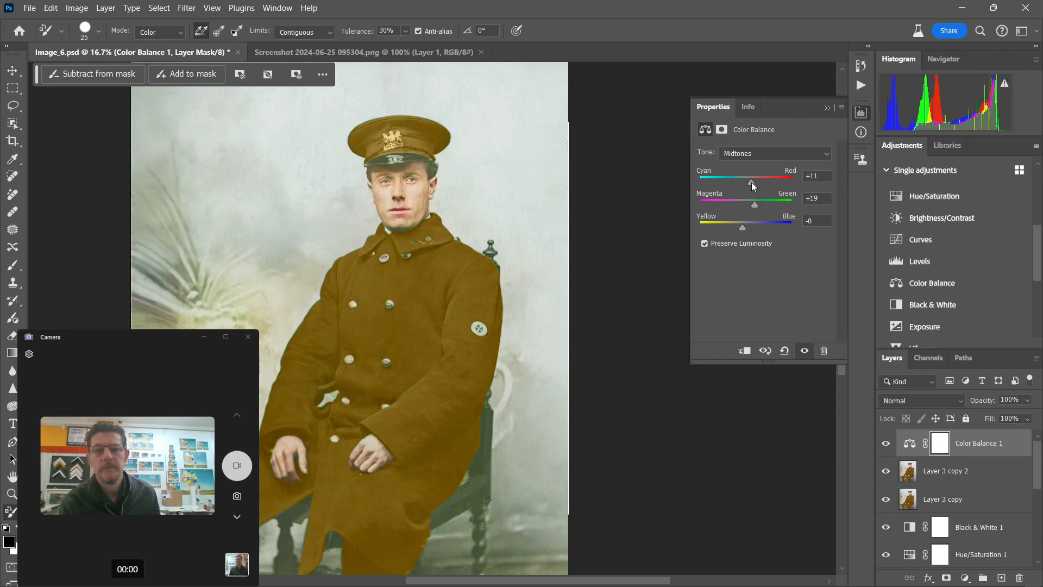
click(886, 443)
click(886, 442)
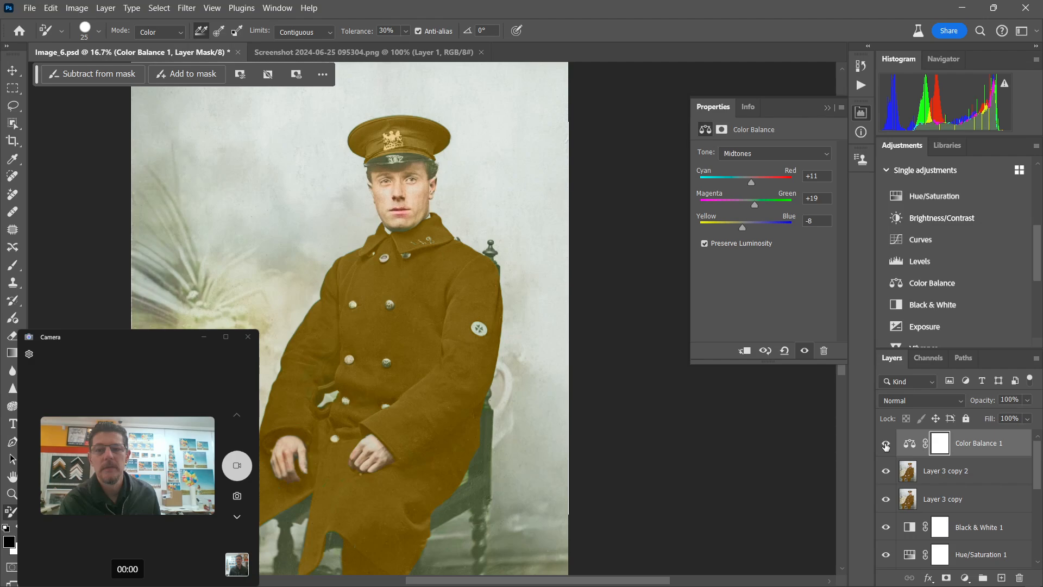
drag(754, 204, 754, 204)
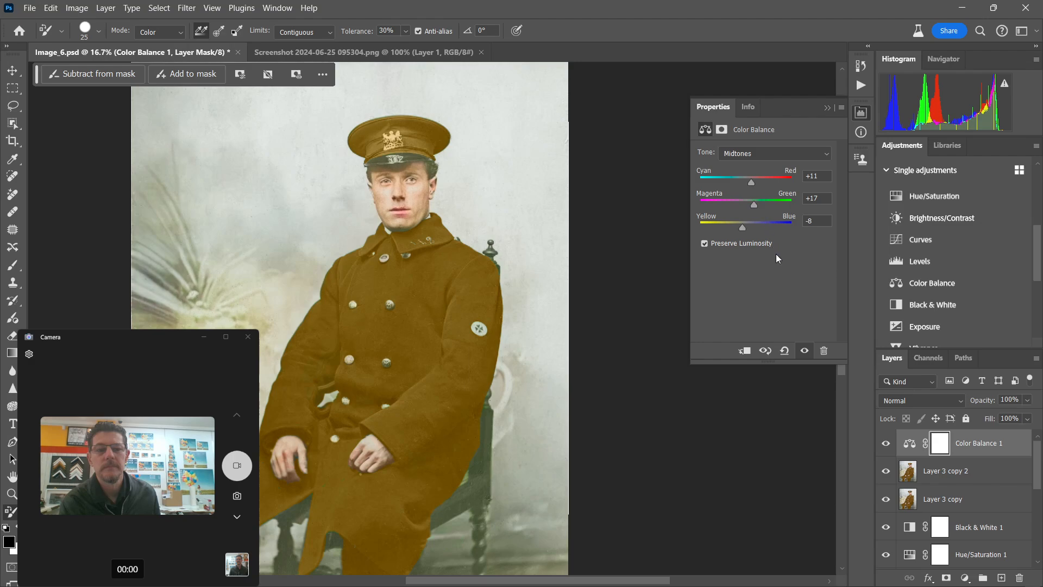
Compare the portrait with and without the Color Balance adjustment and check its coat against the reference coat.
click(886, 444)
click(886, 443)
click(886, 444)
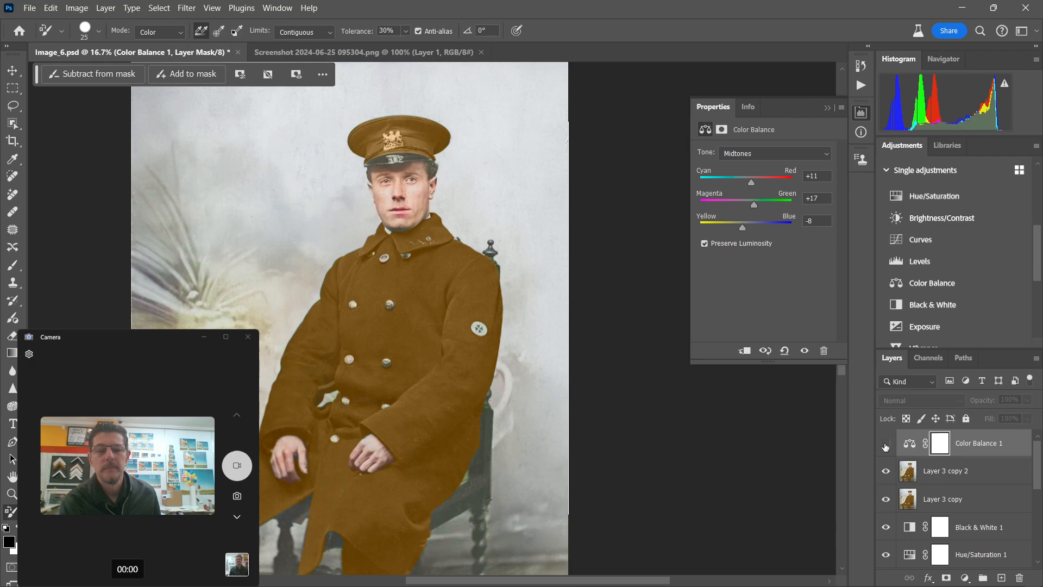
click(885, 444)
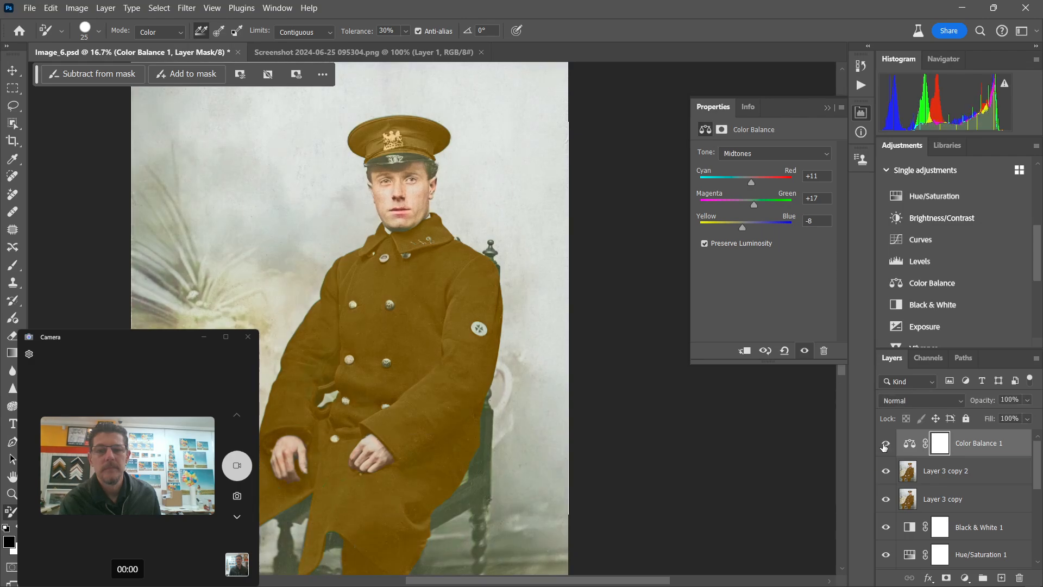
click(886, 445)
click(886, 445)
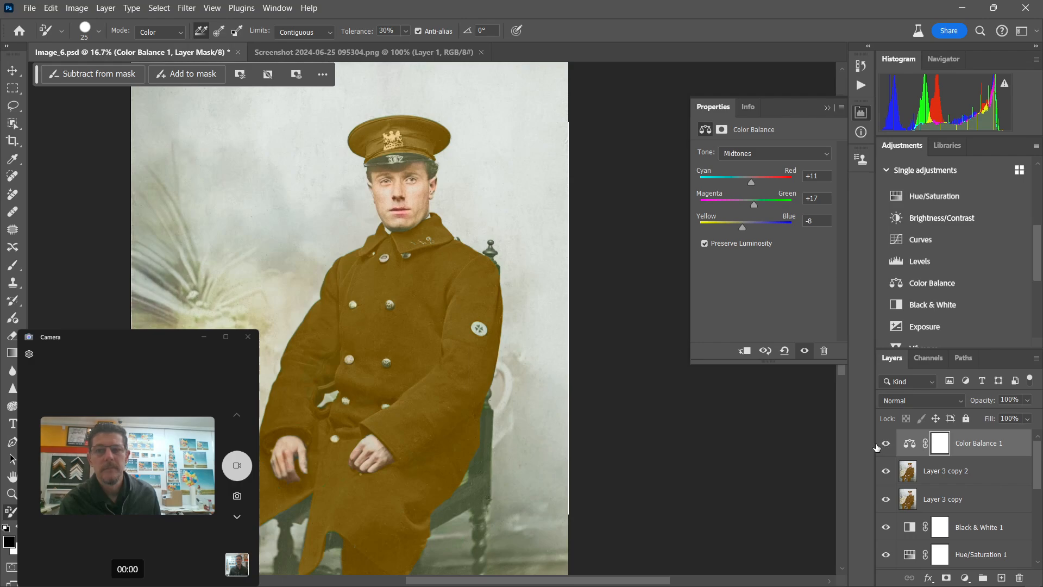
click(414, 53)
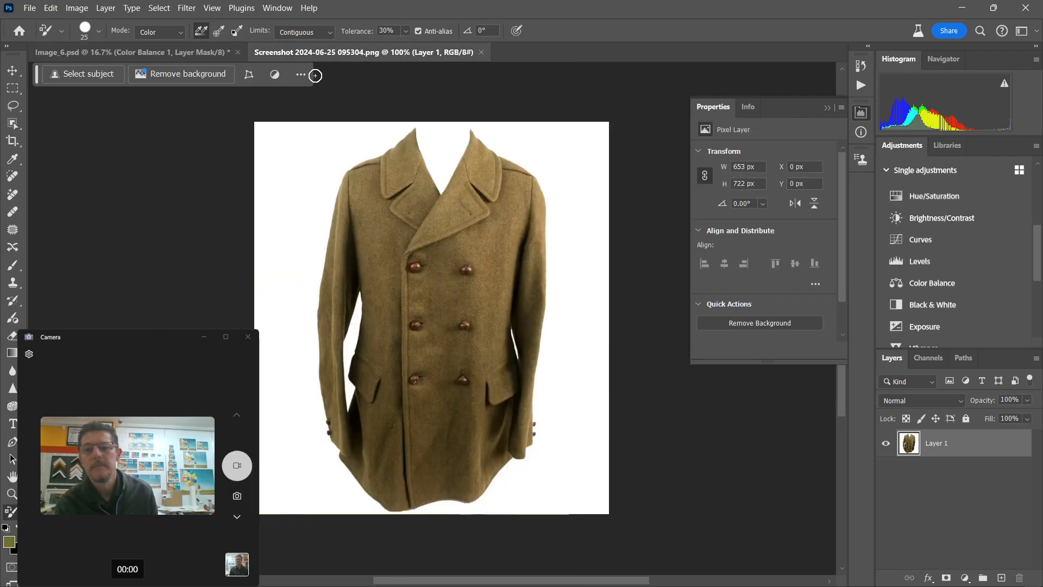
click(213, 52)
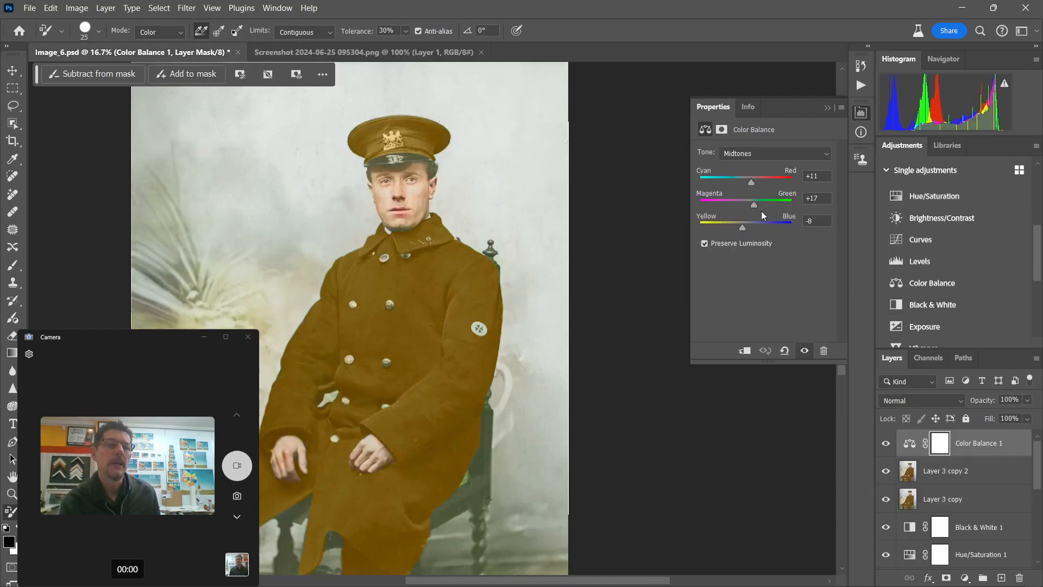
click(767, 154)
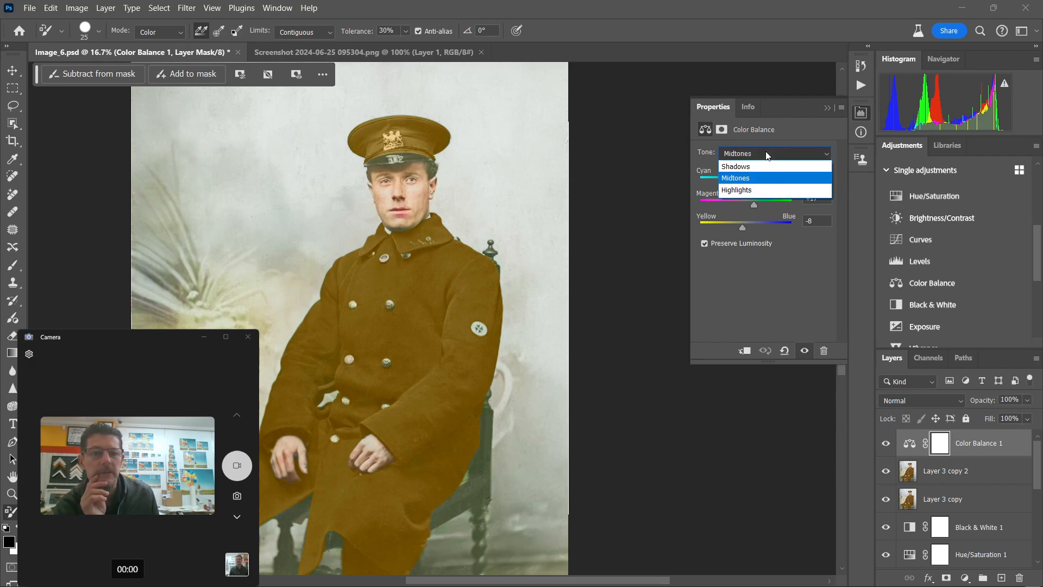
click(740, 128)
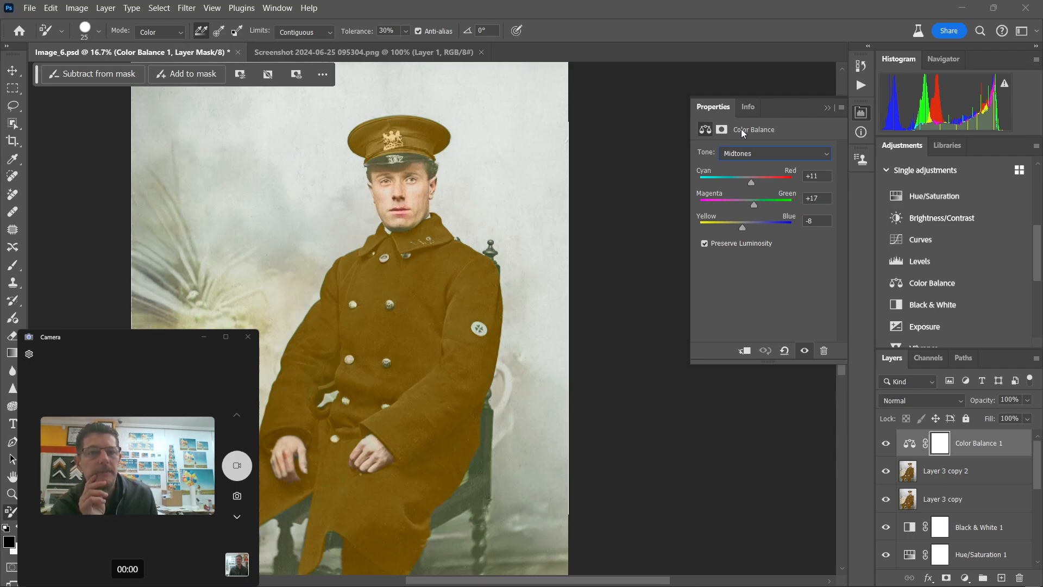
click(722, 130)
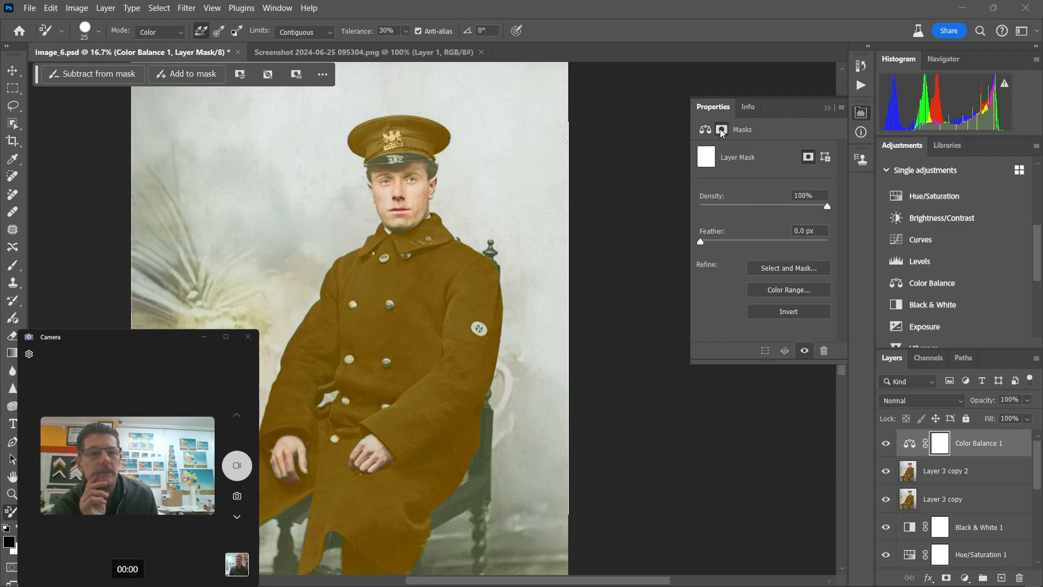
click(705, 130)
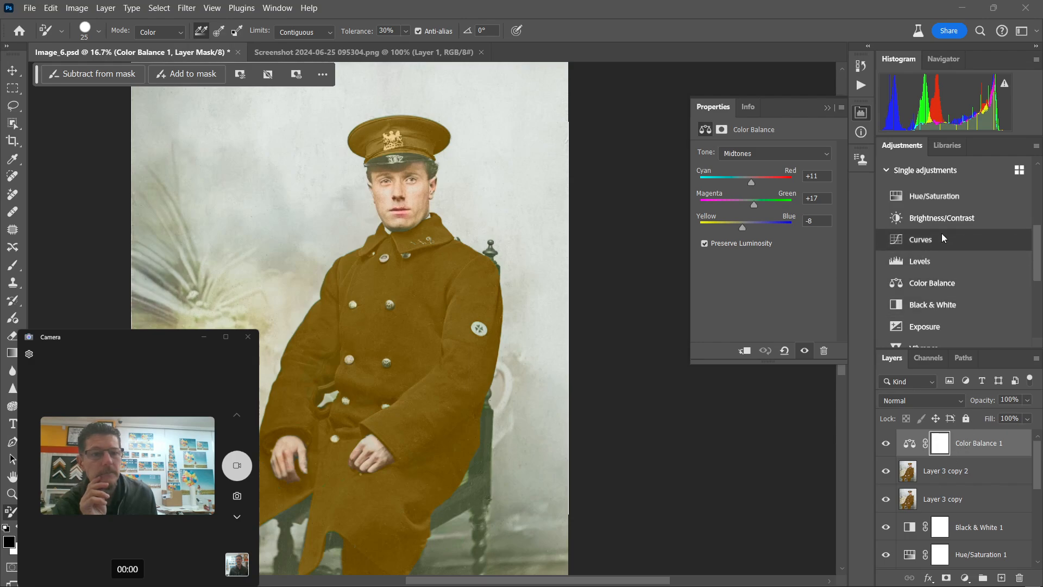
click(959, 288)
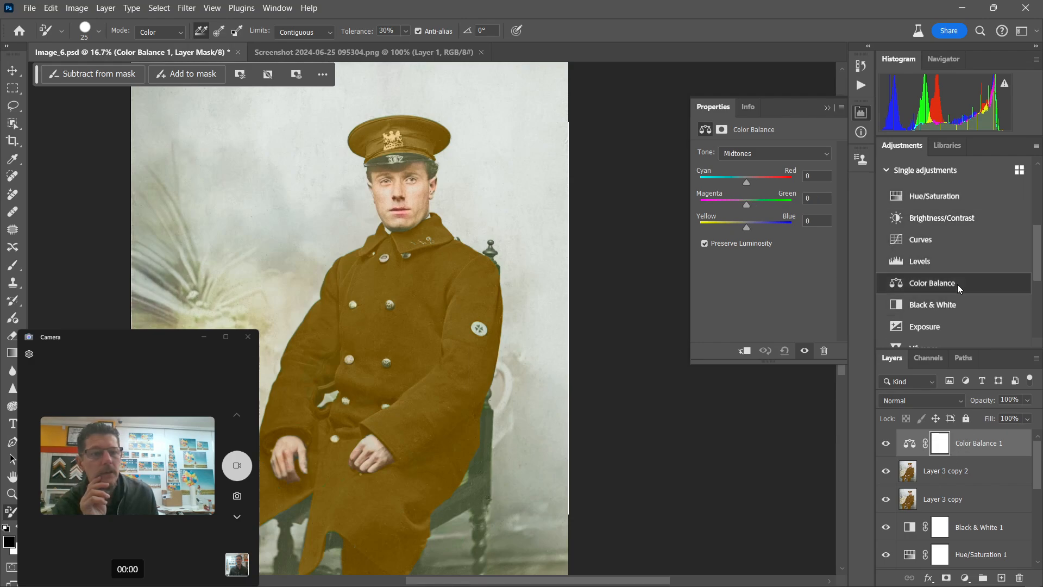
drag(986, 454, 992, 566)
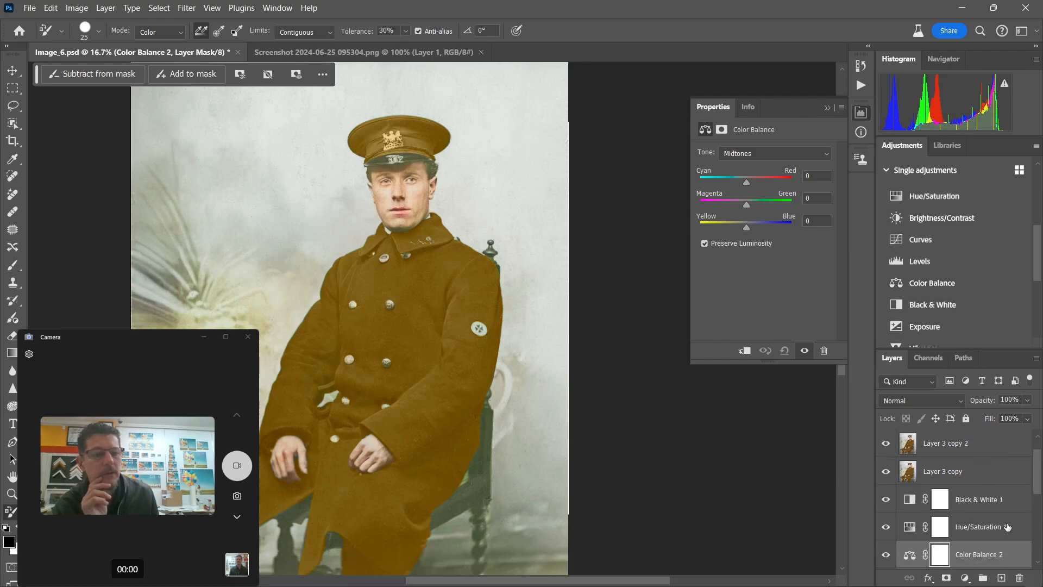
key(ctrl+z)
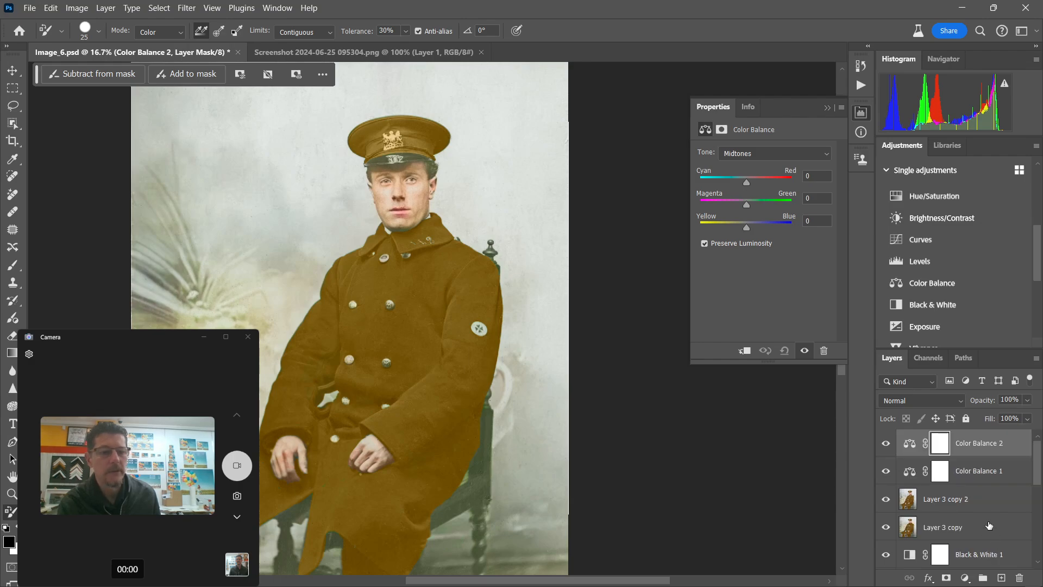
drag(961, 446, 1019, 578)
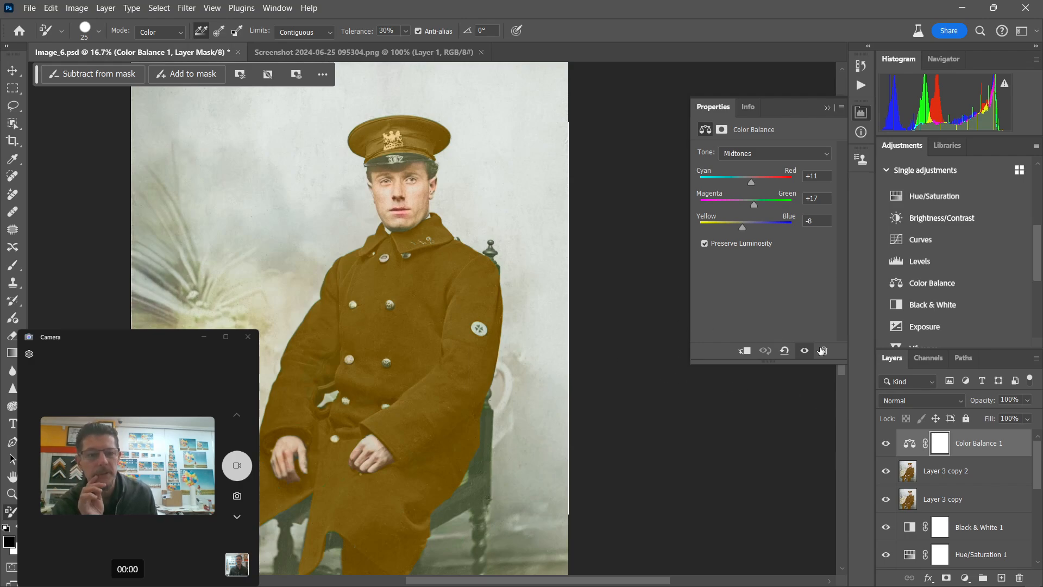
Set the blend mode of Color Balance 1 to Color and duplicate the adjustment layer.
click(913, 401)
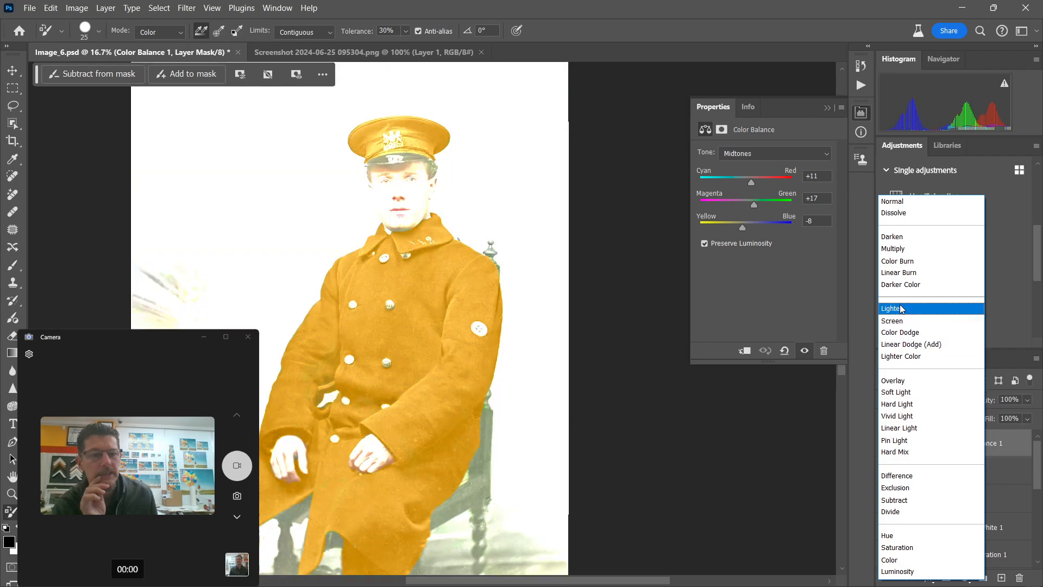
click(896, 560)
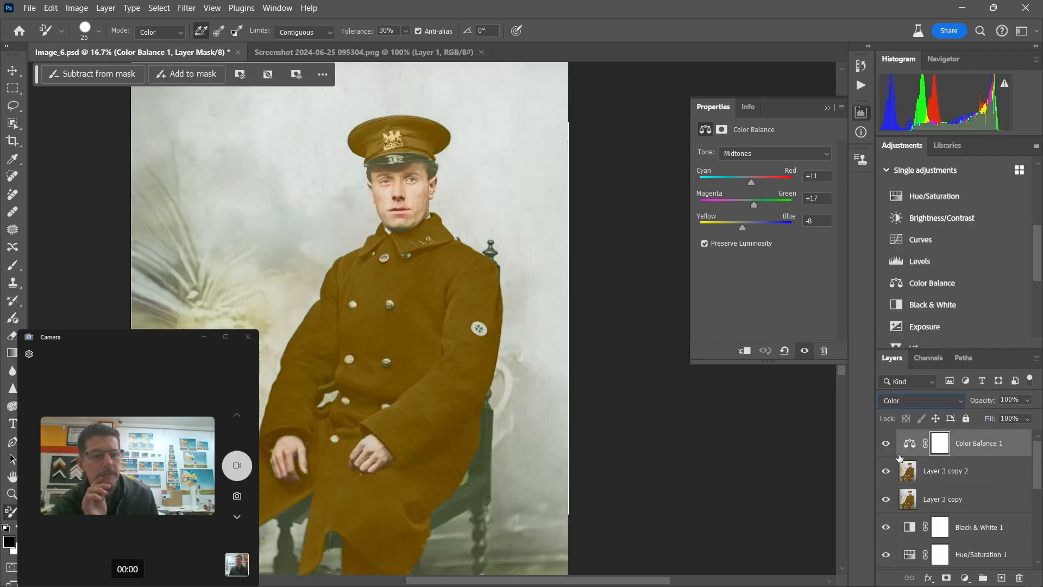
click(886, 444)
click(886, 444)
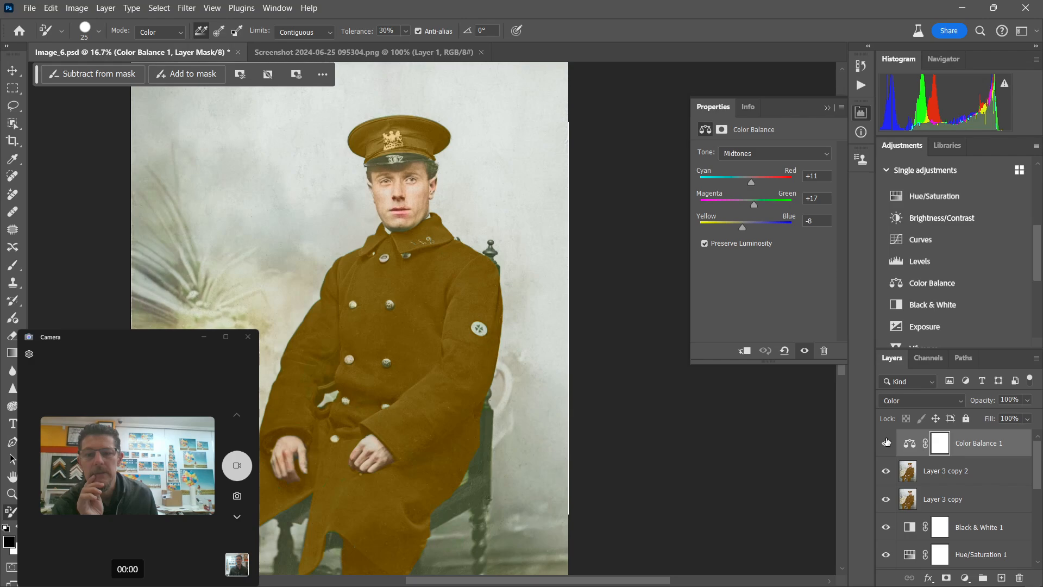
click(886, 442)
click(886, 443)
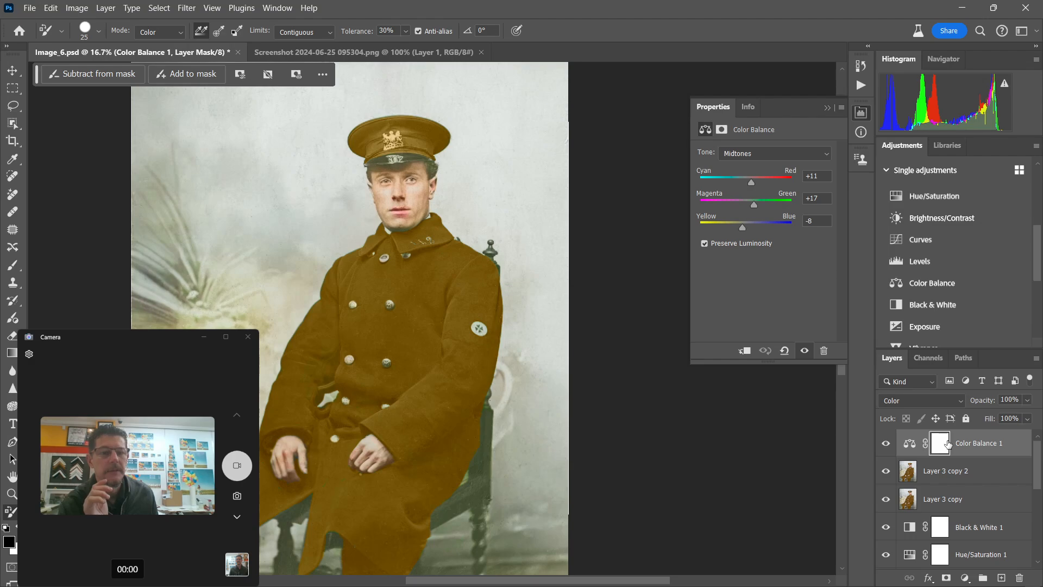
key(ctrl+j)
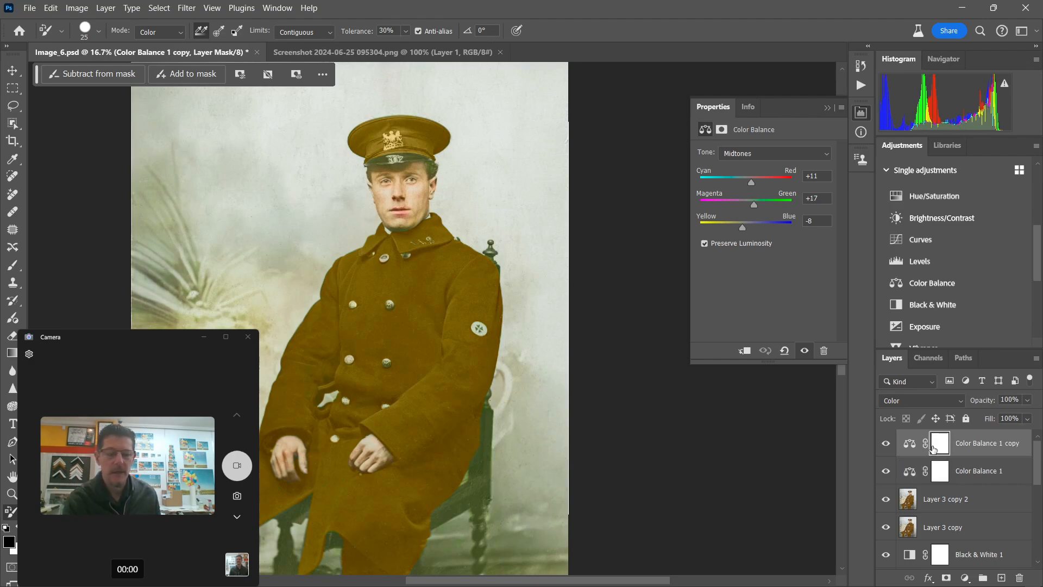
Undo the duplication of the Color Balance adjustment and merge Color Balance 1 into Layer 3 copy 2.
key(ctrl+z)
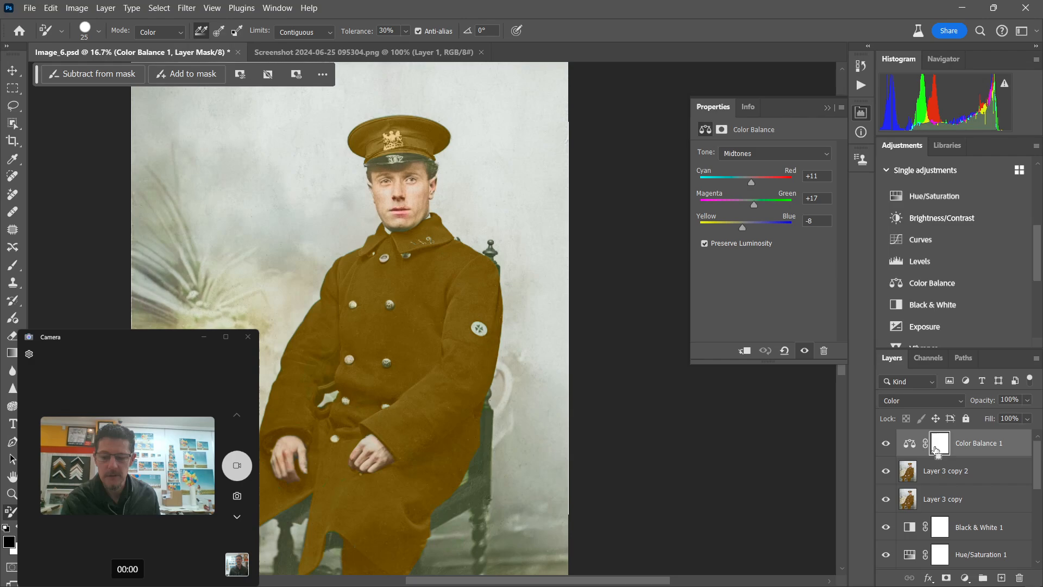
key(Delete)
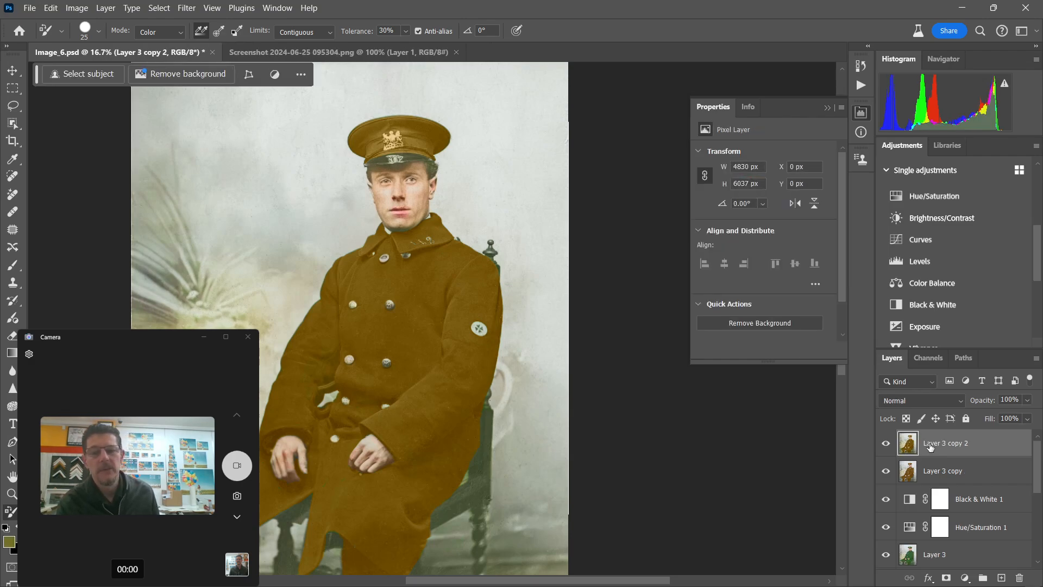
Duplicate Layer 3 copy 2, then apply Auto Tone to the duplicate at 15% opacity.
key(ctrl+j)
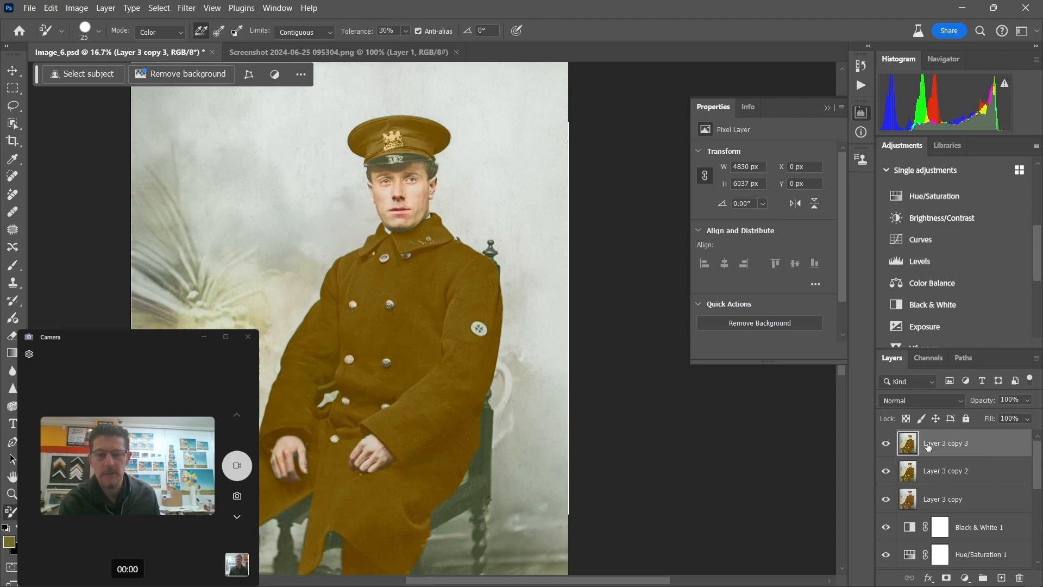
key(ctrl+shift+l)
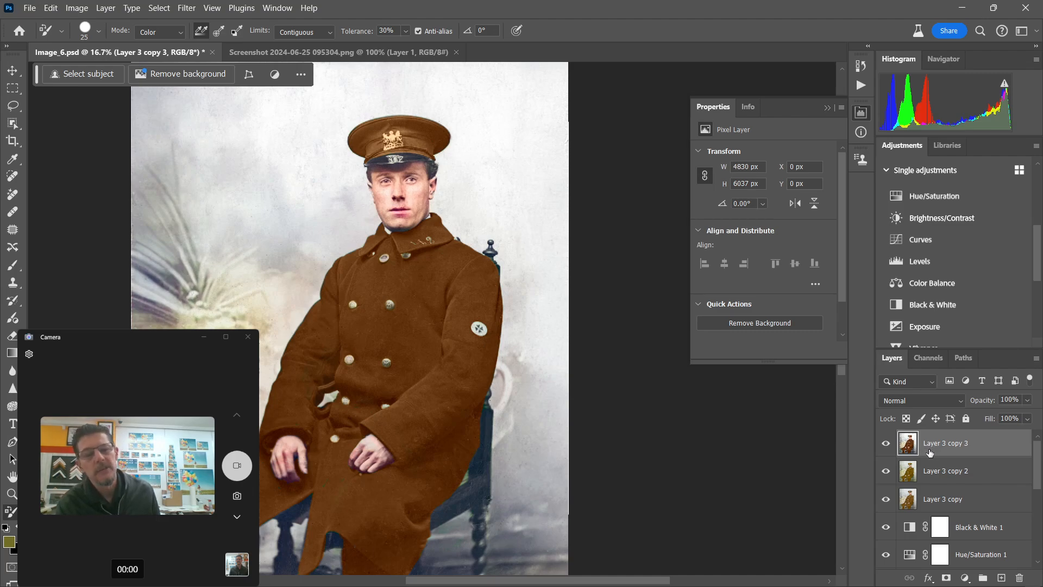
click(1024, 400)
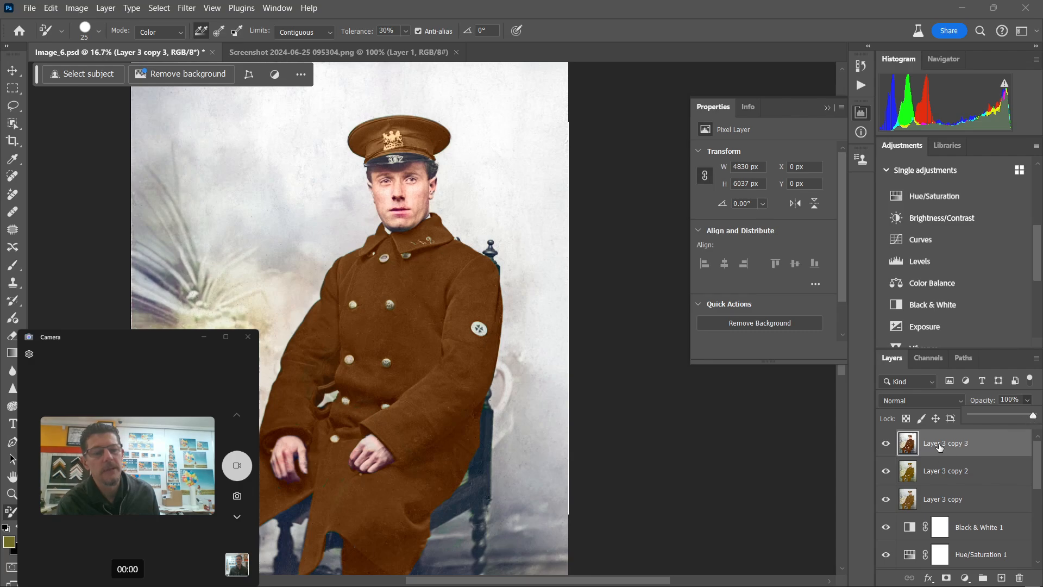
drag(1033, 415, 994, 416)
Compare the portrait with and without the Auto Tone layer and merge that layer into Layer 3 copy 2.
click(886, 443)
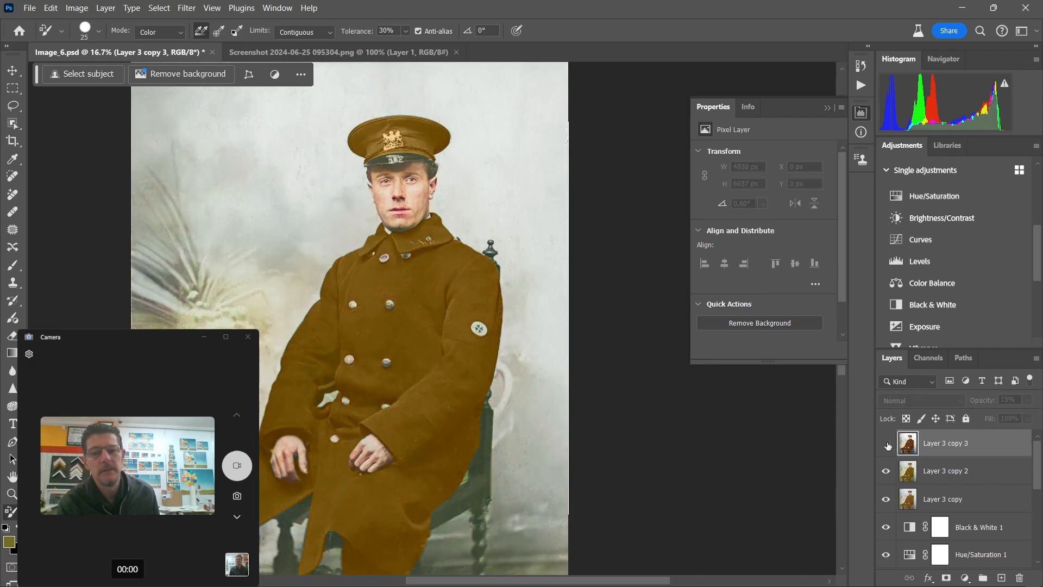
click(886, 442)
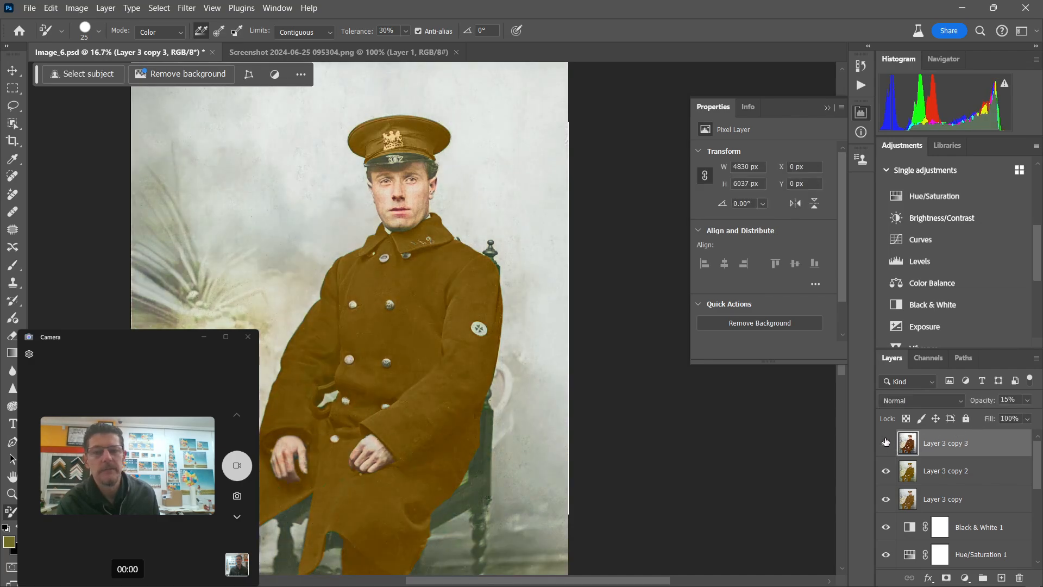
click(886, 443)
click(886, 442)
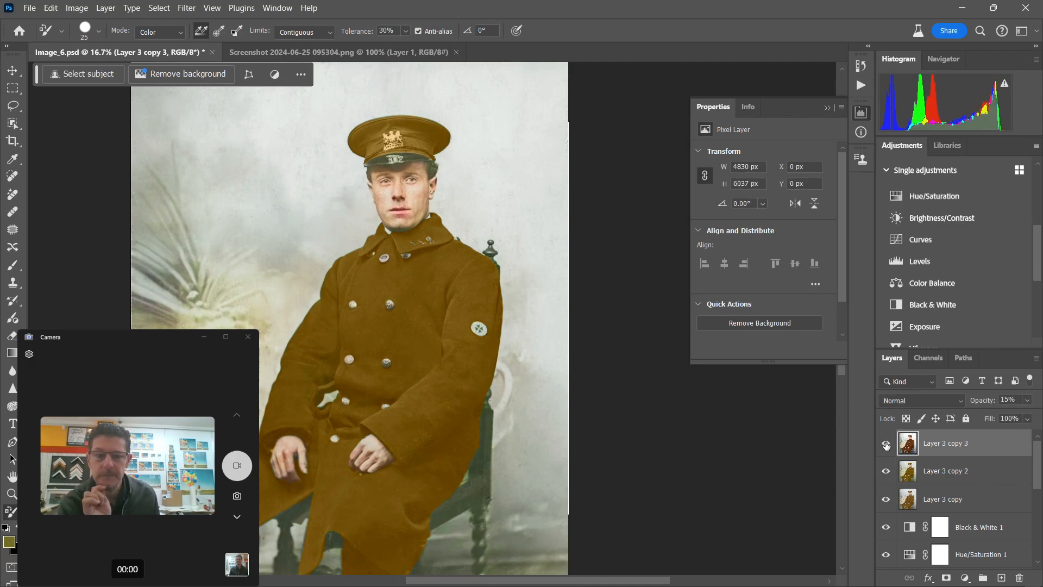
key(Delete)
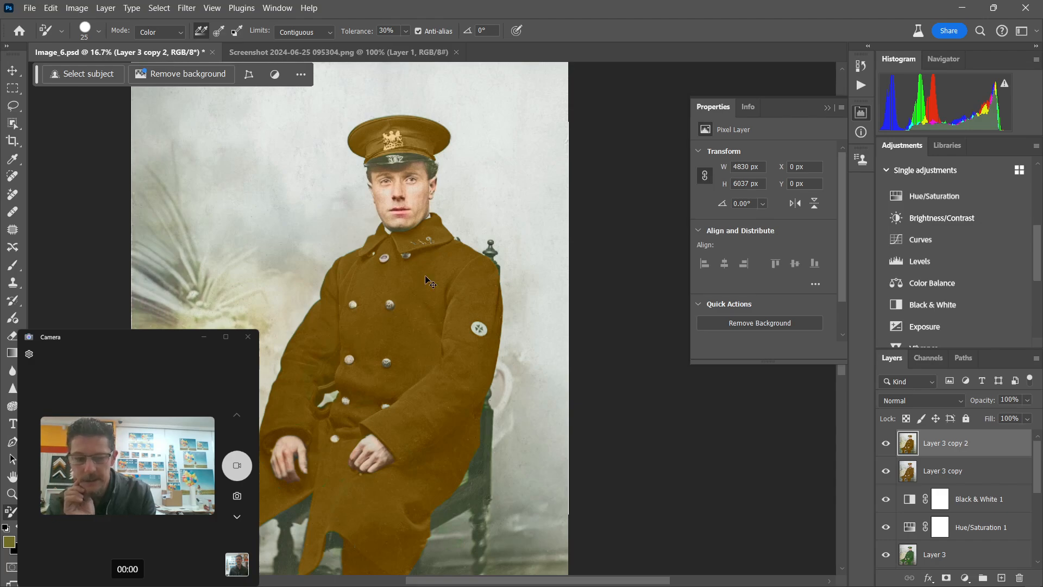
Duplicate Layer 3 copy 2 and start Replace Color on the duplicate with the coat's brown sampled below the collar.
key(ctrl+j)
click(76, 8)
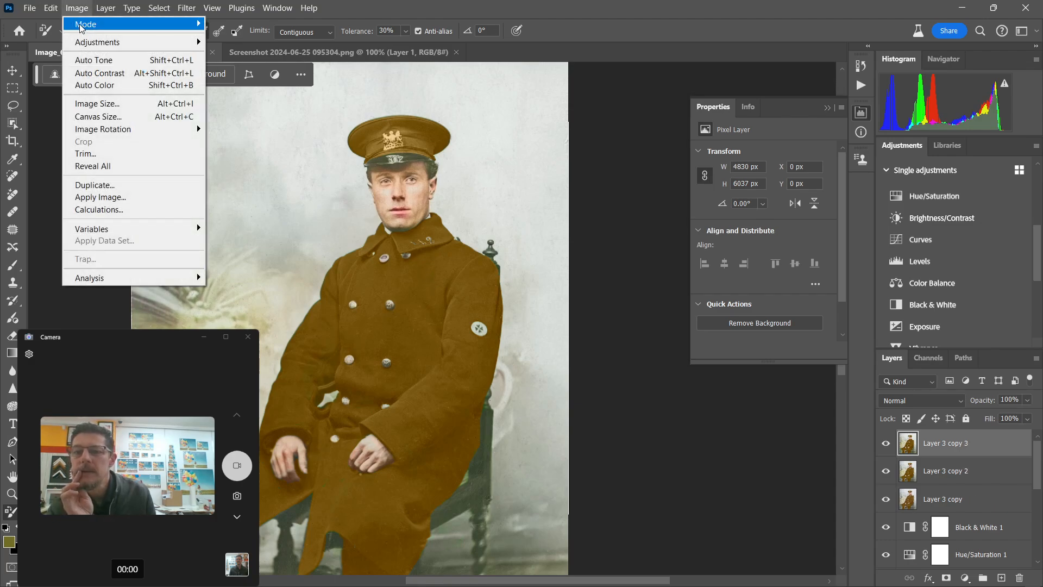
mouse_move(101, 47)
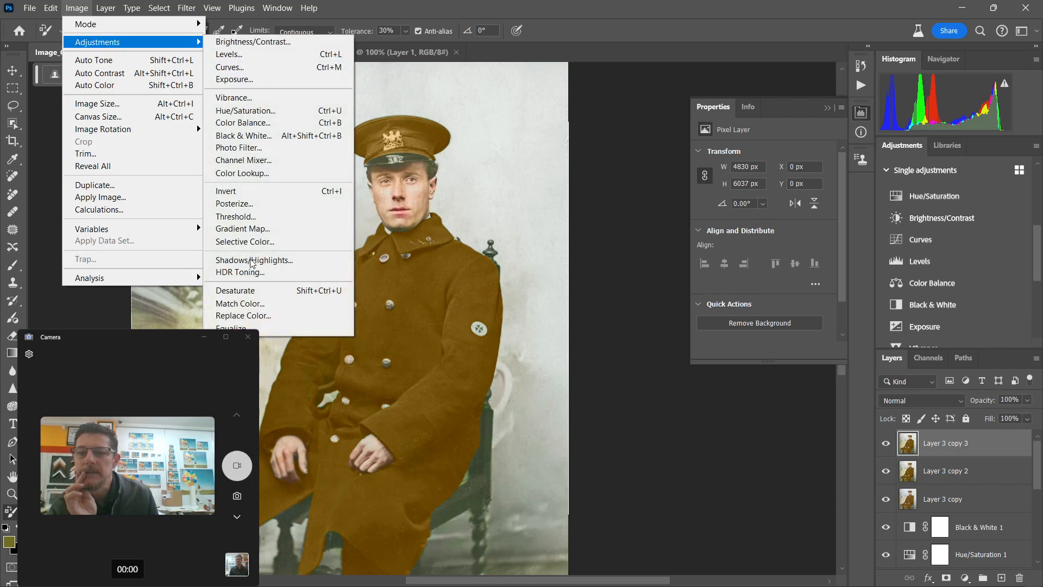
click(243, 315)
click(408, 282)
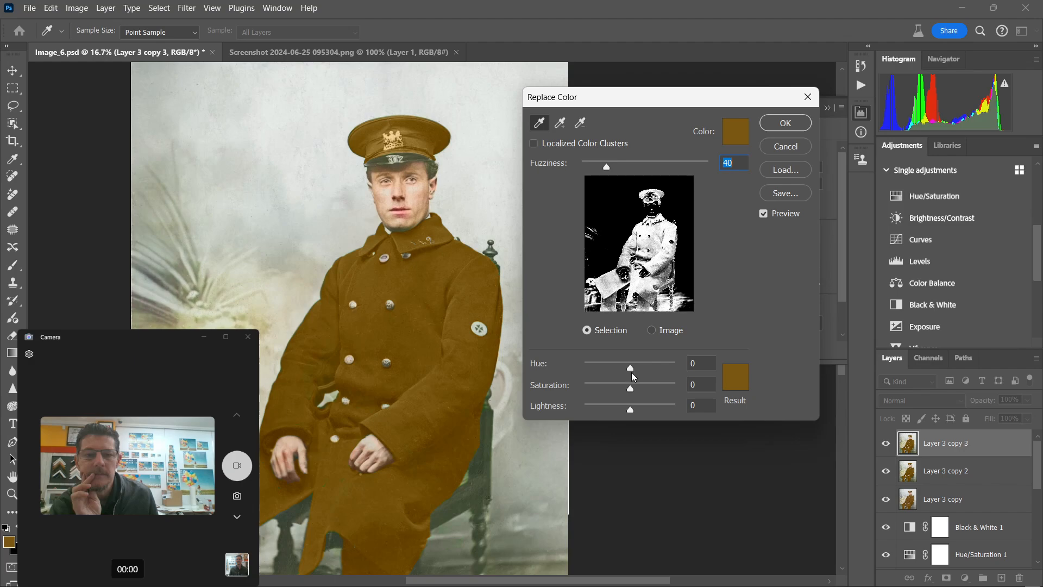
Set the sampled coat color's hue shift to 4 and apply the color replacement.
drag(632, 370, 633, 367)
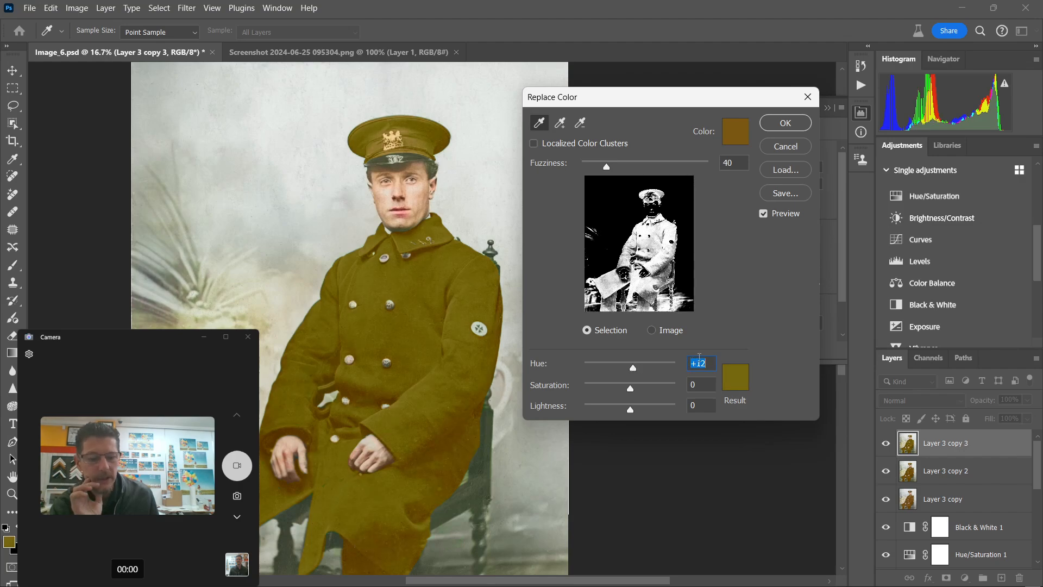
click(699, 359)
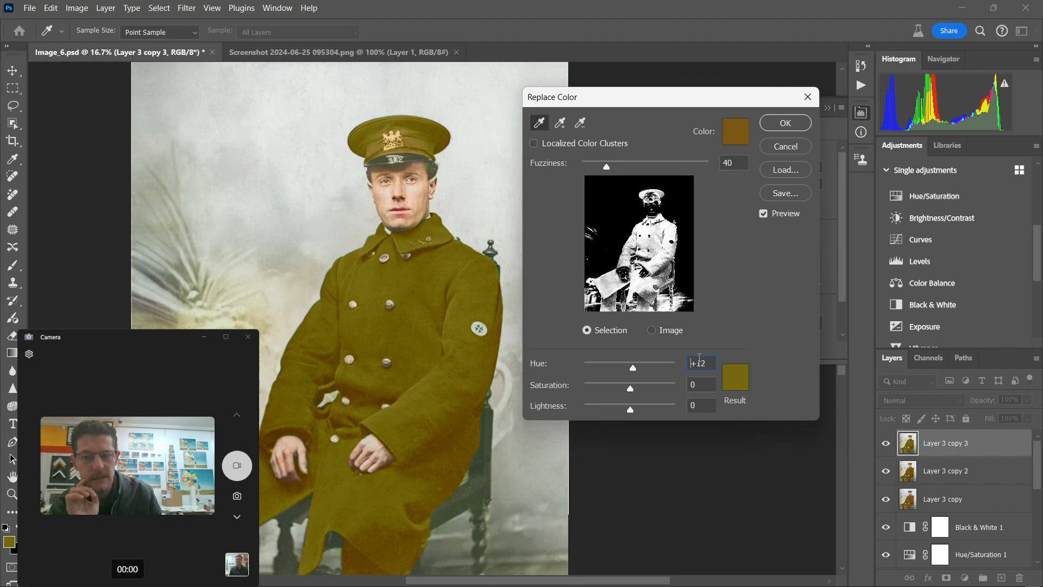
double_click(699, 359)
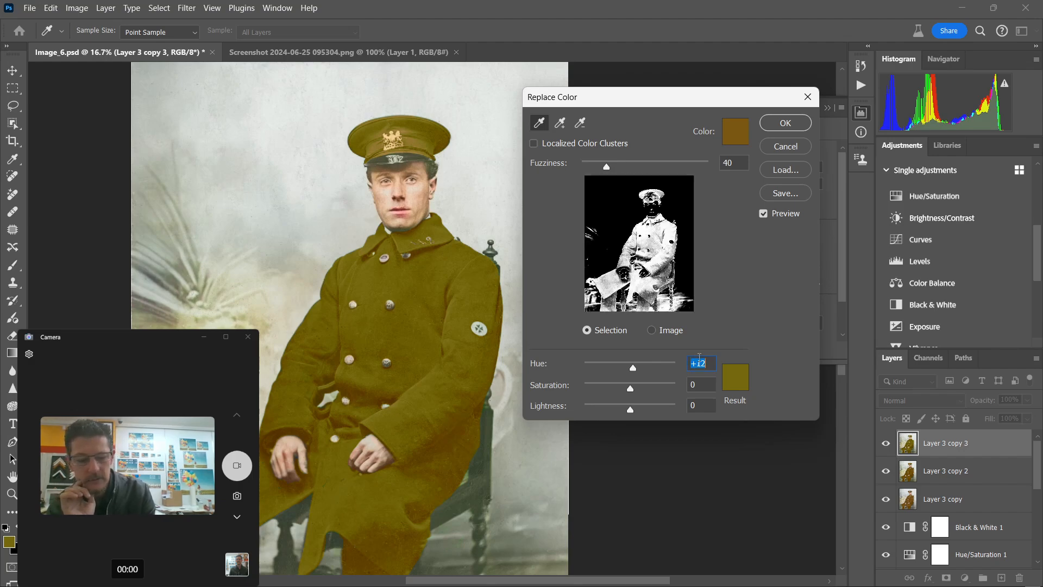
key(Left)
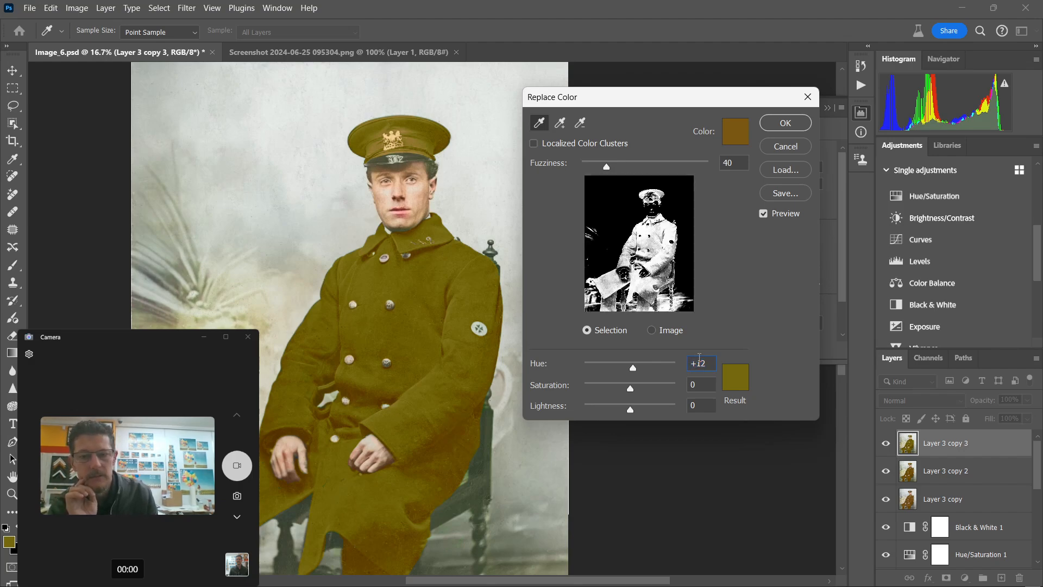
double_click(699, 359)
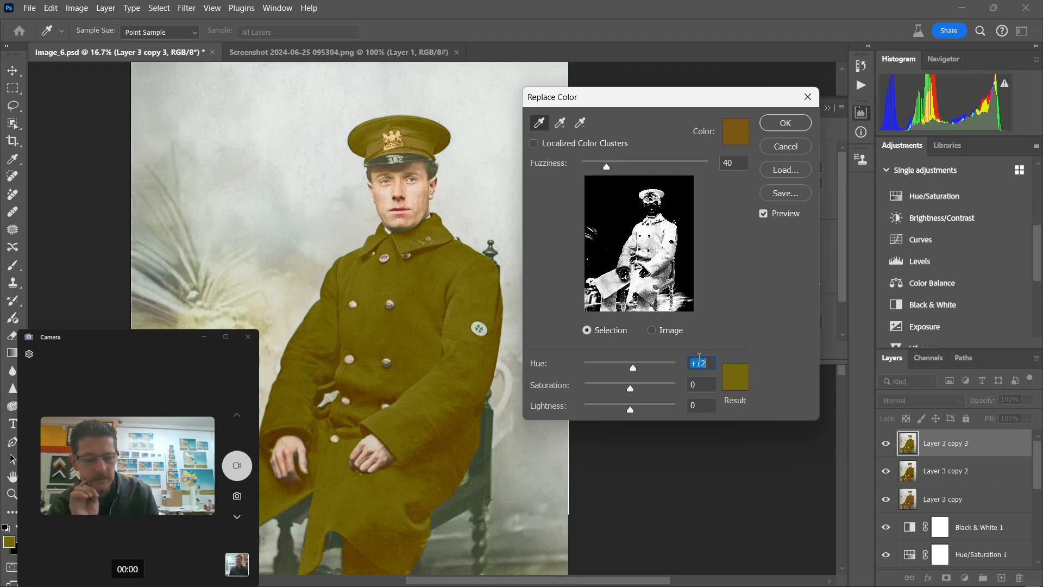
text(4)
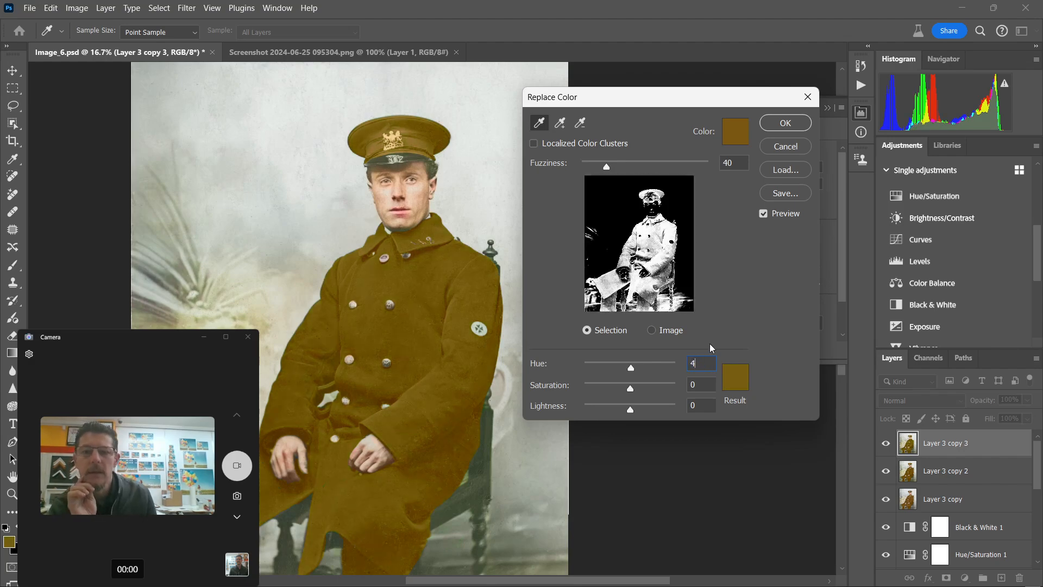
click(782, 124)
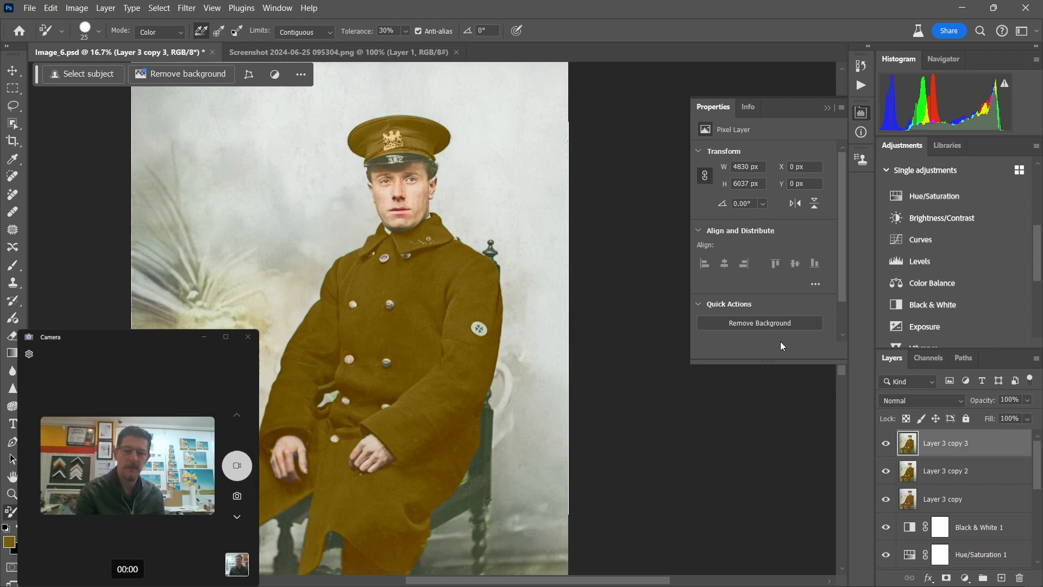
Duplicate Layer 3 copy 3 and sample a skin tone from the soldier's face between the nose and mouth.
key(ctrl+minus)
key(ctrl+minus)
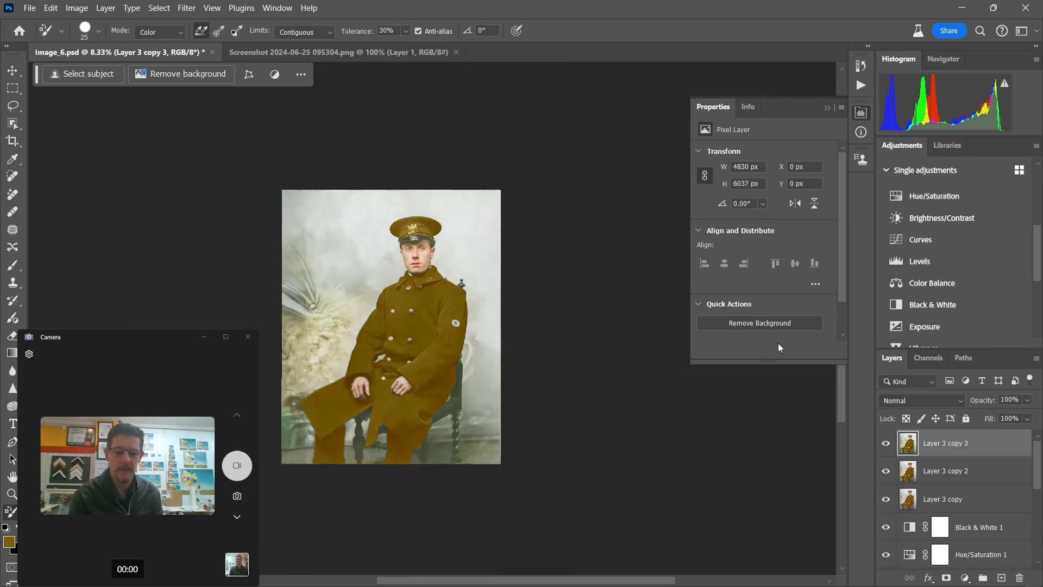
key(ctrl+plus)
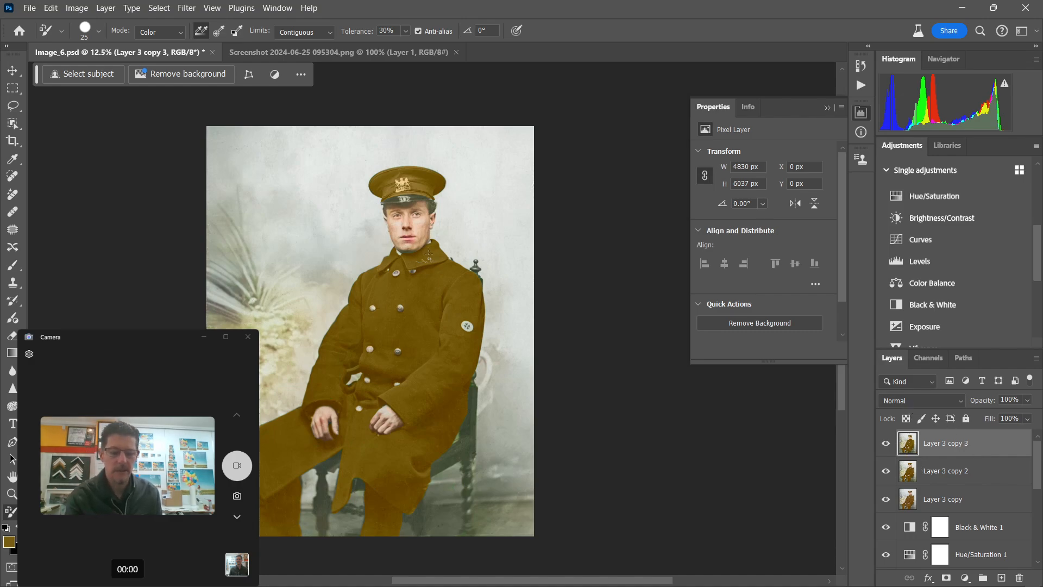
scroll(428, 254, up, 2)
key(ctrl+j)
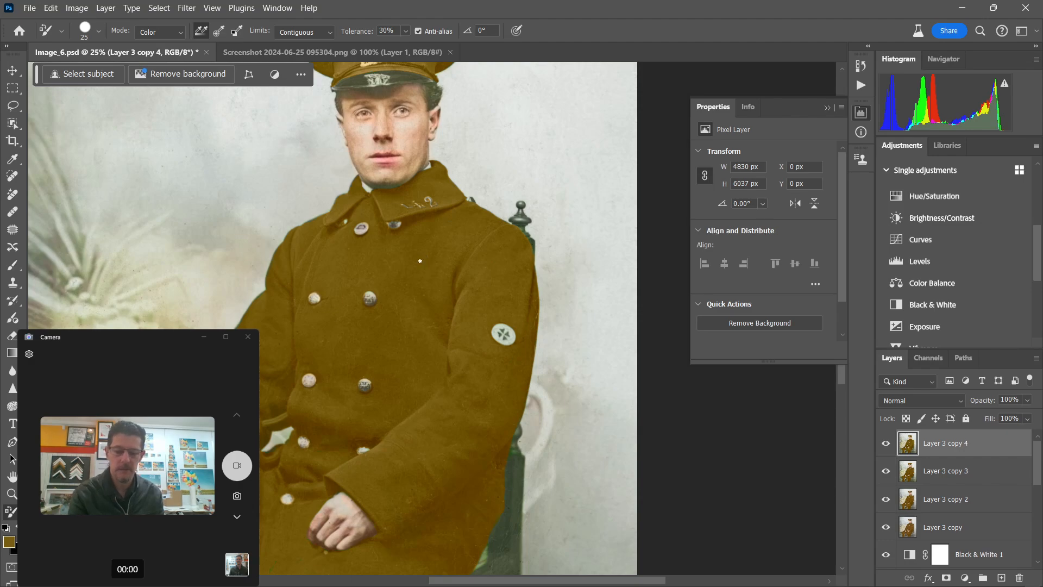
key(ctrl+plus)
drag(449, 217, 467, 381)
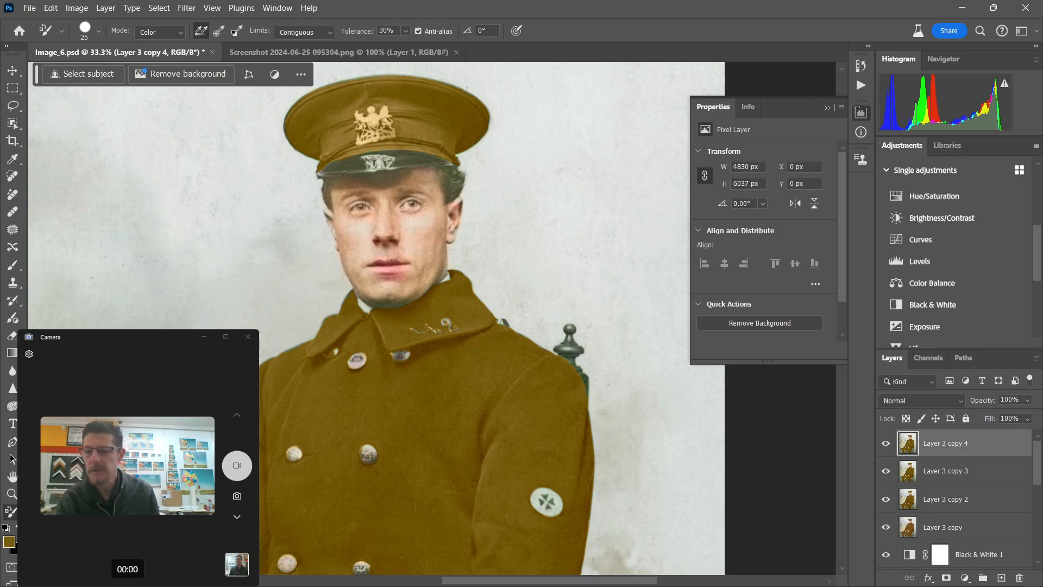
key(alt)
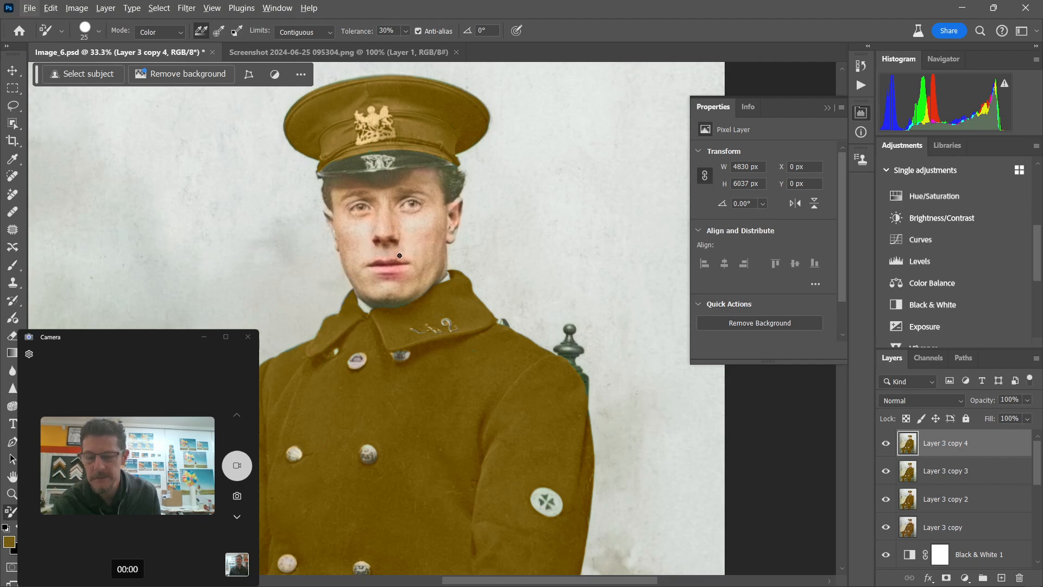
key(alt)
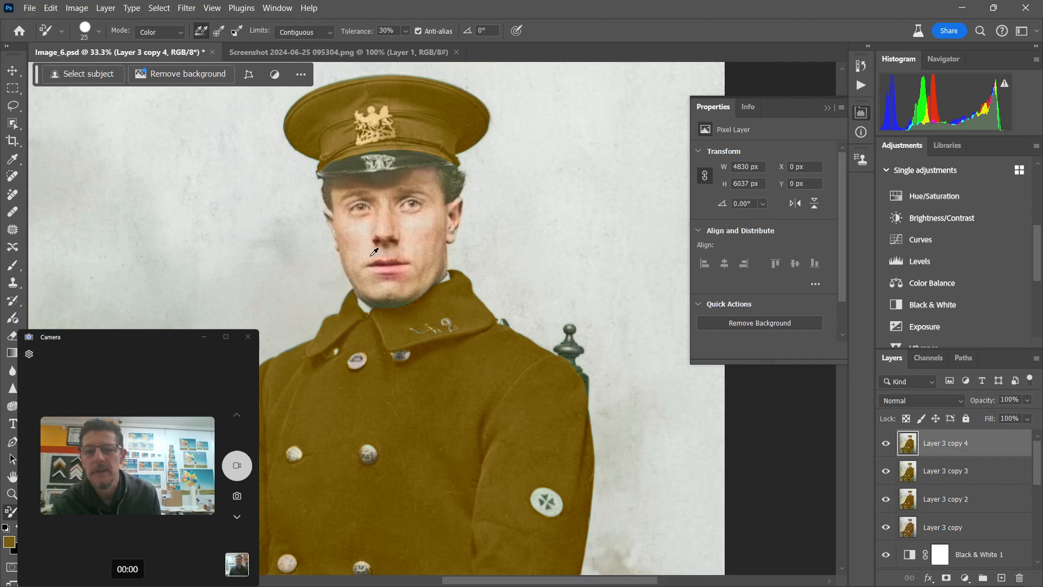
alt+click(372, 255)
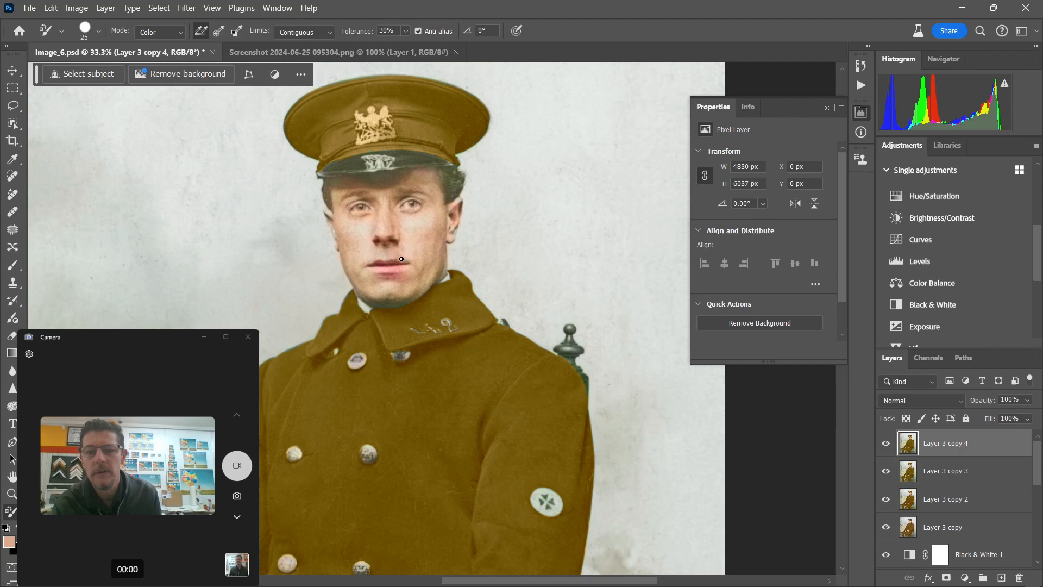
Recolor the pink discoloration around the mouth with sampled skin tones and touch up the upper lip with a sampled dark red.
key(ctrl+plus)
key(ctrl+plus)
drag(385, 235, 419, 340)
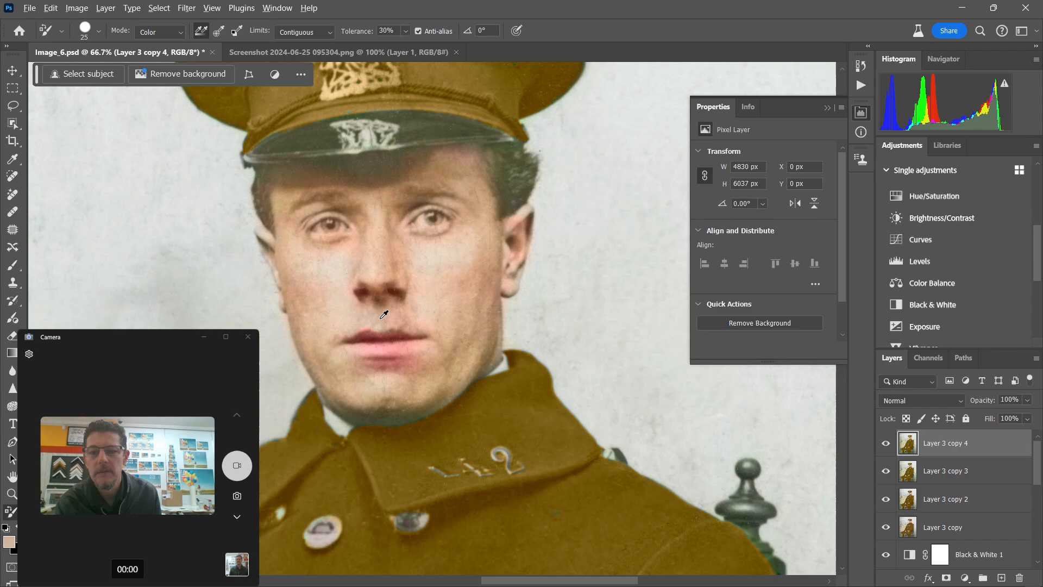
alt+click(417, 370)
mouse_move(398, 365)
mouse_down()
mouse_move(360, 363)
mouse_move(415, 365)
mouse_move(362, 365)
mouse_move(393, 365)
mouse_move(393, 380)
mouse_move(379, 366)
mouse_move(354, 369)
mouse_move(419, 369)
mouse_up()
alt+click(394, 381)
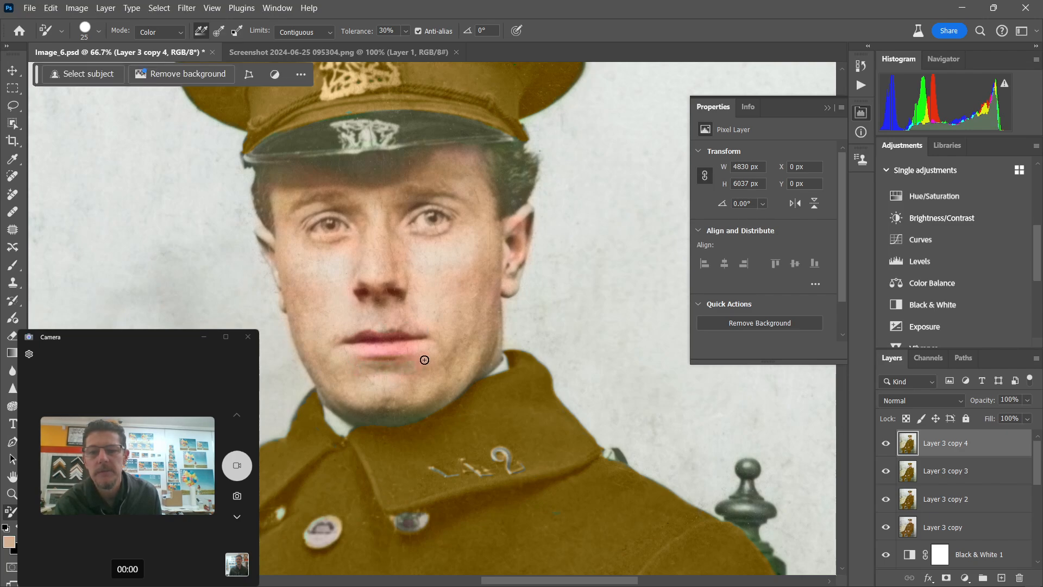
alt+click(378, 370)
alt+click(401, 336)
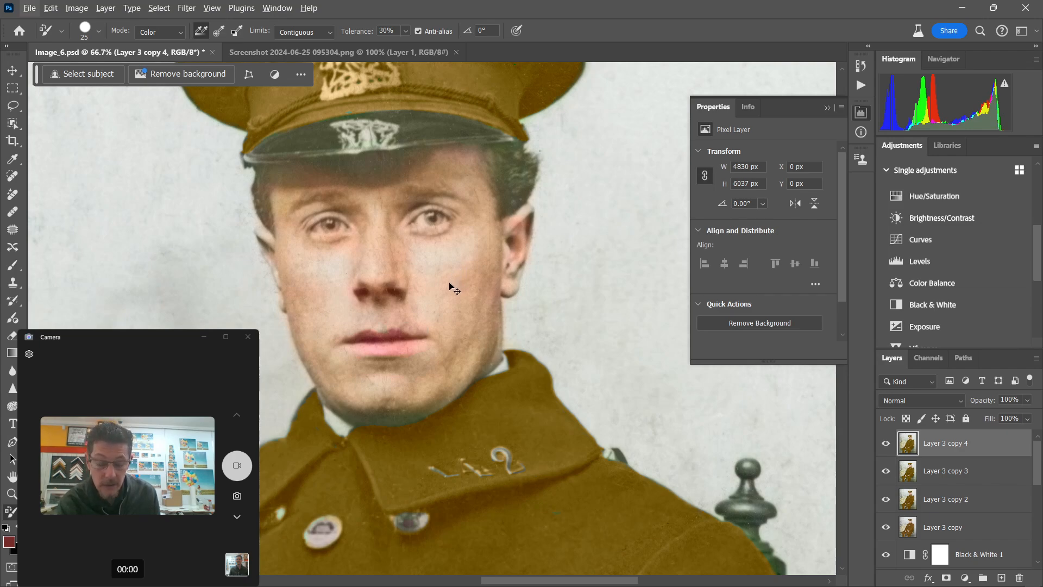
Tone down the lips with sampled cheek color on a duplicate of Layer 3 copy 4 at 43% opacity, and merge it down.
key(ctrl+j)
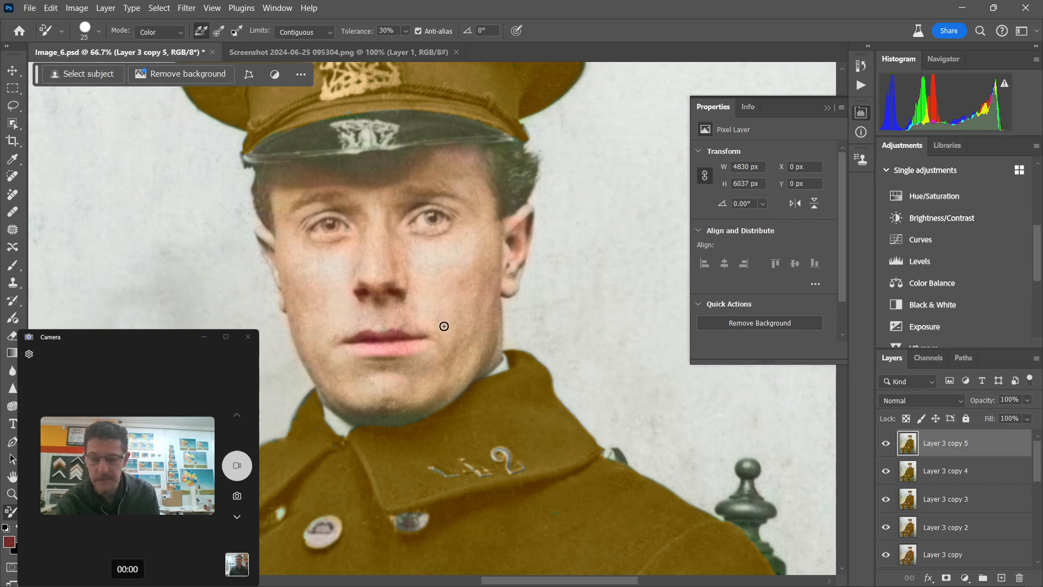
alt+click(460, 279)
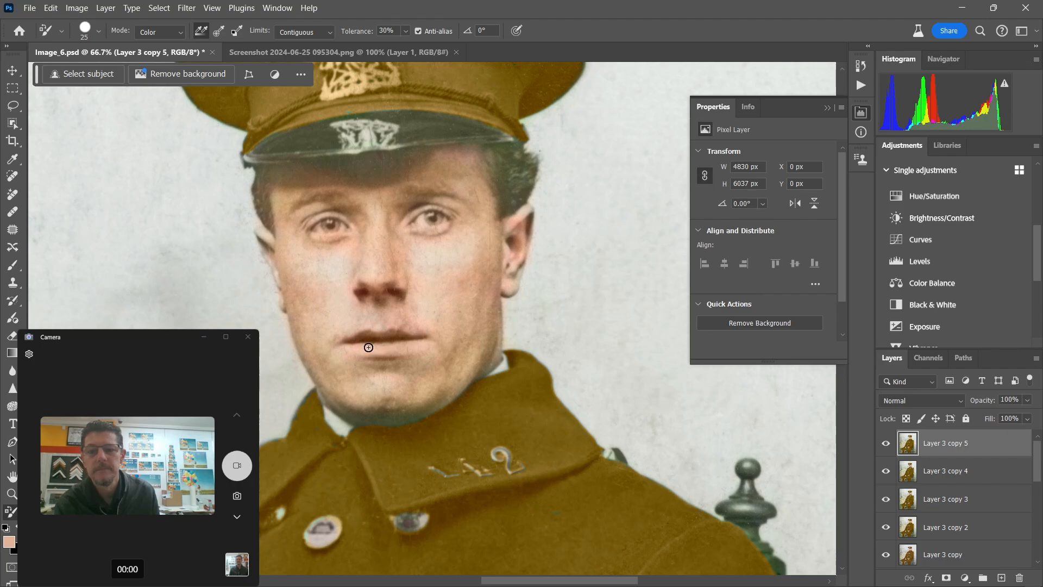
click(1027, 400)
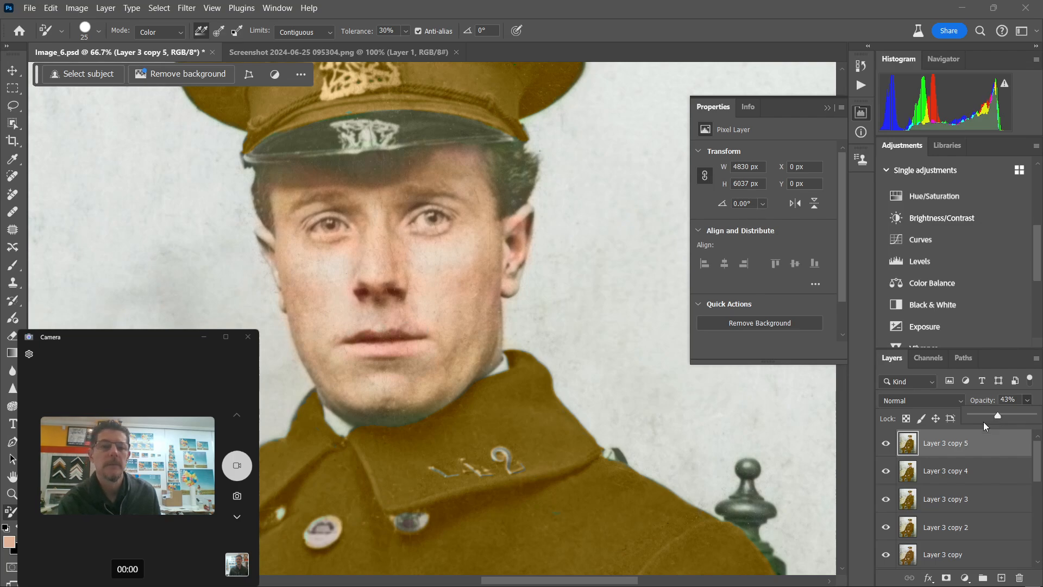
click(885, 443)
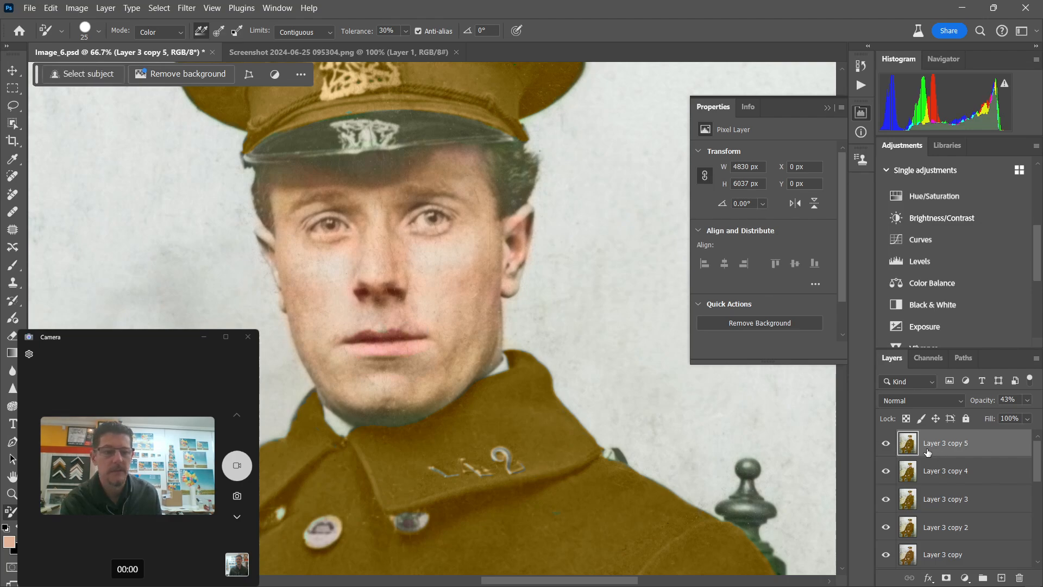
key(Delete)
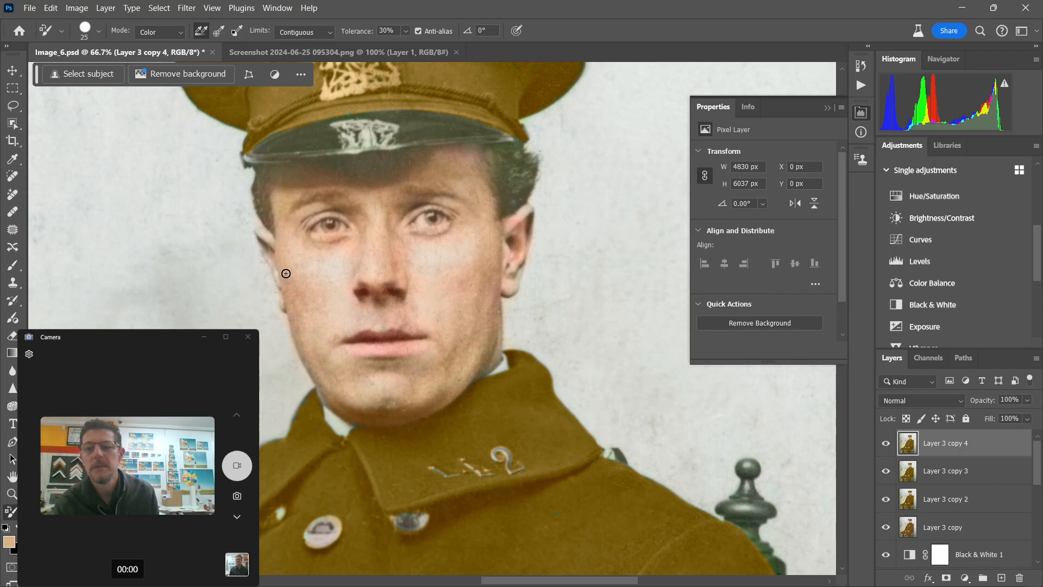
Recolor the greyish ear and adjoining edge of the soldier's face with a tan skin tone.
drag(274, 272, 259, 232)
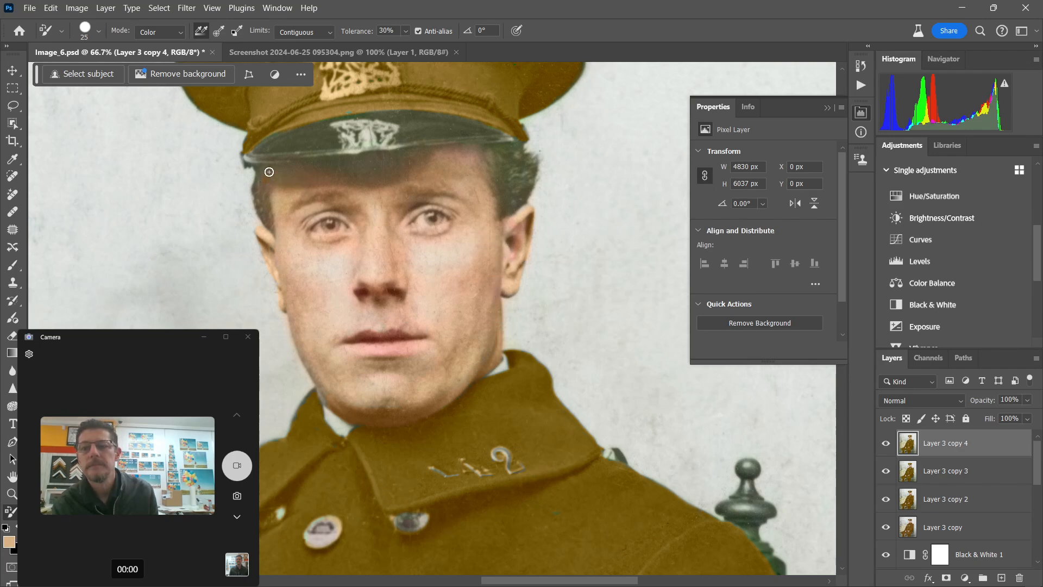
Recolor the hair on both sides of the soldier's head and the greyish patches on both cheeks with the tan tone.
drag(263, 208, 267, 183)
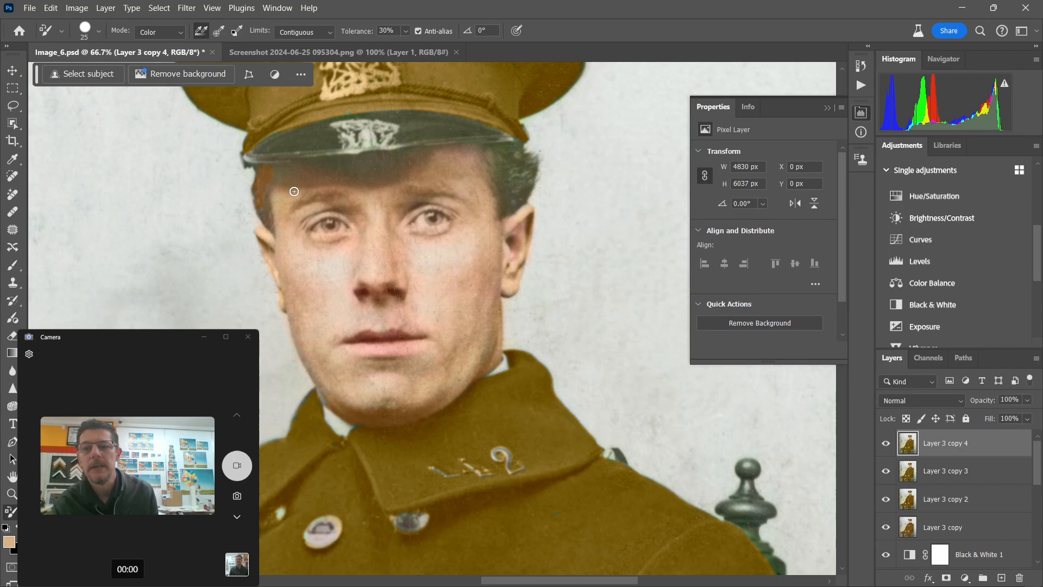
mouse_move(512, 204)
mouse_down()
mouse_move(497, 152)
mouse_move(517, 147)
mouse_move(490, 156)
mouse_move(530, 158)
mouse_move(507, 171)
mouse_move(526, 182)
mouse_move(522, 193)
mouse_move(508, 186)
mouse_move(509, 202)
mouse_move(528, 189)
mouse_move(533, 160)
mouse_move(494, 151)
mouse_move(502, 201)
mouse_move(500, 161)
mouse_move(488, 152)
mouse_move(509, 179)
mouse_move(505, 214)
mouse_move(526, 199)
mouse_move(504, 196)
mouse_up()
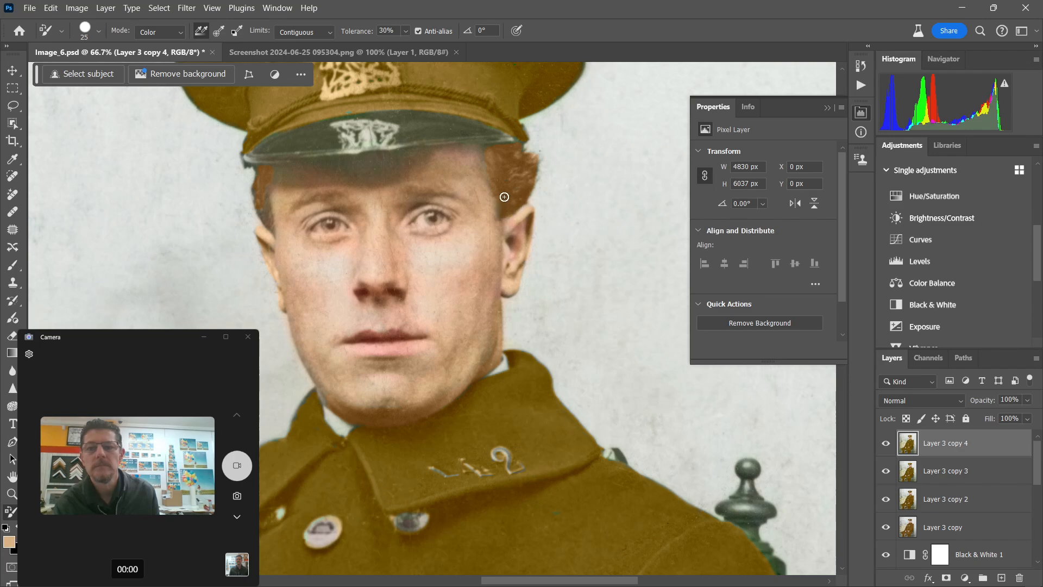
mouse_move(433, 268)
mouse_down()
mouse_move(413, 251)
mouse_move(460, 258)
mouse_move(416, 252)
mouse_move(456, 247)
mouse_move(414, 264)
mouse_move(466, 247)
mouse_move(429, 273)
mouse_move(415, 270)
mouse_move(468, 255)
mouse_up()
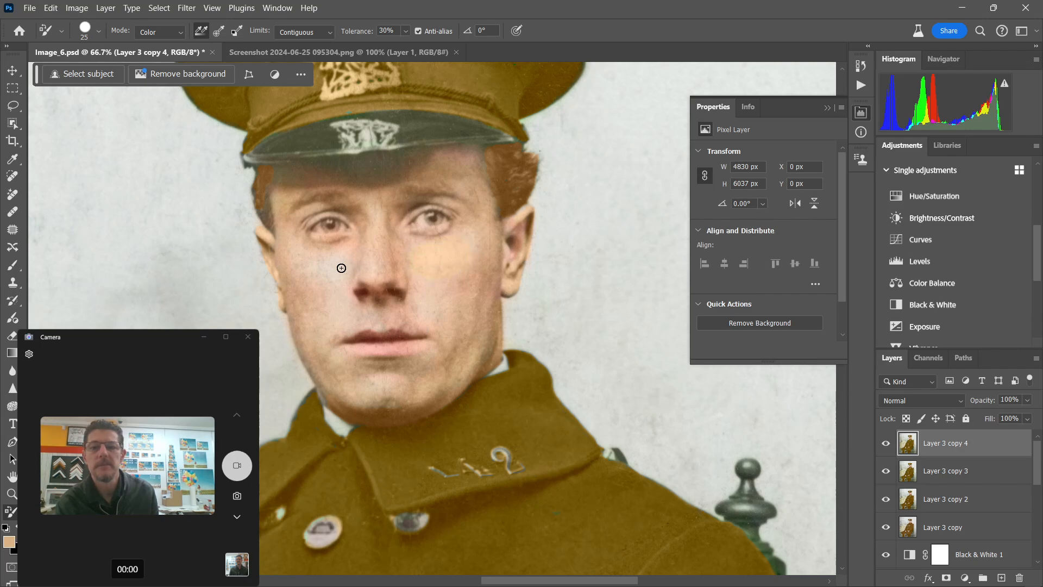
mouse_move(342, 267)
mouse_down()
mouse_move(303, 260)
mouse_move(335, 285)
mouse_move(342, 315)
mouse_move(328, 294)
mouse_up()
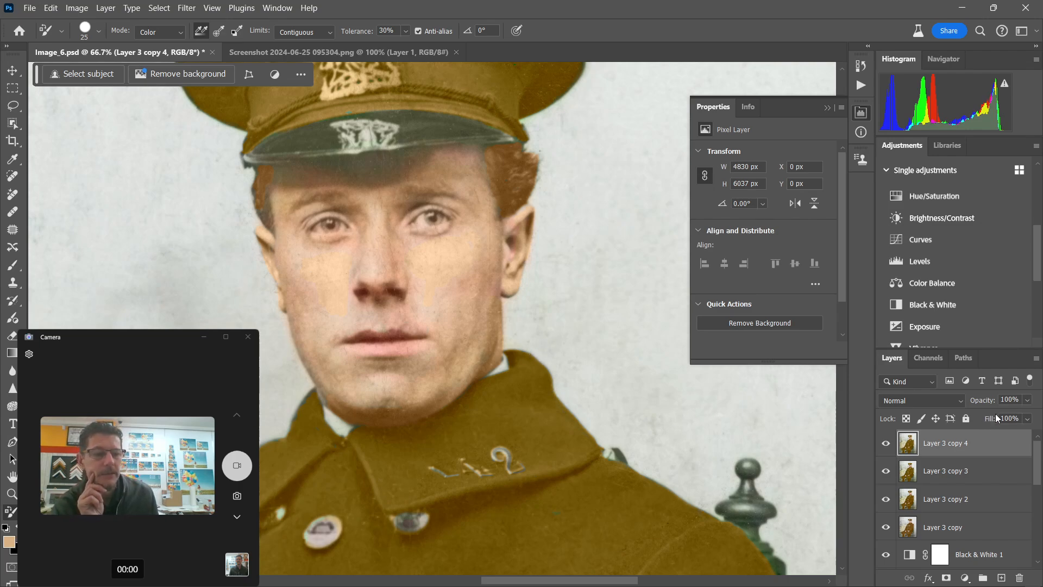
Lower Layer 3 copy 4 to 33% opacity, compare the face with and without it, and merge it down.
click(1027, 401)
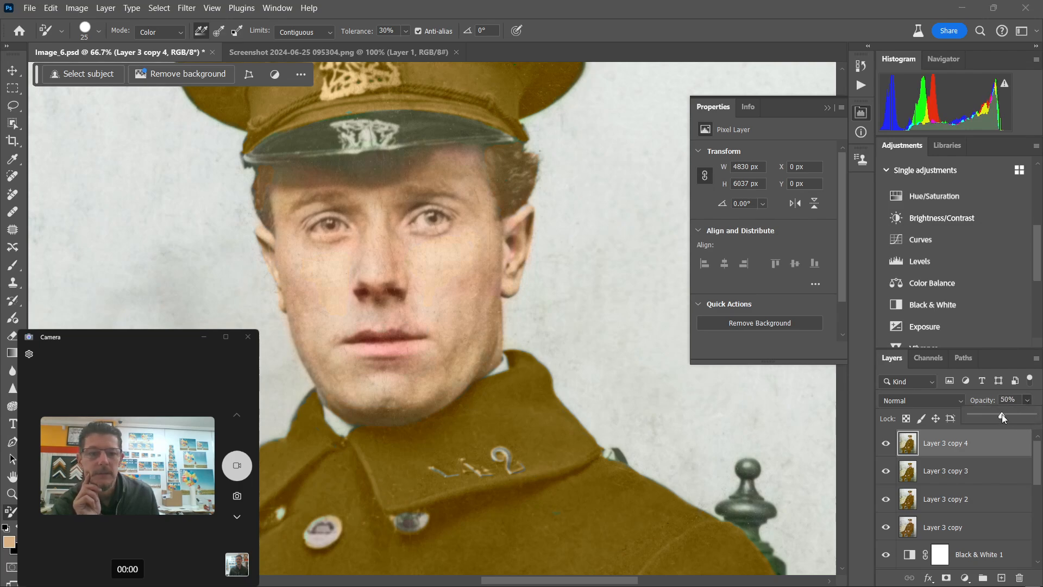
drag(1003, 415, 993, 416)
click(884, 449)
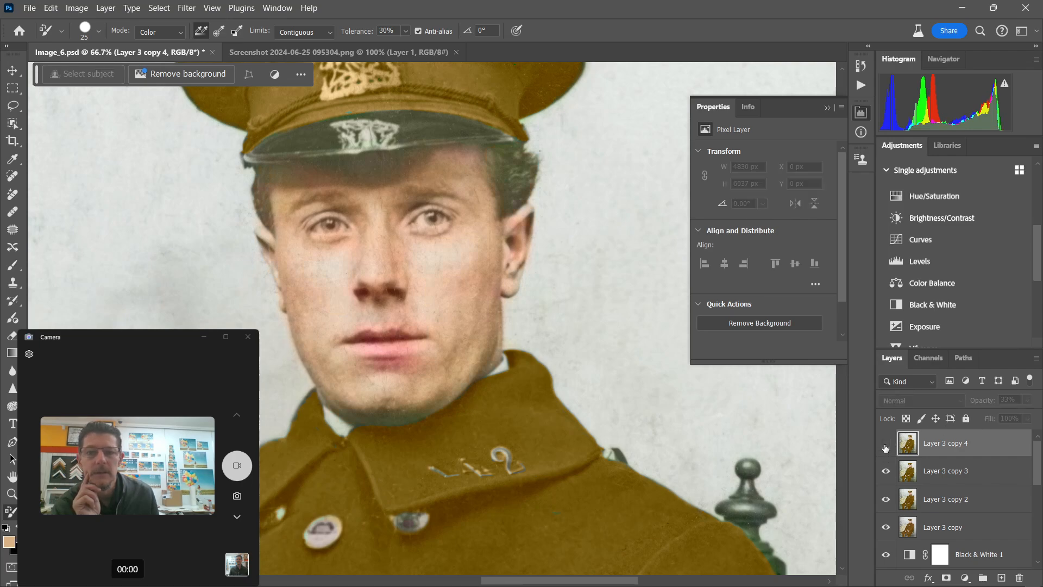
click(886, 446)
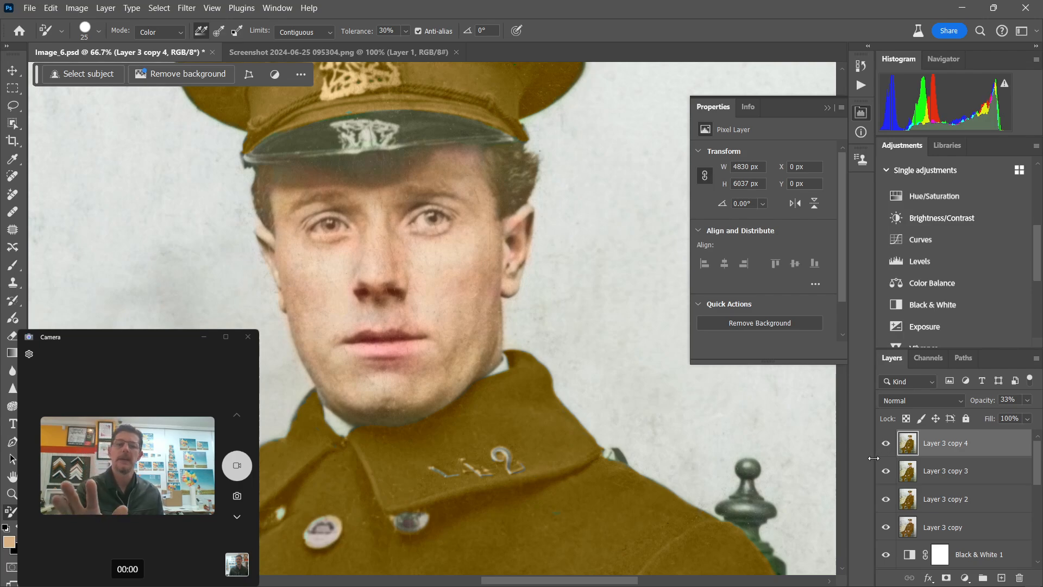
key(Delete)
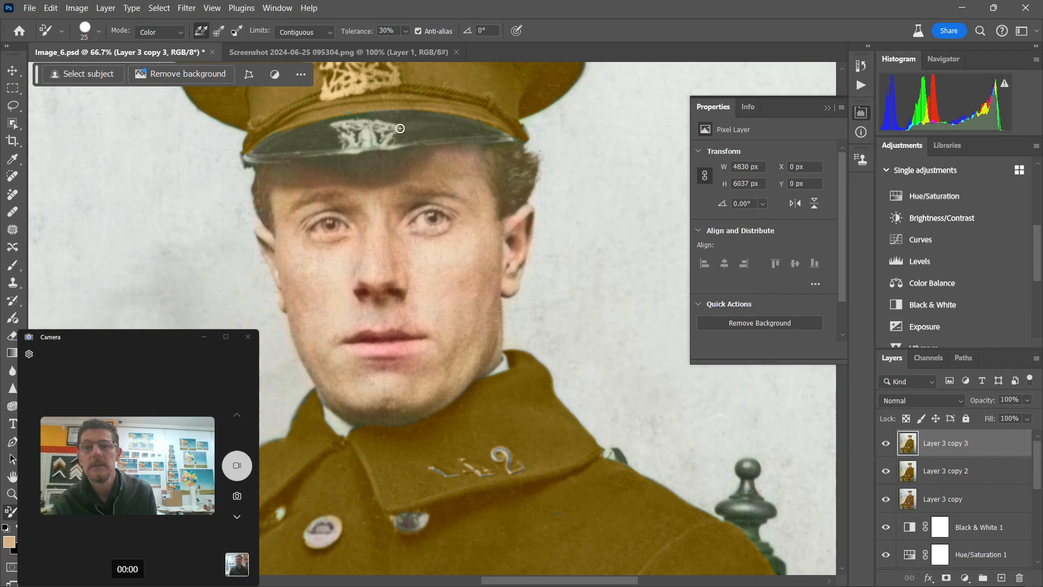
Neutralize the cap visor's green tint with black and sample khaki from the cap just above the visor.
click(15, 528)
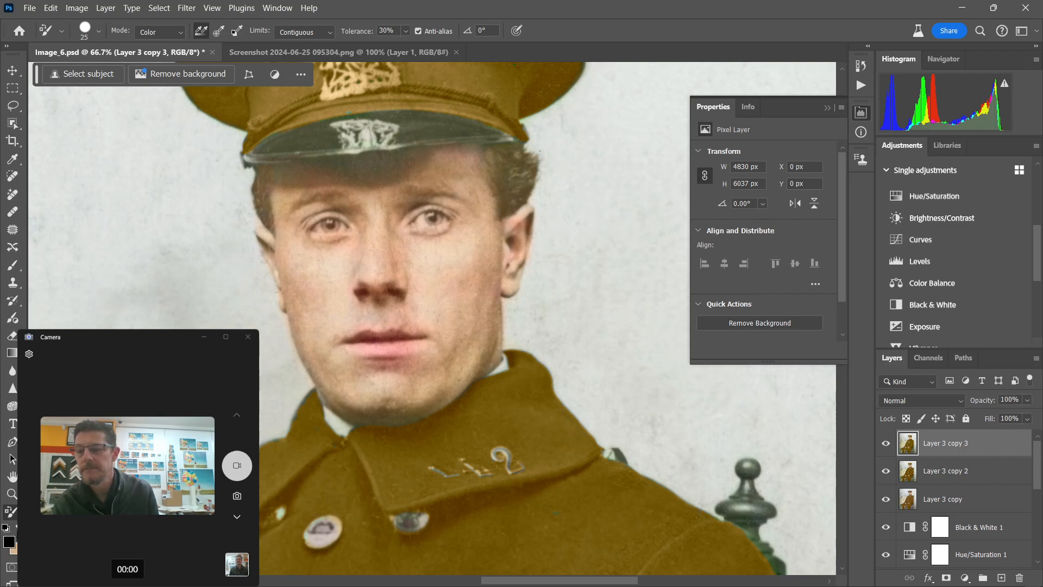
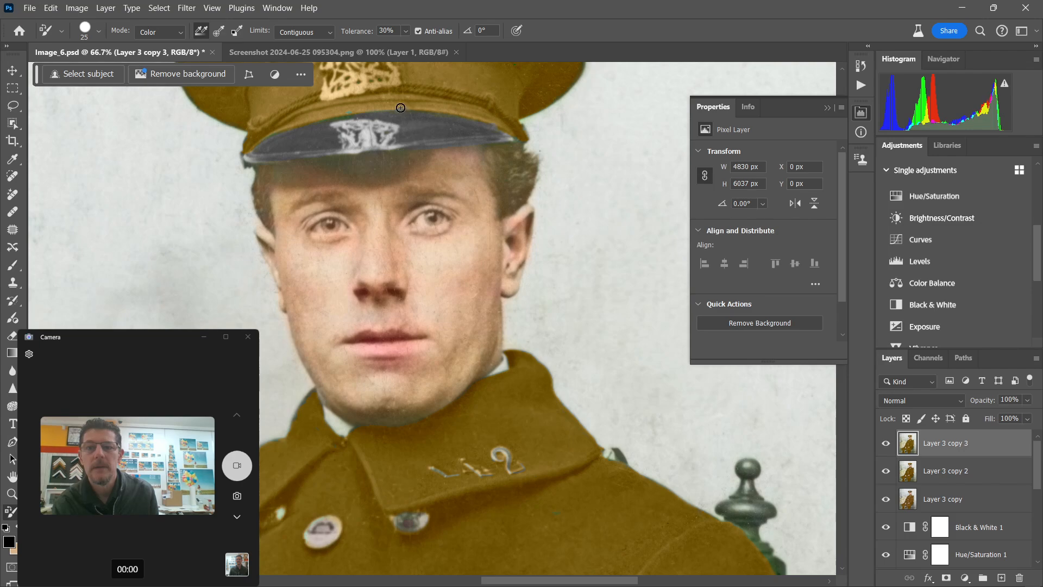
alt+click(381, 107)
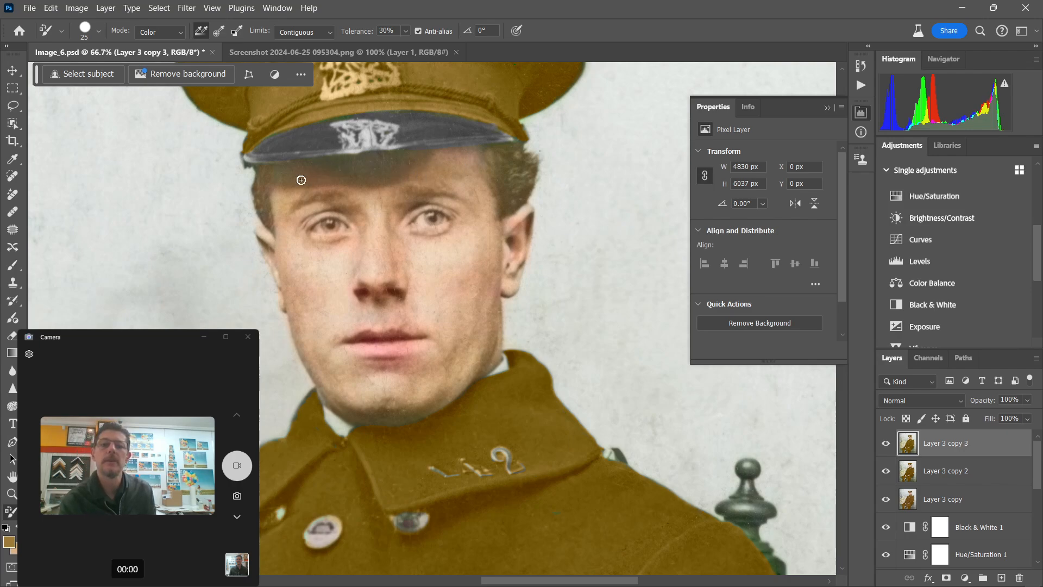
Touch up the temple and the forehead below the visor with brown and skin tones sampled from the face.
alt+click(286, 172)
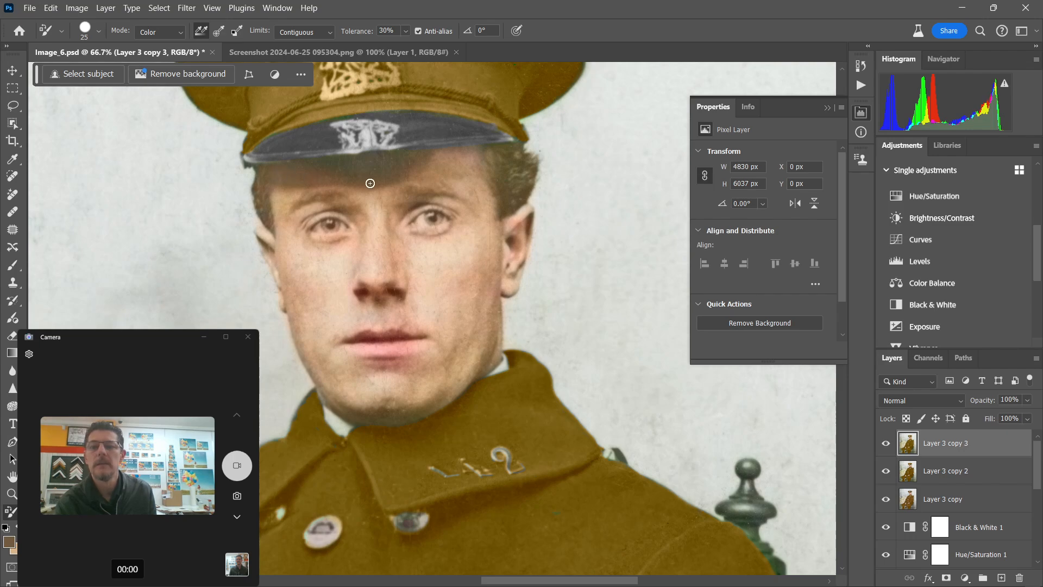
alt+click(289, 213)
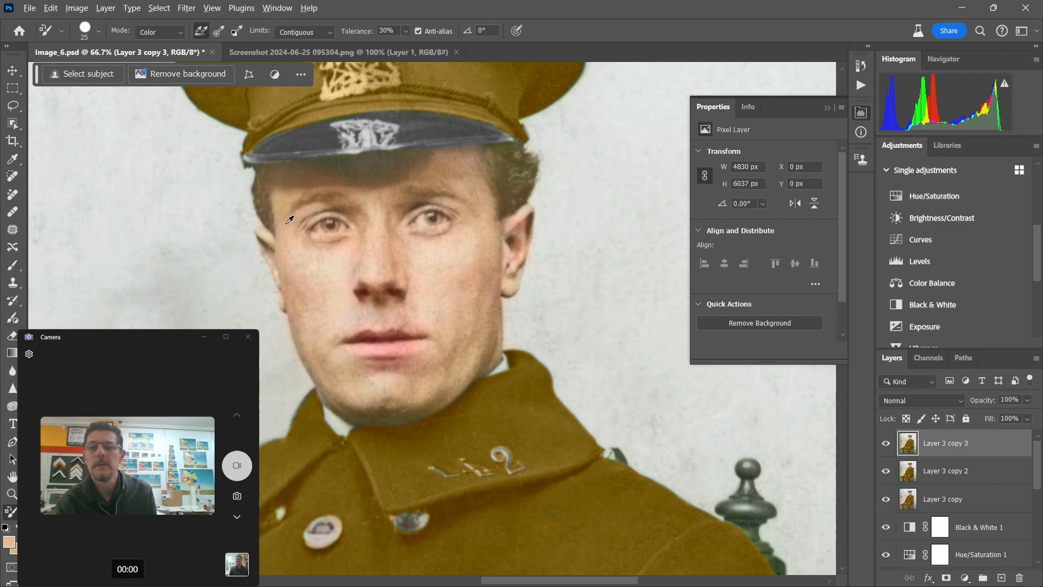
alt+click(287, 223)
mouse_move(286, 212)
mouse_down()
mouse_move(277, 221)
mouse_move(282, 210)
mouse_up()
alt+click(456, 180)
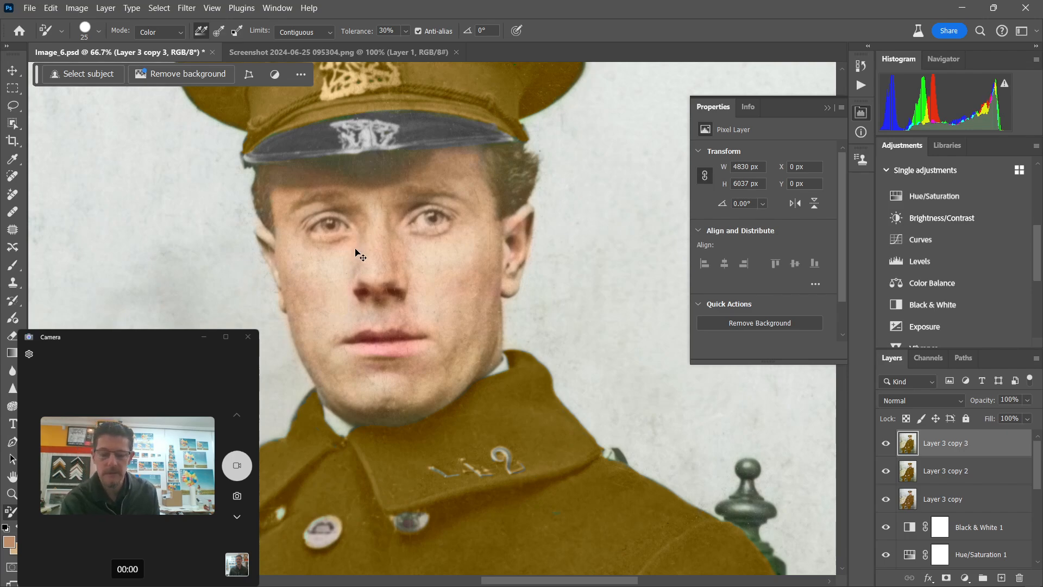
Duplicate Layer 3 copy 3 and desaturate both eyes with the Sponge tool at 100% flow and brush size 35.
key(ctrl+j)
click(12, 407)
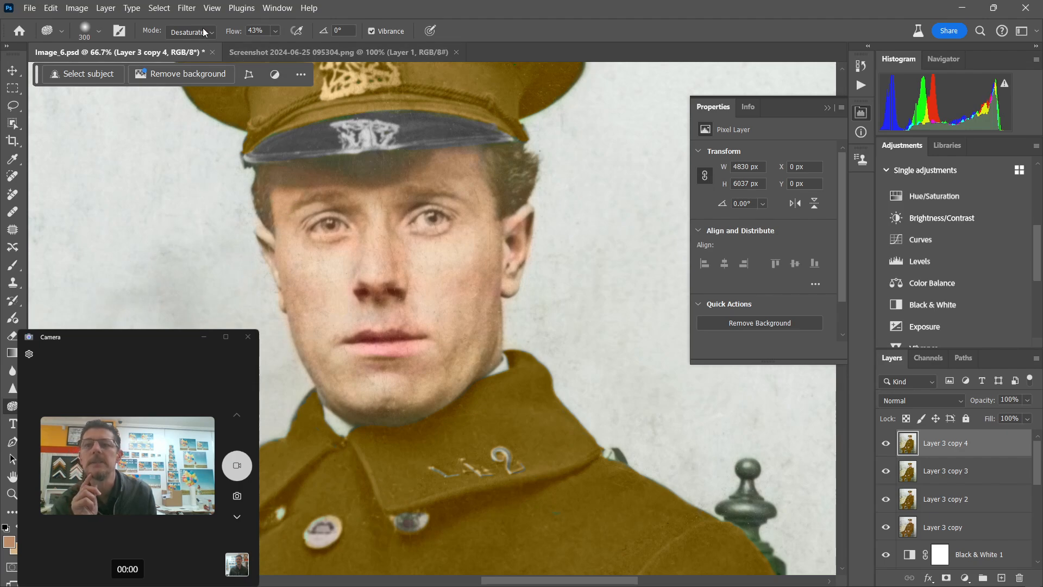
click(275, 31)
drag(279, 47, 342, 61)
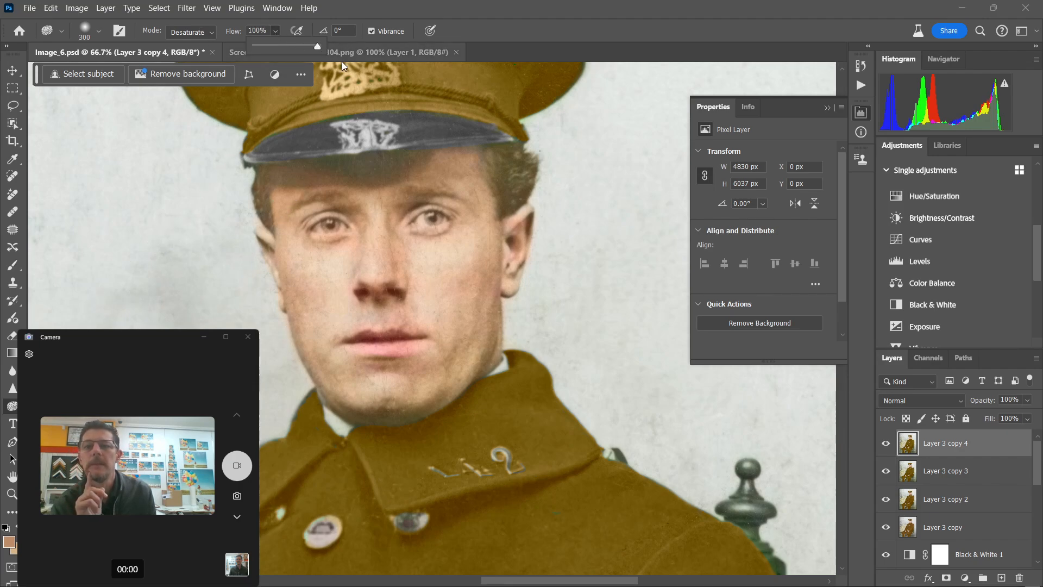
key(bracketleft)
key(bracketleft)
key(bracketleft)
key(bracketleft)
key(bracketleft)
key(bracketleft)
key(bracketleft)
key(bracketleft)
key(bracketleft)
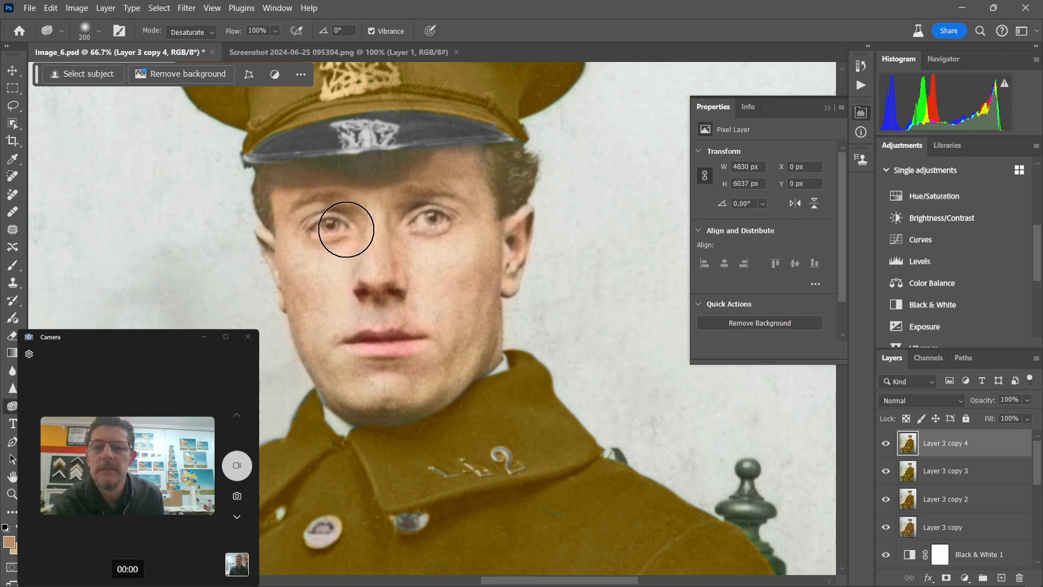
key(bracketleft)
key(bracketleft)
key(bracketleft)
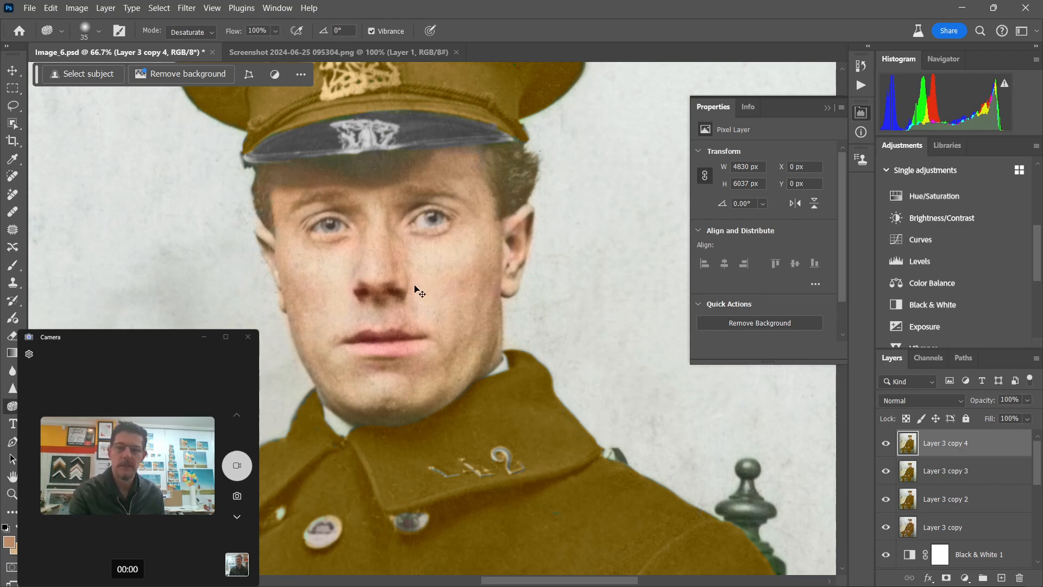
Examine the colorized cap, face, hair and coat in the overall portrait and up close.
key(ctrl+minus)
key(ctrl+minus)
key(ctrl+minus)
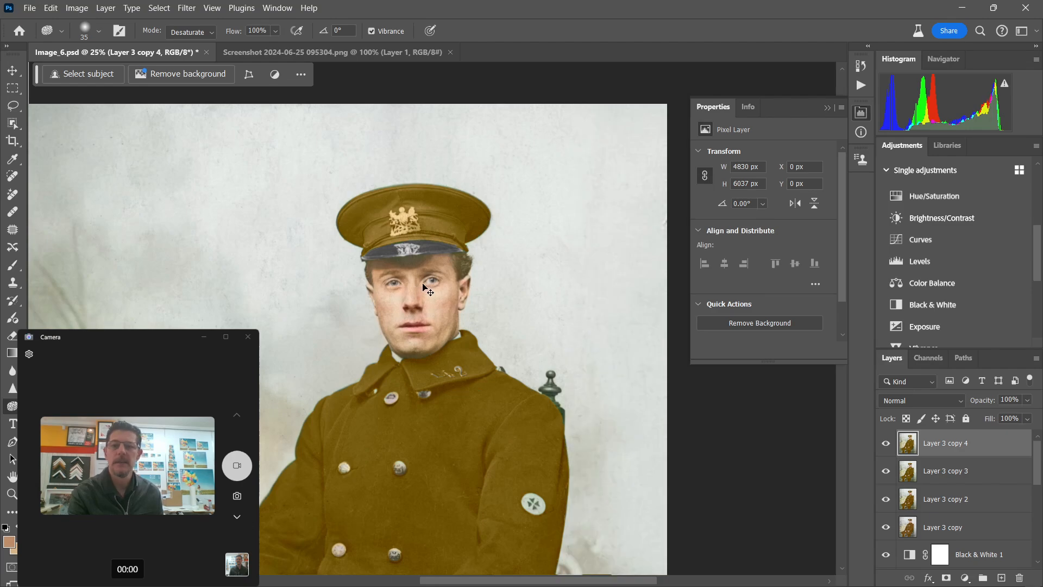
key(ctrl+plus)
key(ctrl+minus)
drag(493, 415, 416, 384)
drag(489, 417, 457, 375)
key(ctrl+plus)
key(ctrl+plus)
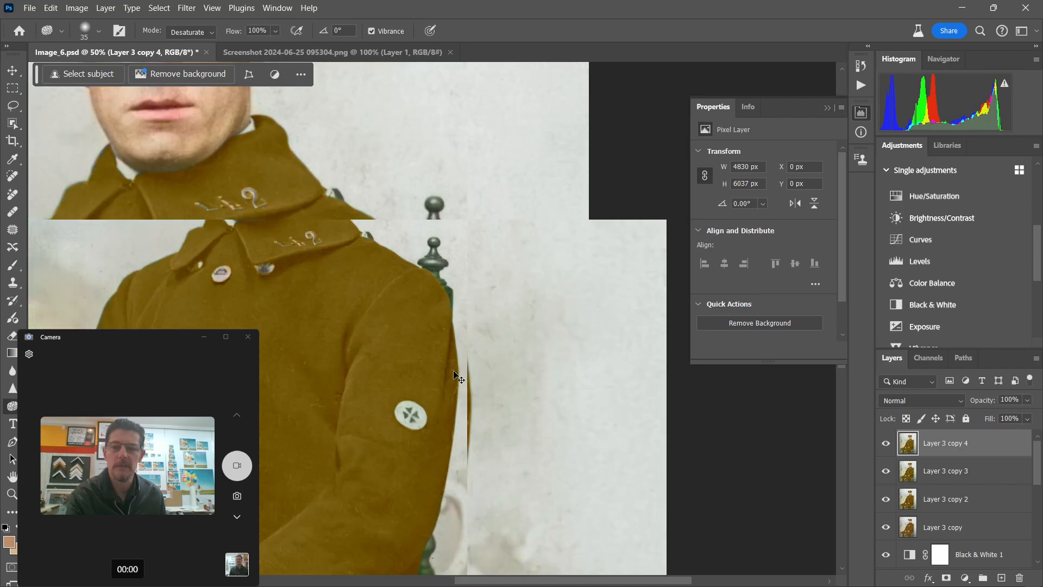
drag(386, 188, 430, 426)
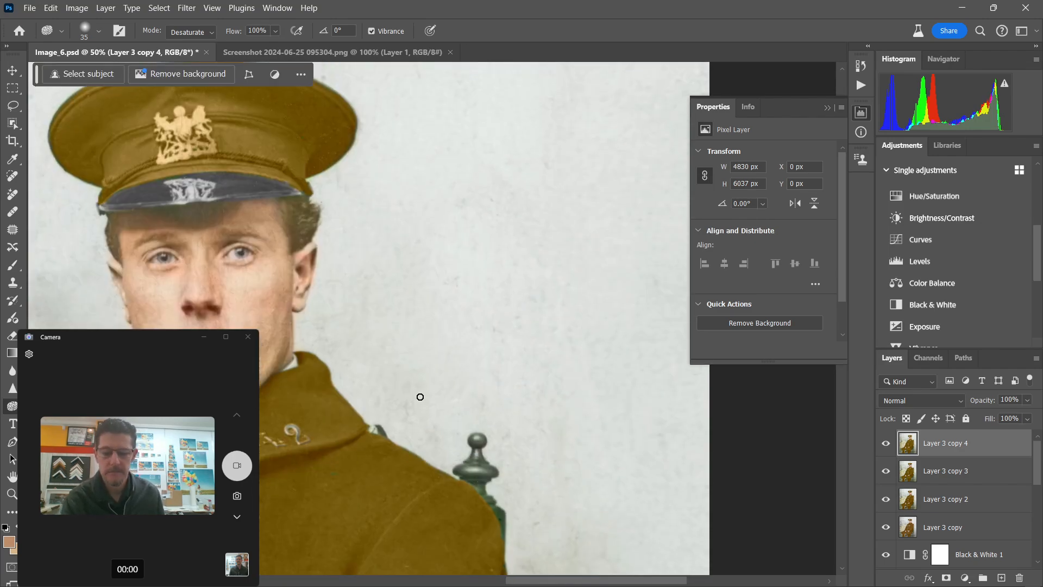
key(ctrl+plus)
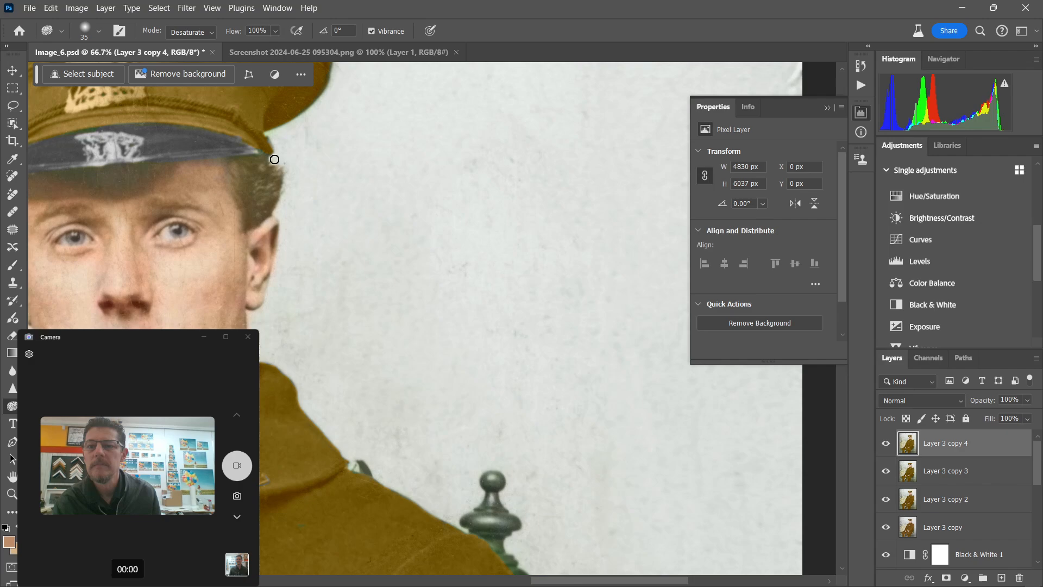
scroll(285, 157, up, 3)
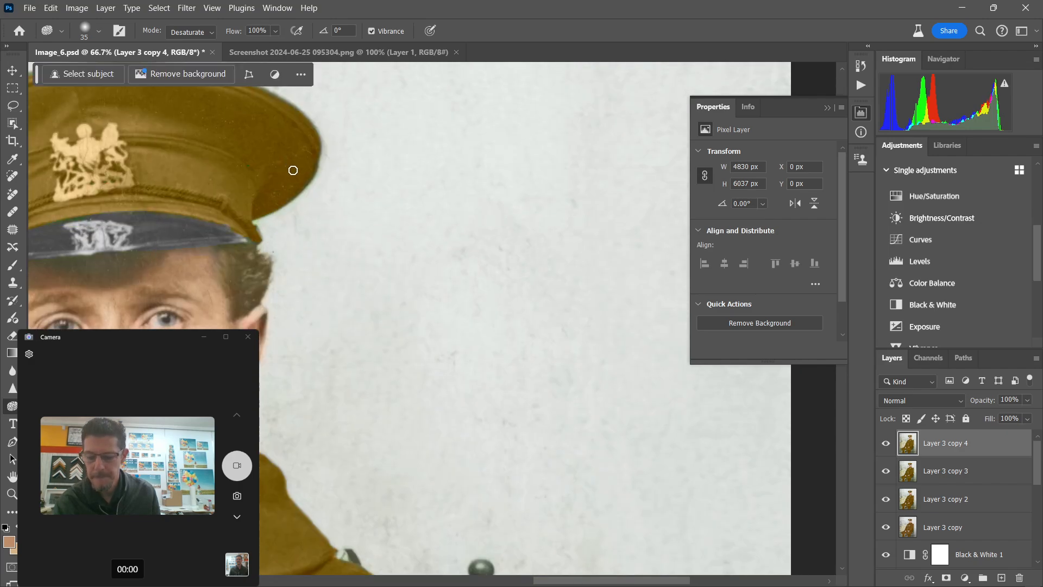
Duplicate Layer 3 copy 4 and recolor the hair with khaki sampled from the cap, using dark brown 4c3907 as the adjusted color.
click(12, 511)
alt+click(311, 155)
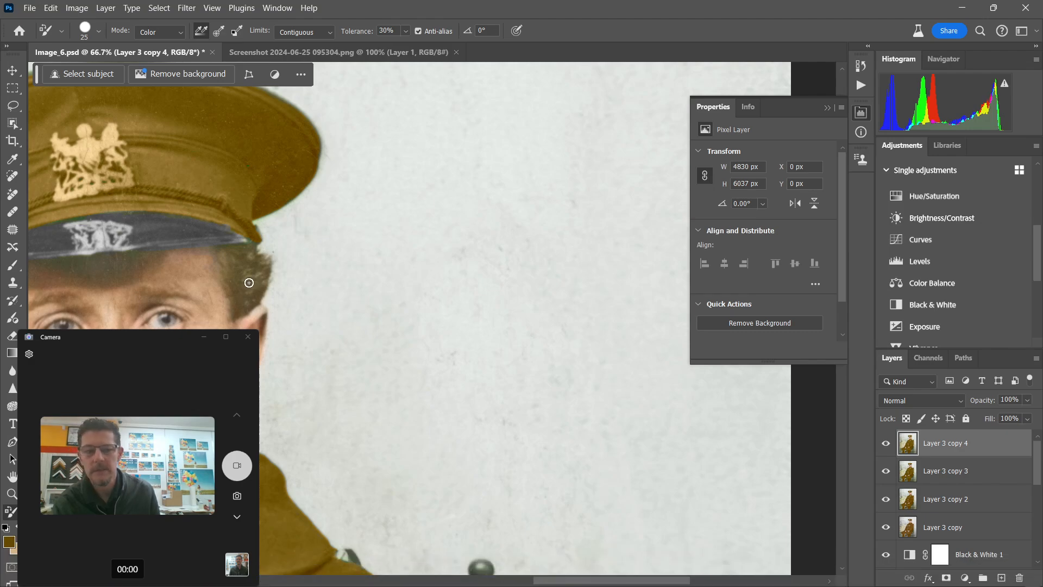
key(ctrl+j)
mouse_move(240, 298)
mouse_down()
mouse_move(255, 270)
mouse_move(229, 257)
mouse_move(251, 245)
mouse_move(246, 262)
mouse_move(229, 251)
mouse_move(265, 265)
mouse_move(229, 270)
mouse_move(226, 257)
mouse_move(243, 304)
mouse_up()
click(9, 541)
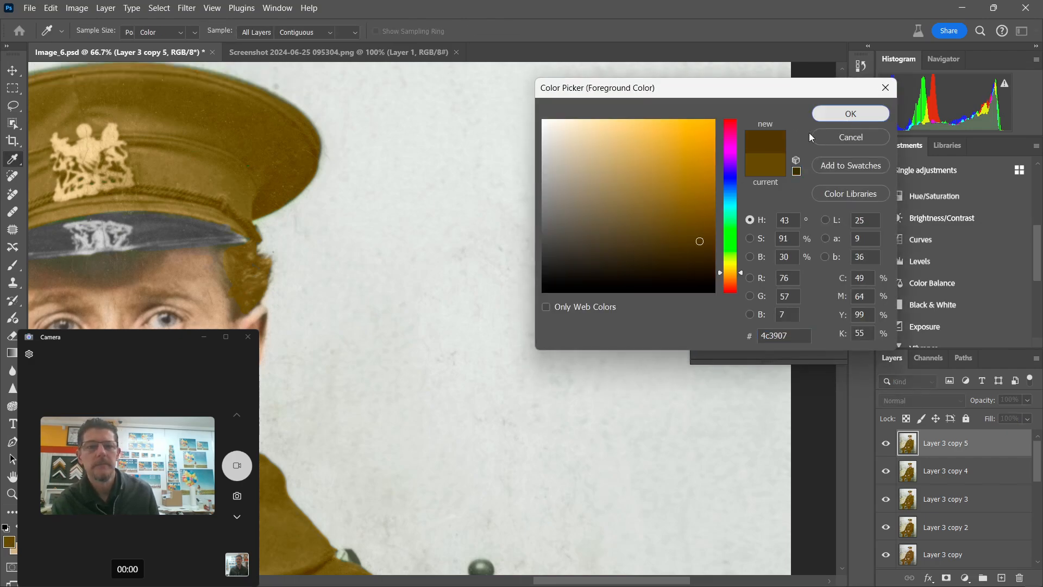
click(850, 114)
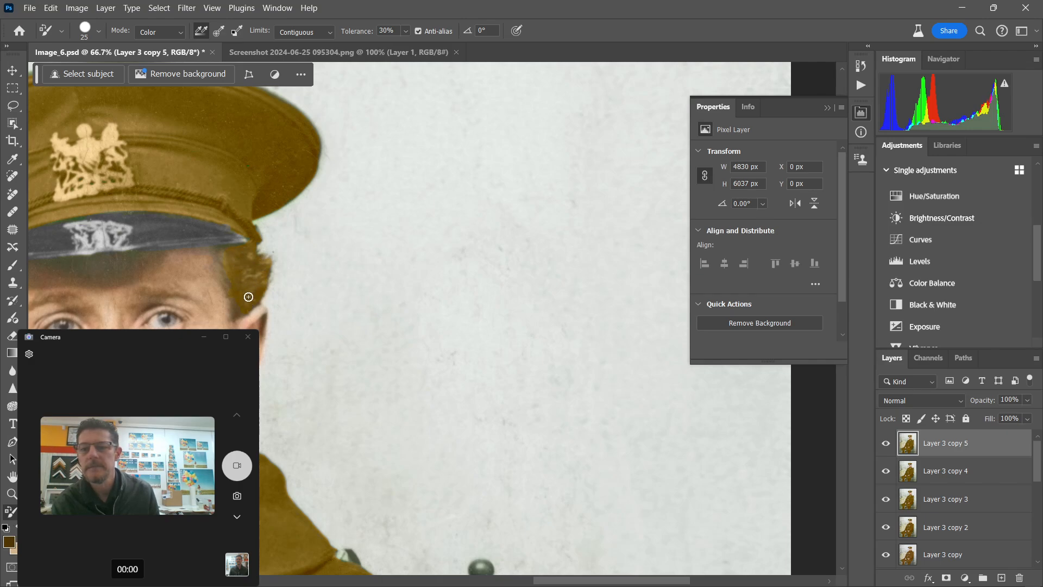
drag(306, 273, 449, 247)
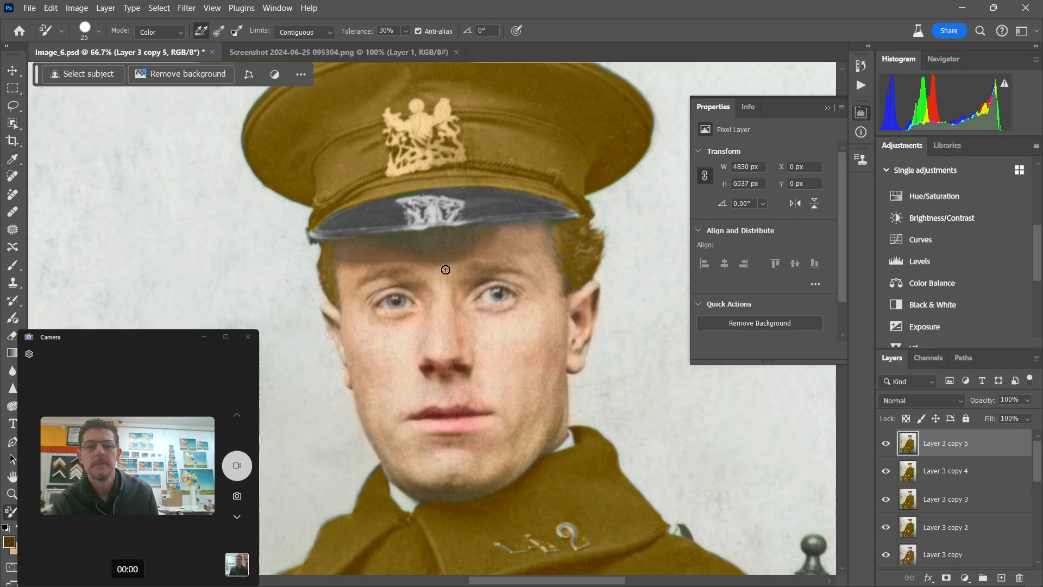
Lower Layer 3 copy 5 to 40% opacity, compare the hair color, and merge the layer down.
click(1027, 399)
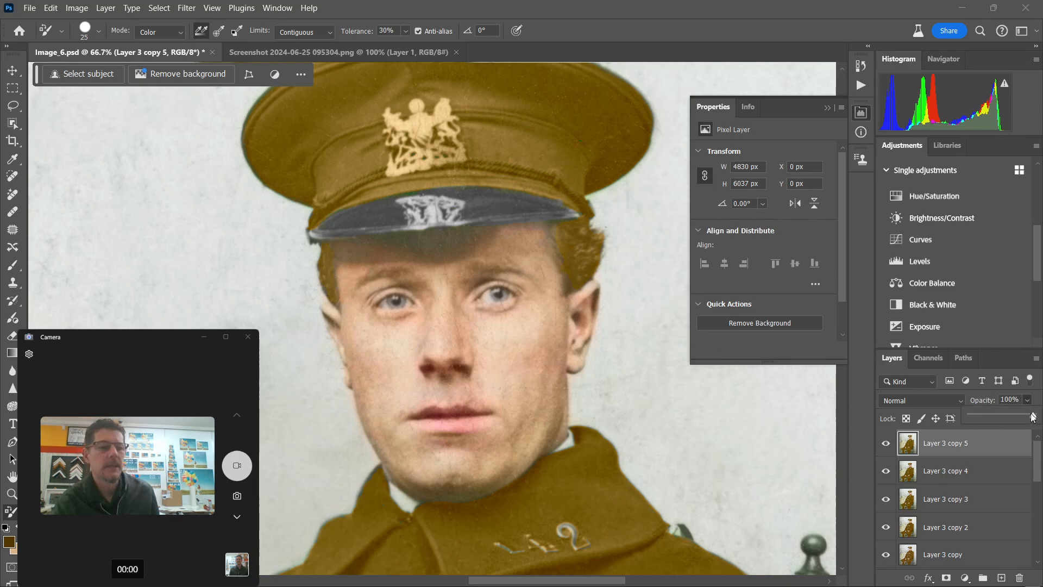
drag(1032, 416, 1006, 416)
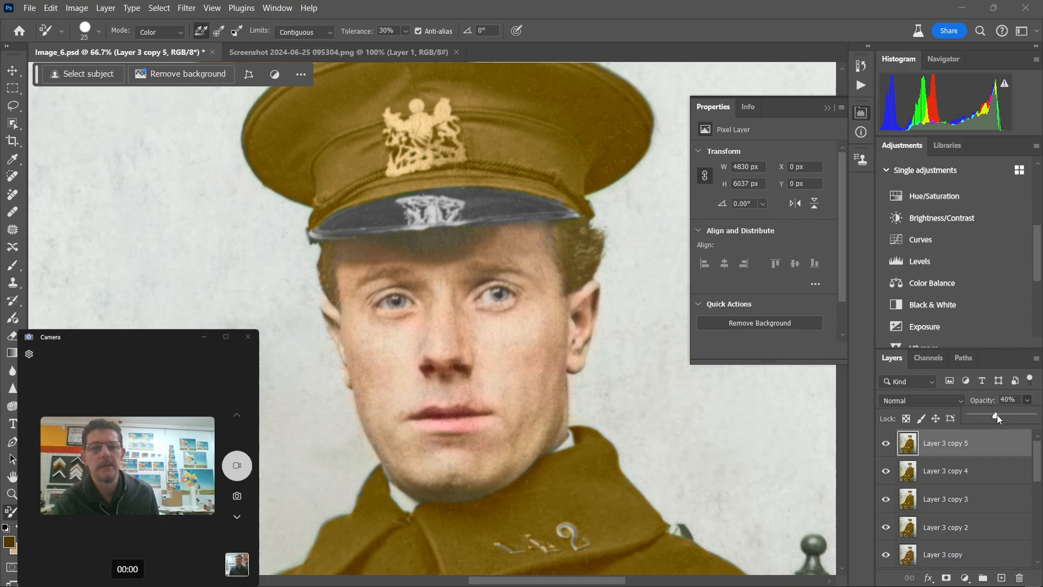
click(884, 445)
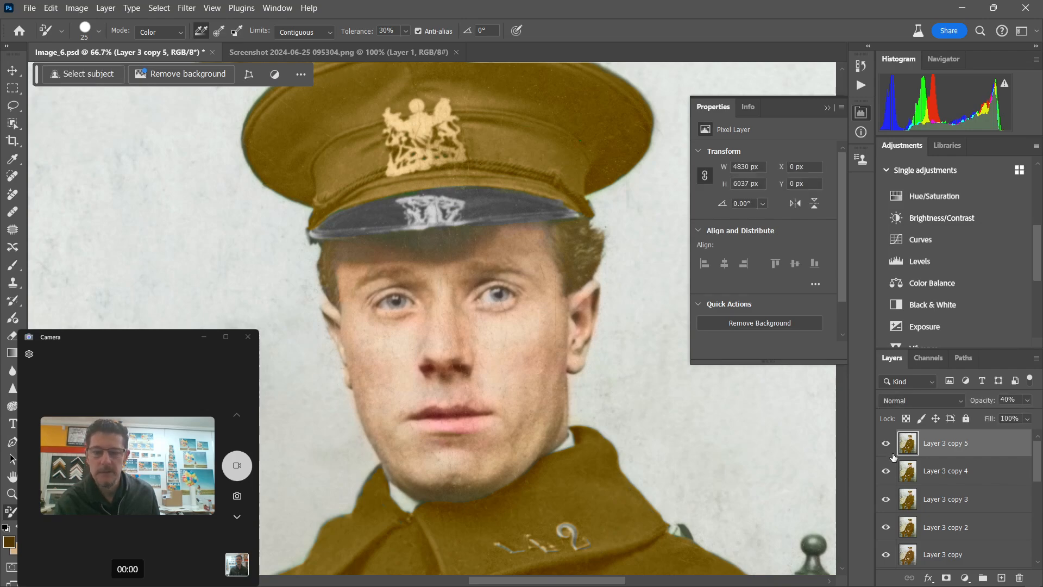
key(Delete)
Partially desaturate the hair on both sides of the head with the Sponge tool at 34% flow.
drag(684, 428, 549, 375)
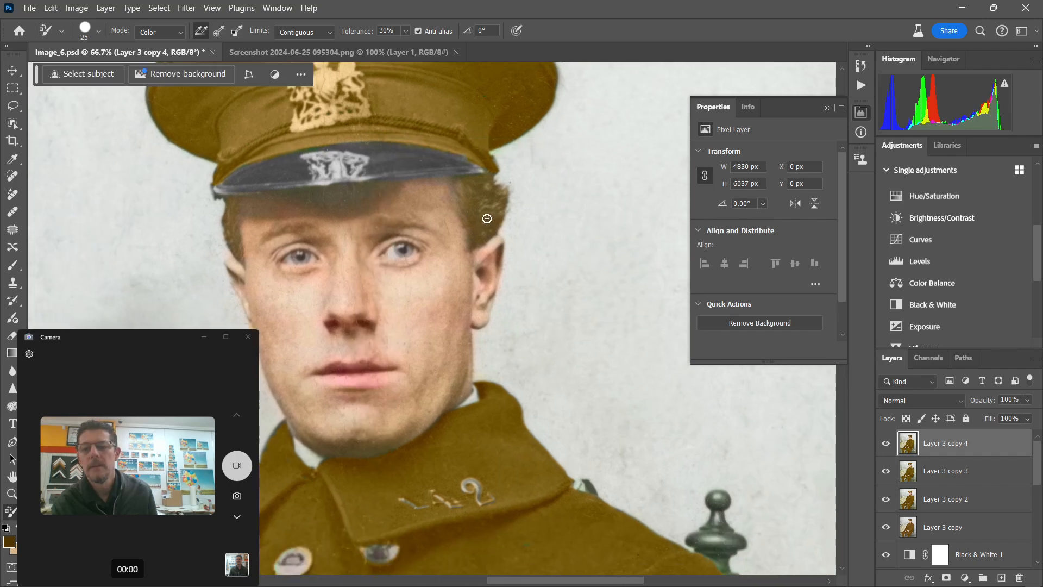
mouse_move(684, 426)
mouse_down()
mouse_move(652, 416)
mouse_move(646, 402)
mouse_up()
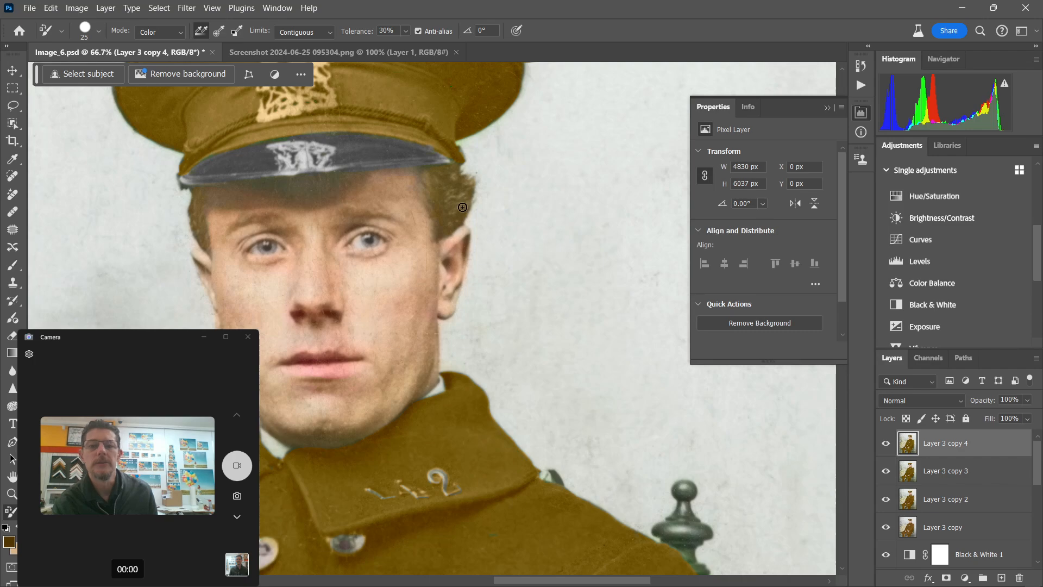
click(12, 406)
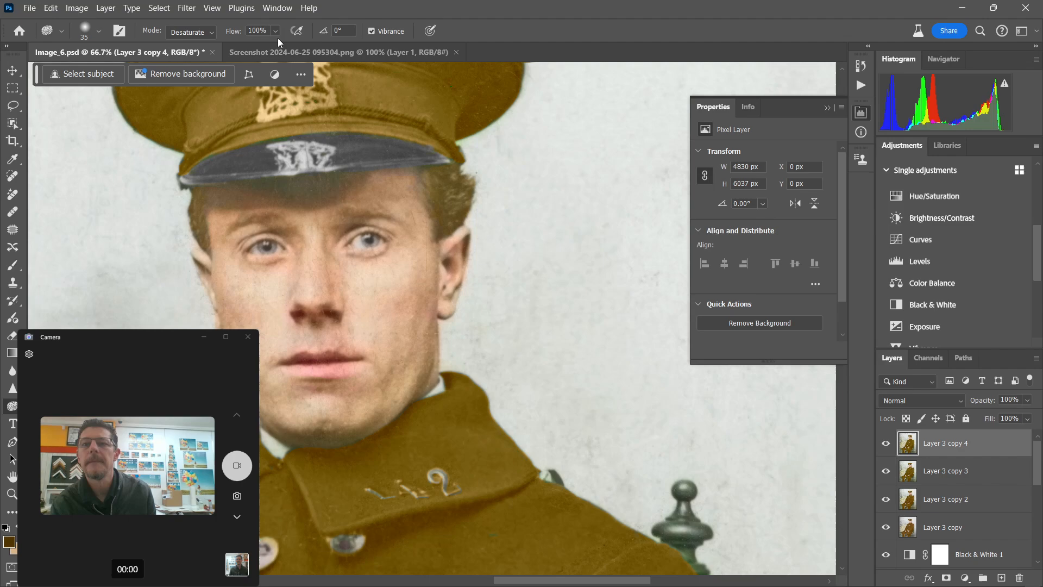
click(275, 31)
drag(282, 46, 247, 47)
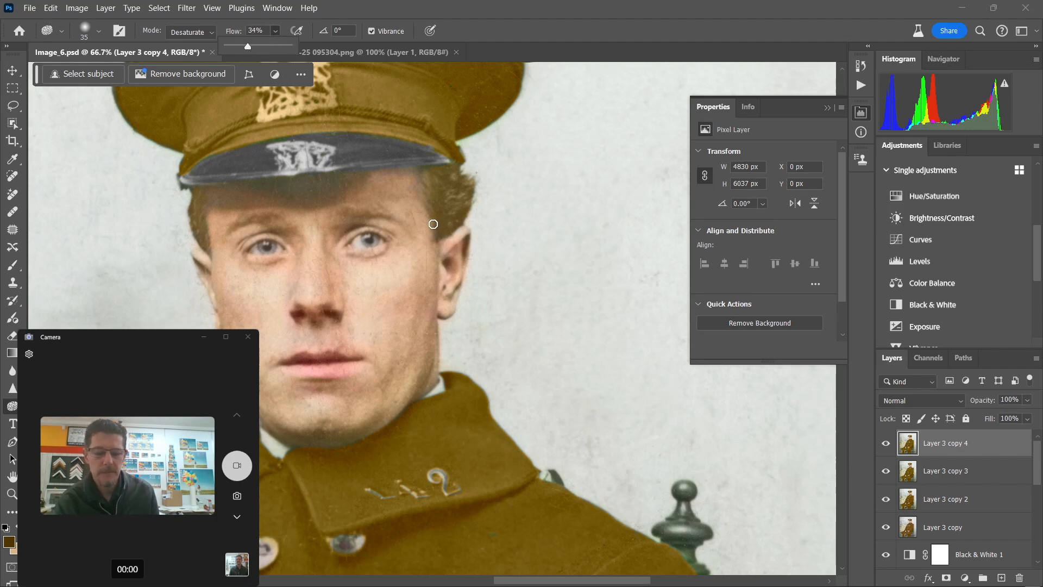
click(429, 209)
key(bracketright)
key(bracketright)
key(bracketright)
key(bracketright)
mouse_move(440, 189)
mouse_down()
mouse_move(445, 215)
mouse_move(442, 177)
mouse_move(467, 198)
mouse_move(471, 185)
mouse_move(437, 224)
mouse_move(437, 181)
mouse_move(472, 187)
mouse_move(434, 239)
mouse_move(453, 227)
mouse_move(460, 186)
mouse_move(432, 170)
mouse_move(432, 185)
mouse_move(457, 169)
mouse_up()
mouse_move(192, 233)
mouse_down()
mouse_move(200, 209)
mouse_move(198, 224)
mouse_up()
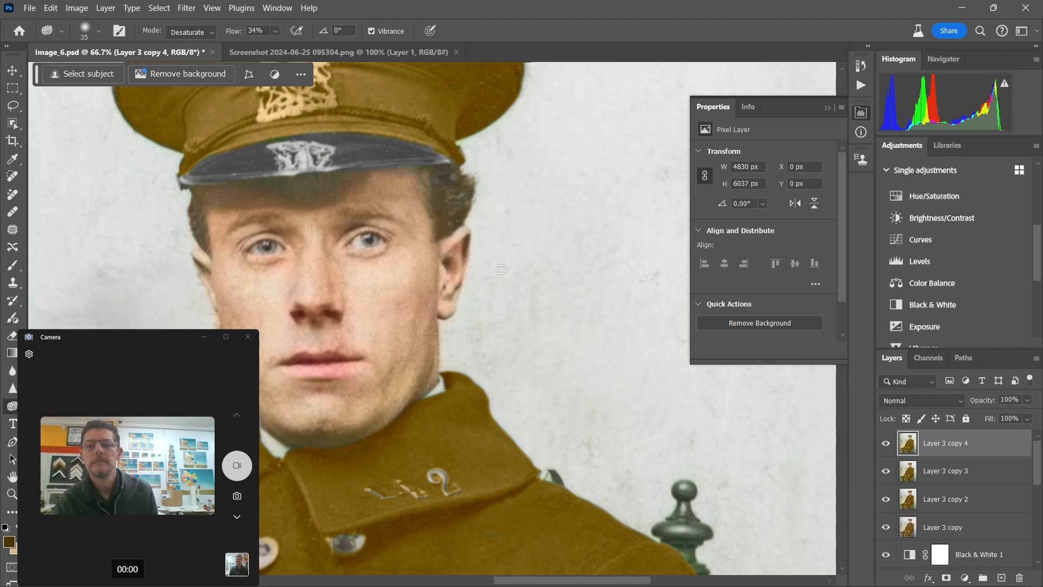
Neutralize the green tint on the chair finial and post behind the shoulder with the Color Replacement tool, using white.
drag(558, 462, 168, 170)
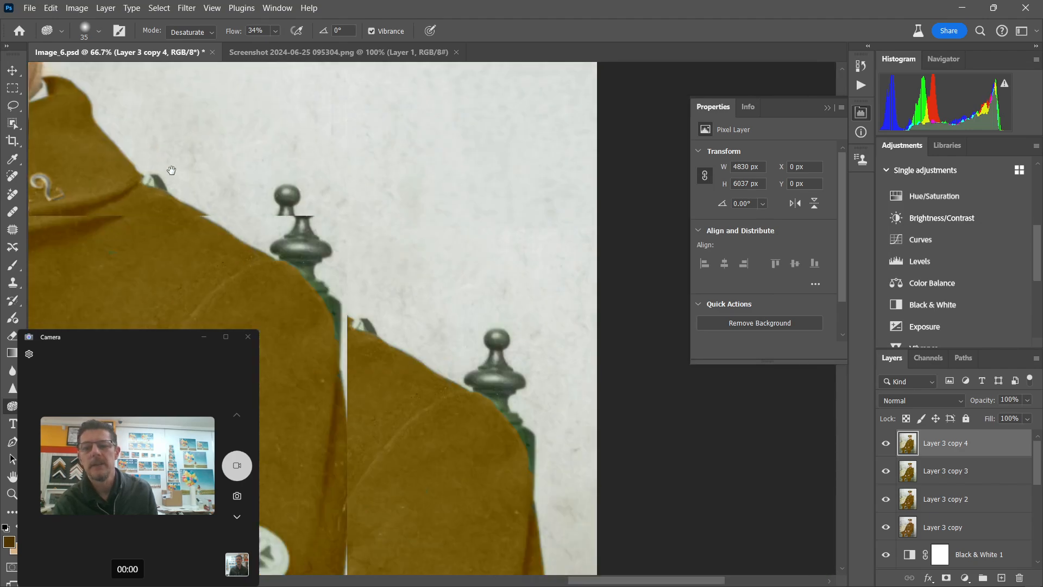
drag(484, 473, 417, 359)
drag(343, 438, 398, 484)
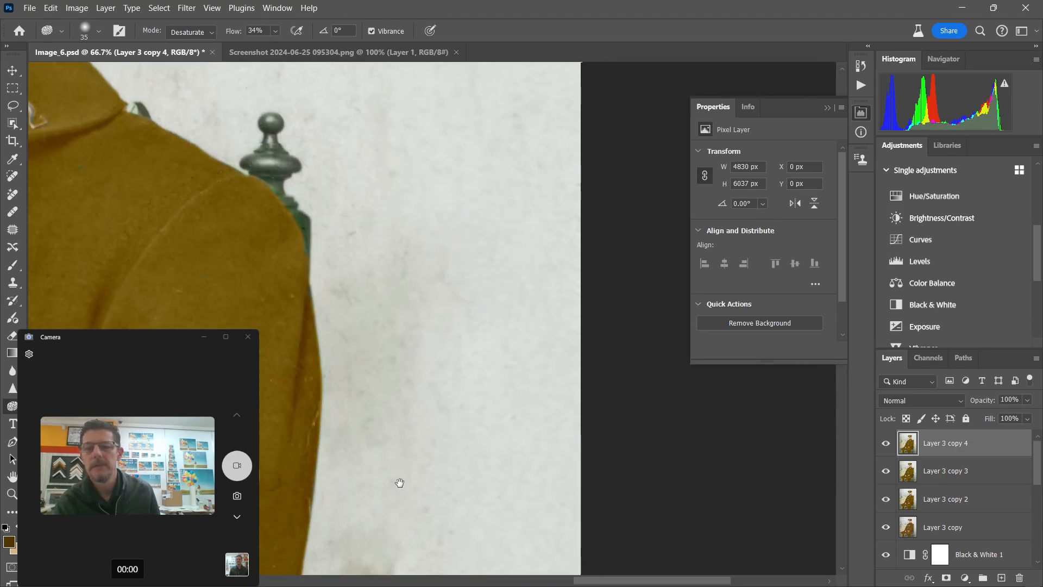
drag(330, 258, 415, 418)
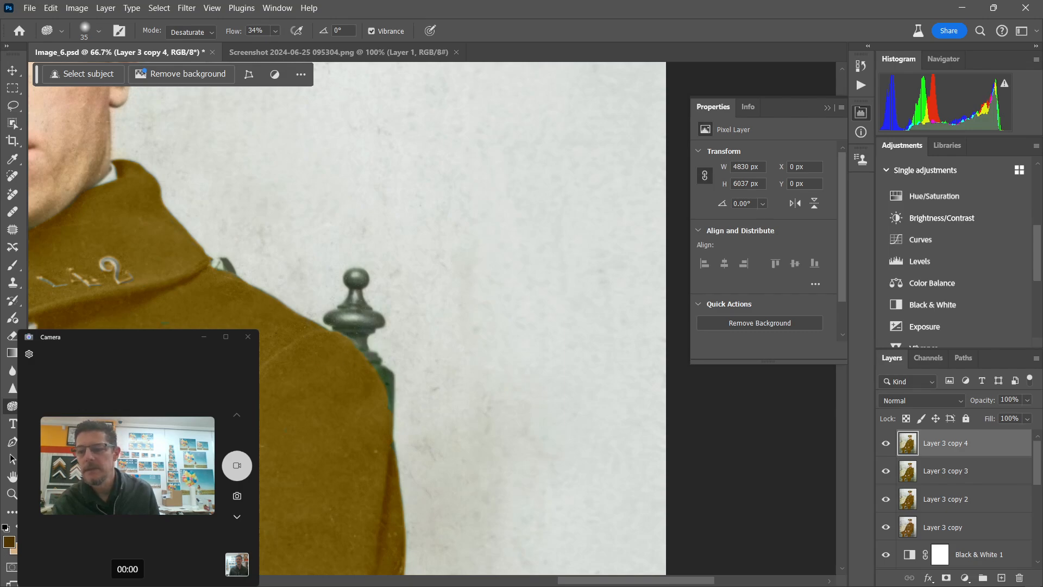
click(6, 527)
click(16, 527)
click(11, 512)
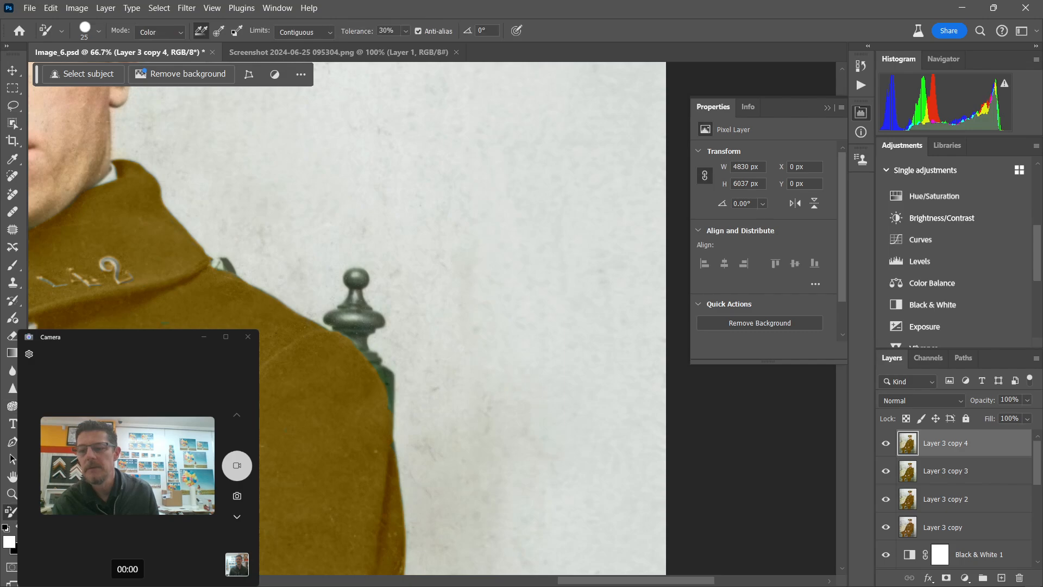
mouse_move(363, 339)
mouse_down()
mouse_move(389, 373)
mouse_move(394, 407)
mouse_up()
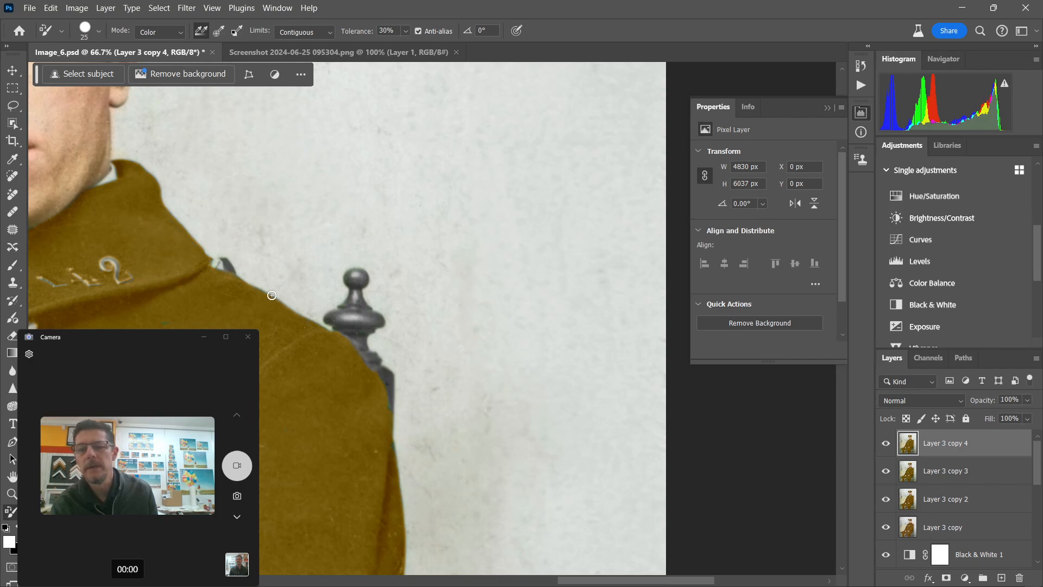
Recolor the coat's sleeve edge with sampled khaki and the chair post below it with its own sampled dark green.
alt+click(365, 373)
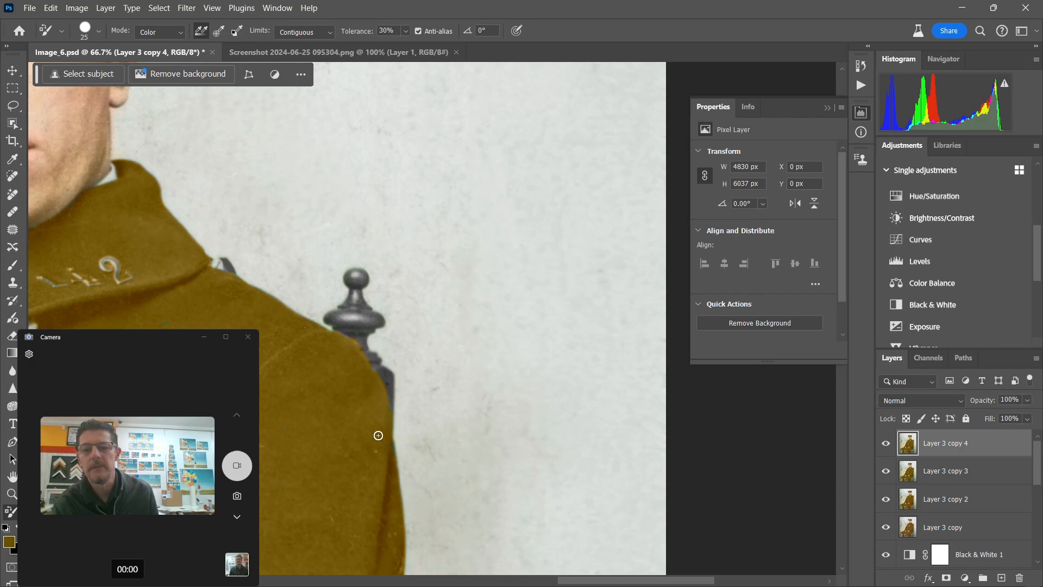
drag(429, 500, 410, 259)
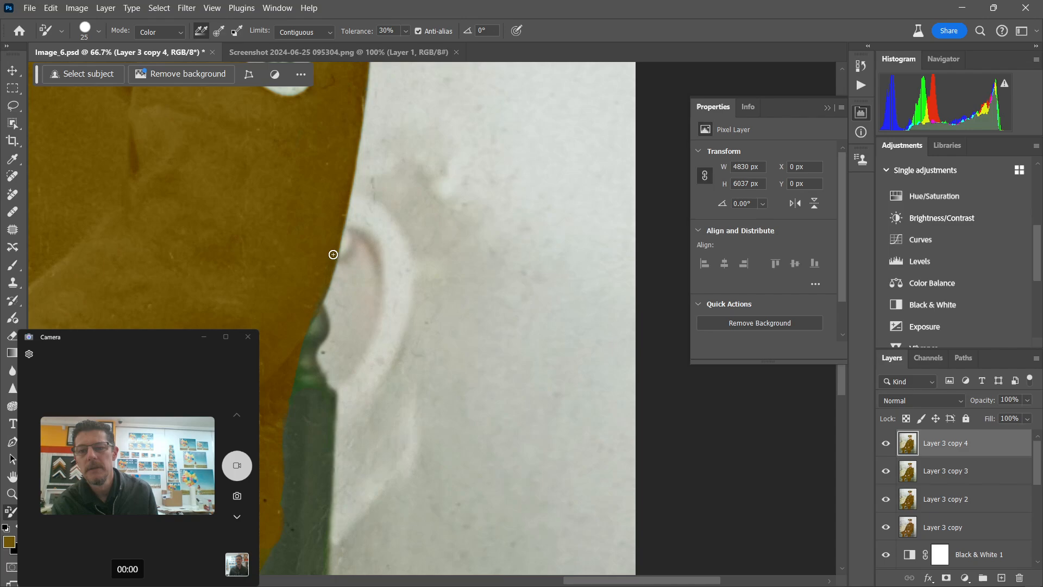
alt+click(299, 469)
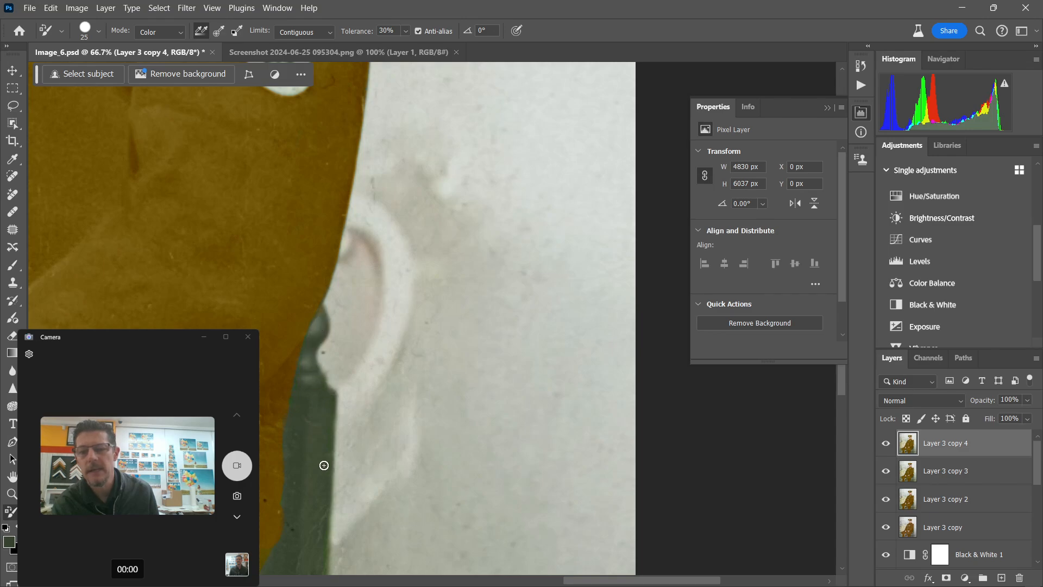
Remove the dark specks on the lower coat edge and the chair post with the Spot Healing Brush.
drag(337, 386, 350, 310)
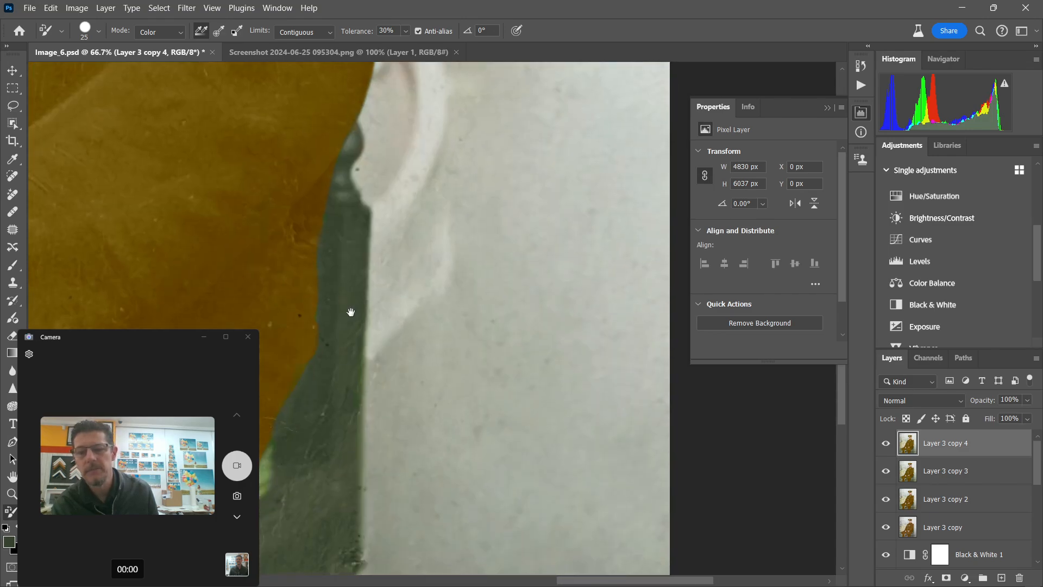
key(j)
click(298, 315)
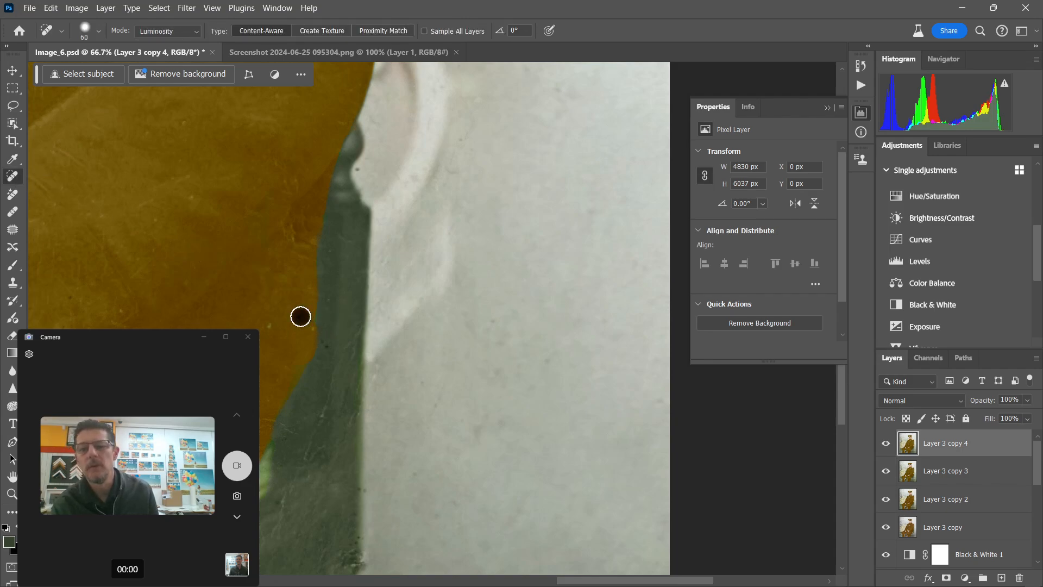
click(328, 345)
click(363, 171)
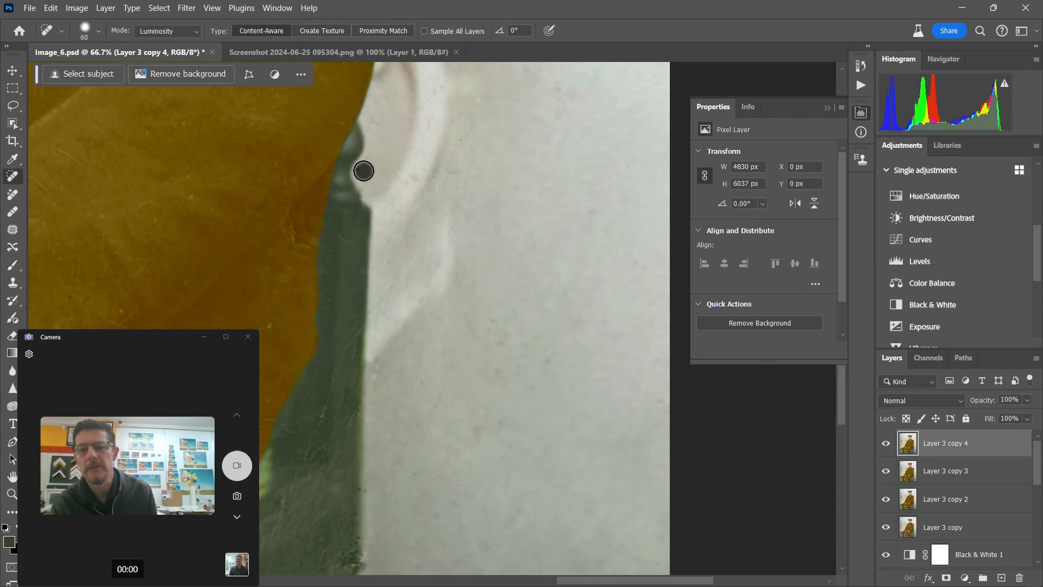
Reduce the Spot Healing Brush to 35 px and heal scratches and specks on the lower chair frame and adjacent background.
key(bracketleft)
key(bracketleft)
key(bracketleft)
key(bracketleft)
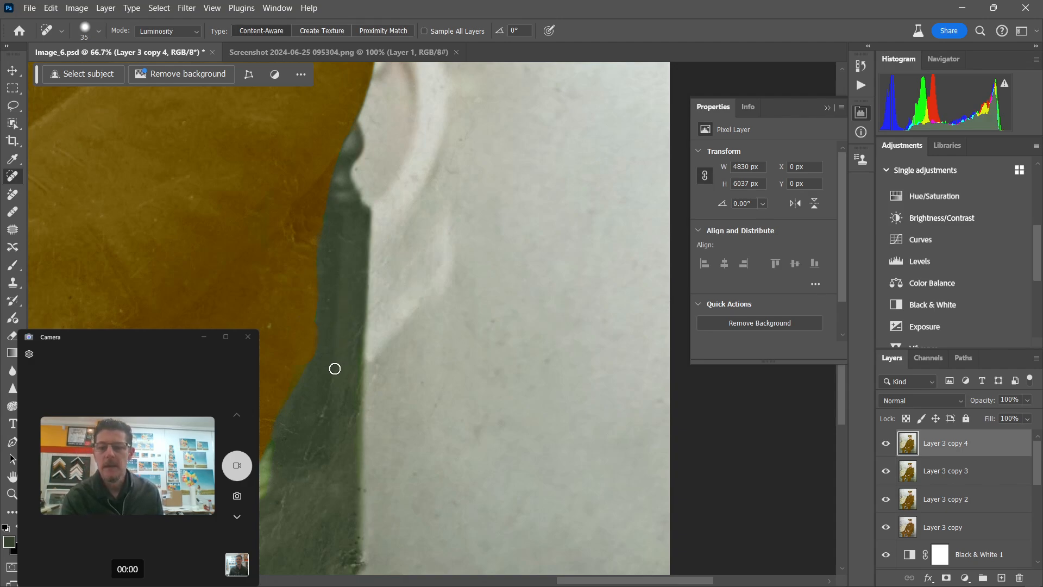
mouse_move(337, 361)
mouse_down()
mouse_move(303, 483)
mouse_move(314, 487)
mouse_move(350, 346)
mouse_move(308, 369)
mouse_up()
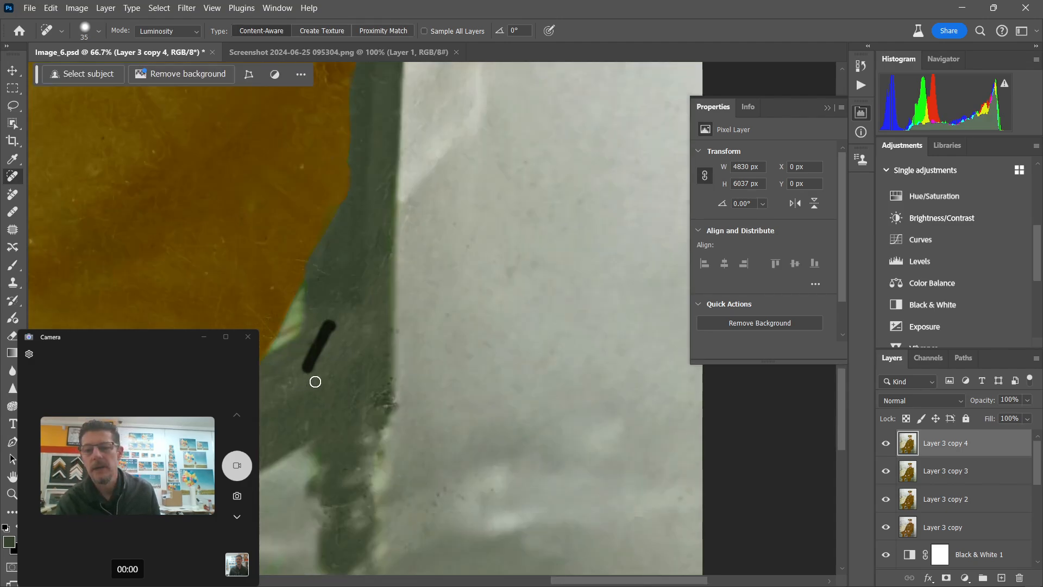
drag(379, 396, 389, 400)
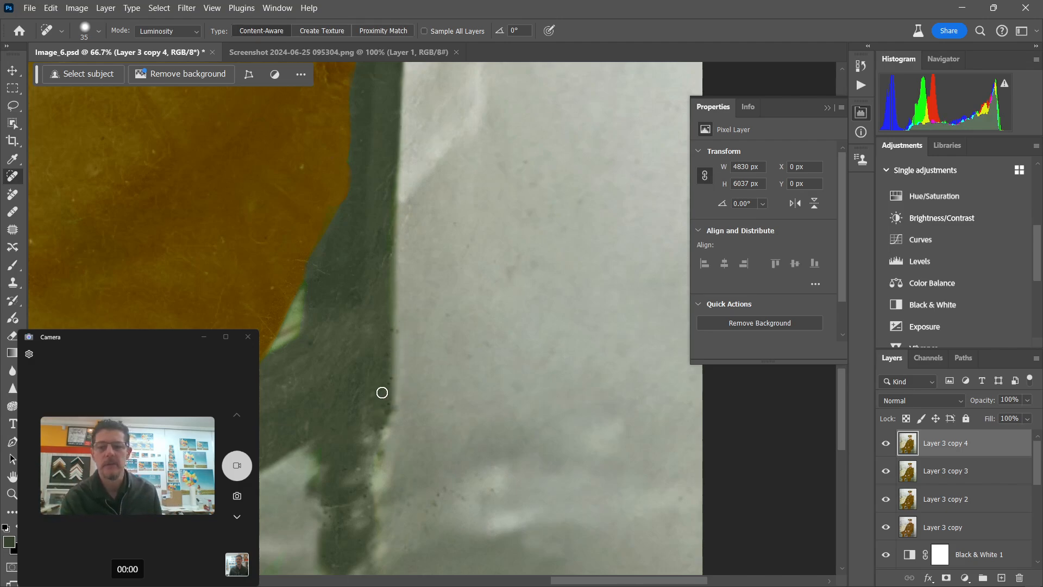
drag(435, 486, 431, 502)
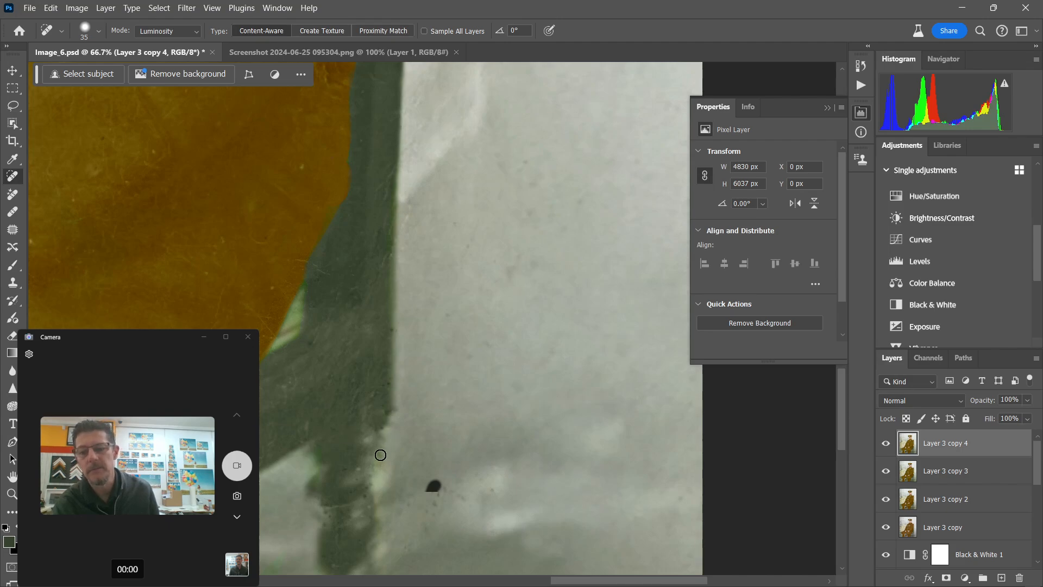
drag(361, 505, 338, 507)
click(429, 487)
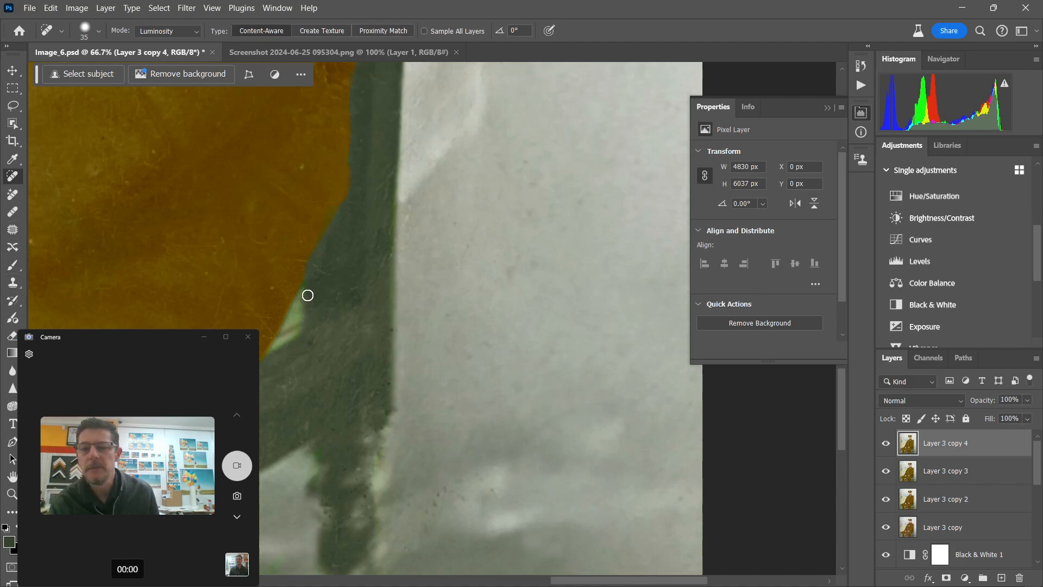
Undo the healing stroke at the coat's edge and tone down the bright green fringes around the chair with Color Replacement.
drag(304, 293, 315, 284)
key(ctrl+z)
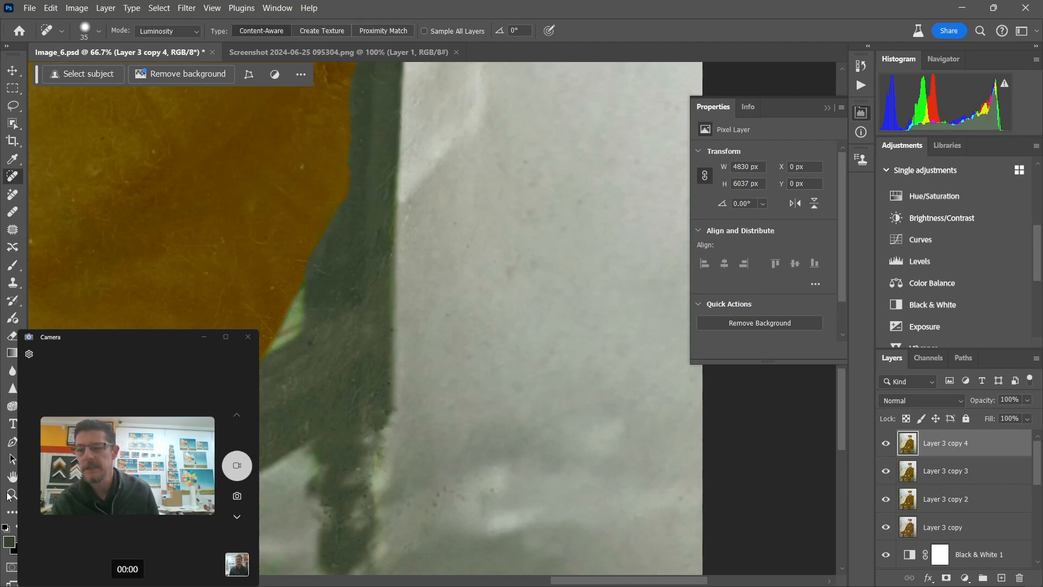
click(11, 512)
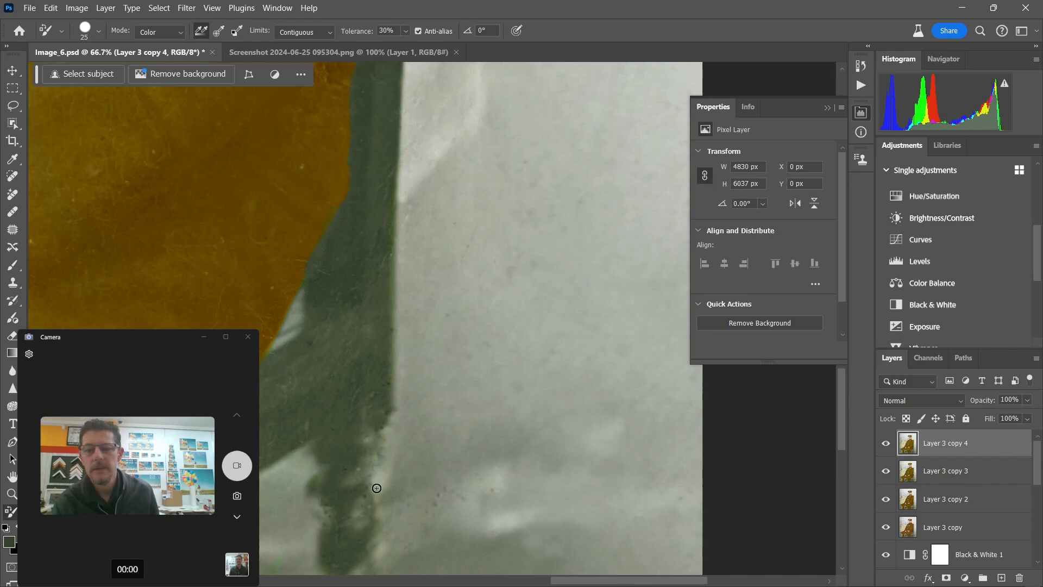
Heal the blemishes at the top of the twisted chair leg with the Spot Healing Brush.
scroll(277, 391, down, 2)
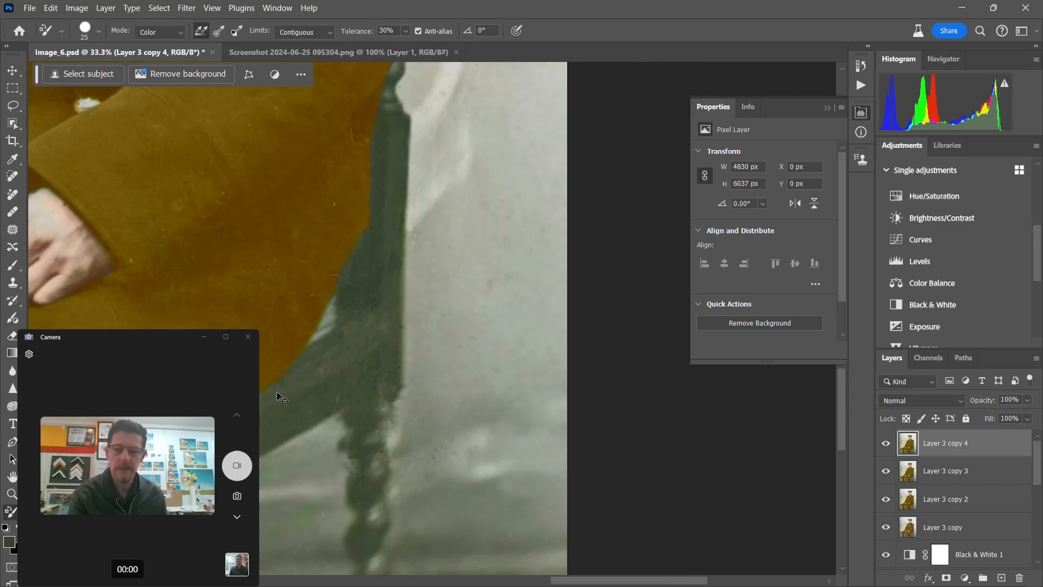
scroll(303, 459, down, 1)
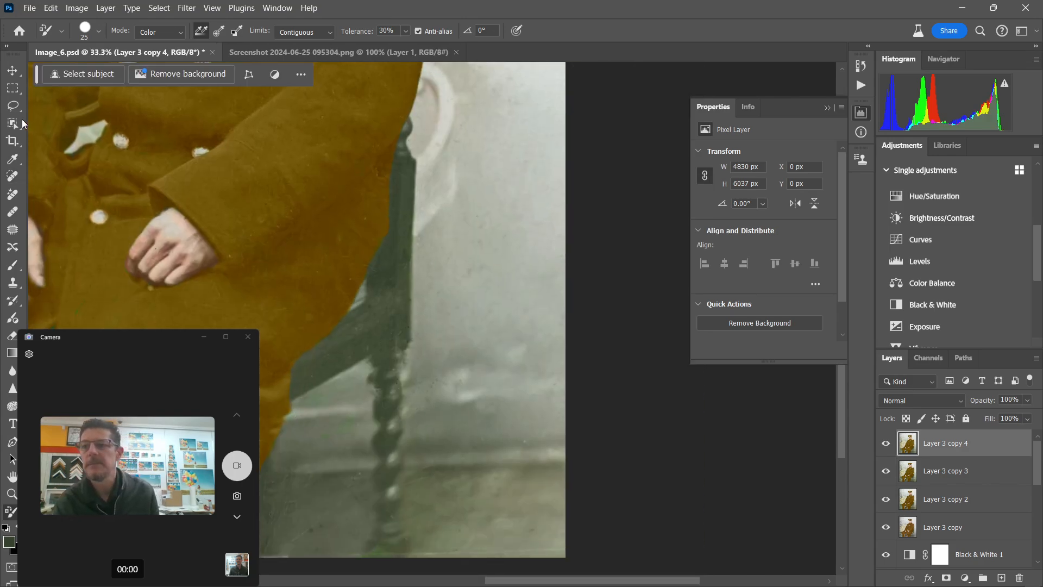
click(13, 176)
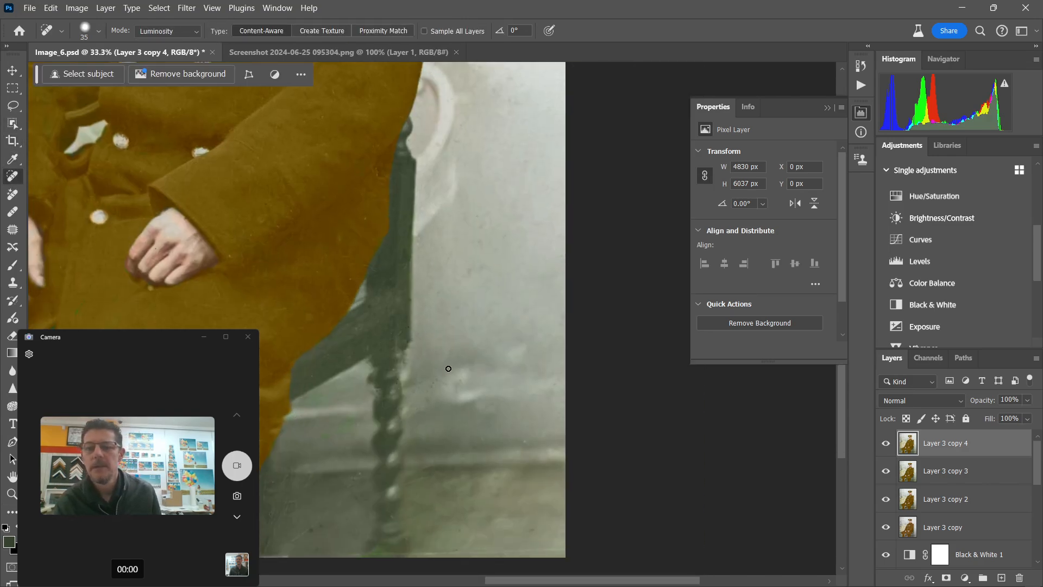
click(378, 390)
click(380, 389)
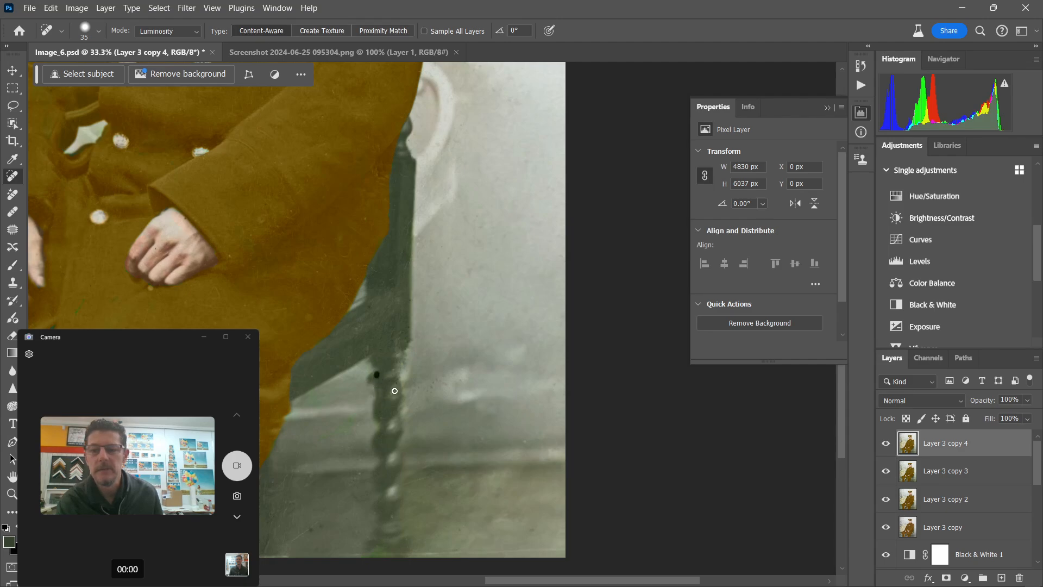
drag(378, 387, 371, 376)
Rebuild the upper part of the twisted chair leg with the Clone Stamp at 100% opacity and 100% flow.
key(s)
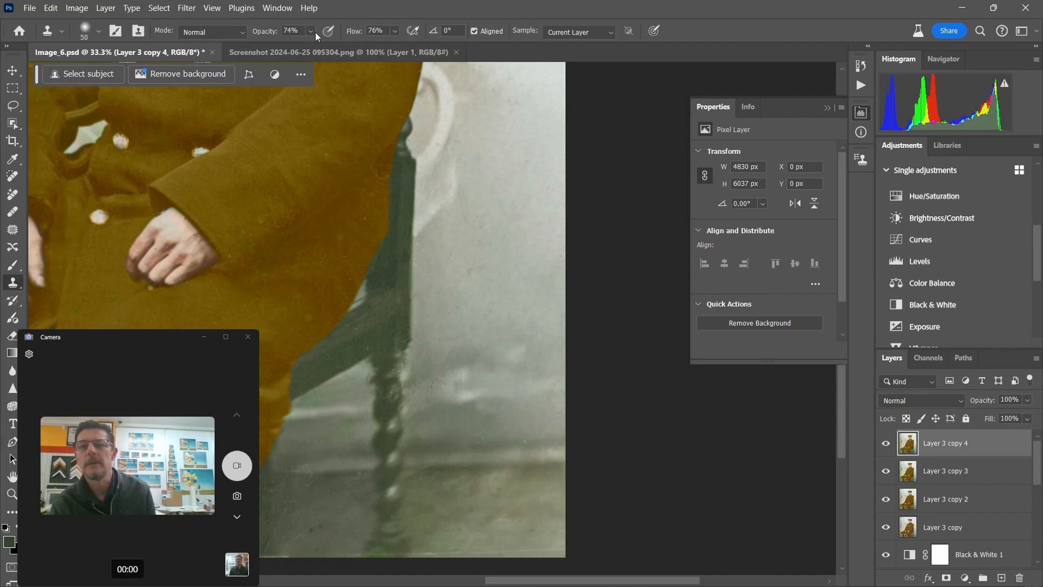
key(0)
click(395, 32)
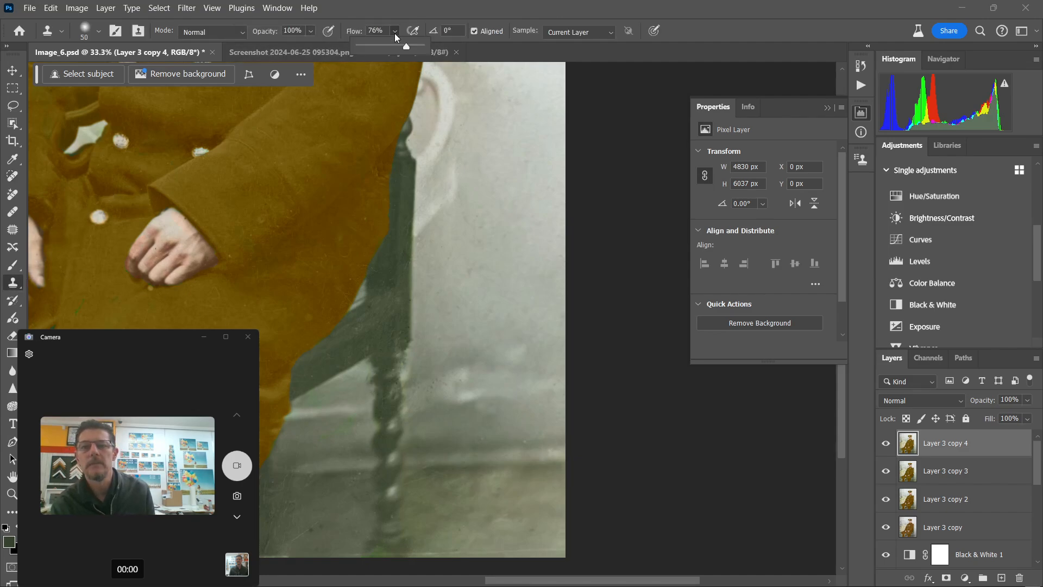
drag(406, 46, 424, 47)
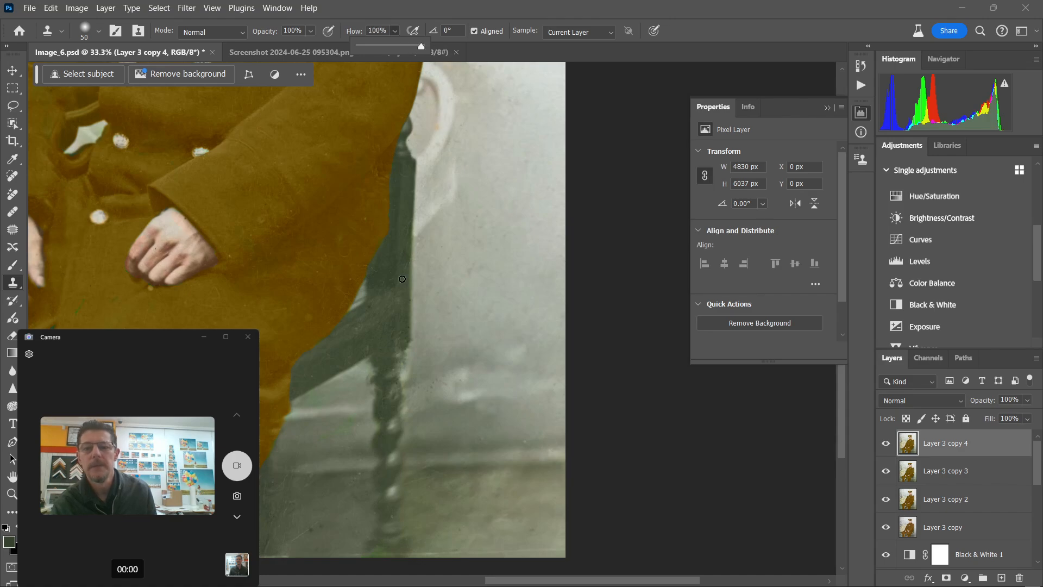
alt+click(379, 427)
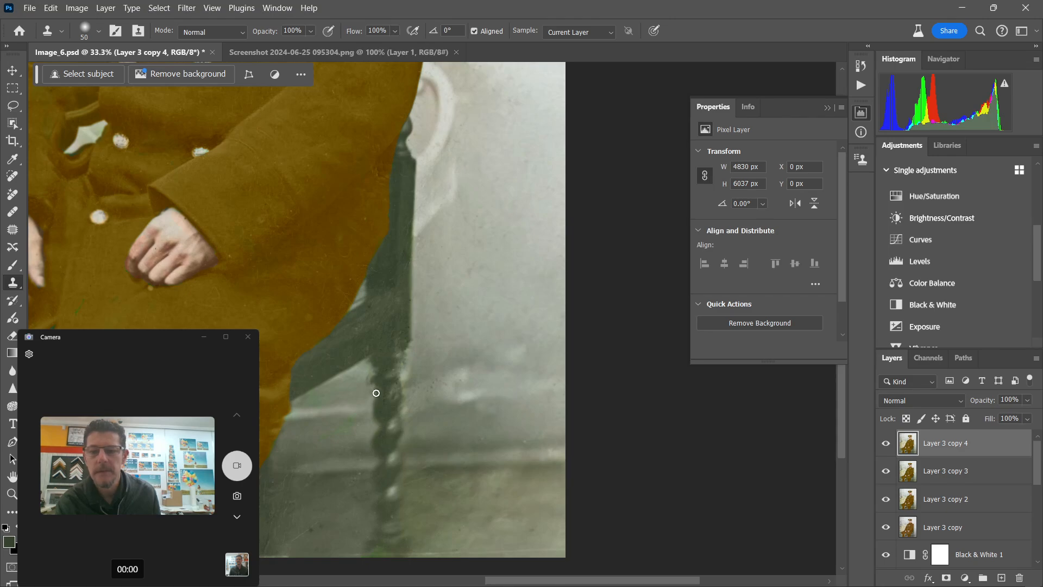
mouse_move(378, 388)
mouse_down()
mouse_move(384, 393)
mouse_move(398, 378)
mouse_move(382, 391)
mouse_move(379, 376)
mouse_up()
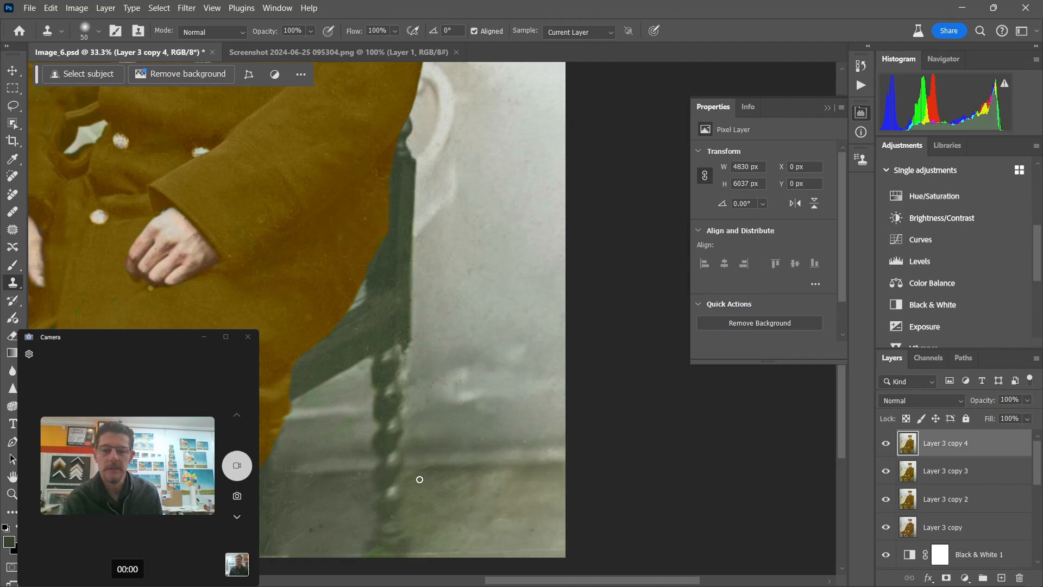
Save the document and tint the floor around the chair and coat dark green with a 400 px Color Replacement brush.
click(11, 512)
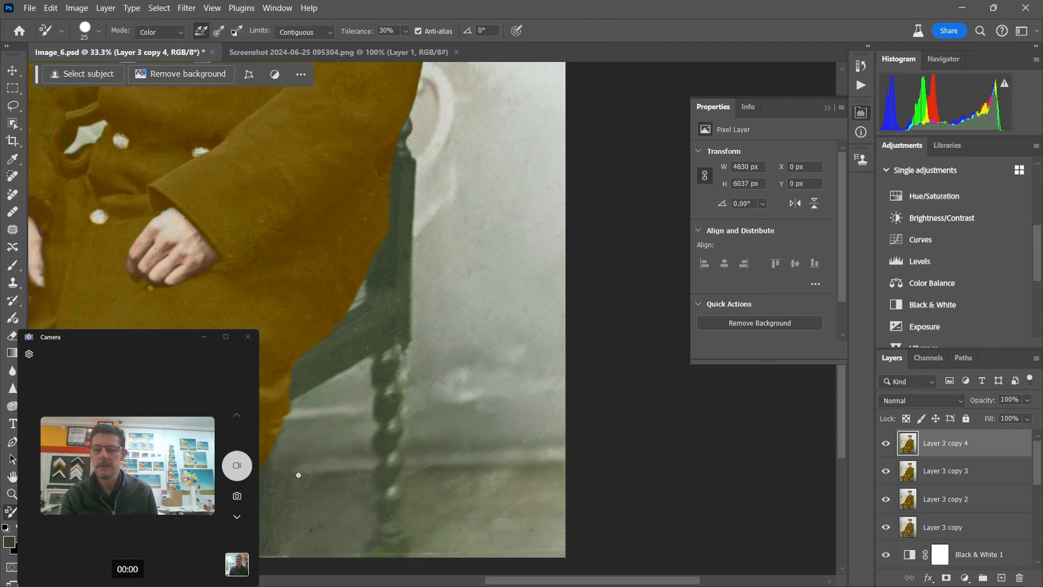
key(ctrl+s)
key(bracketright)
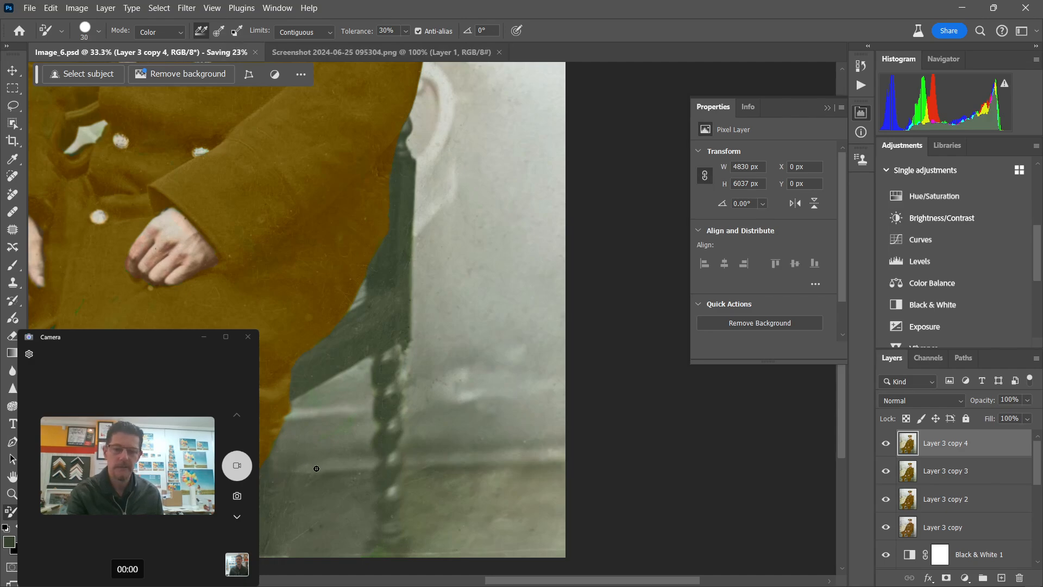
key(bracketright)
key(bracketright)
key(bracketright)
key(bracketright)
key(bracketright)
key(bracketright)
key(bracketright)
key(bracketright)
key(bracketright)
key(bracketright)
key(bracketright)
key(bracketright)
key(bracketright)
key(bracketright)
key(bracketright)
key(bracketright)
mouse_move(345, 464)
mouse_down()
mouse_move(578, 487)
mouse_move(529, 508)
mouse_move(533, 538)
mouse_move(580, 517)
mouse_move(489, 496)
mouse_up()
key(space)
drag(342, 461, 520, 382)
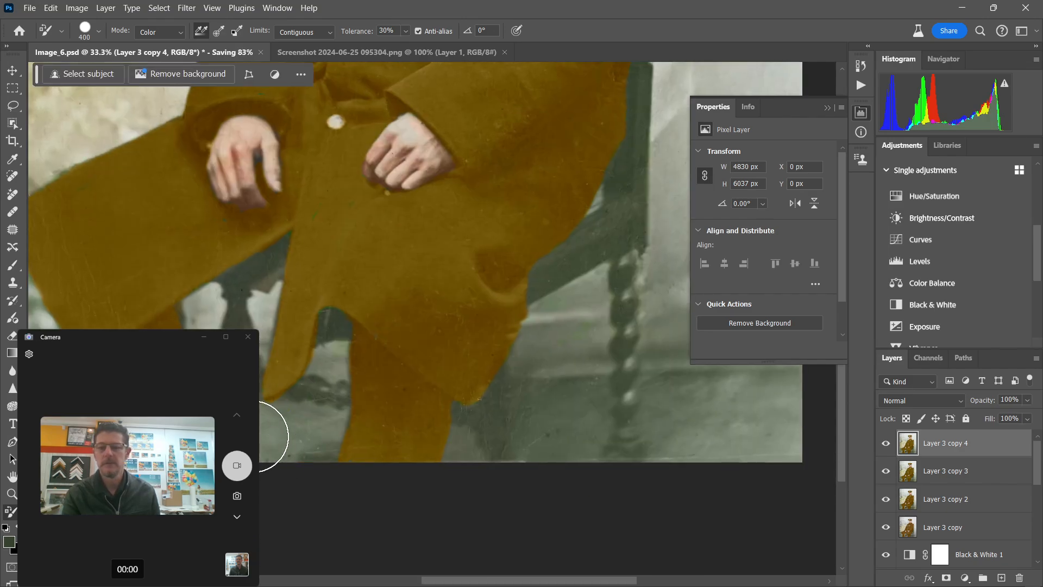
key(space)
drag(273, 393, 365, 402)
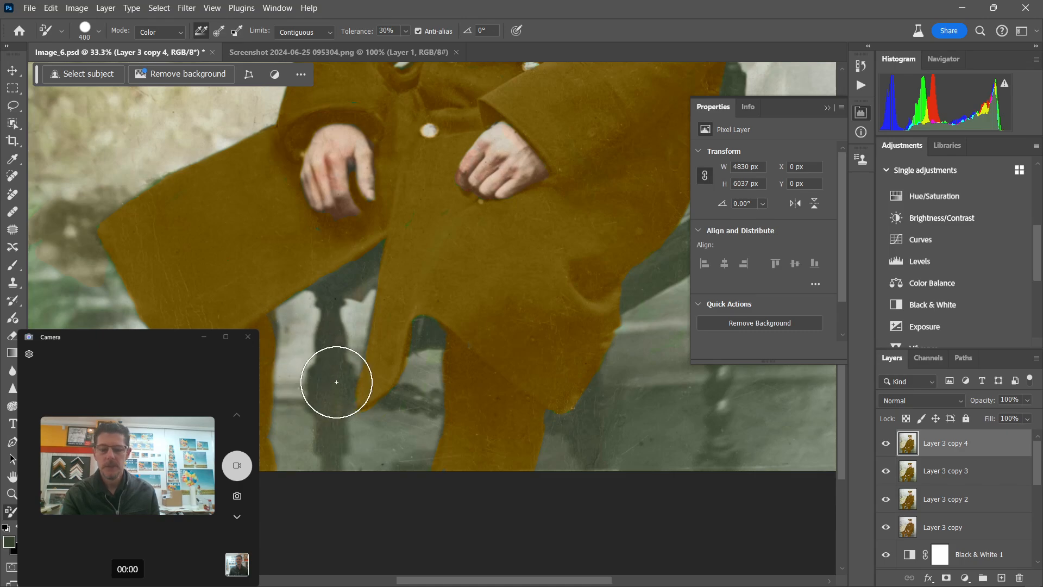
Select the floor strip along the photo's lower edge with the Polygonal Lasso and copy it to a new layer.
key(ctrl+minus)
key(ctrl+minus)
key(ctrl+minus)
key(ctrl+minus)
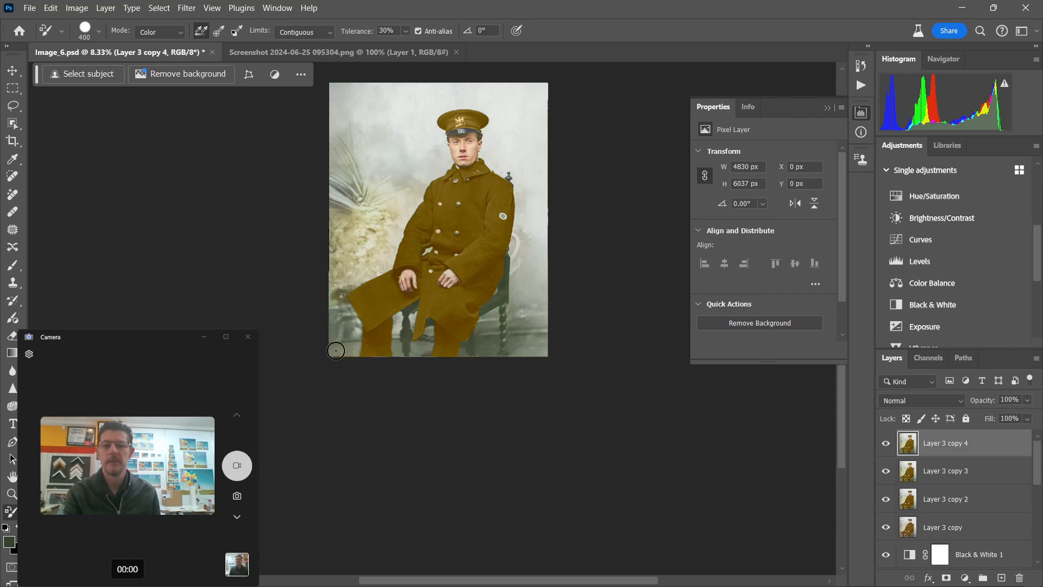
click(13, 105)
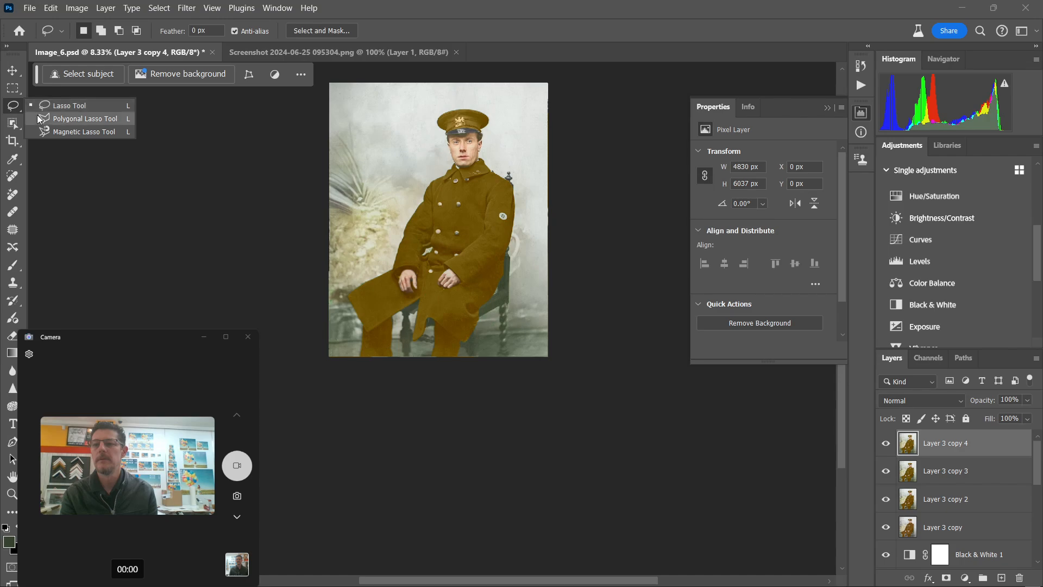
click(37, 116)
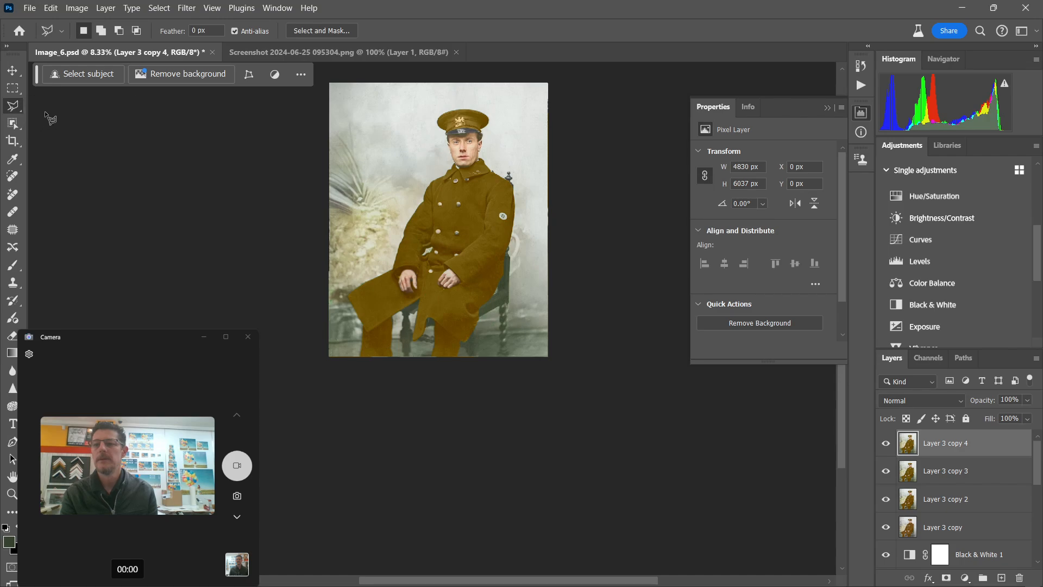
click(319, 344)
click(565, 330)
click(563, 365)
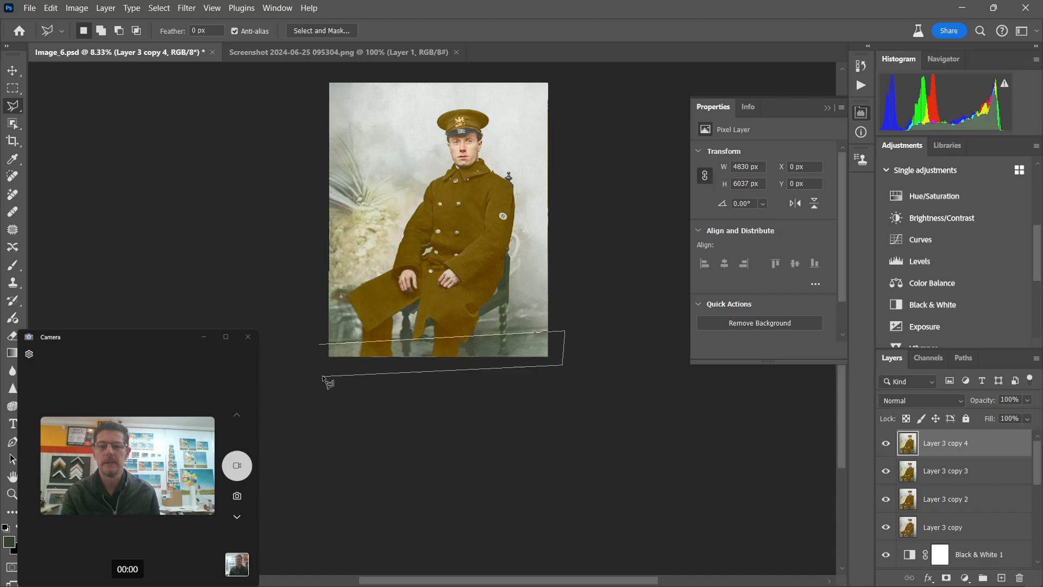
click(315, 379)
click(316, 347)
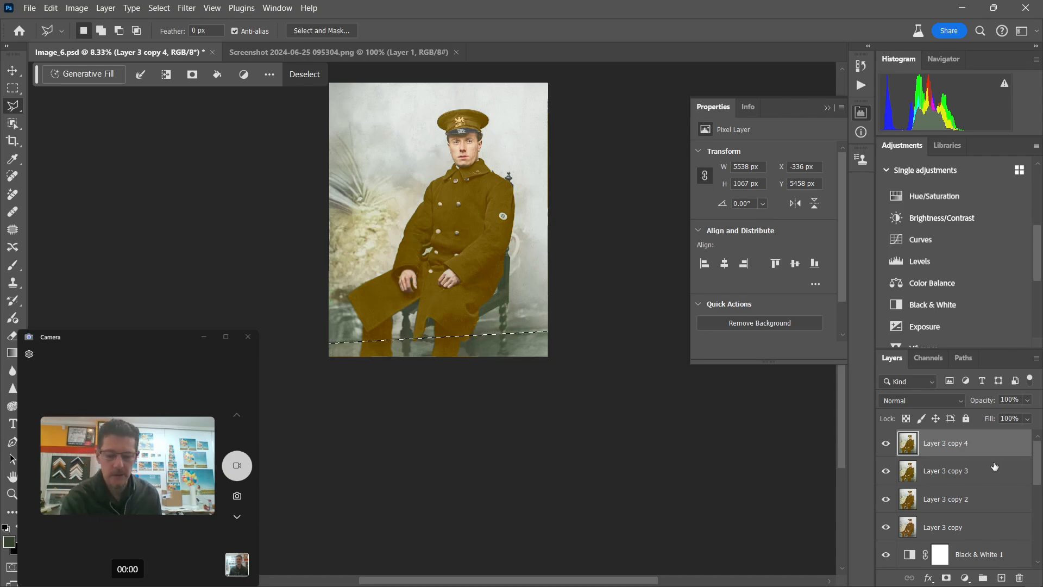
key(ctrl+j)
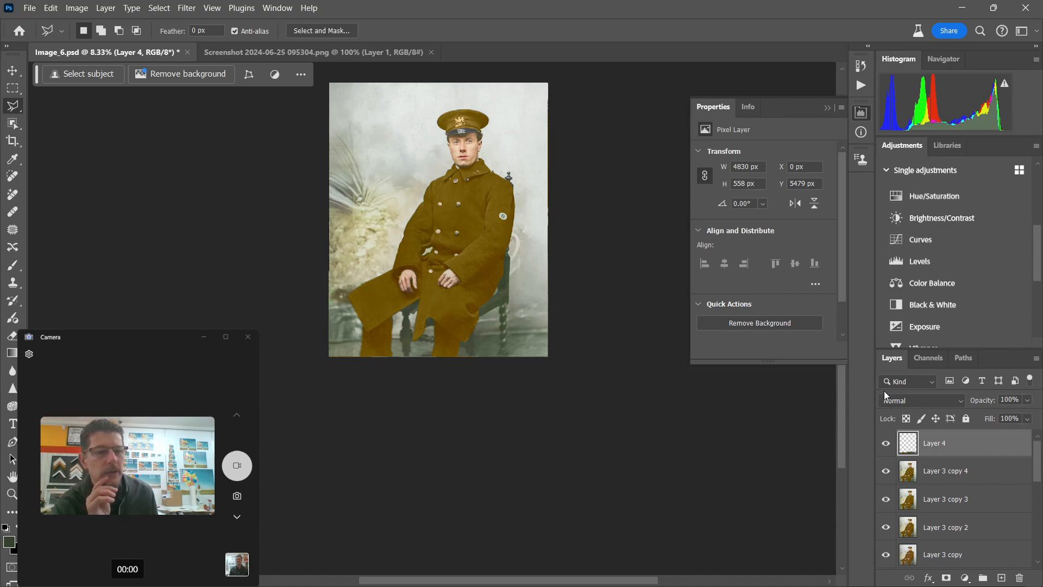
Add a Black & White adjustment limited to the floor strip, with Tint on and Reds at 83, and merge it into Layer 4.
click(899, 313)
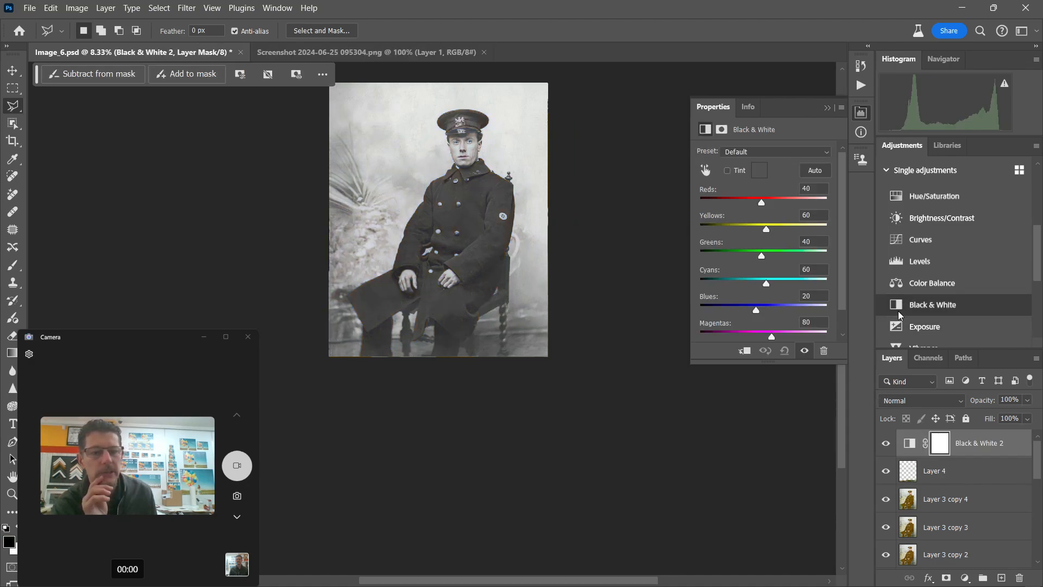
key(ctrl+z)
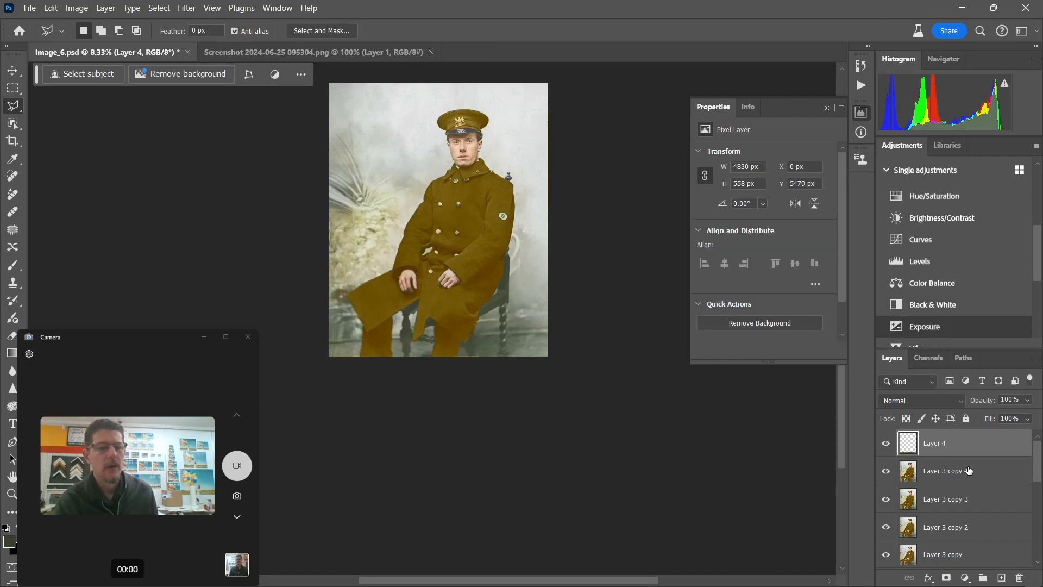
ctrl+click(908, 443)
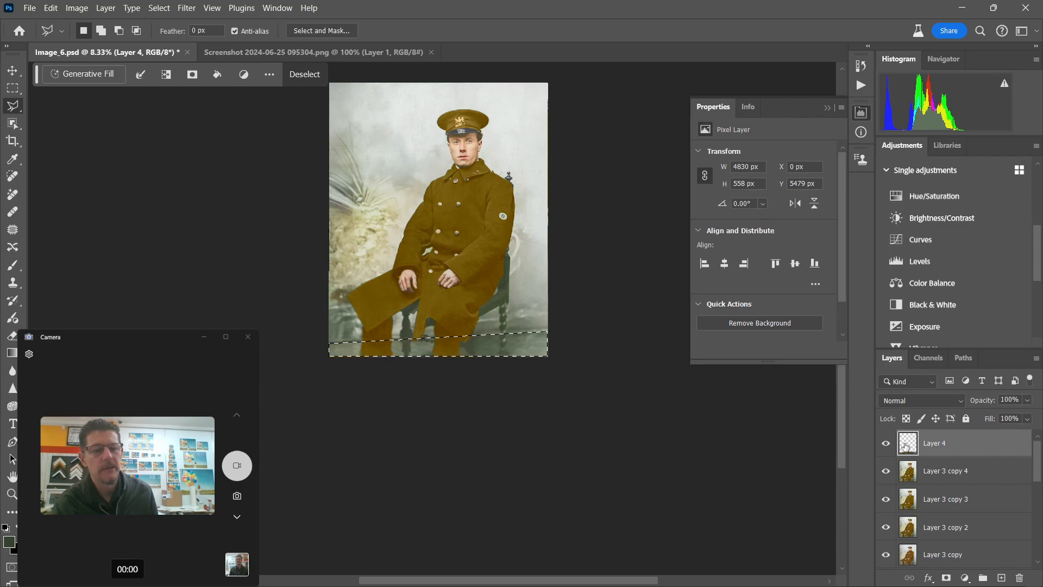
click(911, 305)
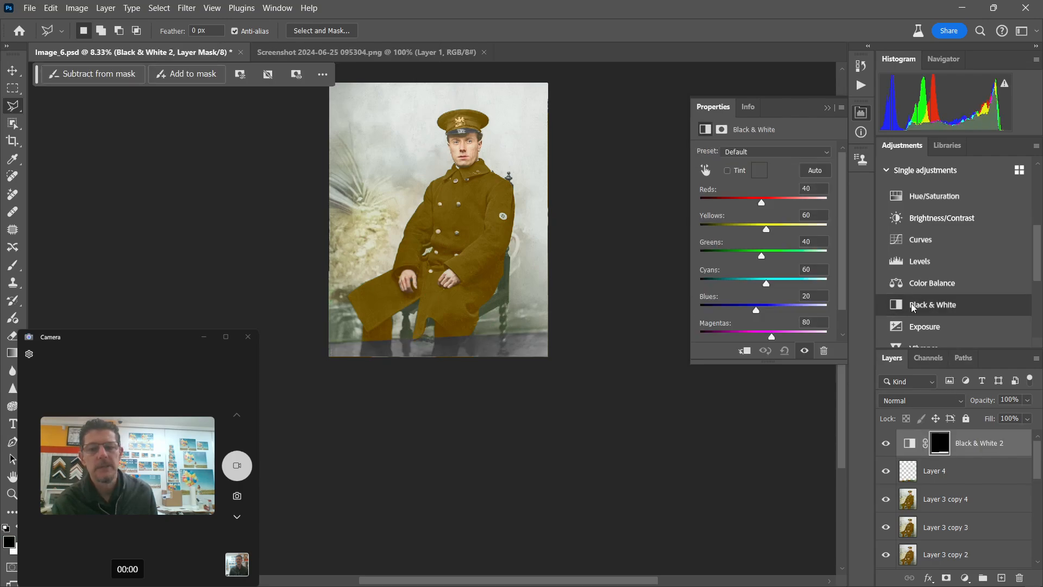
click(727, 171)
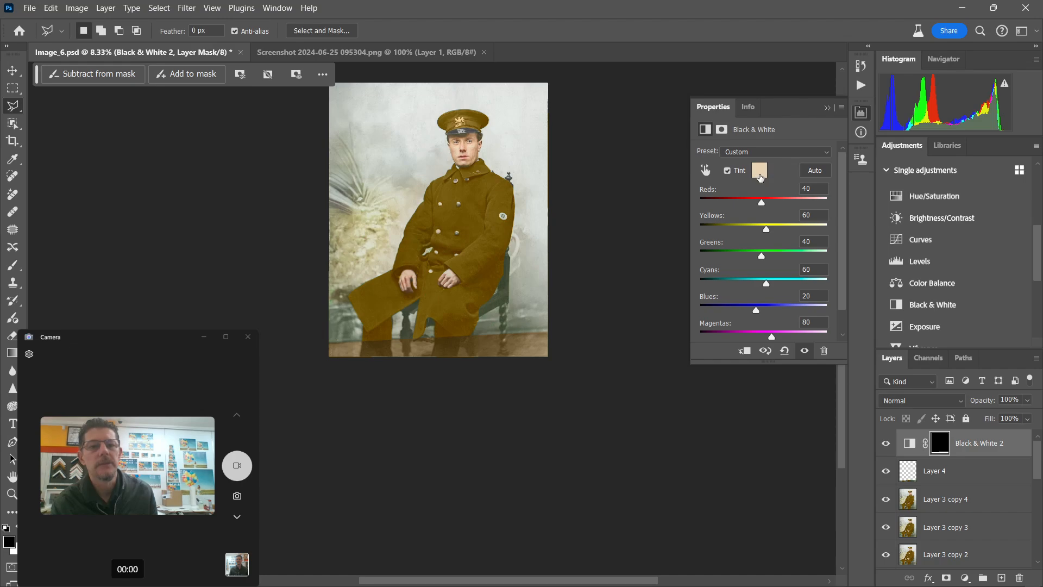
drag(761, 204, 775, 206)
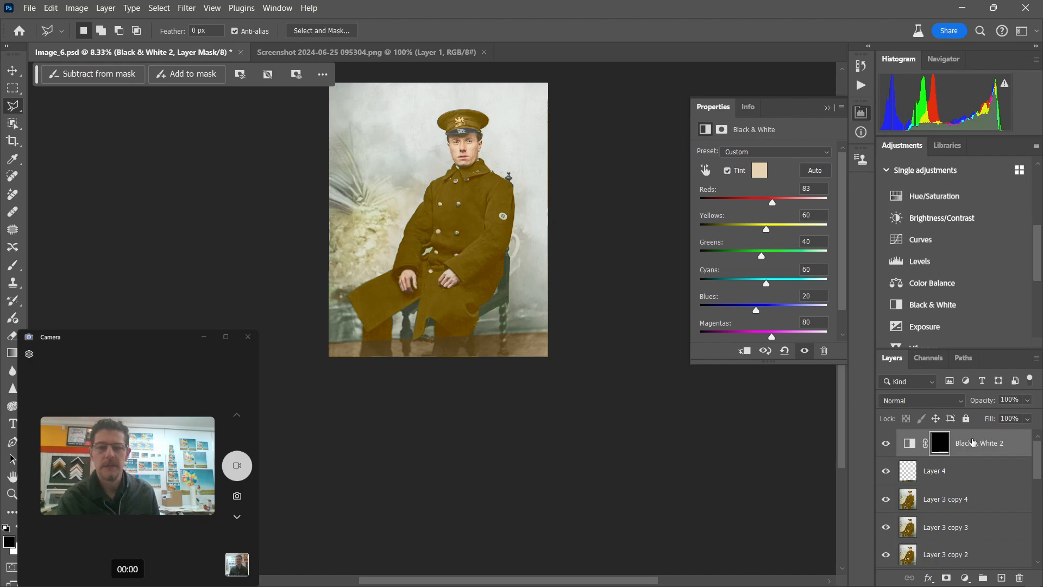
key(ctrl+e)
Erase the brown floor tint from both trouser legs with a 250 px Eraser at 100% opacity.
key(ctrl+plus)
key(ctrl+plus)
key(ctrl+plus)
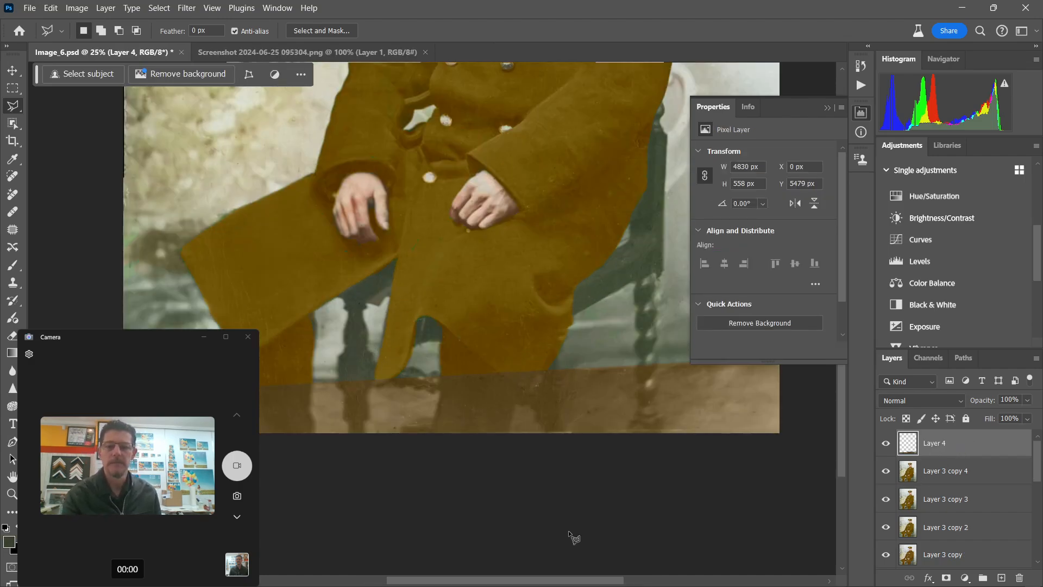
click(12, 336)
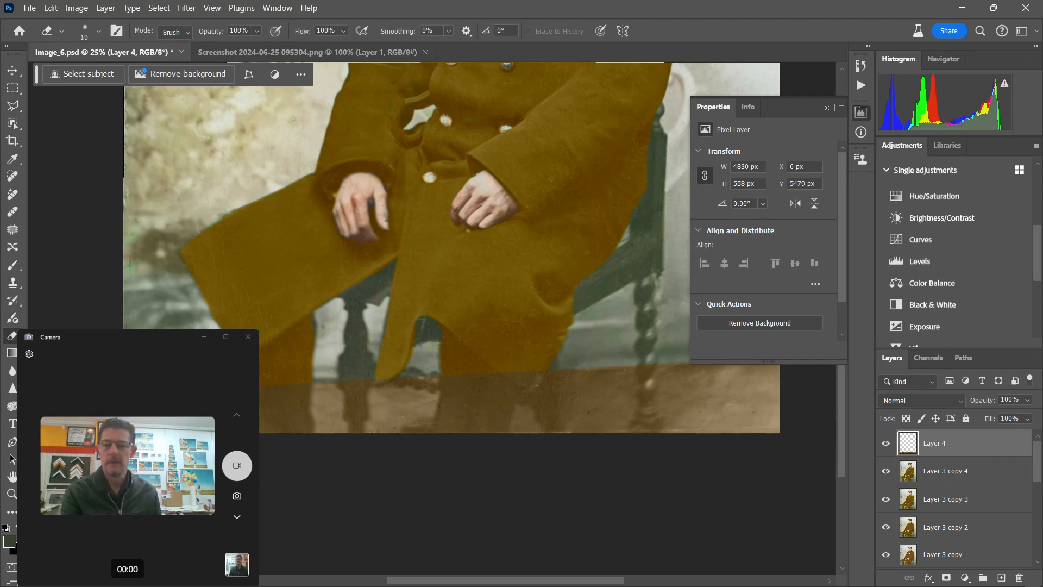
key(bracketright)
key(bracketright)
key(bracketright)
key(bracketright)
key(bracketright)
key(bracketright)
key(bracketright)
key(bracketright)
key(bracketright)
key(bracketright)
key(bracketright)
key(bracketright)
key(bracketright)
key(bracketright)
key(bracketright)
key(bracketright)
key(bracketright)
key(bracketright)
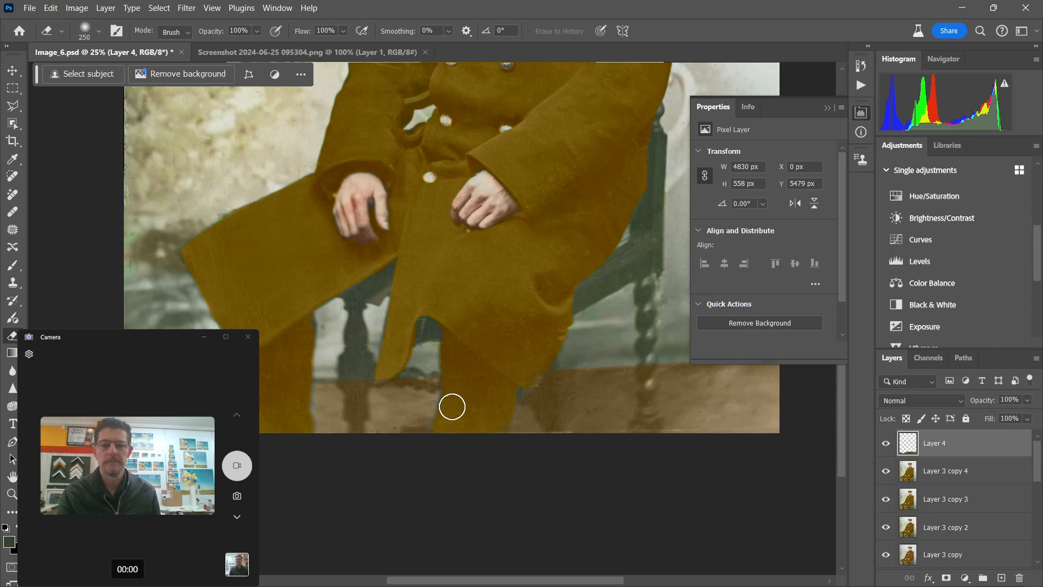
Erase the brown tint from the chair legs between the trousers and at the twisted leg with a 100 px Eraser.
key(bracketleft)
key(bracketleft)
key(bracketleft)
key(bracketleft)
key(bracketleft)
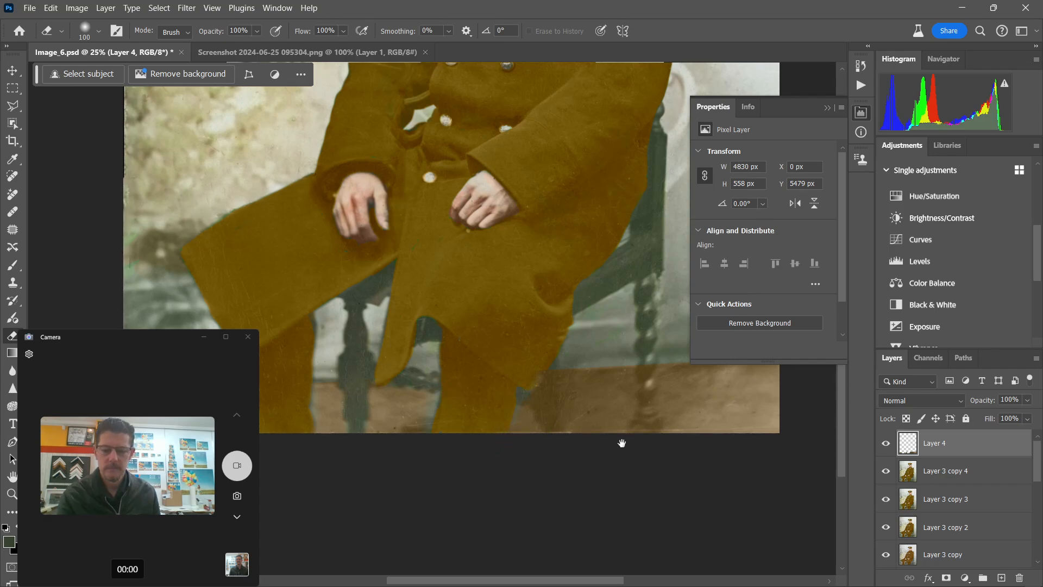
drag(622, 443, 481, 496)
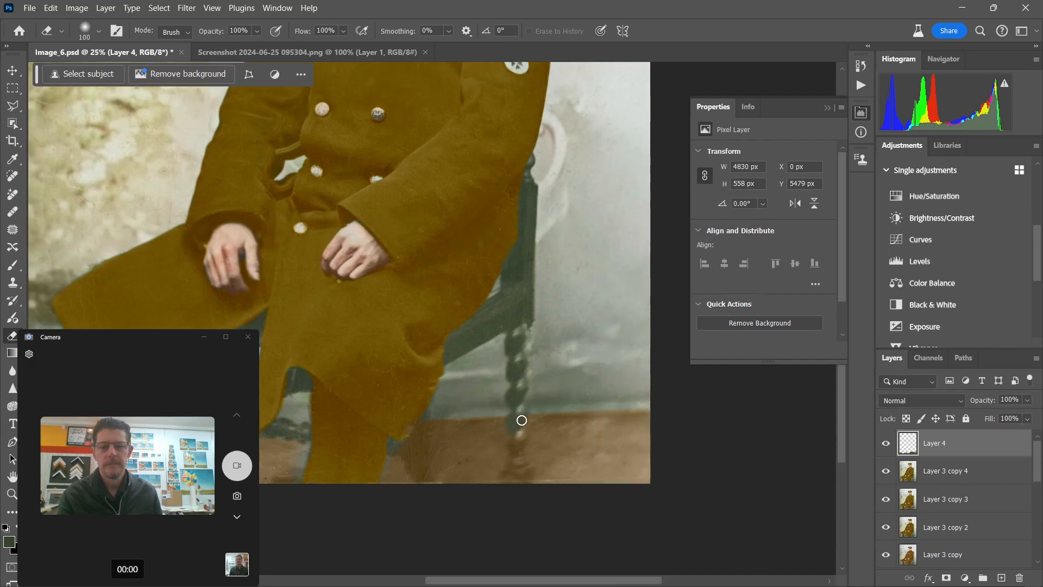
mouse_move(522, 419)
mouse_down()
mouse_move(529, 472)
mouse_move(519, 440)
mouse_up()
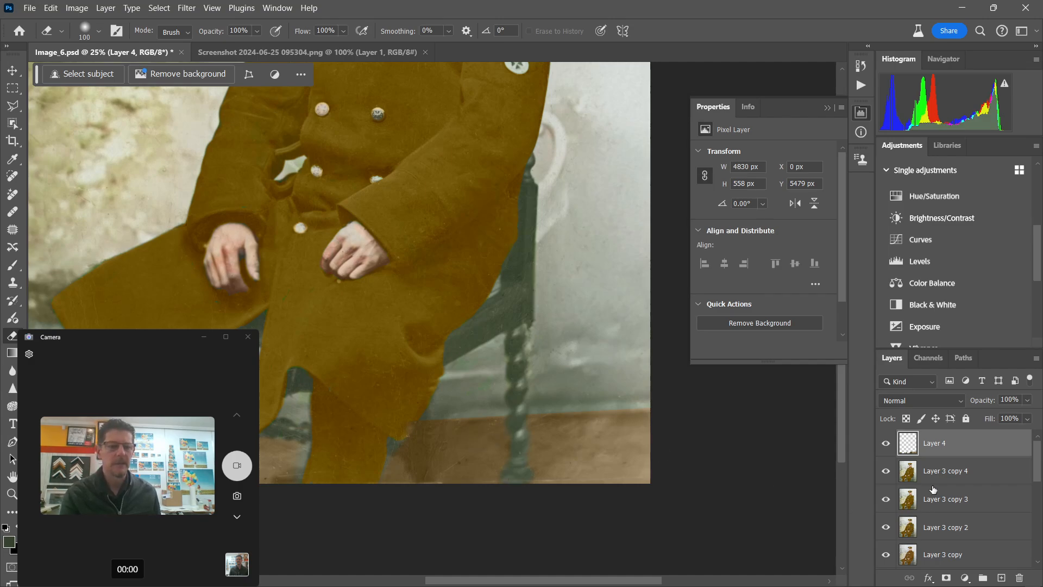
Compare the image with and without the brown floor layer and merge it down into Layer 3 copy 4.
click(887, 446)
click(886, 445)
key(Delete)
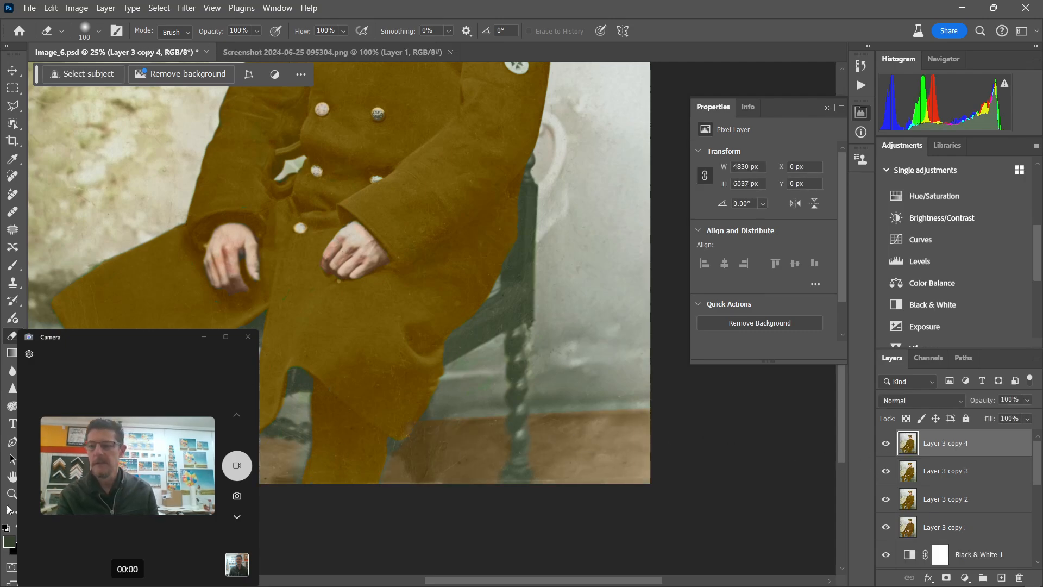
Recolor the chair leg beside the coat hem dark green with a 70 px Color Replacement brush and sample the brown floor color.
click(10, 510)
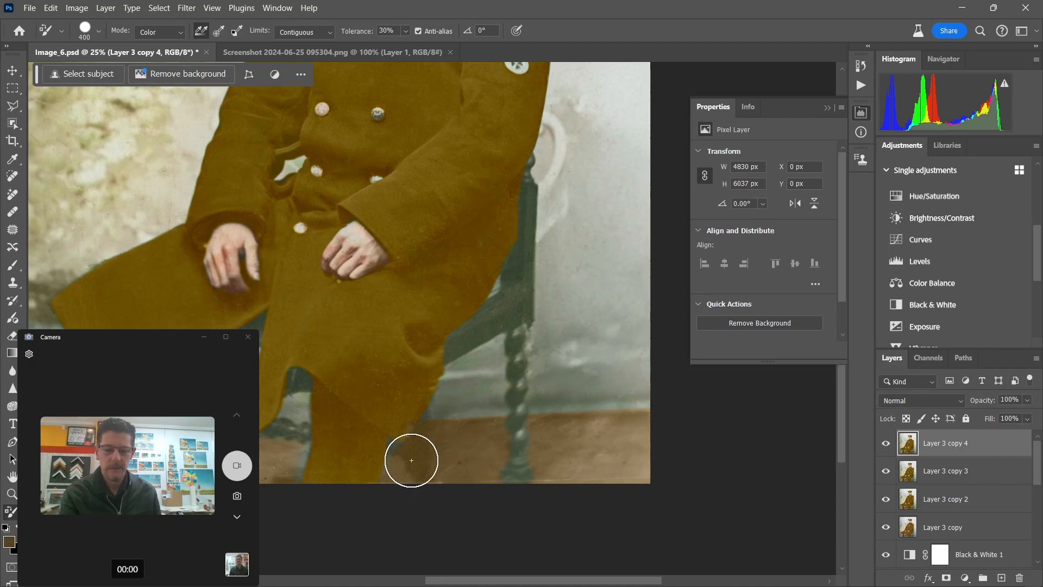
key(bracketleft)
key(bracketleft)
key(bracketleft)
key(bracketleft)
key(bracketleft)
key(bracketleft)
key(bracketleft)
key(bracketleft)
key(bracketleft)
key(bracketleft)
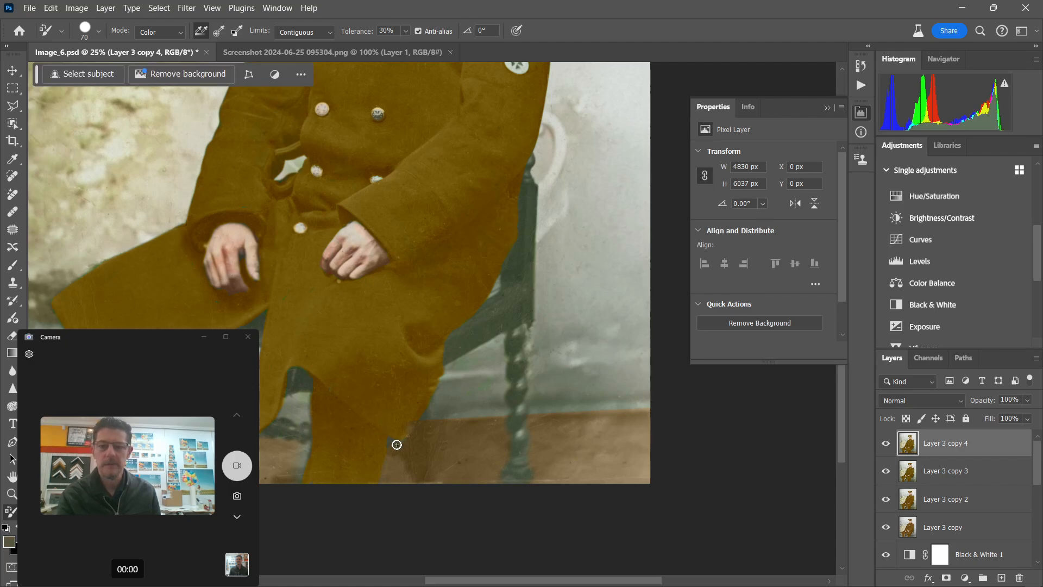
mouse_move(396, 445)
mouse_down()
mouse_move(424, 431)
mouse_move(423, 466)
mouse_move(422, 452)
mouse_move(395, 453)
mouse_move(422, 436)
mouse_move(422, 464)
mouse_up()
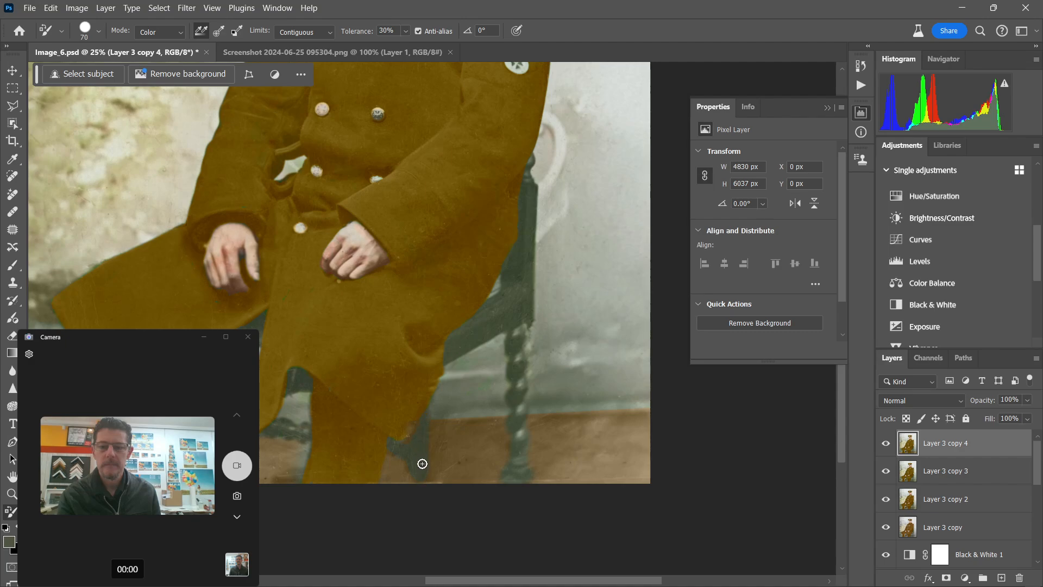
alt+click(293, 456)
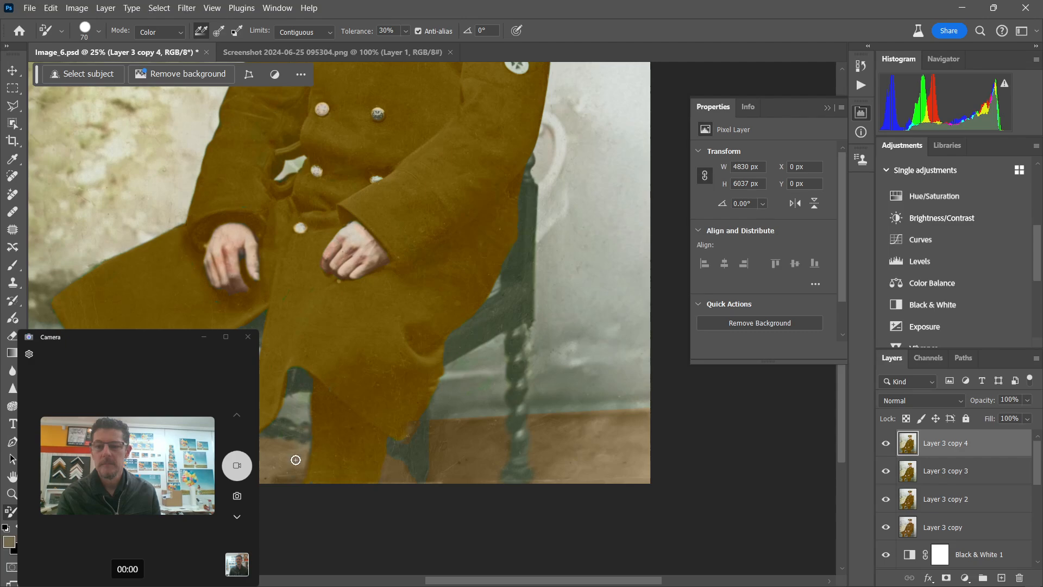
Add a Color Balance adjustment layer with midtones at Cyan-Red +4, Magenta-Green +10 and Yellow-Blue -13.
key(ctrl+minus)
key(ctrl+minus)
key(ctrl+minus)
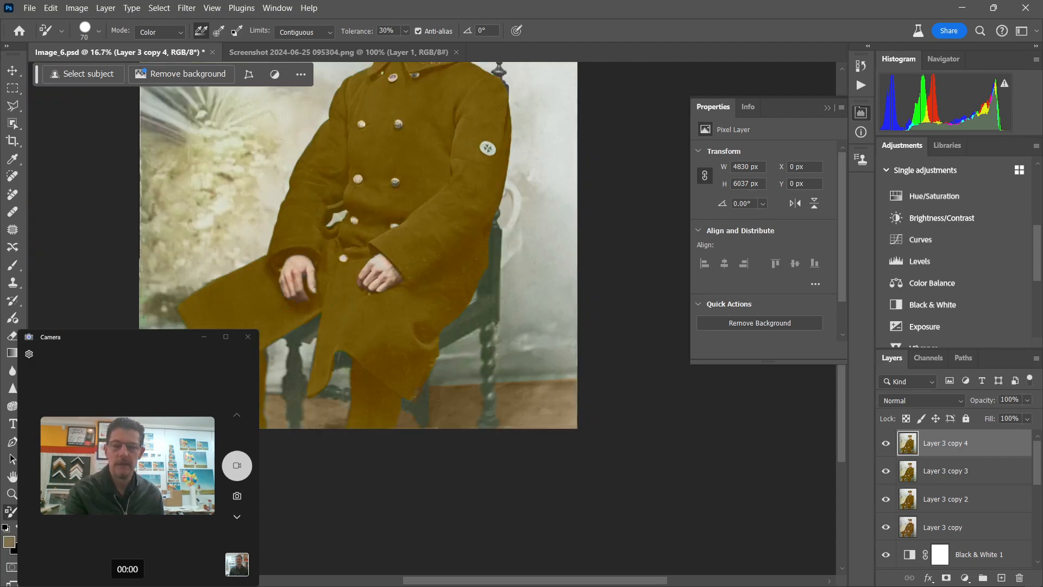
drag(502, 203, 492, 230)
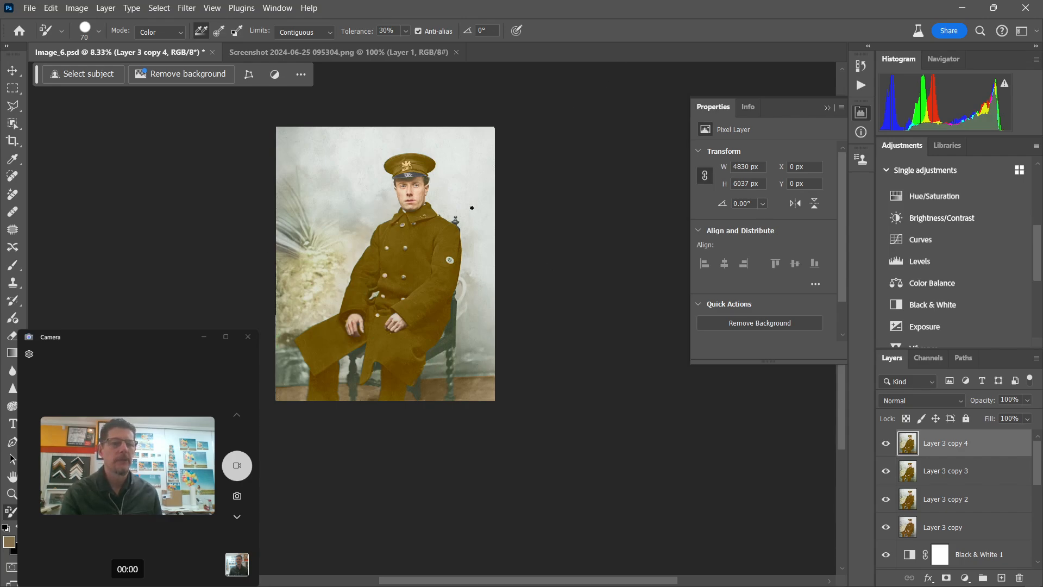
click(926, 283)
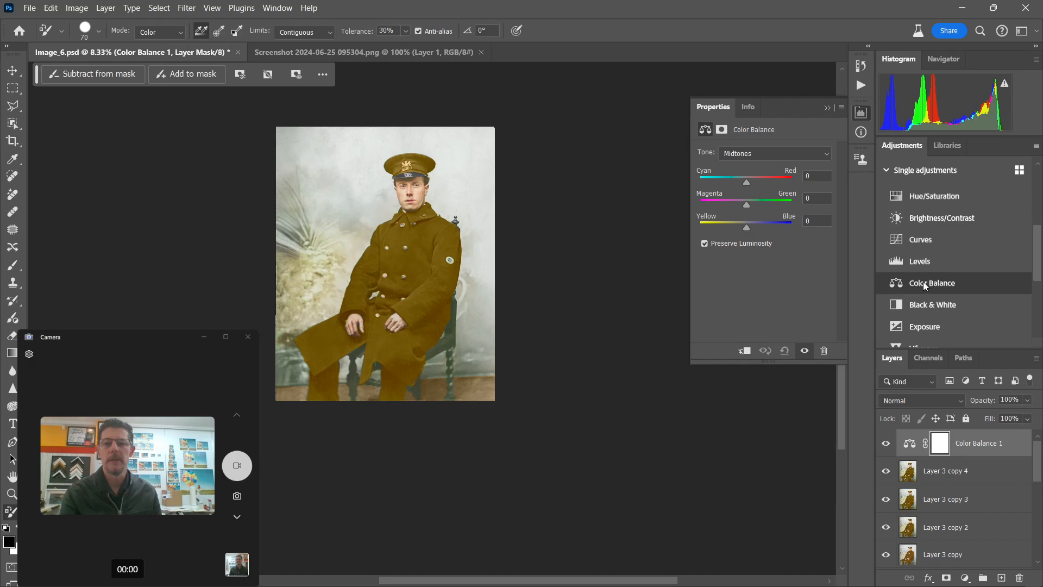
key(ctrl+plus)
key(ctrl+plus)
drag(681, 158, 704, 295)
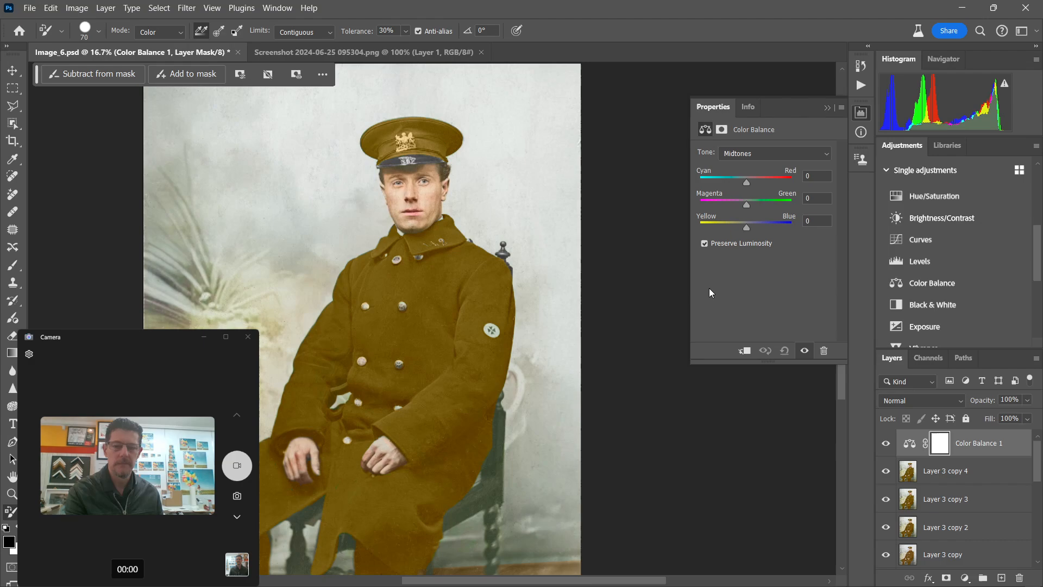
key(ctrl+minus)
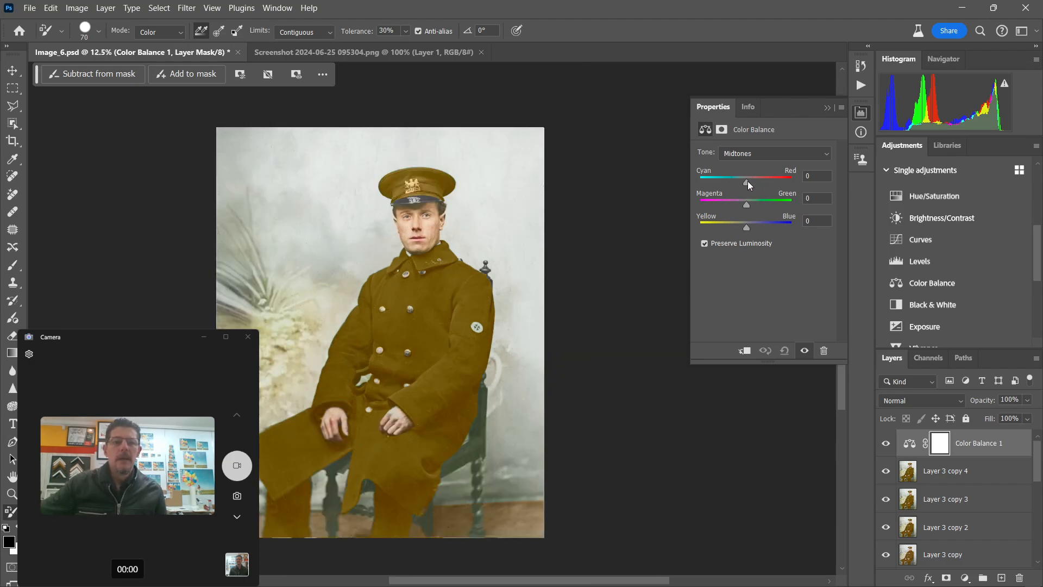
drag(748, 182, 749, 184)
mouse_move(747, 226)
mouse_down()
mouse_move(698, 230)
mouse_move(741, 233)
mouse_up()
mouse_move(750, 184)
mouse_down()
mouse_move(762, 181)
mouse_move(716, 185)
mouse_move(751, 184)
mouse_move(751, 203)
mouse_up()
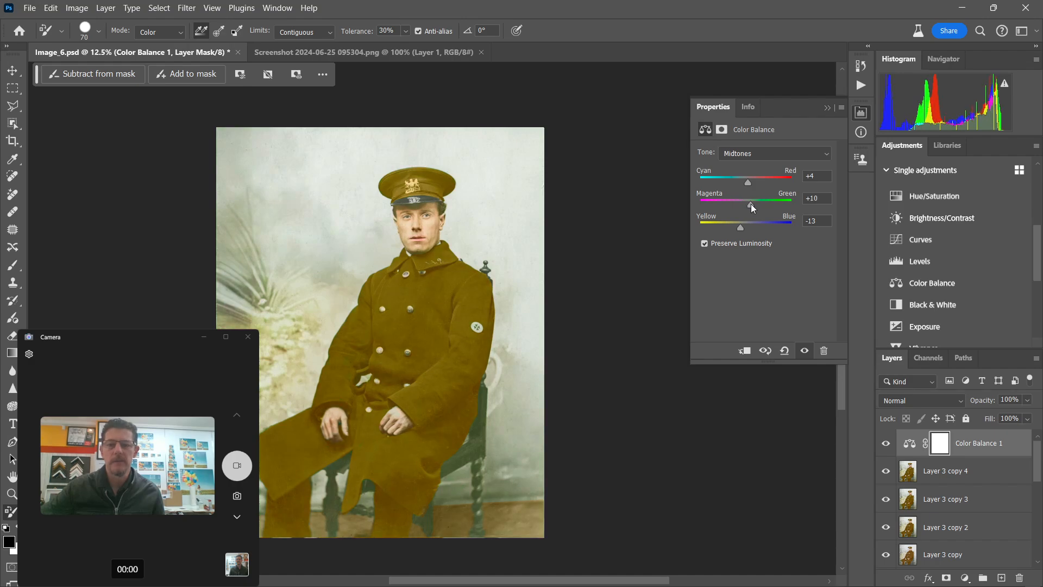
Compare the image with and without the Color Balance layer and lower its opacity to 36%.
key(ctrl+plus)
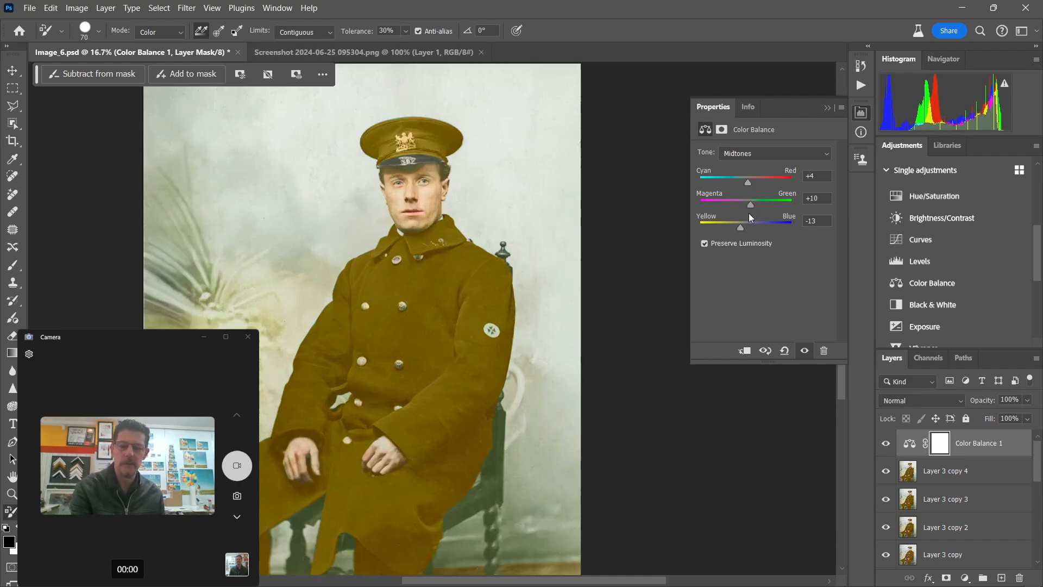
click(886, 443)
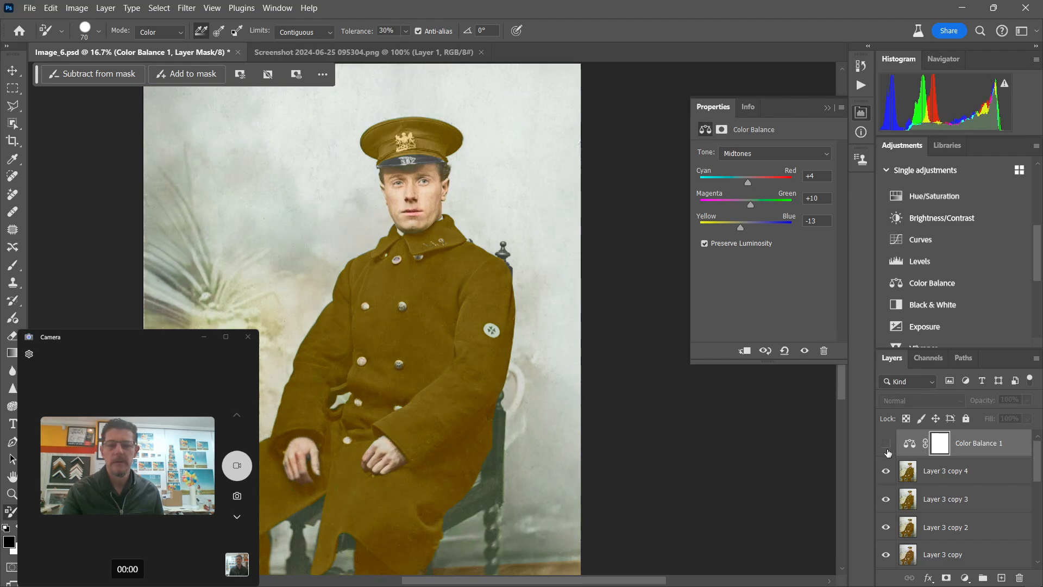
click(887, 444)
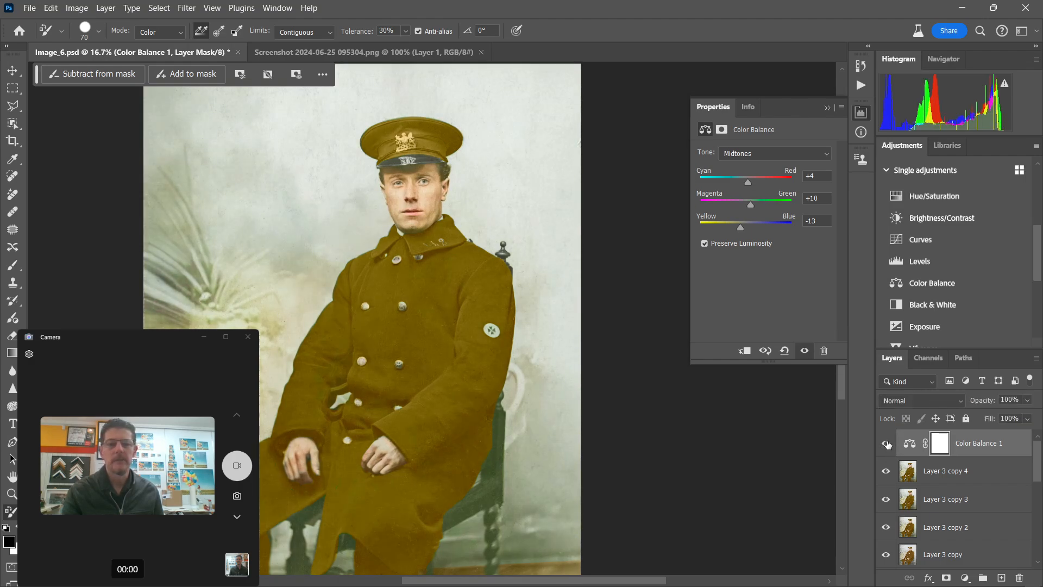
click(1028, 401)
drag(1033, 416, 1008, 416)
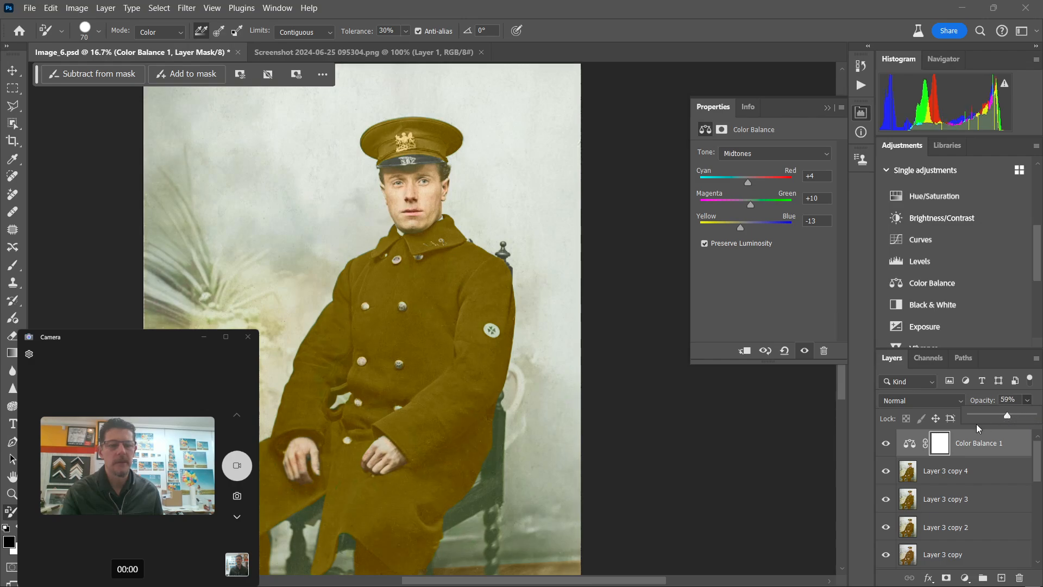
click(888, 444)
click(885, 444)
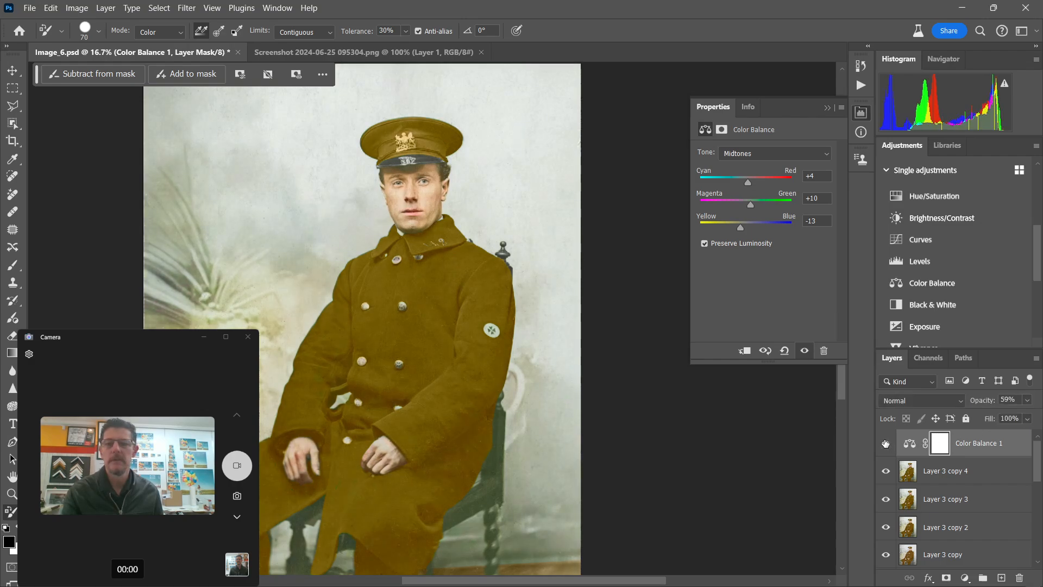
click(1027, 401)
drag(1008, 417, 993, 416)
click(887, 444)
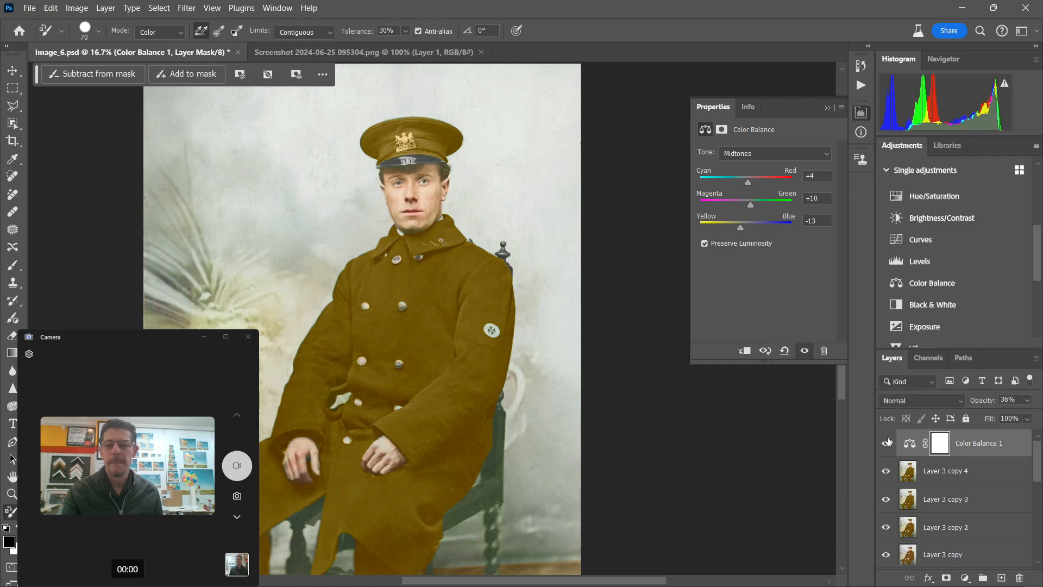
Check the image with the Color Balance adjustment and merge it down into Layer 3 copy 4.
click(887, 443)
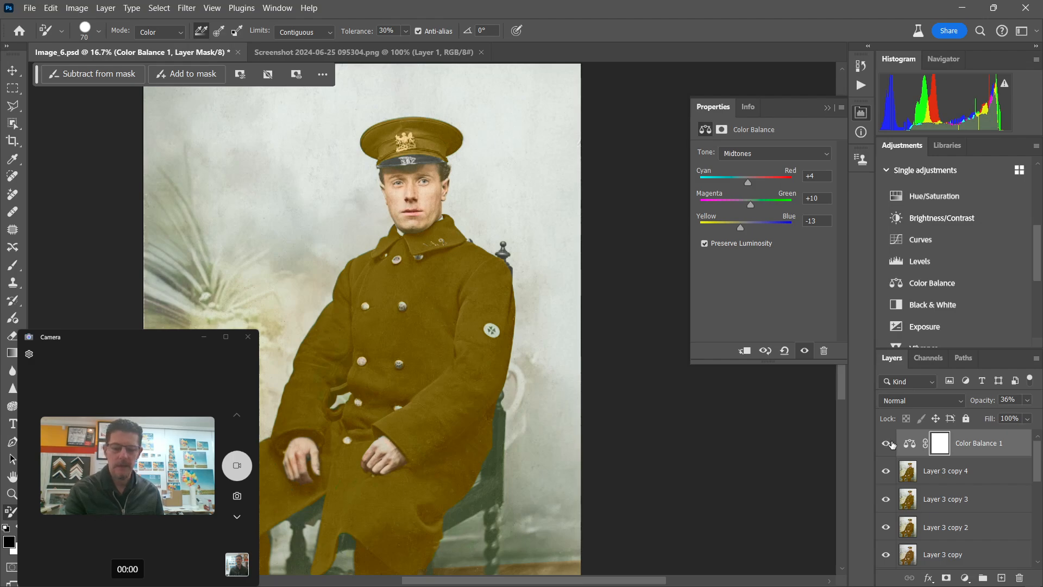
key(ctrl+e)
key(ctrl+minus)
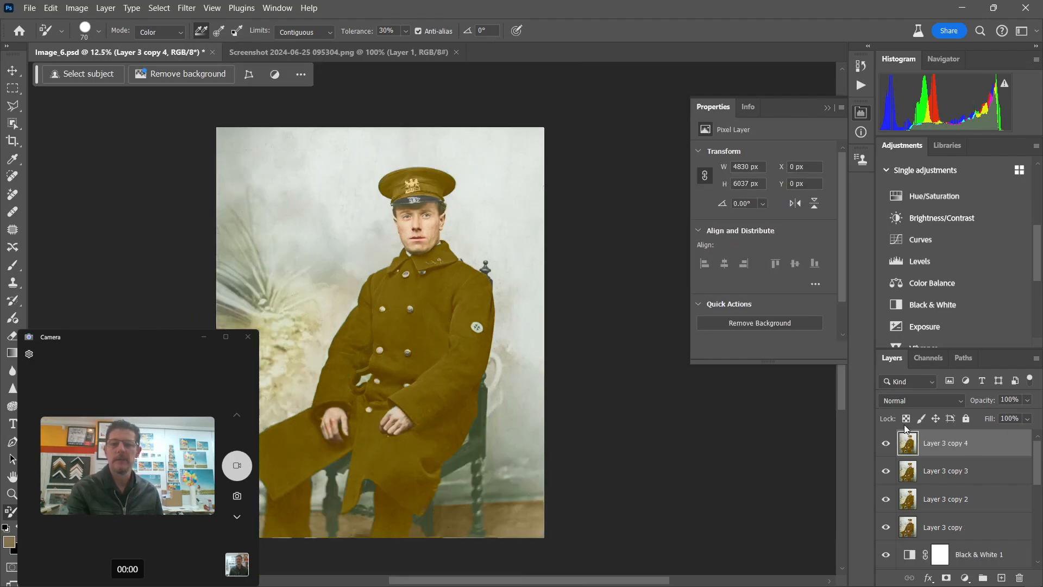
Apply the Photo Repair - Sepia adjustment preset, lower its group opacity to 30% and compare the image with and without it.
drag(672, 387, 673, 346)
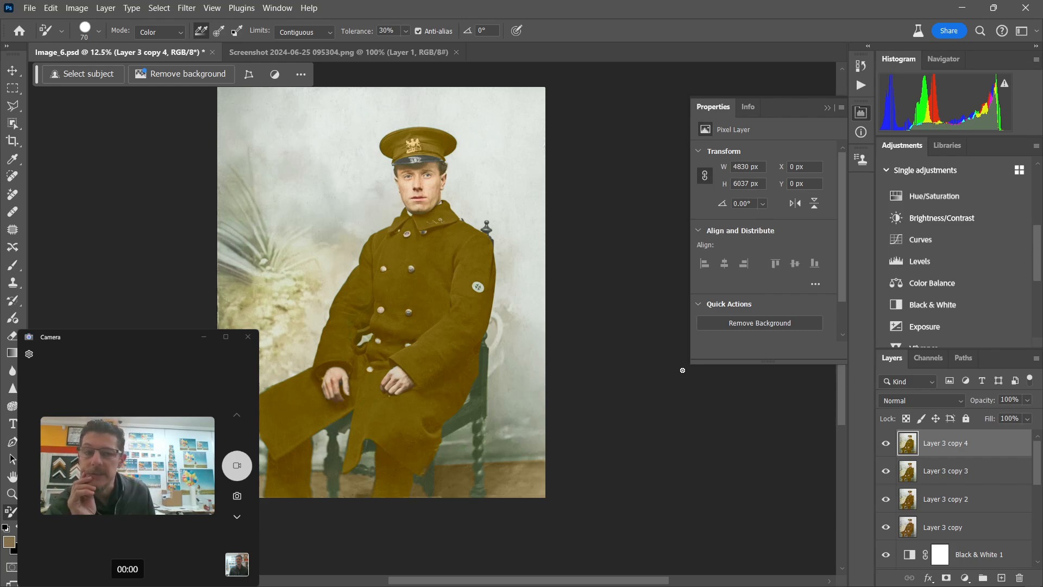
scroll(1000, 245, up, 5)
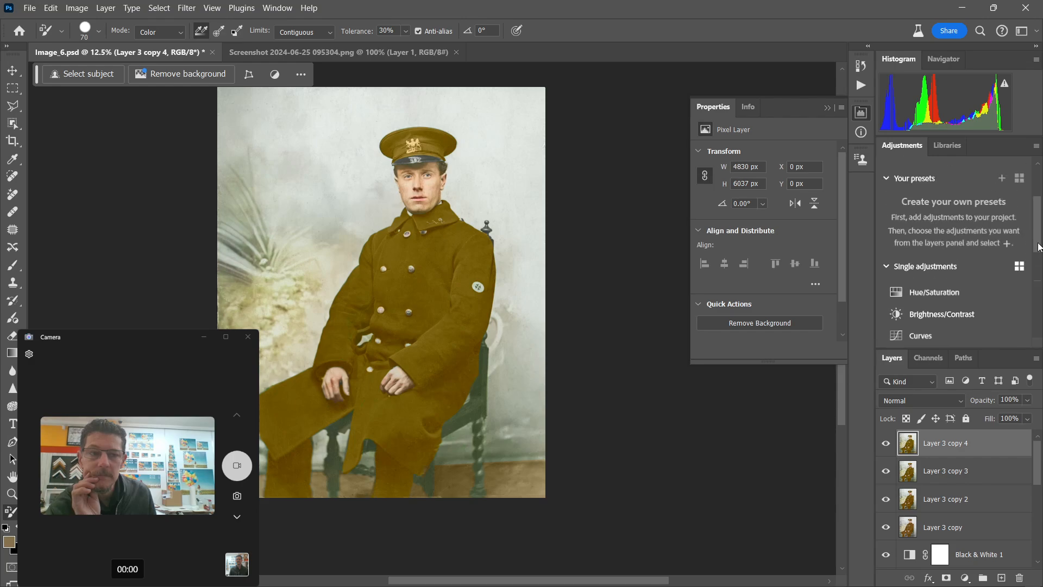
click(994, 167)
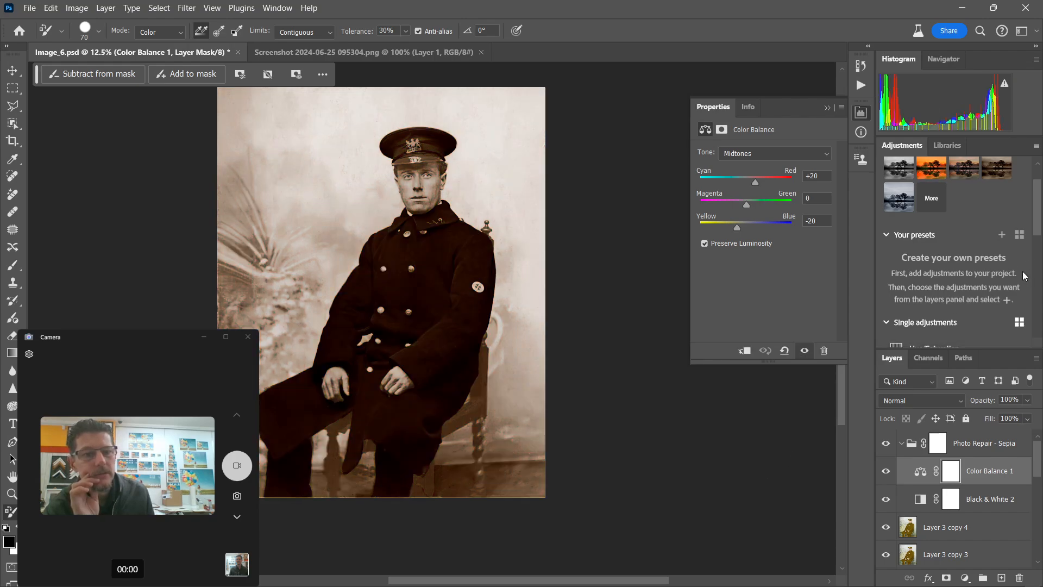
click(980, 441)
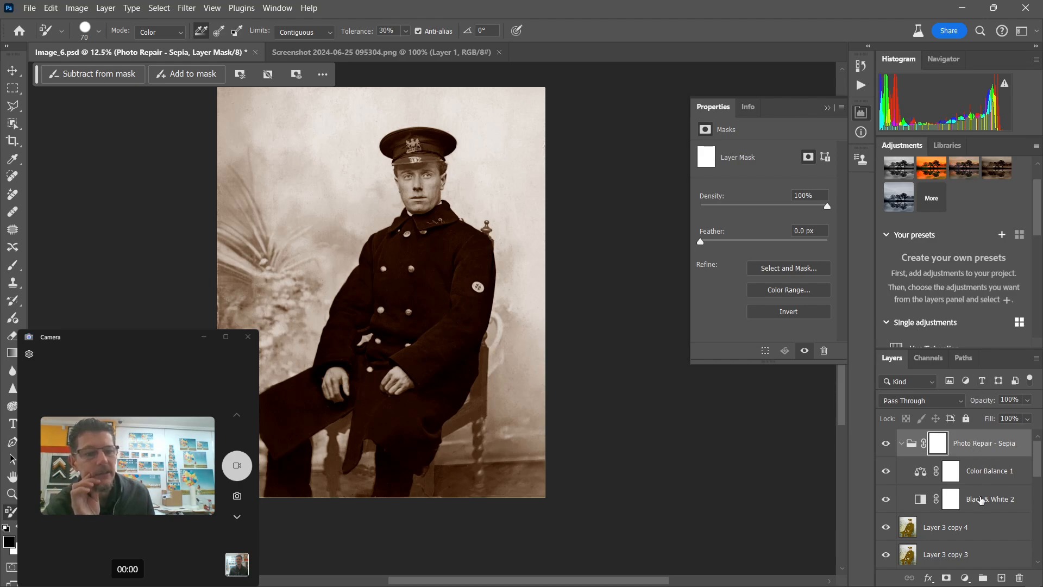
click(1029, 401)
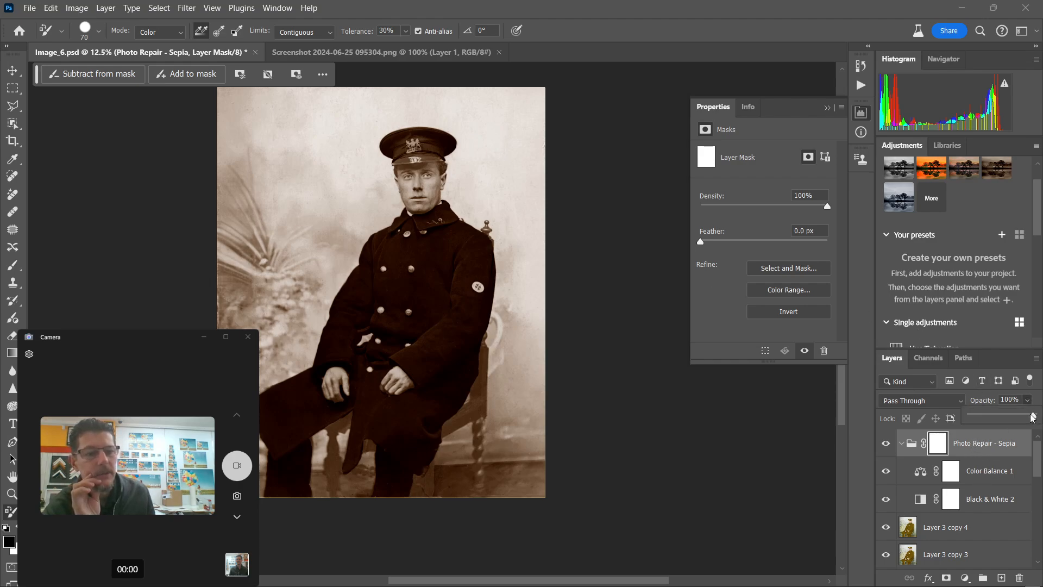
drag(1032, 417, 997, 418)
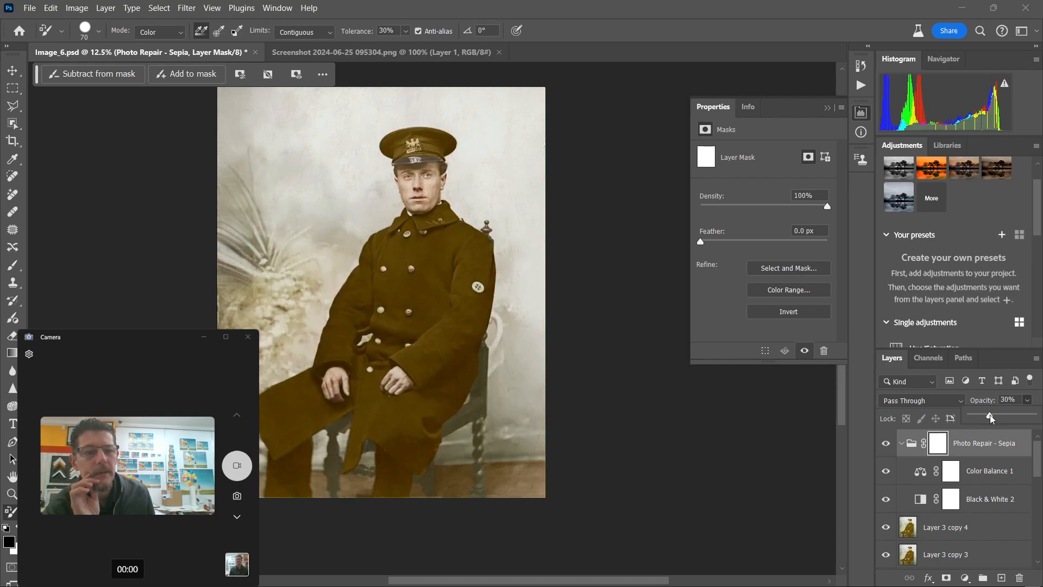
click(885, 443)
click(885, 442)
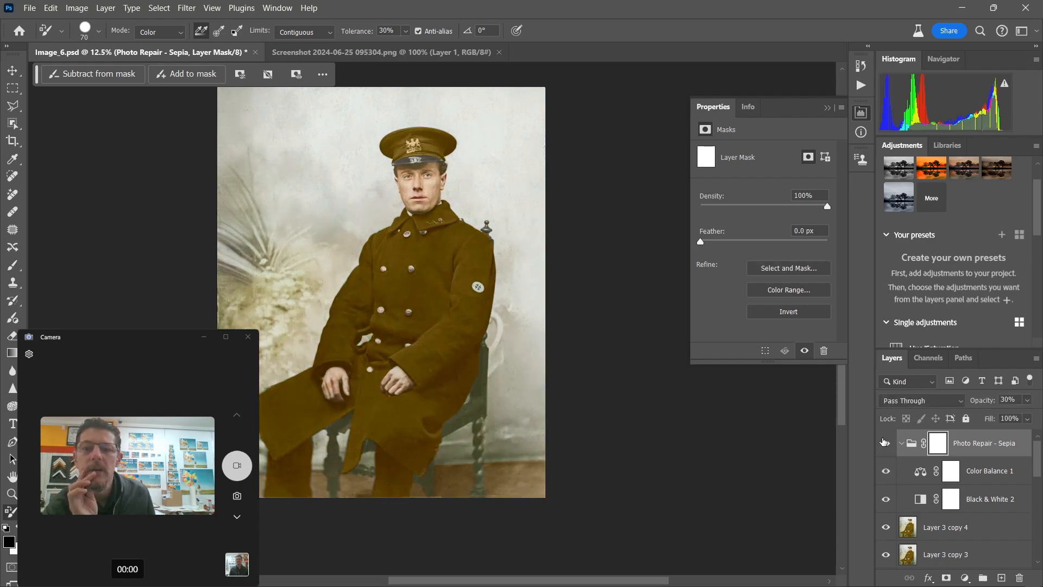
Reduce the Photo Repair - Sepia group's opacity to 20% and then 10%, comparing the image with and without the group.
click(1027, 401)
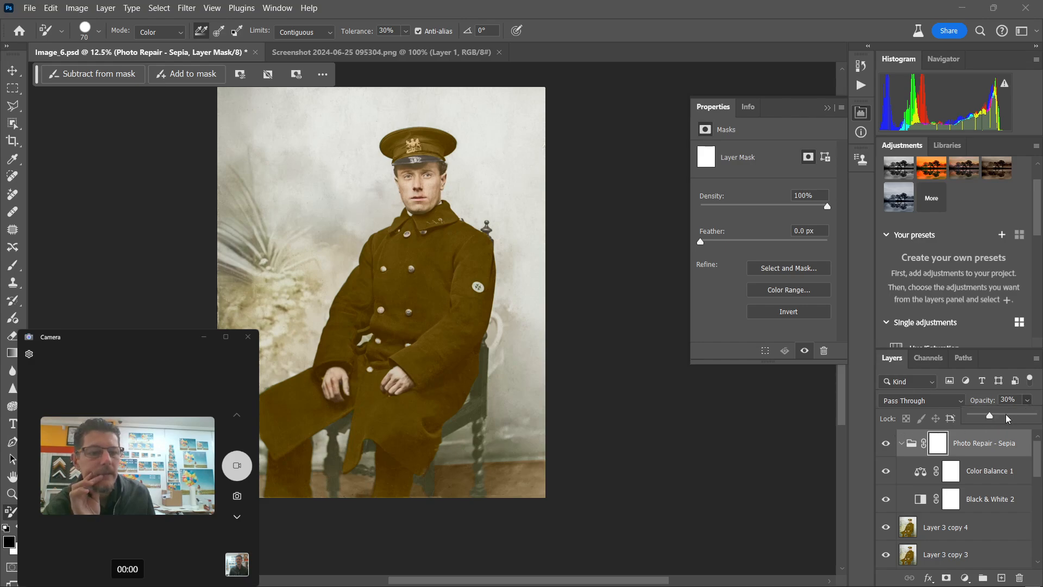
drag(989, 417, 984, 417)
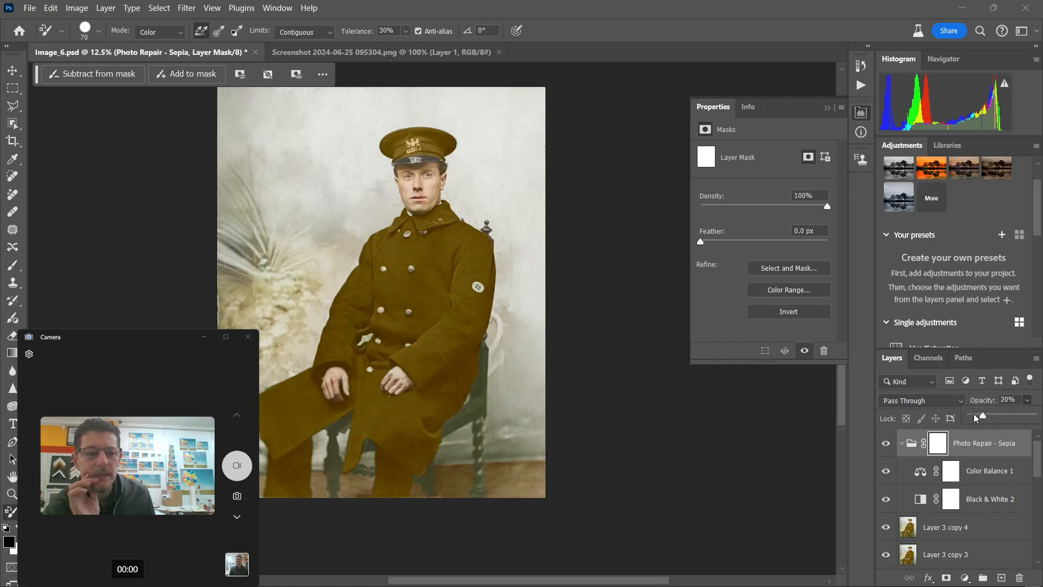
click(886, 443)
click(886, 443)
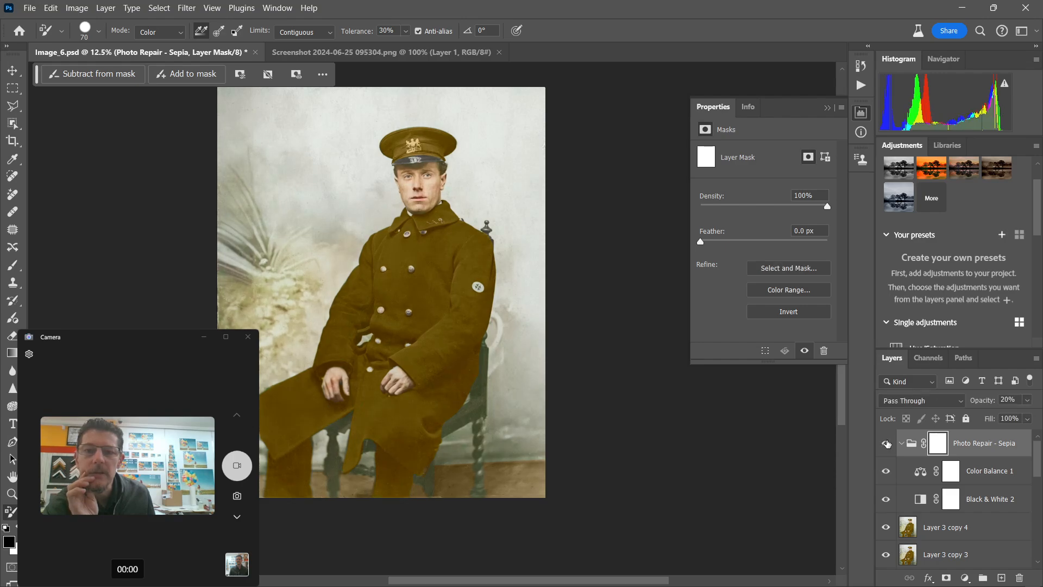
click(1024, 401)
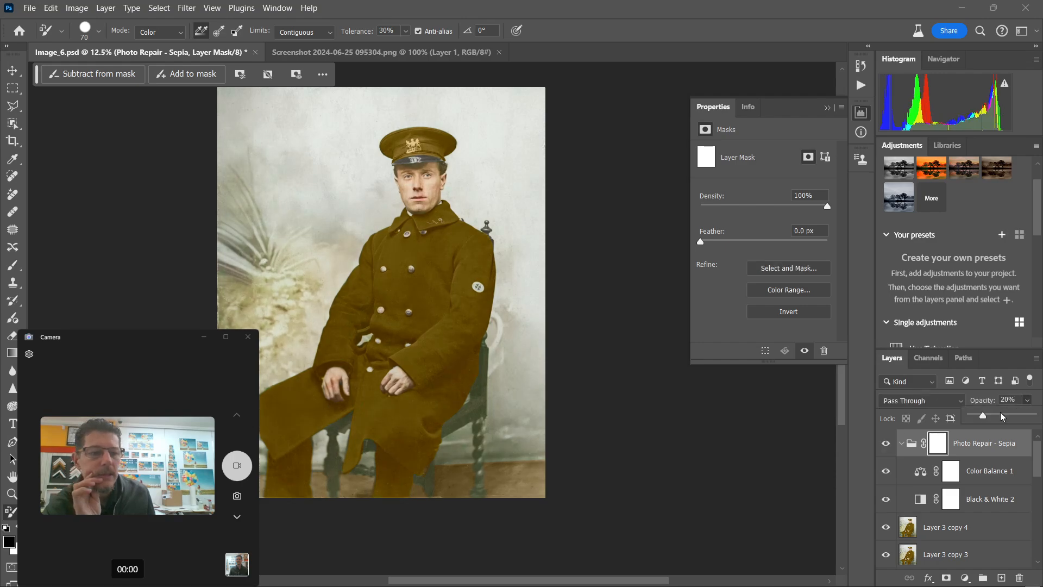
drag(981, 420, 980, 419)
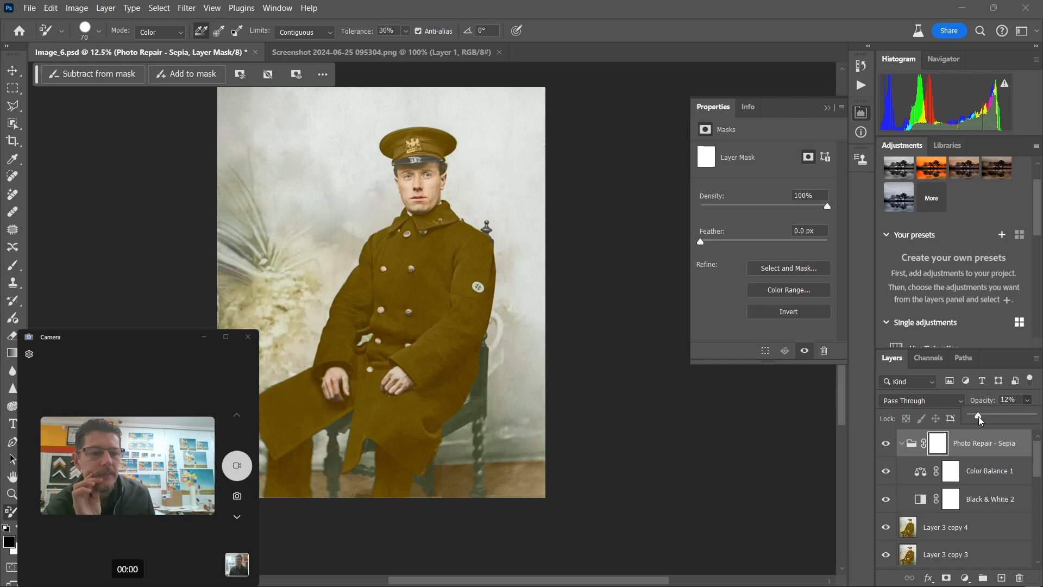
click(886, 442)
click(886, 443)
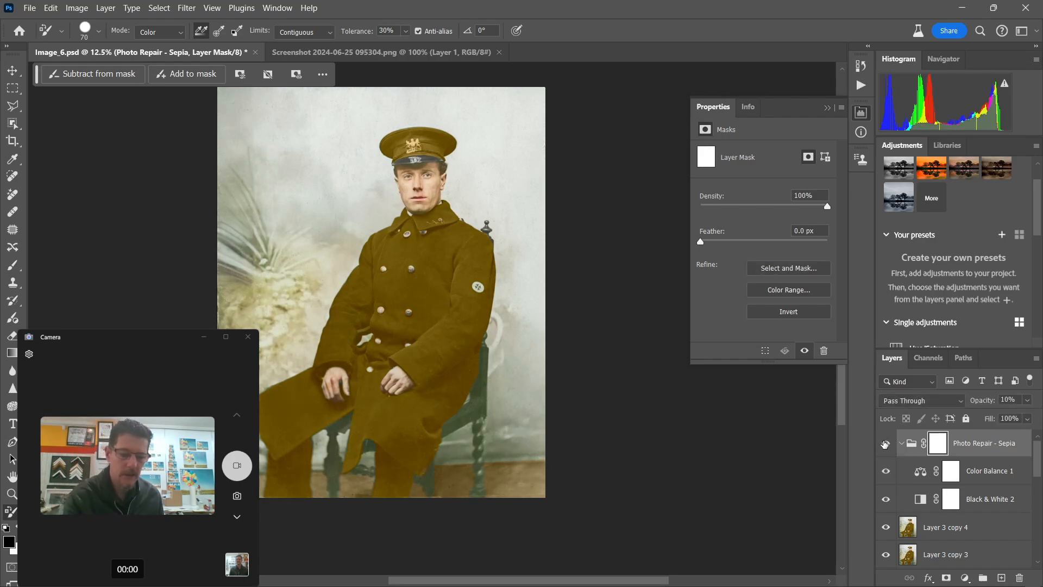
Examine the soldier's face and coat up close with the sepia group hidden and shown.
key(ctrl+plus)
key(ctrl+plus)
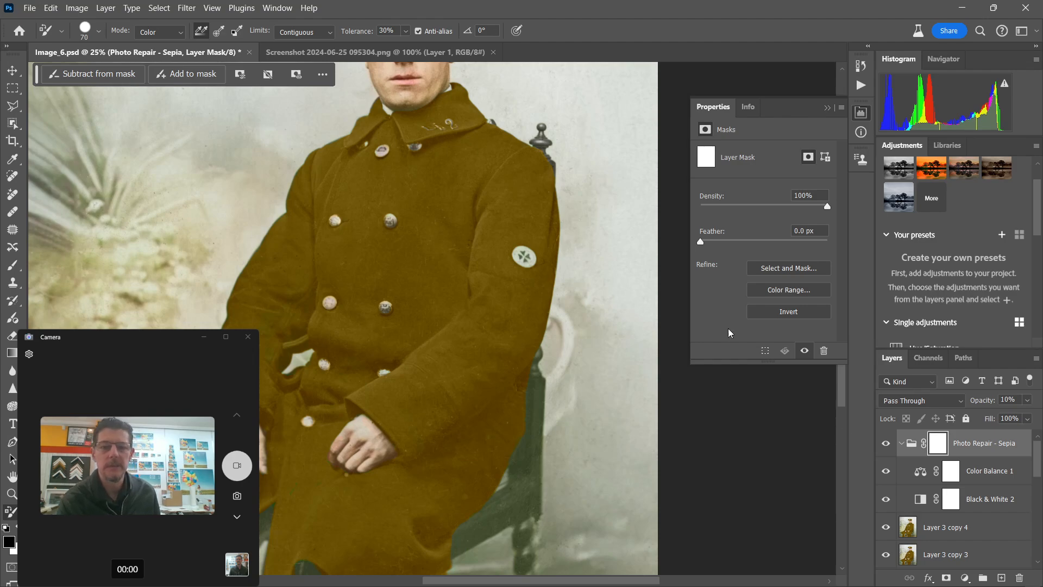
drag(636, 259, 652, 375)
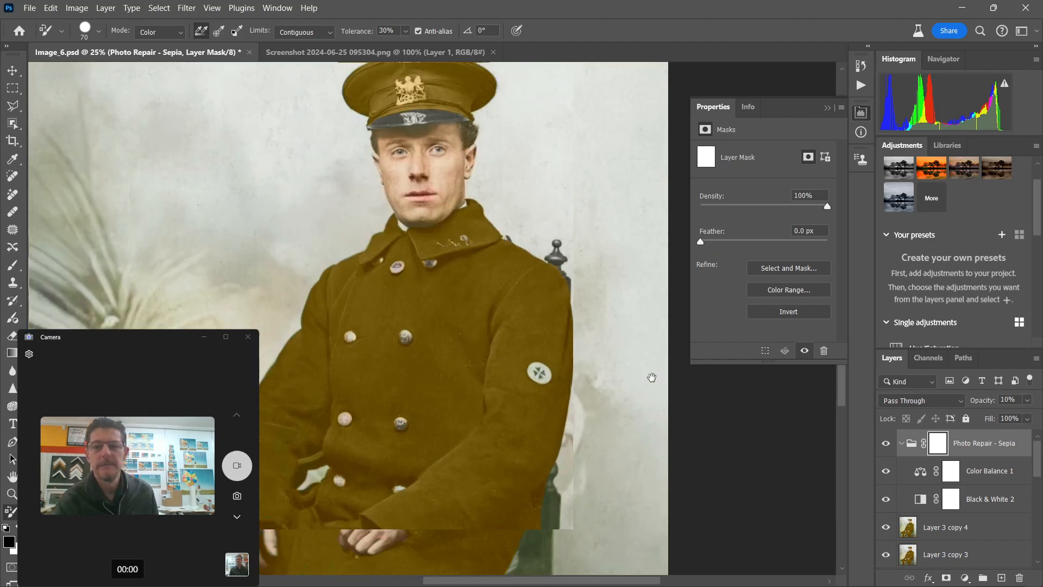
click(886, 445)
click(886, 445)
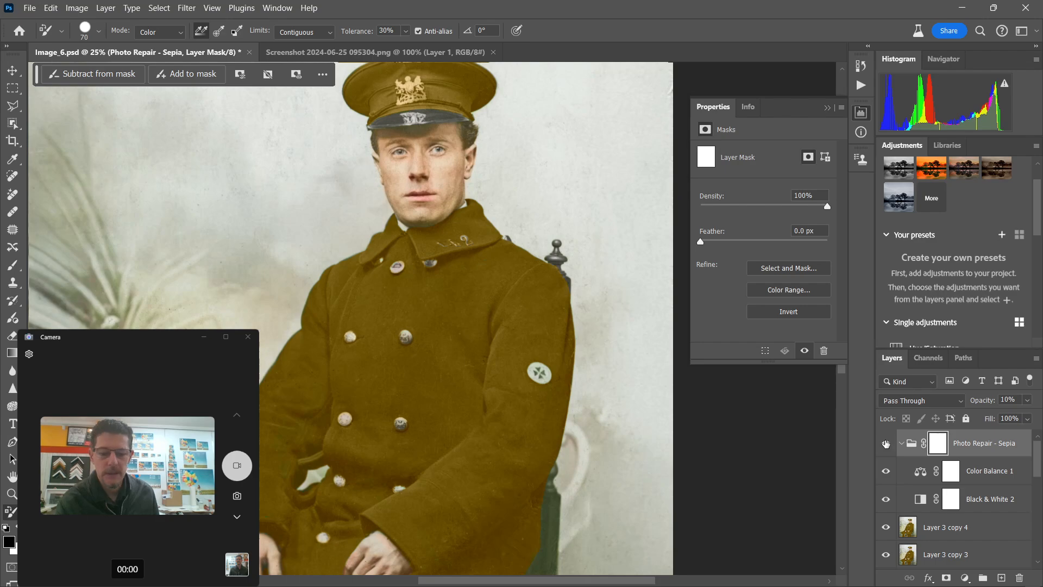
key(ctrl+minus)
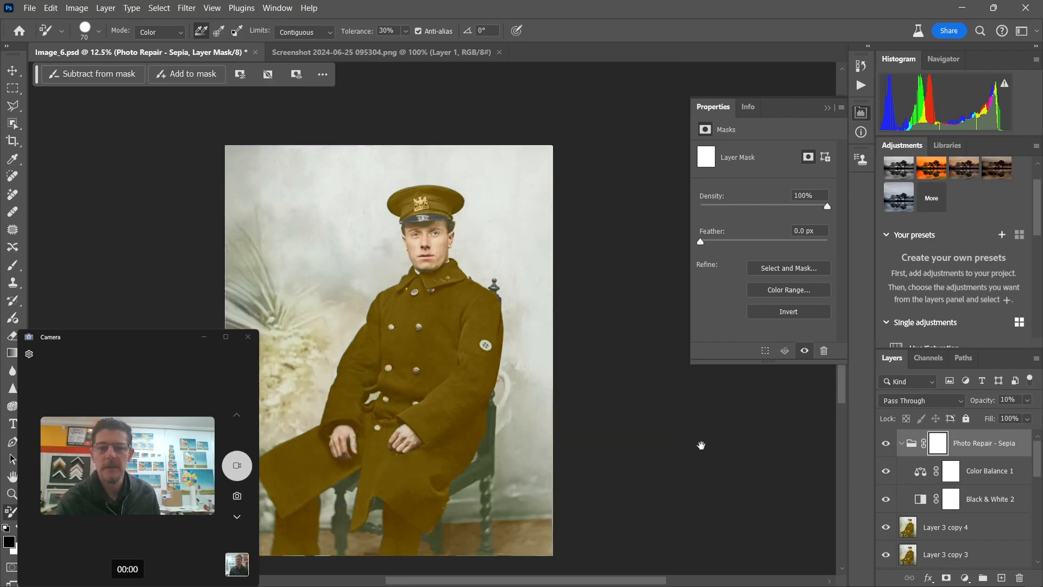
drag(701, 443, 681, 418)
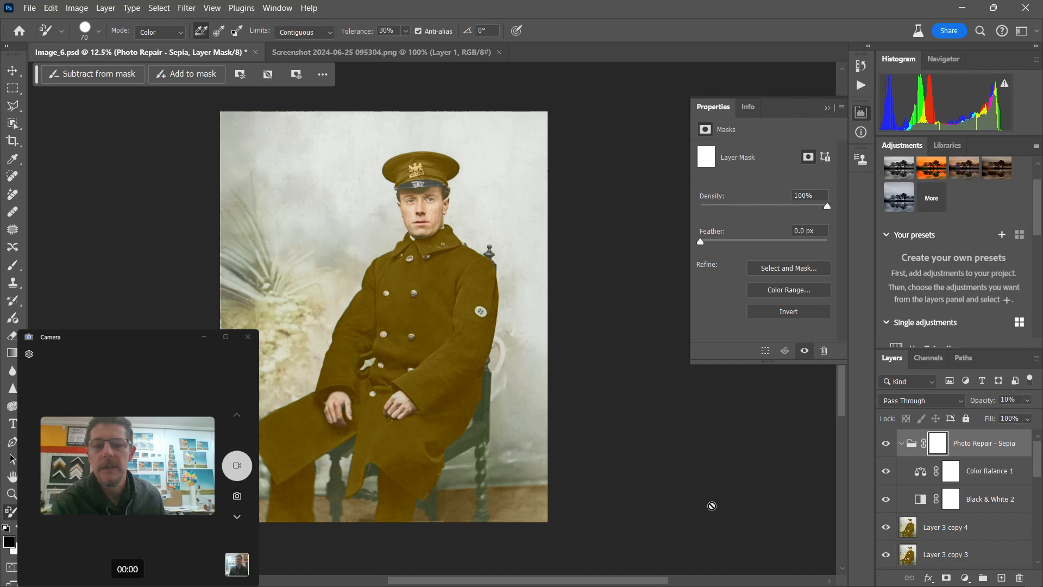
Add a Hue/Saturation adjustment above Layer 3 copy 4 with Saturation at -5 and compare the image with and without it.
click(955, 527)
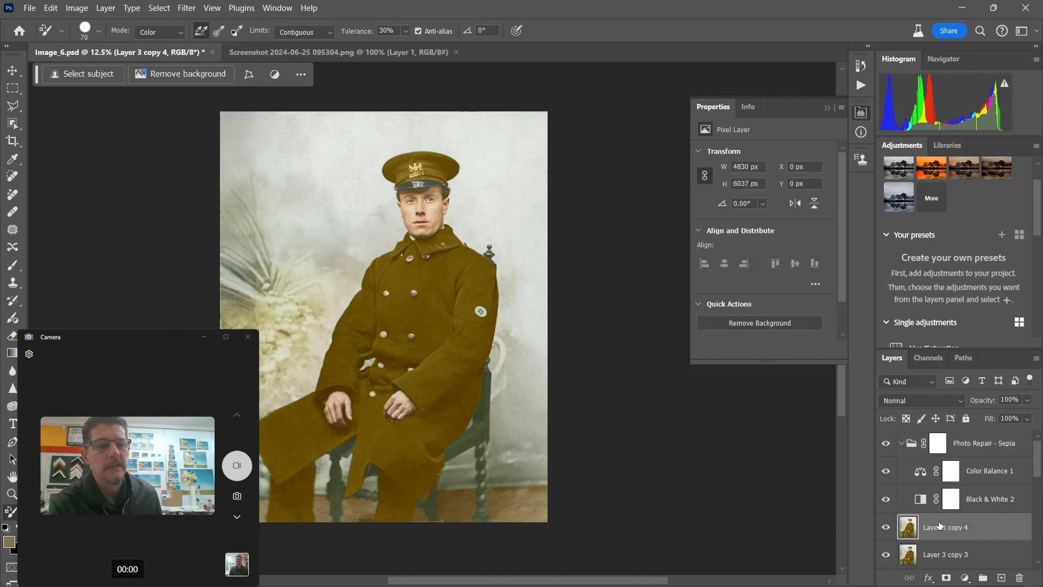
scroll(1039, 232, down, 3)
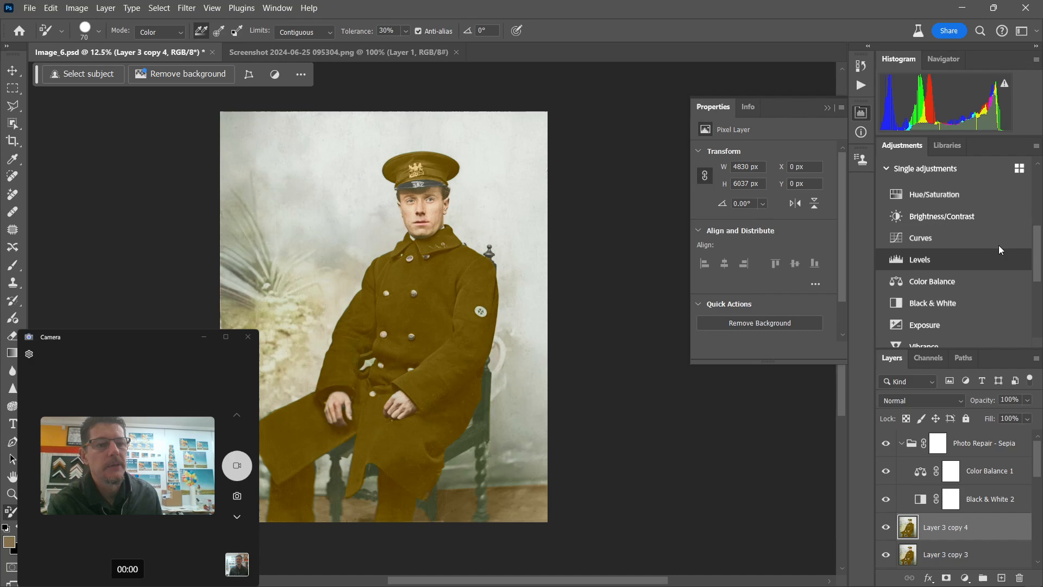
click(945, 198)
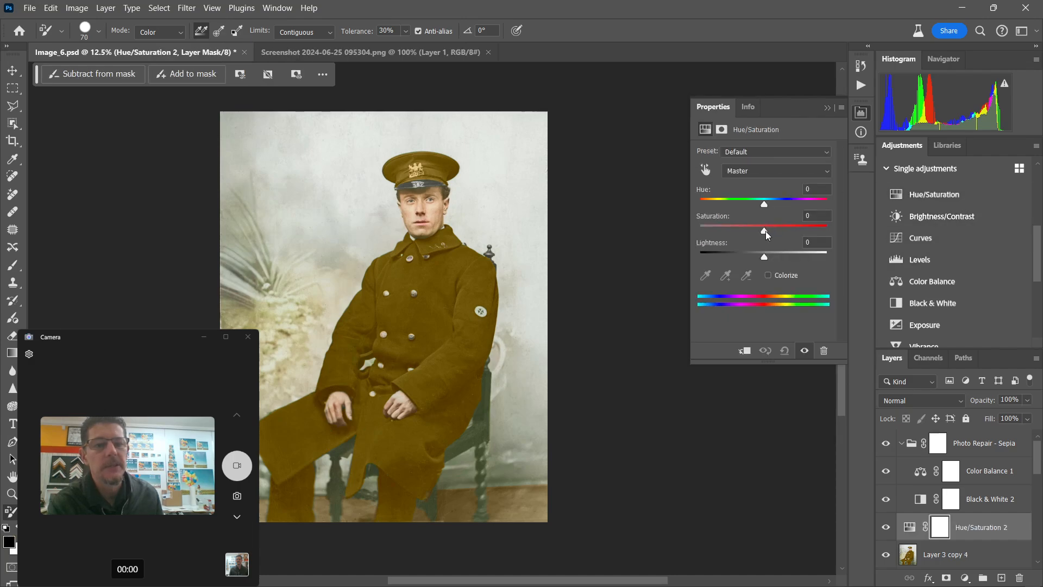
mouse_move(765, 231)
mouse_down()
mouse_move(742, 230)
mouse_move(761, 230)
mouse_up()
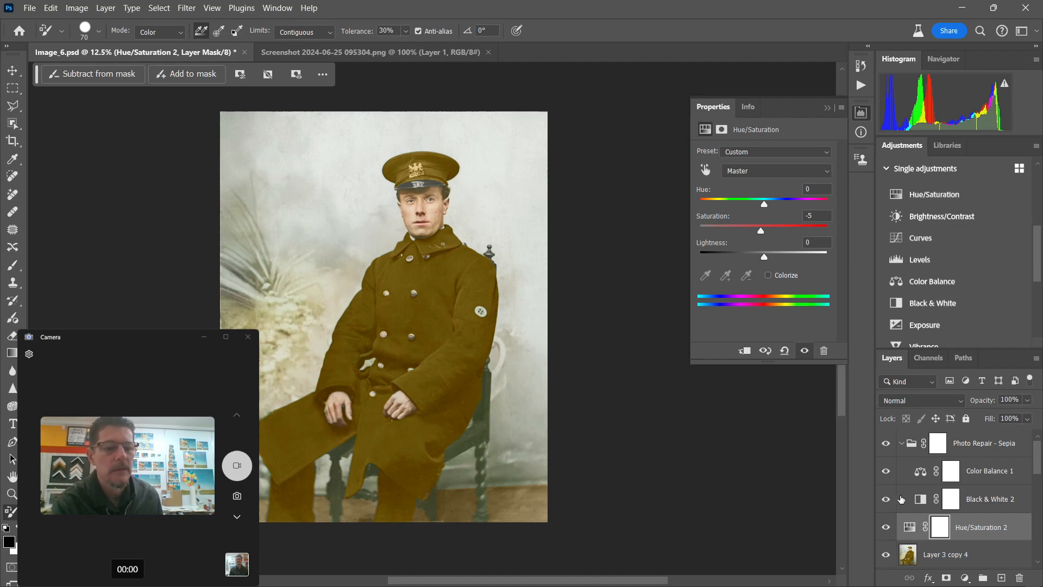
click(887, 527)
click(886, 527)
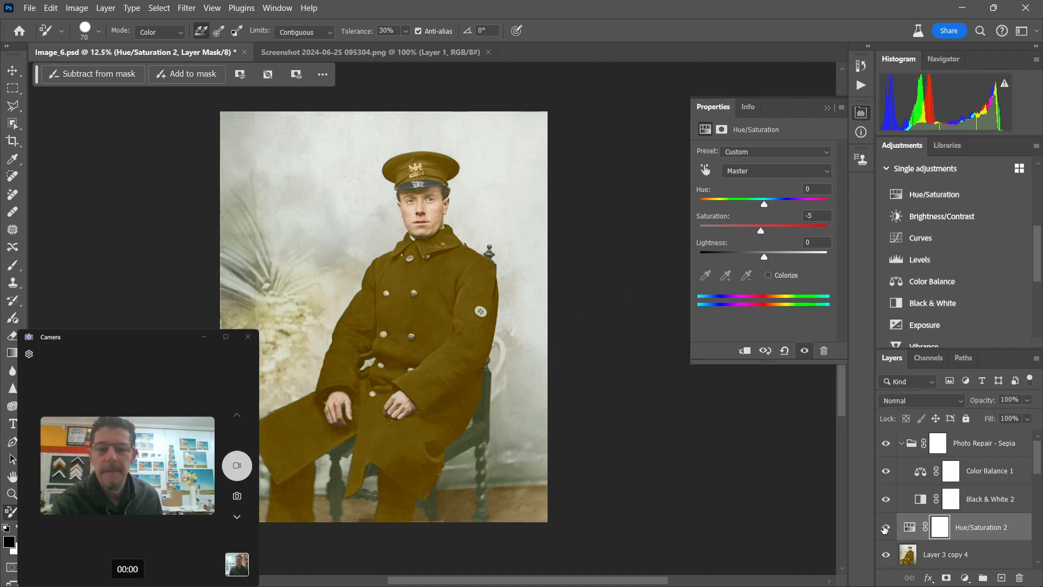
click(885, 528)
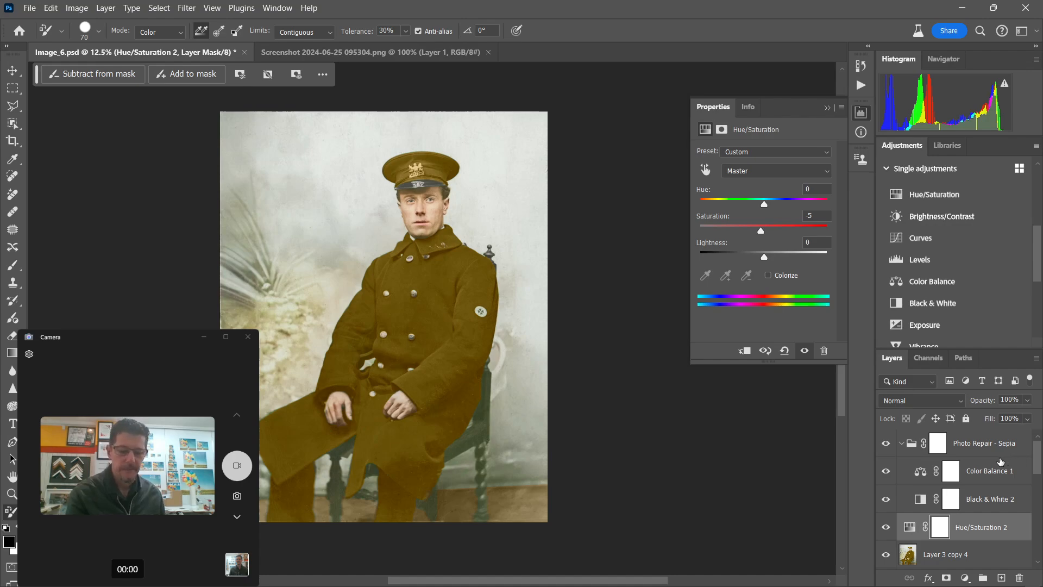
Inspect the coat, chair and floor up close, and review the whole portrait and the layer stack.
key(ctrl+plus)
key(ctrl+plus)
key(ctrl+plus)
drag(686, 438, 624, 318)
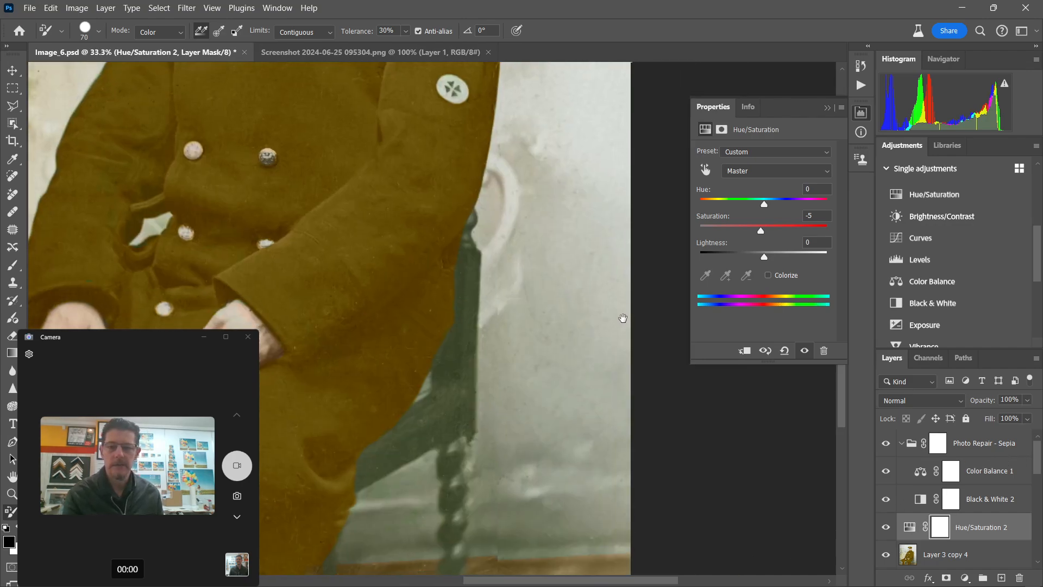
key(ctrl+minus)
key(ctrl+minus)
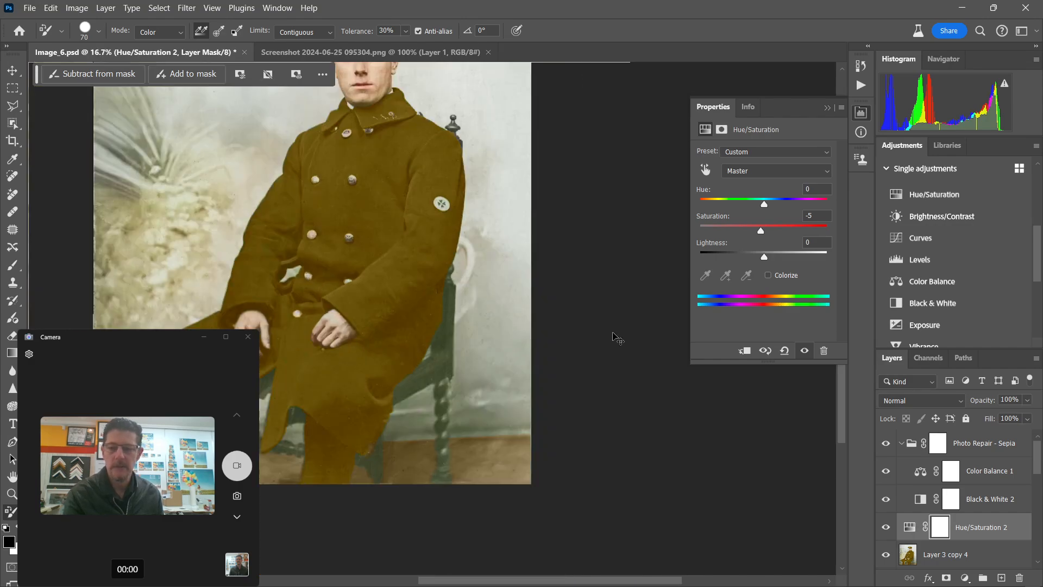
key(ctrl+minus)
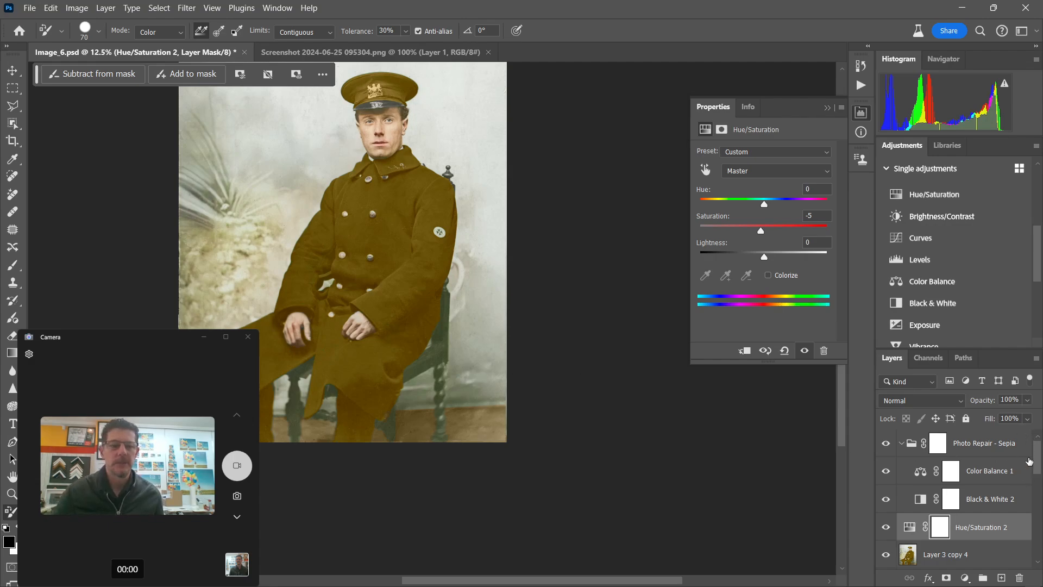
scroll(1039, 446, down, 2)
scroll(1039, 447, up, 2)
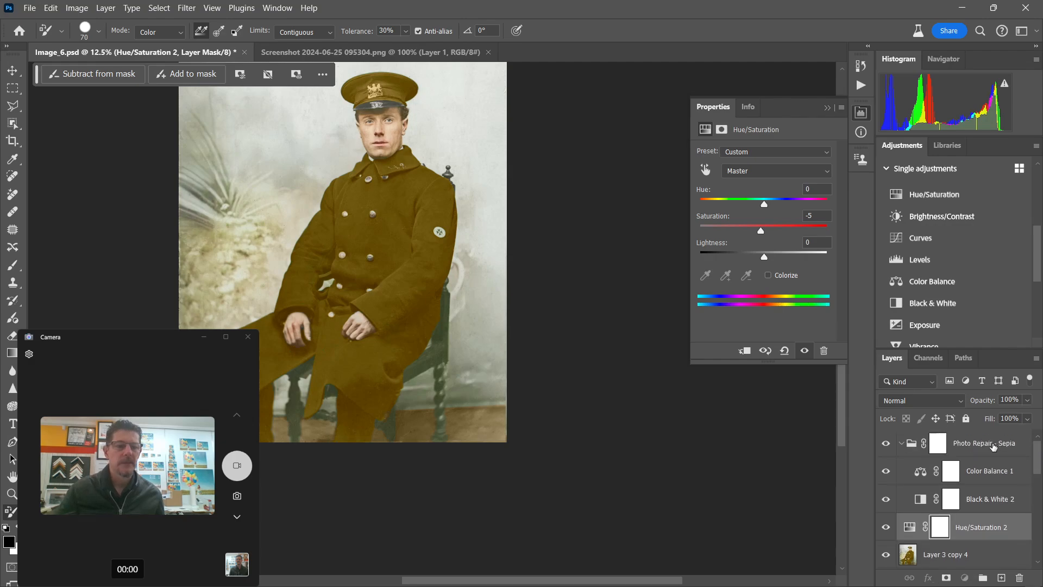
Duplicate Layer 3 copy 4 directly below the Hue/Saturation adjustment.
click(993, 446)
shift+click(964, 551)
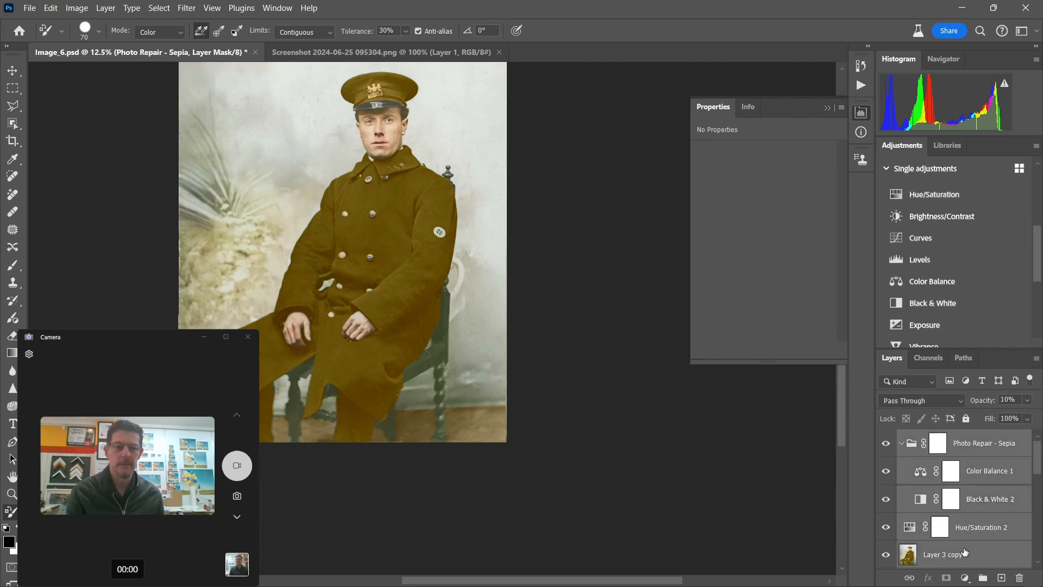
scroll(1036, 470, down, 3)
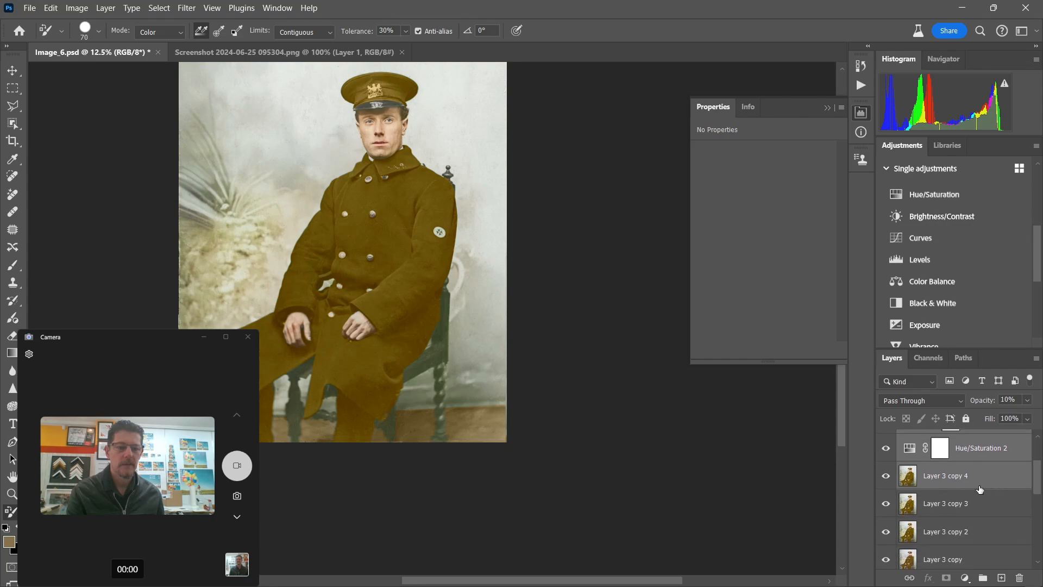
click(979, 484)
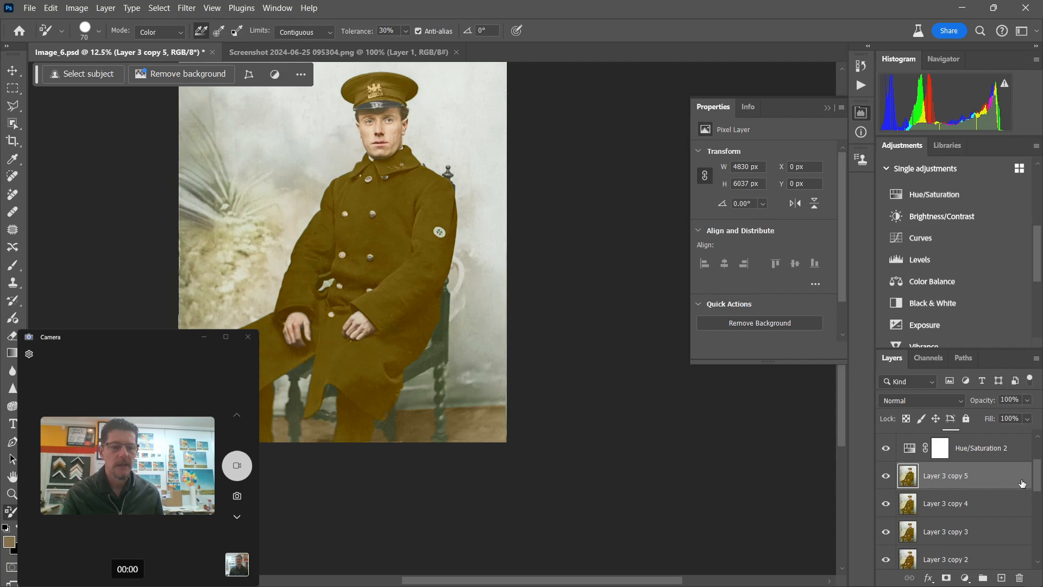
Duplicate the Photo Repair - Sepia group, the Hue/Saturation 2 adjustment and Layer 3 copy 5 together.
scroll(1039, 478, up, 3)
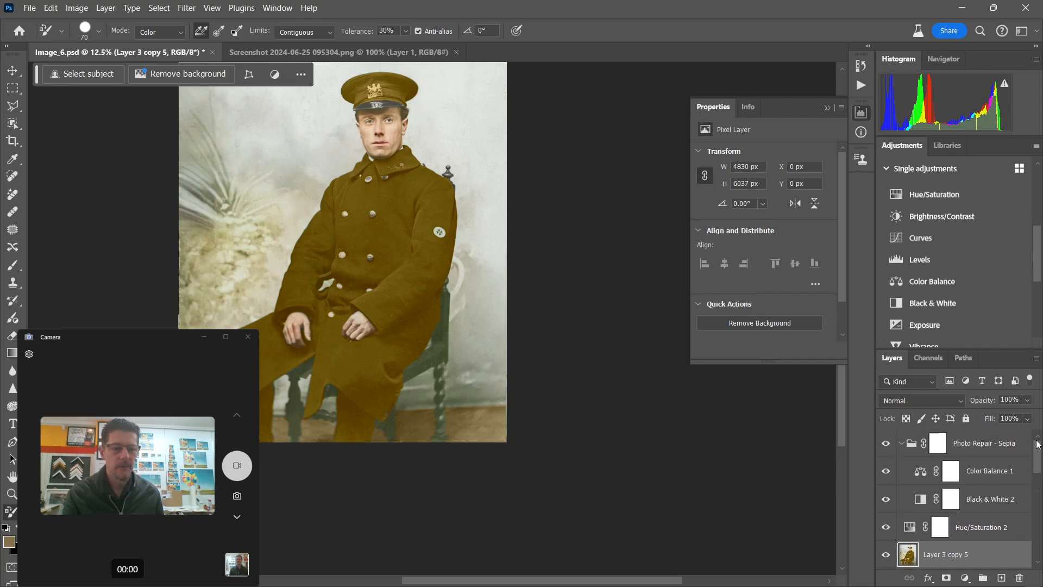
click(985, 454)
key(ctrl+j)
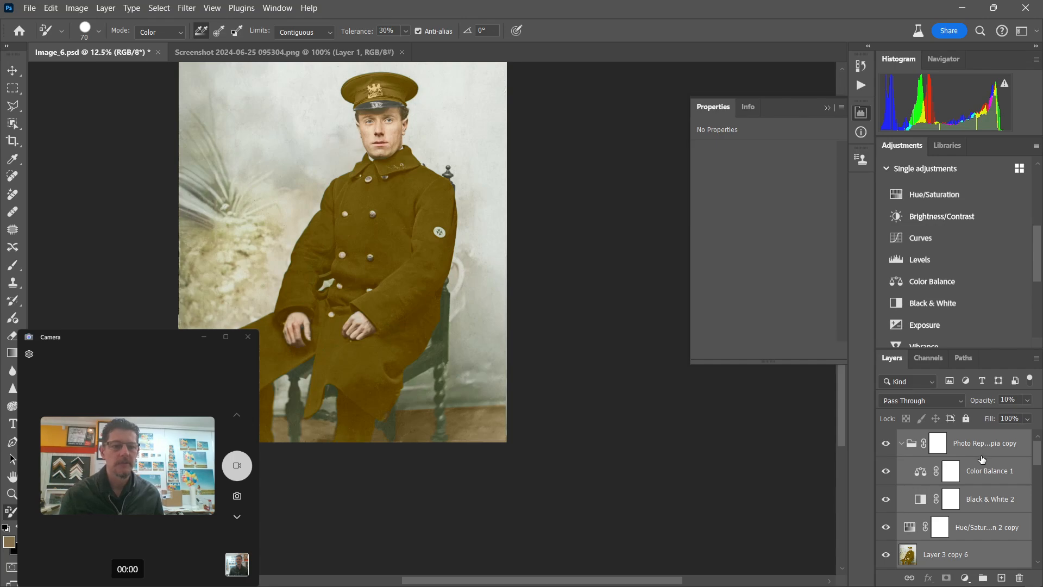
Undo the last layer duplication and merge the Photo Repair - Sepia group, Hue/Saturation 2 and Layer 3 copy 5 into one layer.
key(ctrl+z)
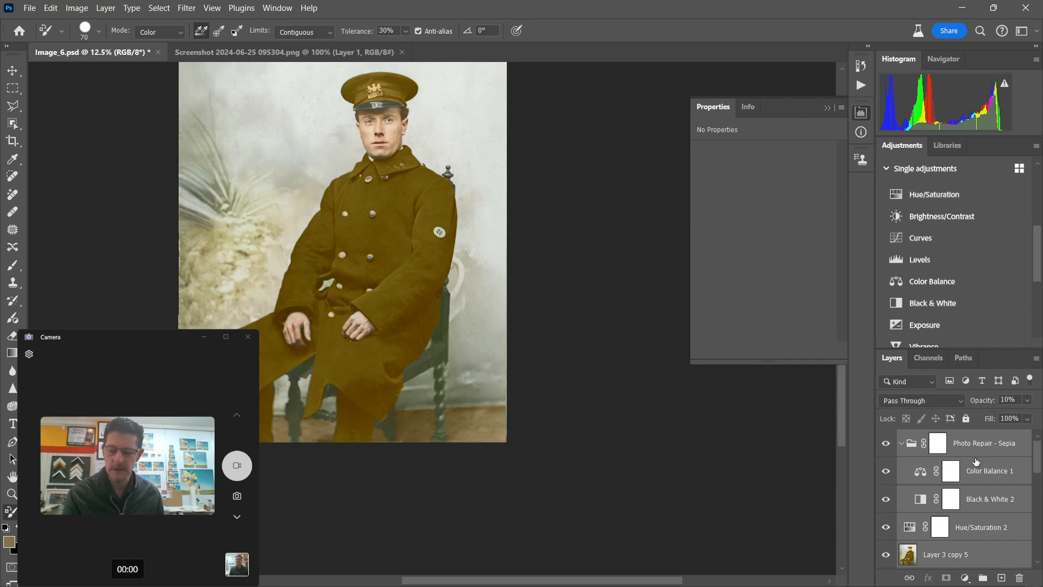
key(ctrl+e)
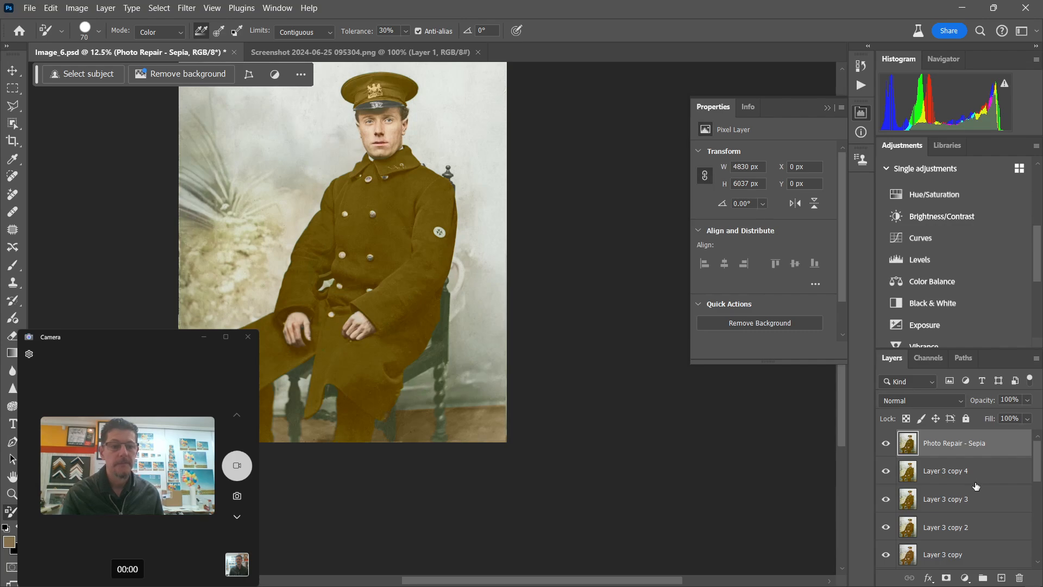
Compare the image with and without the merged Photo Repair - Sepia layer and set its opacity to 60%.
click(886, 444)
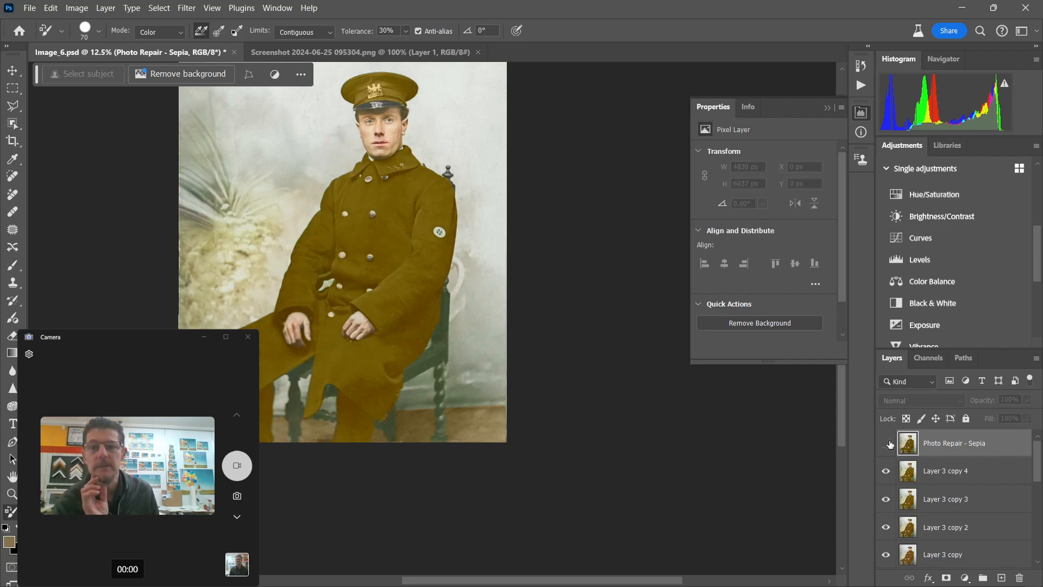
click(886, 443)
click(886, 443)
click(886, 444)
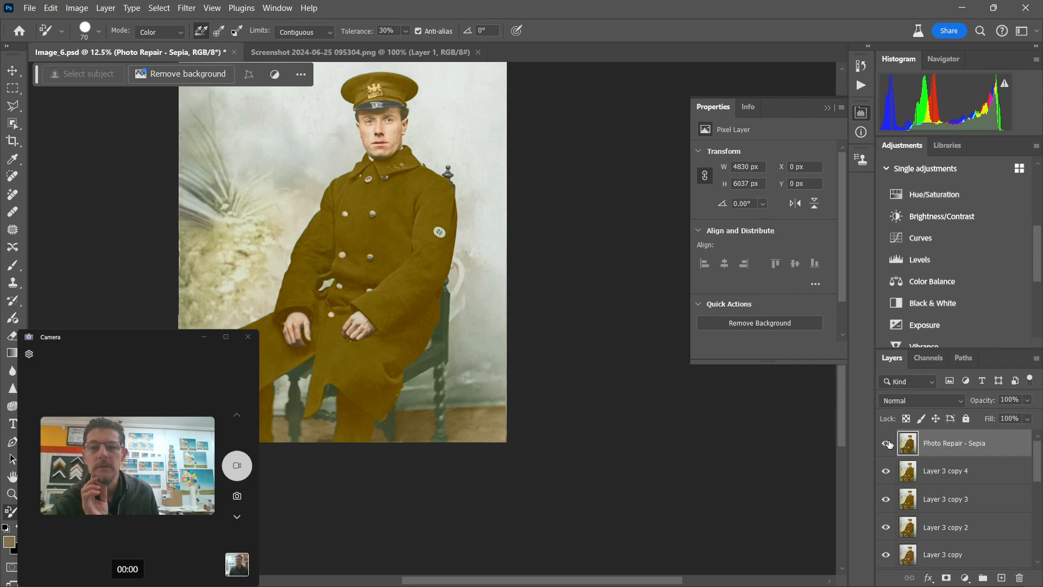
click(888, 444)
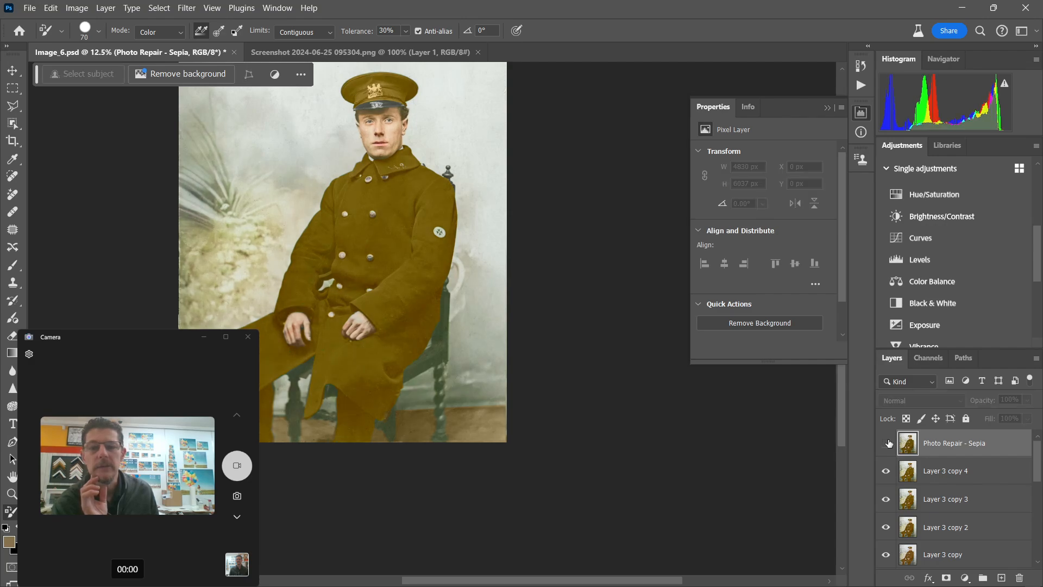
click(887, 443)
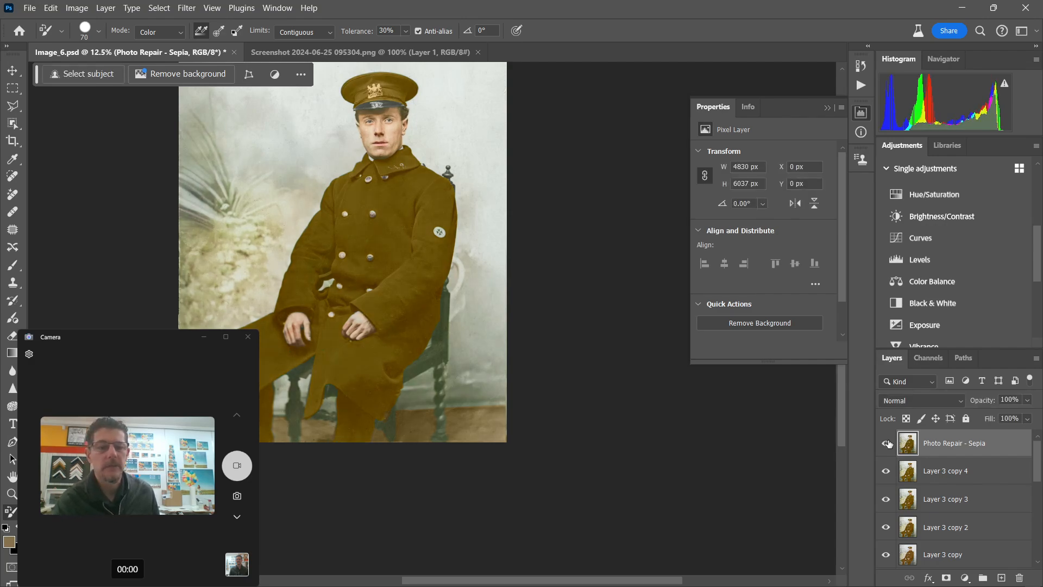
click(888, 443)
click(887, 443)
click(1029, 400)
drag(1023, 416, 1008, 419)
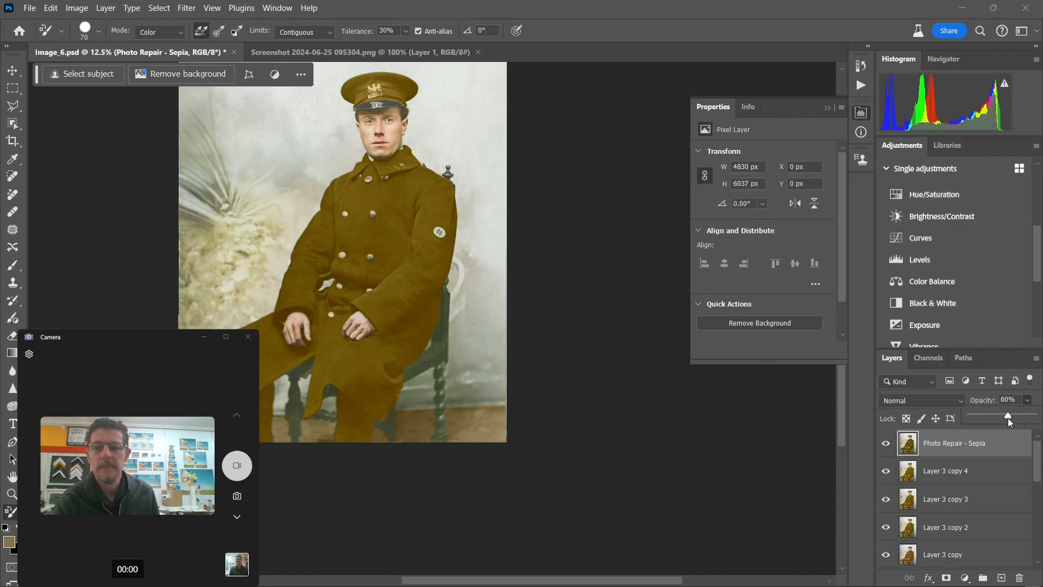
click(1000, 433)
Duplicate the 60% Photo Repair - Sepia layer.
key(e)
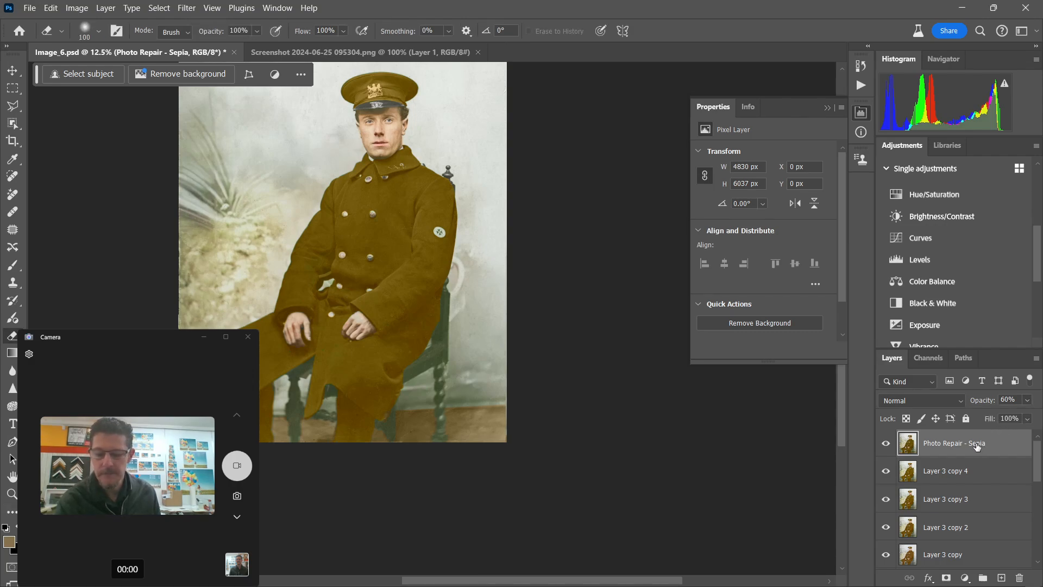
key(ctrl+j)
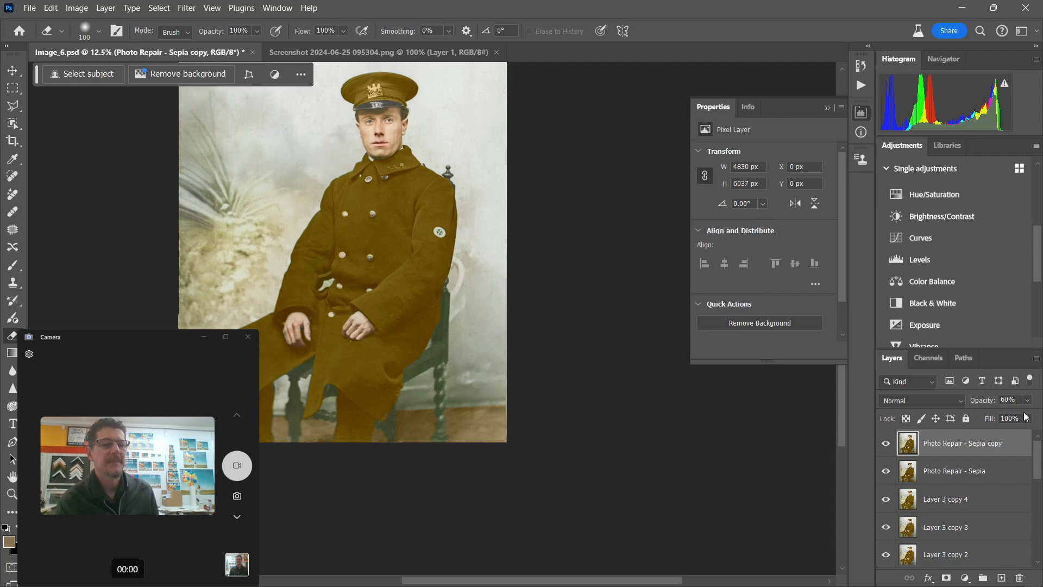
key(alt+Tab)
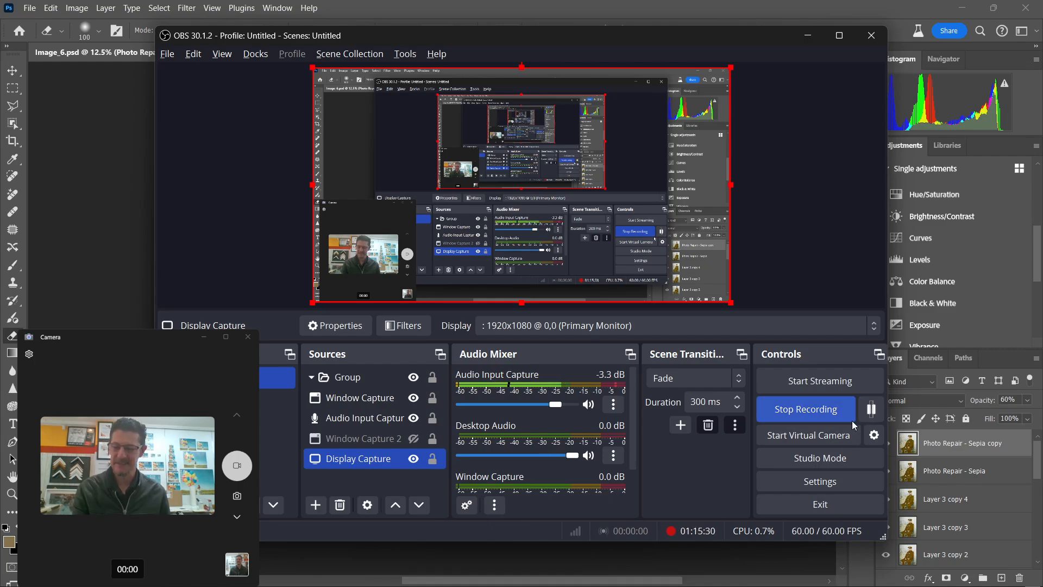
key(alt+Tab)
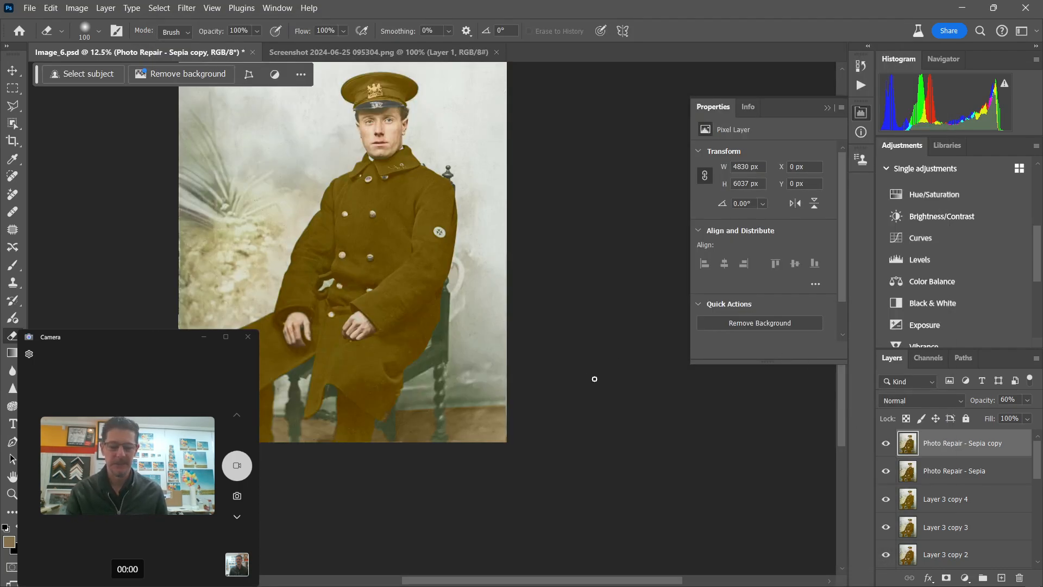
Compare the portrait with and without Photo Repair - Sepia copy, and merge it into the Photo Repair - Sepia layer.
key(ctrl+plus)
scroll(530, 296, up, 5)
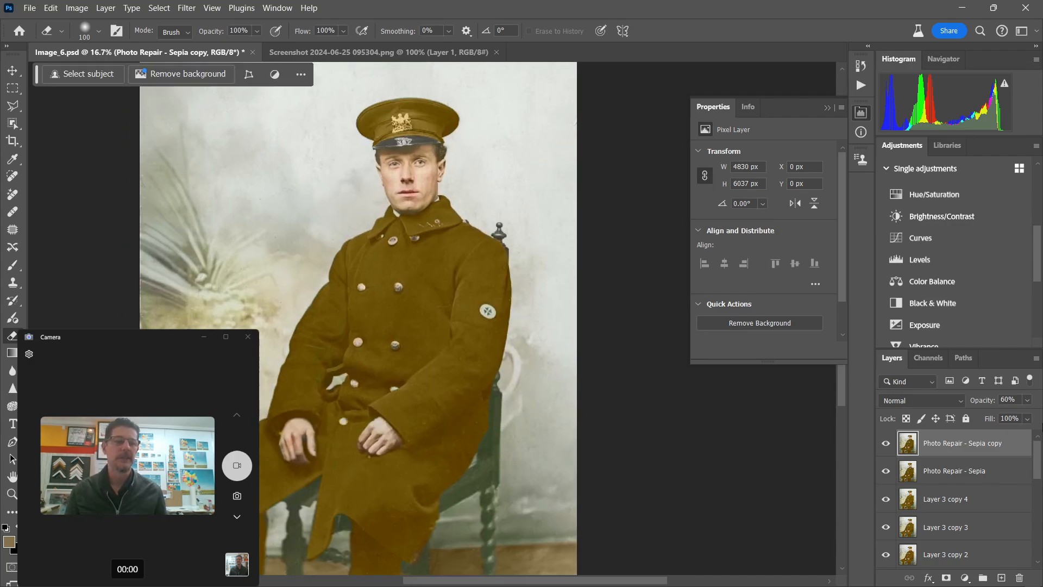
click(886, 443)
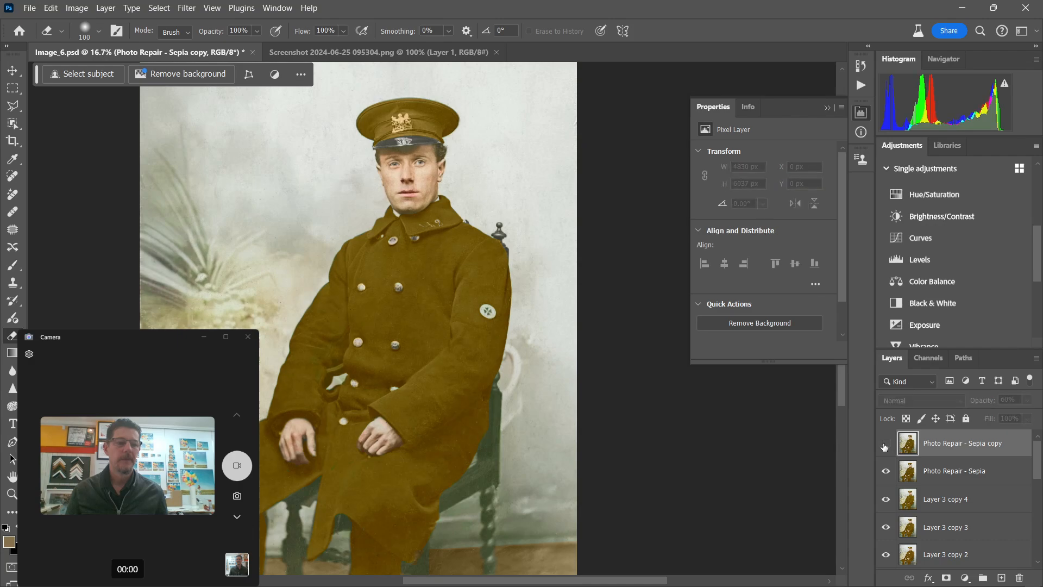
click(885, 444)
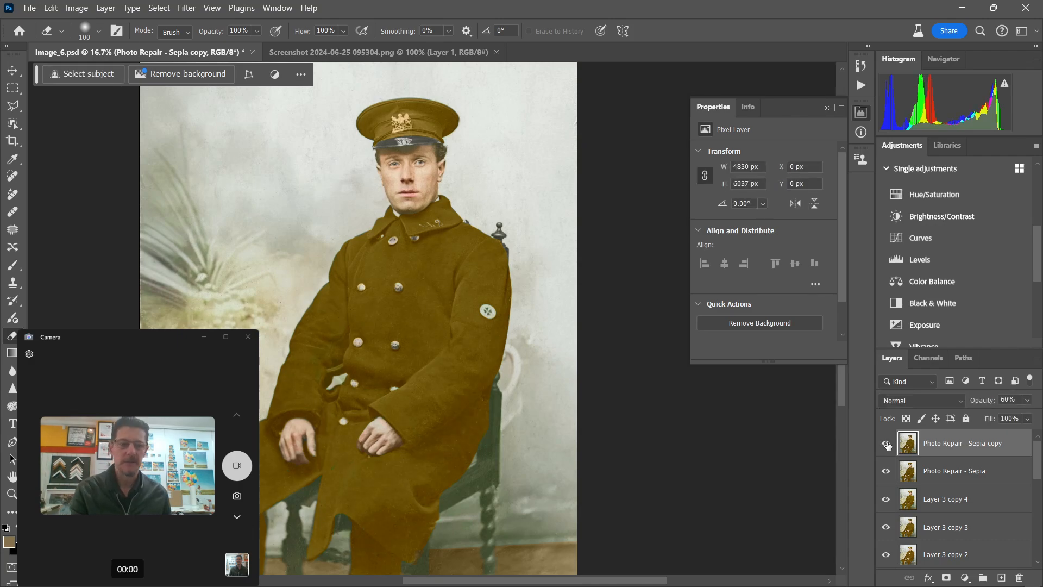
key(ctrl+r)
click(884, 445)
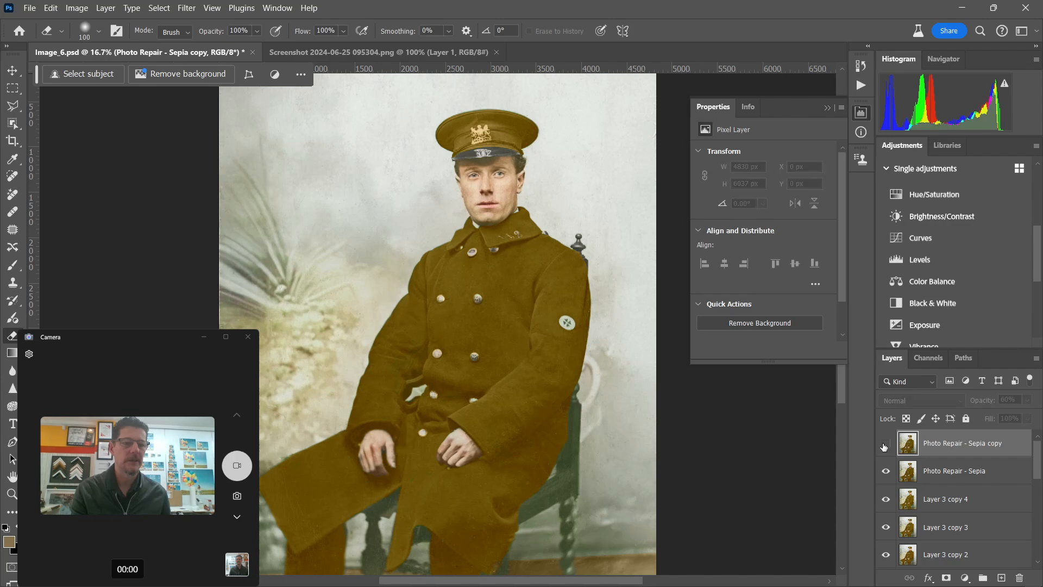
click(885, 444)
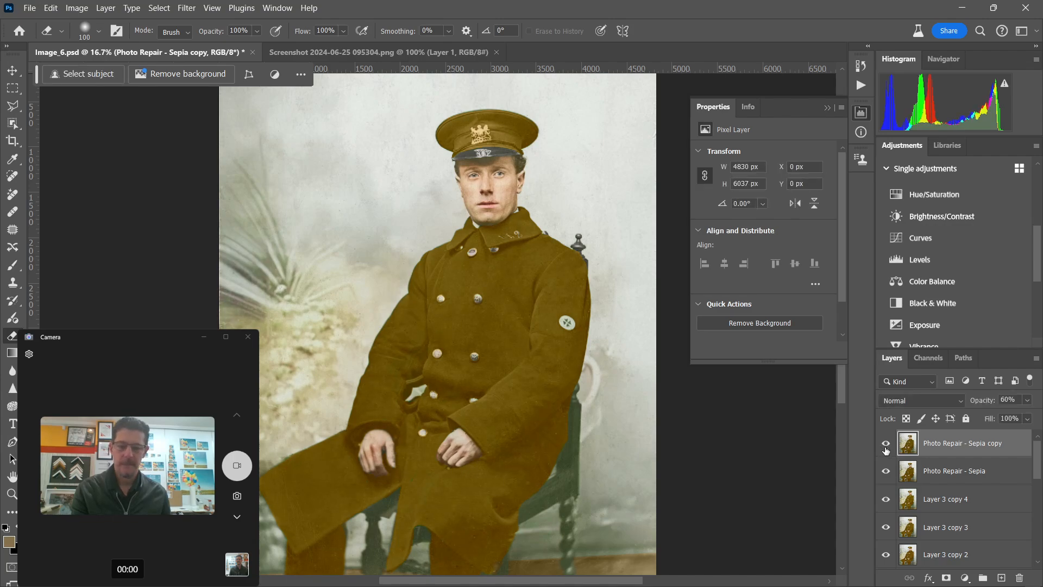
key(Delete)
key(Delete)
key(ctrl+z)
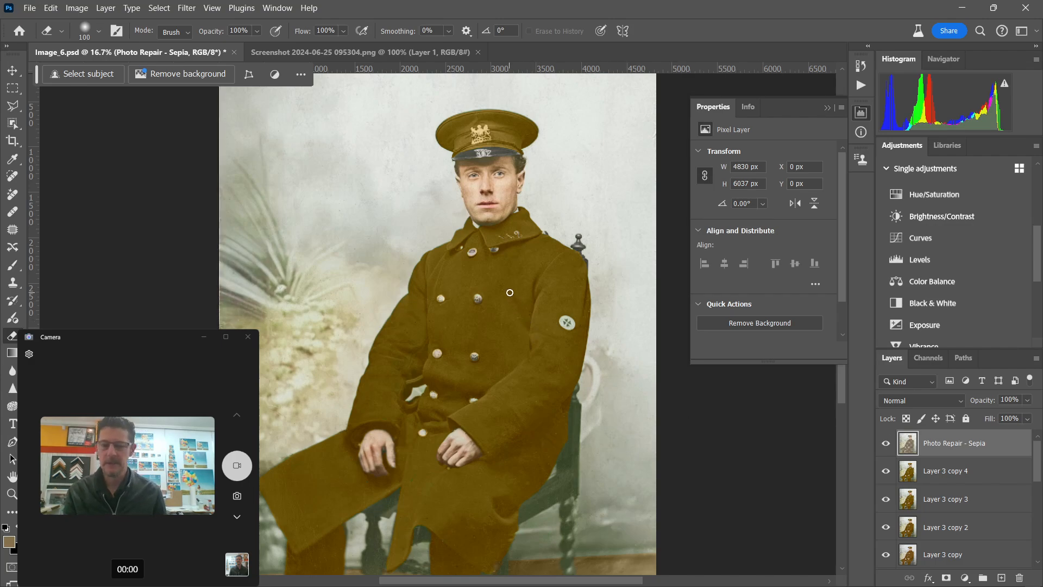
Recolor the green chair with the gray sampled from its finial using the Color Replacement tool, and merge the layer into Layer 3 copy 4.
click(12, 511)
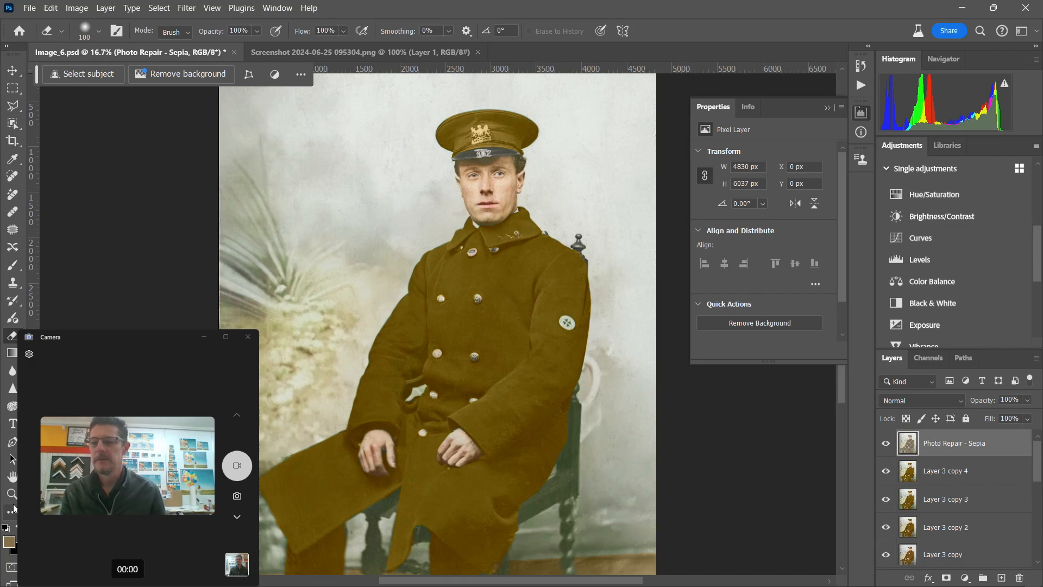
alt+click(580, 238)
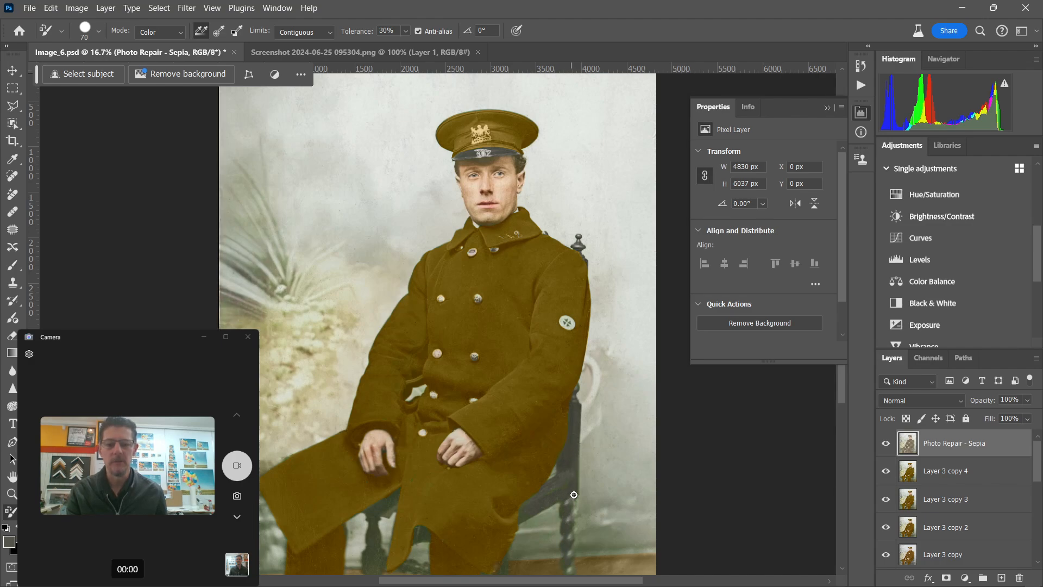
scroll(489, 461, down, 3)
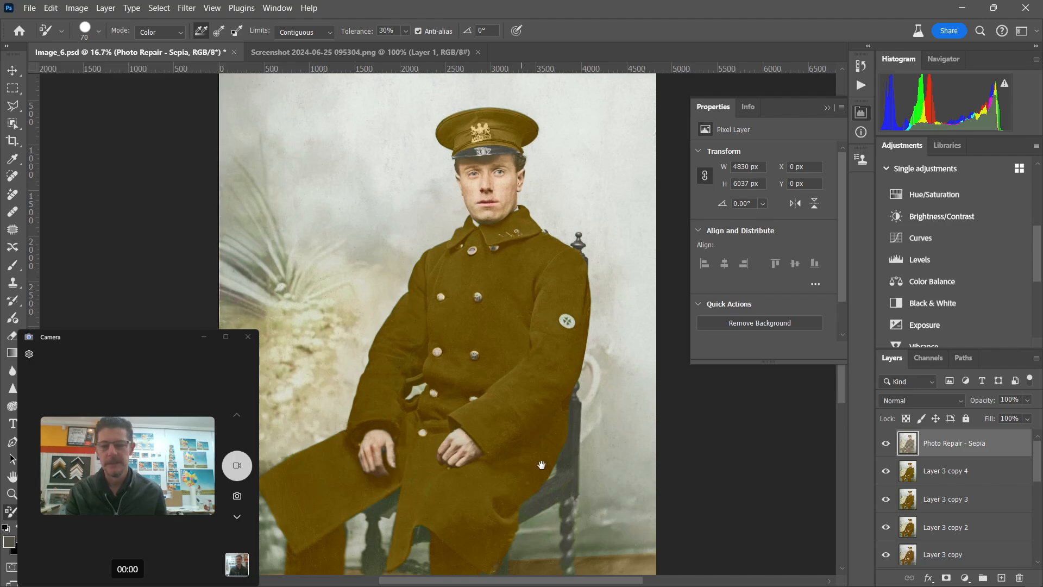
scroll(489, 461, left, 1)
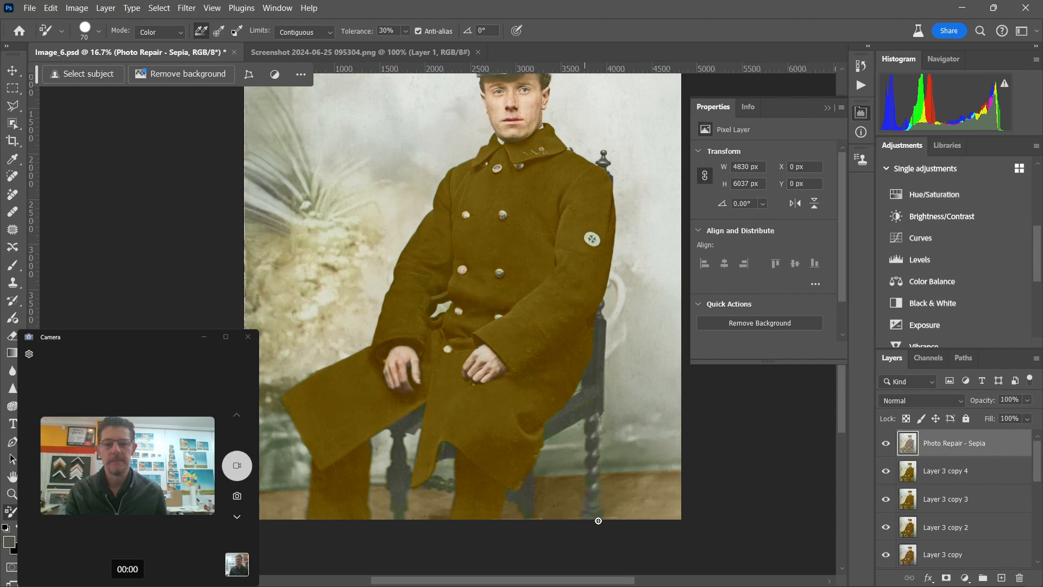
drag(408, 427, 407, 539)
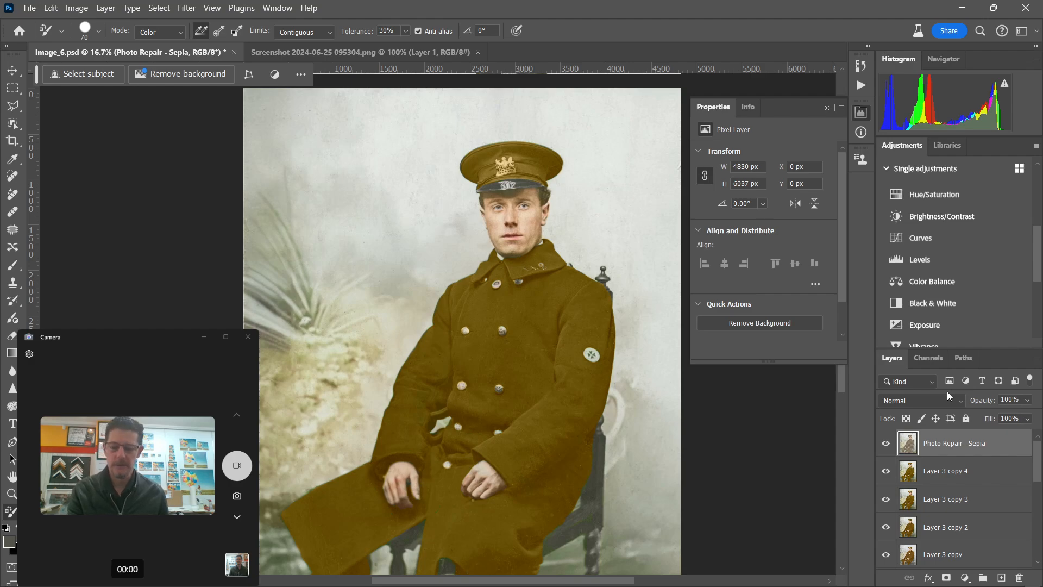
key(Delete)
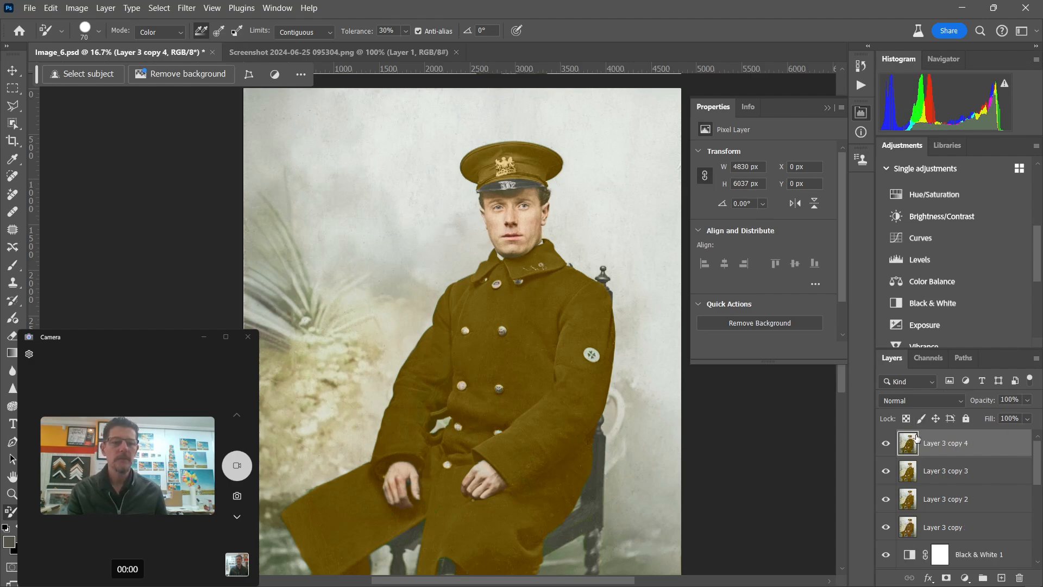
Set the foreground color to dark green #125e12.
click(9, 542)
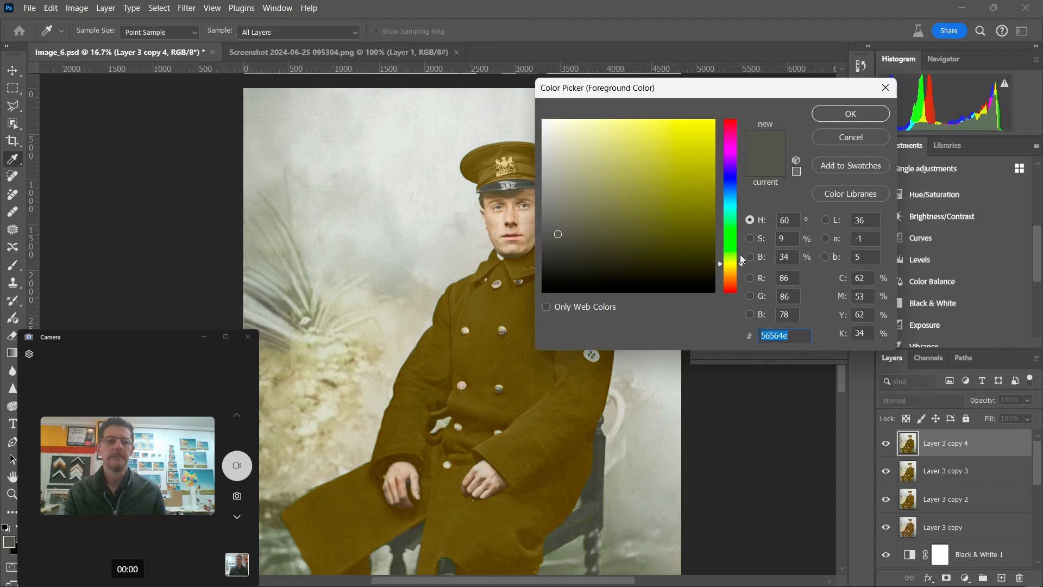
click(732, 235)
click(677, 199)
click(682, 228)
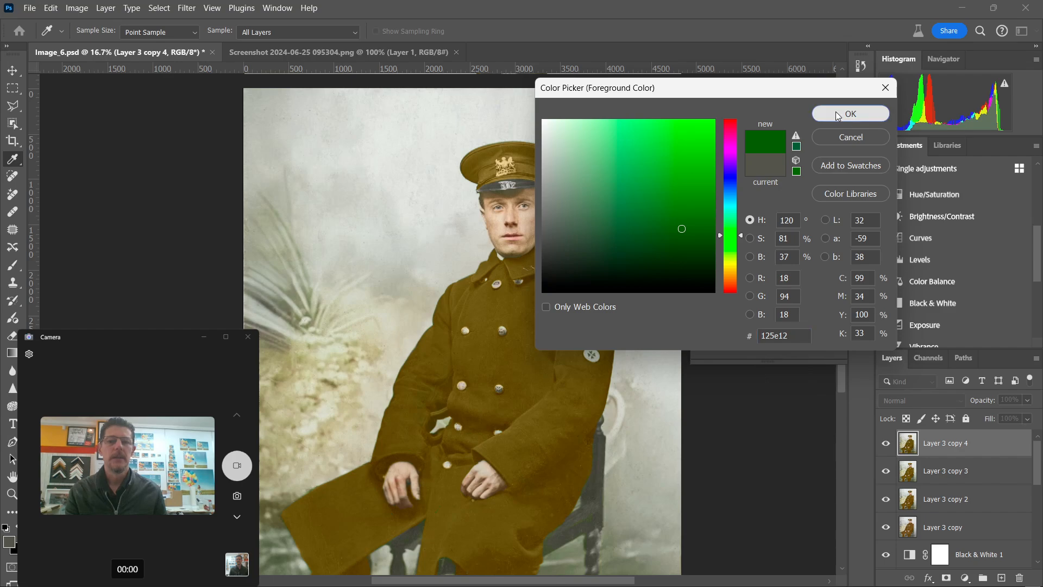
click(838, 114)
key(b)
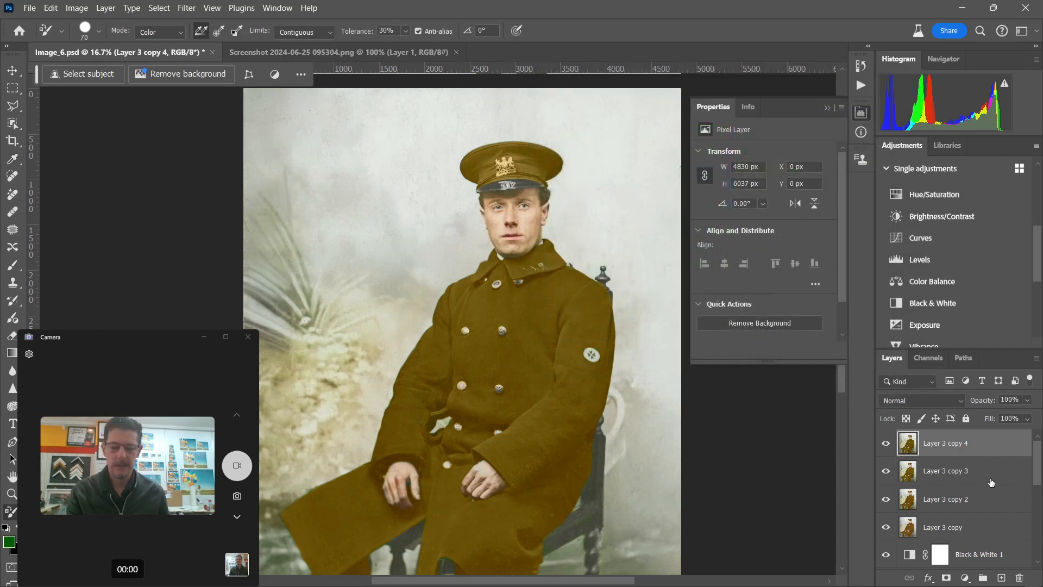
Paint the plant's leaves green on a duplicate of Layer 3 copy 4 and set the duplicate's opacity to 25%.
key(ctrl+j)
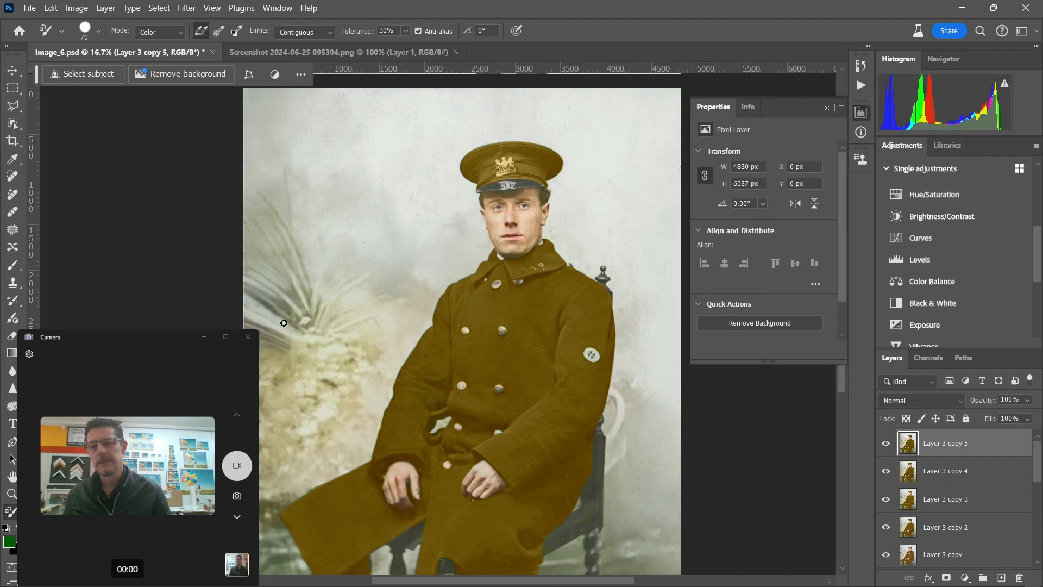
mouse_move(283, 323)
mouse_down()
mouse_move(284, 298)
mouse_move(224, 248)
mouse_move(296, 299)
mouse_move(231, 210)
mouse_move(294, 290)
mouse_move(238, 186)
mouse_move(291, 281)
mouse_move(252, 198)
mouse_move(282, 308)
mouse_move(279, 342)
mouse_move(319, 325)
mouse_up()
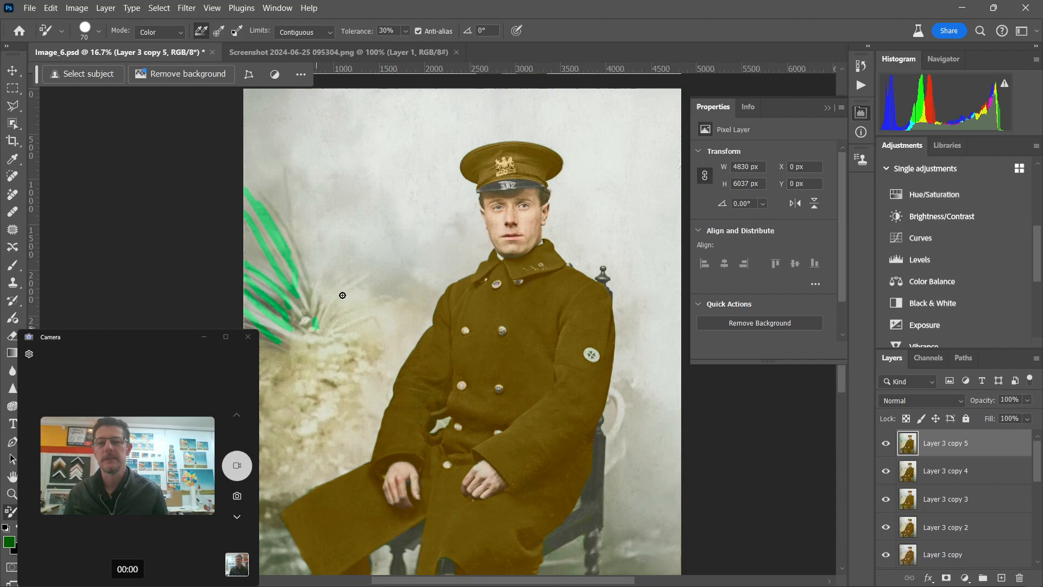
click(1028, 400)
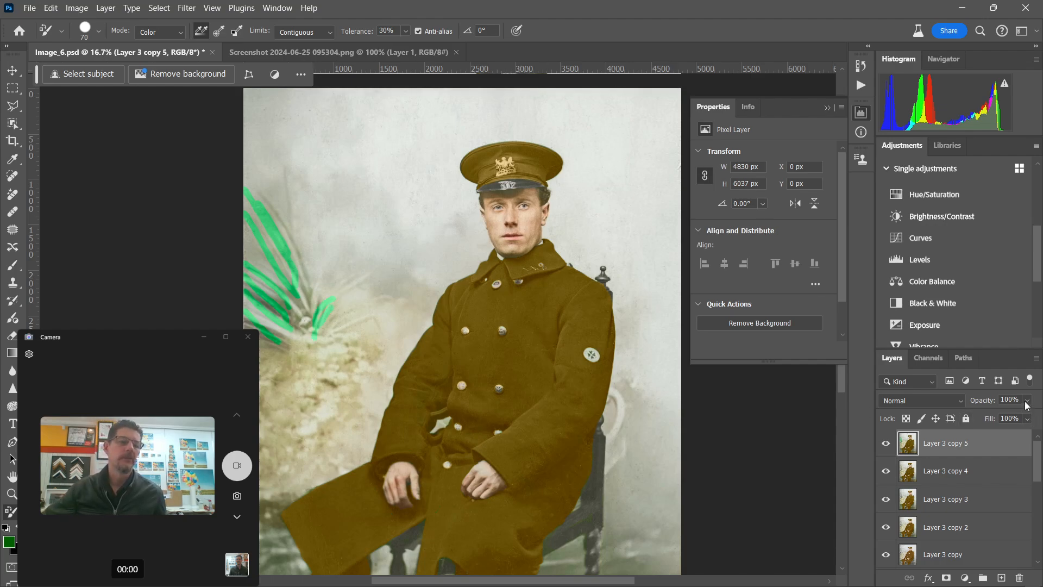
drag(1035, 414, 986, 416)
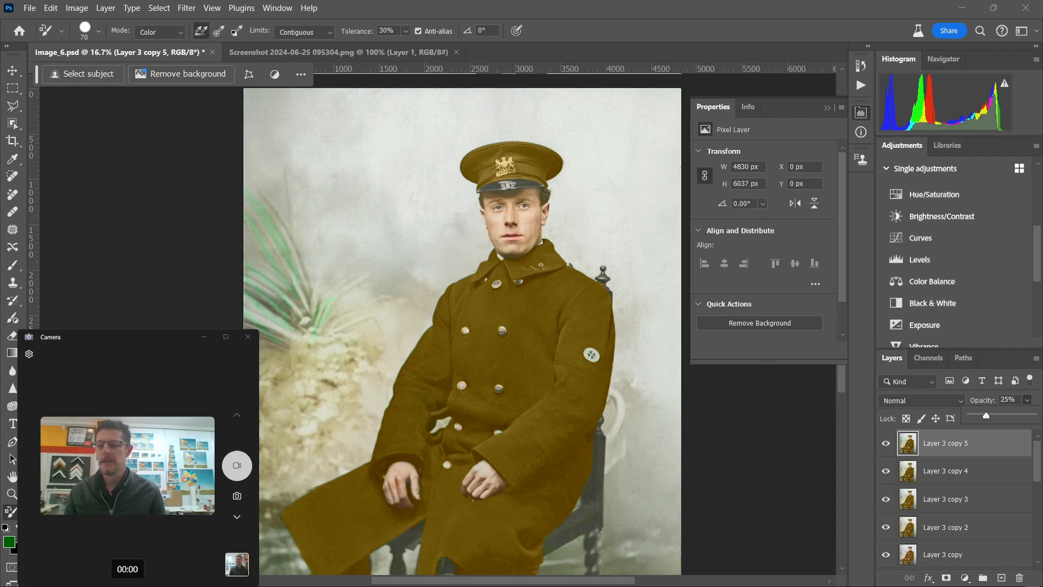
Set the foreground color to brown #5d4c13 sampled from the coat, and merge Layer 3 copy 5 into Layer 3 copy 4.
click(9, 541)
click(375, 495)
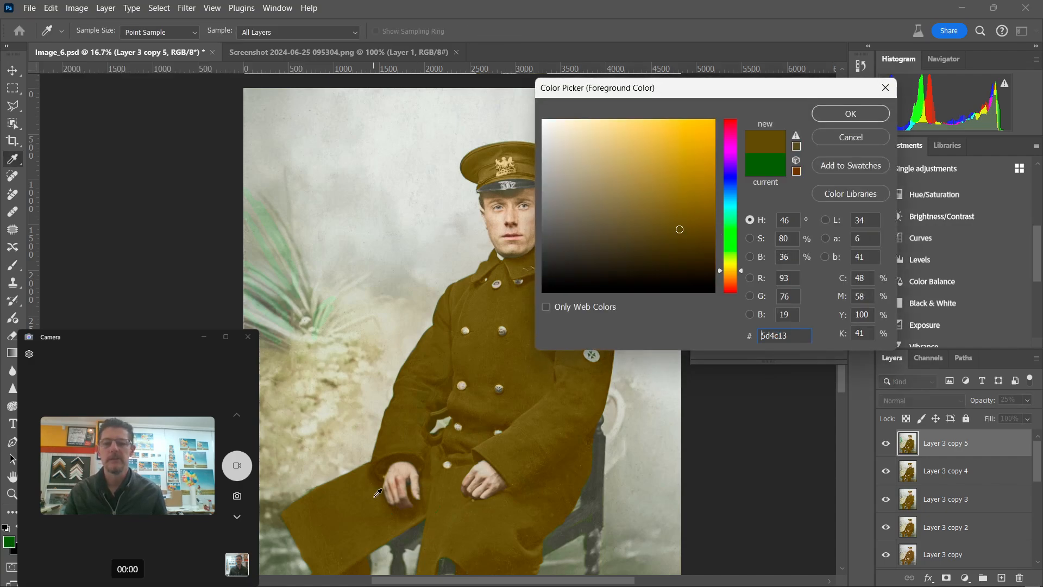
click(850, 113)
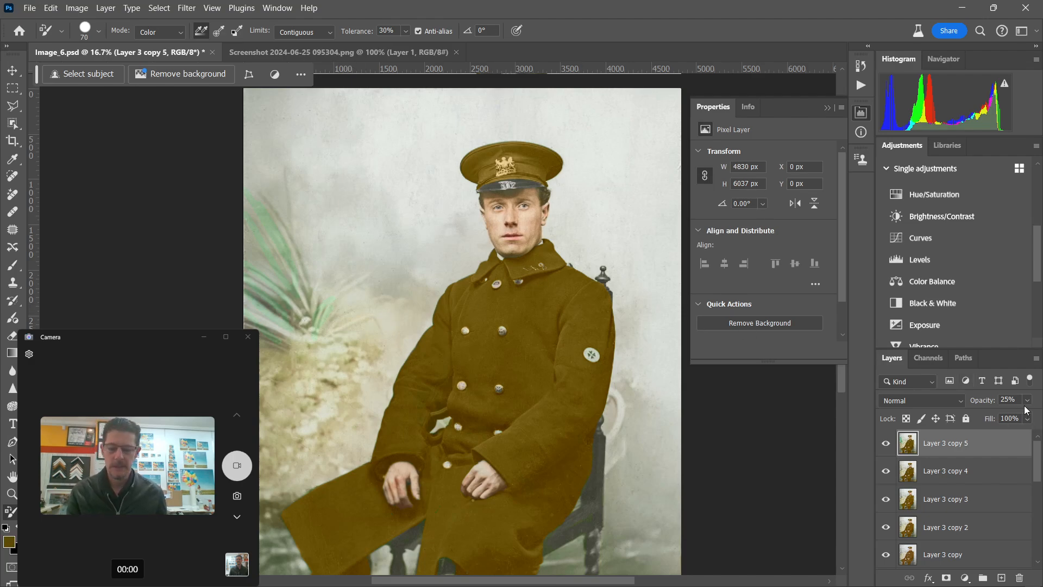
key(Delete)
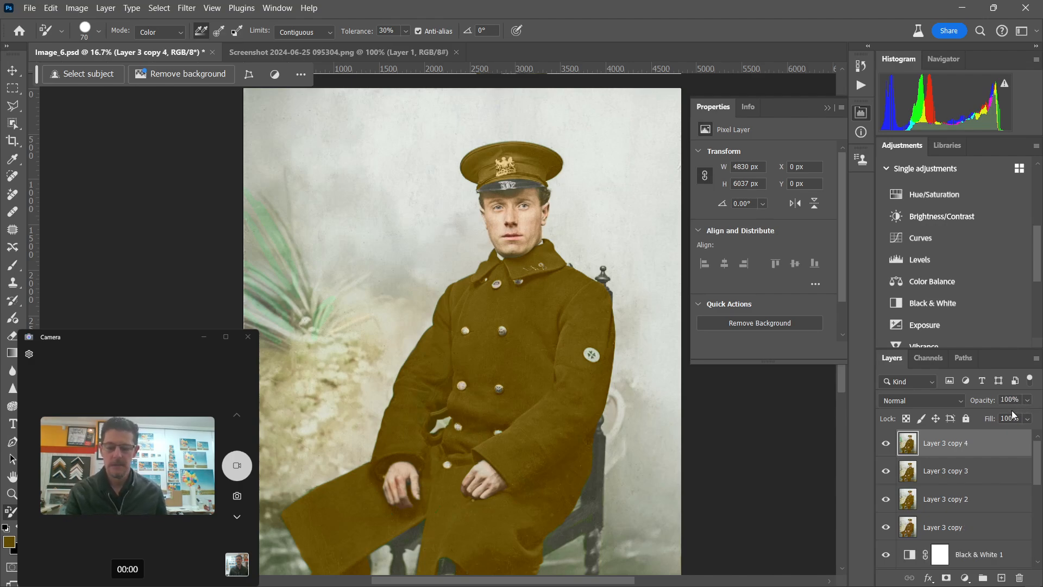
Duplicate Layer 3 copy 4 and paint brown strokes along the plant's leaves on the duplicate.
key(ctrl+z)
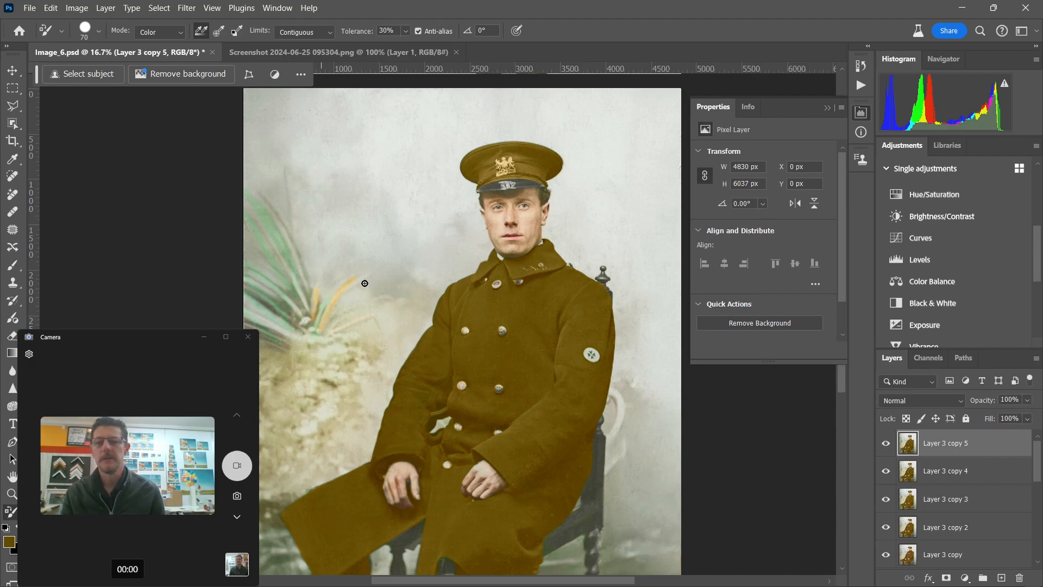
mouse_move(319, 264)
mouse_down()
mouse_move(311, 296)
mouse_move(280, 201)
mouse_move(304, 301)
mouse_move(273, 237)
mouse_move(303, 331)
mouse_move(280, 319)
mouse_up()
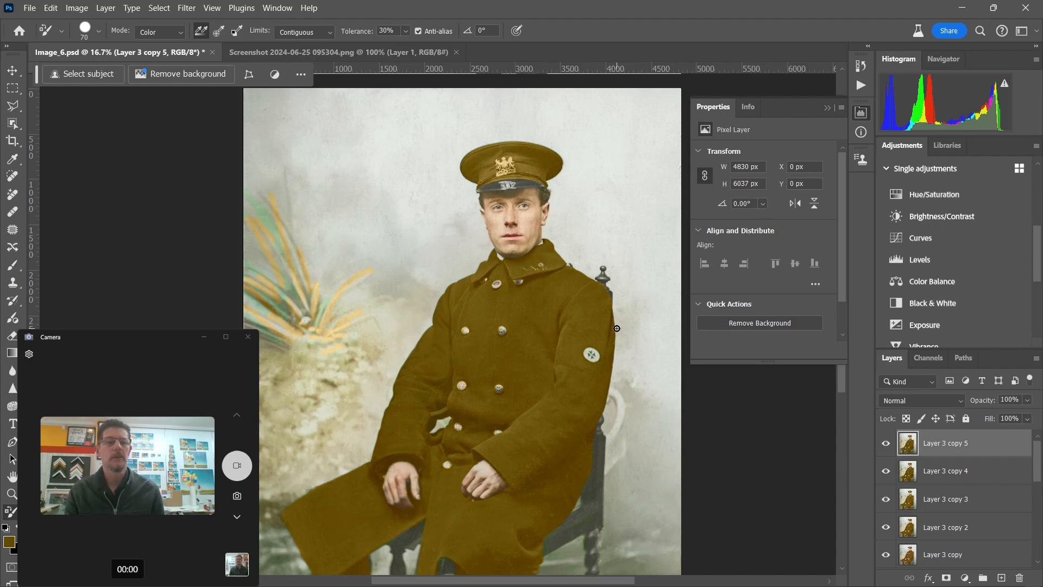
Set Layer 3 copy 5's opacity to 21% and compare the plant with the layer hidden and shown.
click(1027, 401)
drag(1034, 415, 988, 413)
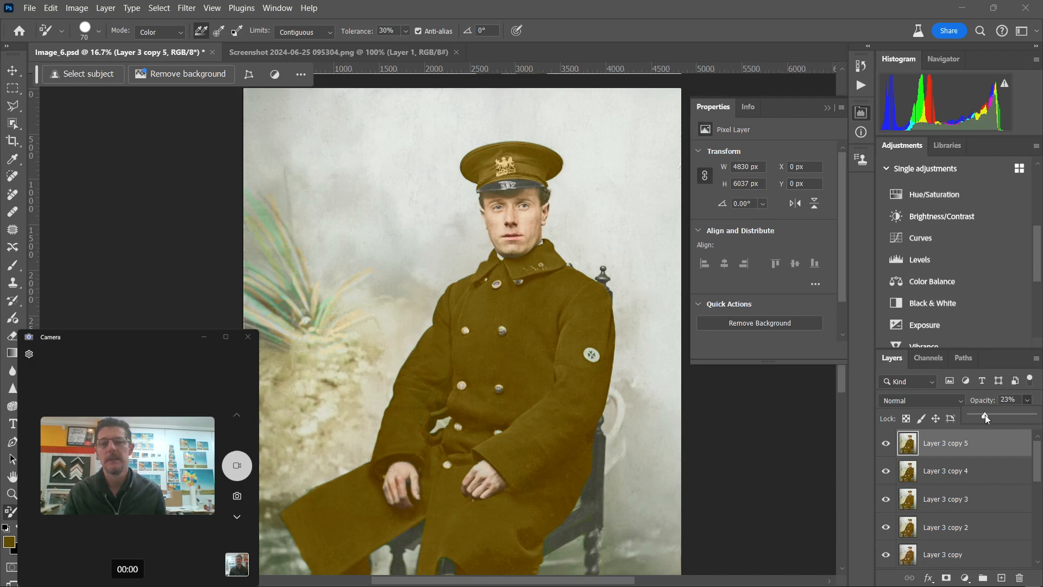
drag(981, 416, 978, 415)
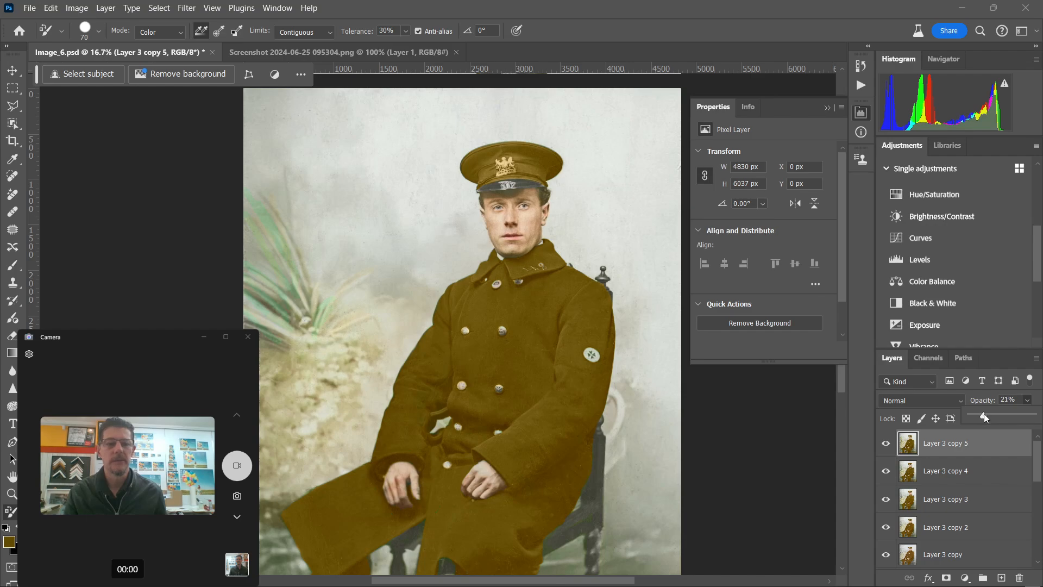
click(886, 443)
click(886, 442)
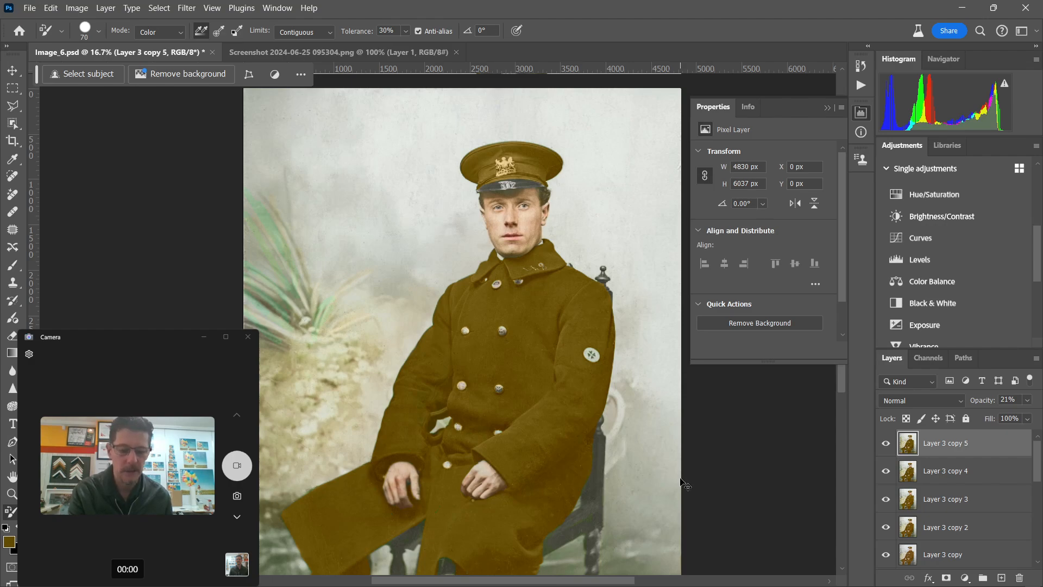
Delete Layer 3 copy 5 with the brown leaf strokes.
key(ctrl+minus)
key(ctrl+minus)
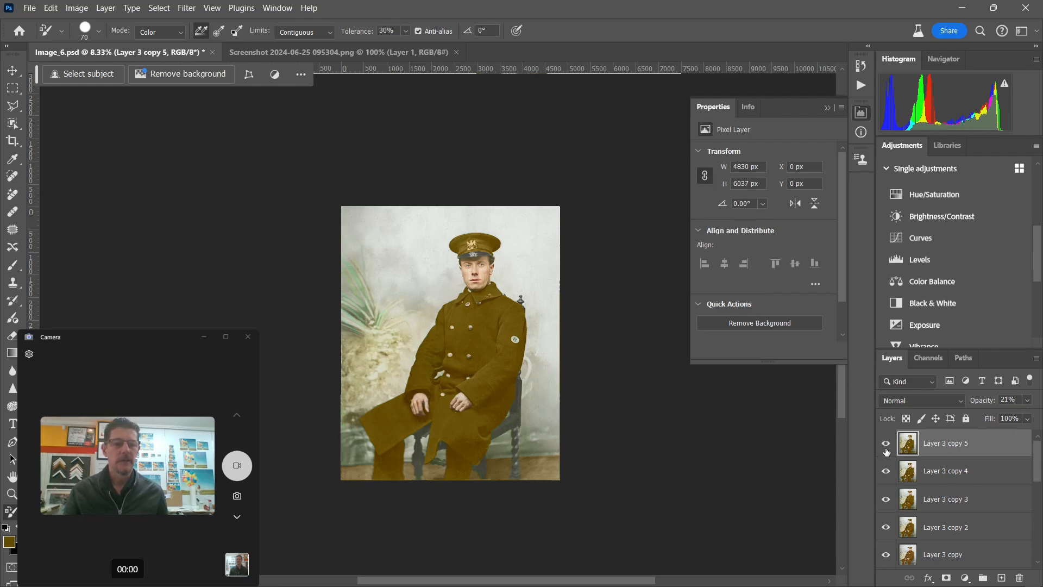
key(Delete)
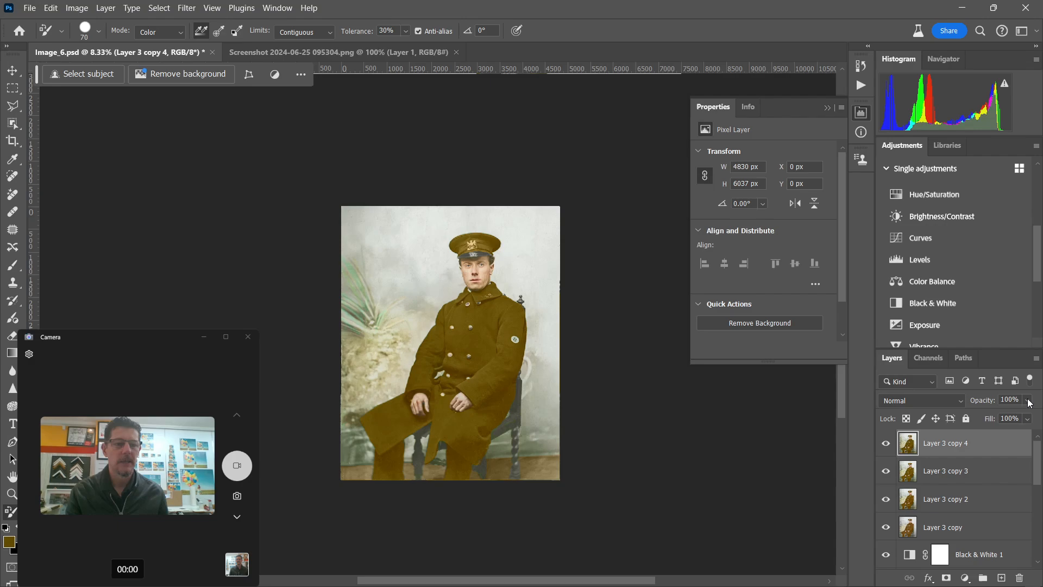
Reduce Layer 3 copy 4's opacity to 29% to soften the plant's coloring.
click(1027, 401)
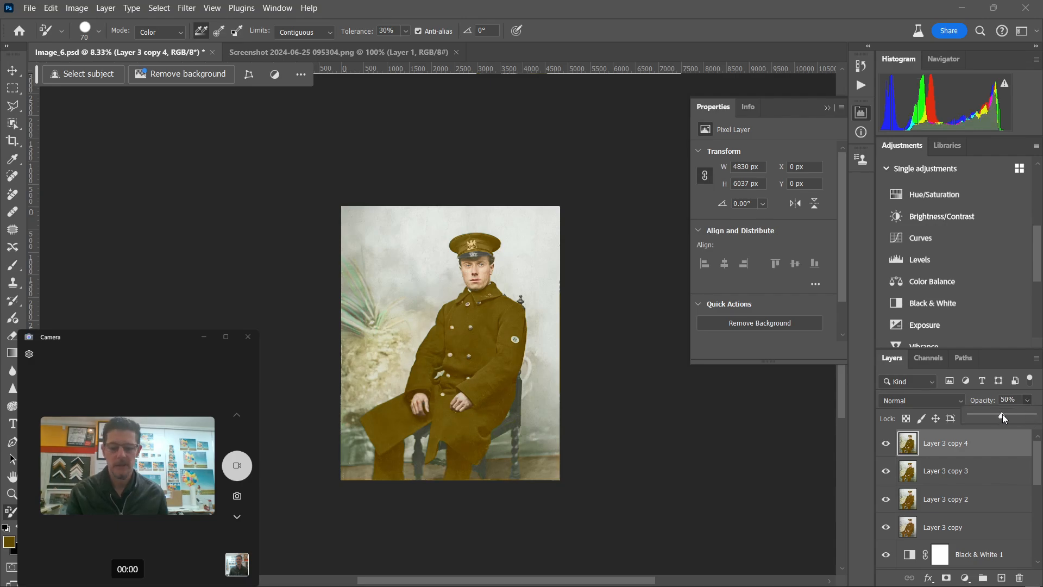
key(ctrl+plus)
key(ctrl+plus)
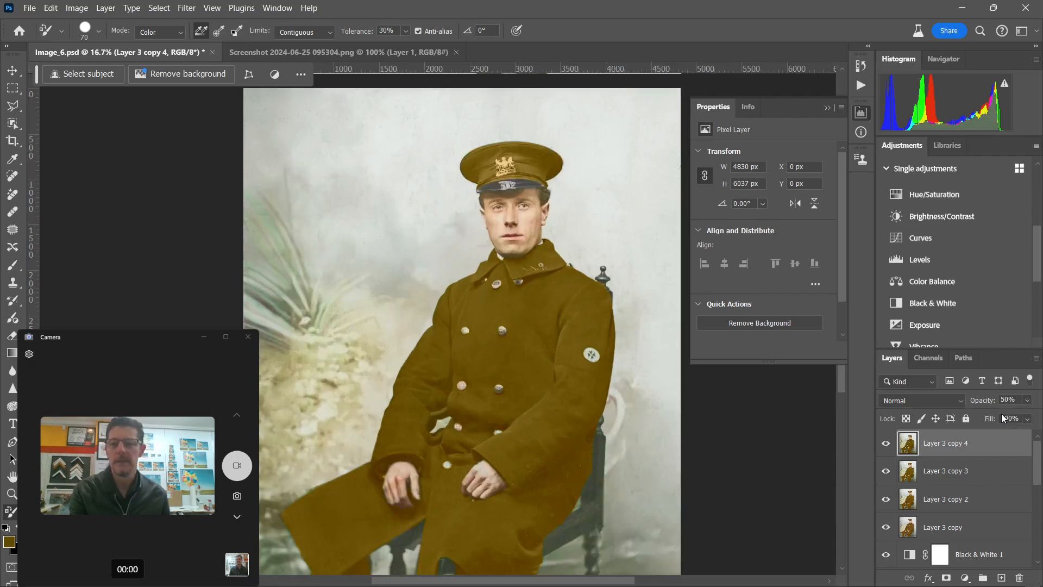
click(1027, 401)
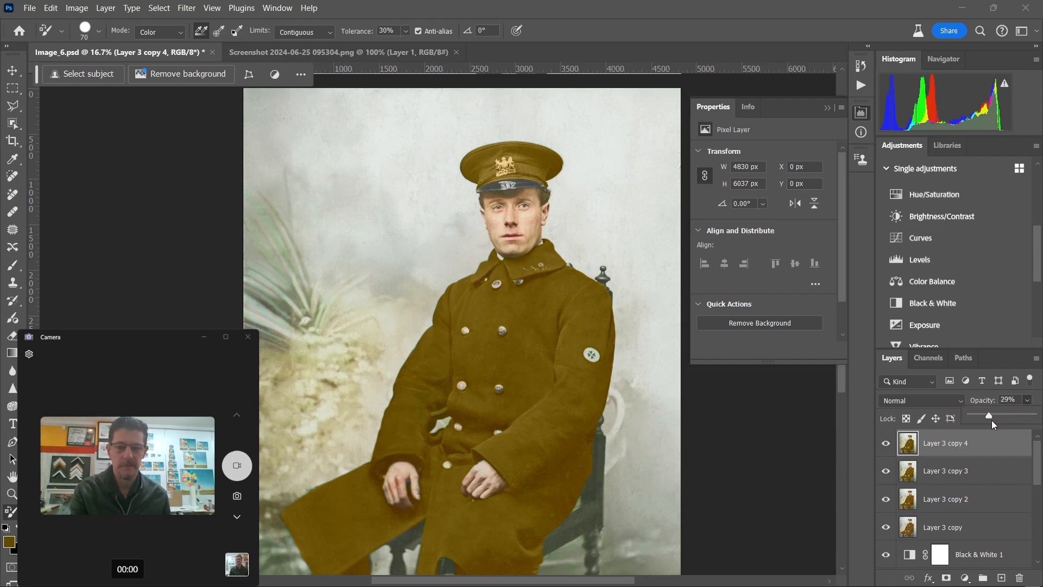
key(ctrl+minus)
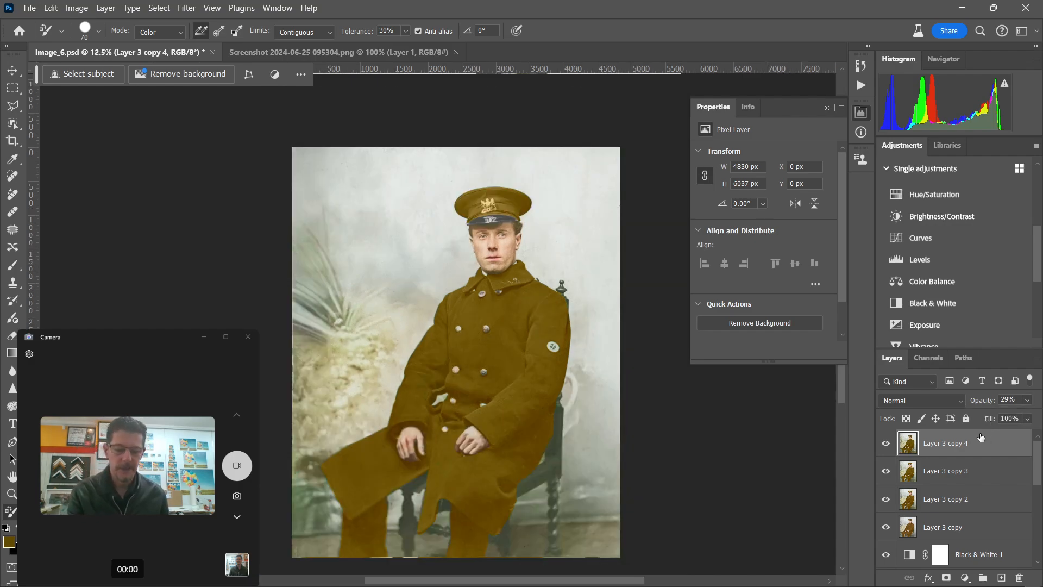
key(ctrl+plus)
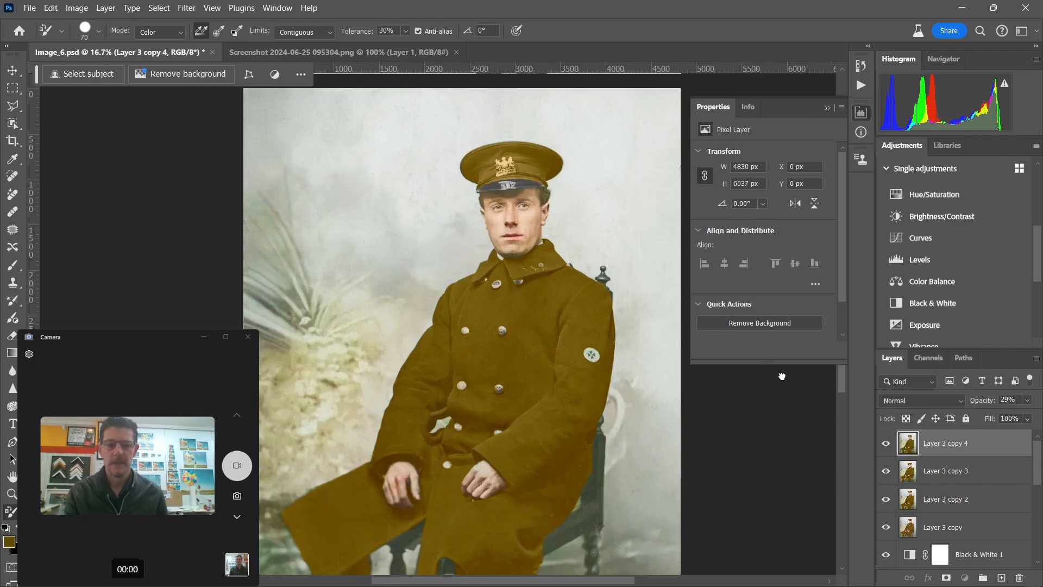
drag(782, 376, 775, 389)
click(547, 234)
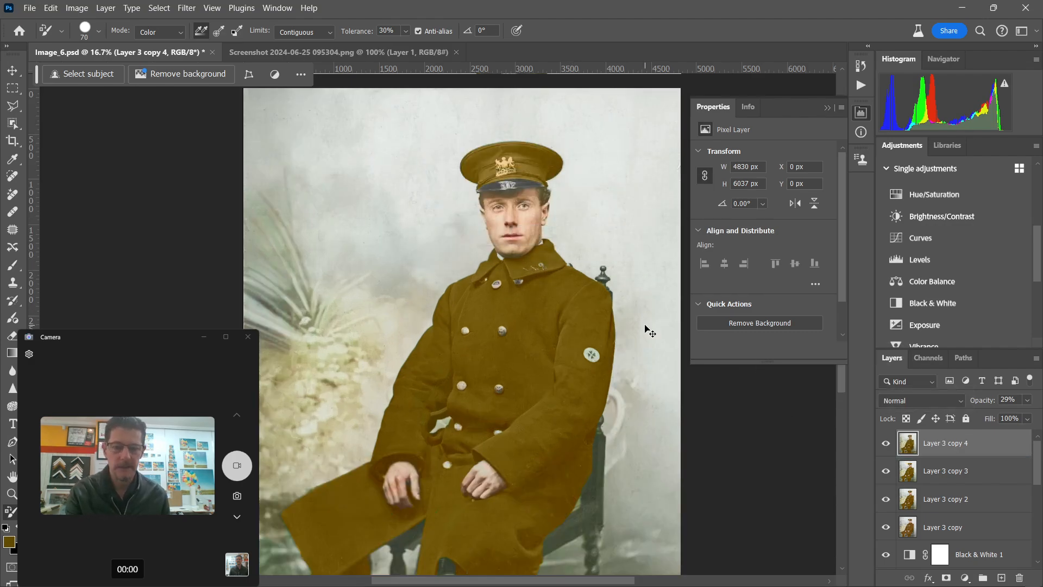
key(ctrl+minus)
drag(634, 350, 614, 322)
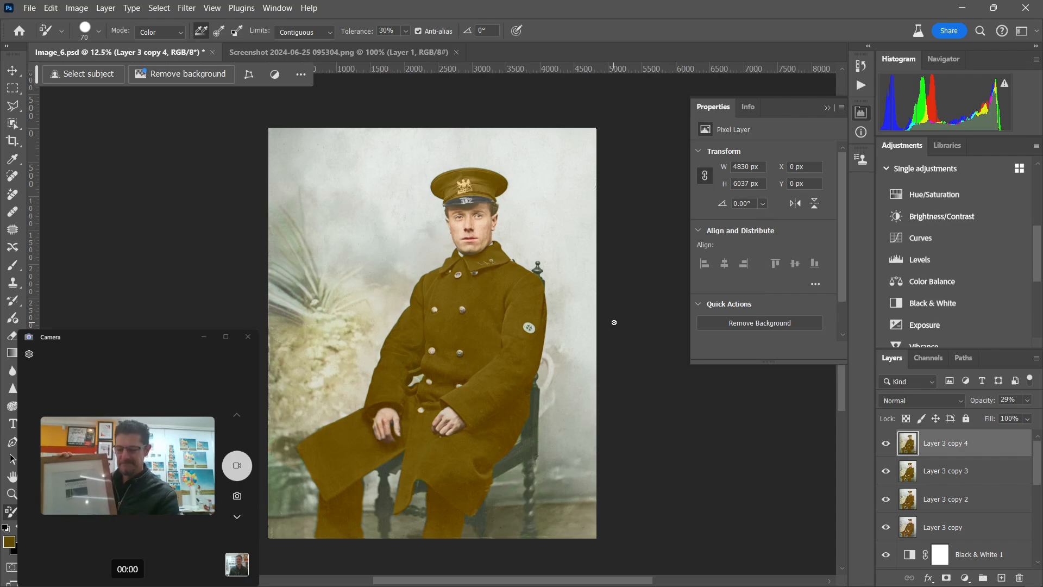
key(alt+Tab)
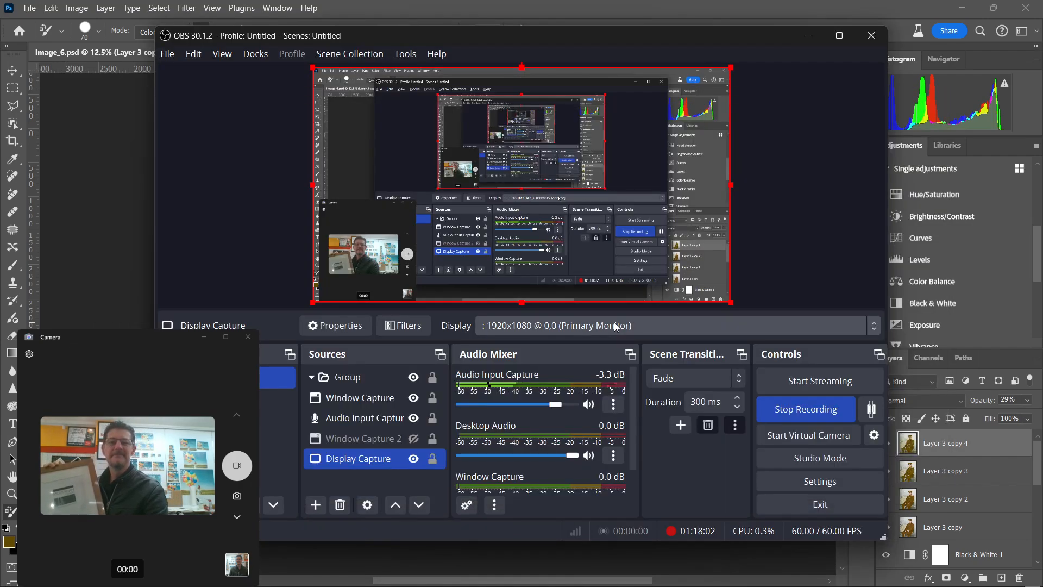